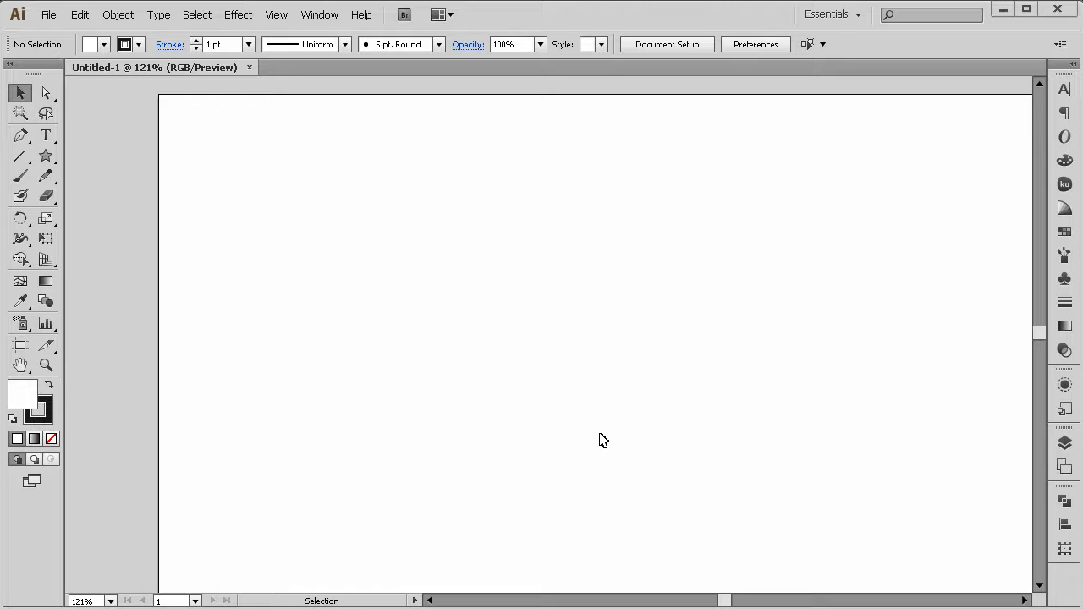
Add the text "VINTAGE" near the middle of the artboard and scale it up to about 65.5 pt
mouse_move(1038, 333)
left_mouse_down()
mouse_move(1041, 352)
mouse_move(1040, 334)
left_mouse_up()
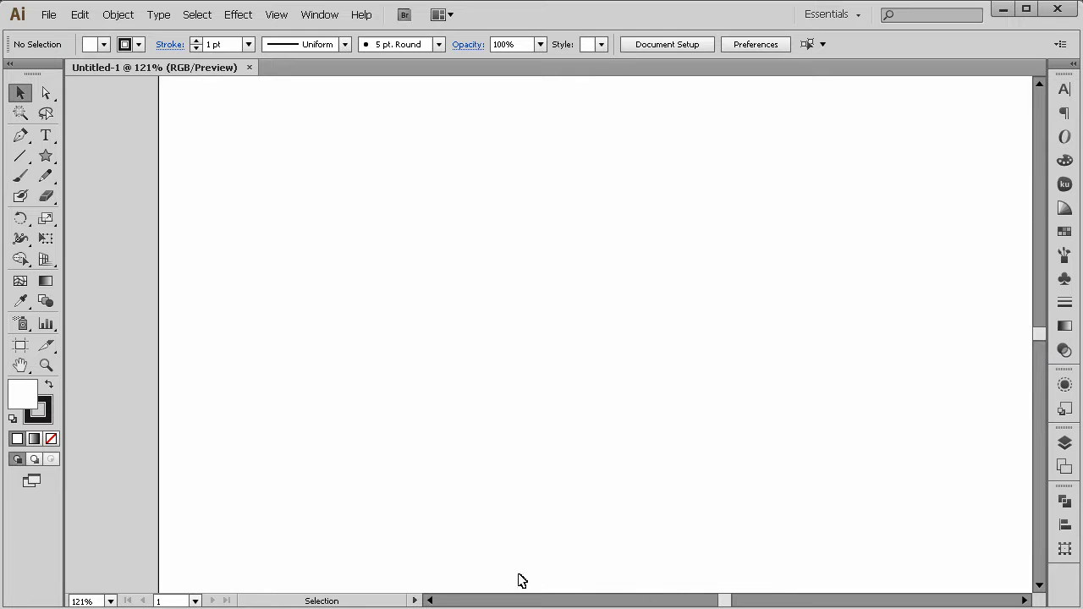
left_click_drag(719, 600, 723, 600)
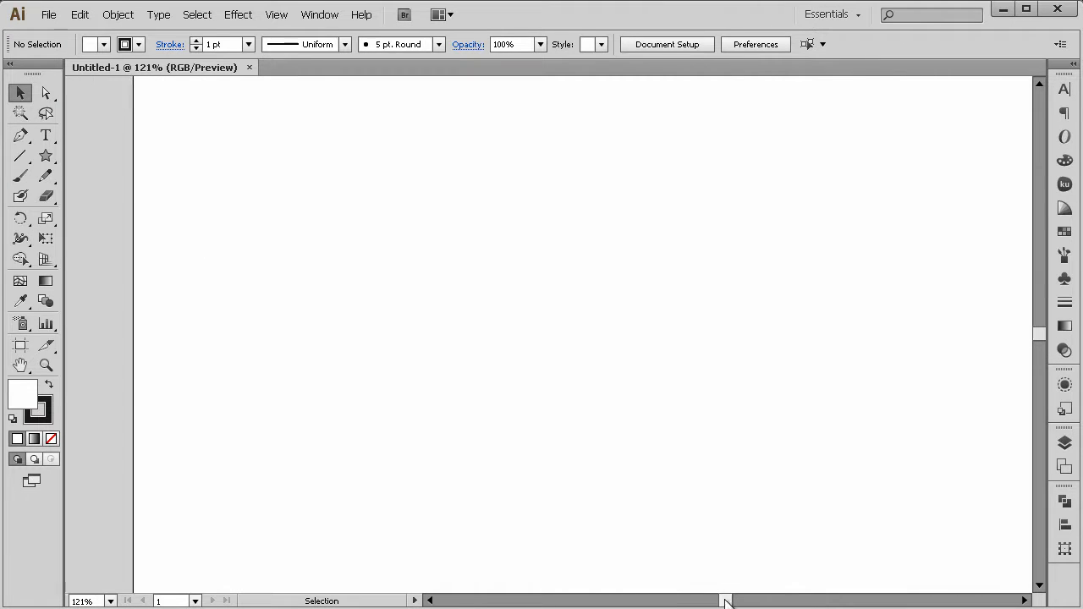
left_click(45, 137)
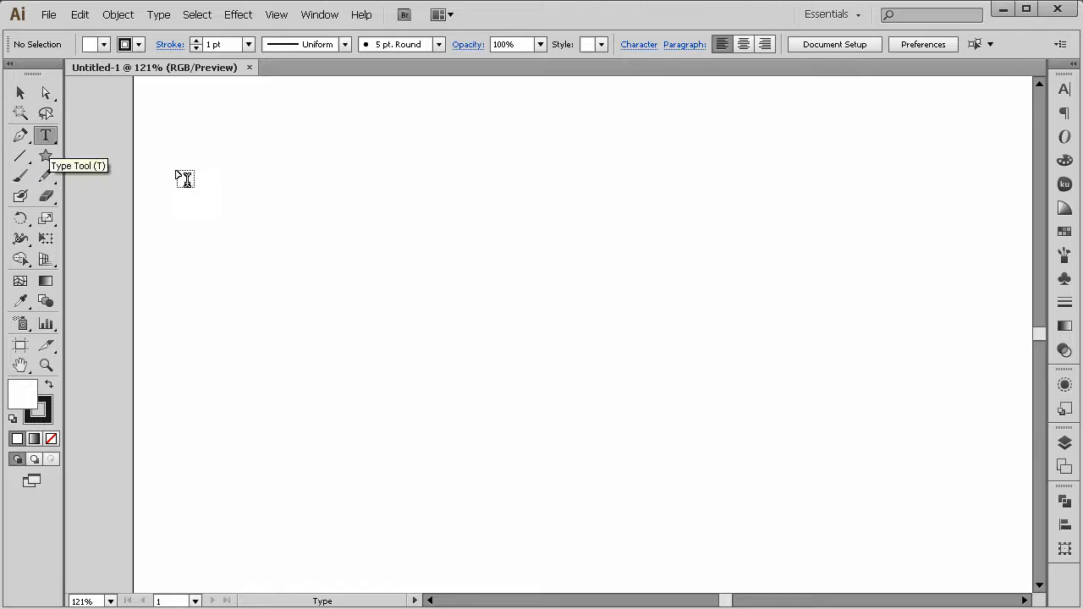
left_click(449, 296)
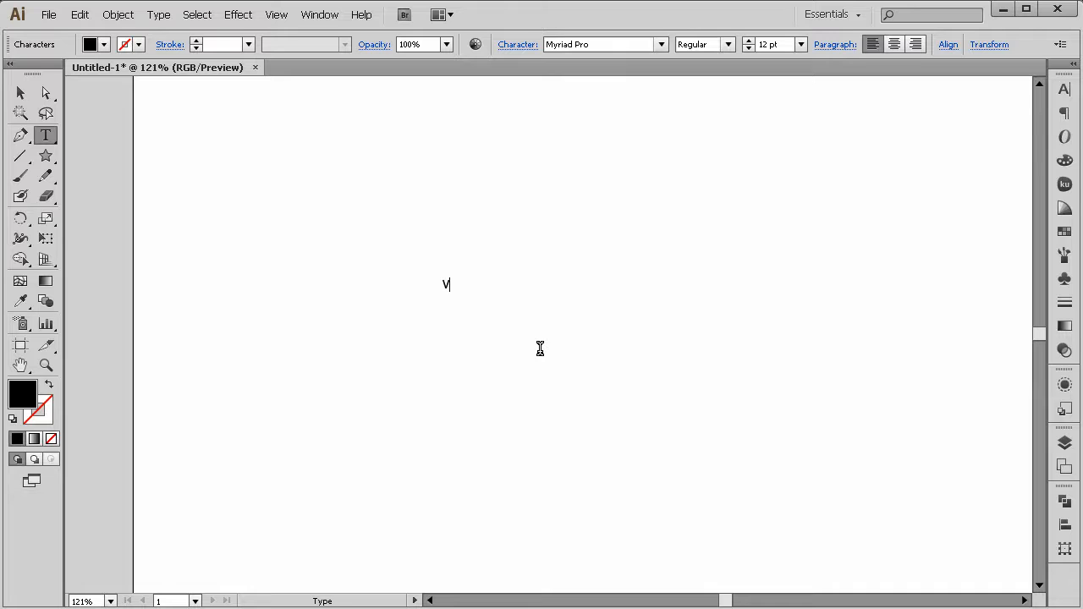
type("AGE")
key("Escape")
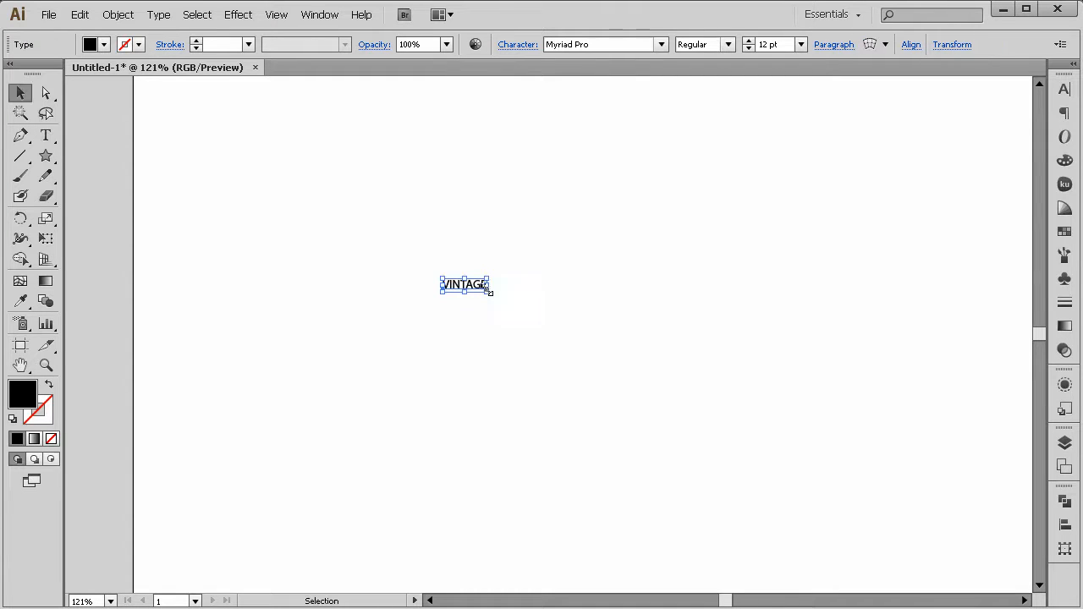
left_click_drag(489, 291, 586, 324)
left_click_drag(522, 292, 623, 357)
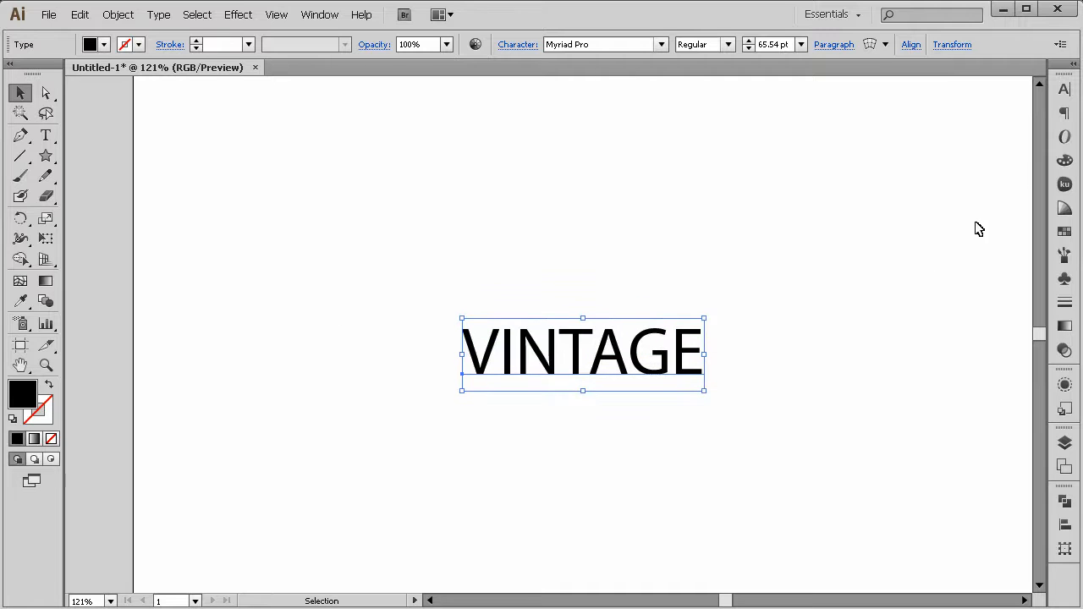
Try various font families on the VINTAGE text, such as Neuropol, November Regular, Nueva Std, Ocean Sans MT Pro, Avenir LT Std and Balthazar Regular
left_click(1064, 90)
left_click(959, 95)
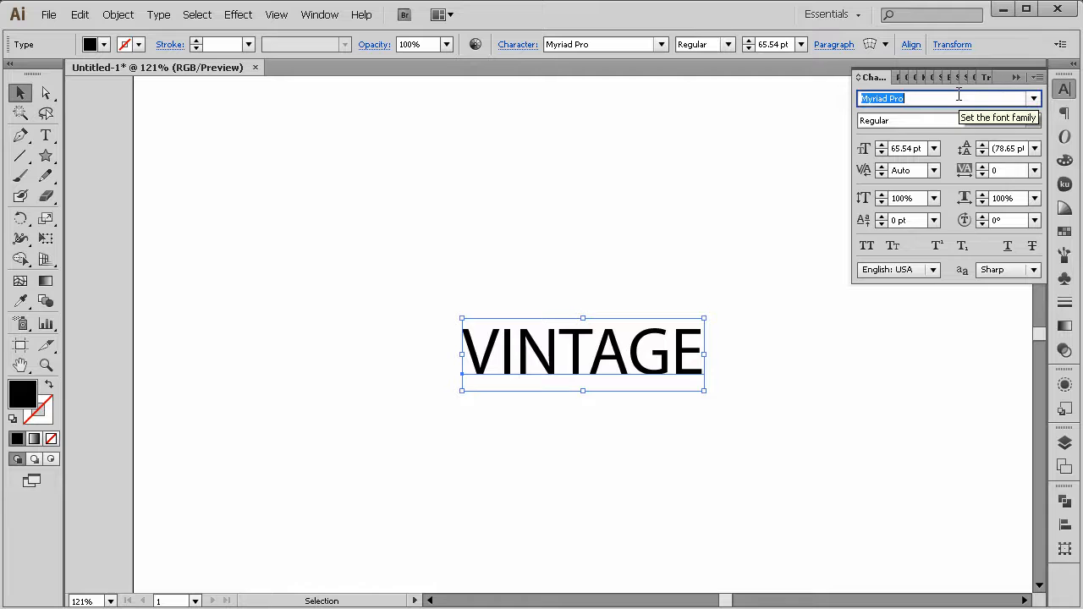
key("Down")
key("Down")
key("Down")
key("Down")
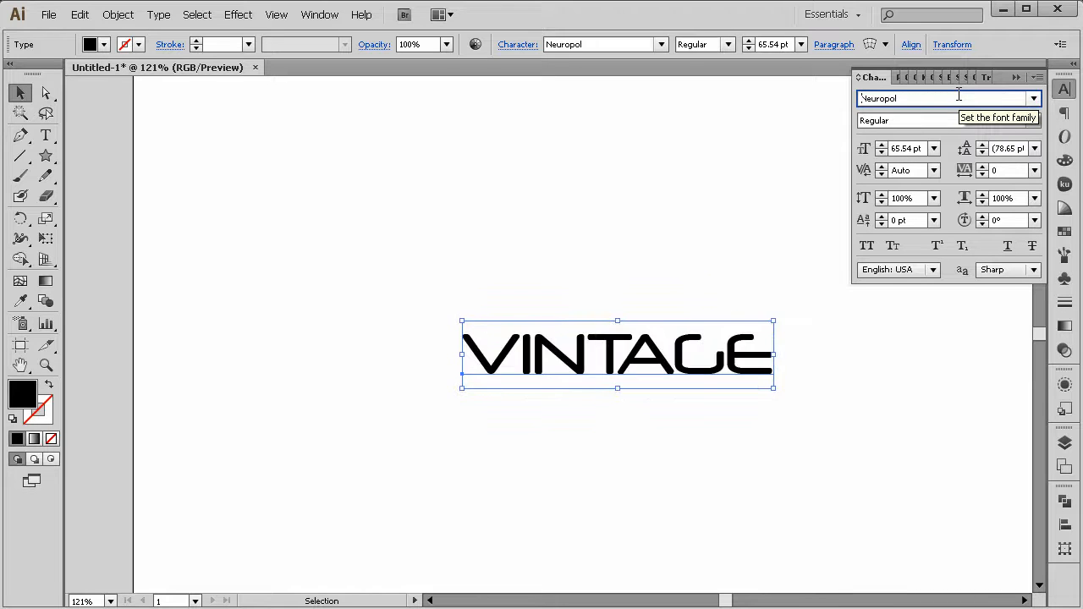
key("Down")
key("Down")
key("Down")
key("Down")
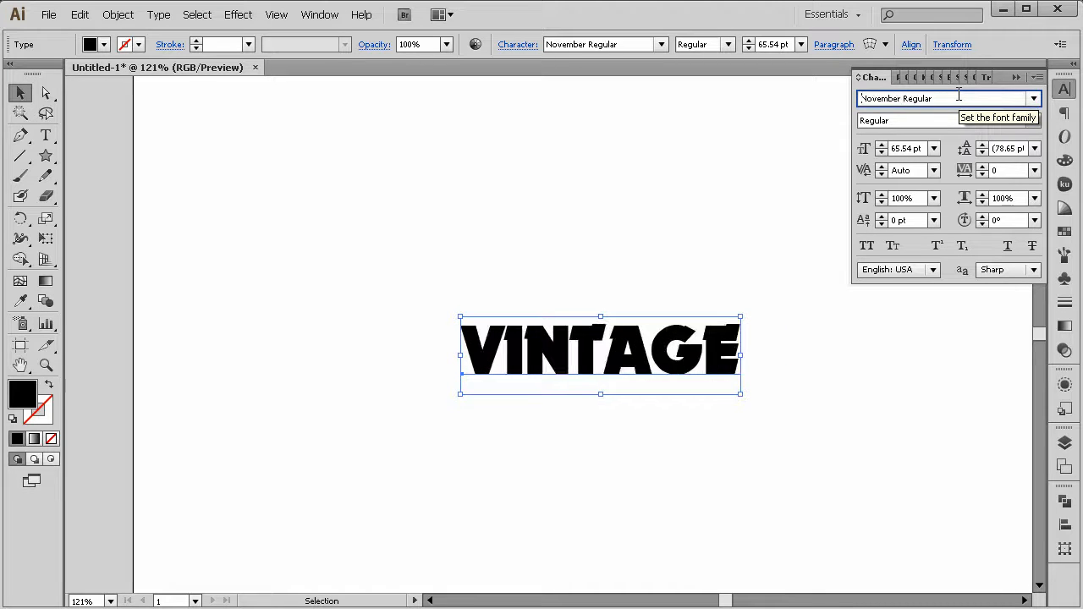
key("Down")
key("Up")
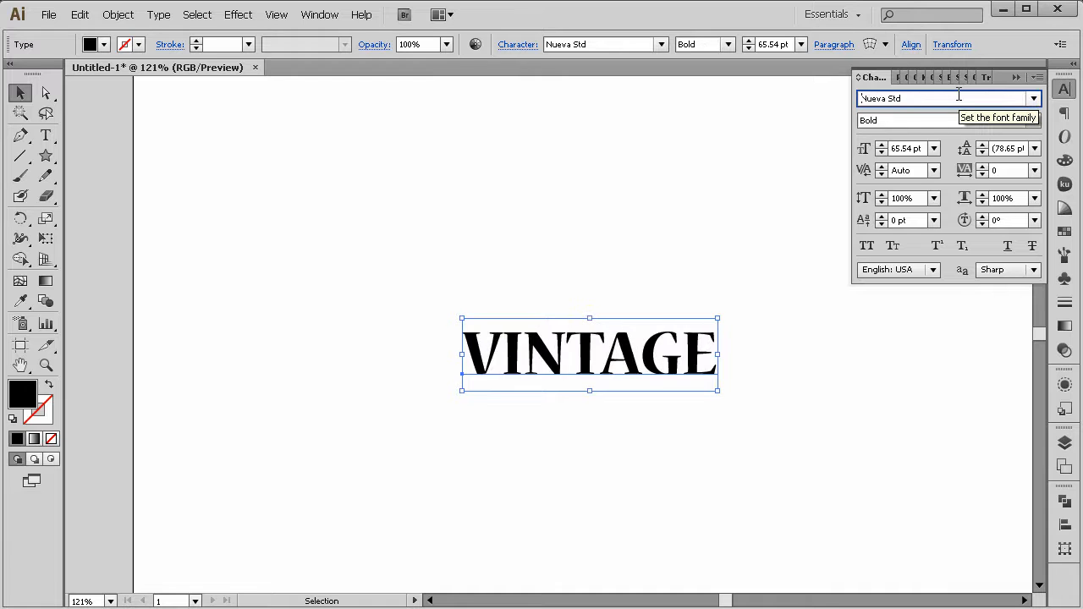
key("Down")
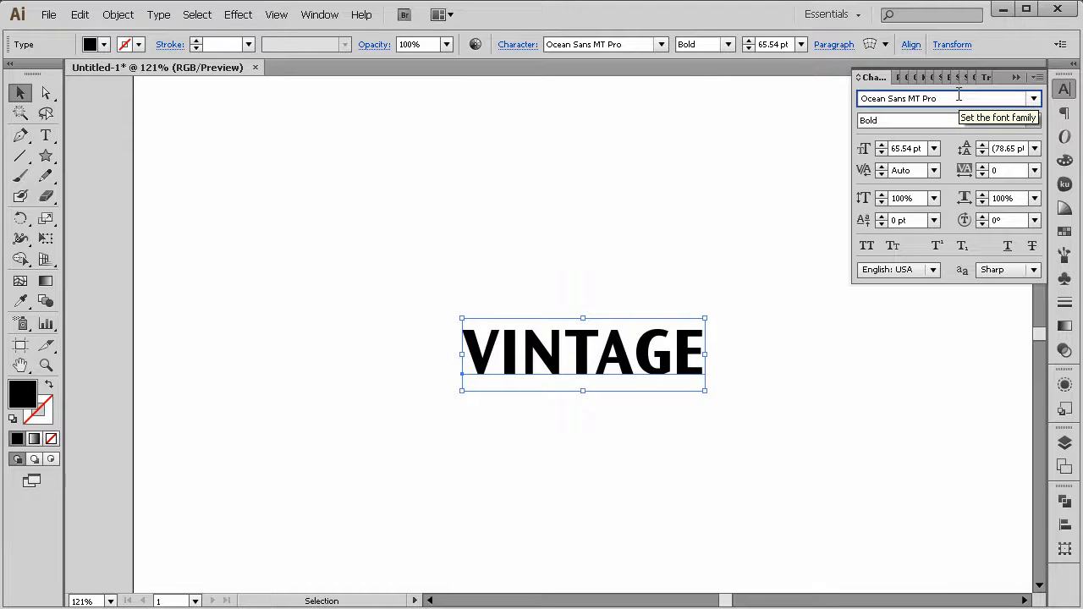
key("Down")
key("Up")
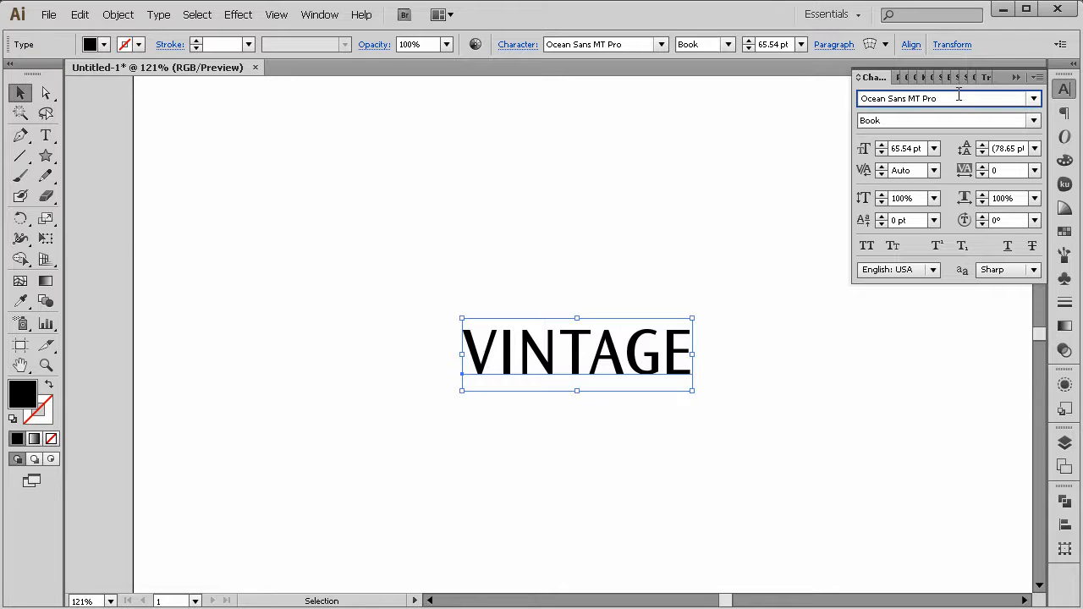
key("Up")
key("Down")
key("Up")
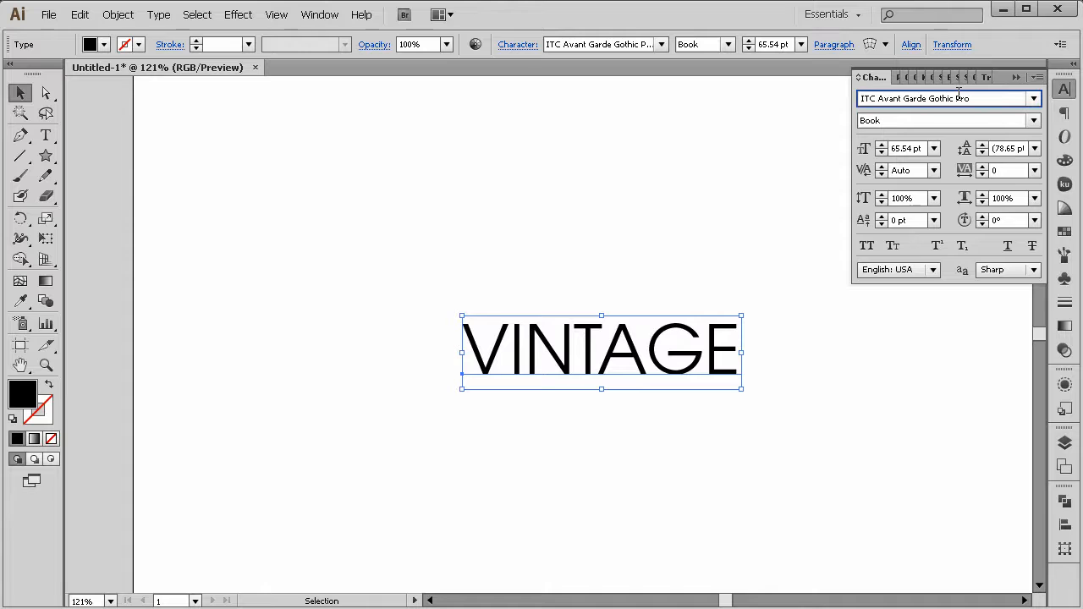
key("Down")
key("Down")
key("Down")
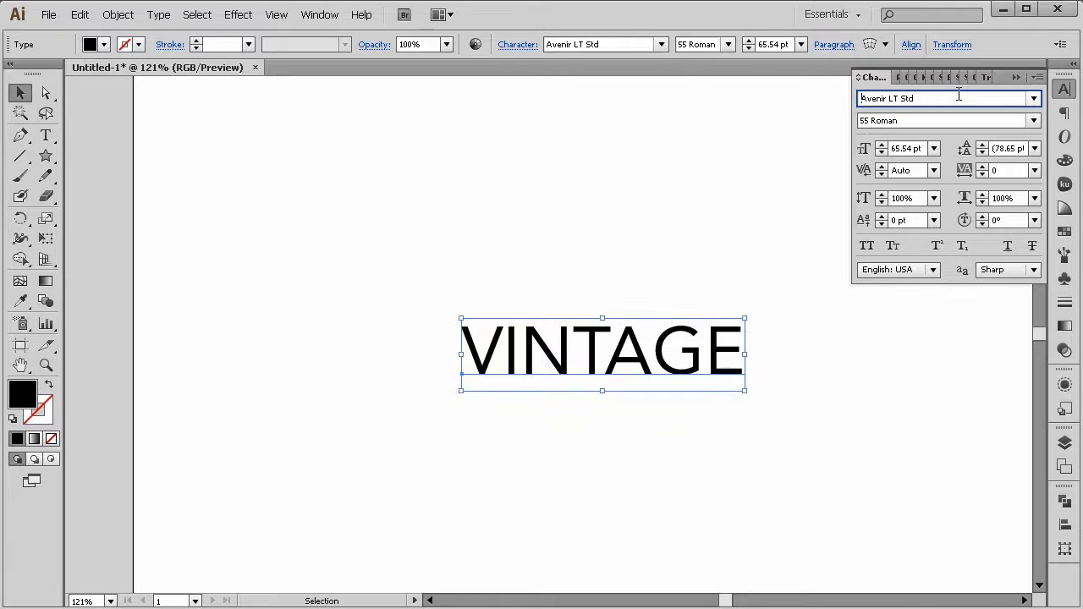
key("Down")
key("Down")
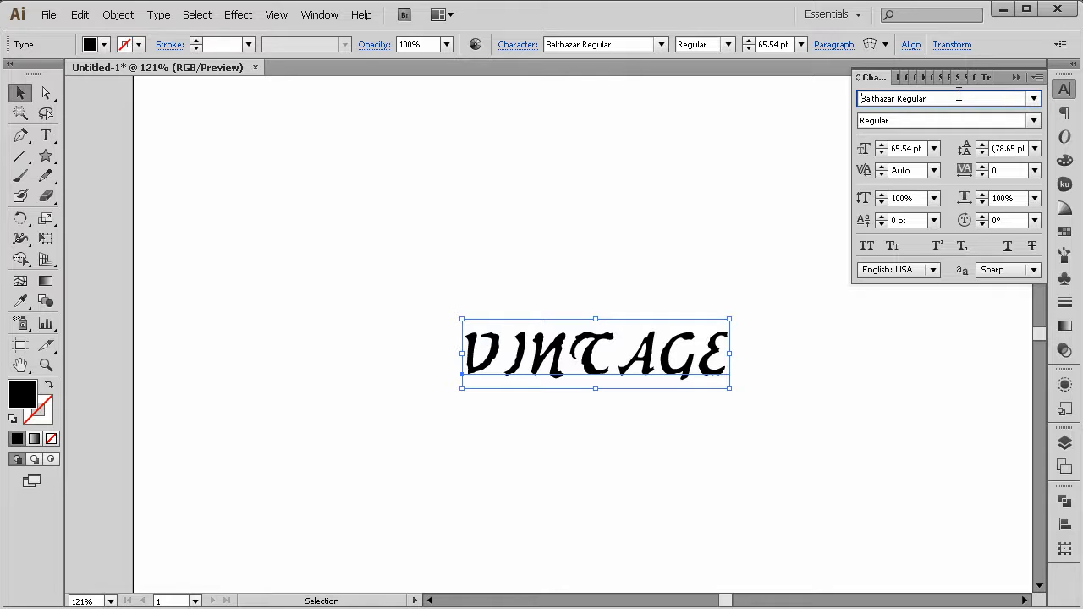
Set the VINTAGE text's font family to ChaletComprime
type("V")
key("BackSpace")
type("Ch")
key("Down")
key("Down")
key("Down")
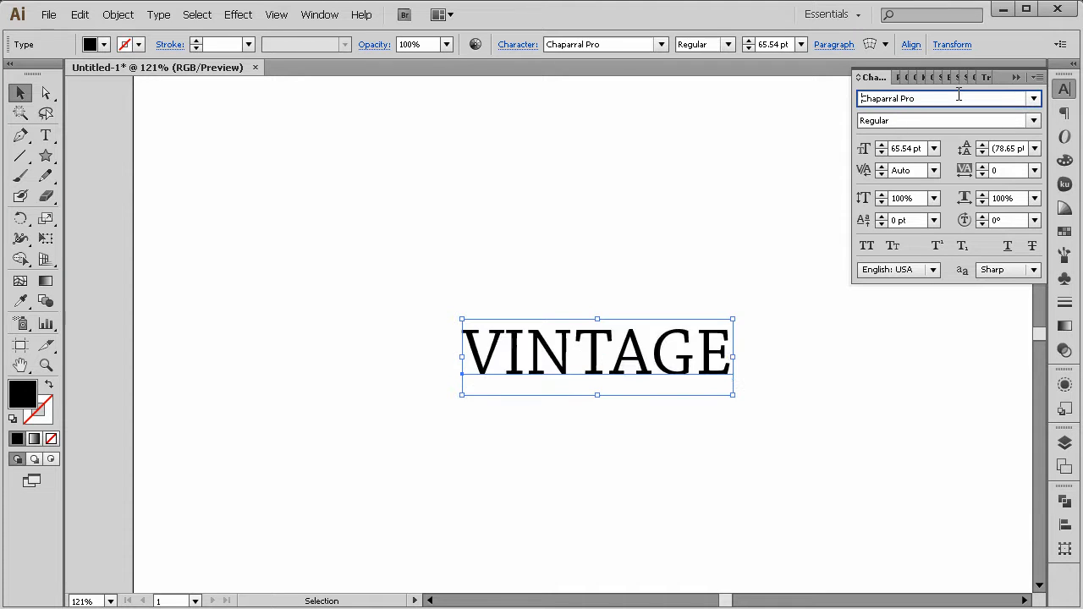
key("Up")
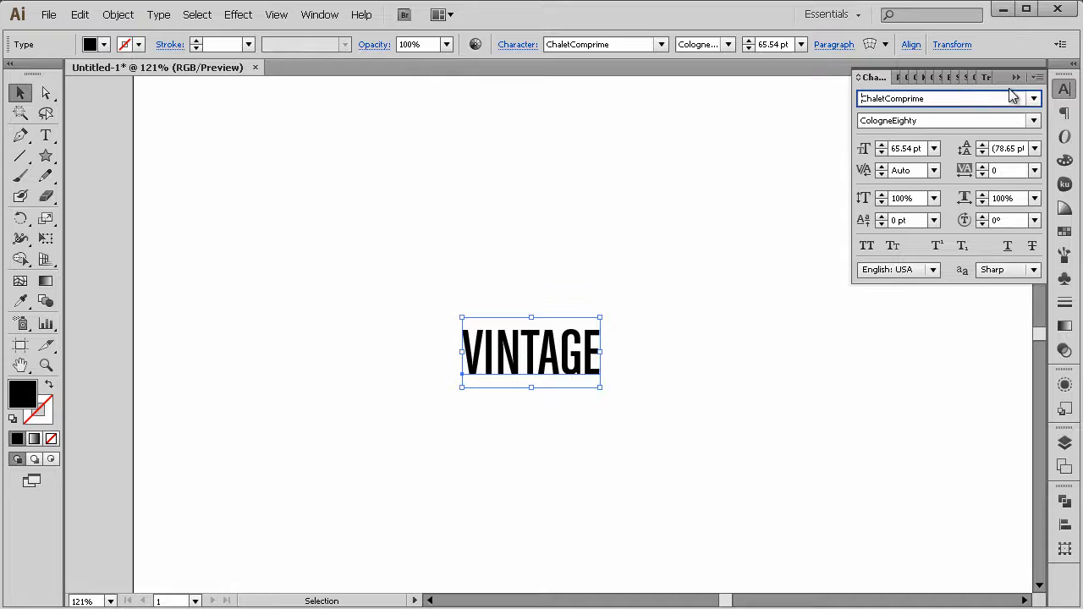
Set the VINTAGE text's font style to HongKongSixty and move the text slightly up
left_click(995, 118)
key("Down")
key("Down")
key("Down")
key("Down")
key("Down")
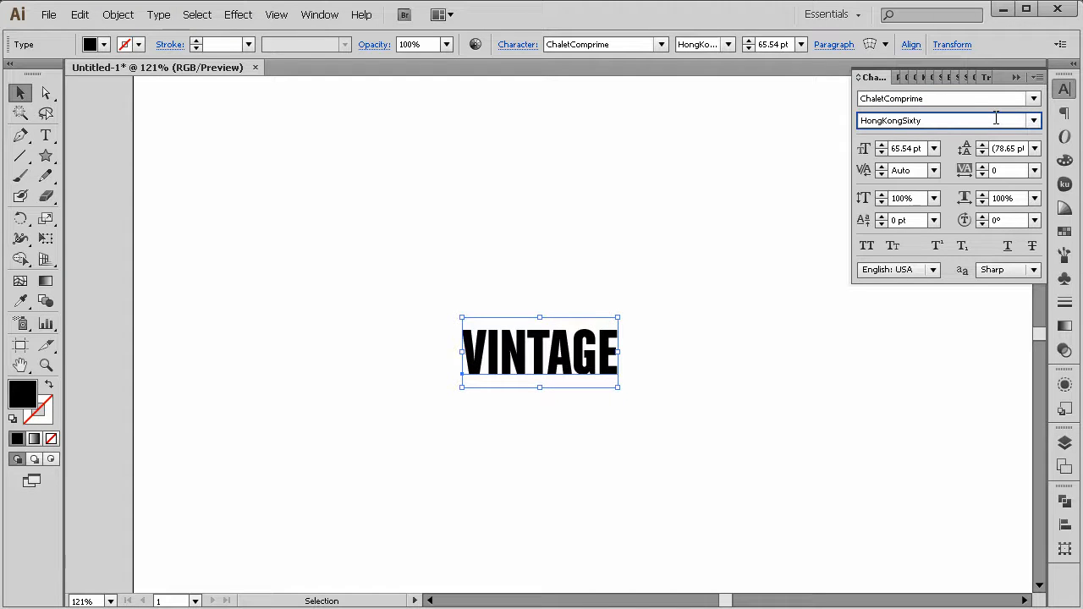
left_click_drag(622, 352, 622, 339)
Compare the HongKongEighty, CologneSeventy and CologneSixty styles on the text and return to HongKongSixty
left_click(1064, 89)
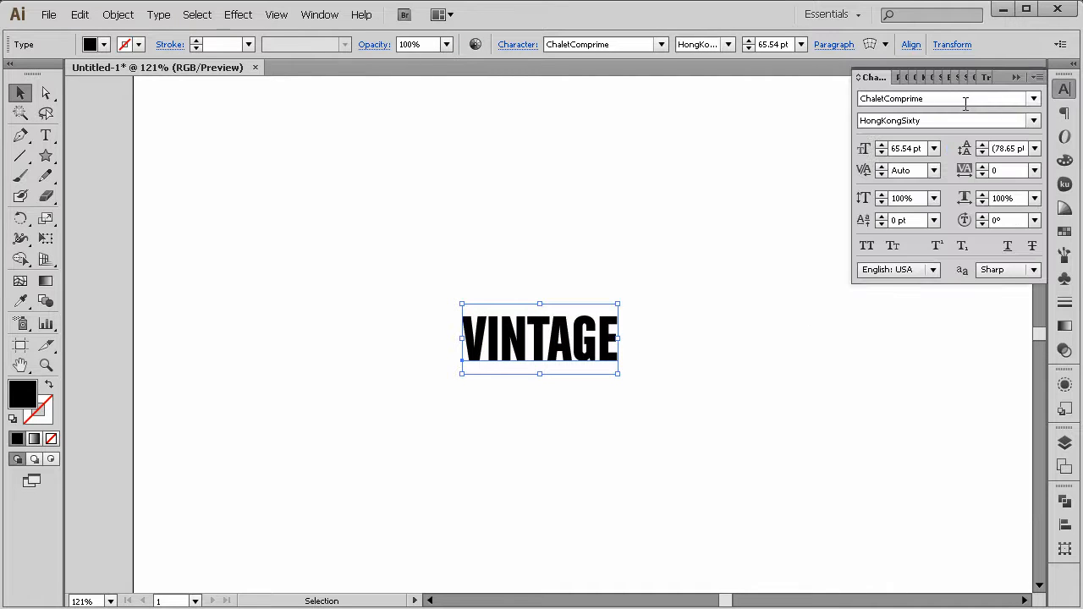
left_click(967, 120)
key("Down")
key("Down")
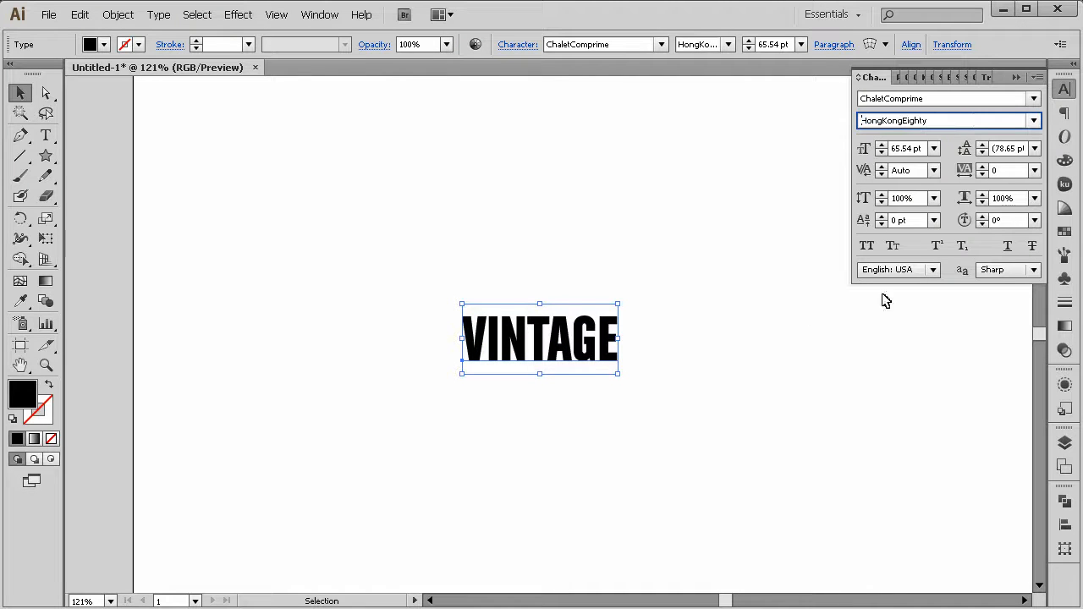
key("Up")
key("Up")
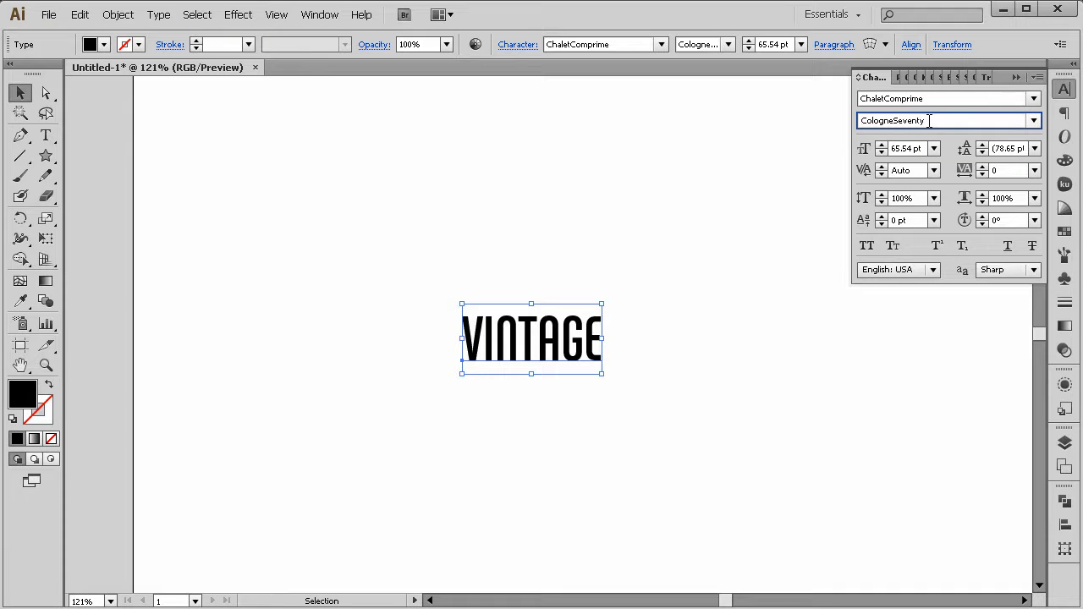
key("Up")
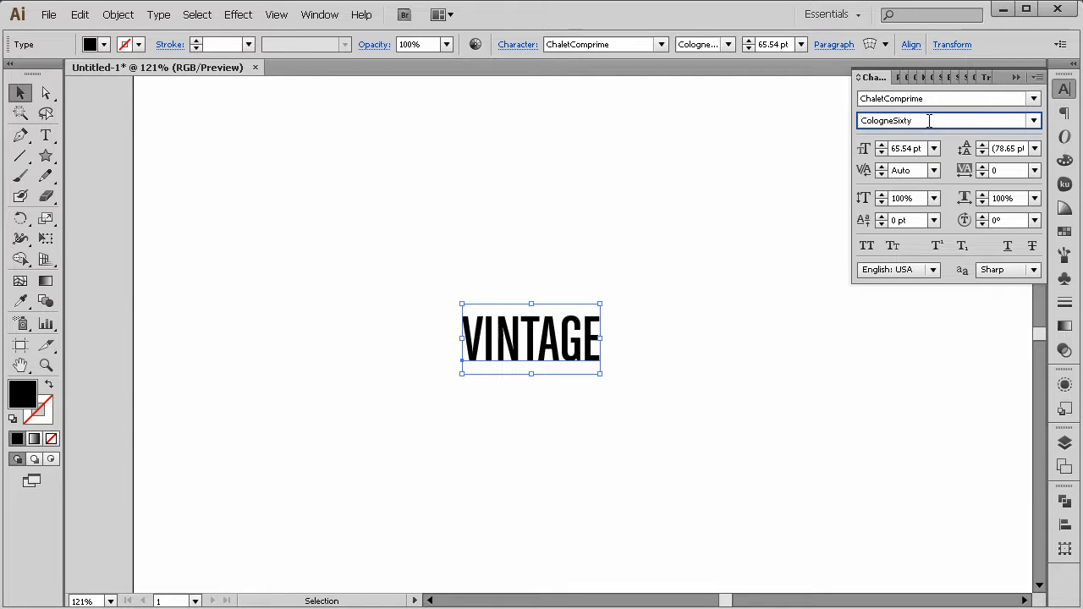
key("Down")
key("Down")
key("Down")
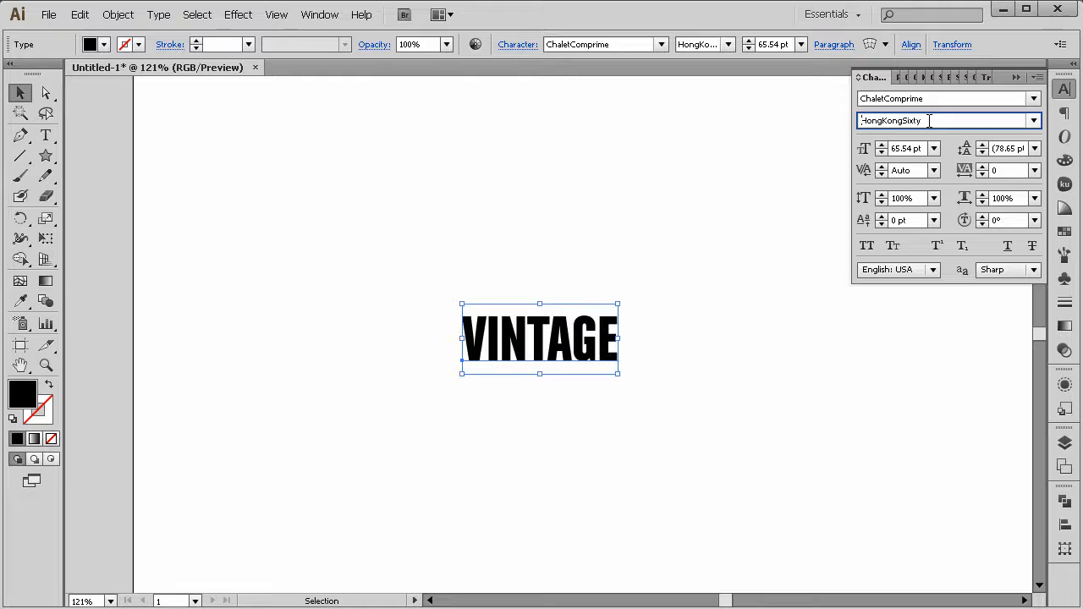
Move the VINTAGE text slightly down and set its tracking to 75
left_click(694, 372)
left_click_drag(603, 350, 603, 370)
left_click(1065, 88)
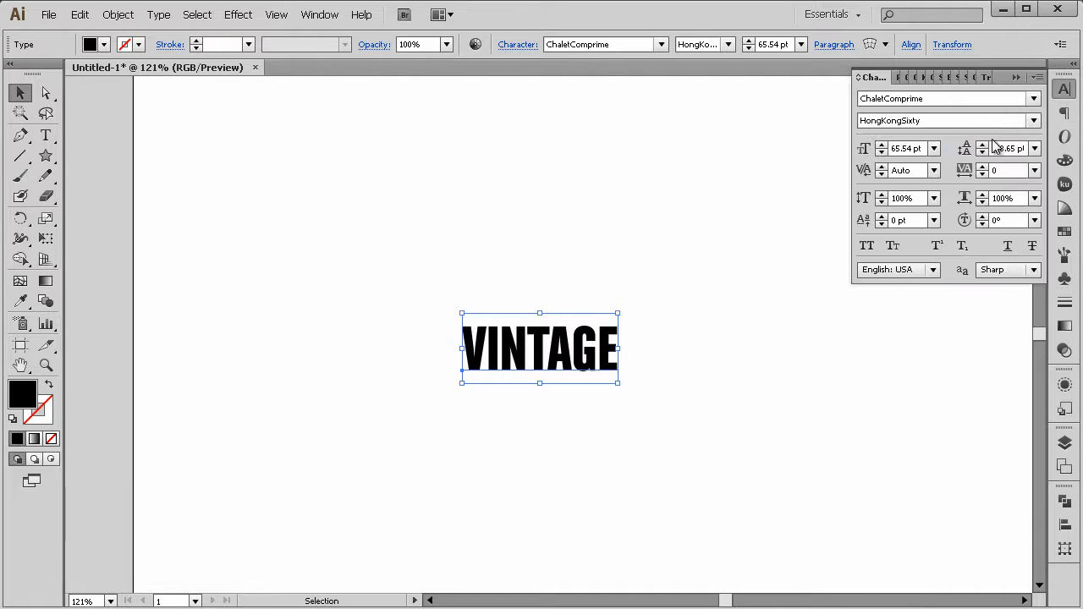
left_click_drag(1007, 171, 993, 171)
key("Up")
key("Up")
key("Up")
key("Up")
key("Up")
key("Up")
key("Up")
key("Up")
key("Up")
key("Up")
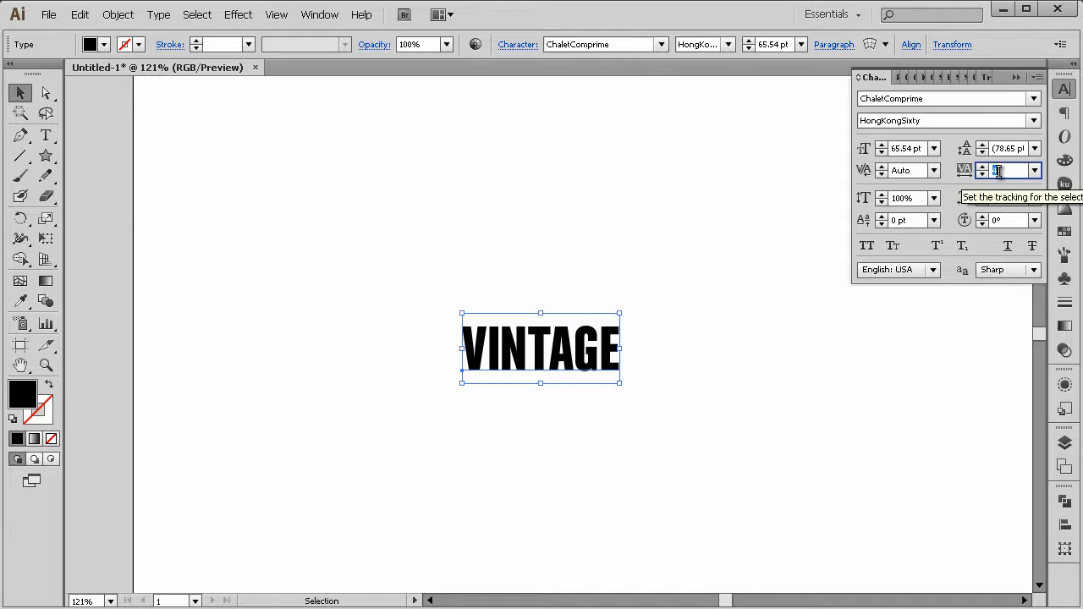
key("Up")
key("Up")
key("Up")
key("Up")
key("Up")
key("Up")
key("Up")
key("Up")
key("Up")
key("Up")
key("Up")
key("Up")
key("Up")
key("Up")
key("Up")
key("Up")
key("Up")
key("Up")
key("Up")
key("Up")
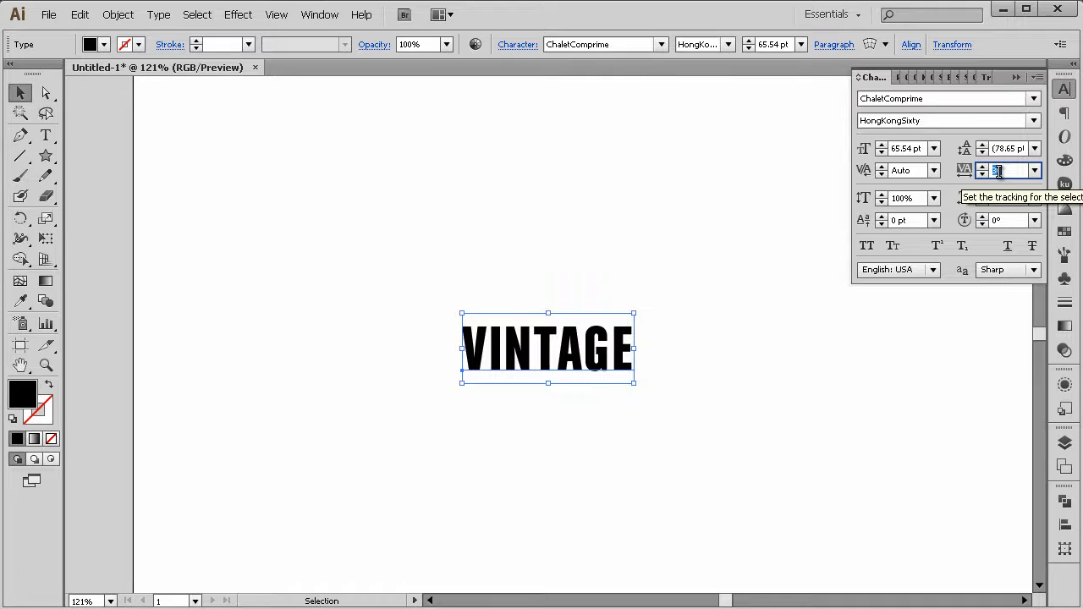
left_click(1034, 170)
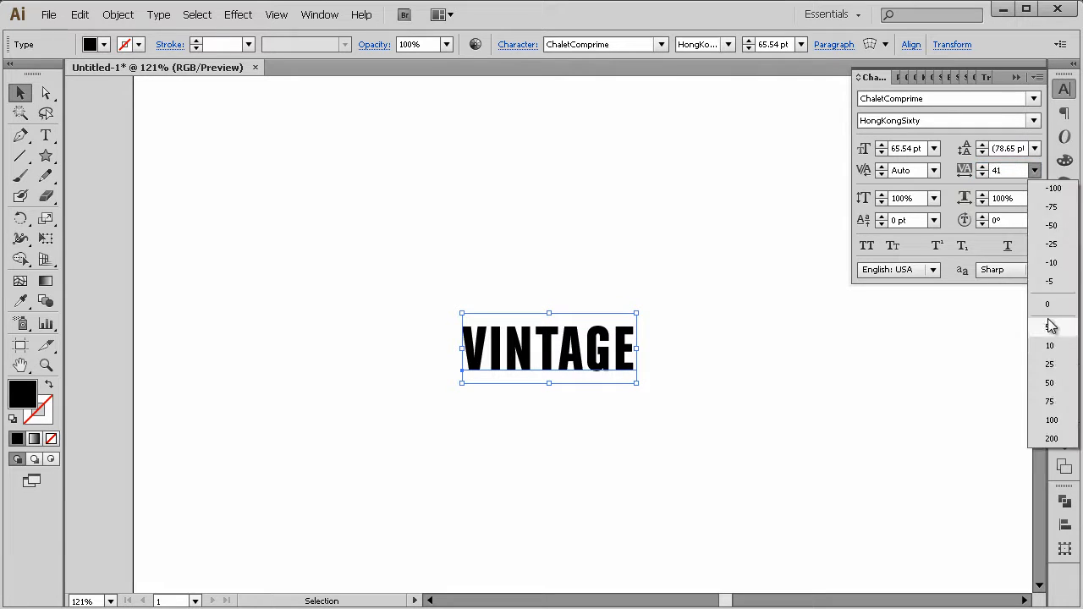
left_click(1050, 384)
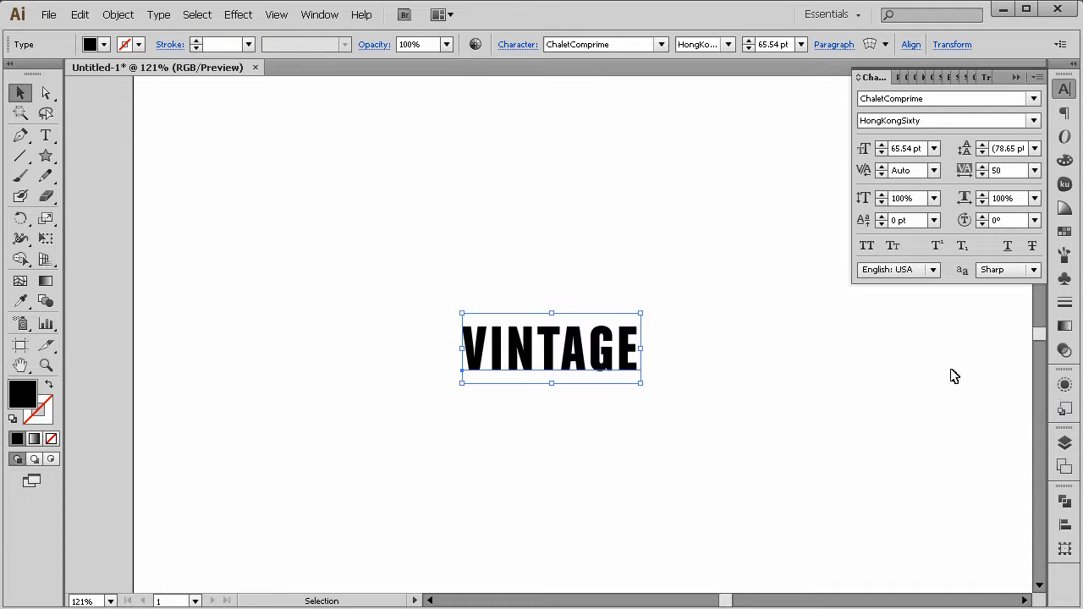
left_click(1034, 170)
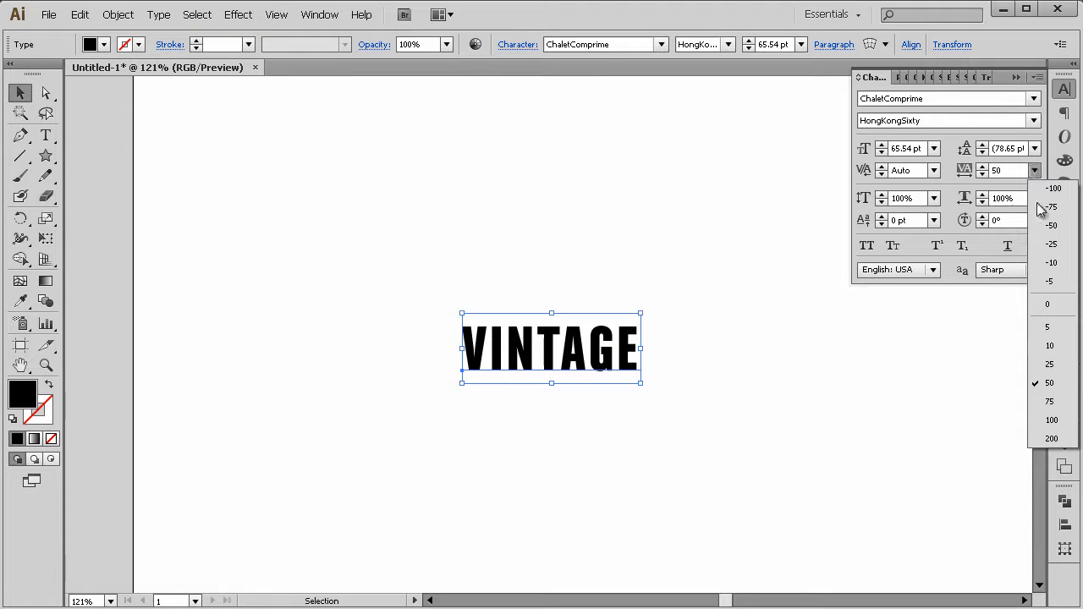
left_click(1050, 404)
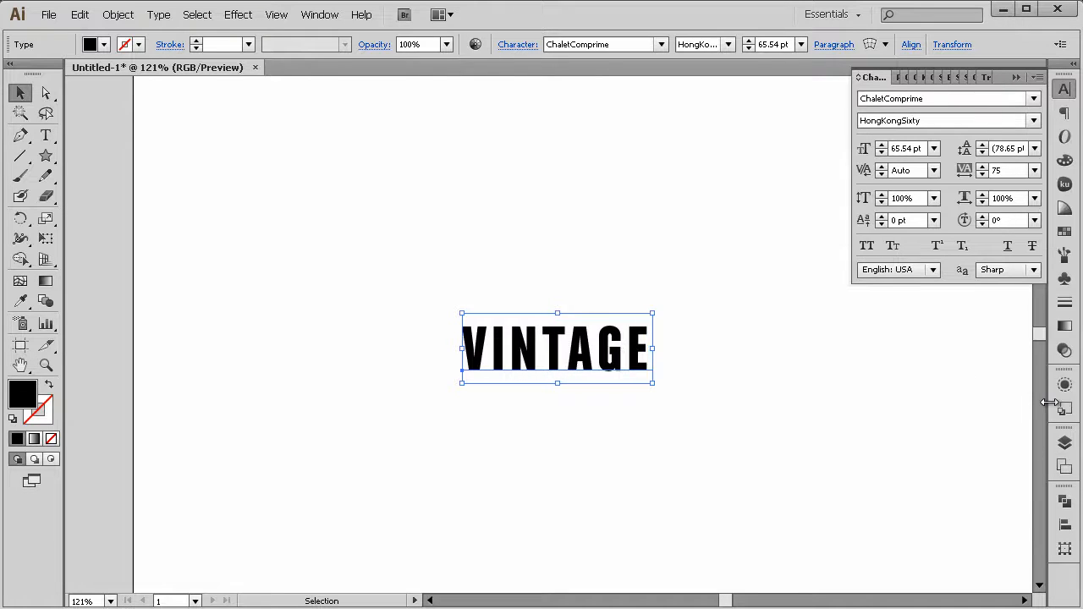
left_click(1034, 171)
left_click(1035, 172)
left_click(1017, 79)
Shift the VINTAGE text slightly left and place a duplicate of it across the artboard's left edge, above the original
left_click(45, 92)
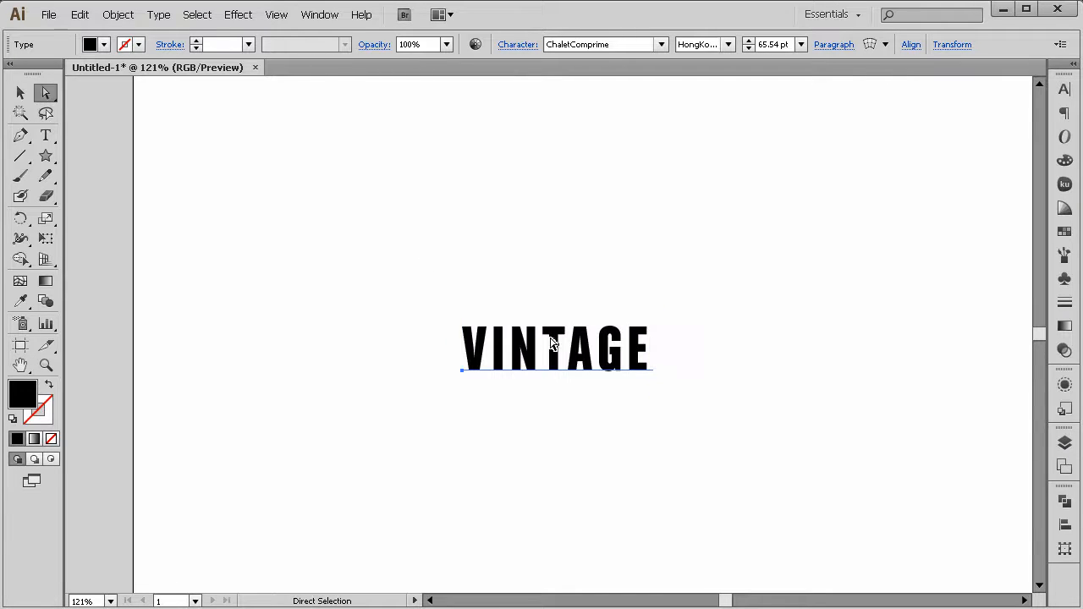
left_click_drag(550, 345, 532, 345)
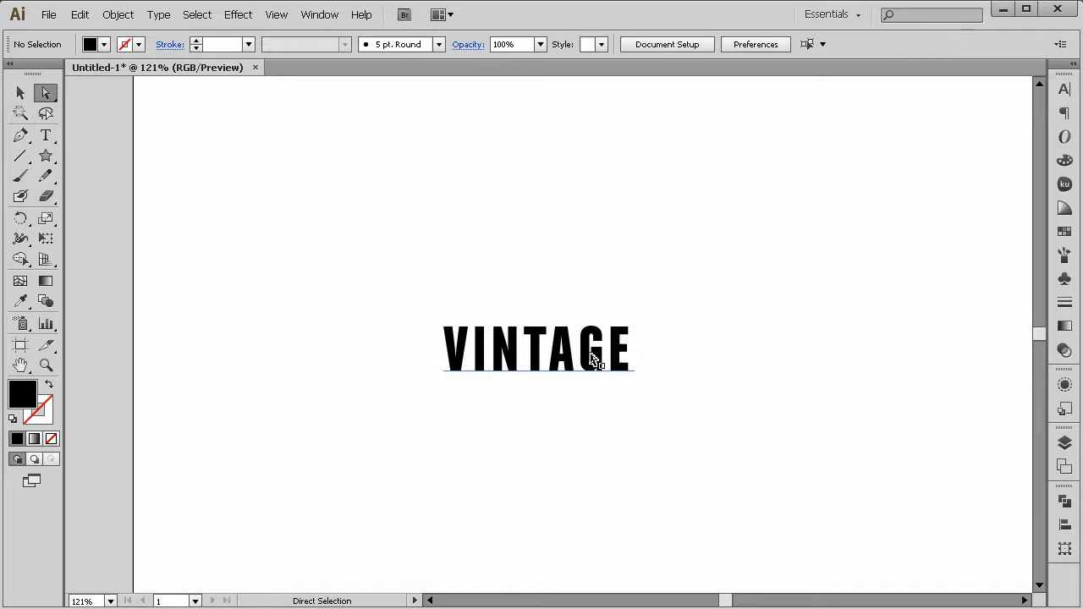
key("alt")
left_click_drag(587, 355, 254, 156)
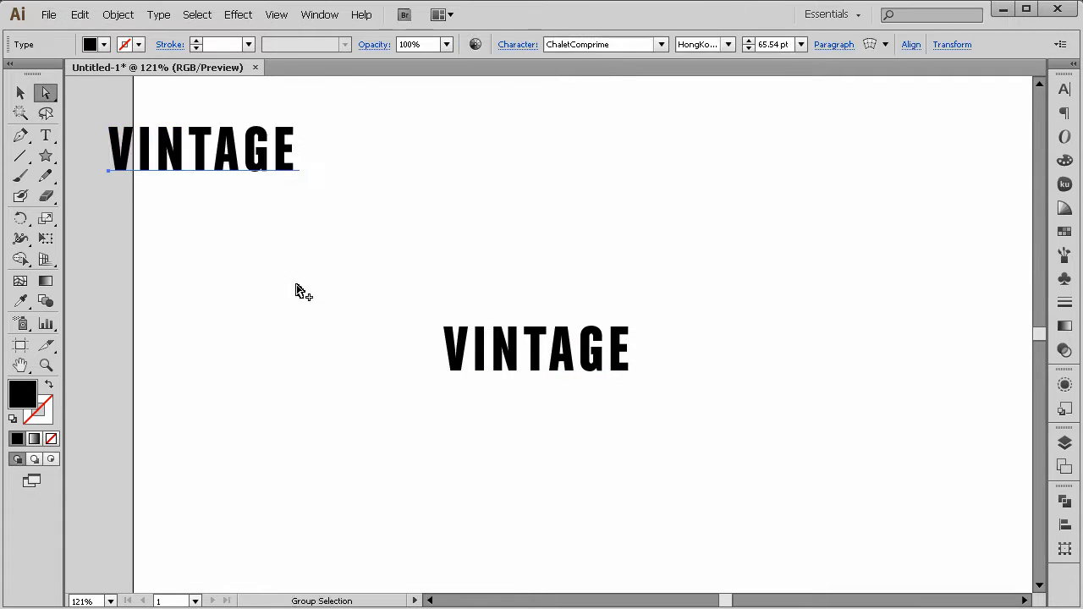
Reposition the original VINTAGE text near the middle of the artboard and keep it selected as a whole object
left_click(588, 358)
left_click_drag(582, 367, 619, 431)
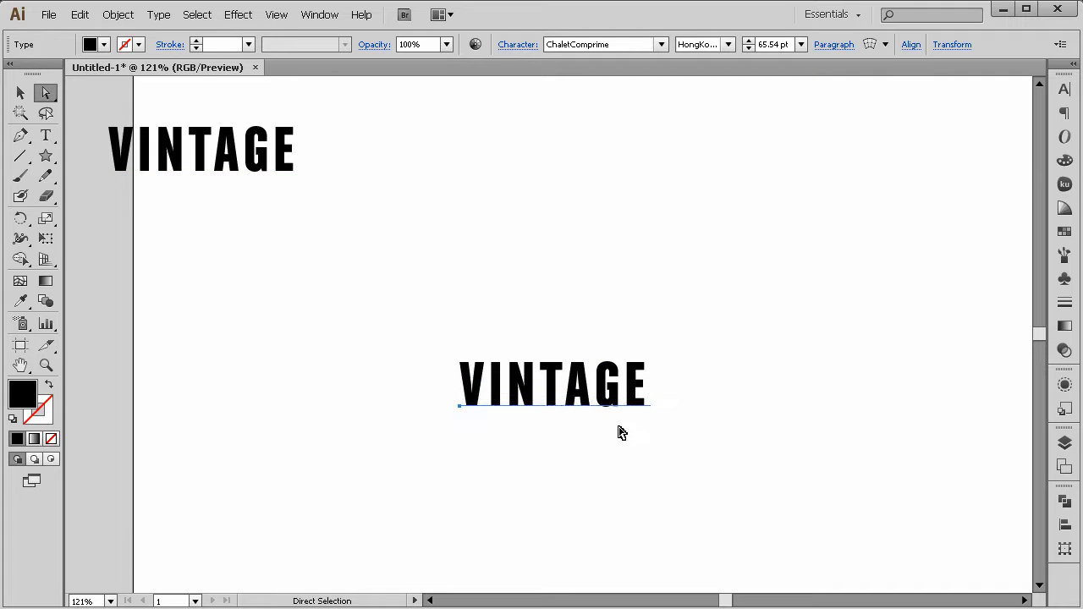
left_click_drag(591, 389, 576, 349)
left_click(716, 466)
left_click_drag(716, 466, 358, 252)
left_click_drag(519, 327, 543, 350)
left_click(21, 93)
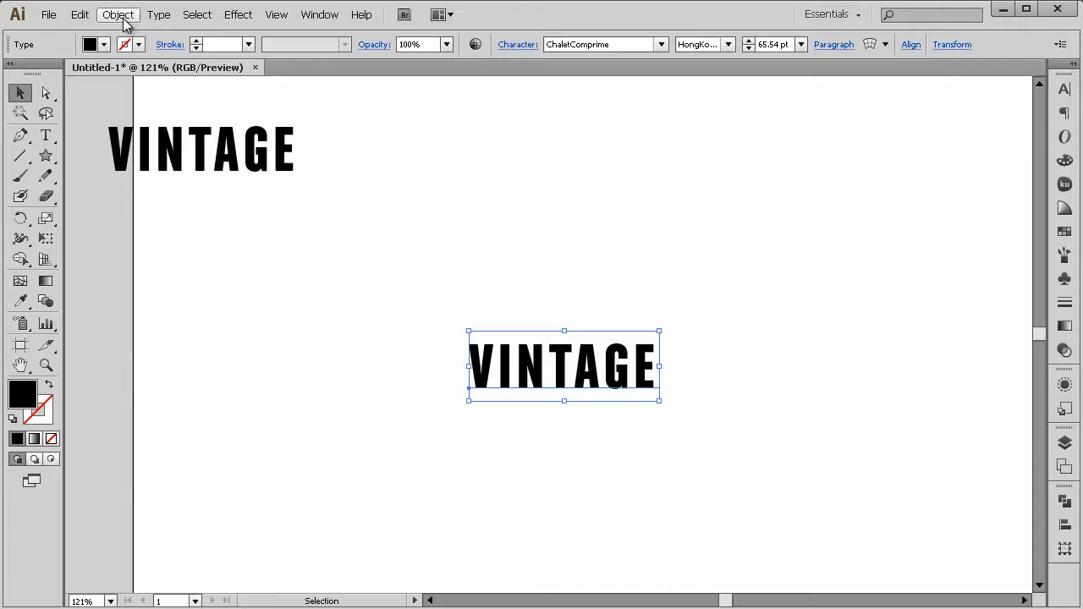
Expand the lower VINTAGE text's object and fill into outlines, and move the resulting group slightly up
left_click(125, 15)
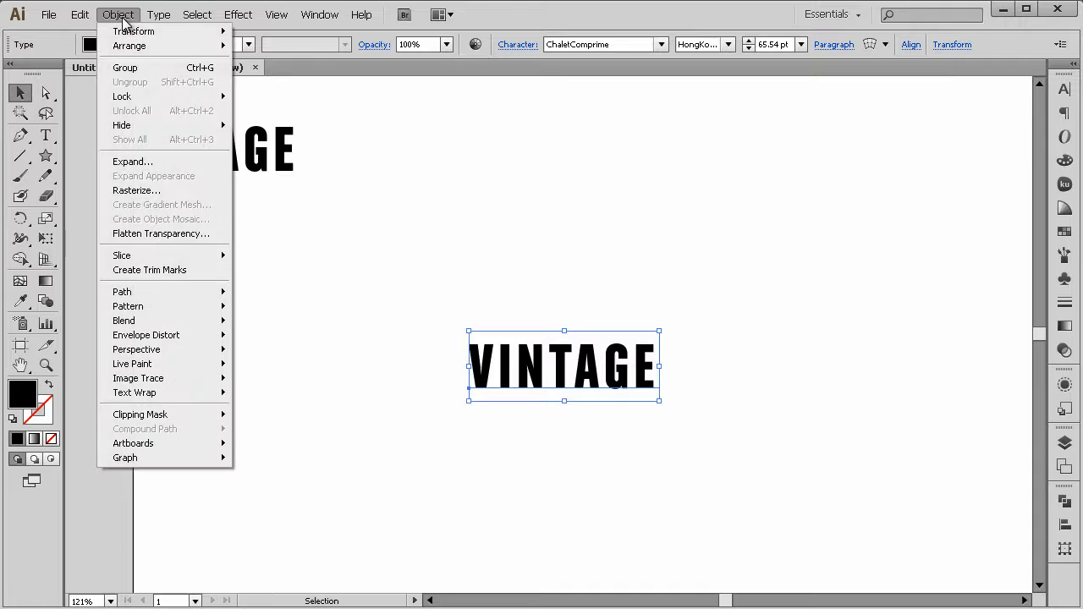
left_click(133, 167)
left_click_drag(523, 394, 701, 208)
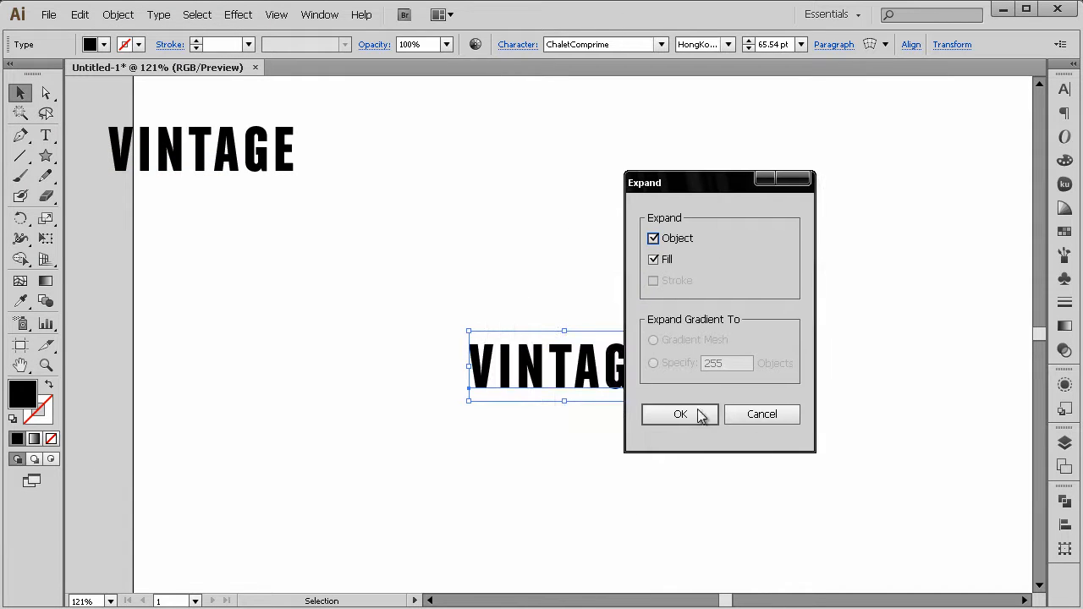
left_click(700, 416)
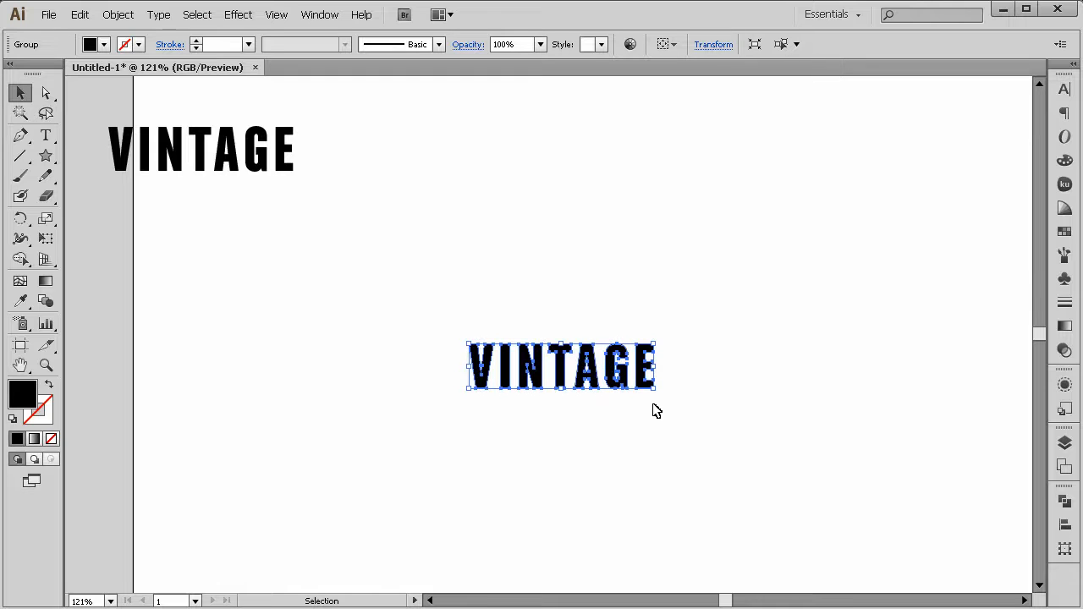
left_click_drag(653, 388, 640, 371)
left_click(661, 394)
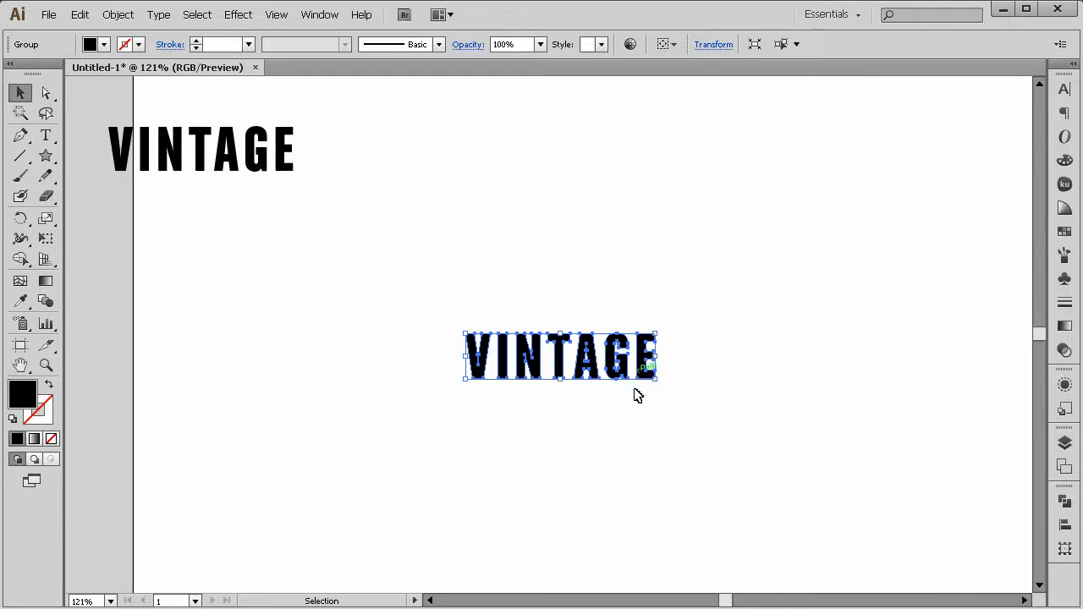
Start a Warp effect on the VINTAGE group using the horizontal Bulge style, with the preview on and the bend at about -17%
left_click(236, 14)
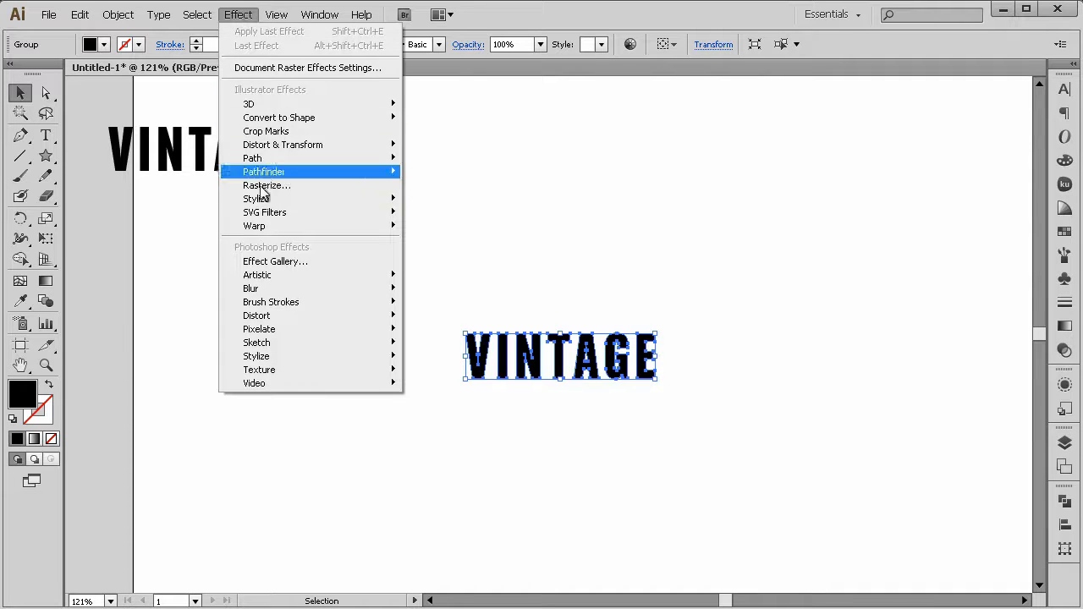
mouse_move(372, 226)
left_click(446, 228)
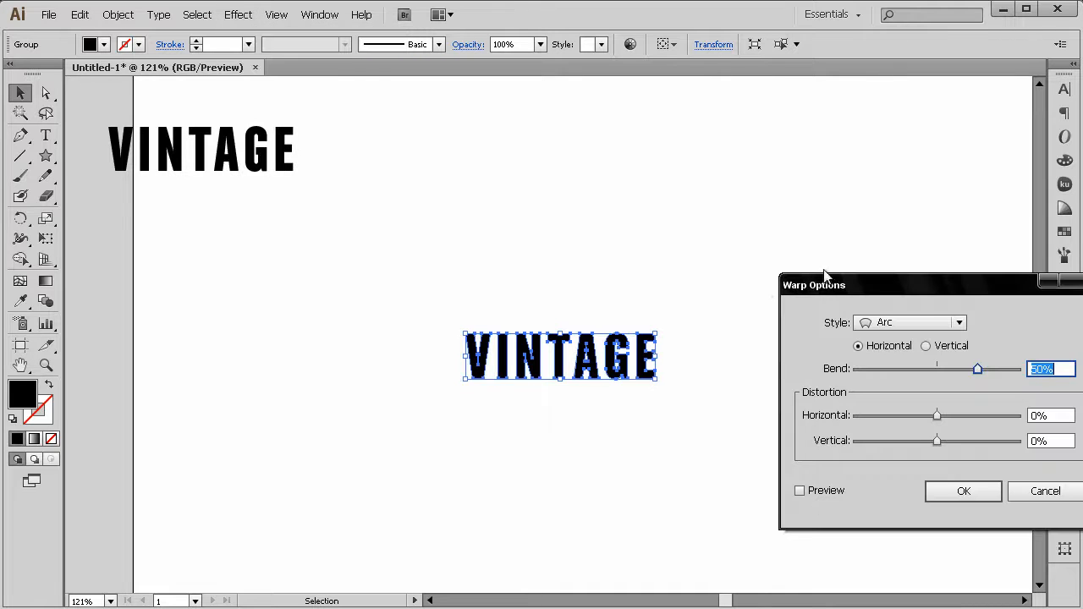
left_click_drag(824, 273, 842, 145)
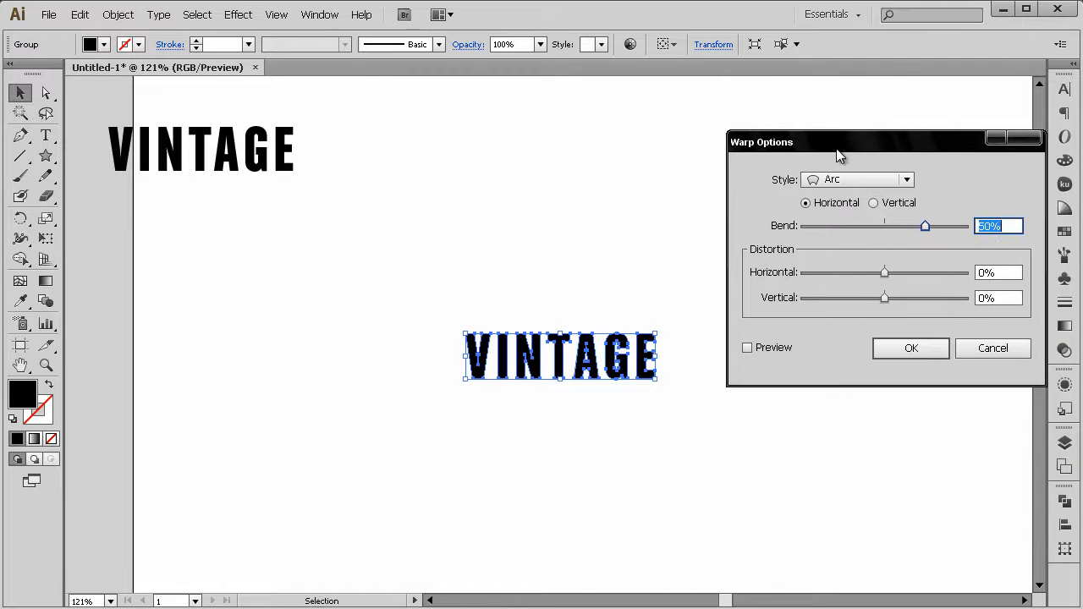
left_click(838, 175)
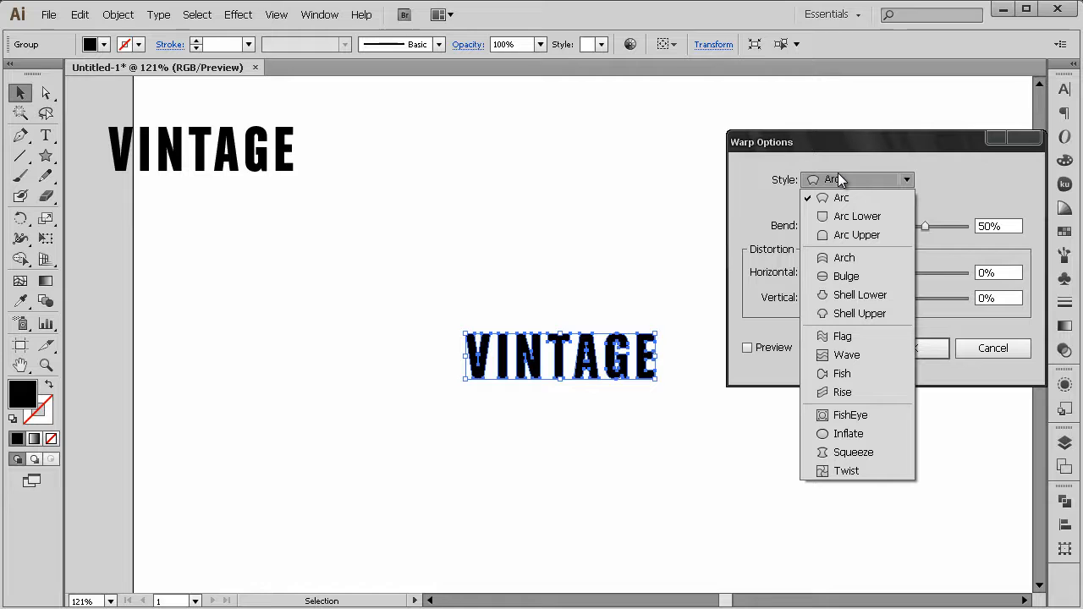
left_click(842, 276)
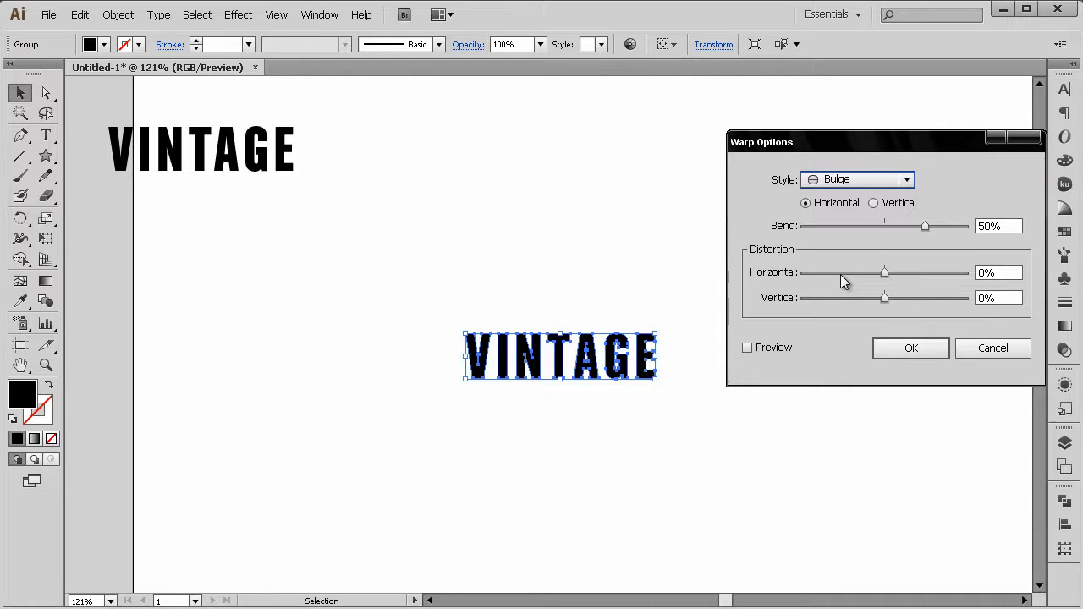
left_click(780, 348)
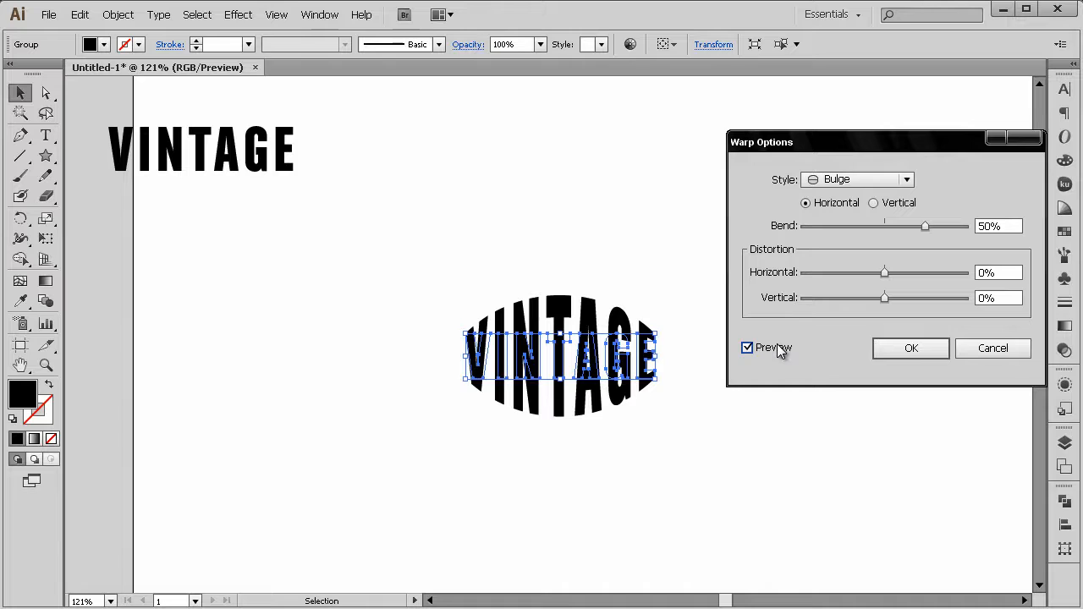
left_click(865, 228)
left_click_drag(865, 228, 870, 228)
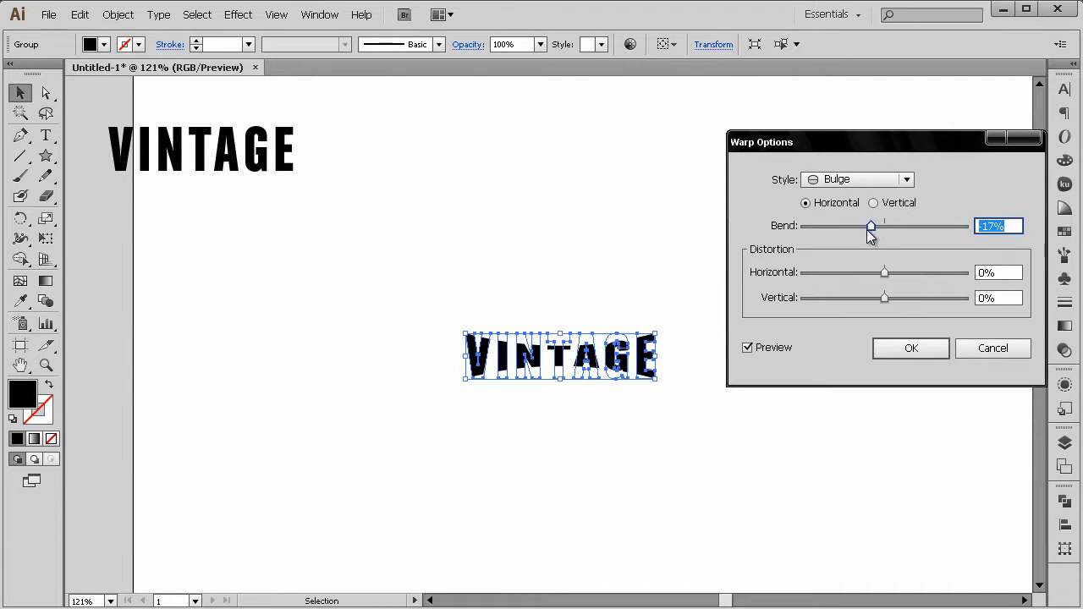
Try the Shell Lower warp style on the lettering and return to Bulge
left_click(865, 181)
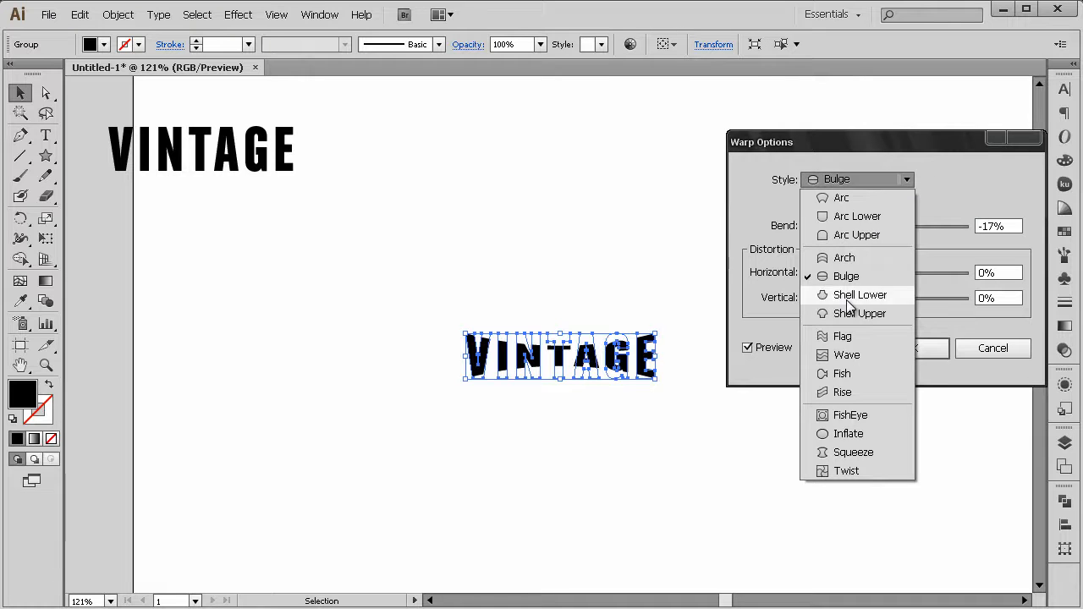
left_click(846, 298)
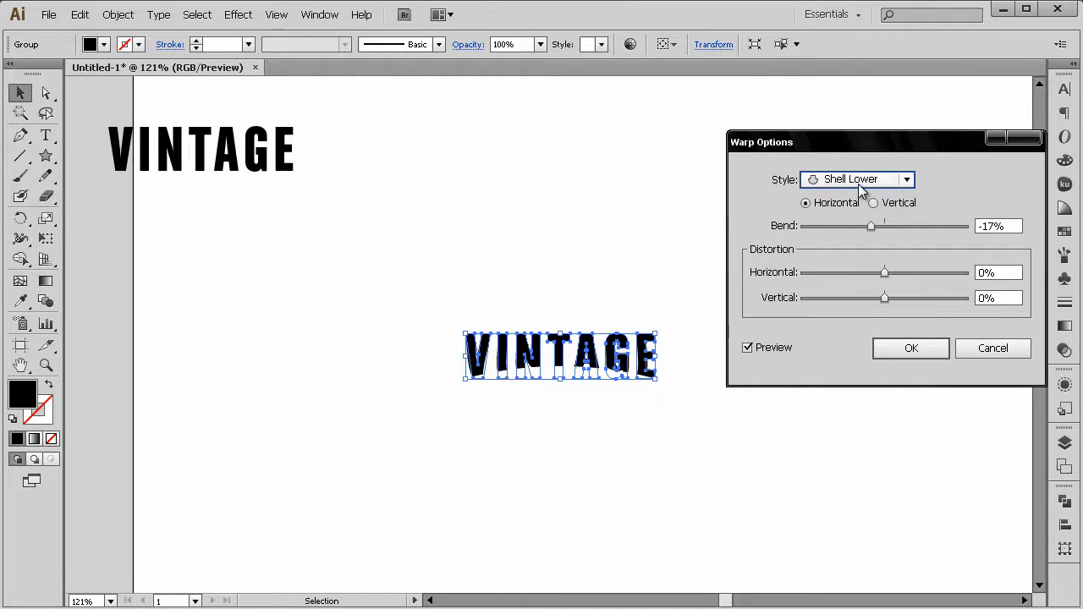
left_click(857, 181)
left_click(857, 279)
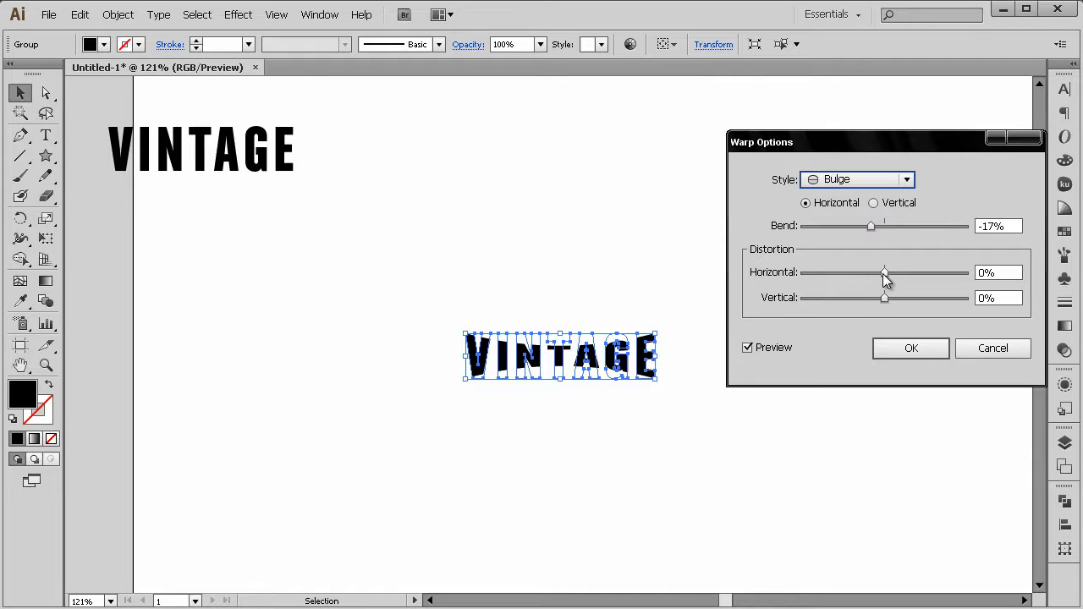
Reduce the Bulge bend to about -9%, apply the warp to the VINTAGE group and deselect it
left_click(872, 227)
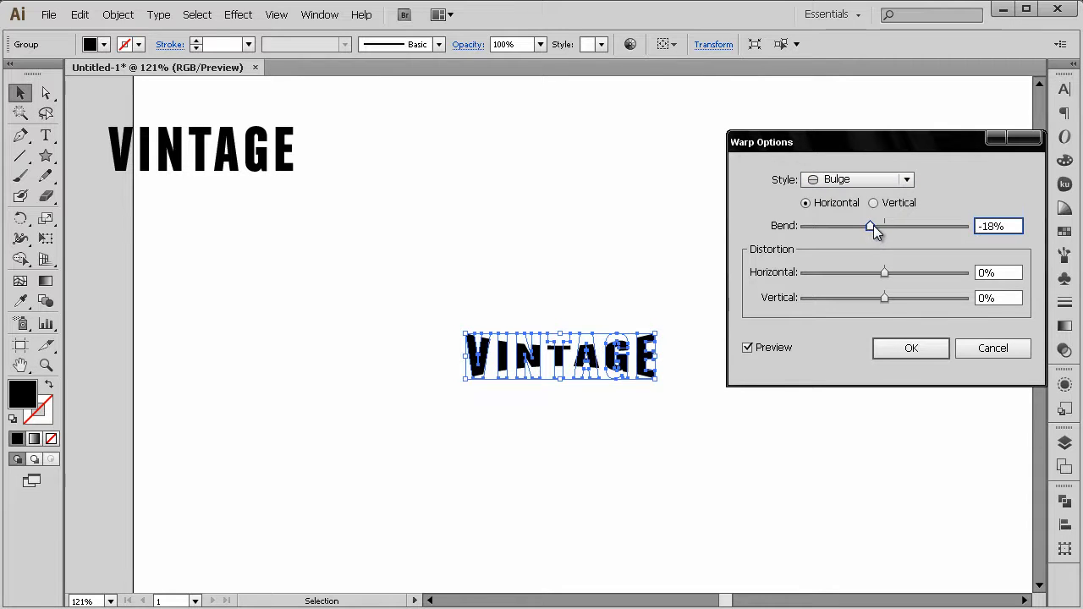
left_click_drag(873, 227, 878, 224)
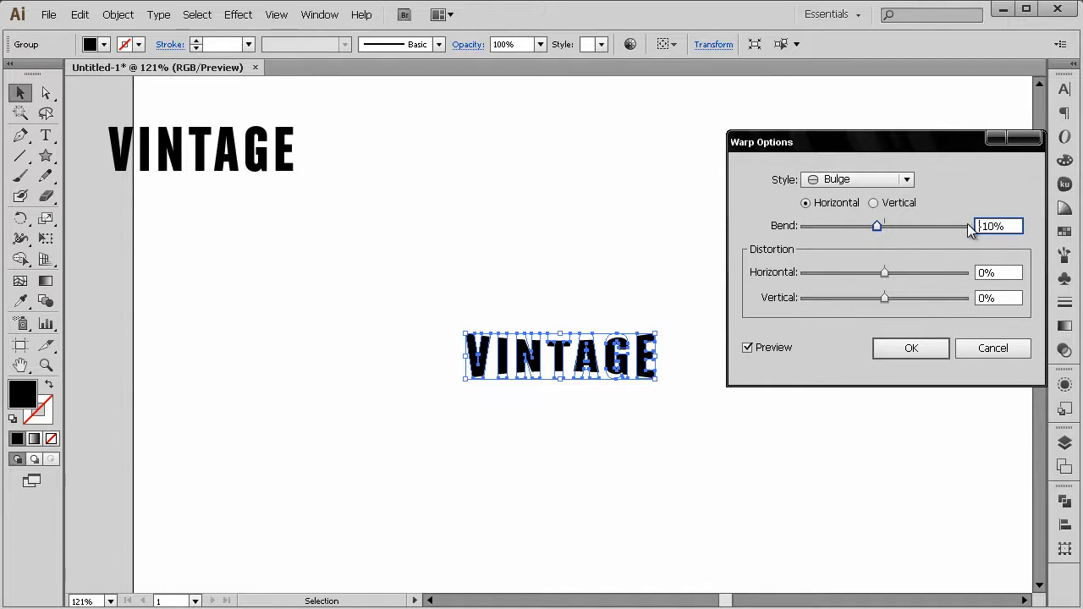
left_click(911, 347)
left_click(764, 338)
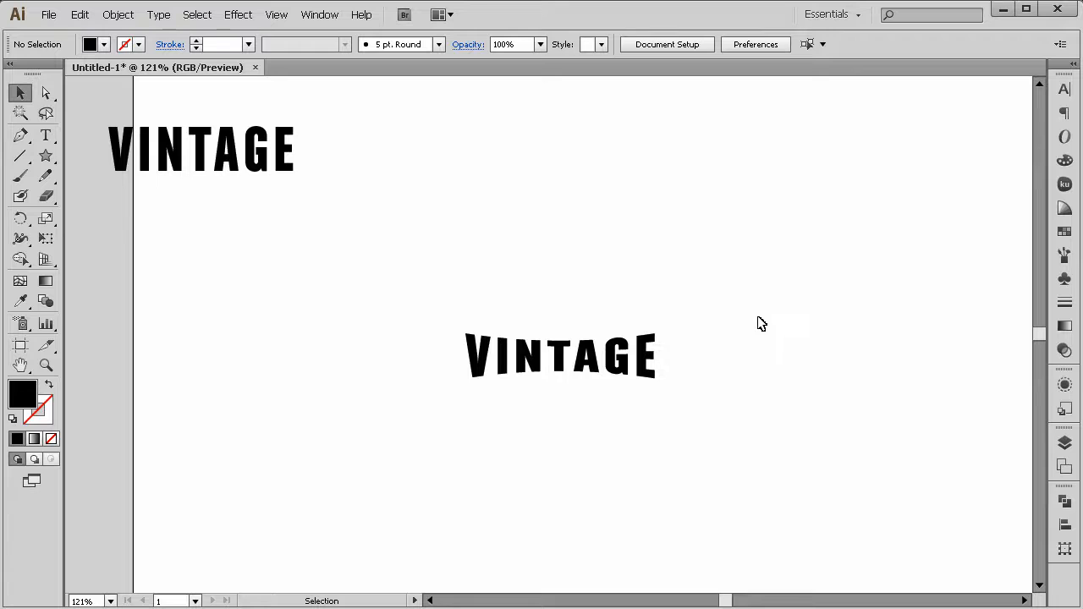
Select the warped VINTAGE group and expand its appearance into editable paths
left_click_drag(758, 310, 479, 416)
left_click(236, 15)
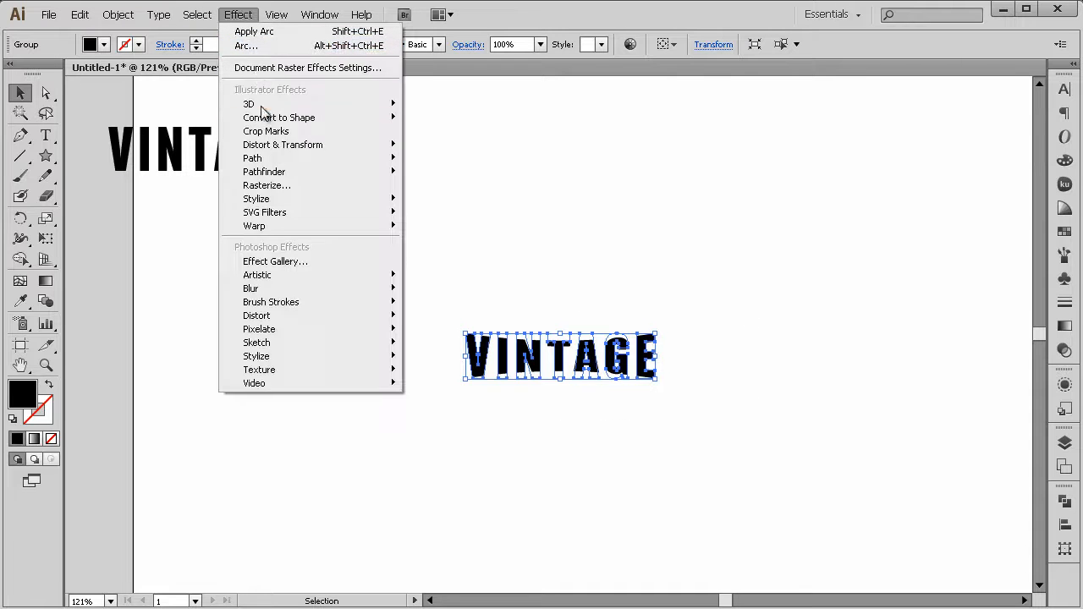
left_click(648, 419)
left_click_drag(644, 412, 647, 416)
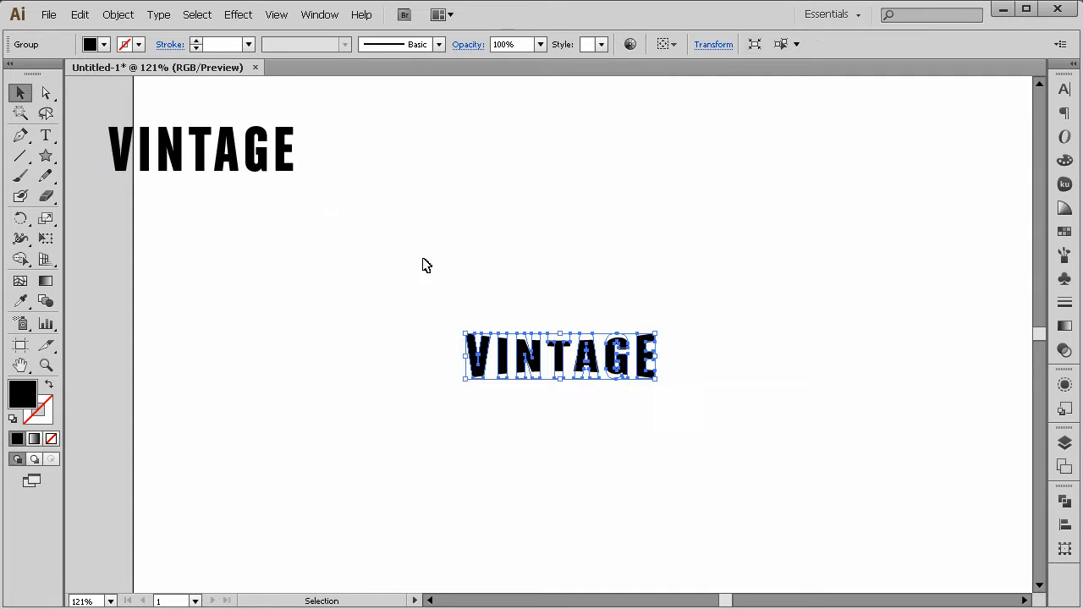
left_click_drag(406, 232, 685, 429)
left_click(121, 15)
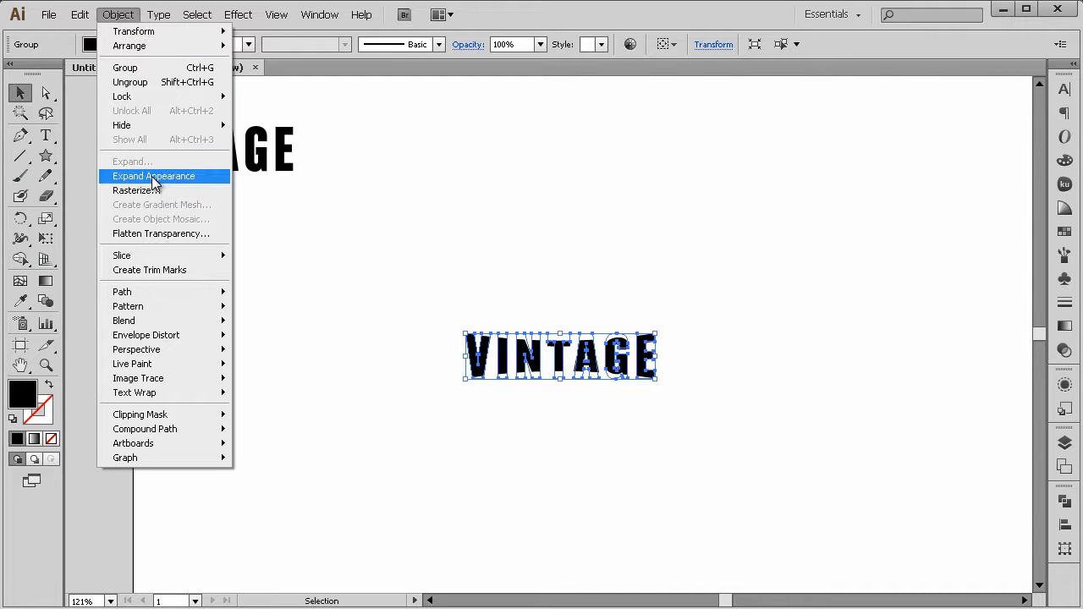
left_click(151, 176)
left_click(237, 15)
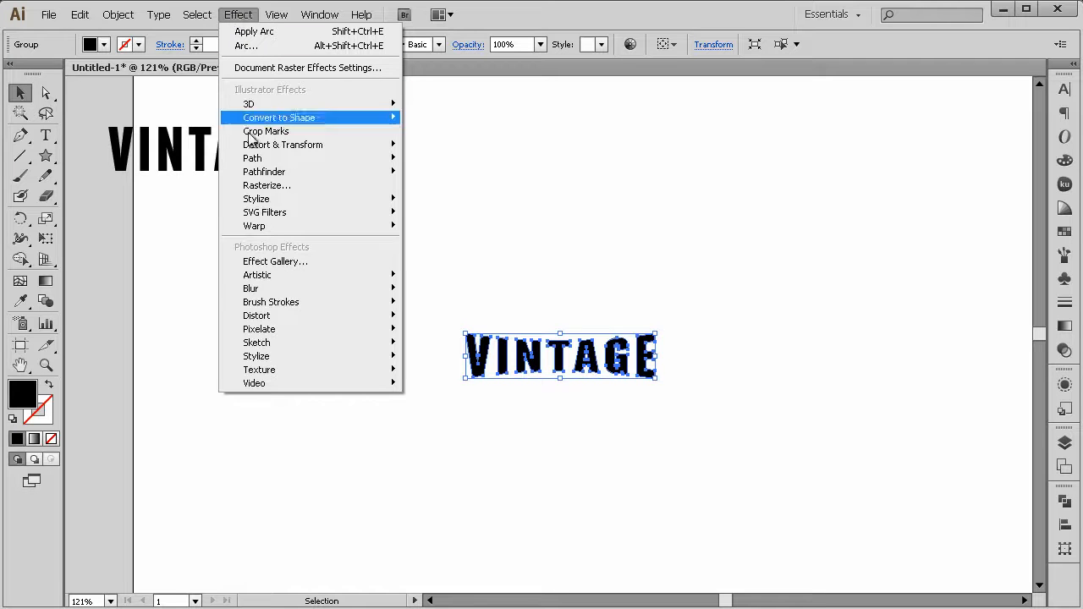
mouse_move(273, 226)
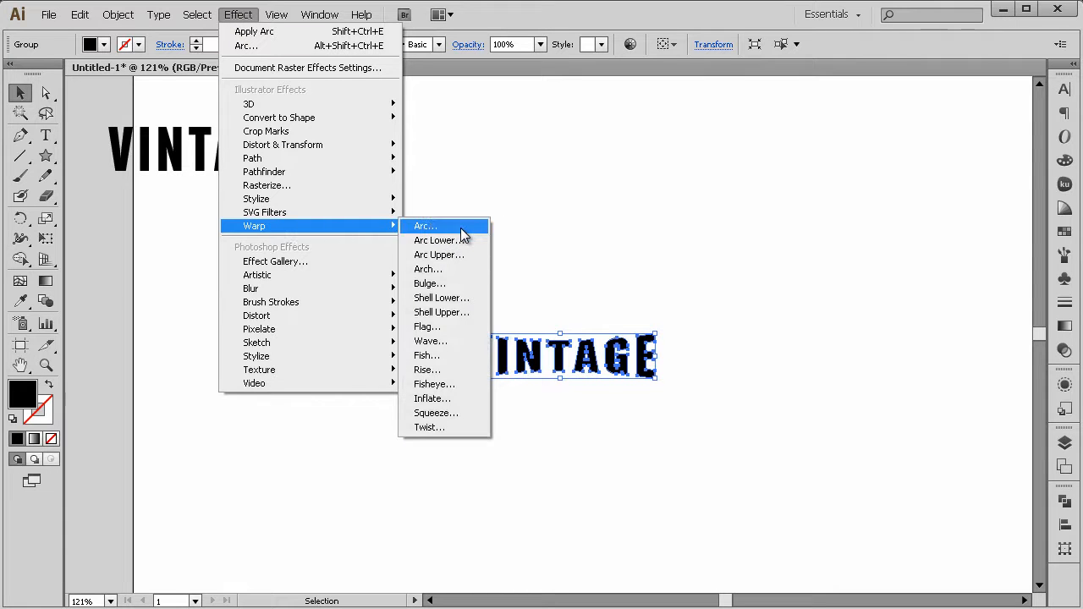
left_click(440, 285)
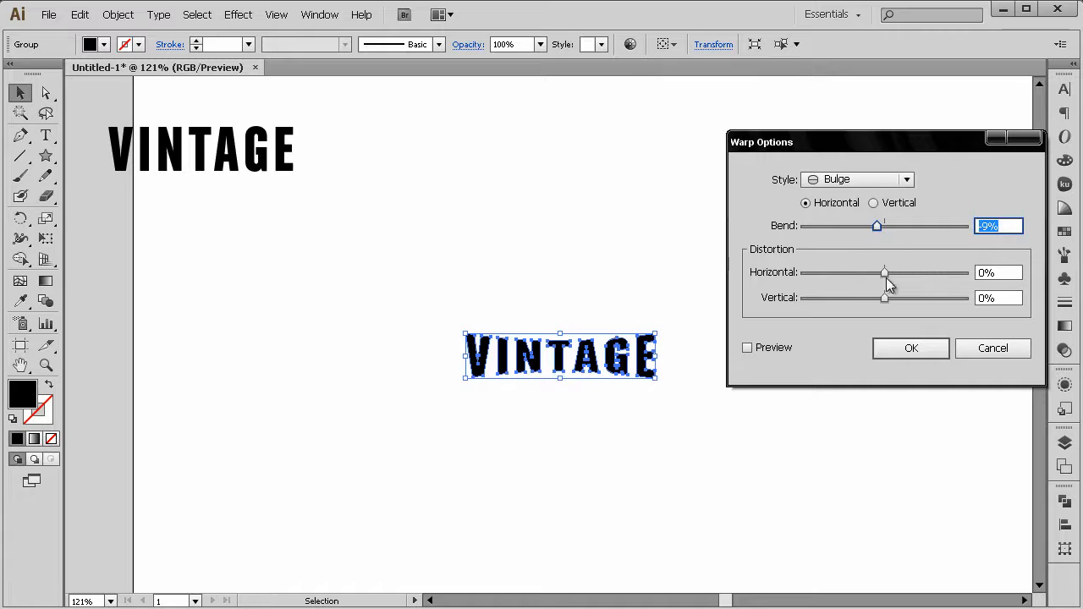
left_click(771, 348)
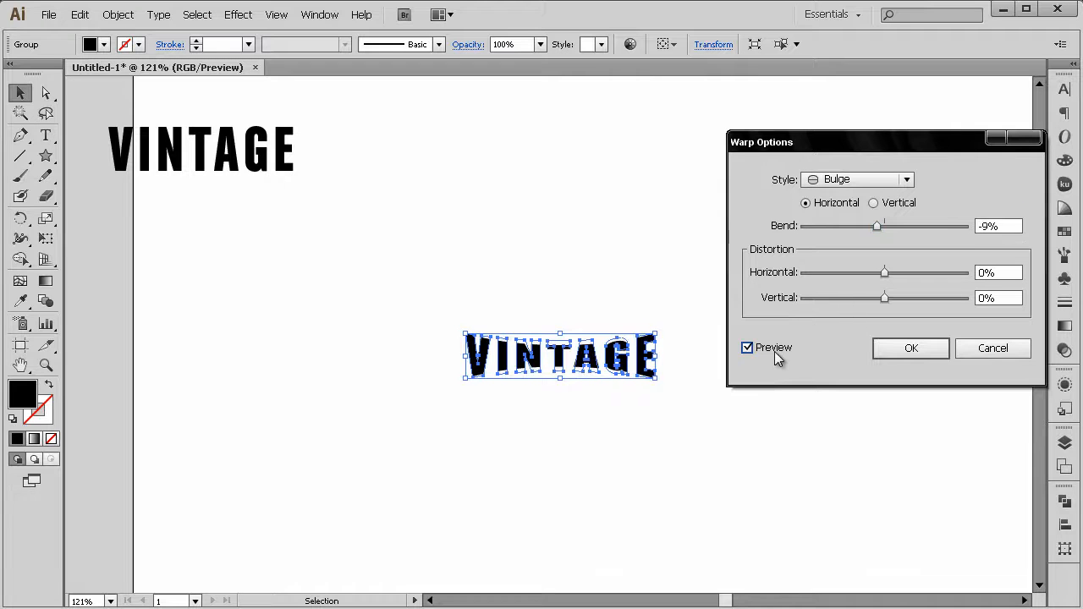
mouse_move(878, 222)
left_mouse_down()
mouse_move(900, 223)
mouse_move(877, 222)
left_mouse_up()
left_click_drag(879, 227, 874, 226)
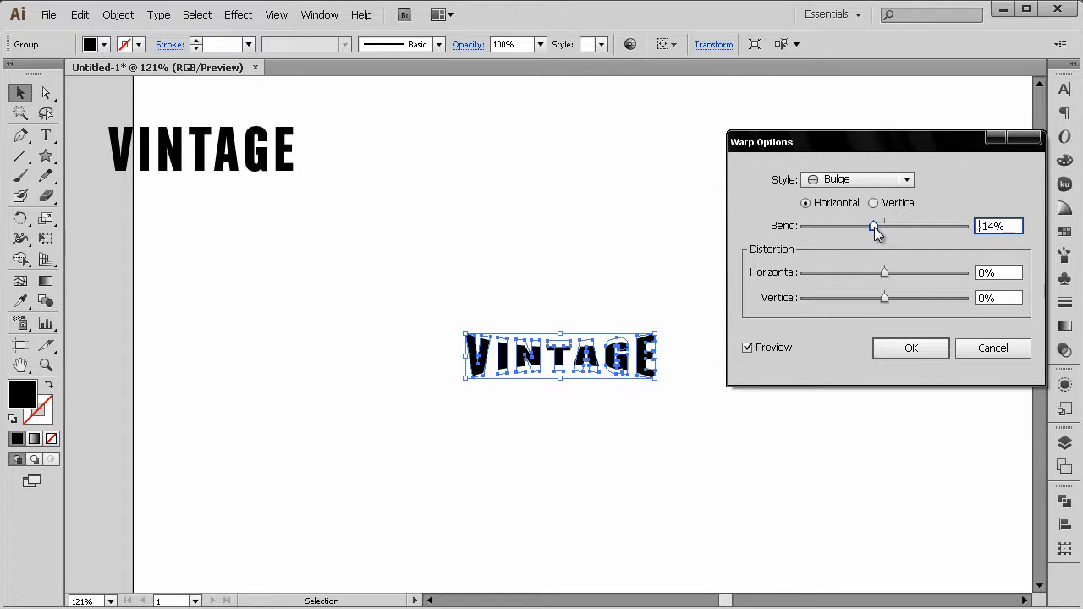
left_click_drag(851, 143, 802, 139)
key("Return")
Enlarge the warped VINTAGE lettering slightly, move it a little up and deselect it
left_click(667, 392)
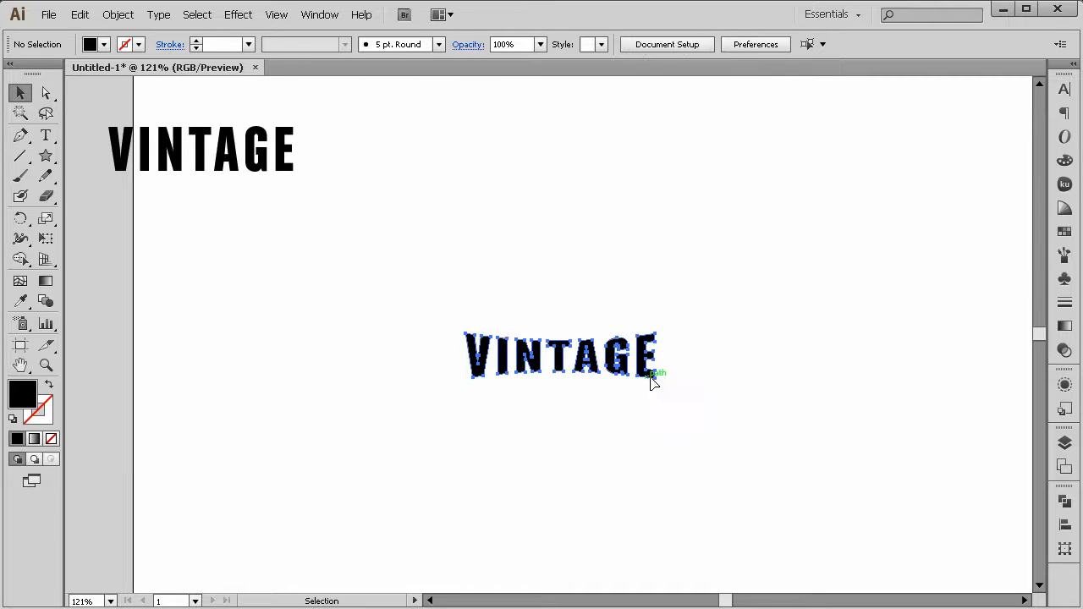
left_click(648, 380)
left_click_drag(657, 378, 688, 318)
left_click(706, 410)
left_click(812, 362)
left_click_drag(759, 237, 336, 387)
left_click_drag(345, 276, 745, 398)
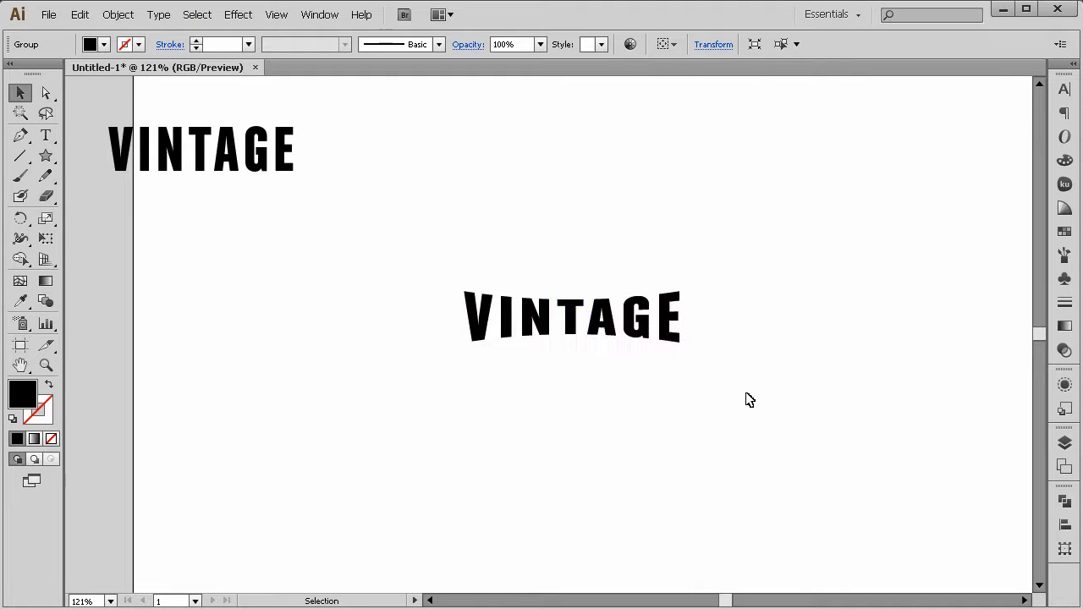
left_click(749, 399)
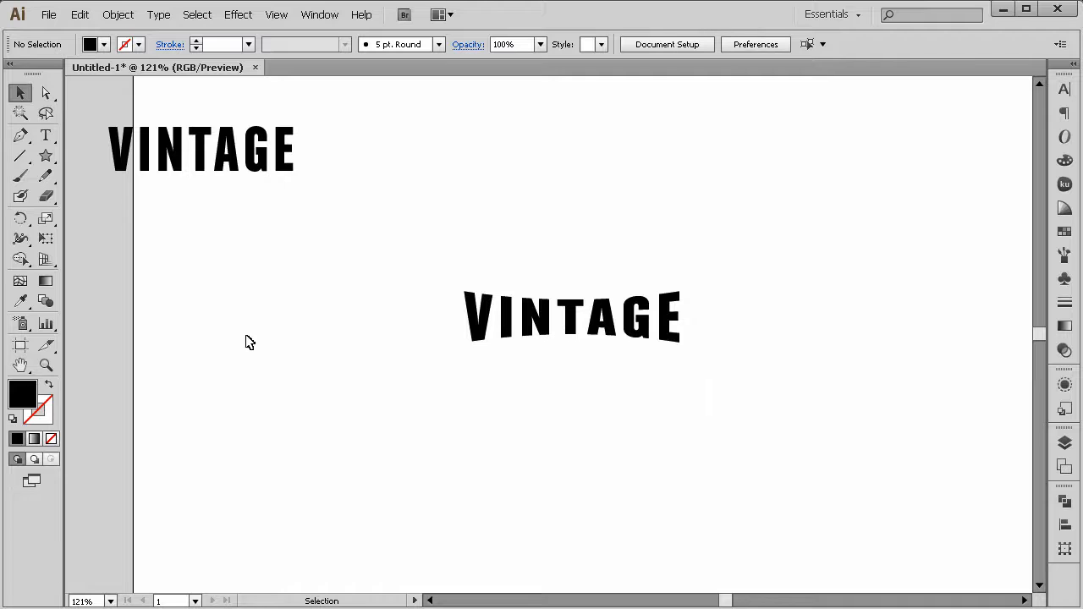
Examine the warped lettering's shape up close and its size against the whole artboard
left_click(46, 364)
left_click(587, 363)
left_click(550, 306)
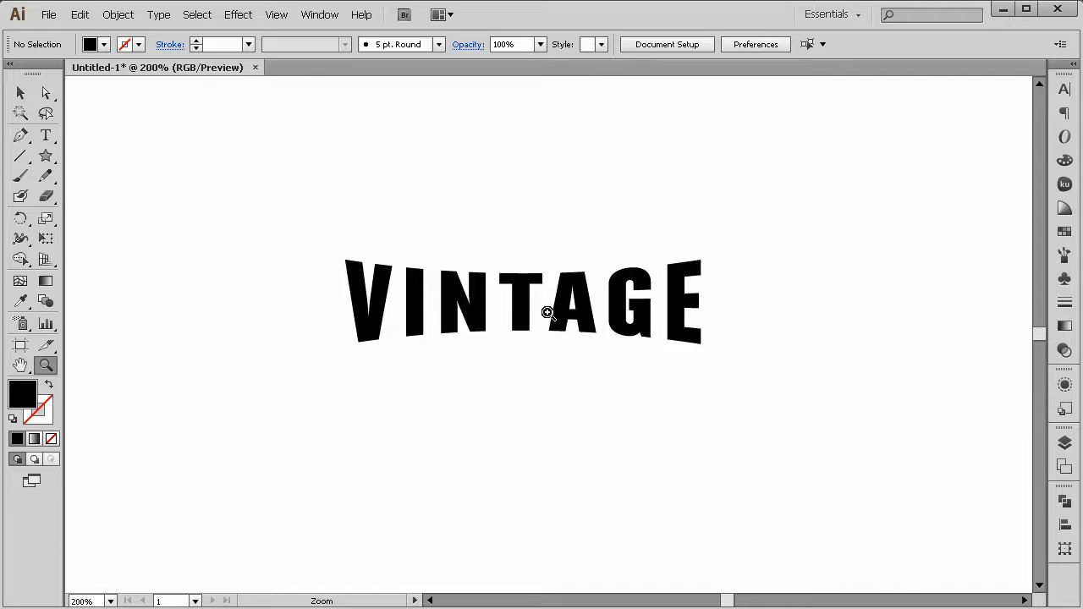
left_click(547, 313)
left_click(570, 335, "alt")
left_click(562, 349, "alt")
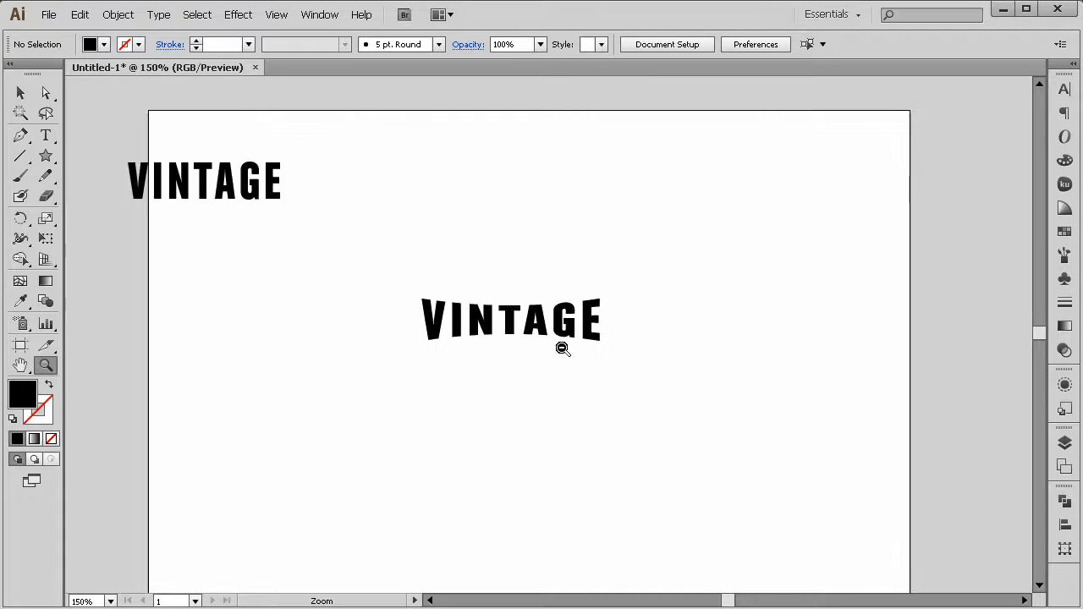
left_click(554, 339)
left_click(550, 343, "alt")
left_click(513, 341, "alt")
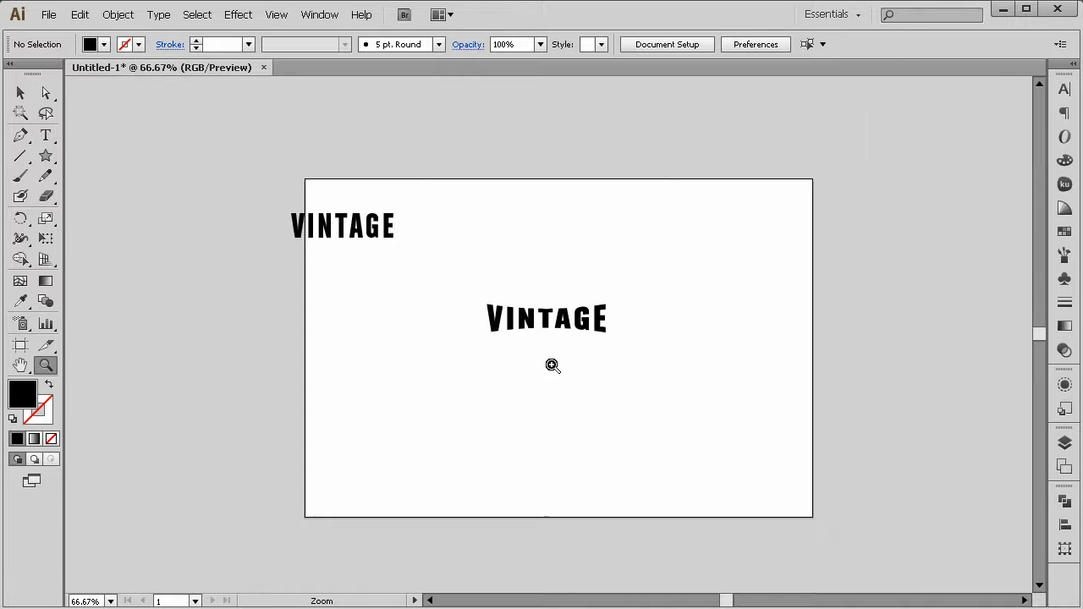
left_click(558, 364)
Move the warped VINTAGE lettering down and slightly right to the middle of the artboard
left_click(20, 92)
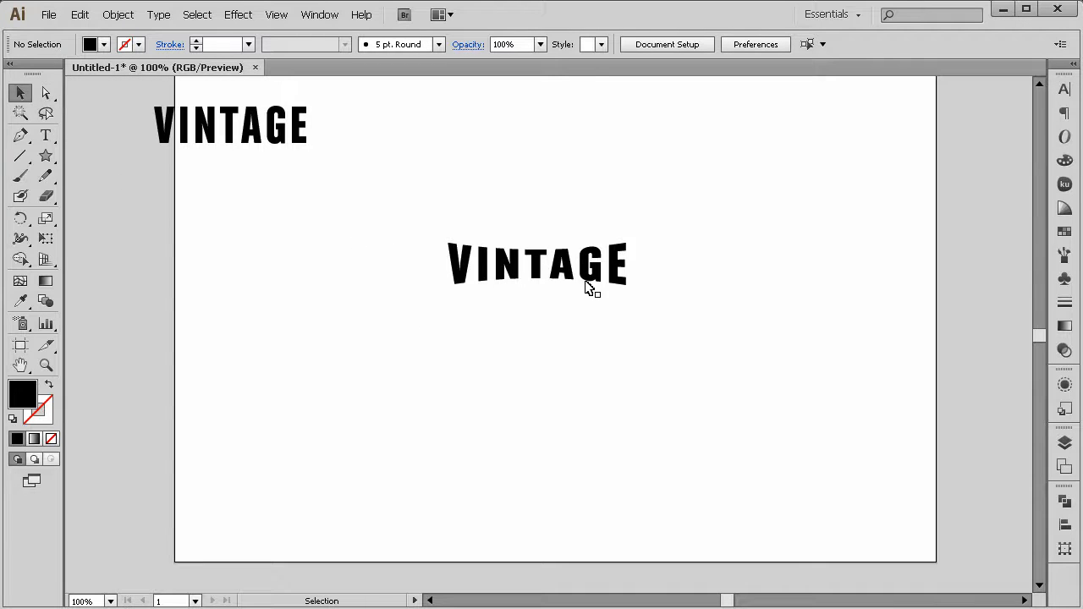
left_click_drag(589, 286, 620, 373)
left_click(619, 373)
left_click_drag(591, 330, 581, 325)
Try a five-point star with radii of 108.2639 pt and 88.6111 pt beside the warped lettering, and delete it
left_click_drag(46, 156, 158, 235)
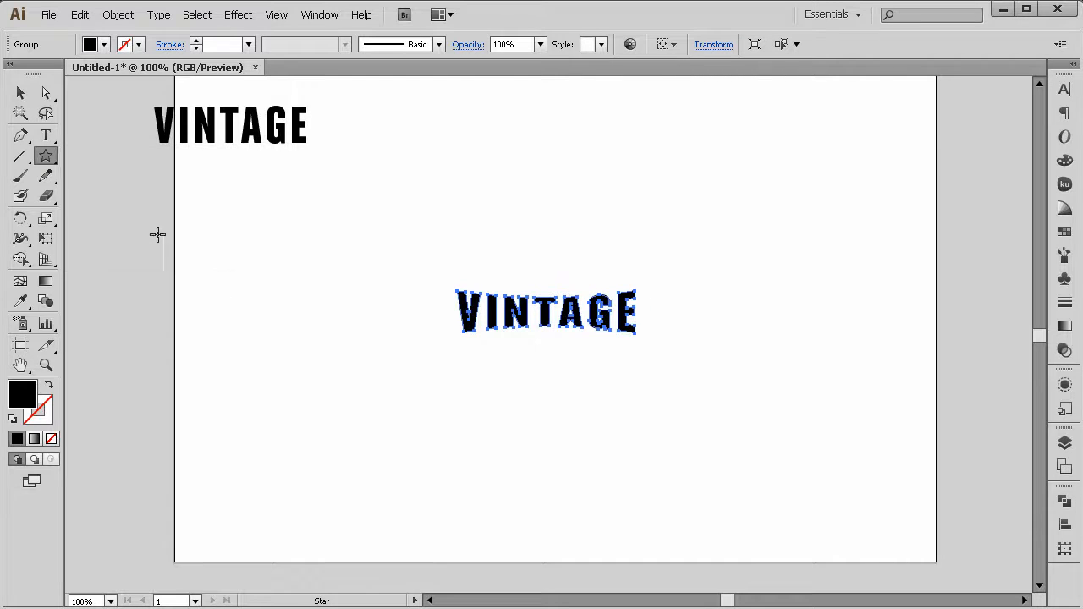
left_click(373, 317)
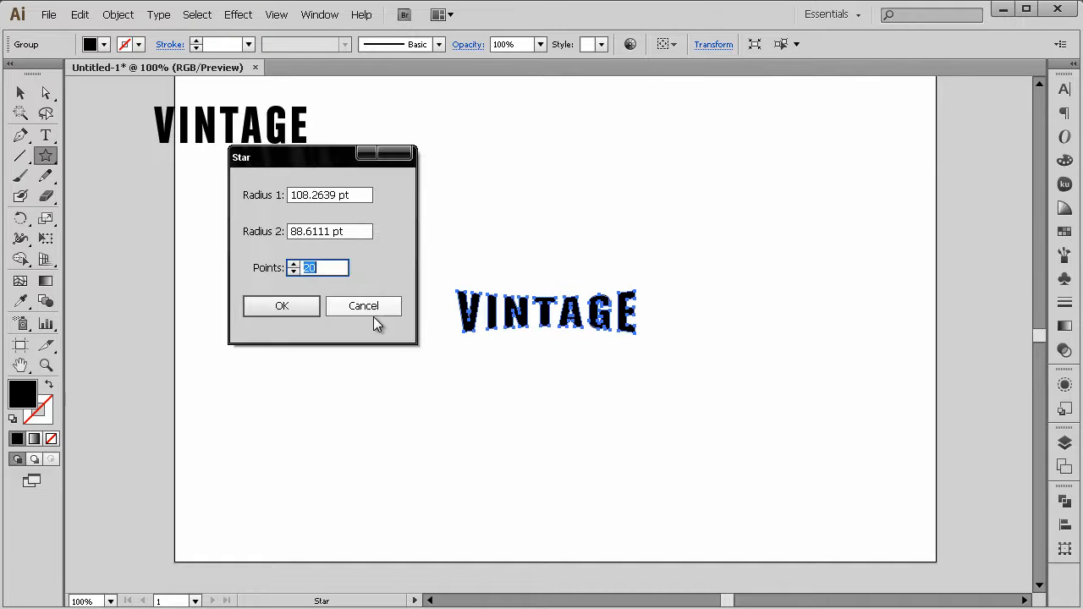
left_click_drag(300, 165, 301, 227)
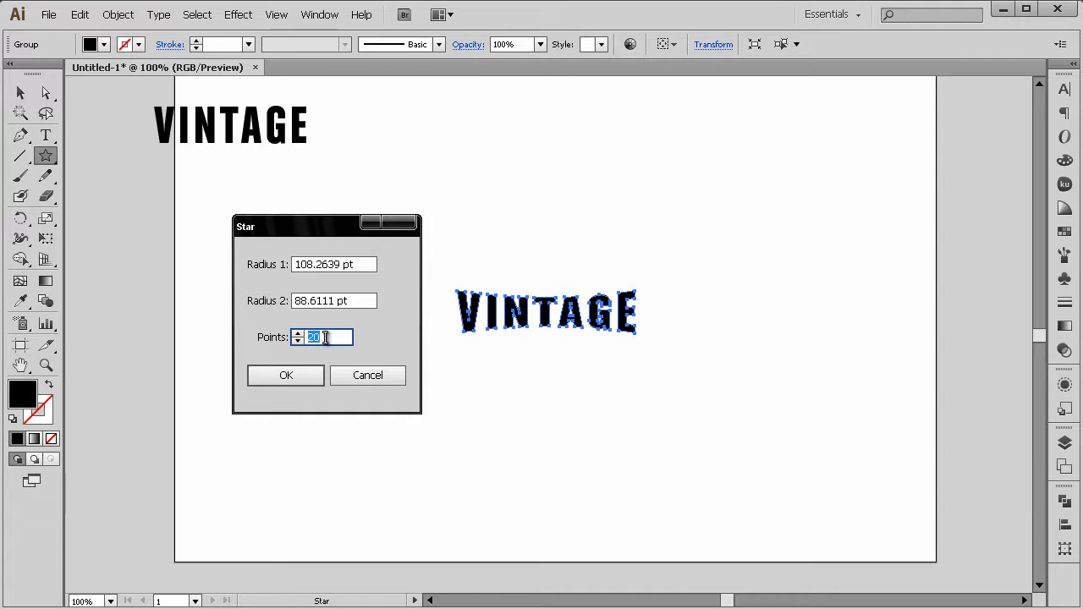
left_click(346, 375)
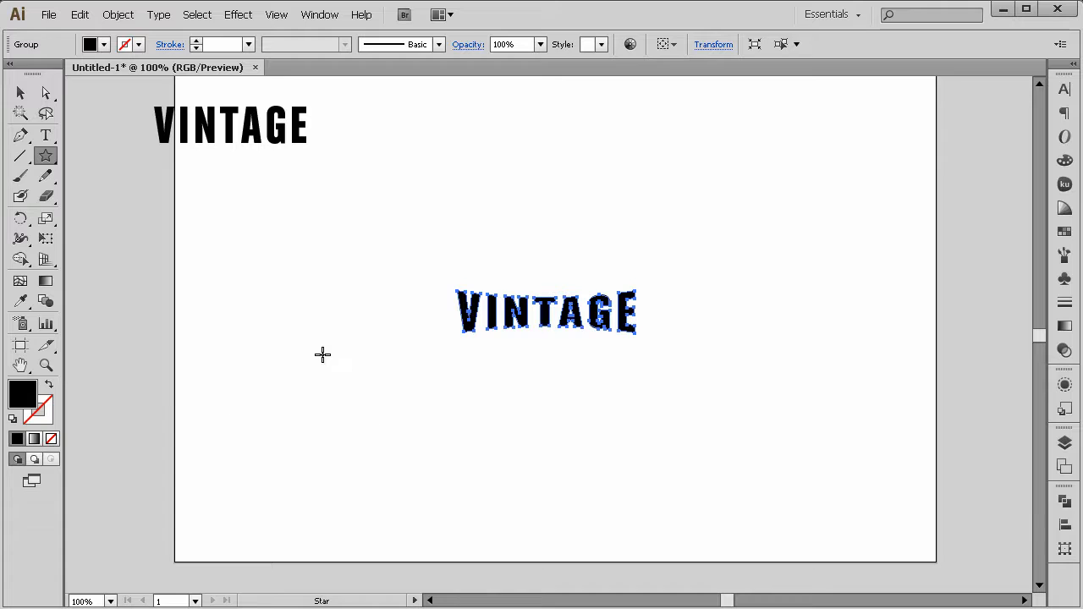
left_click(276, 310)
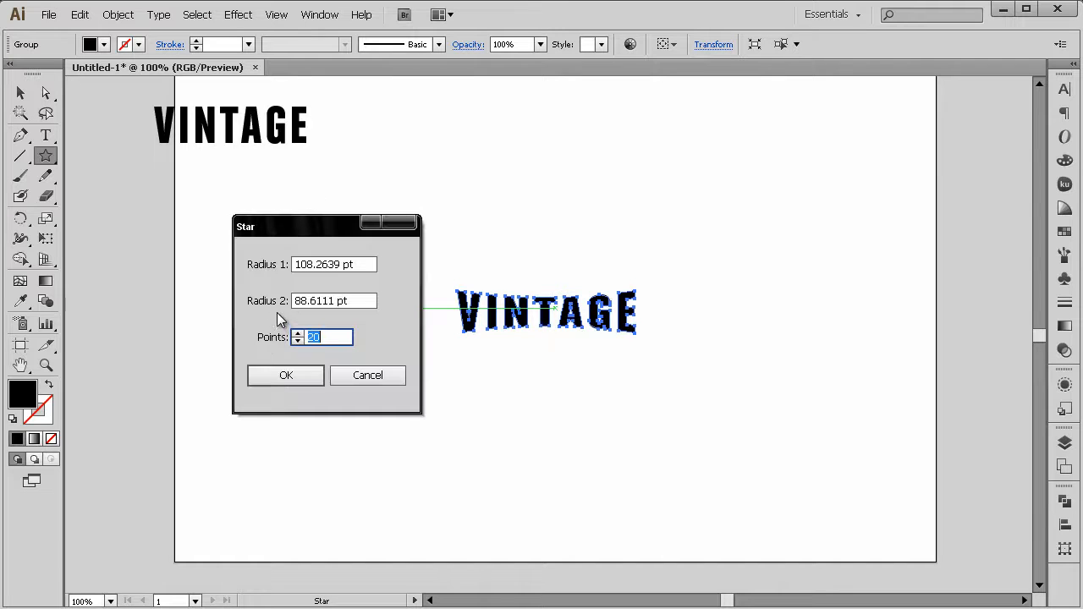
left_click(286, 376)
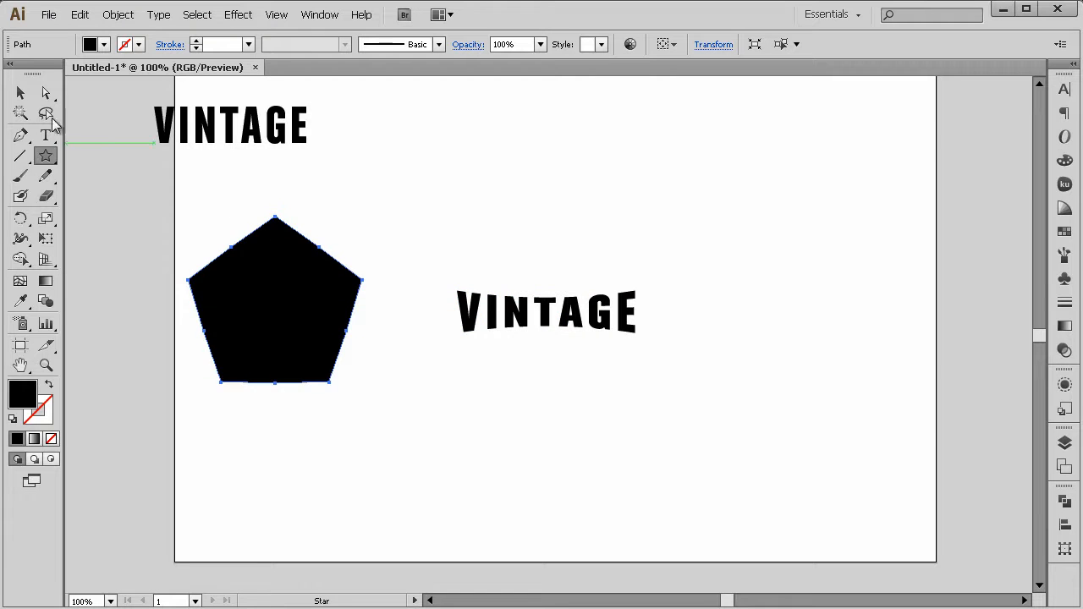
key("v")
left_click_drag(324, 365, 376, 398)
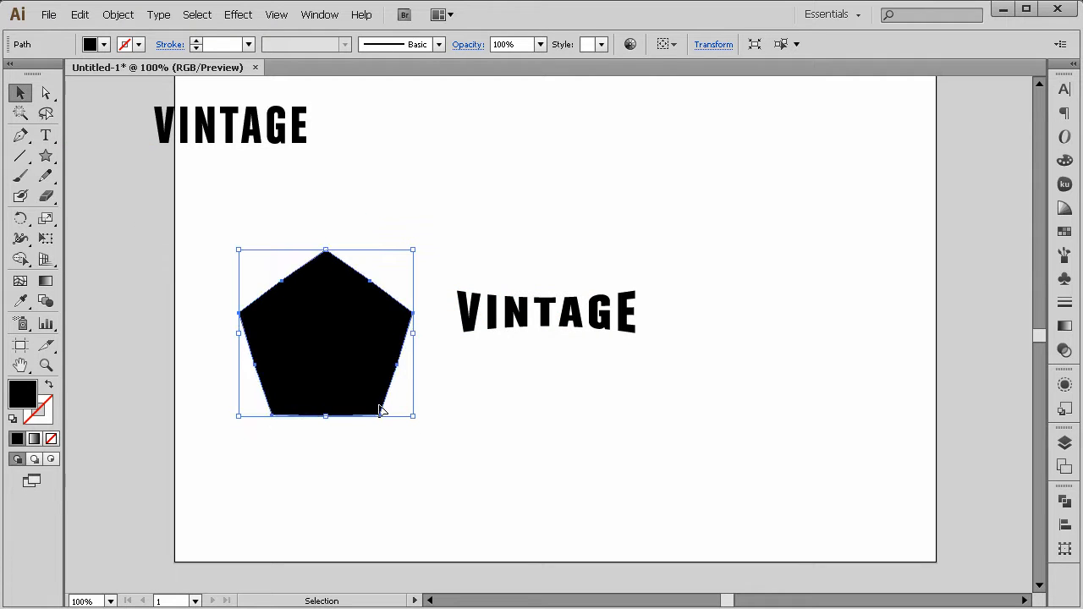
key("Delete")
Try a six-point star with radii of 108.2639 pt and 88.6111 pt beside the warped lettering, and delete it
left_click(45, 155)
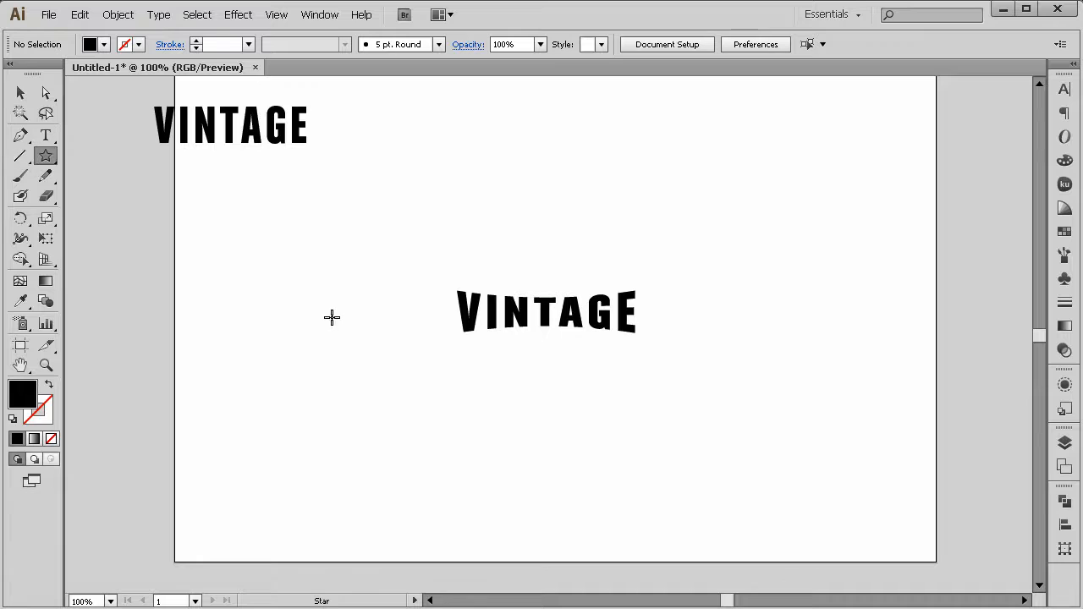
left_click(331, 316)
left_click(296, 340)
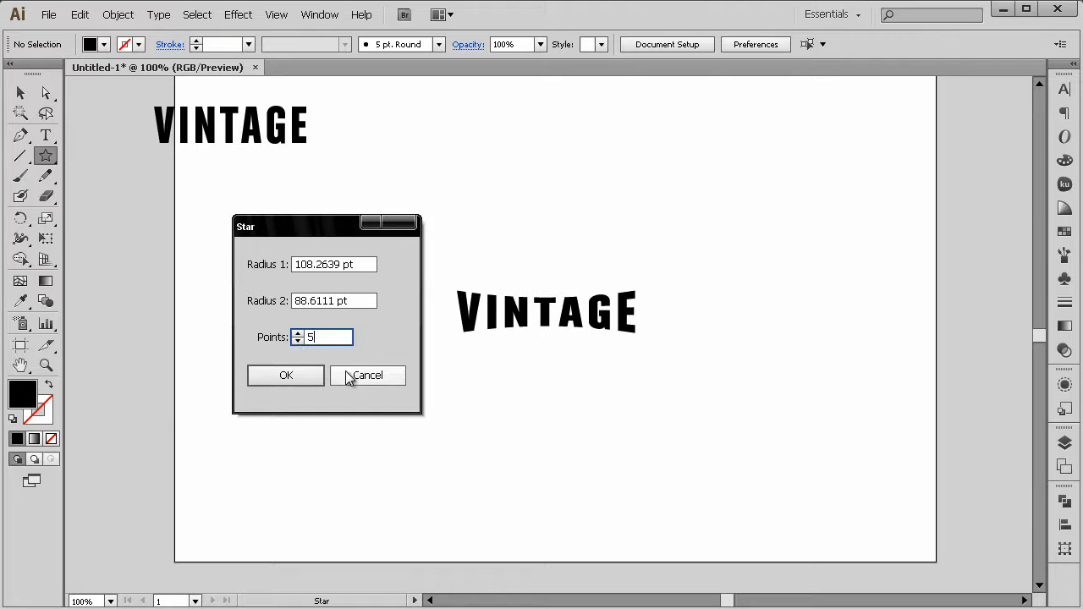
key("BackSpace")
type("6")
left_click(286, 374)
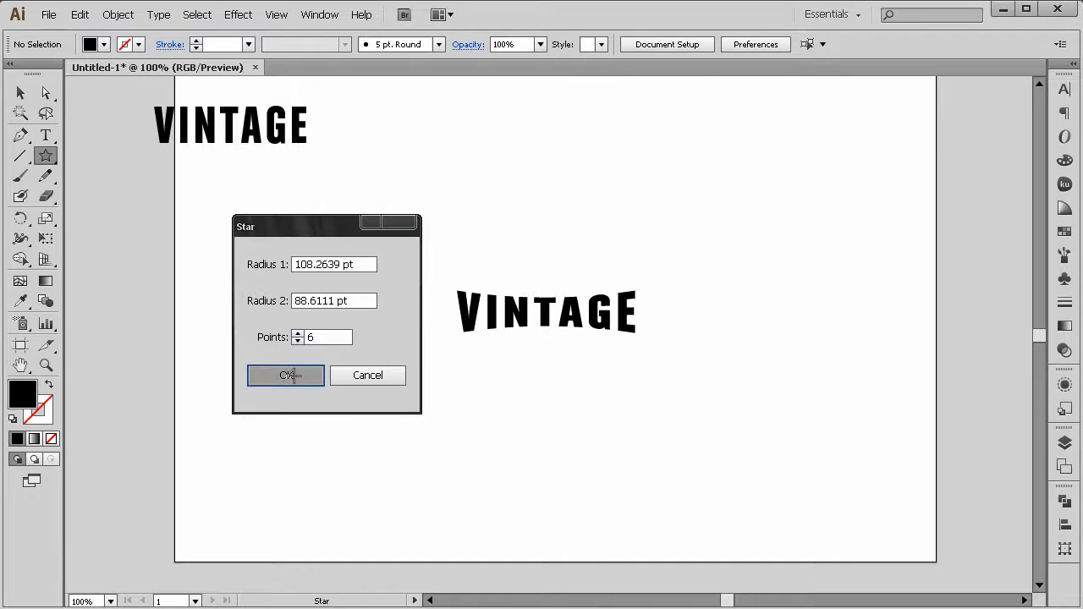
left_click(20, 93)
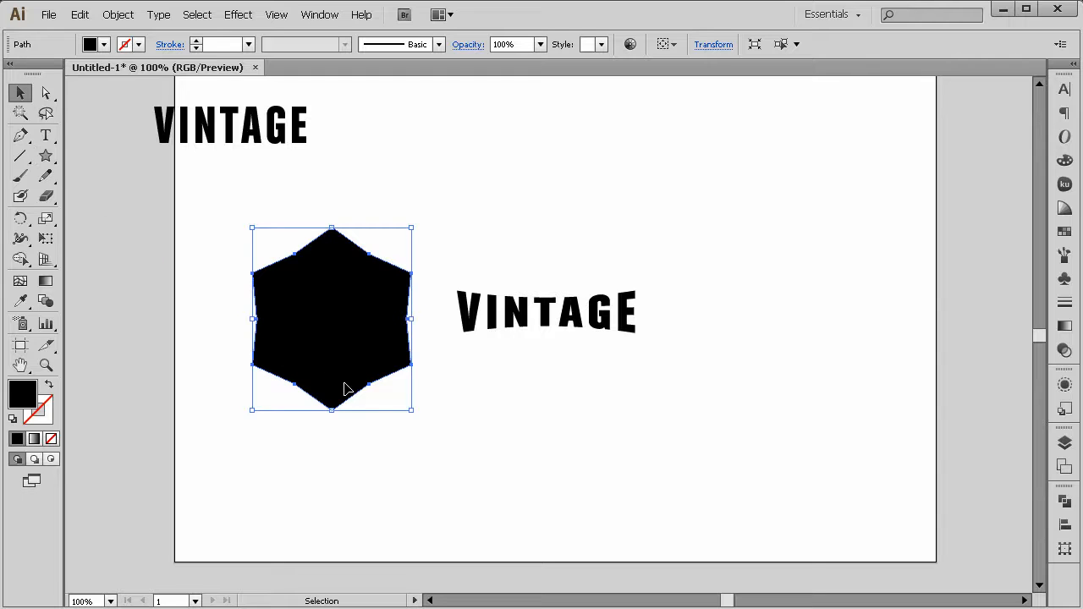
key("Delete")
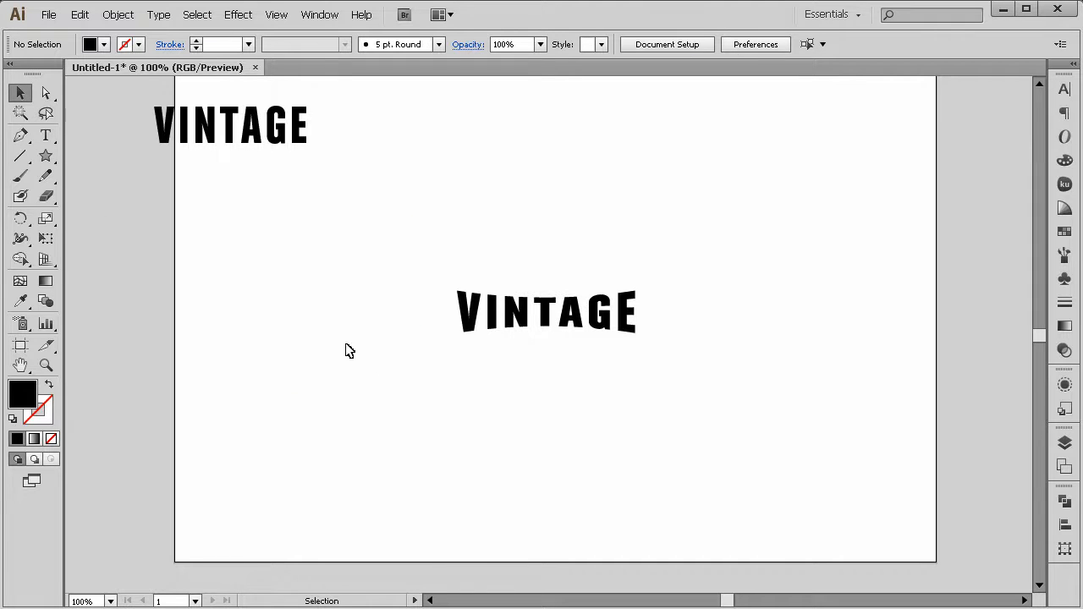
Try drawing stars freehand beside the warped lettering, adjusting the second one's shape while drawing, and delete them both
left_click(46, 156)
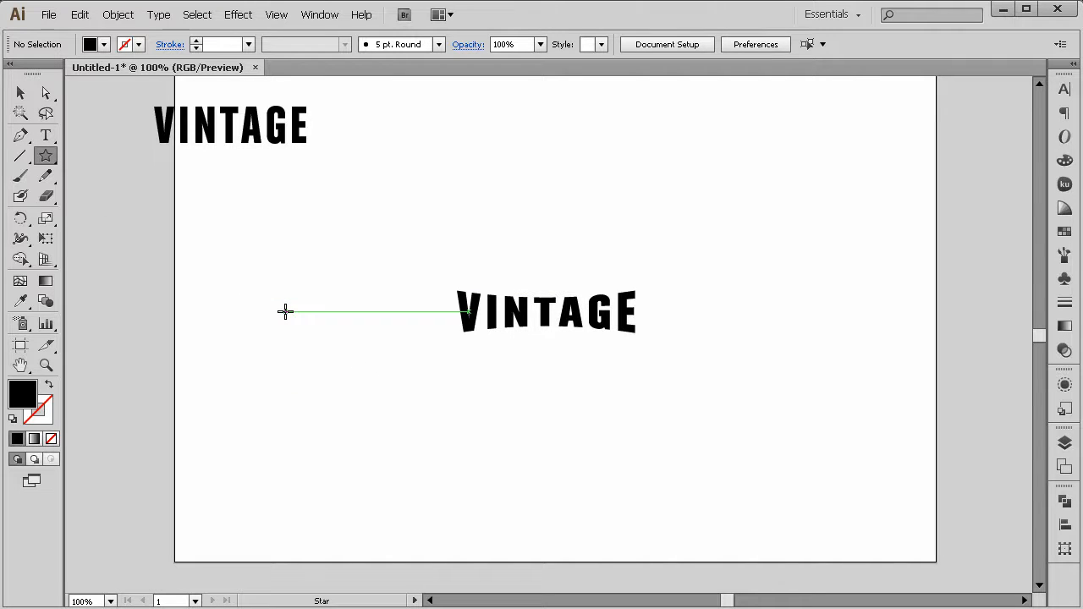
left_click_drag(295, 308, 374, 352)
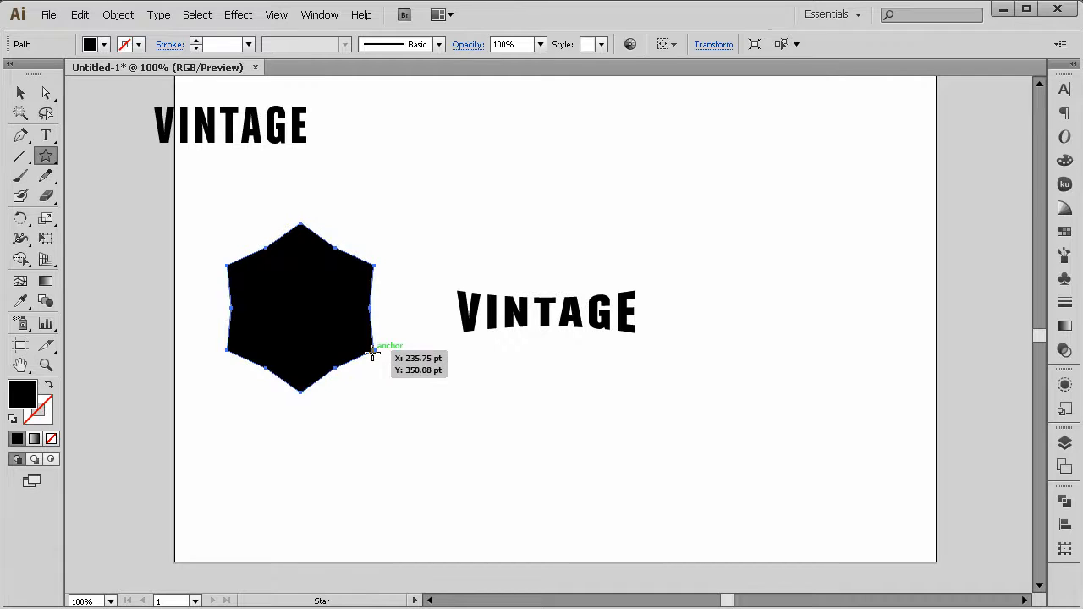
key("Delete")
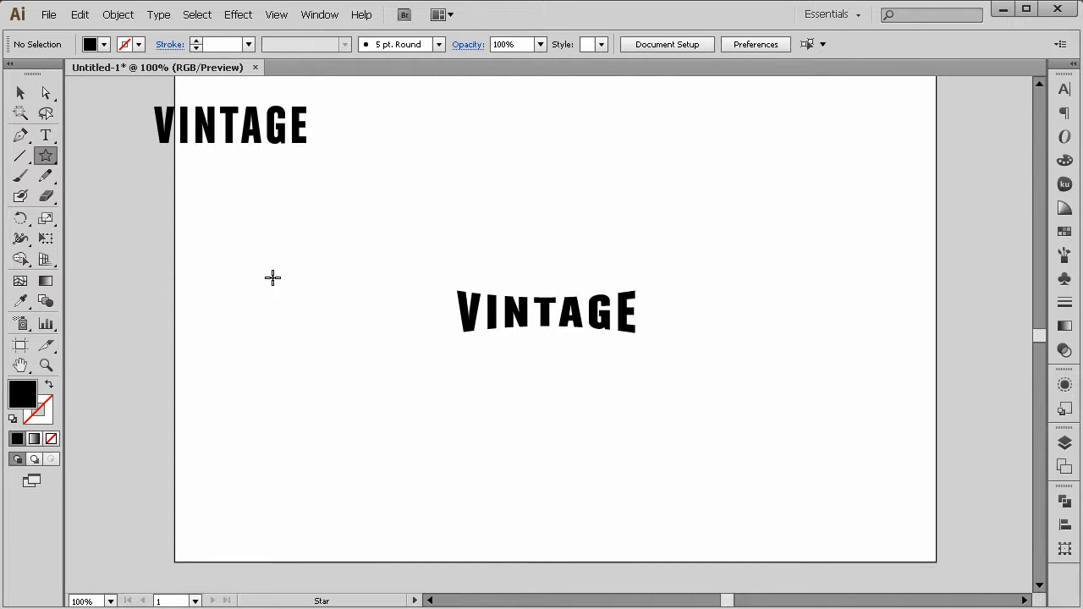
left_click_drag(290, 286, 361, 321)
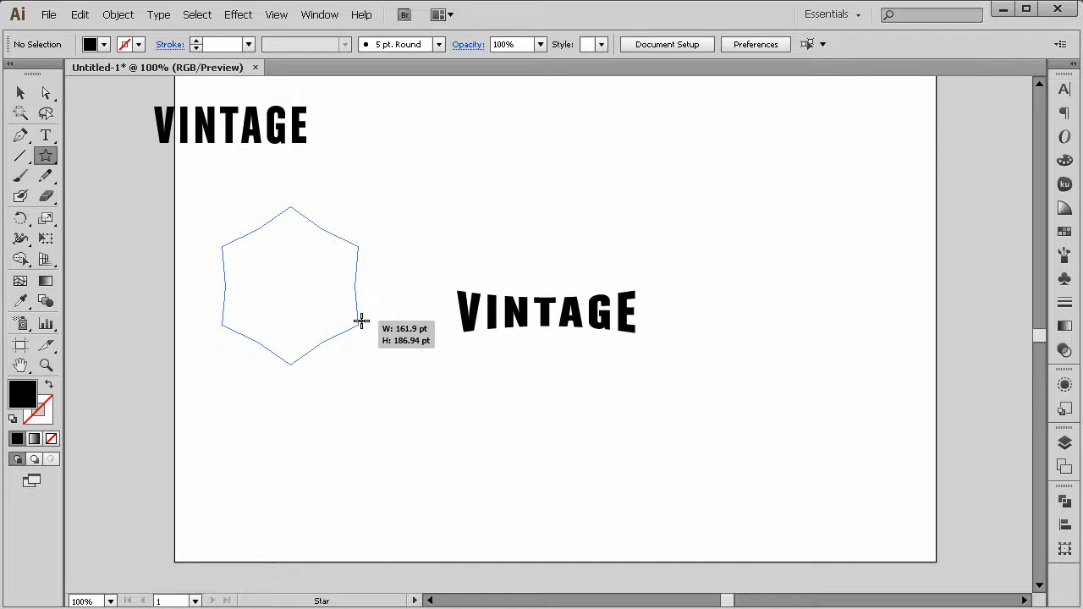
left_click_drag(358, 319, 434, 387)
left_click(21, 93)
left_click_drag(304, 271, 331, 348)
key("Delete")
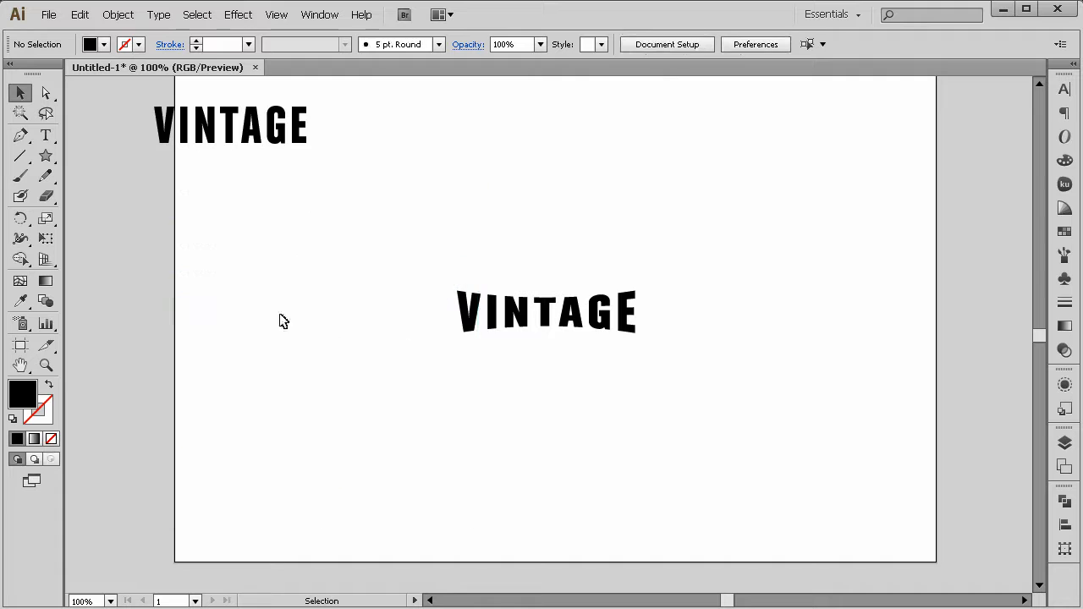
Try a 20-point star with radii of 206.9396 pt and 76.5044 pt beside the warped lettering, and delete it
left_click(46, 175)
left_click(46, 157)
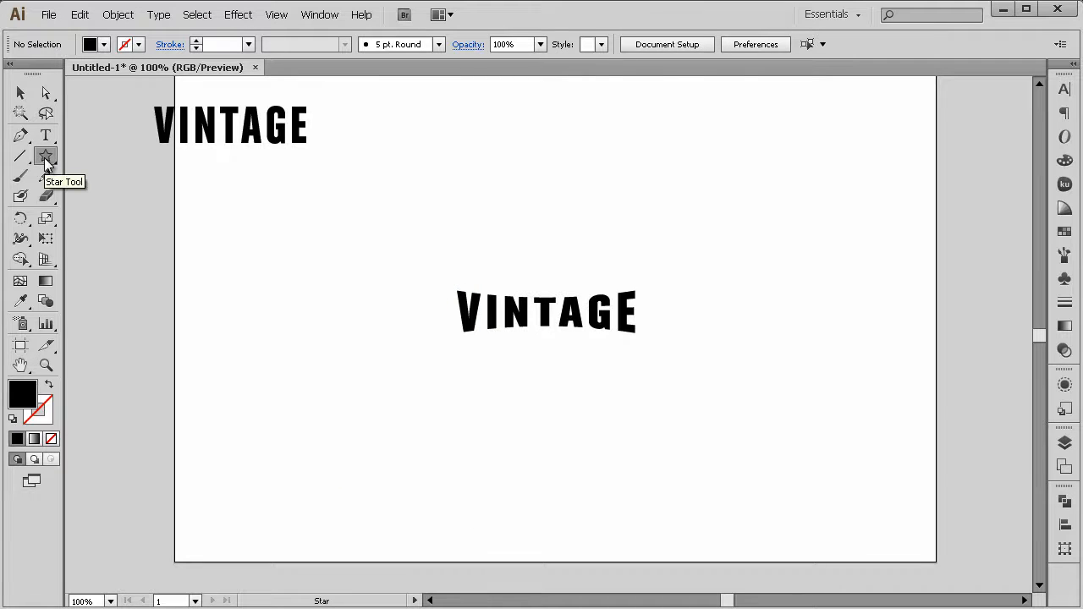
left_click(357, 308)
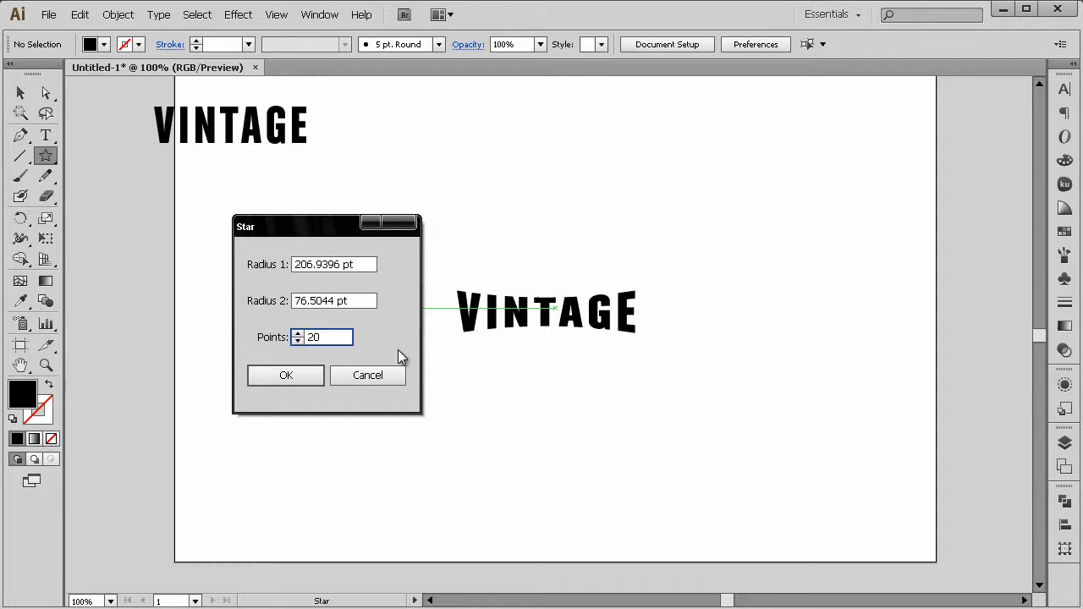
left_click(292, 376)
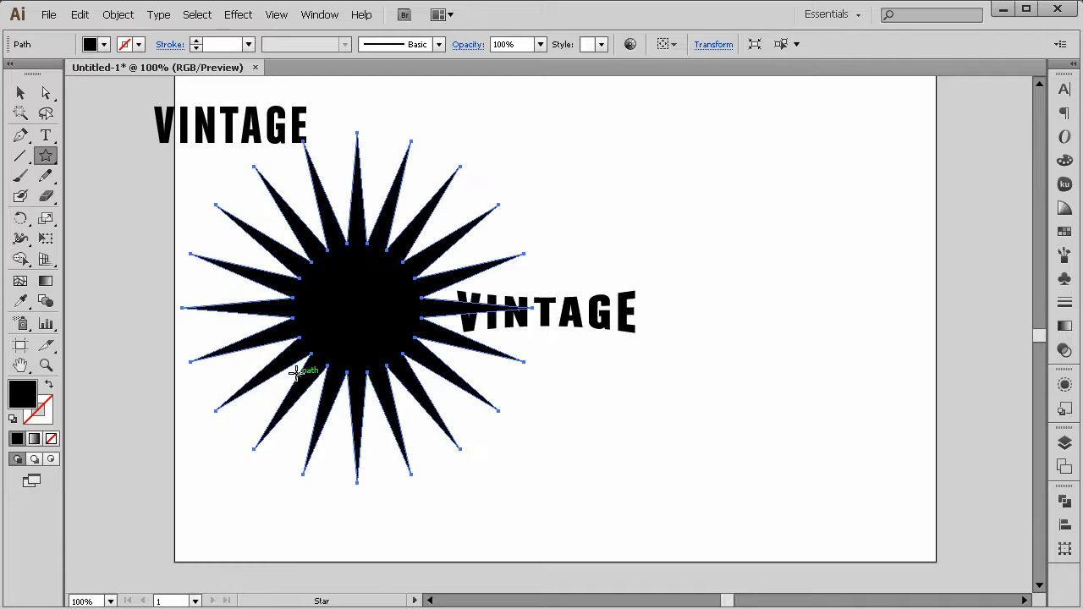
left_click(352, 306)
key("Escape")
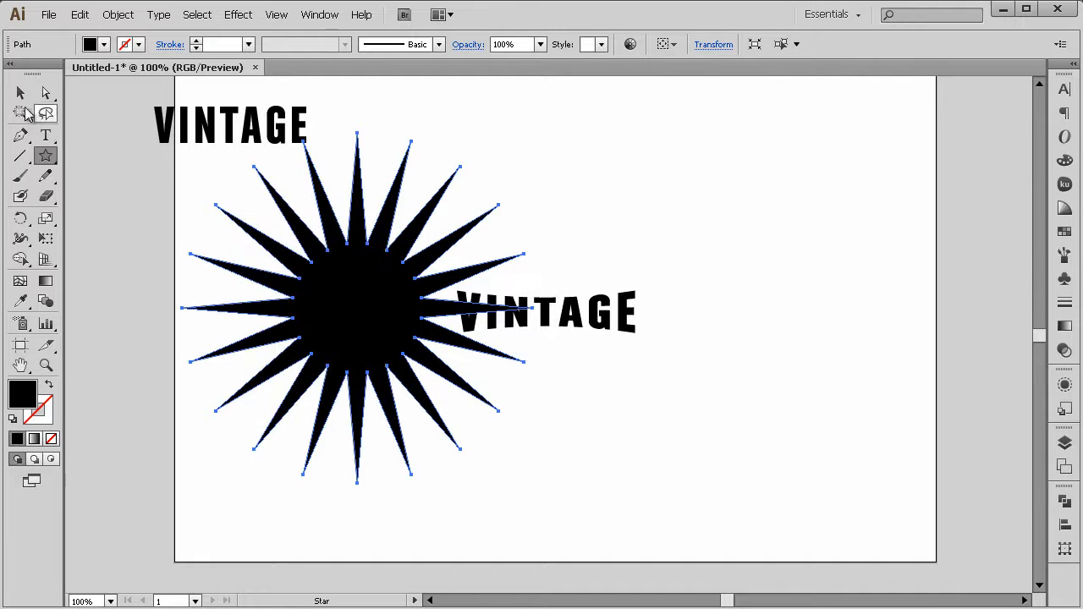
key("v")
key("Delete")
Draw a small circle with the Ellipse tool over the T in the middle of the warped VINTAGE lettering
left_click(46, 157)
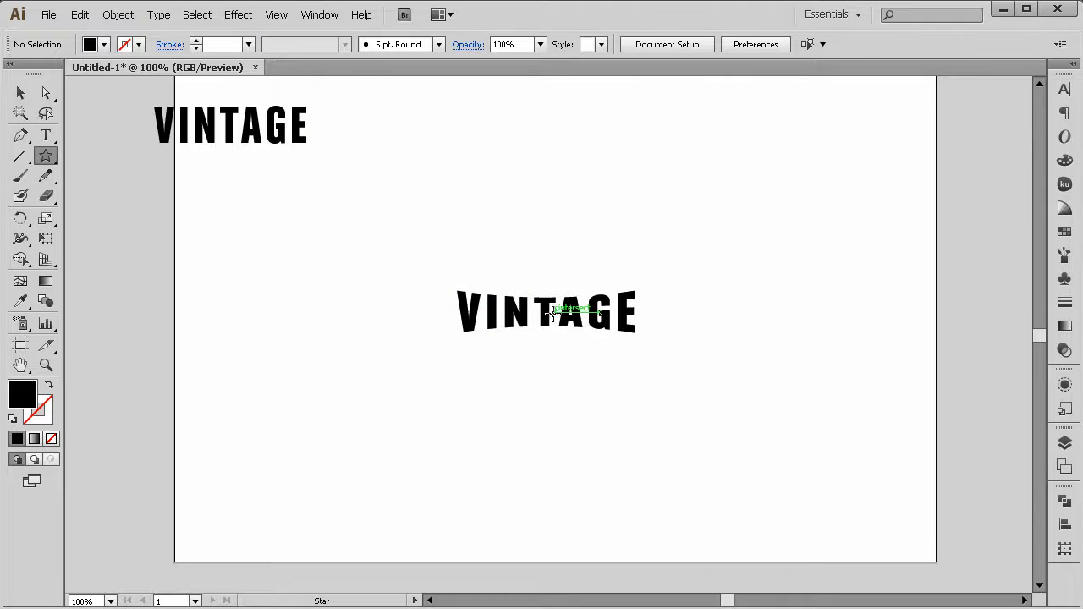
left_click(46, 155)
left_click(103, 195)
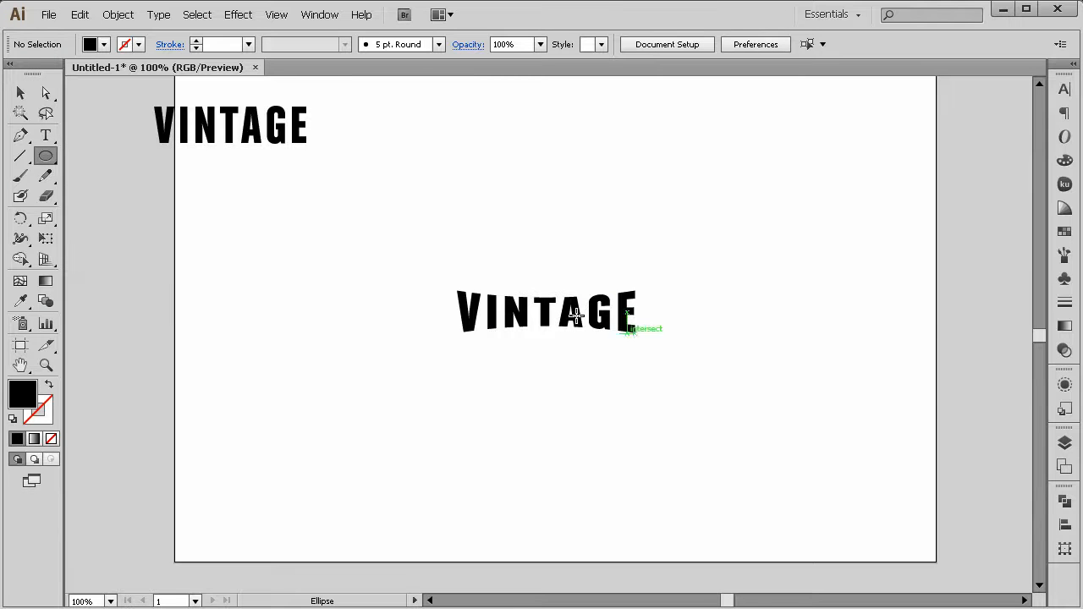
left_click_drag(547, 313, 556, 322)
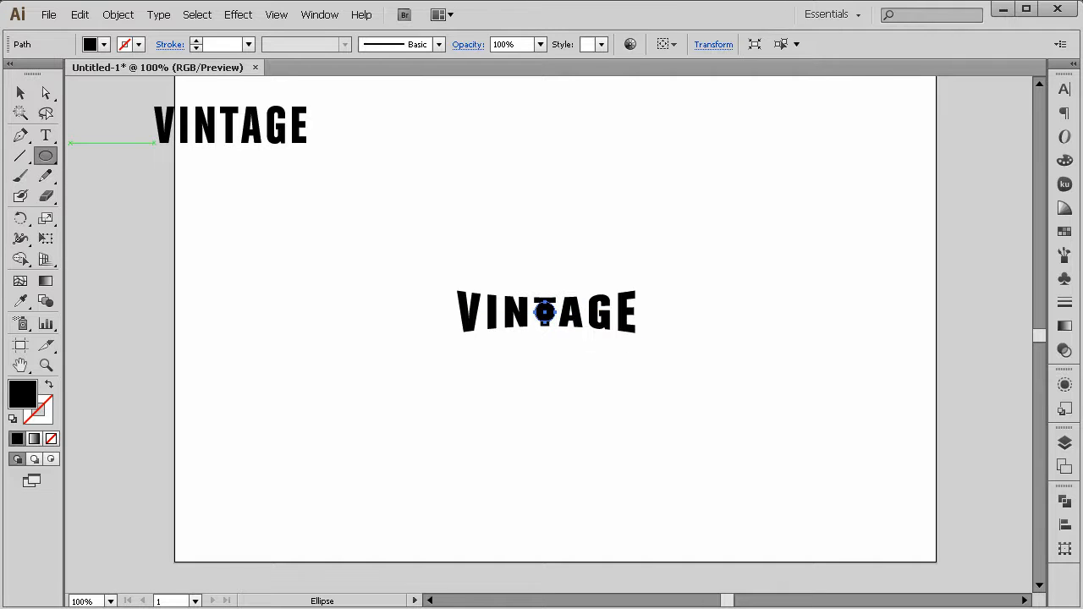
Align the centres of the small circle and the warped VINTAGE lettering both horizontally and vertically
left_click(21, 94)
left_click_drag(347, 224, 728, 353)
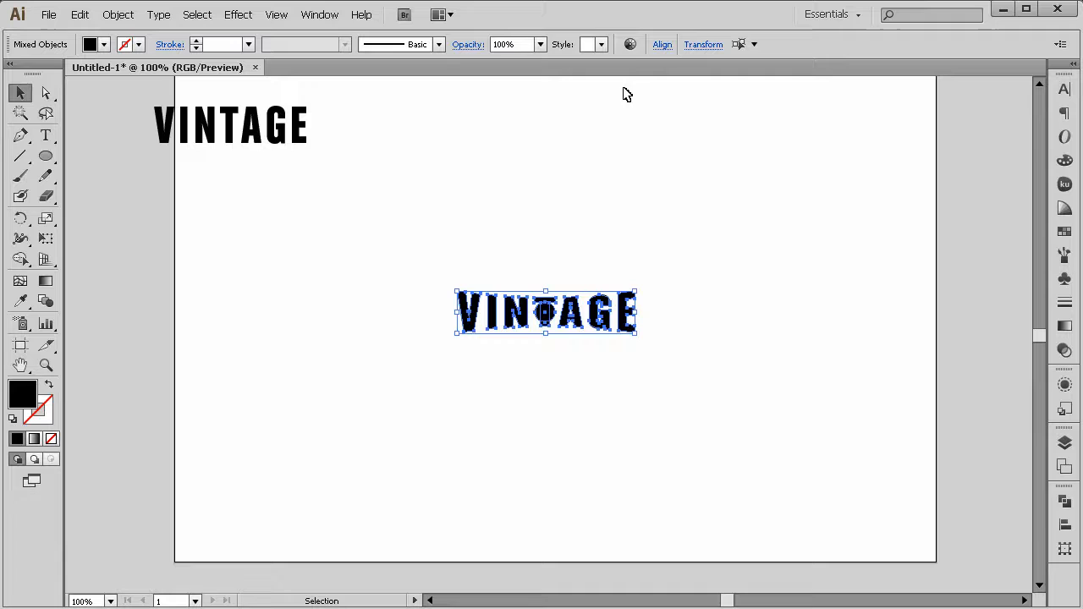
left_click(630, 44)
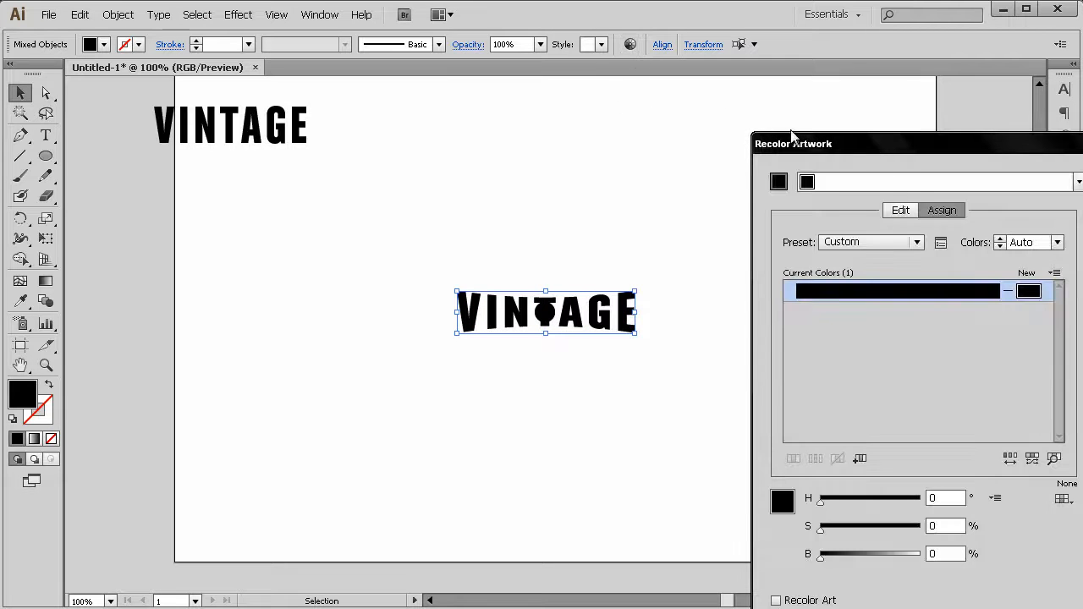
key("Escape")
left_click(662, 46)
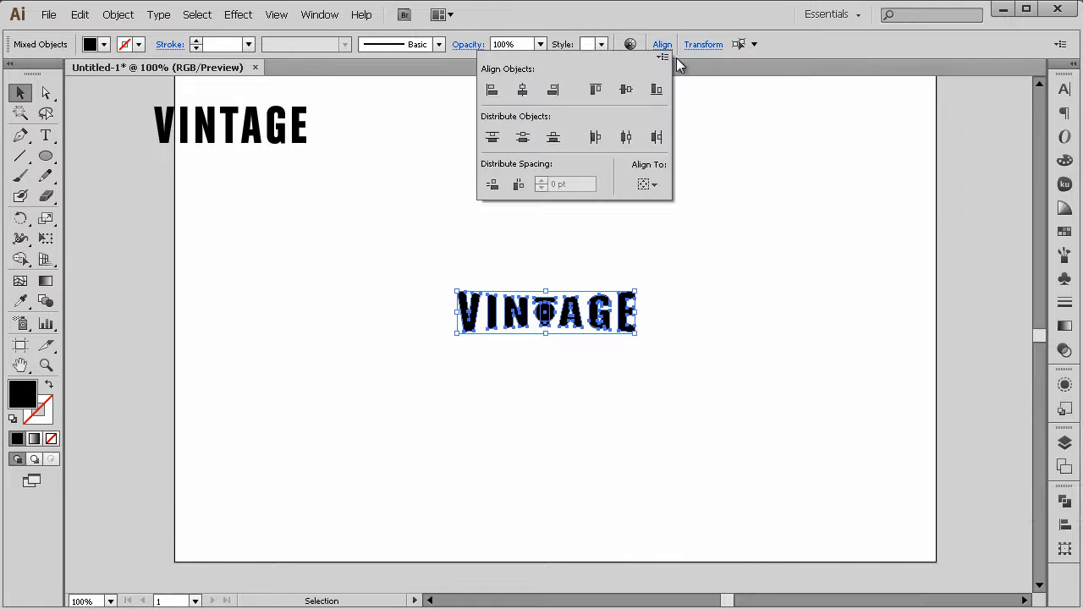
left_click(523, 91)
left_click(626, 89)
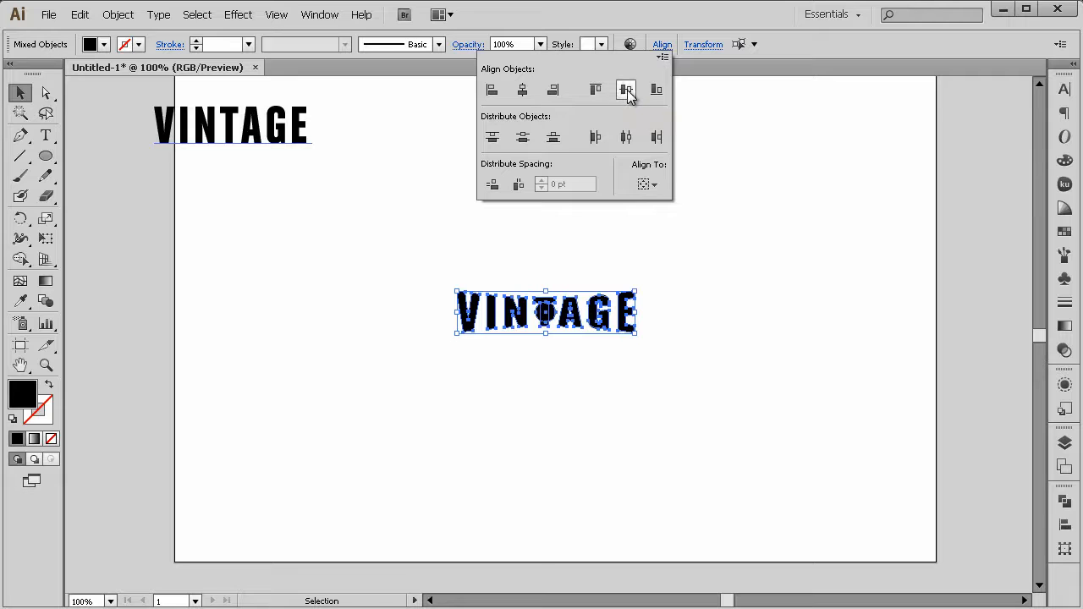
left_click(593, 375)
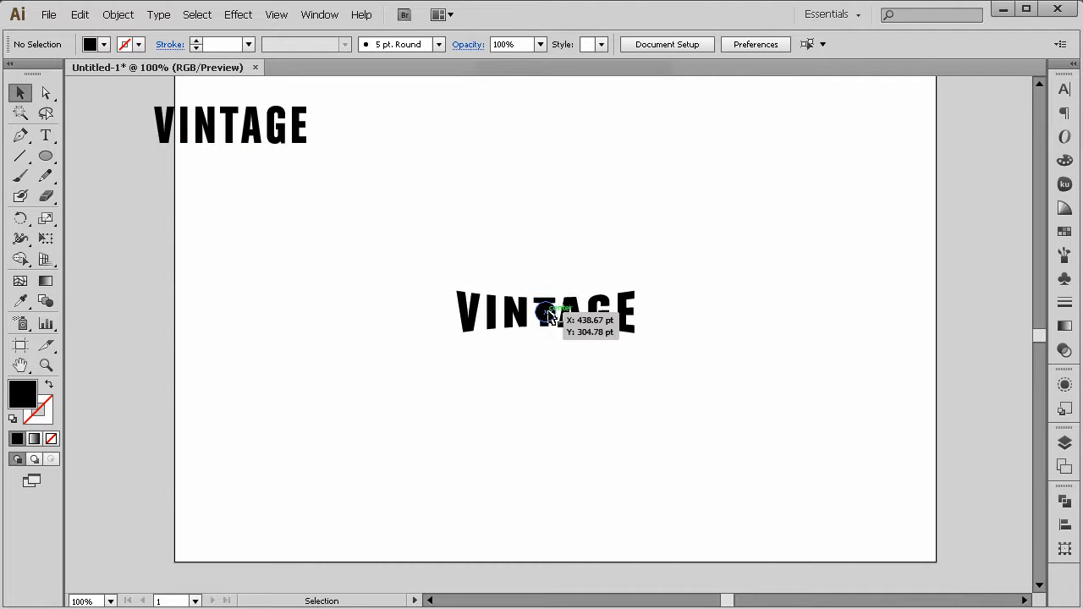
left_click_drag(545, 317, 546, 316)
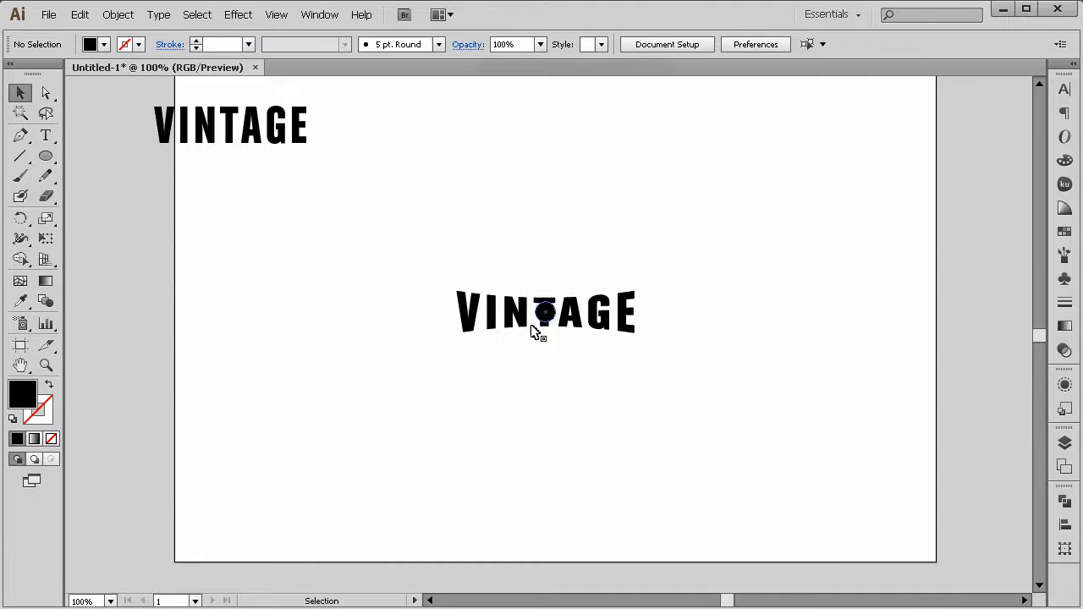
Draw a 20-point star with short points outward from the small circle's centre, nearly as wide as the warped lettering
left_click(45, 365)
left_click(536, 350)
left_click(593, 341)
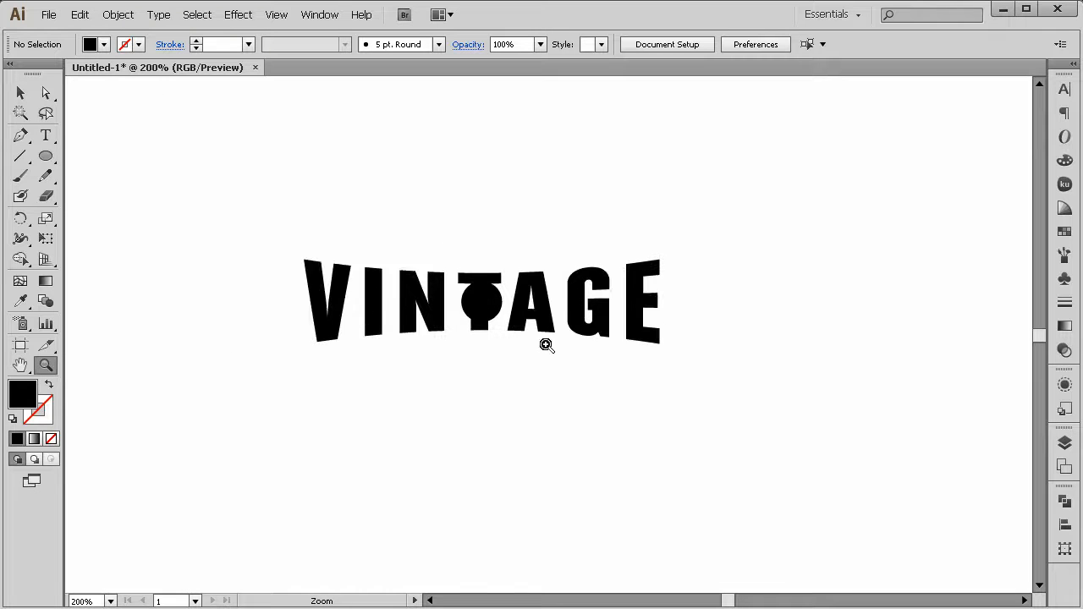
left_click(535, 338)
left_click(523, 327, "alt")
left_click(515, 346)
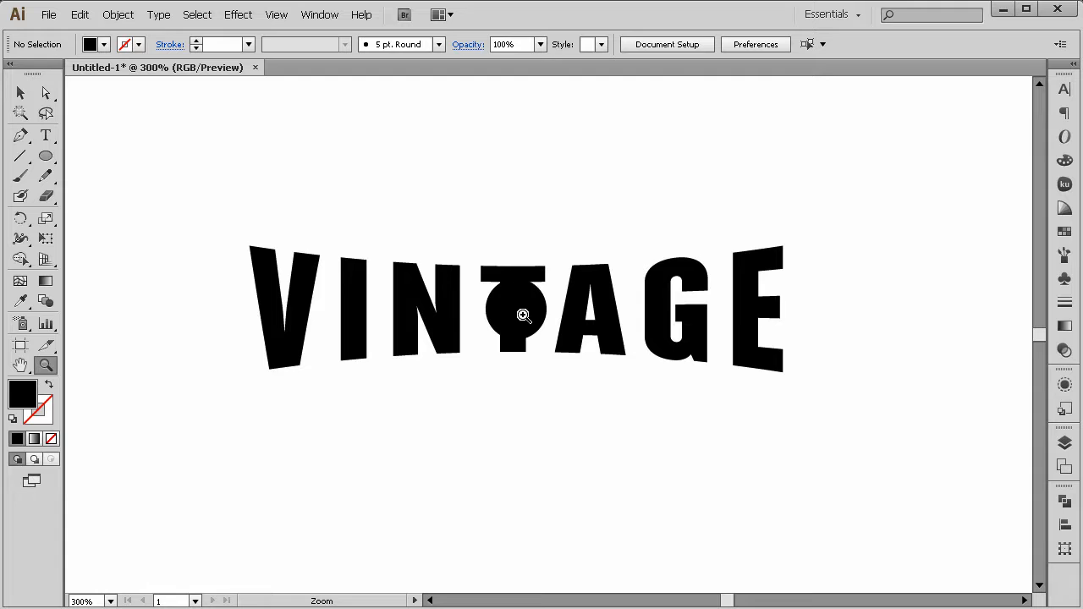
left_click_drag(46, 155, 135, 238)
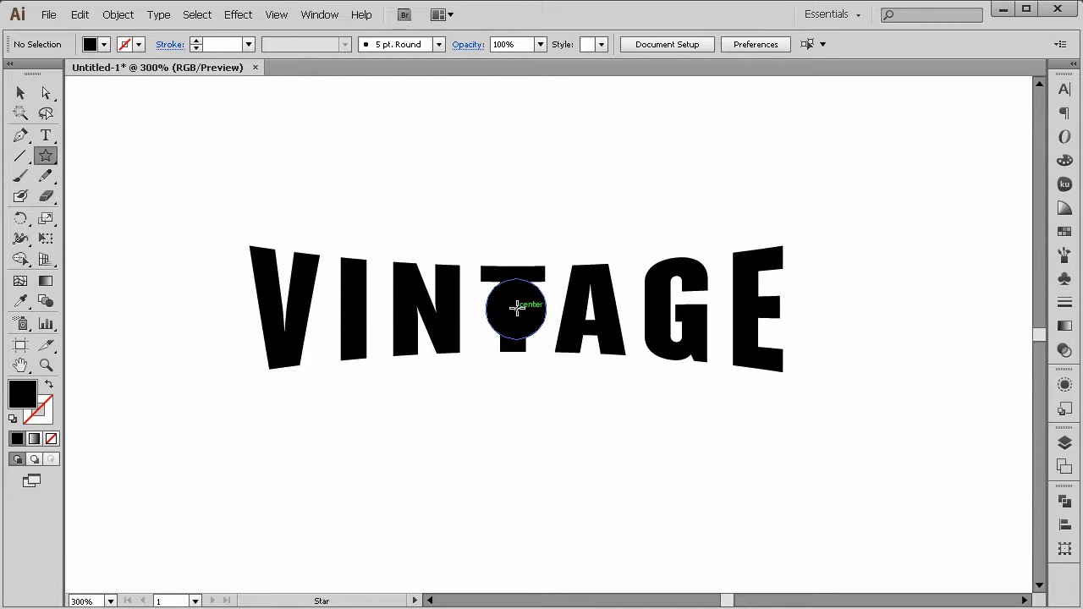
left_click_drag(517, 308, 720, 398)
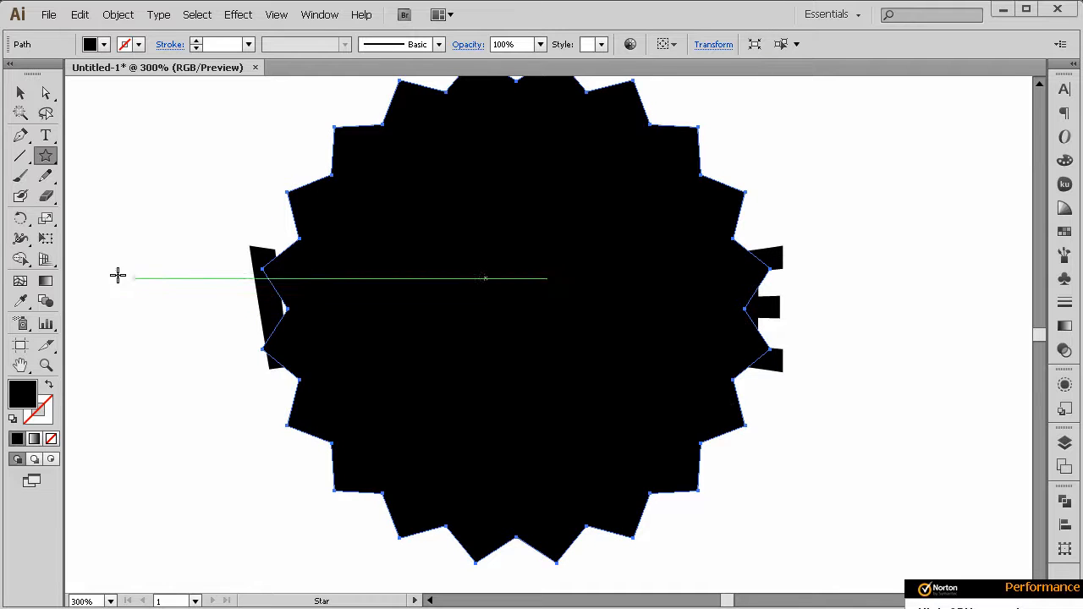
left_click(46, 365)
left_click(584, 337, "alt")
left_click(581, 357, "alt")
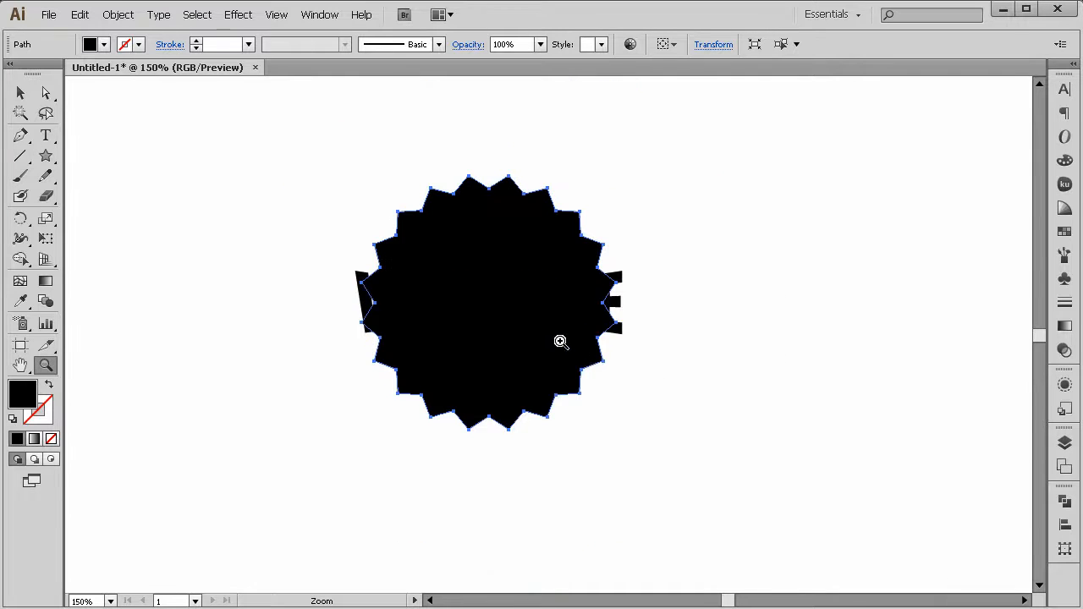
Move the 20-point star leftward on the artboard until the G and E of the lettering are uncovered
left_click(557, 341)
left_click(18, 91)
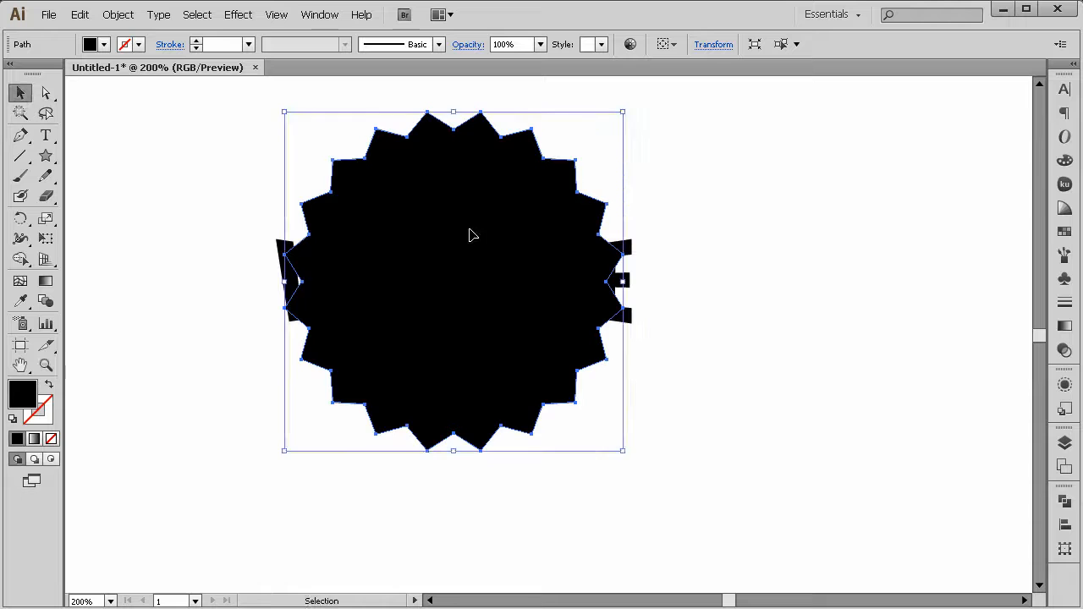
left_click_drag(471, 230, 468, 215)
left_click(749, 346)
left_click_drag(498, 299, 439, 332)
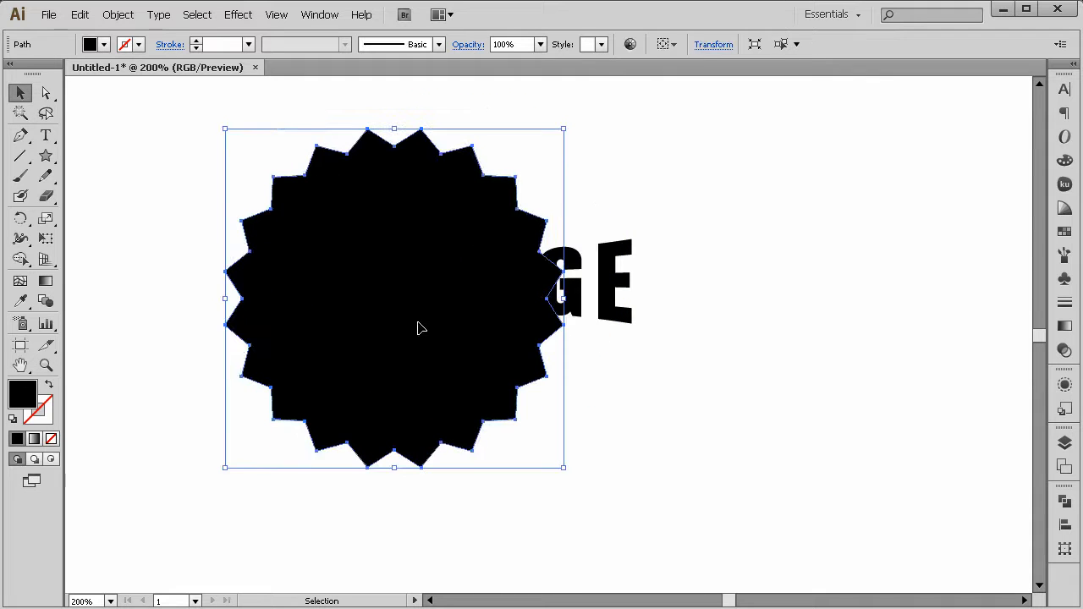
left_click_drag(366, 316, 325, 319)
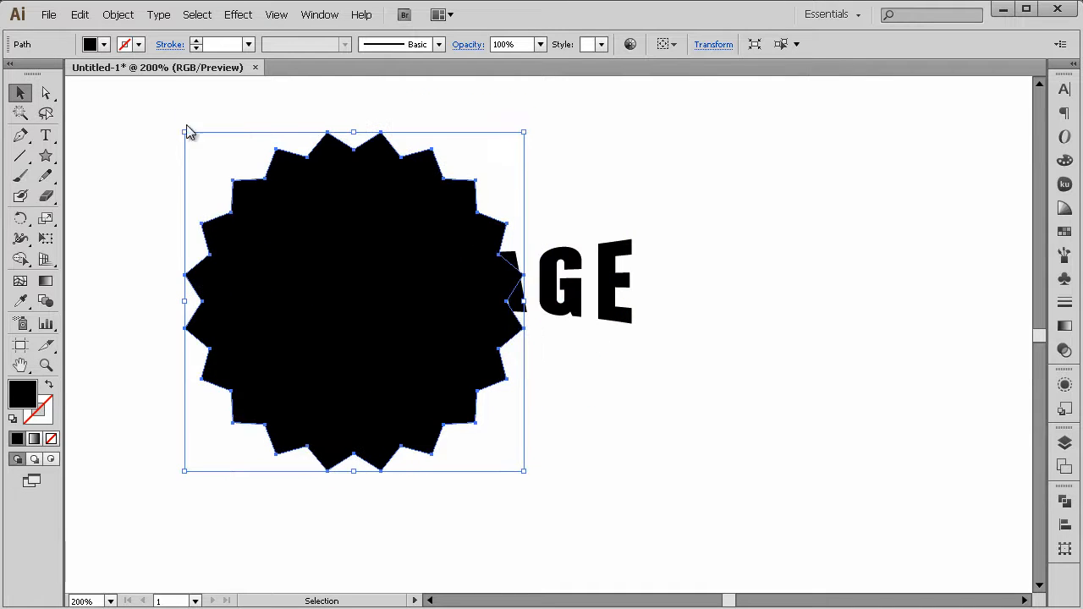
Start the Stylize Round Corners effect on the 20-point star with its live preview on
left_click(195, 16)
mouse_move(238, 14)
mouse_move(283, 228)
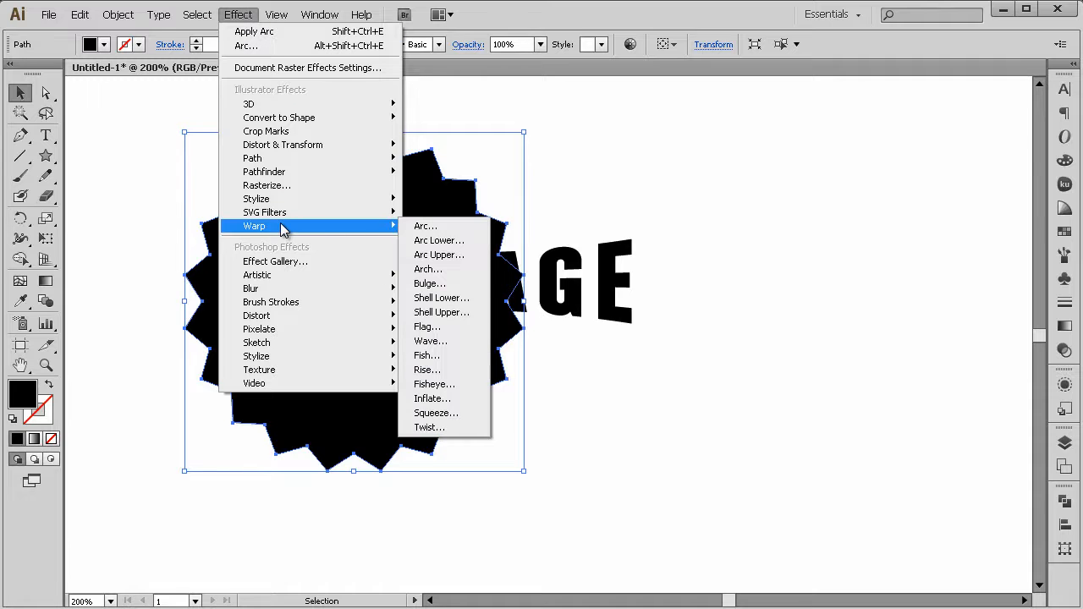
mouse_move(277, 201)
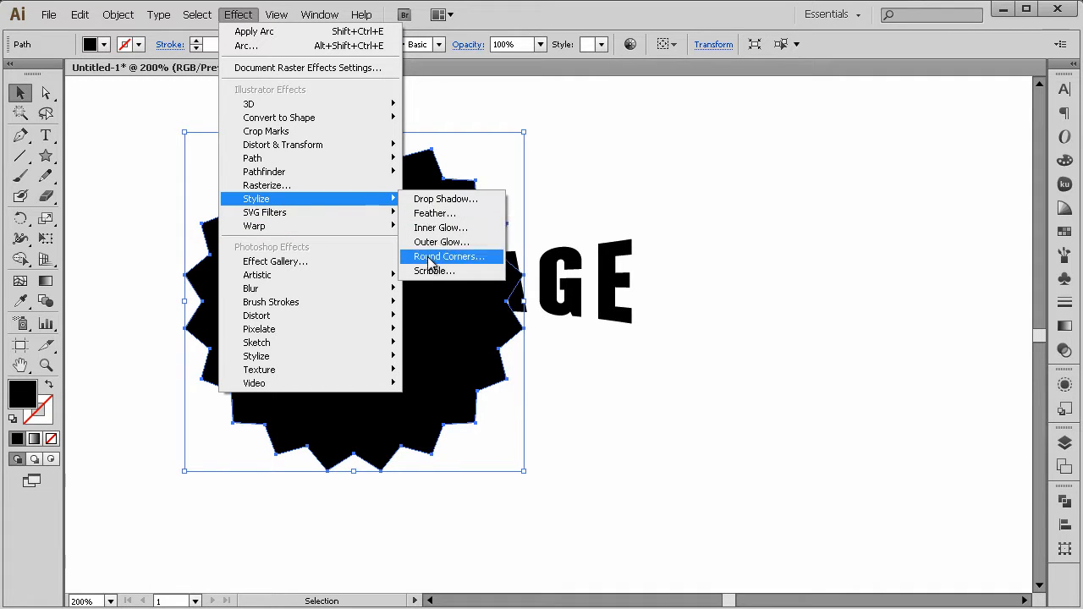
left_click(430, 257)
left_click_drag(796, 357, 910, 264)
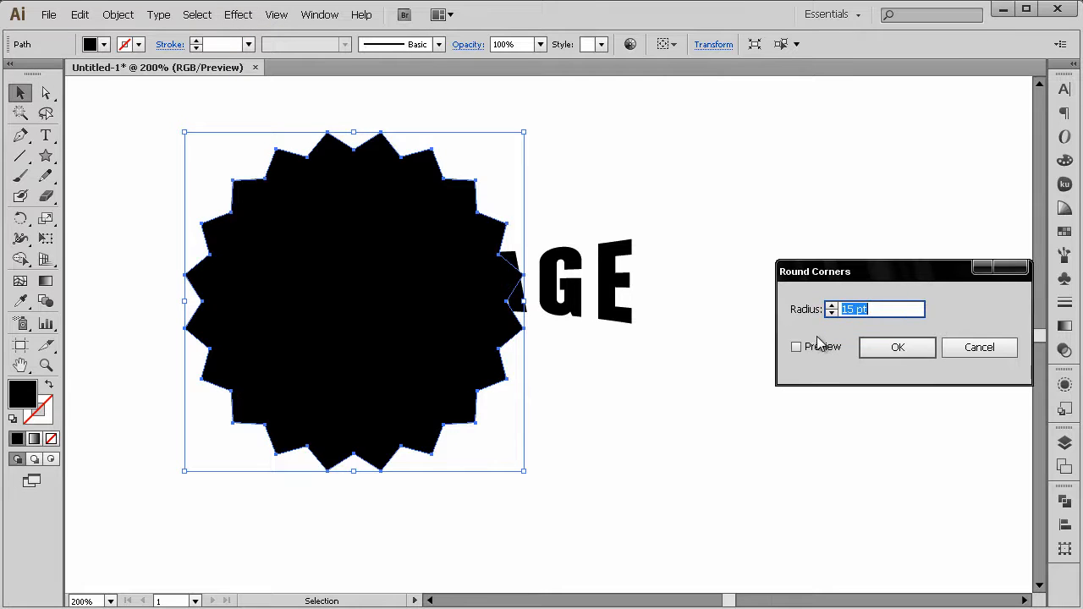
left_click(812, 352)
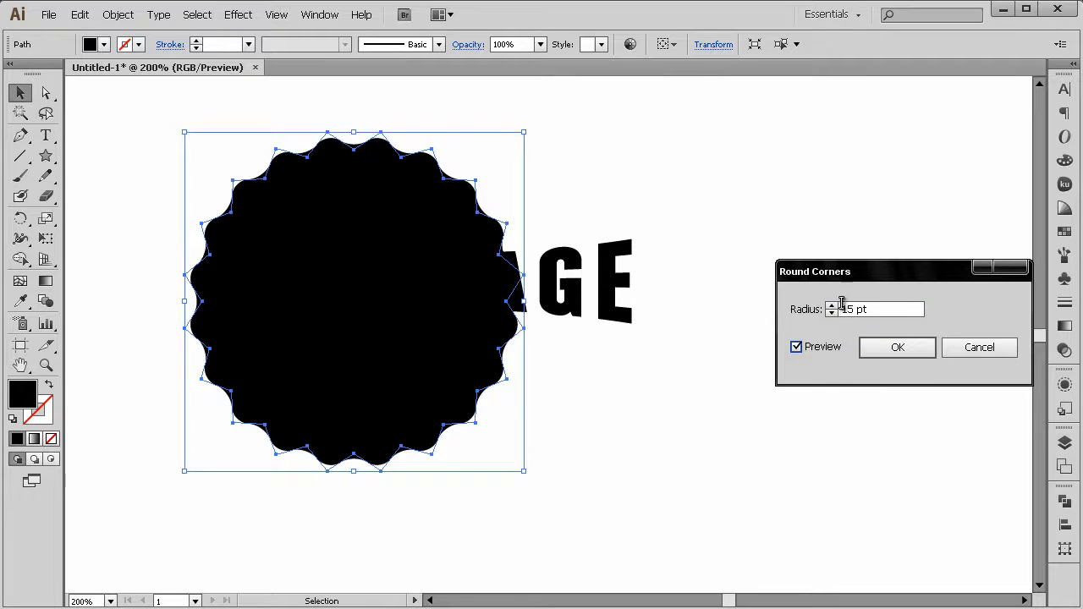
Set the corner radius to 5 pt, apply the rounding to the star and deselect it
left_click_drag(888, 308, 831, 310)
key("Down")
key("Down")
key("Down")
key("Down")
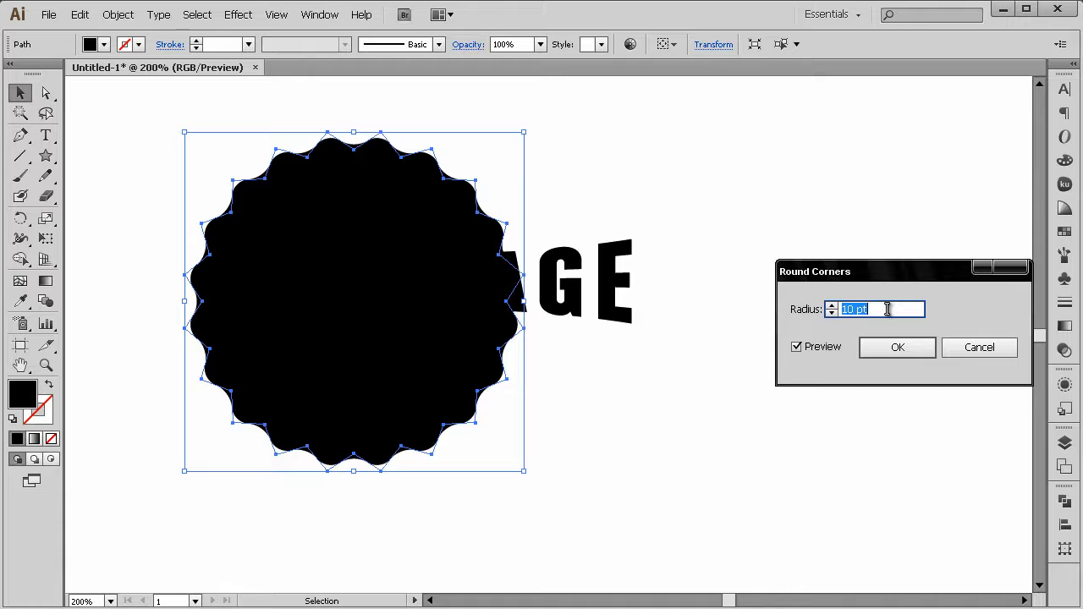
left_click(819, 350)
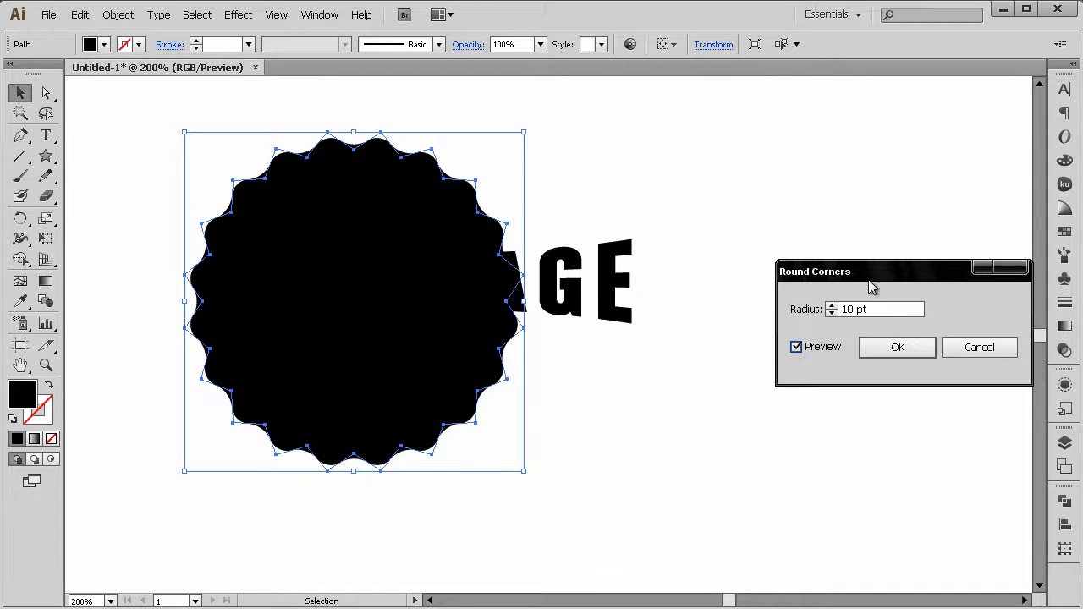
left_click_drag(870, 277, 814, 327)
key("Down")
key("Down")
key("Down")
key("Down")
key("Down")
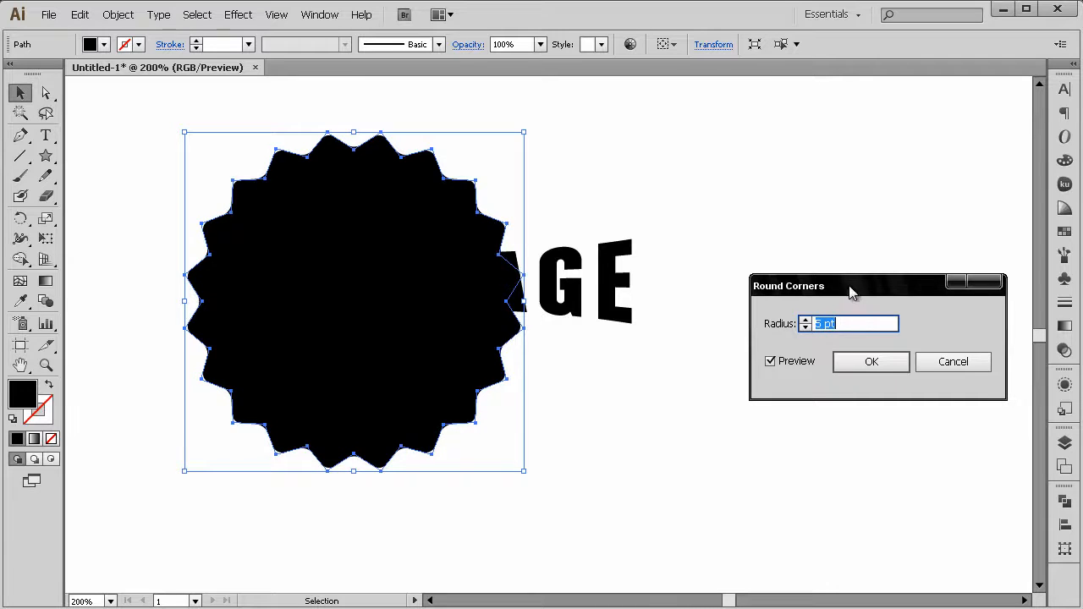
left_click_drag(851, 288, 866, 238)
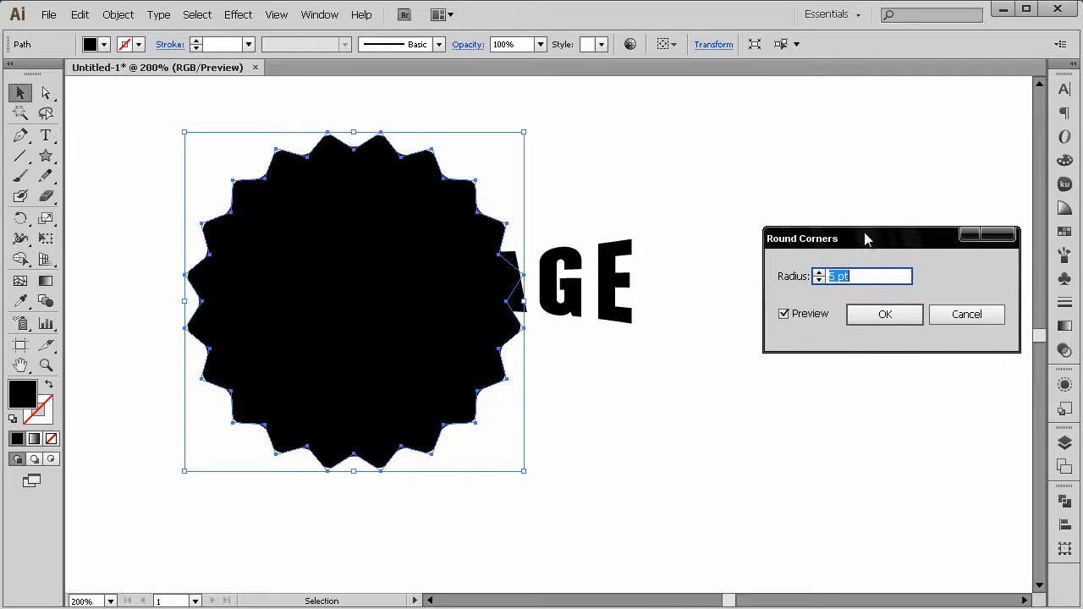
left_click(871, 313)
left_click(759, 348)
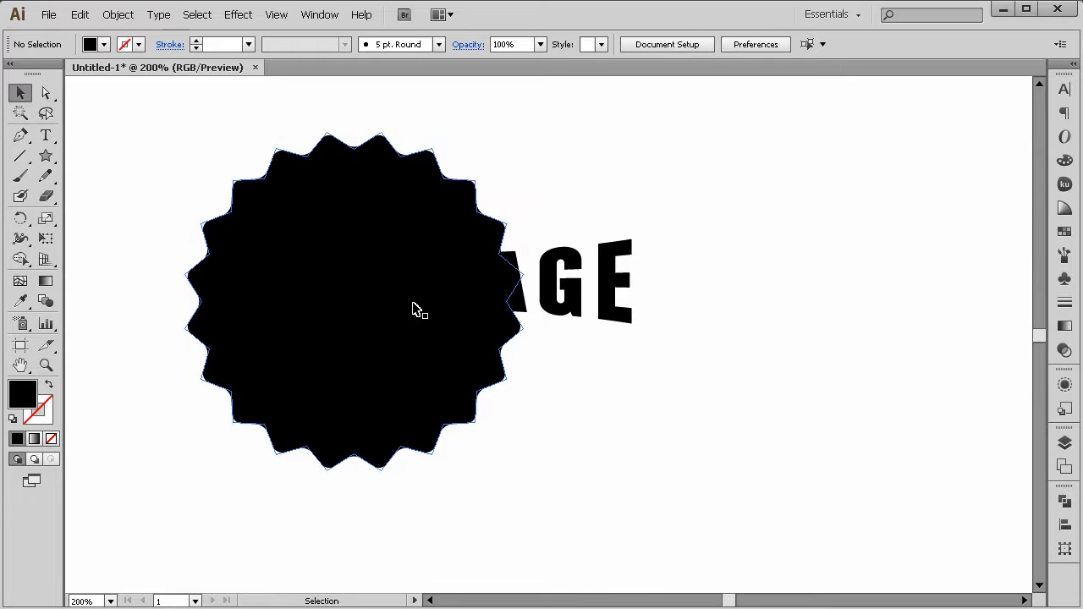
Move the rounded star toward the right end of the lettering and expand its appearance into an editable path
left_click_drag(411, 305, 570, 324)
left_click(977, 343)
left_click(781, 329)
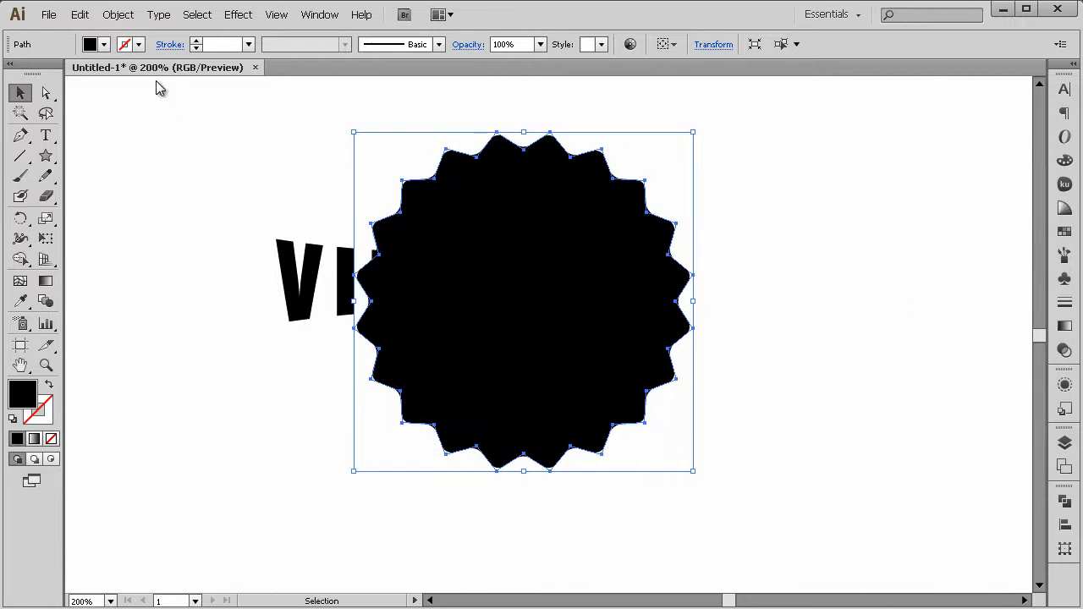
left_click(117, 21)
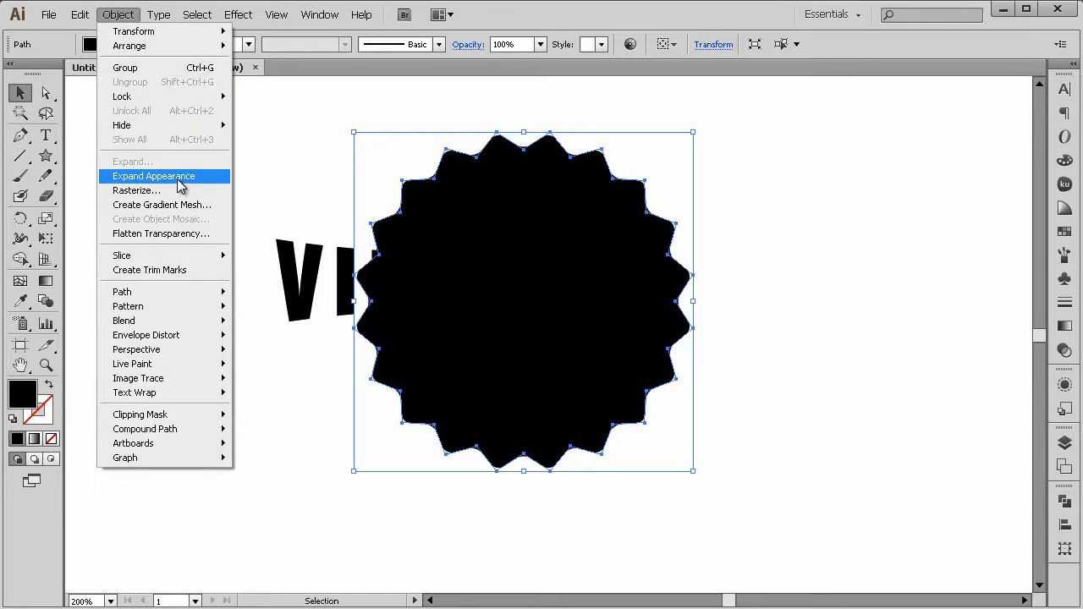
left_click(180, 176)
left_click(876, 351)
Move the star back over VINTAGE and, in outline view, align the centres of star, lettering and small circle horizontally and vertically
left_click_drag(570, 308, 496, 286)
left_click(709, 331)
left_click(550, 298)
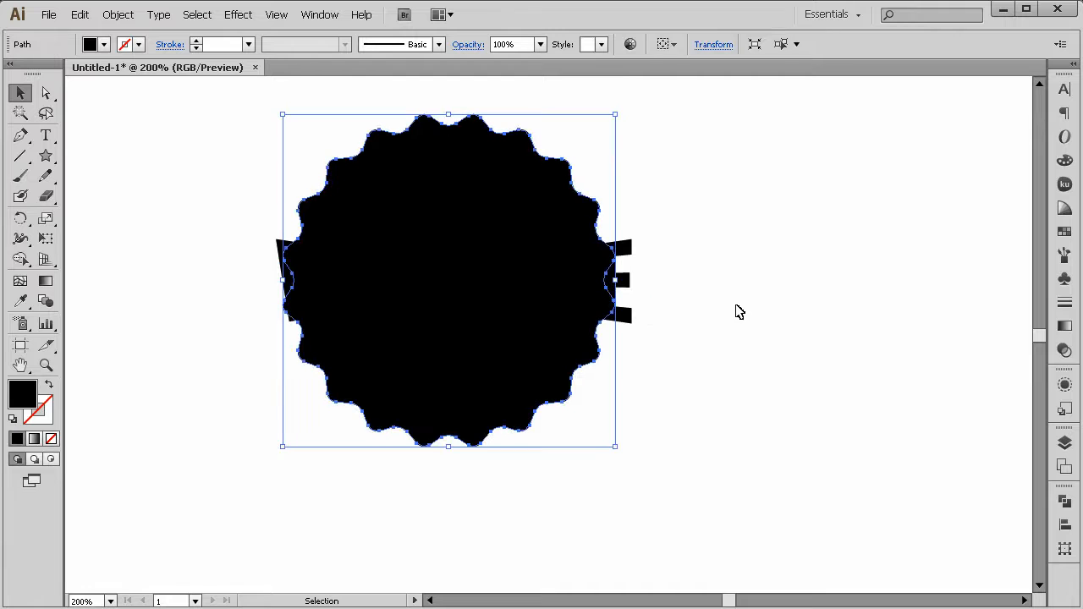
key("ctrl+y")
left_click_drag(759, 113, 188, 455)
left_click(661, 44)
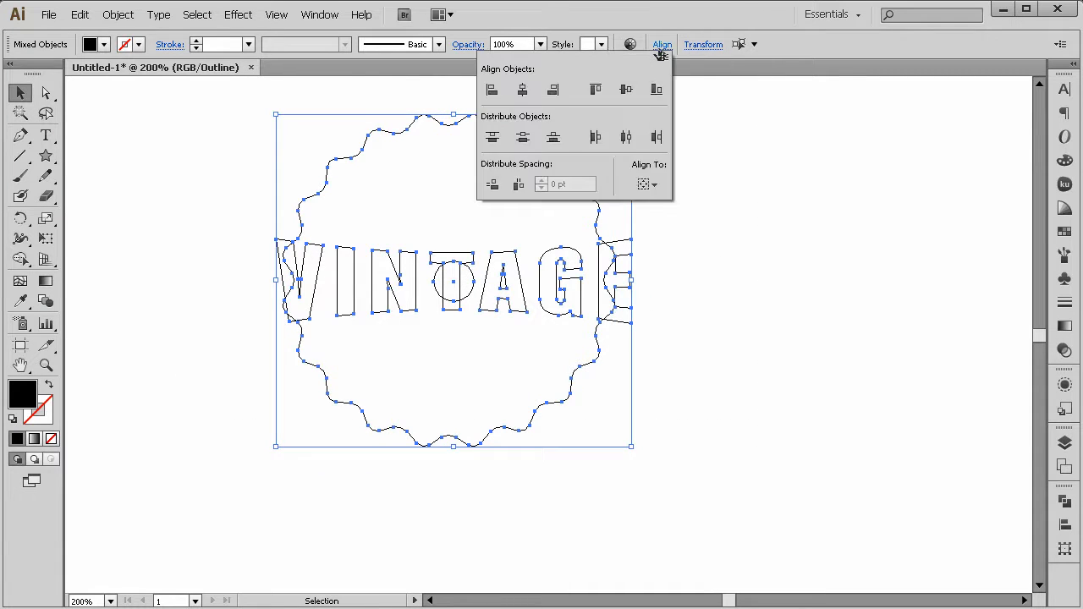
left_click(523, 90)
left_click(626, 89)
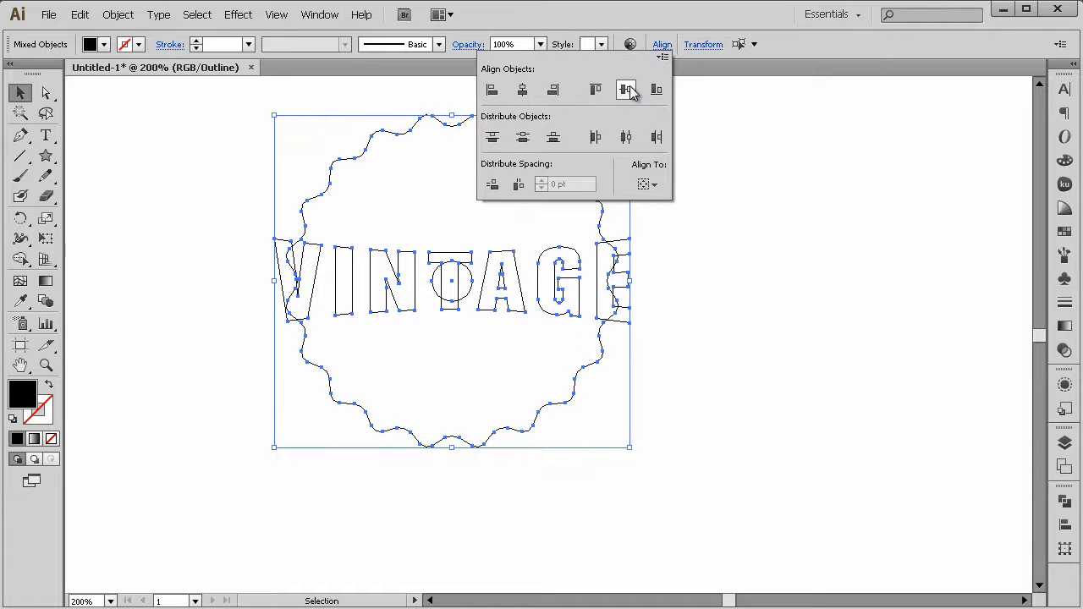
left_click(788, 289)
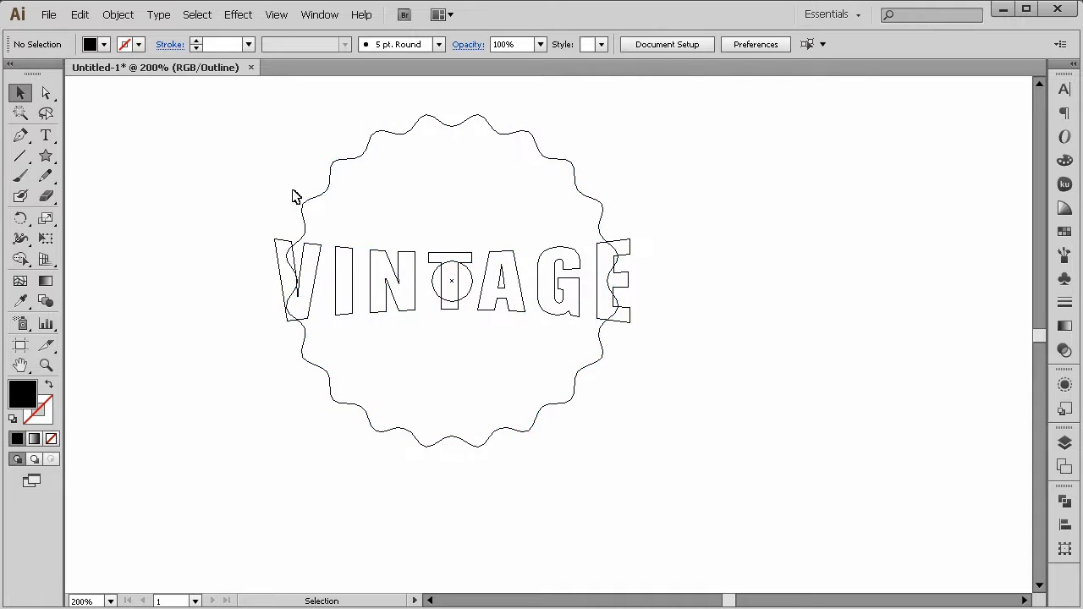
Enlarge the star proportionally from its centre to about 207 pt wide and high, nearly matching the lettering's width
mouse_move(627, 461)
left_mouse_down()
mouse_move(515, 387)
mouse_move(634, 460)
left_mouse_up()
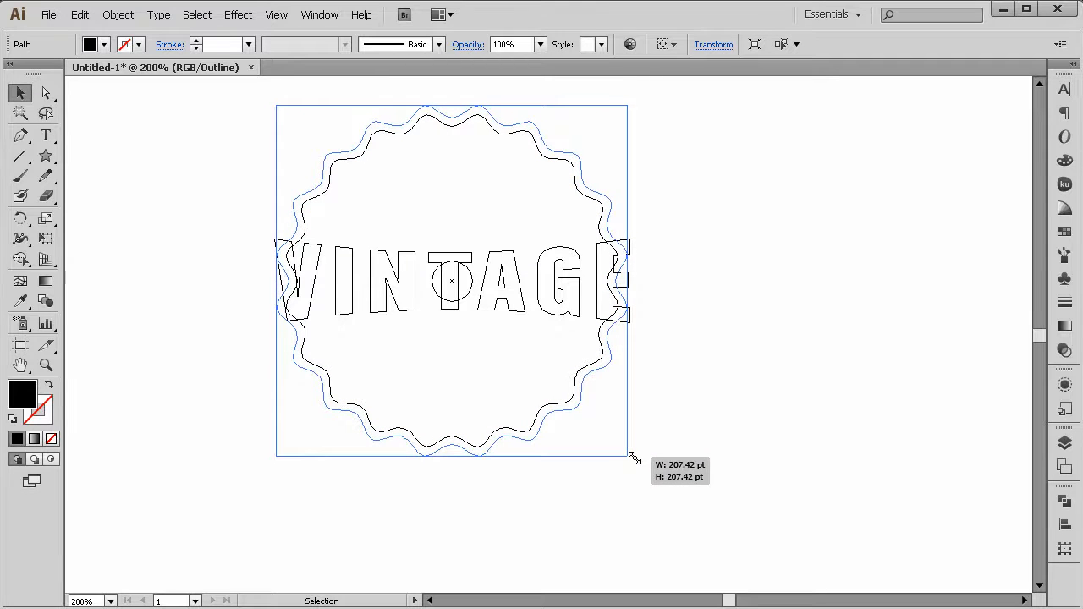
left_click_drag(634, 459, 636, 465)
left_click(701, 457)
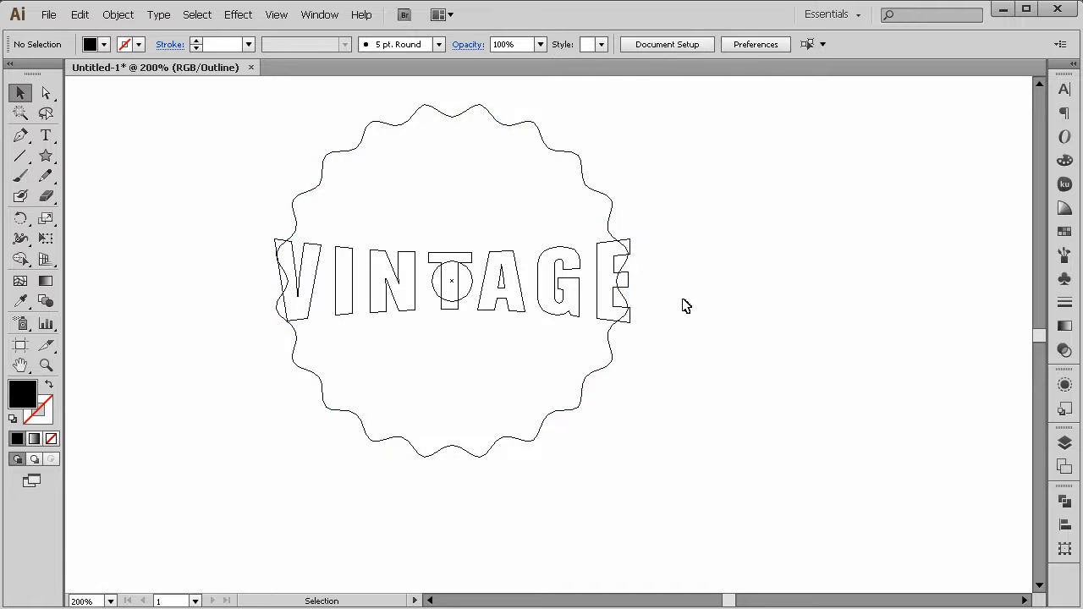
Compare the badge in preview and outline views with the star selected, with and without its bounding box
left_click(46, 364)
left_click(576, 347, "alt")
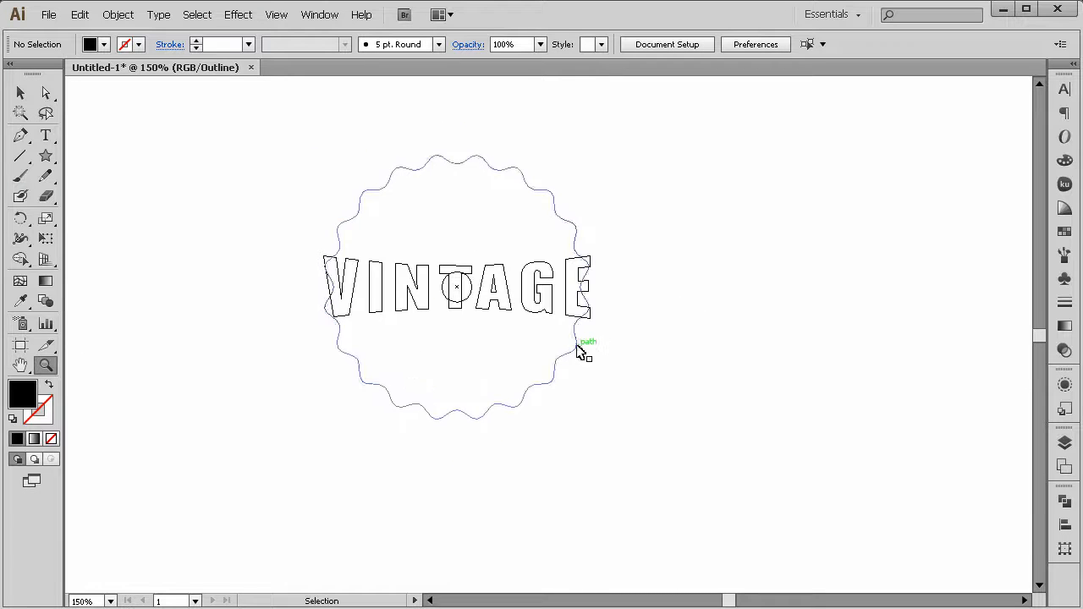
key("ctrl+y")
left_click(22, 93)
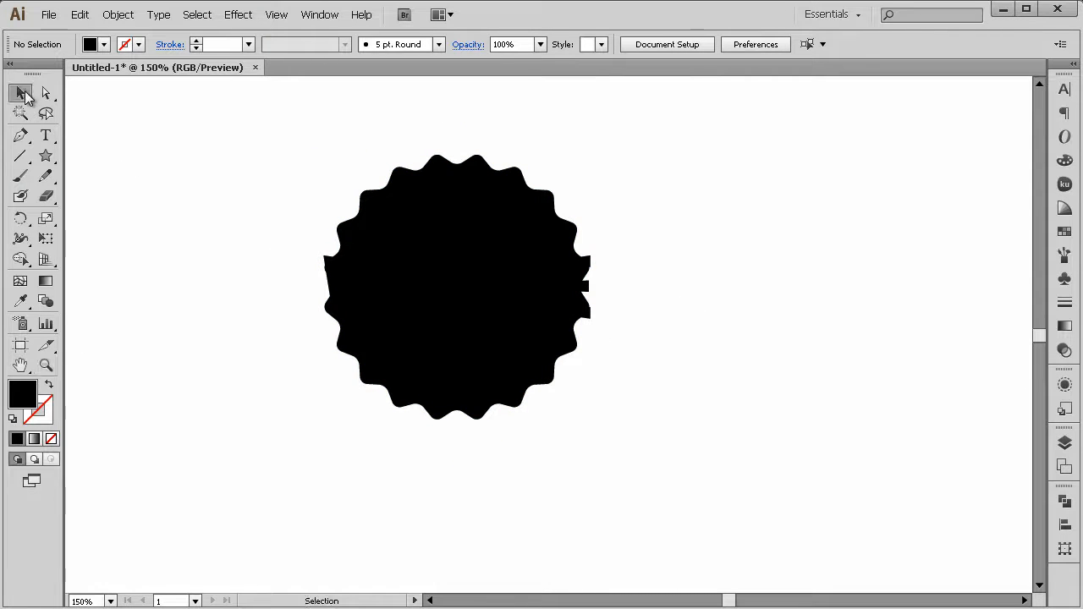
left_click(378, 266)
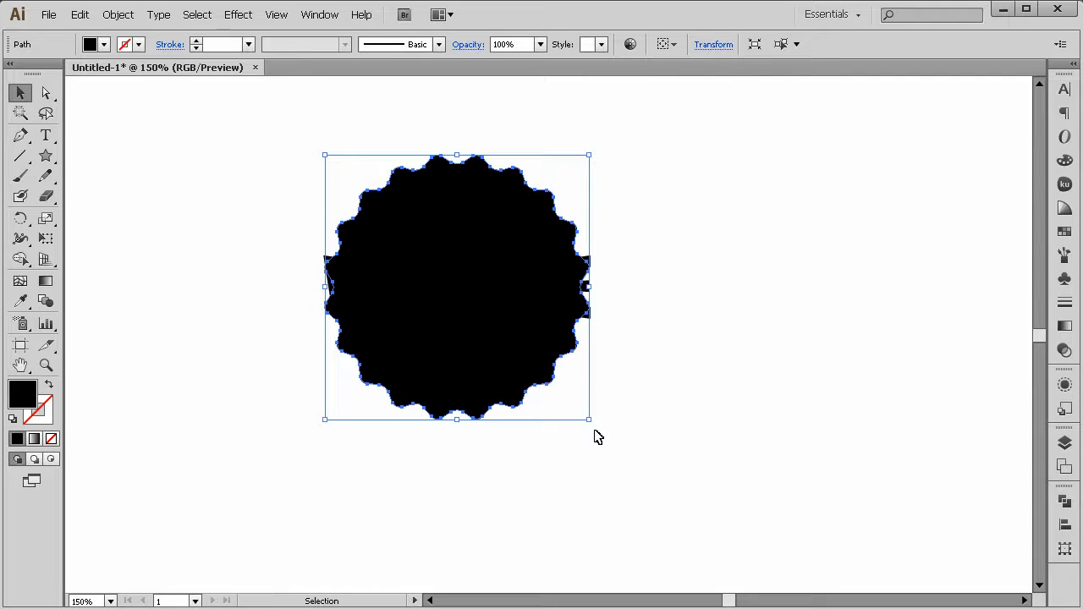
key("a")
key("ctrl+y")
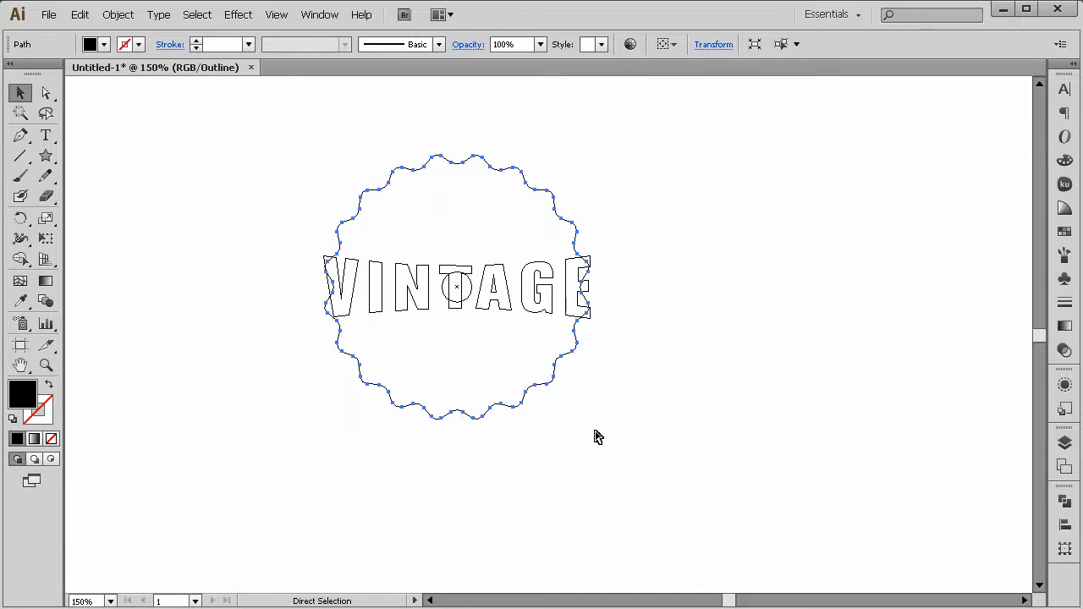
key("ctrl+y")
key("ctrl+y")
key("ctrl+y")
key("ctrl+y")
key("ctrl+y")
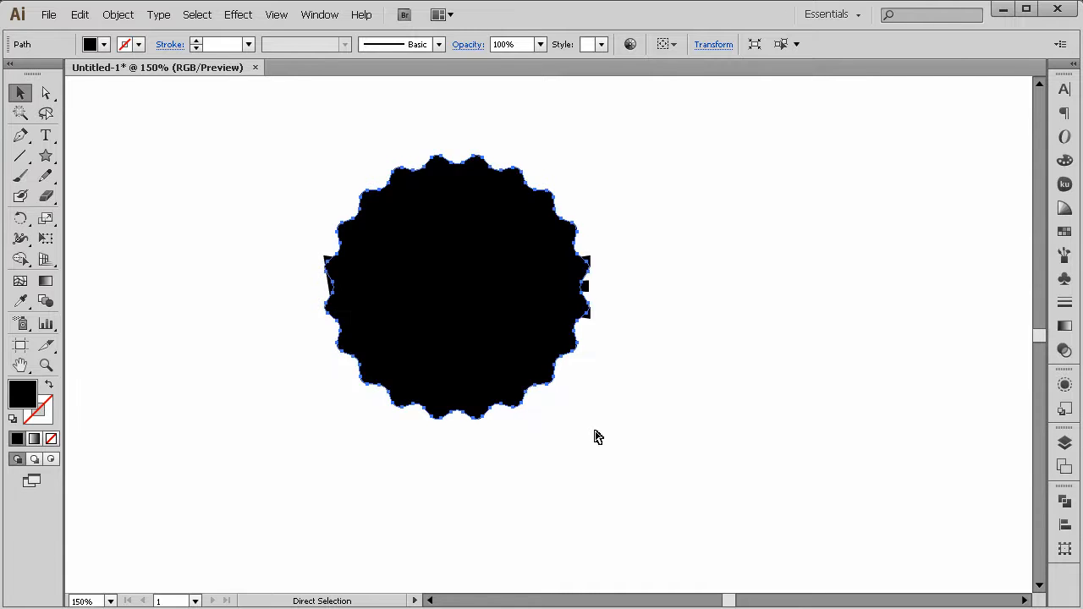
key("ctrl+y")
key("v")
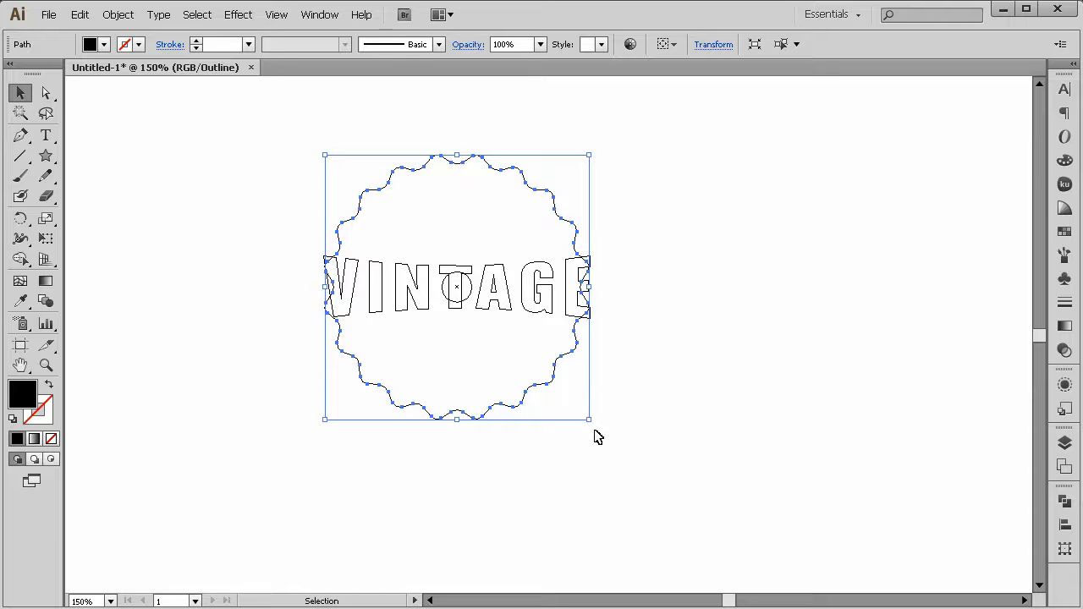
key("a")
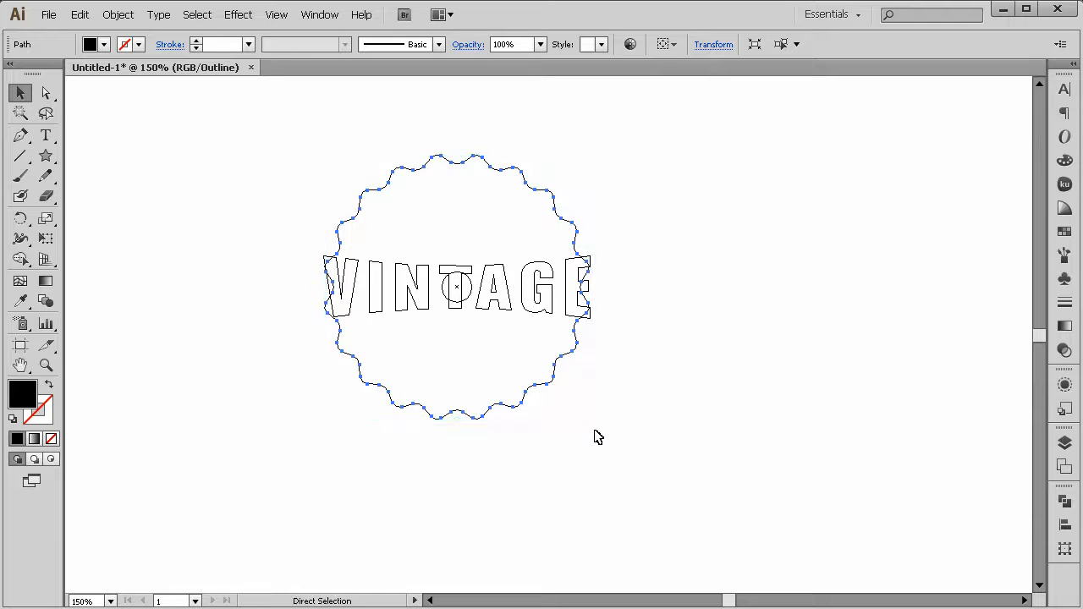
key("v")
key("a")
key("ctrl+y")
key("v")
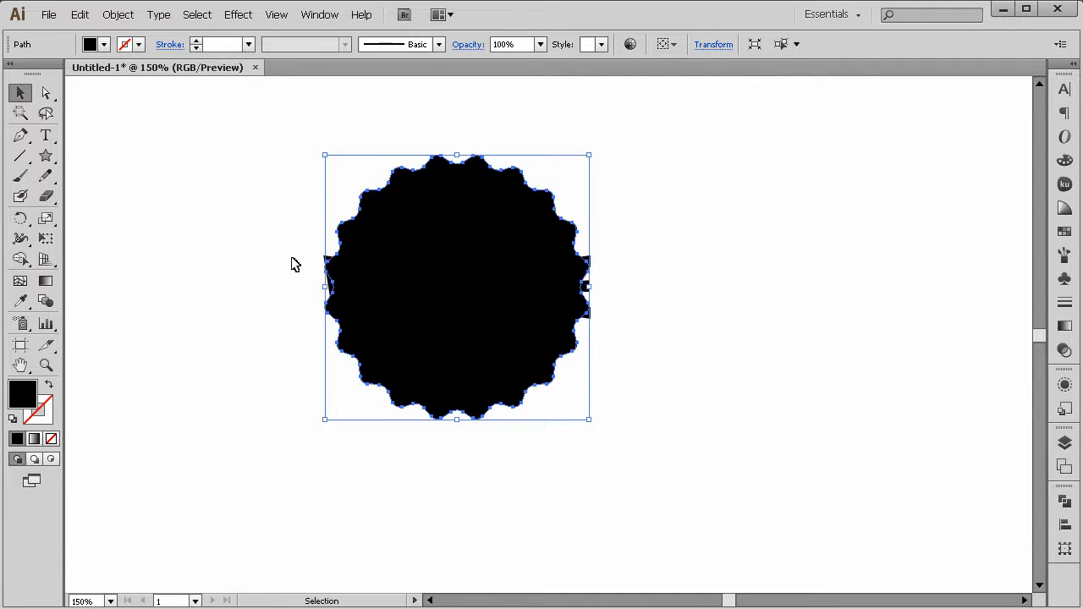
Examine in preview how the star and the VINTAGE lettering are stacked by selecting each in turn
left_click(293, 283)
left_click(556, 367)
left_click(658, 383)
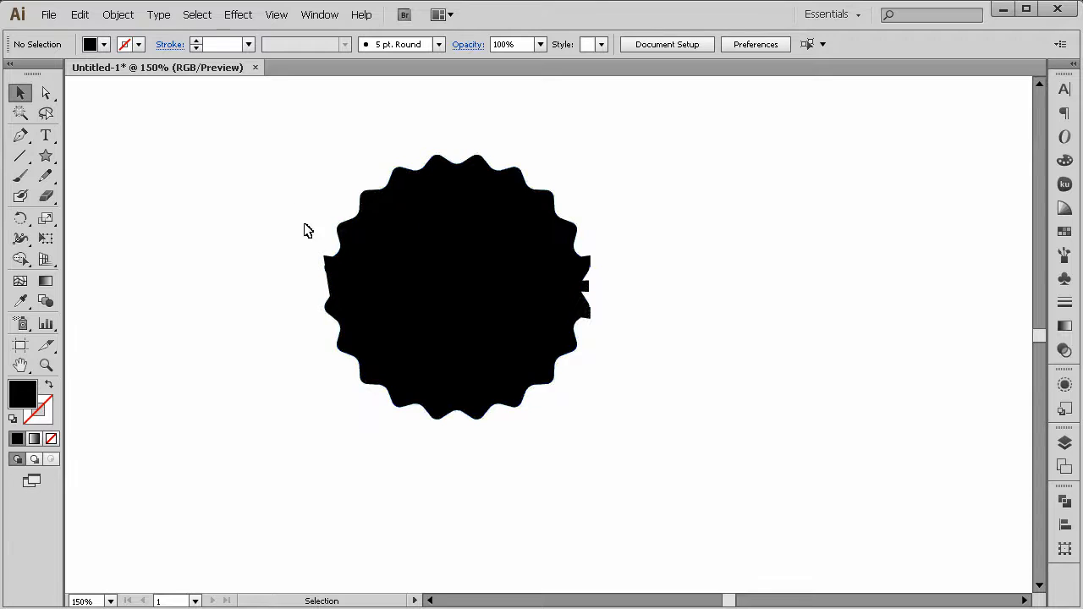
left_click(444, 262)
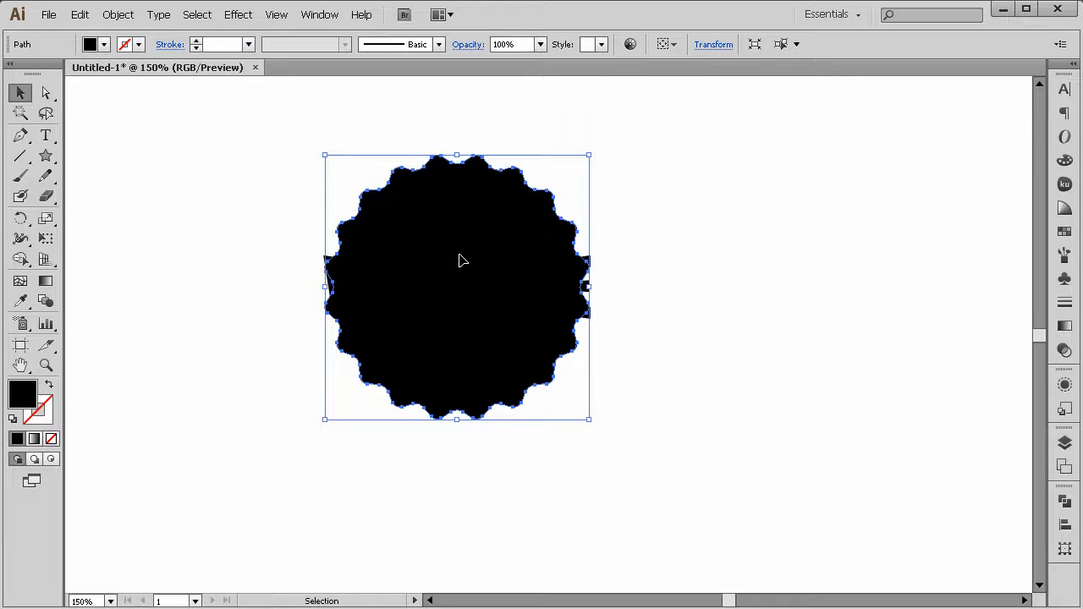
left_click(641, 323)
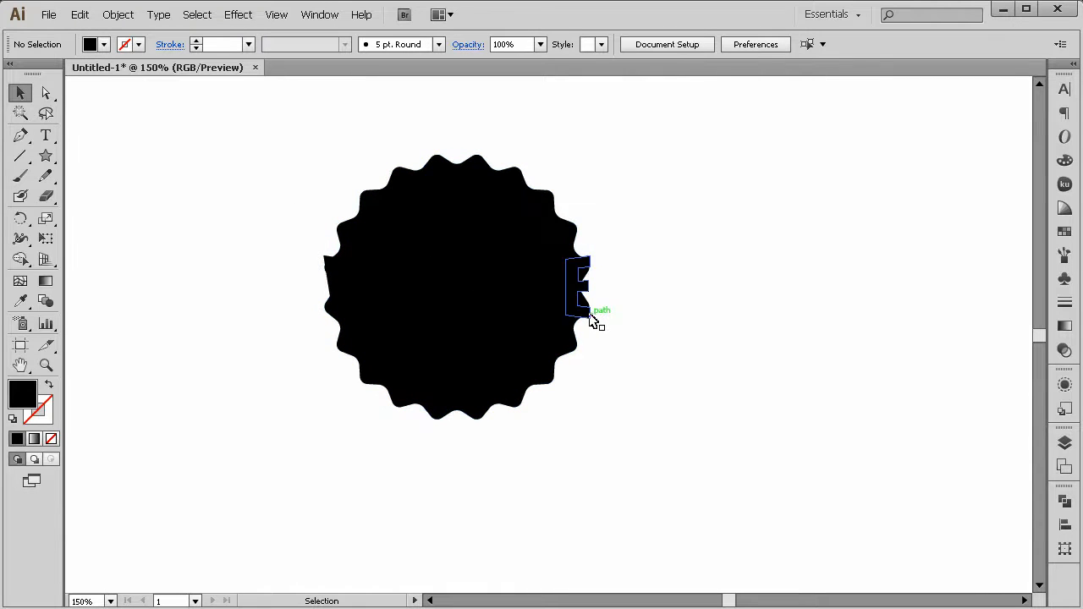
left_click(592, 319)
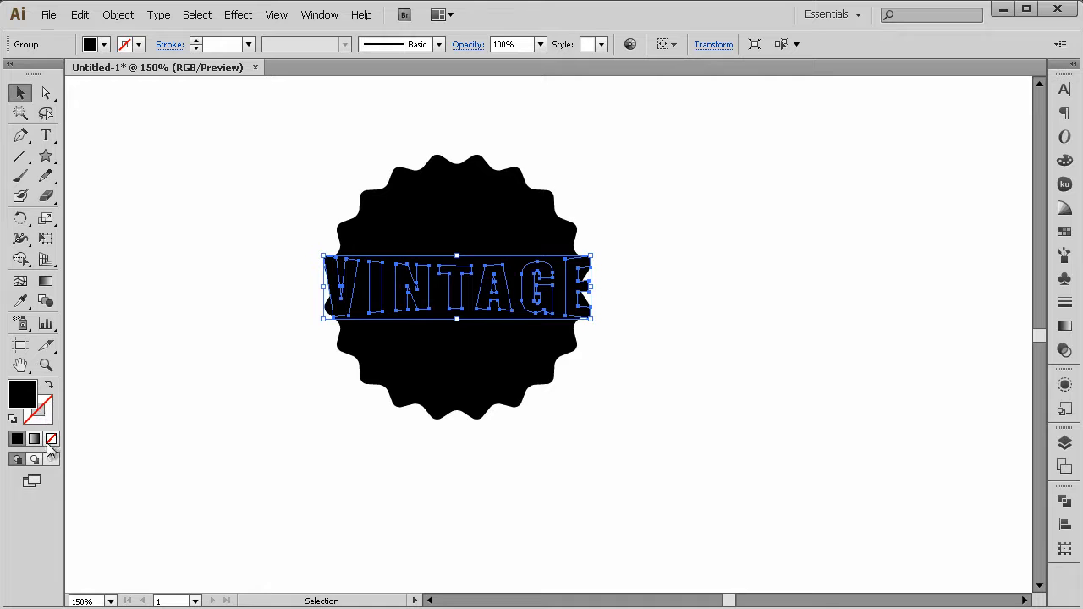
left_click(114, 421)
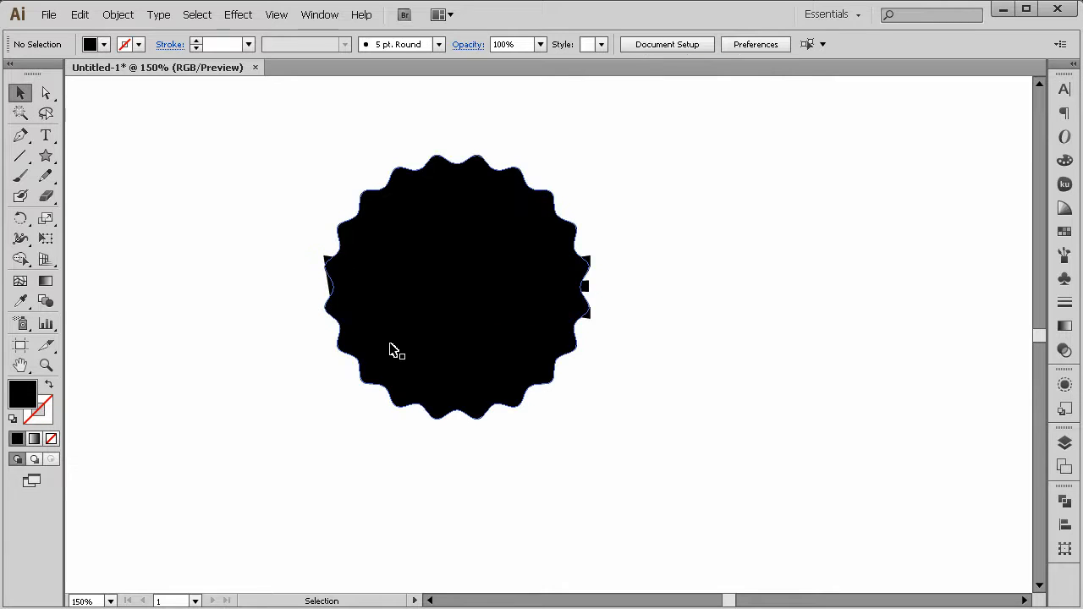
In outline view, draw a horizontal line centred on the small circle and extending past both sides of VINTAGE
key("ctrl+y")
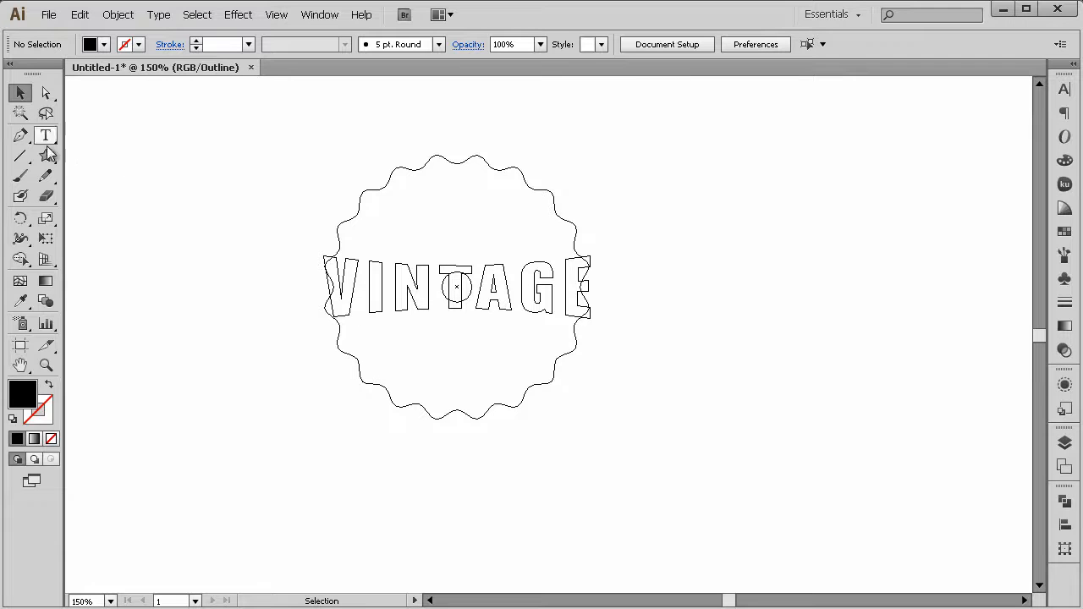
left_click(21, 156)
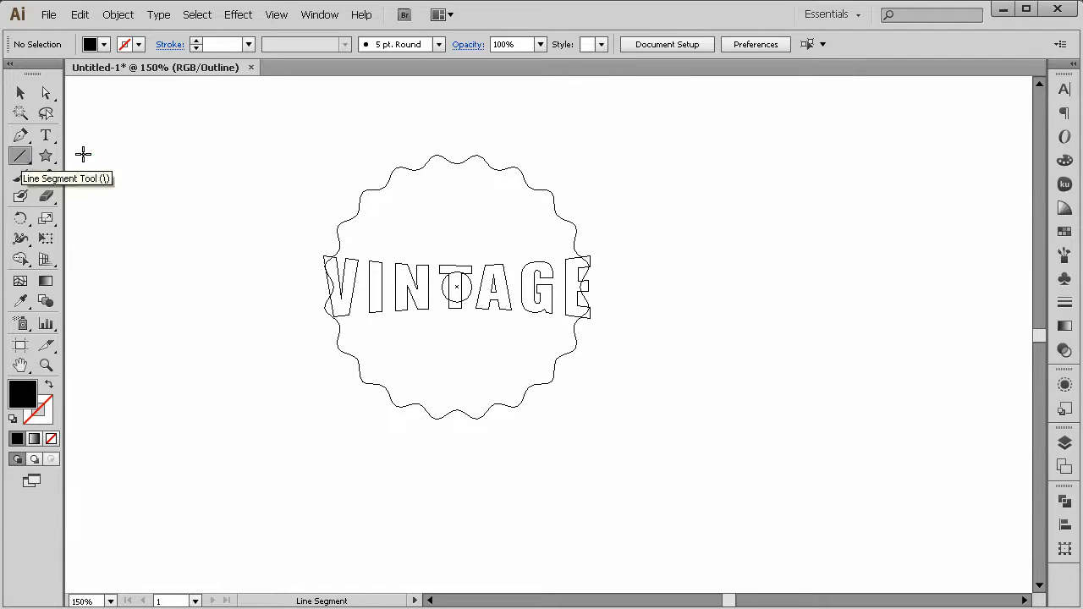
left_click(20, 156)
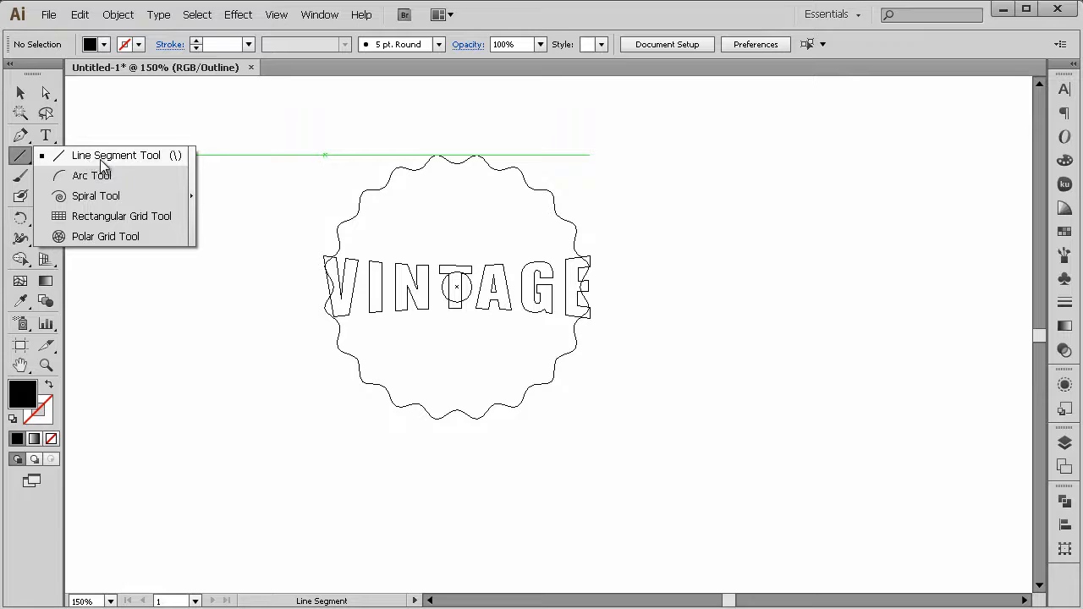
left_click(162, 159)
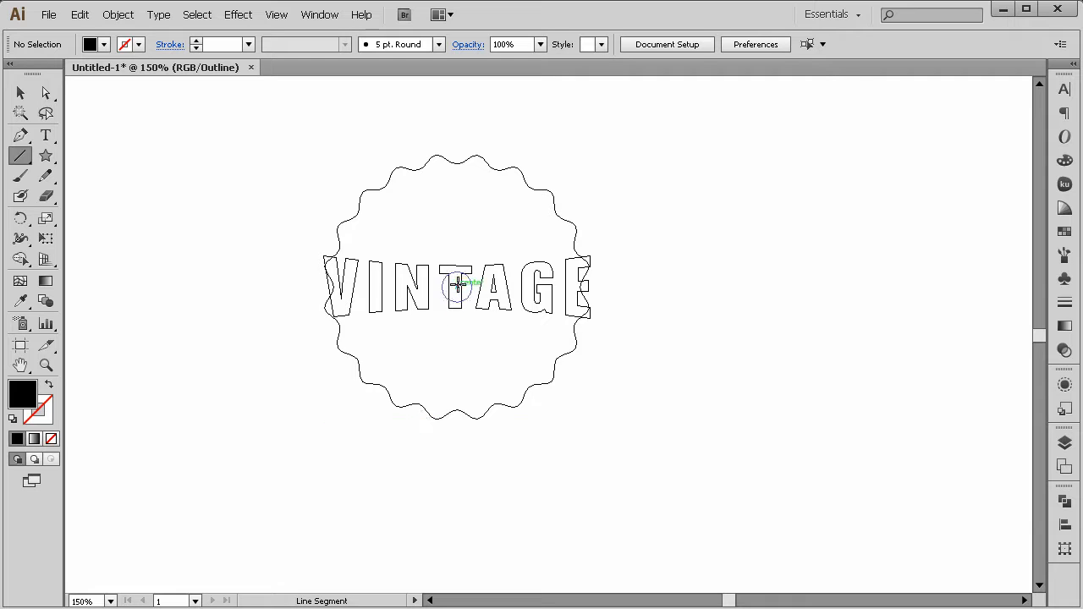
left_click_drag(456, 288, 642, 292)
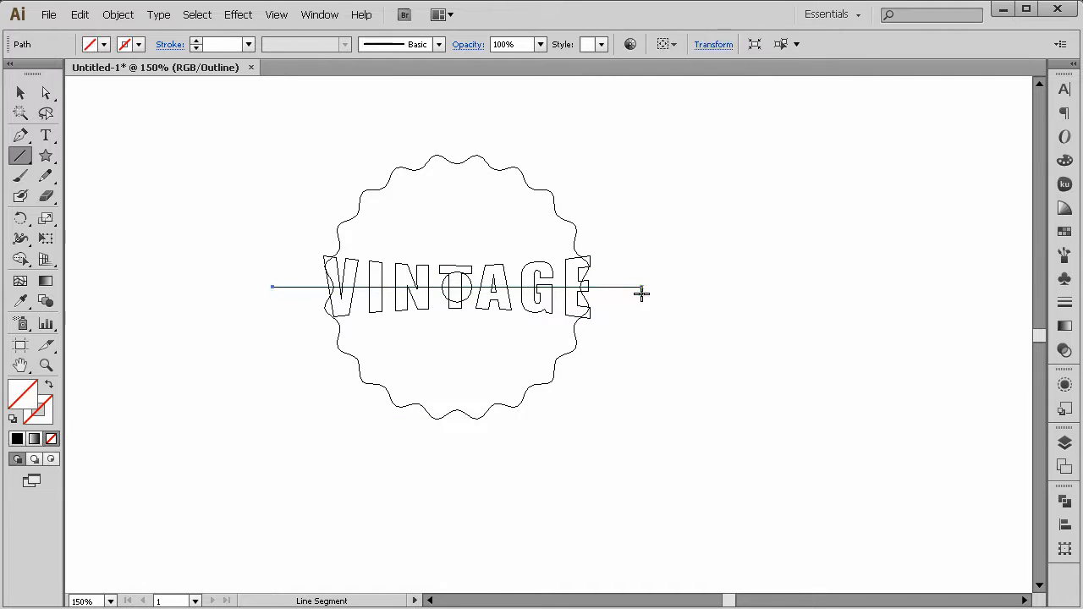
In preview view, give the horizontal line a black 5 pt stroke with no fill
key("ctrl+y")
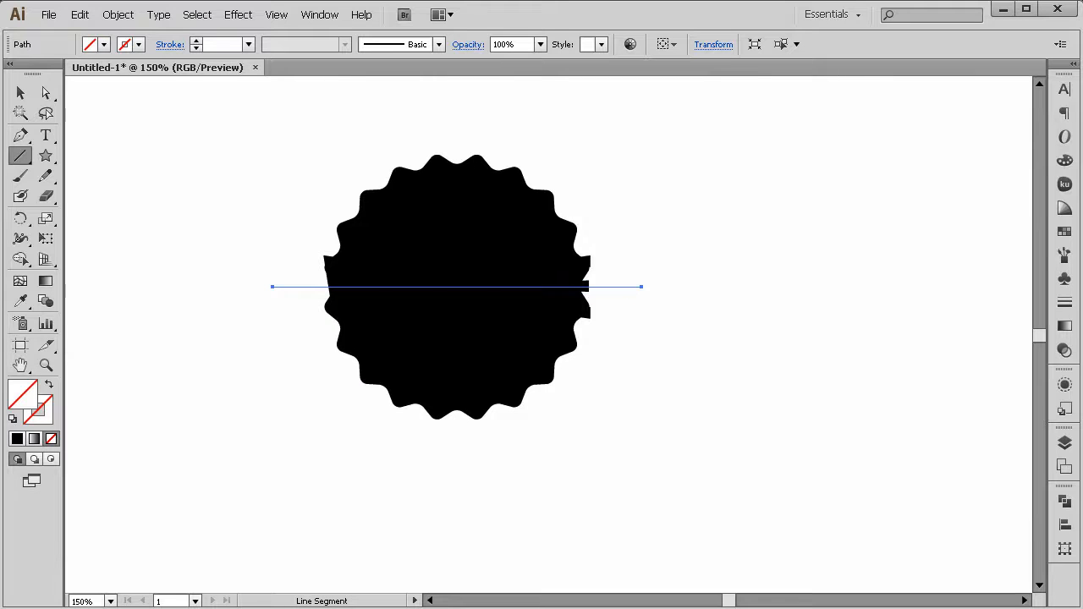
left_click(17, 438)
left_click(48, 385)
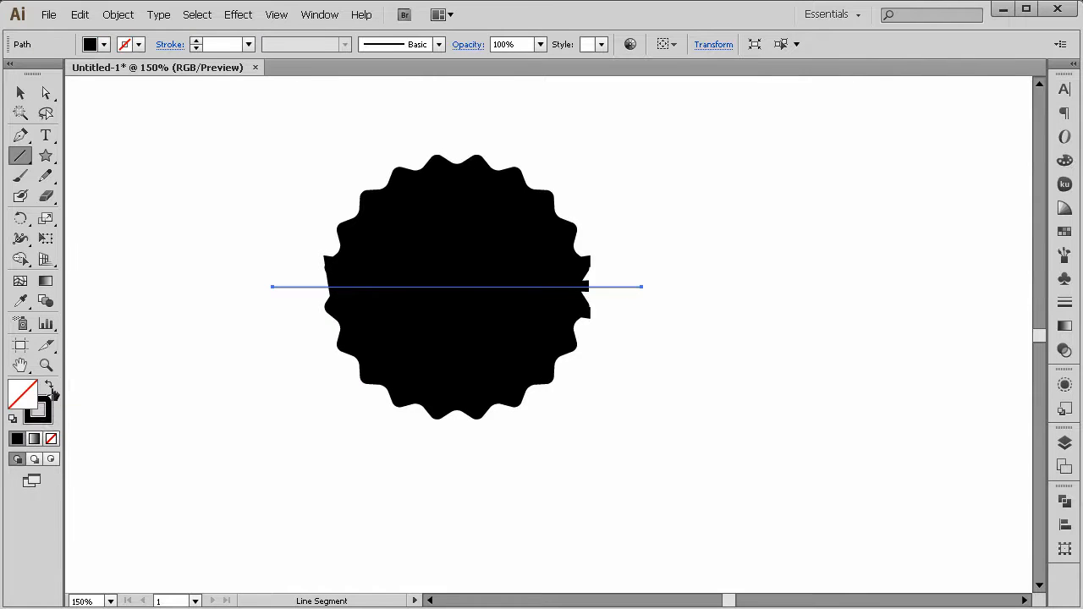
left_click(248, 44)
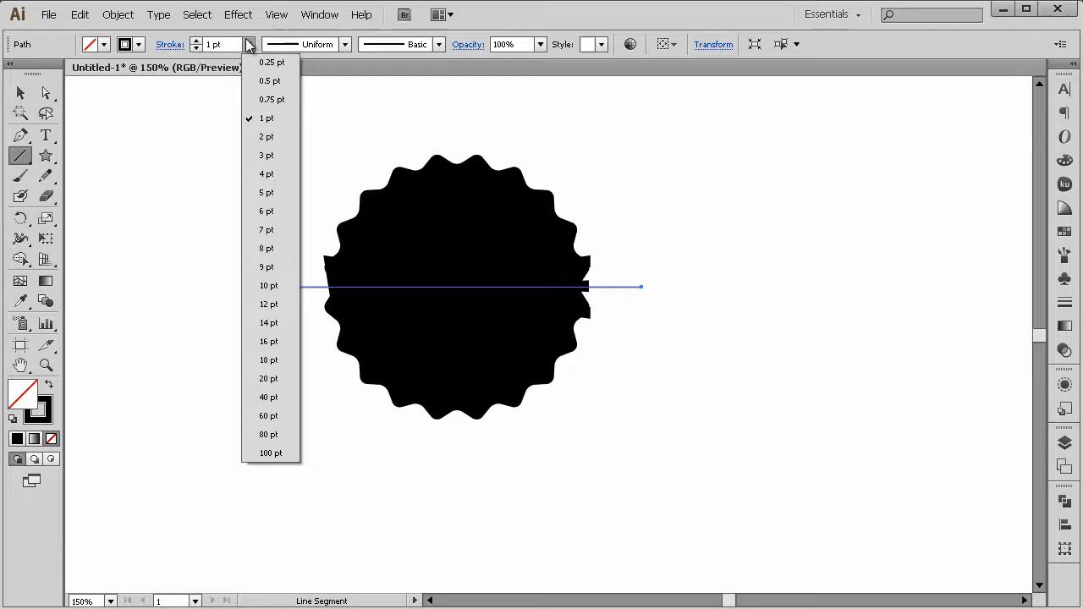
left_click(272, 195)
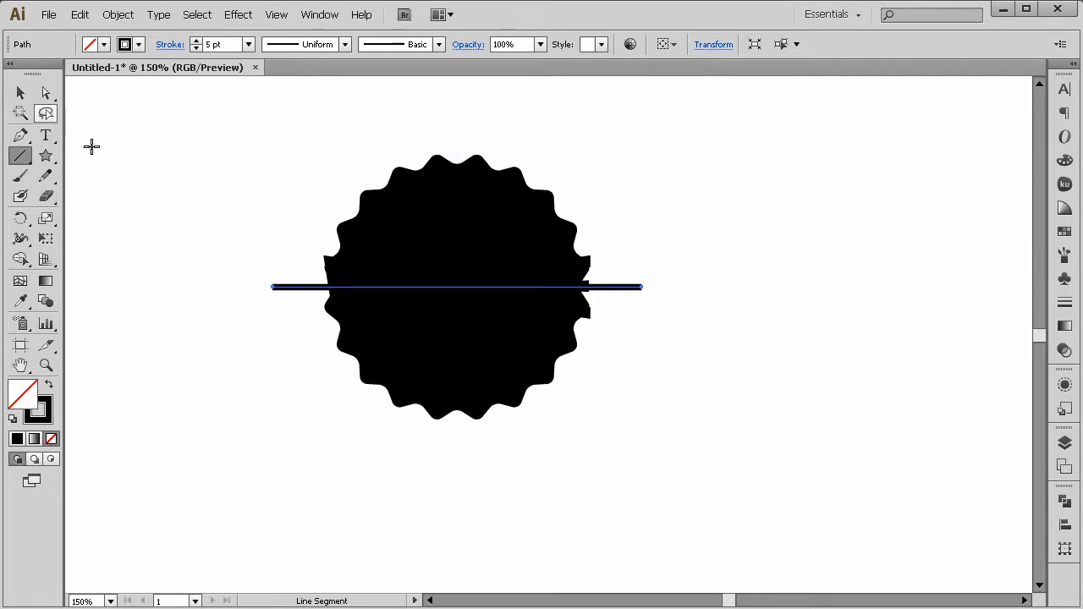
Select the horizontal line across the badge and delete it
left_click(20, 93)
left_click(131, 173)
left_click_drag(163, 215, 283, 411)
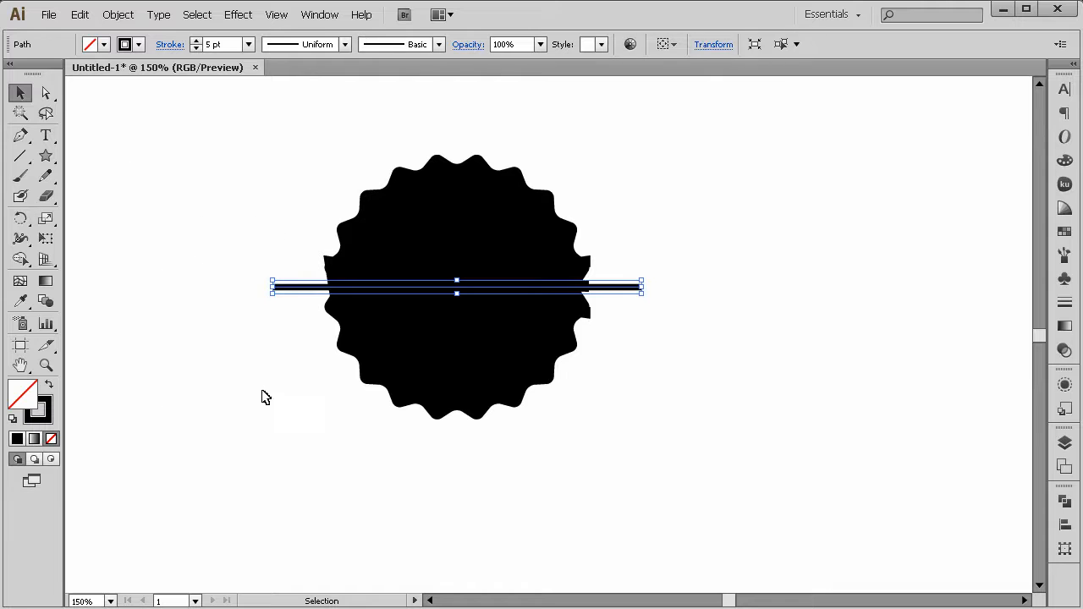
key("Delete")
Switch to the Ellipse tool with black fill and no stroke, undoing the trial flat ellipses
left_click_drag(46, 155, 105, 206)
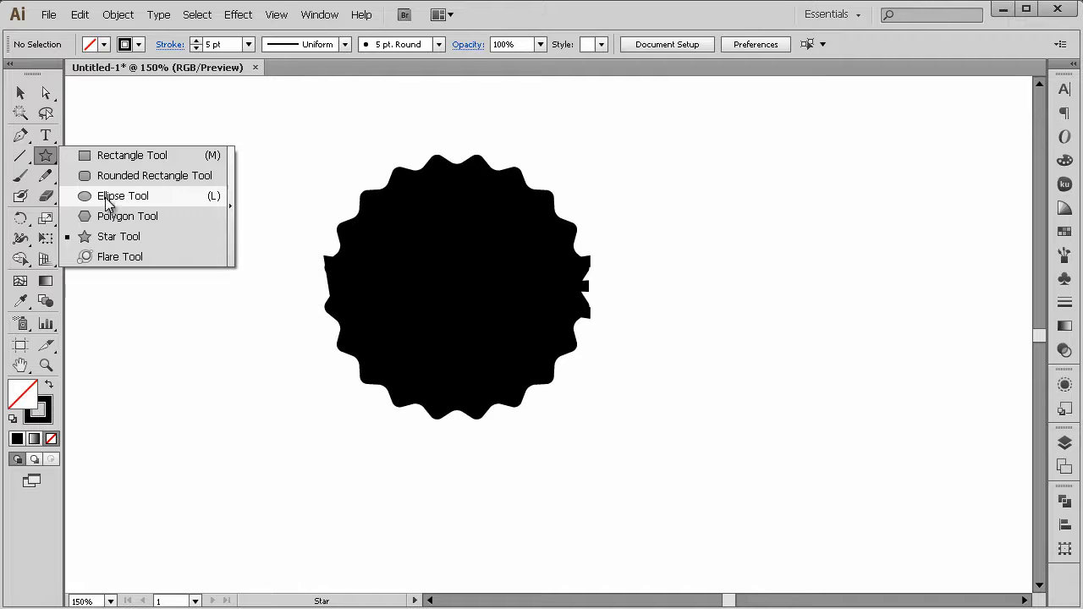
left_click(107, 203)
left_click_drag(150, 382, 348, 386)
key("ctrl+z")
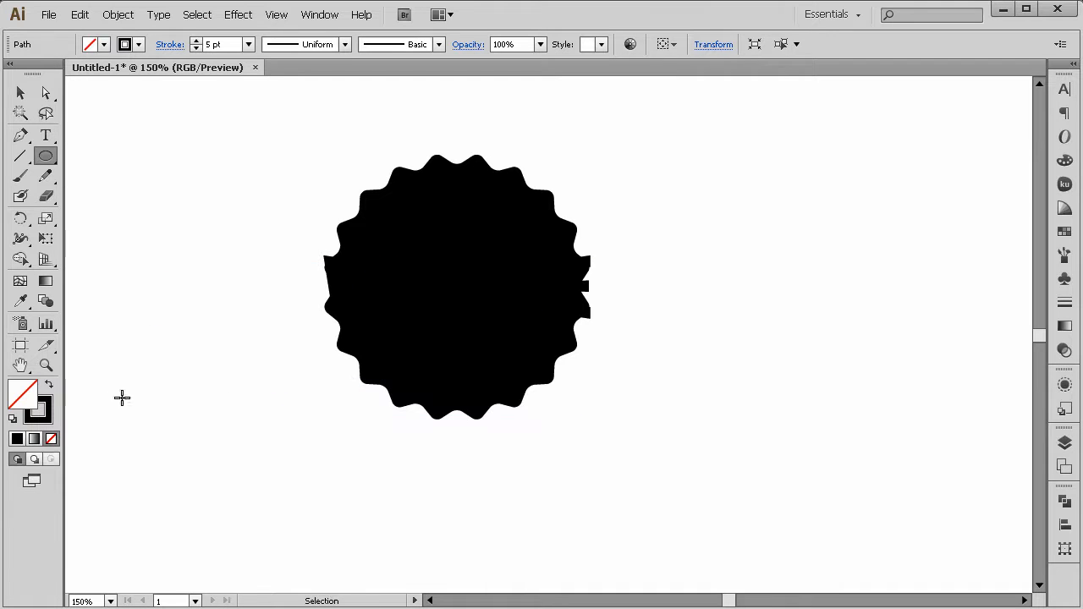
left_click(50, 387)
mouse_move(160, 433)
left_mouse_down()
mouse_move(409, 454)
mouse_move(528, 443)
left_mouse_up()
key("ctrl+z")
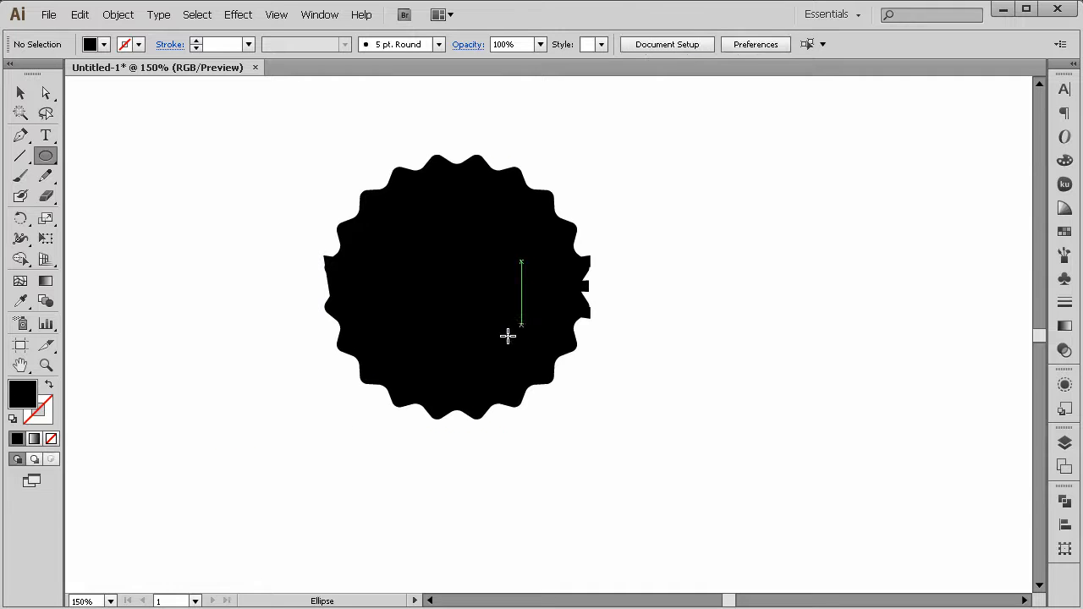
In outline view, draw a circle from the badge's centre enclosing the star, and undo its vertical squash
key("ctrl+y")
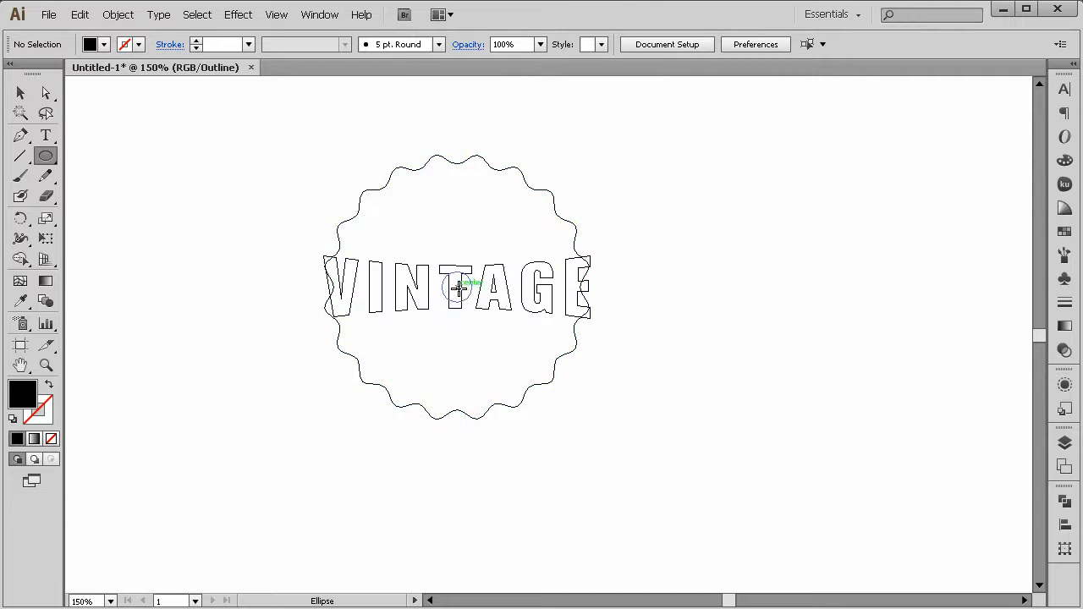
left_click_drag(457, 288, 619, 314)
key("ctrl+z")
left_click_drag(457, 288, 605, 303)
left_click(20, 93)
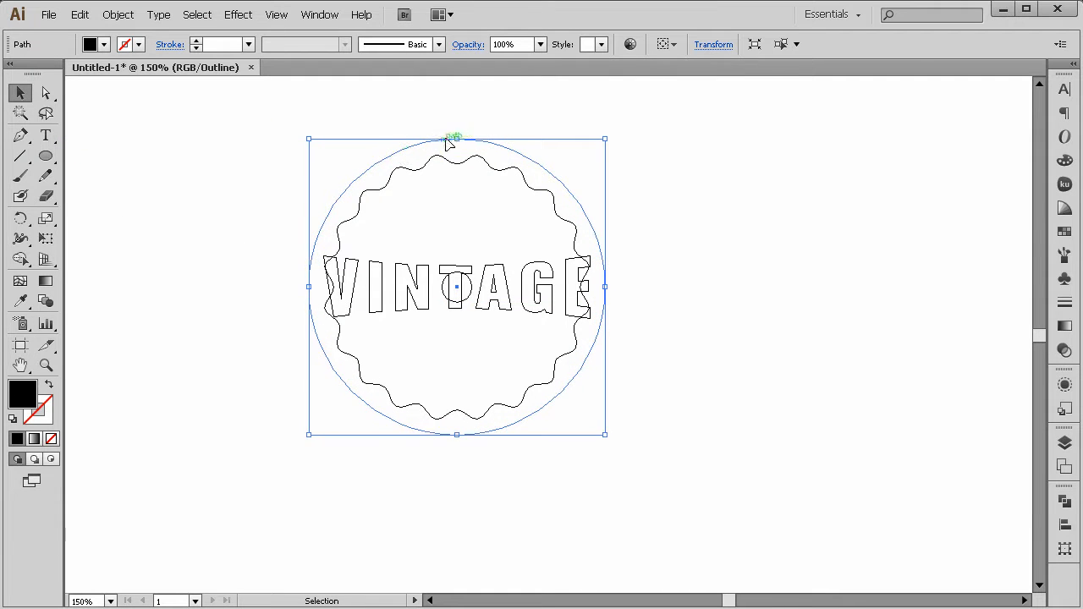
left_click_drag(449, 144, 459, 250)
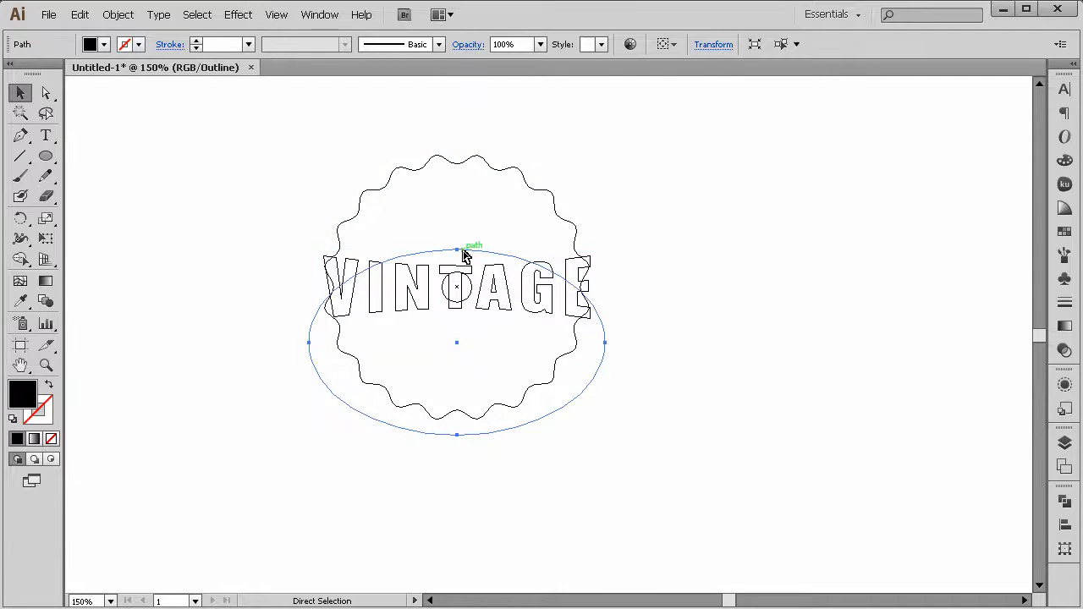
key("ctrl+z")
Draw a long, very flat ellipse slightly wider than the large circle and position it below the badge
left_click(46, 155)
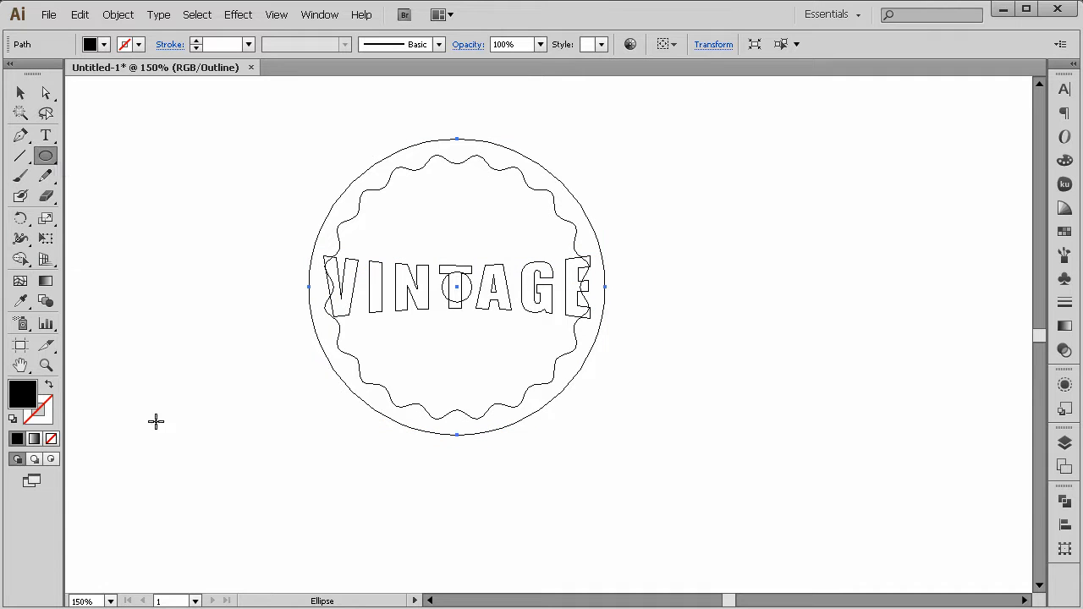
mouse_move(176, 452)
left_mouse_down()
mouse_move(505, 493)
mouse_move(547, 485)
left_mouse_up()
key("ctrl+z")
left_click_drag(416, 481, 760, 475)
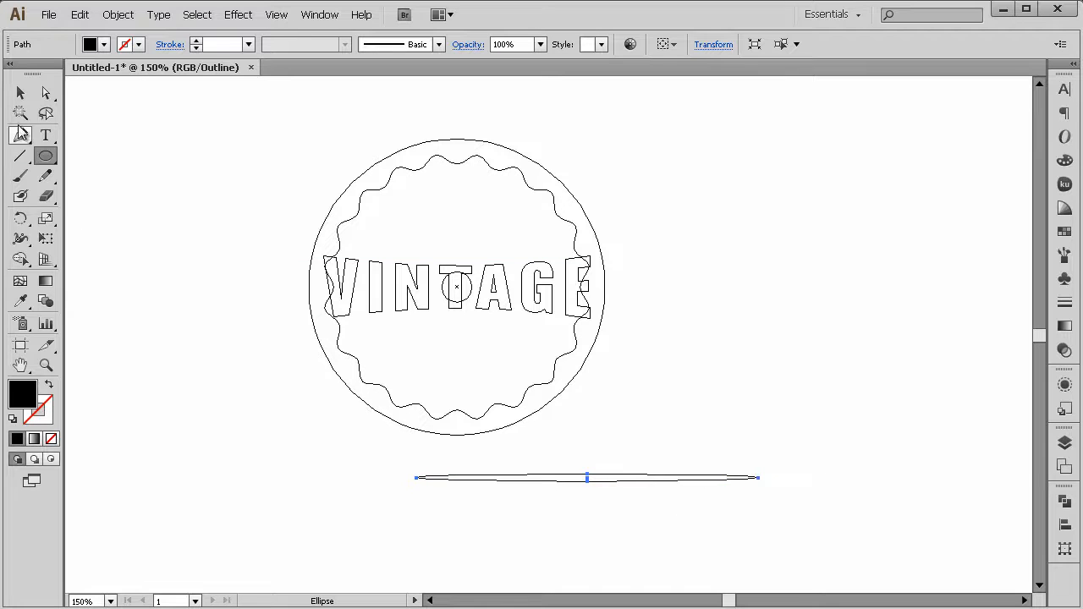
left_click(20, 92)
left_click(217, 472)
left_click_drag(592, 479, 504, 492)
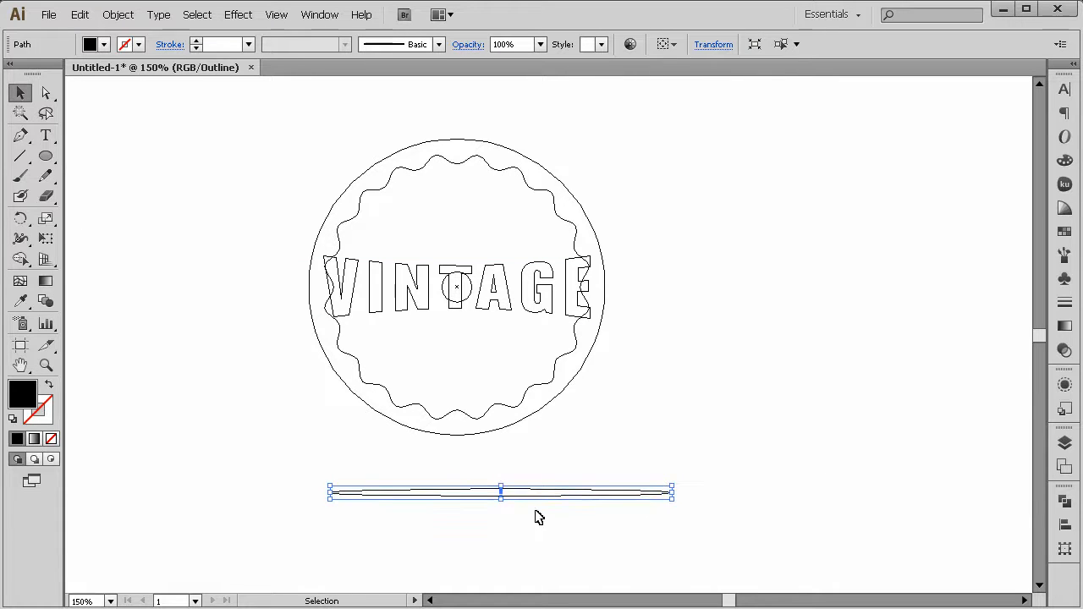
In preview view, convert the flat ellipse's two end anchor points to sharp corners
key("a")
key("ctrl+y")
key("v")
left_click(121, 293)
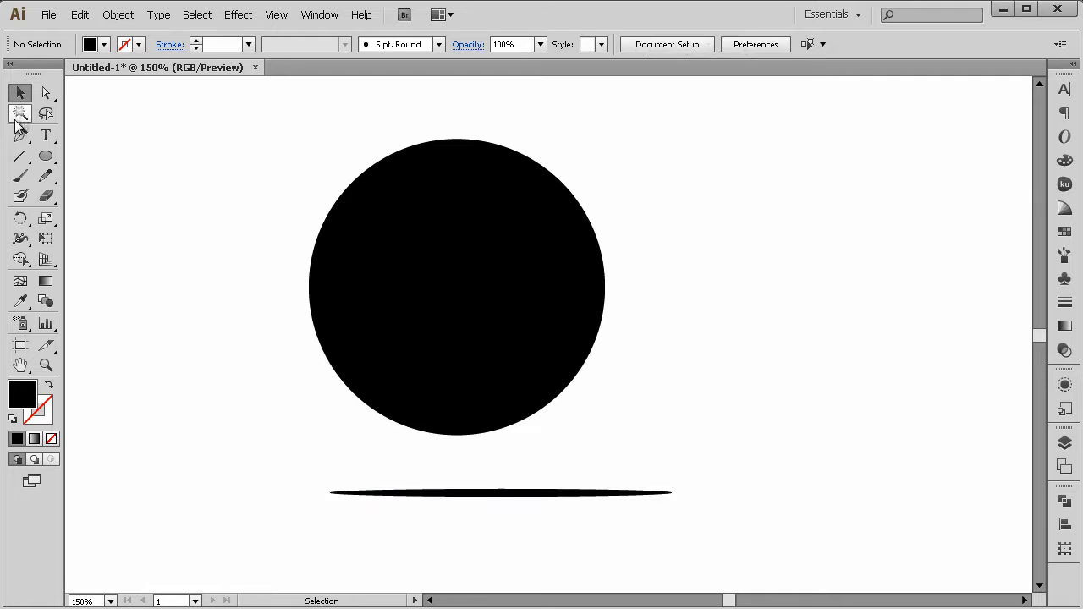
left_click(21, 135)
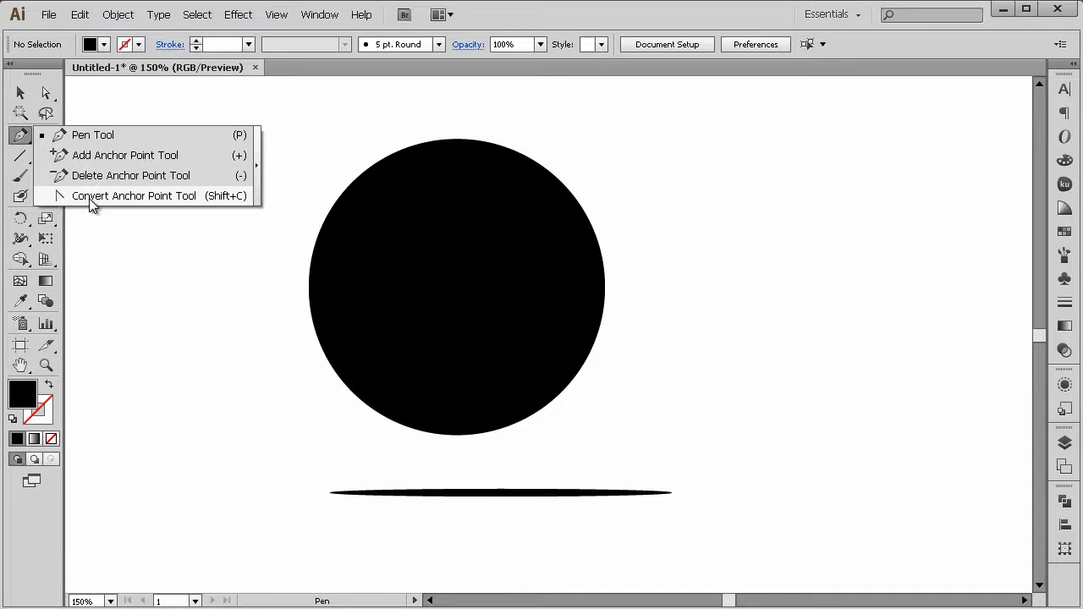
left_click(118, 196)
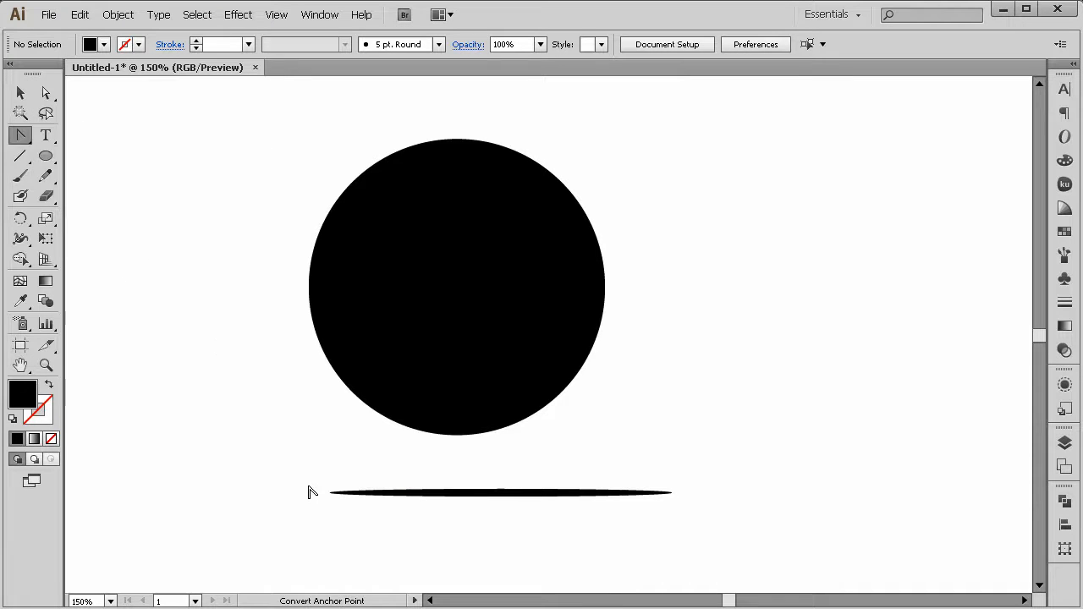
left_click(332, 495)
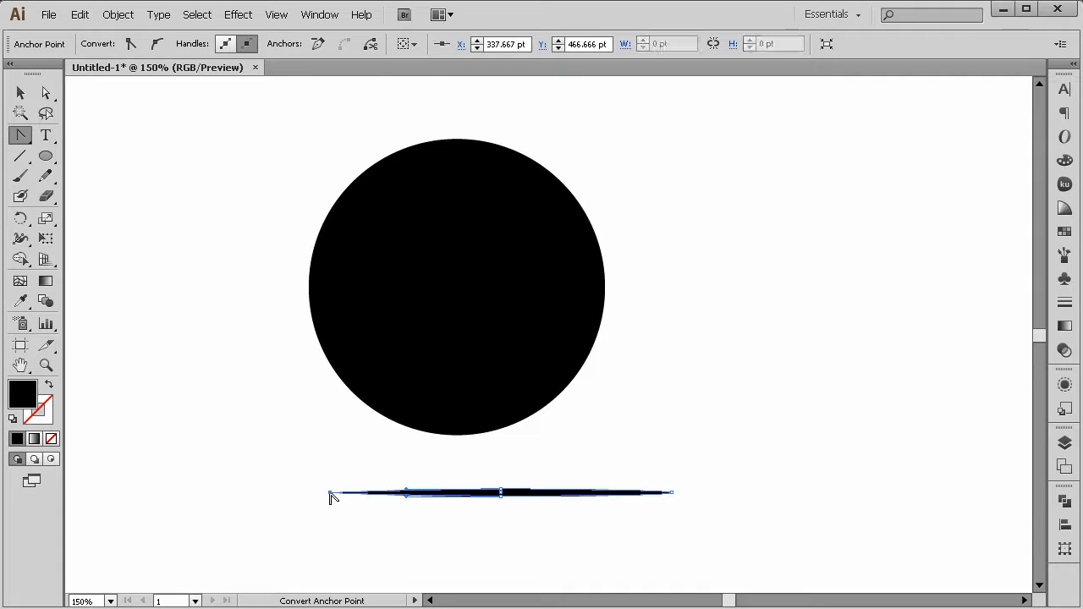
left_click(672, 494)
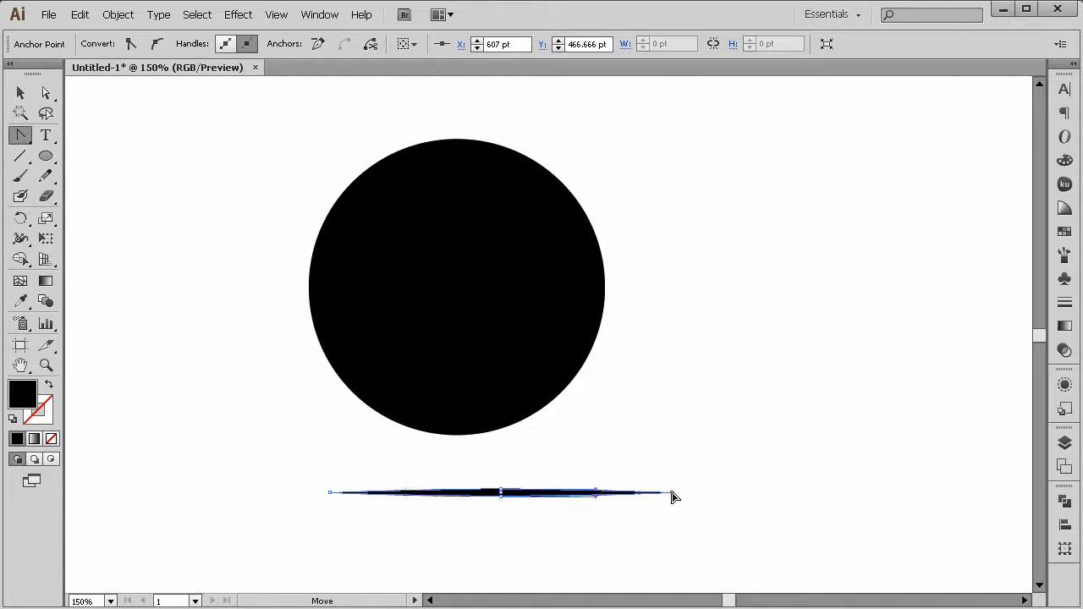
left_click(20, 93)
left_click(472, 528)
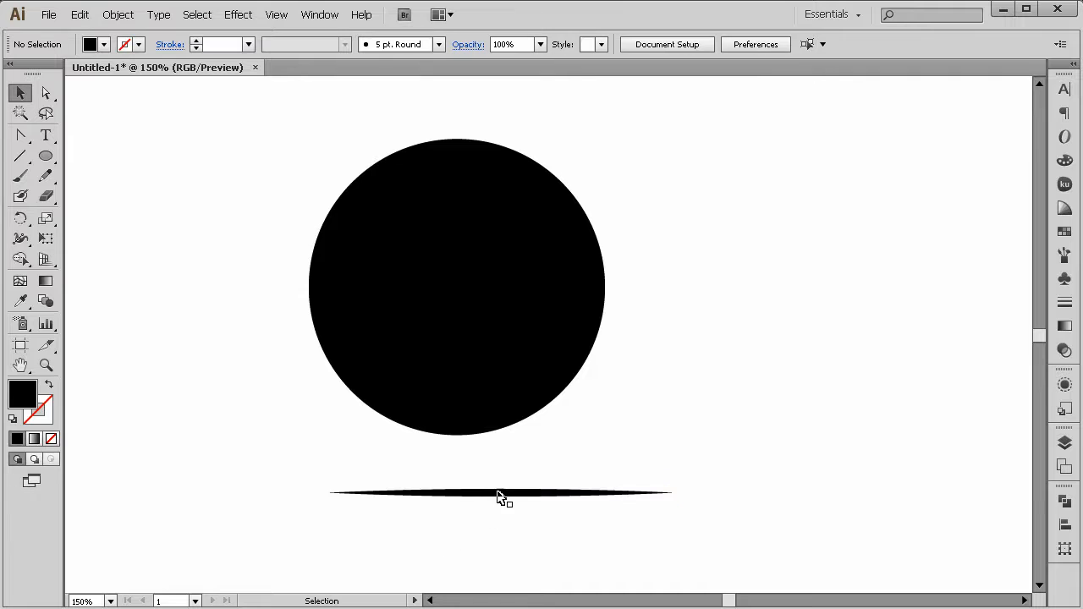
Move the tapered line leftward so it sits beneath the large circle
left_click_drag(498, 492, 439, 490)
left_click(455, 541)
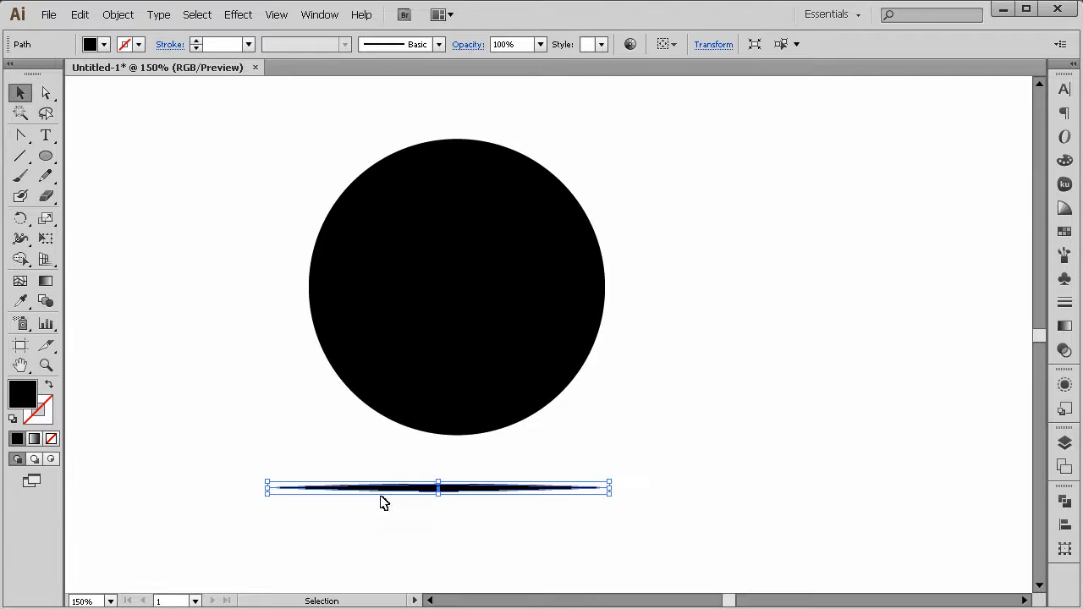
left_click(269, 529)
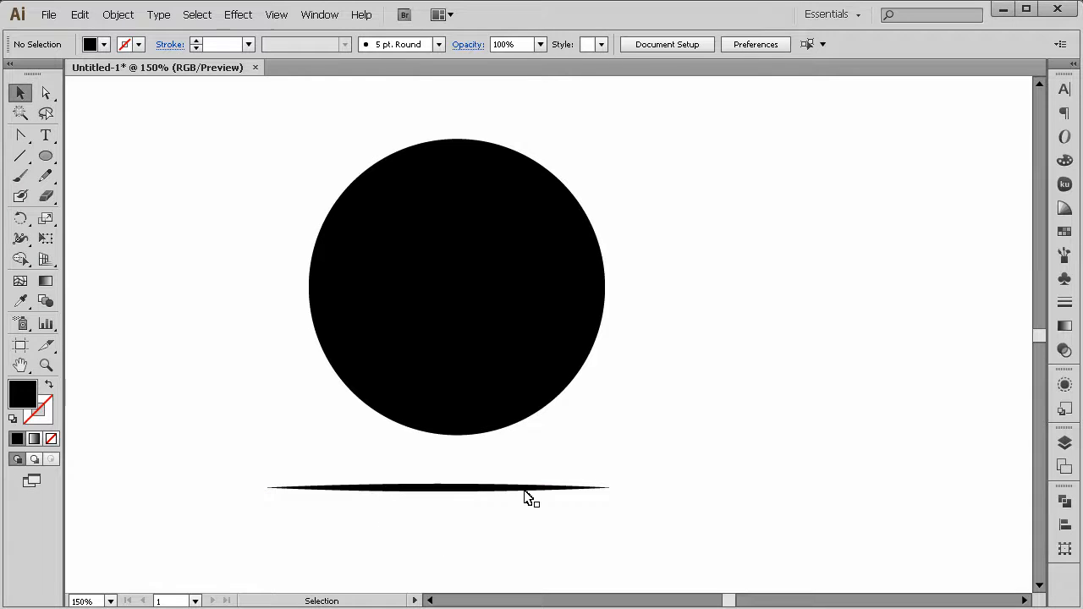
Preview the Arc warp on the tapered line and cancel it
left_click(472, 489)
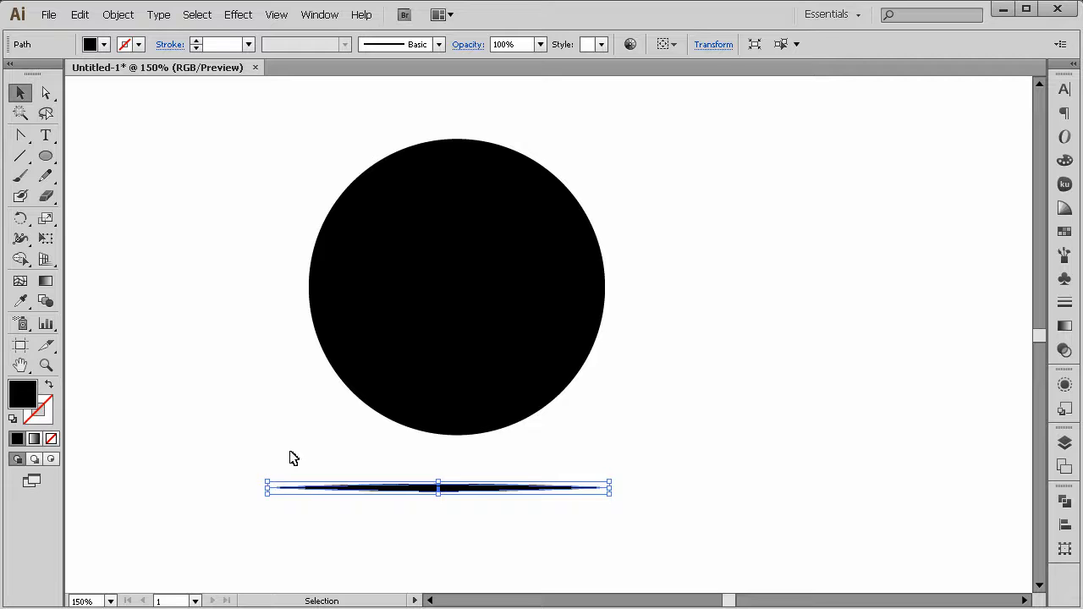
left_click(238, 14)
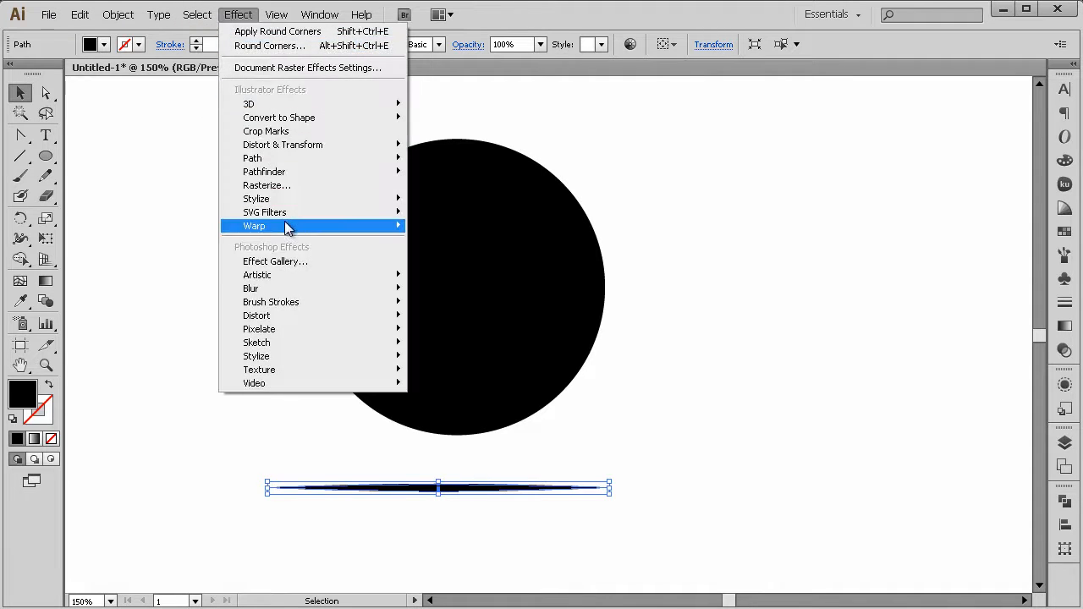
mouse_move(309, 226)
left_click(431, 226)
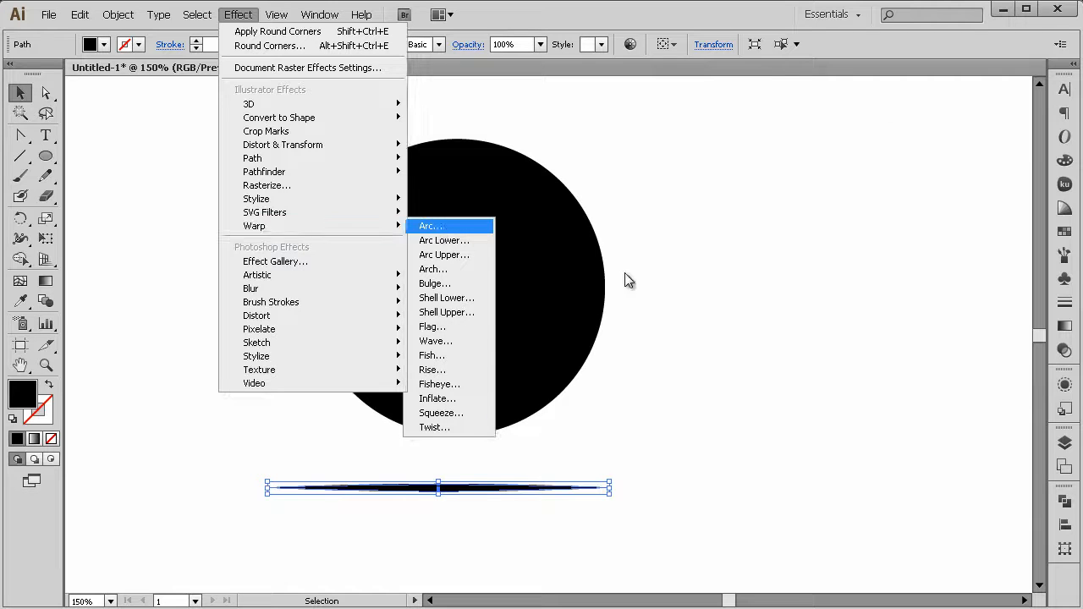
left_click(726, 350)
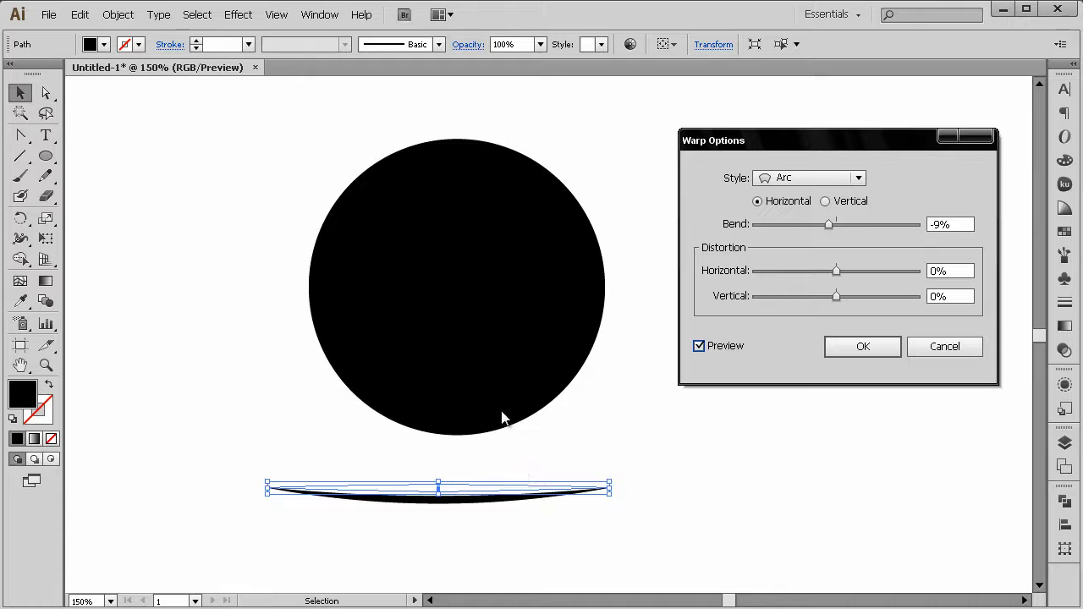
key("Escape")
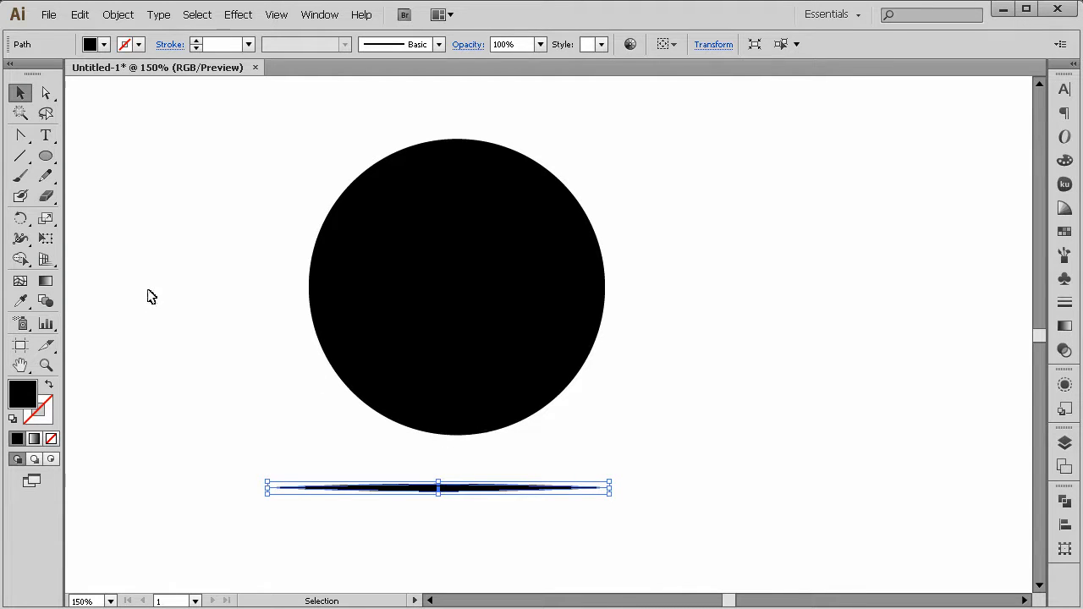
Try swapping the large circle's fill and stroke to leave only a black outline, and undo the swap
left_click(379, 380)
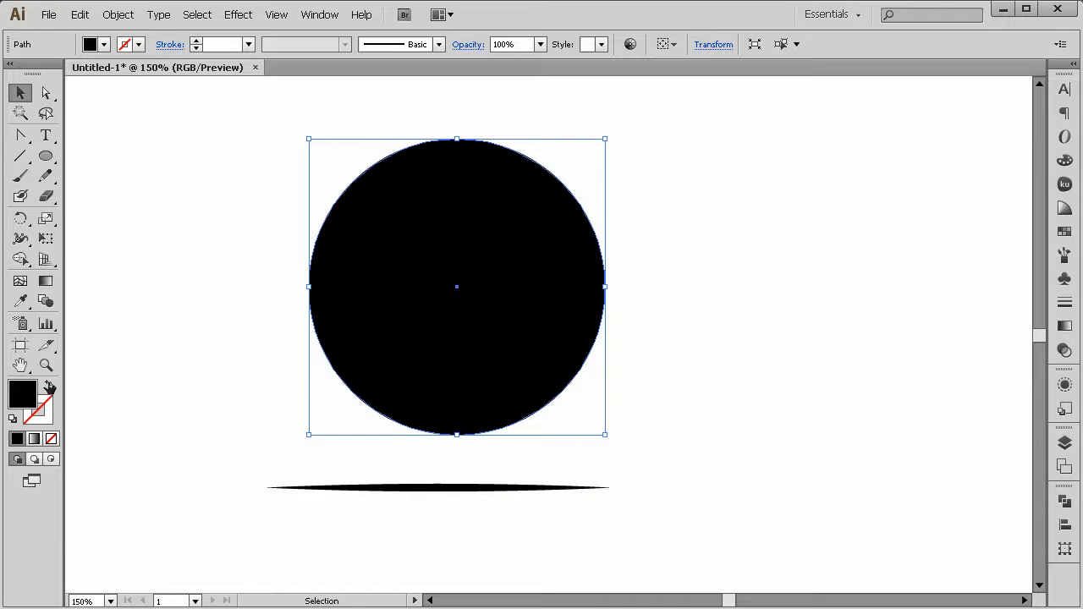
left_click(49, 386)
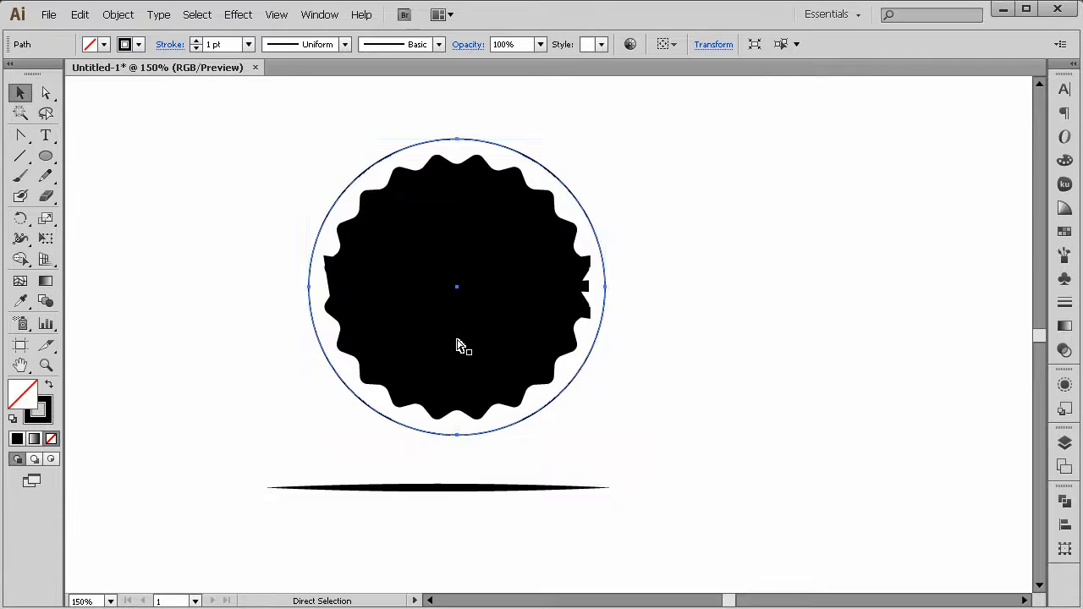
key("ctrl+z")
Remove the large circle surrounding the star
left_click(734, 392)
left_click(541, 333)
key("ctrl+z")
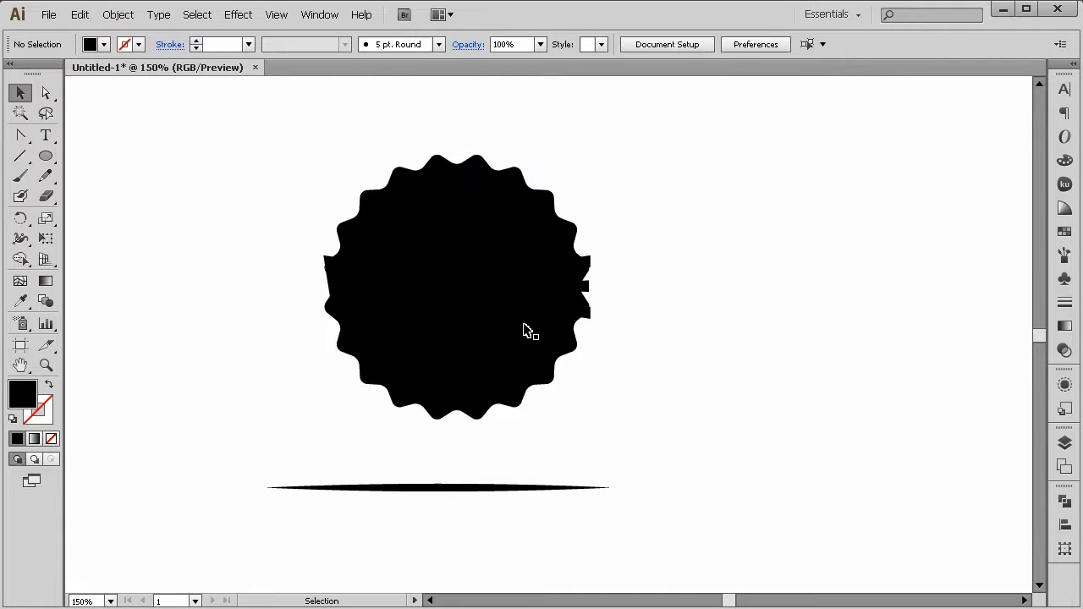
Swap the star's fill and stroke to leave a black outline, and move the tapered line onto the upper edge of VINTAGE
left_click(525, 329)
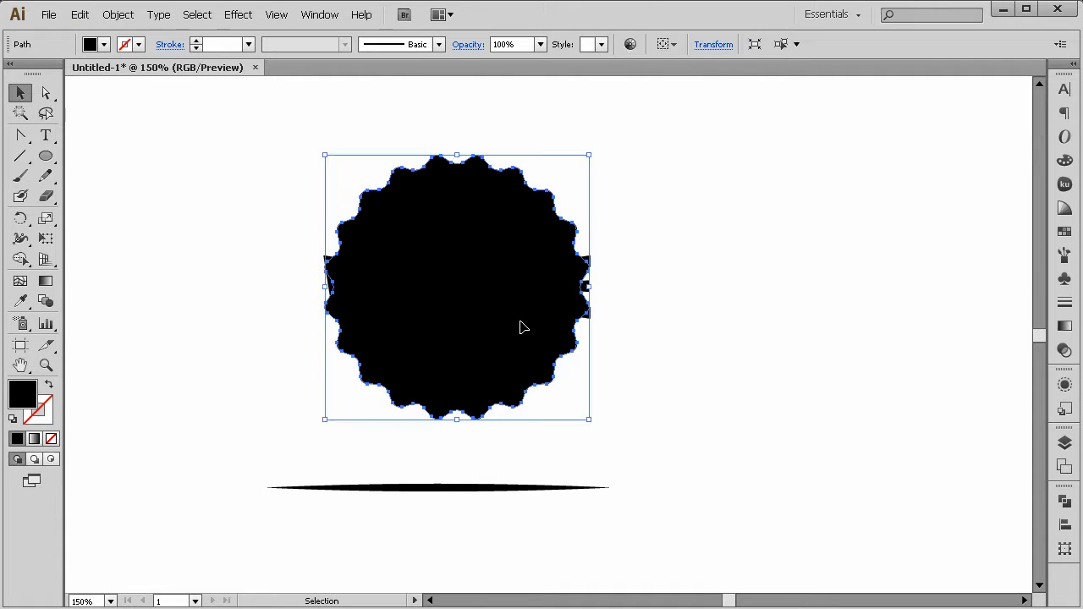
left_click(49, 385)
left_click_drag(418, 492, 441, 263)
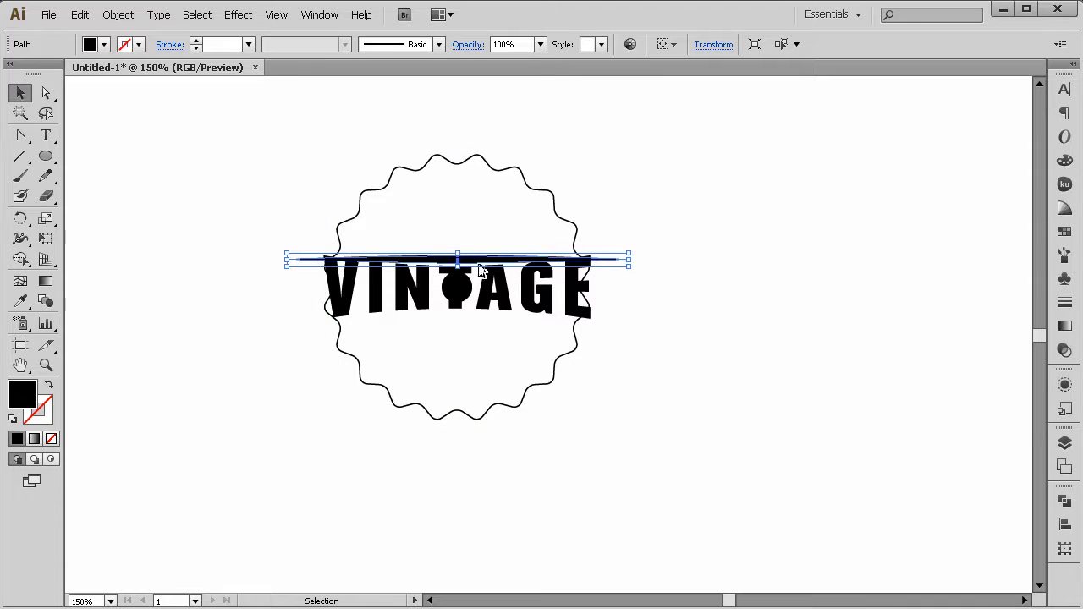
key("Up")
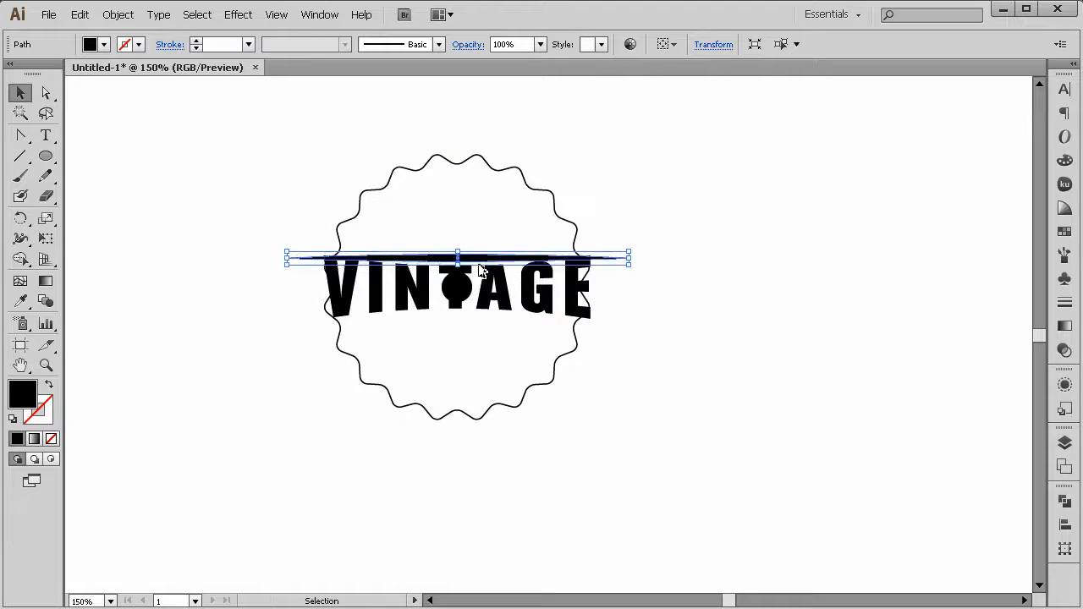
Apply a horizontal Arc warp with a -12% bend to the tapered line
left_click(238, 17)
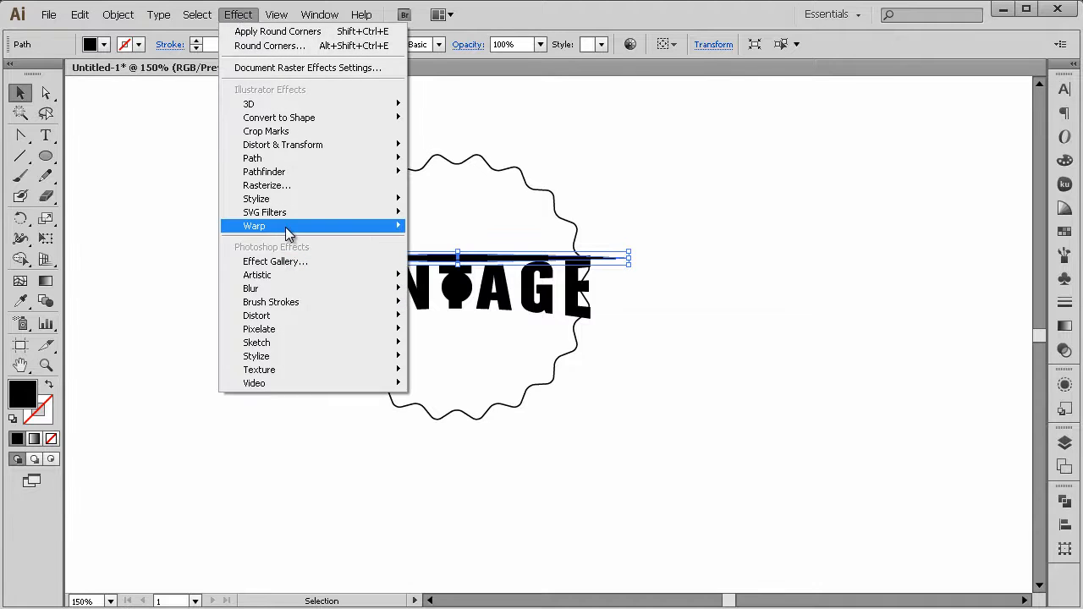
mouse_move(286, 227)
left_click(440, 226)
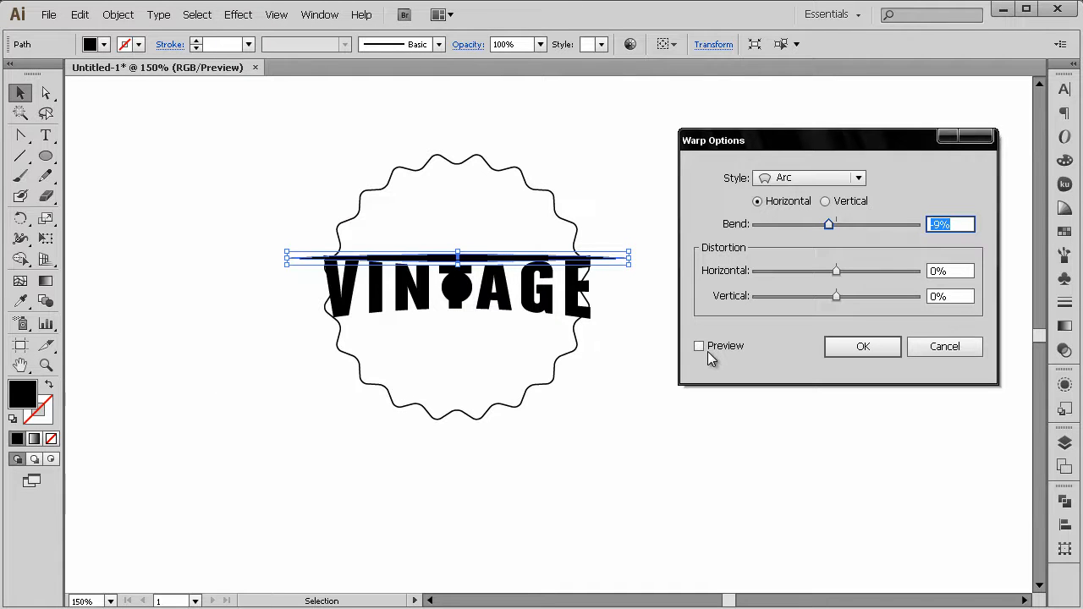
left_click(733, 351)
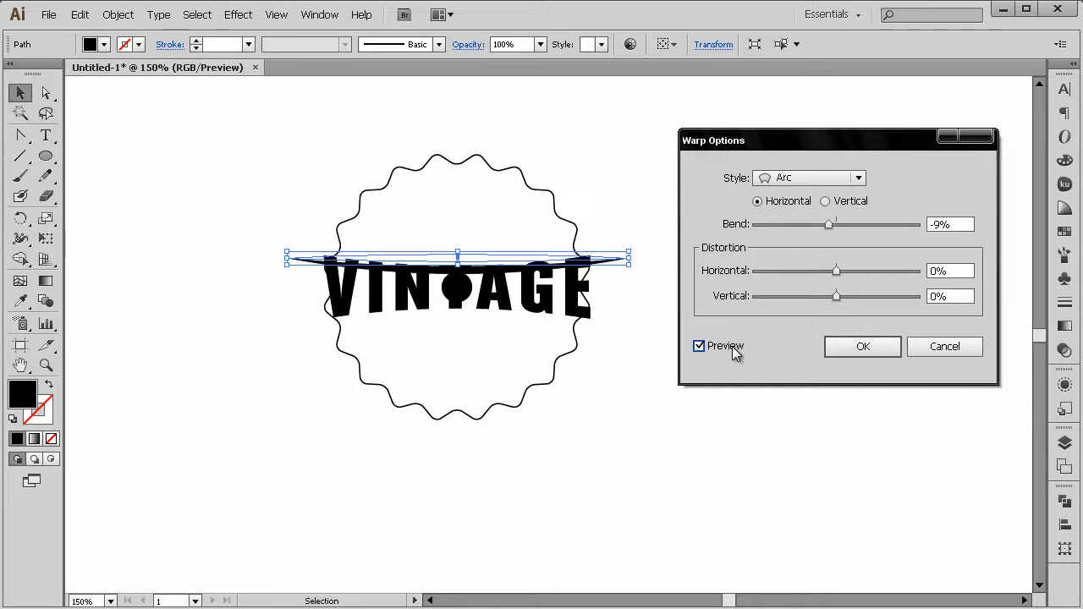
double_click(954, 224)
key("Up")
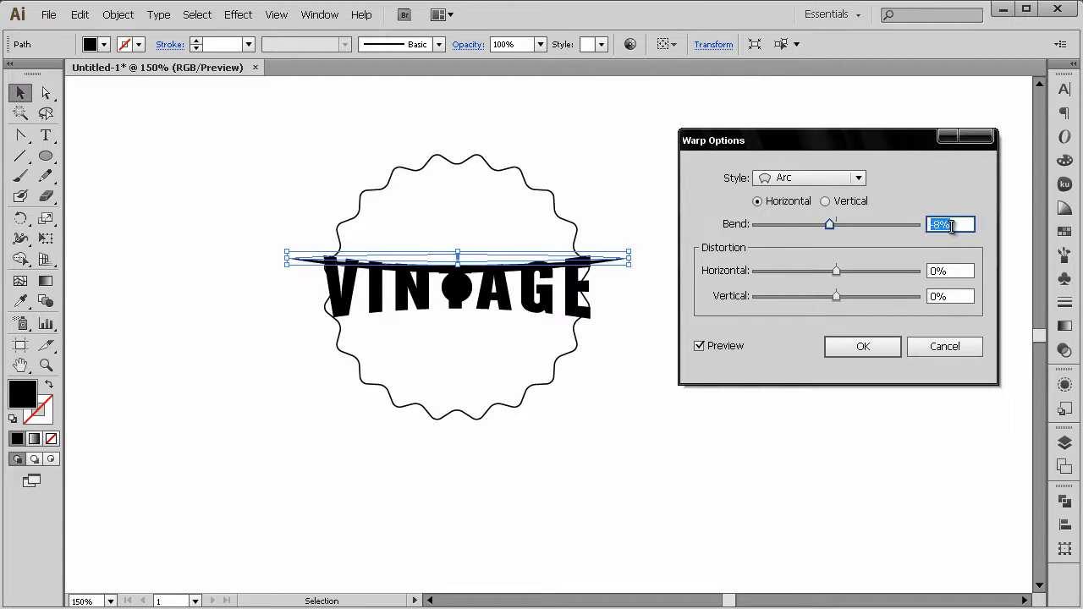
key("Down")
key("Down")
key("Down")
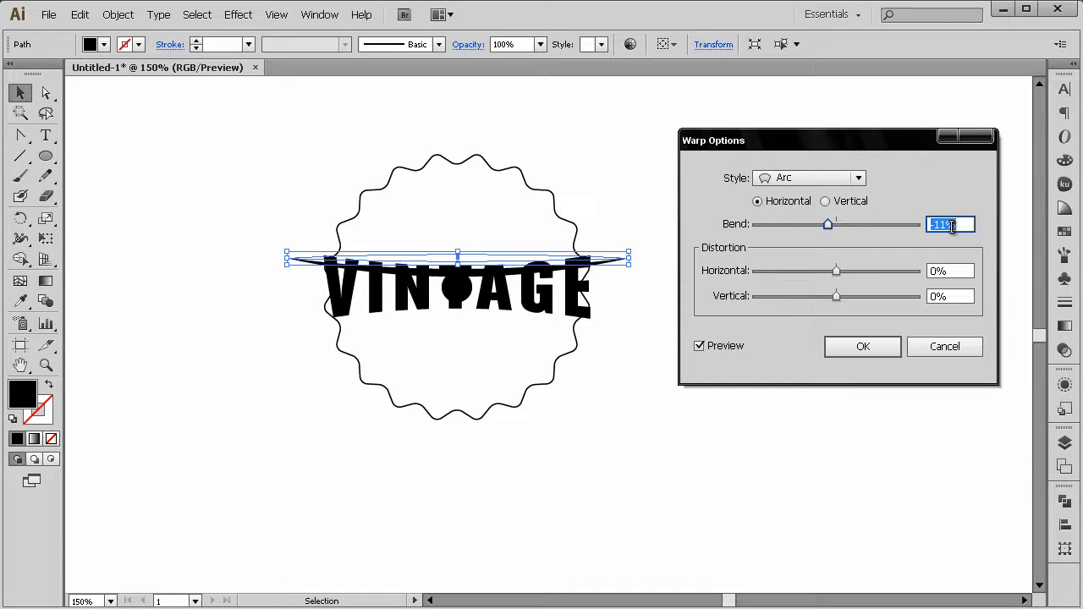
key("Down")
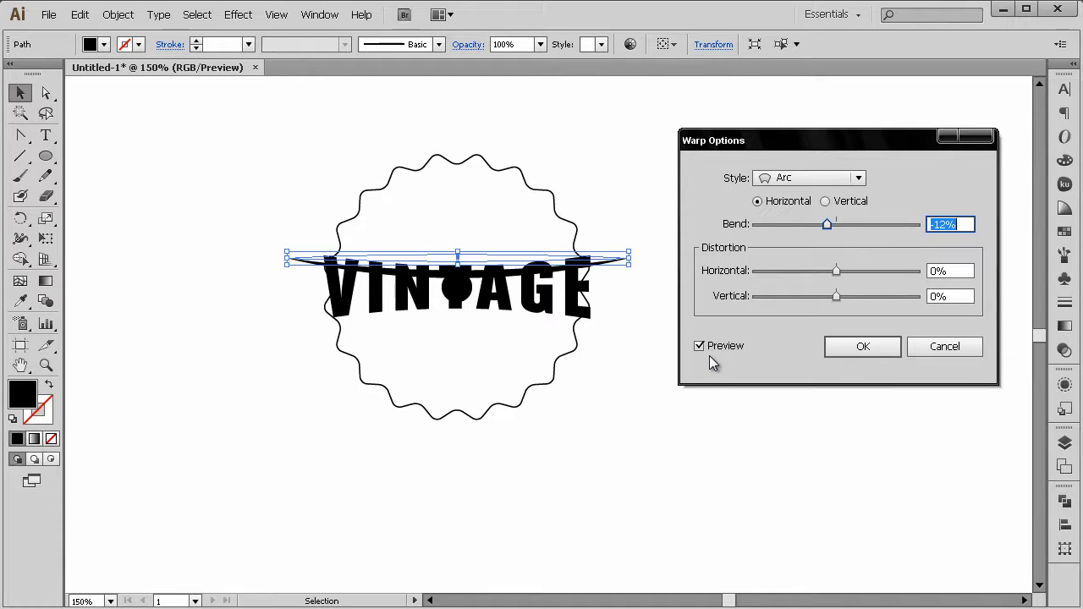
left_click(859, 351)
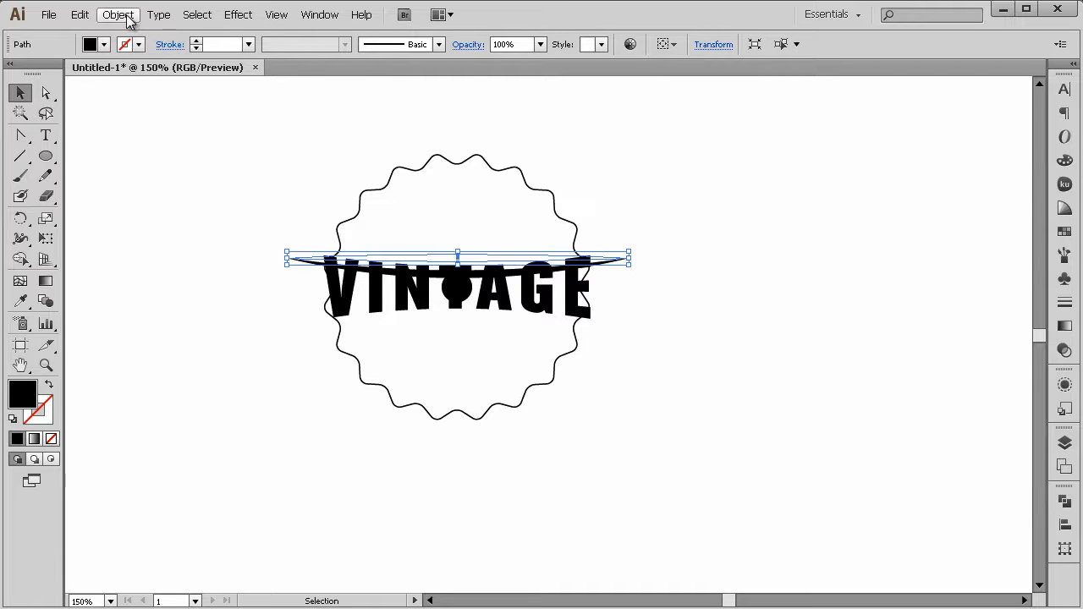
Expand the appearance of the warped line and deselect it
left_click(118, 16)
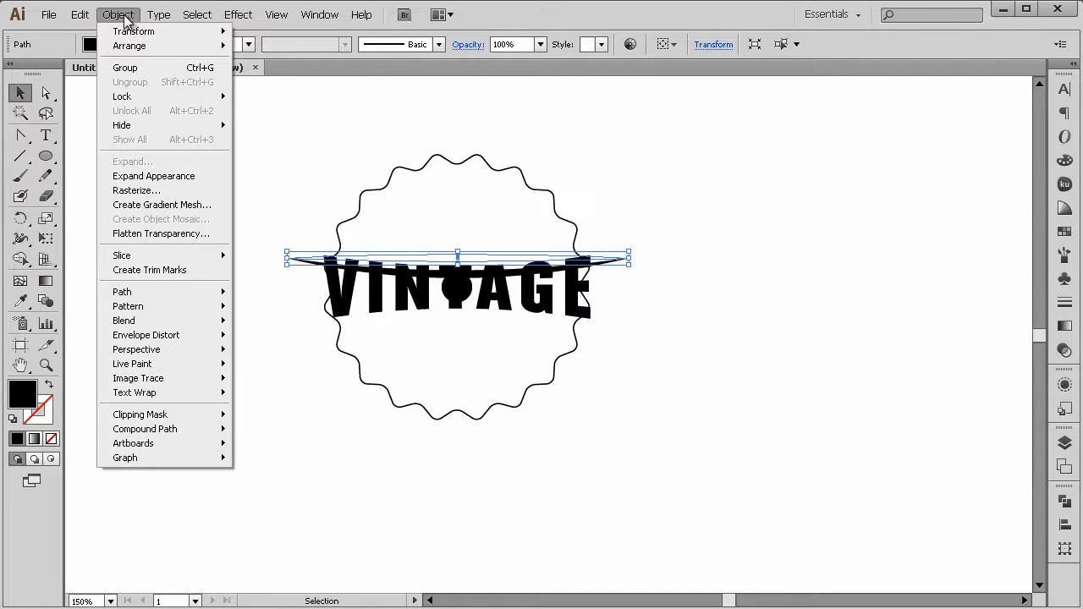
left_click(154, 177)
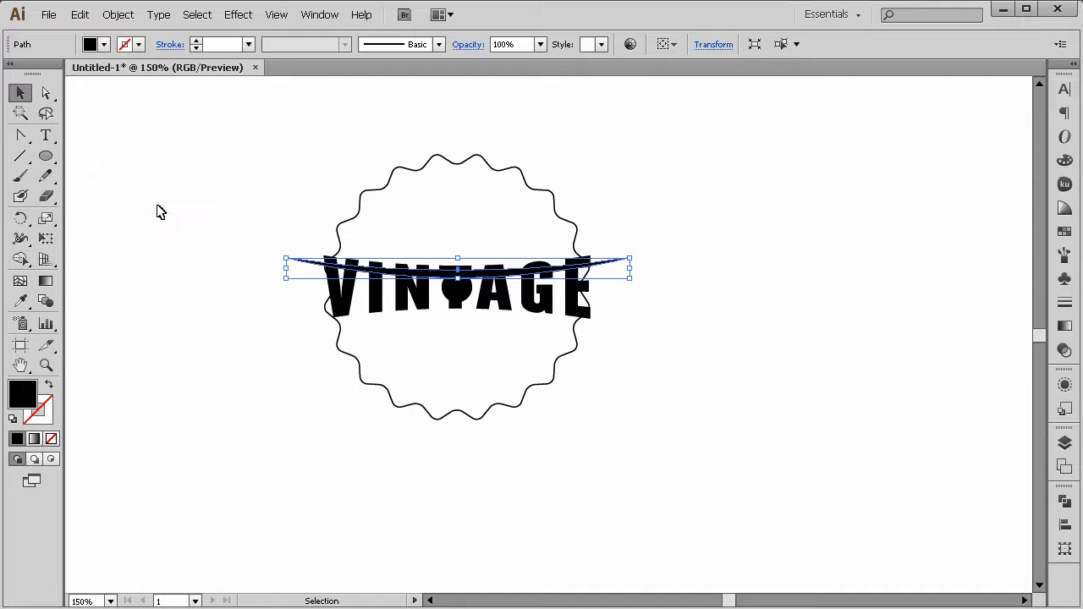
left_click(160, 212)
Swap the star's stroke and fill back to a solid black fill without a stroke
left_click(46, 364)
left_click(519, 293)
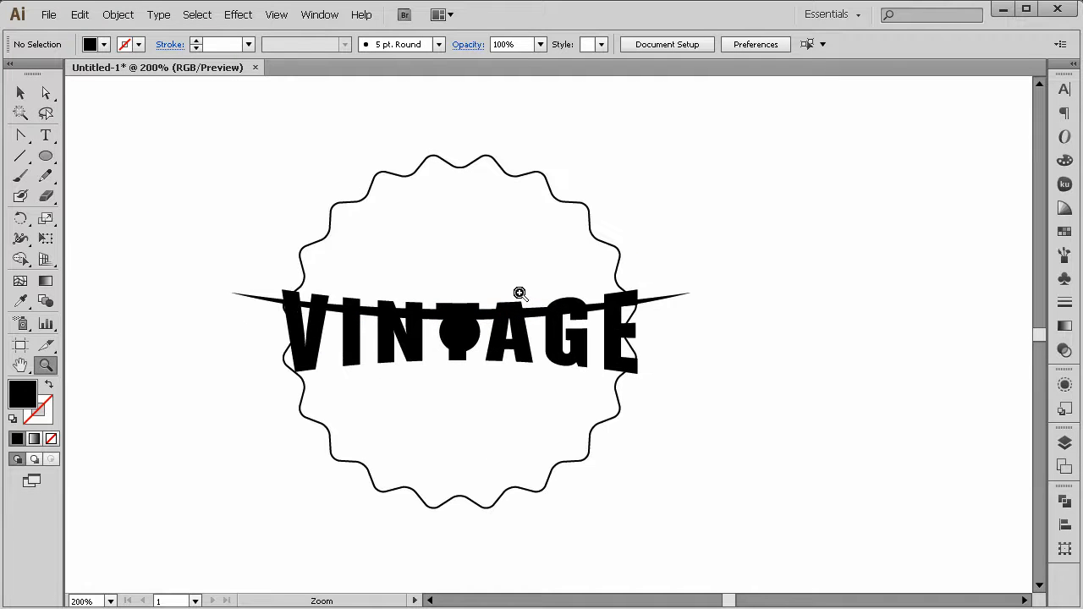
left_click(20, 92)
left_click_drag(264, 118, 503, 232)
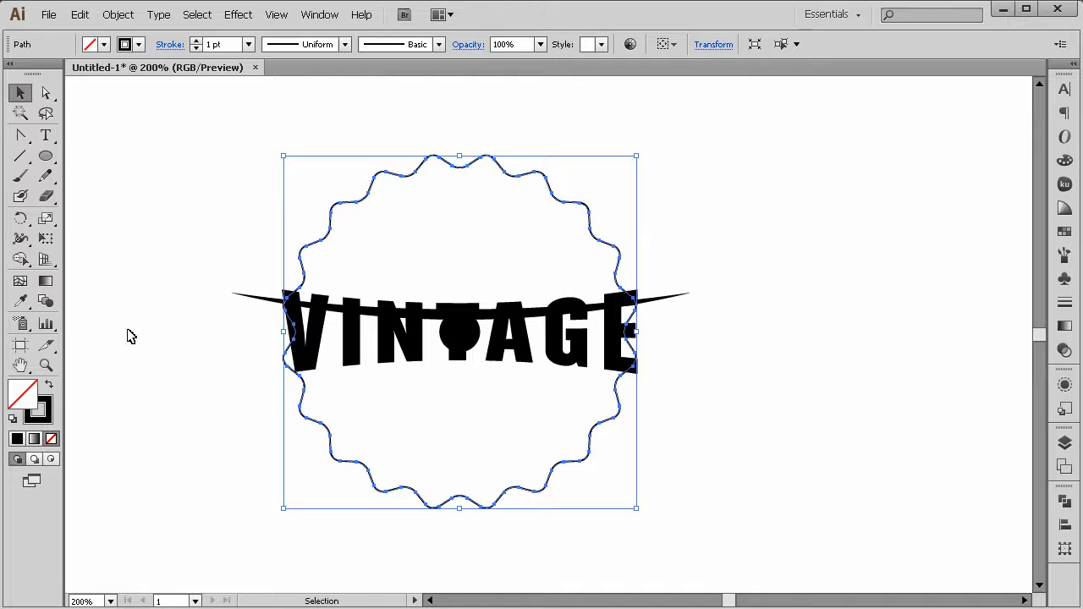
left_click_drag(280, 182, 418, 227)
left_click(48, 385)
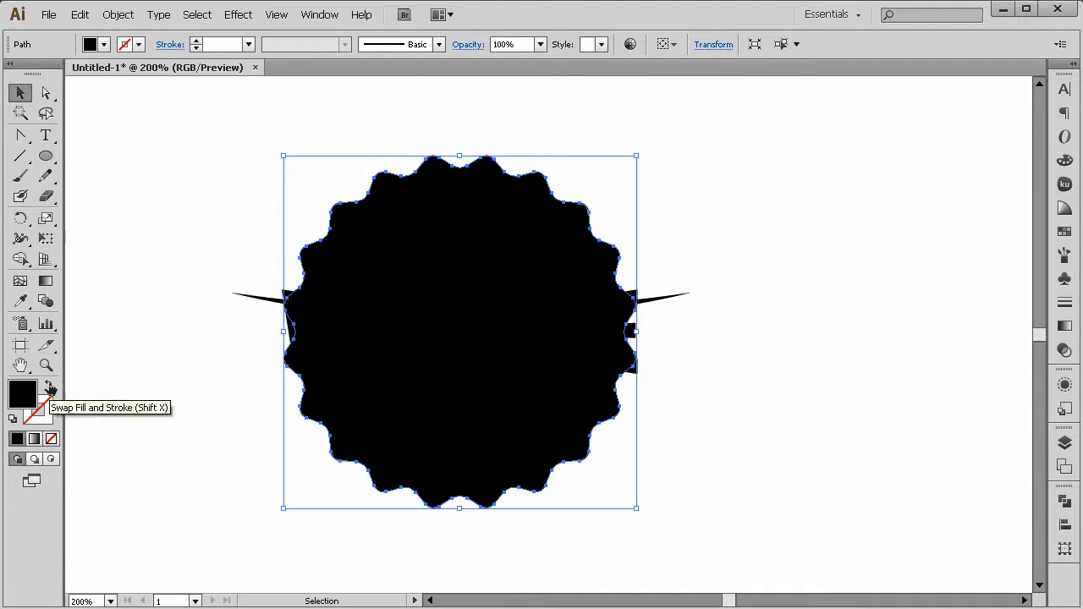
left_click(213, 403)
Nudge the curved line up above VINTAGE and narrow it from both ends to slightly wider than the word
left_click(257, 299)
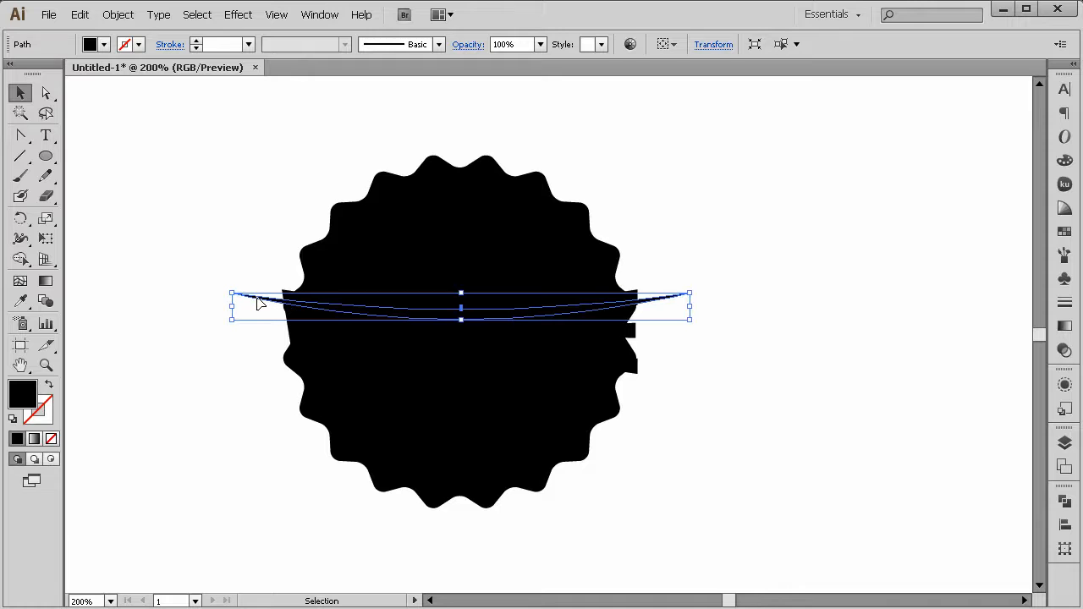
key("Up")
key("Up")
key("Up")
key("Up")
key("Up")
key("Up")
key("Up")
key("Up")
key("Up")
key("Up")
key("Up")
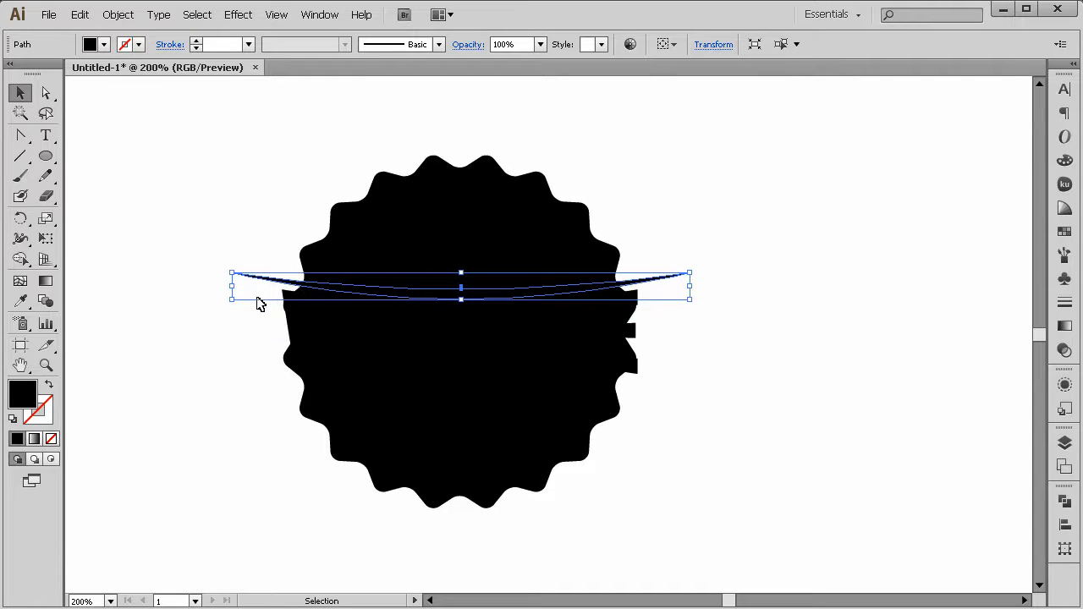
key("Down")
left_click_drag(689, 297, 682, 300)
left_click(733, 302)
In Outline view, lower the curved line onto the small circle and centre it horizontally on the circle's centre mark
key("ctrl+y")
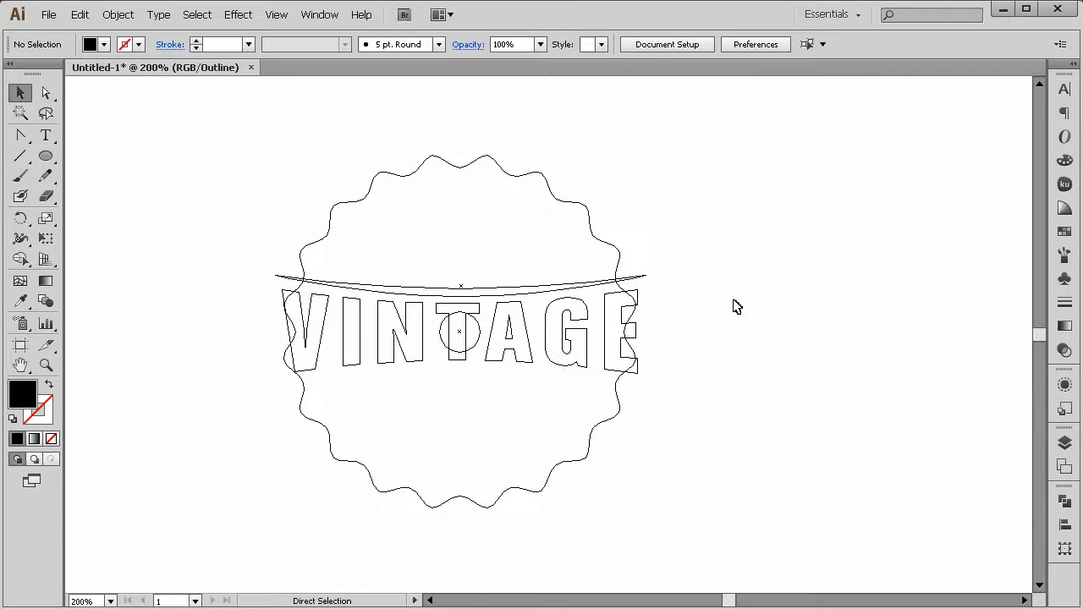
left_click(557, 289)
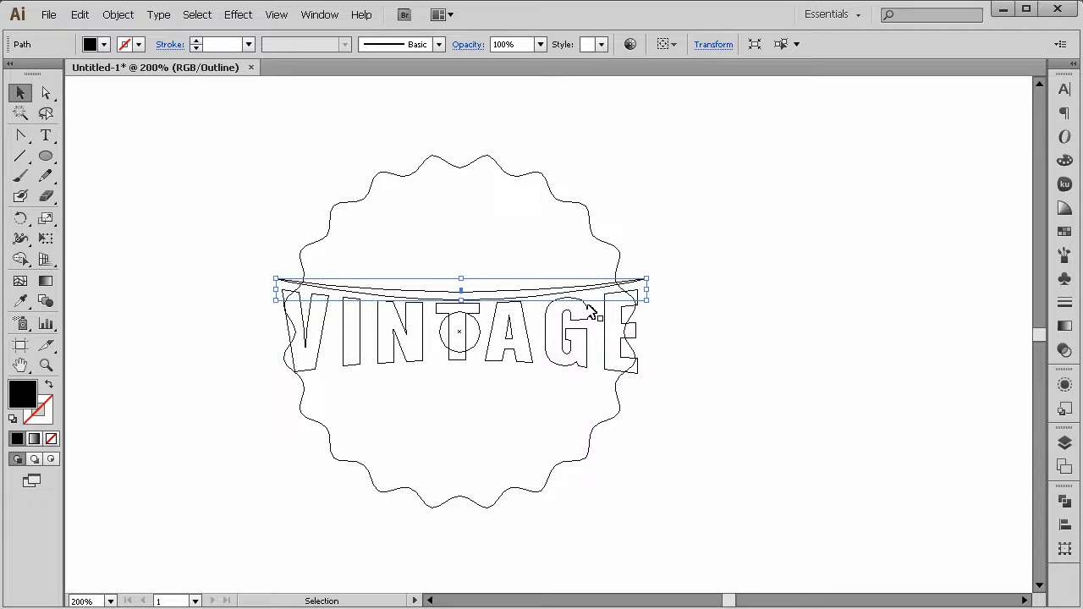
key("shift+Down")
key("shift+Down")
key("shift+Down")
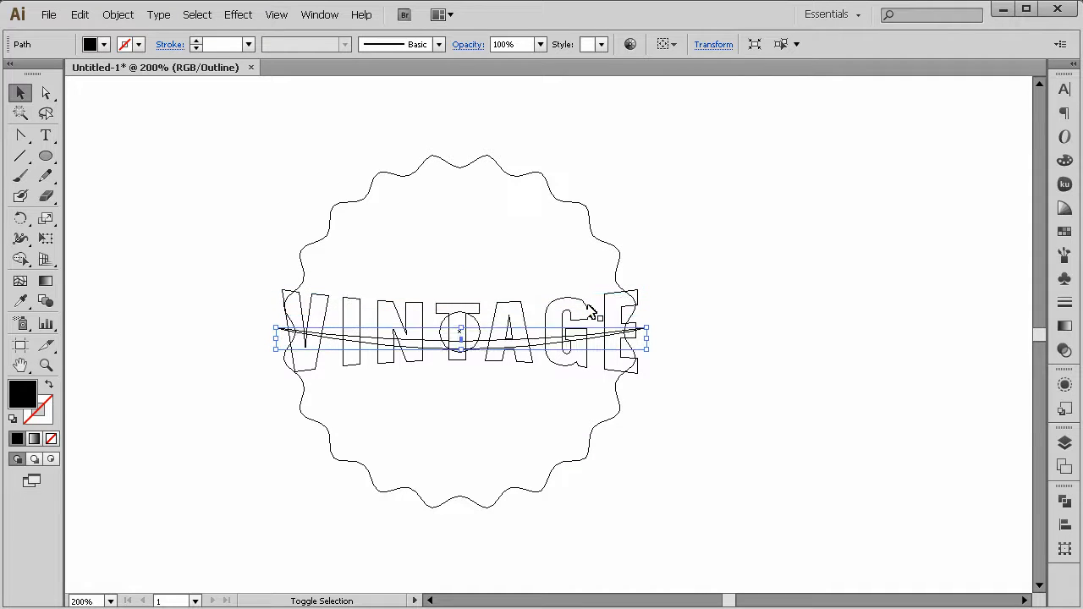
key("Up")
key("Left")
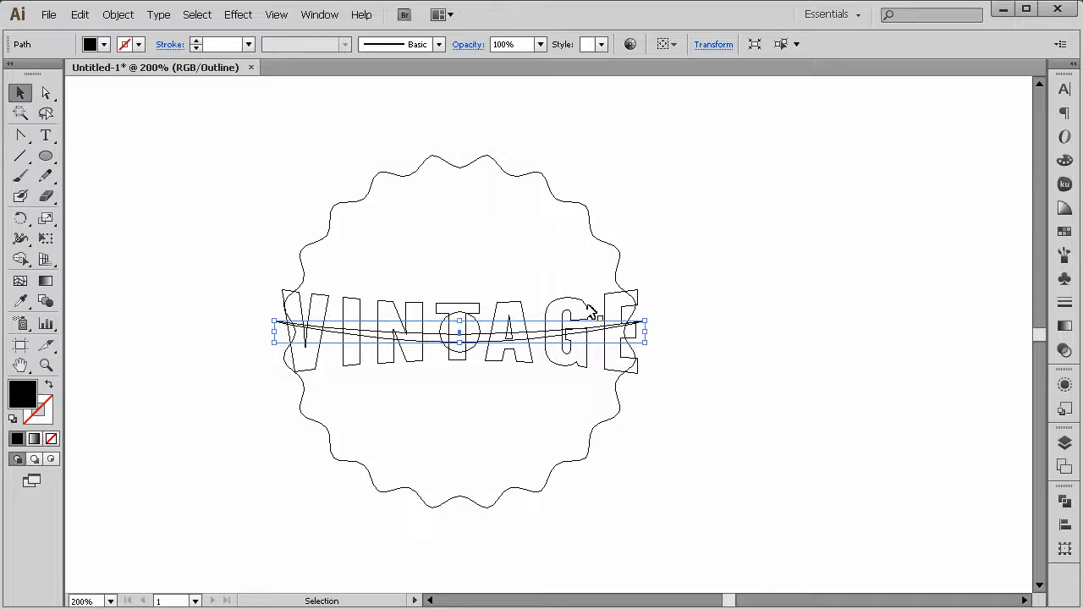
Raise the centred curved line to just above the letters of VINTAGE and return to Preview mode
key("shift+Up")
key("shift+Up")
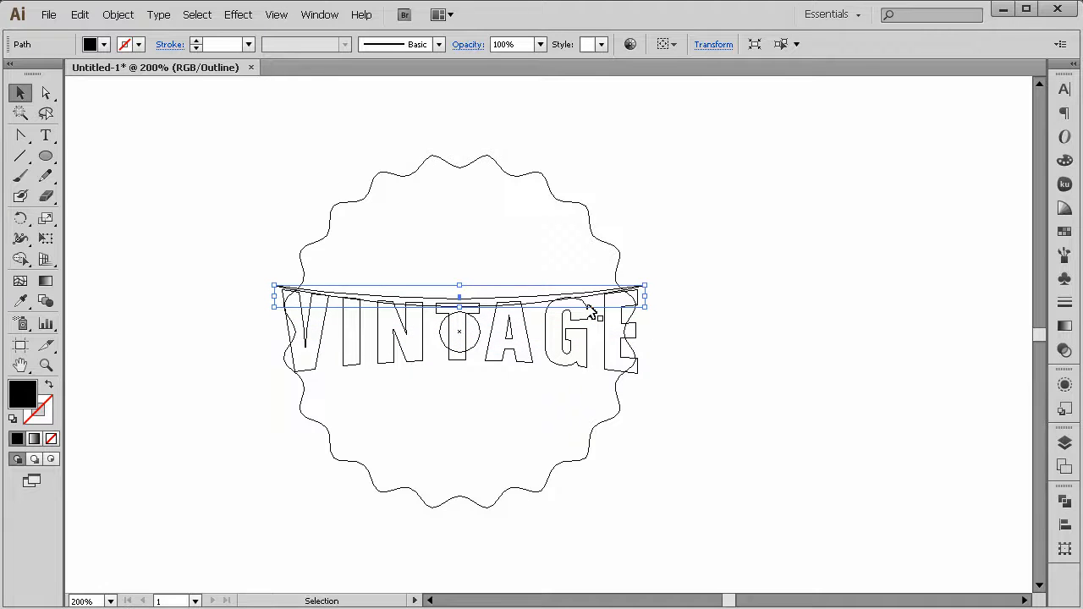
key("Up")
key("Up")
key("Up")
key("Up")
key("Up")
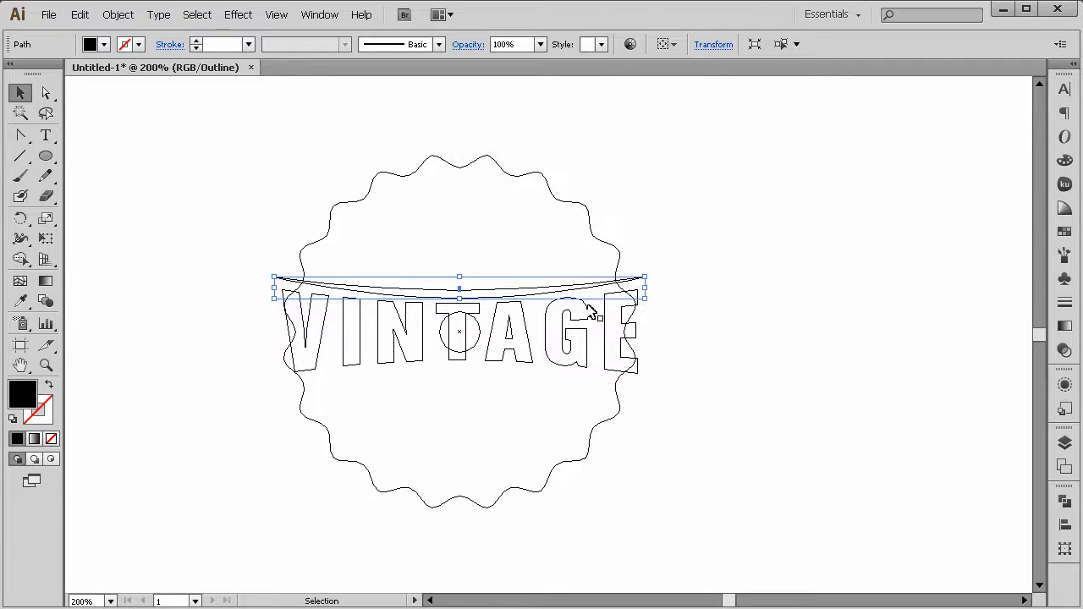
key("Up")
key("Up")
key("Down")
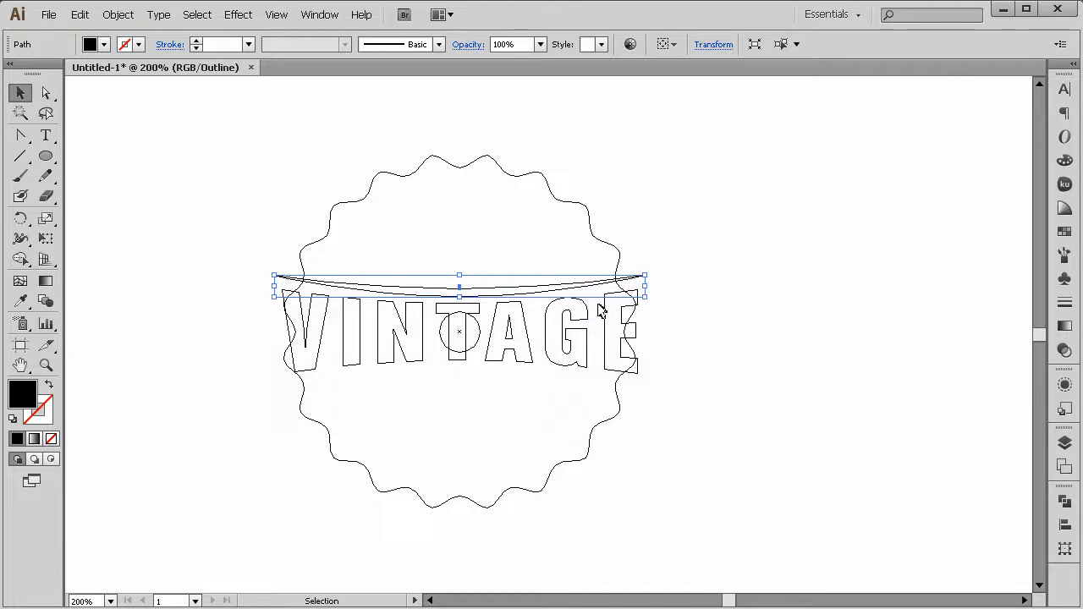
left_click(687, 311)
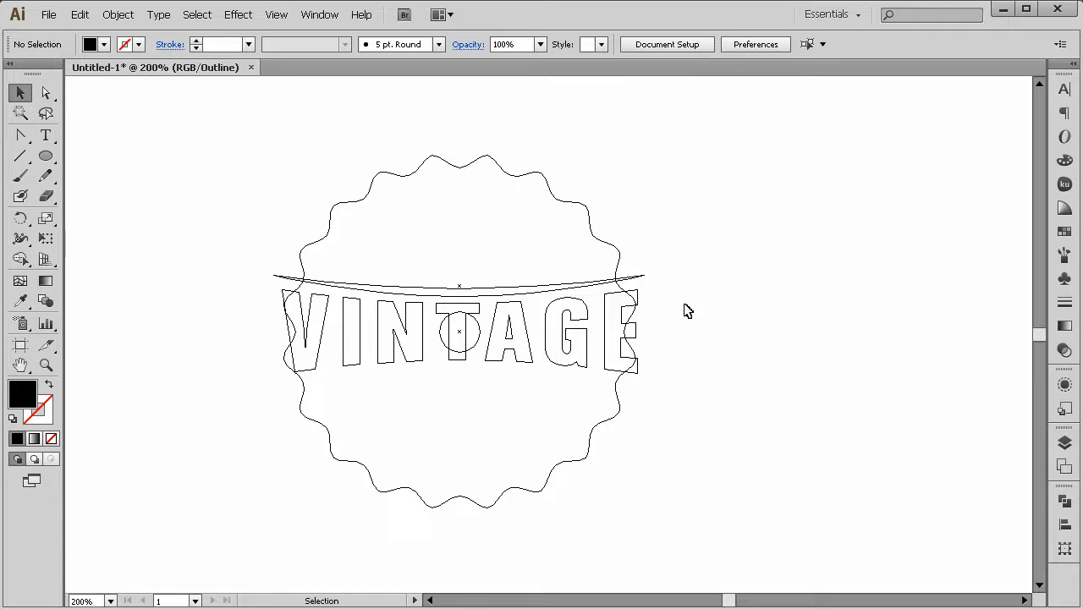
key("ctrl+y")
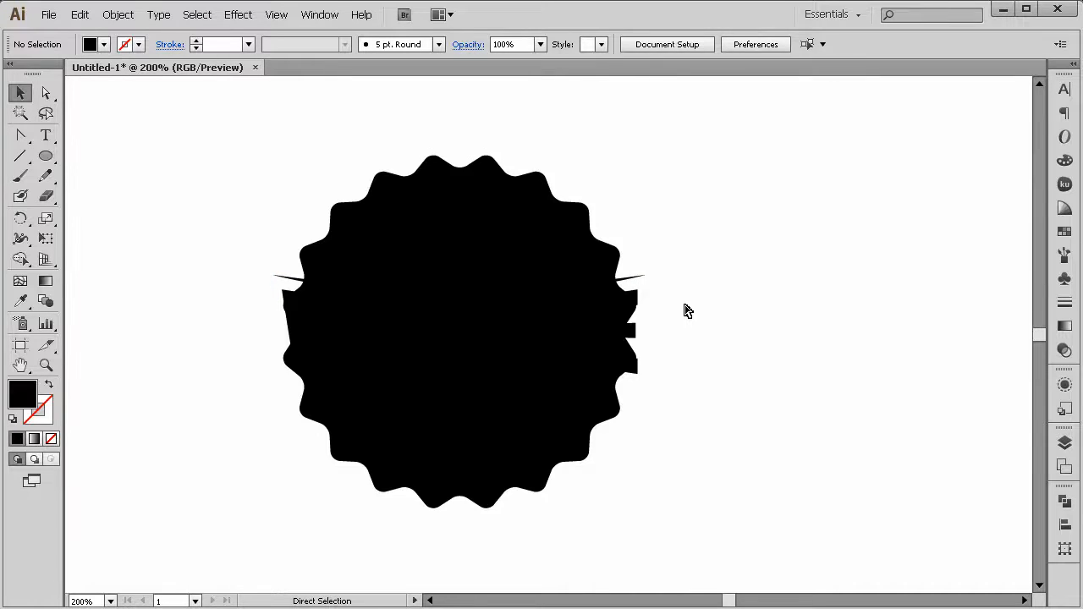
Divide the star along the curved line using the Pathfinder Divide operation
left_click_drag(682, 179, 496, 278)
left_click(695, 258)
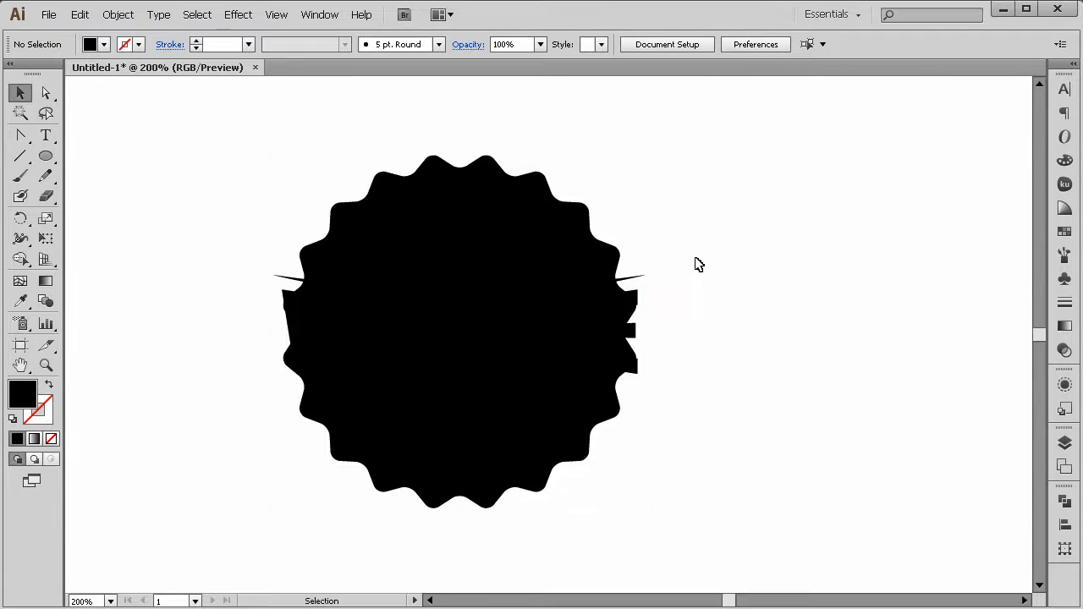
left_click(636, 280)
left_click(534, 237, "shift")
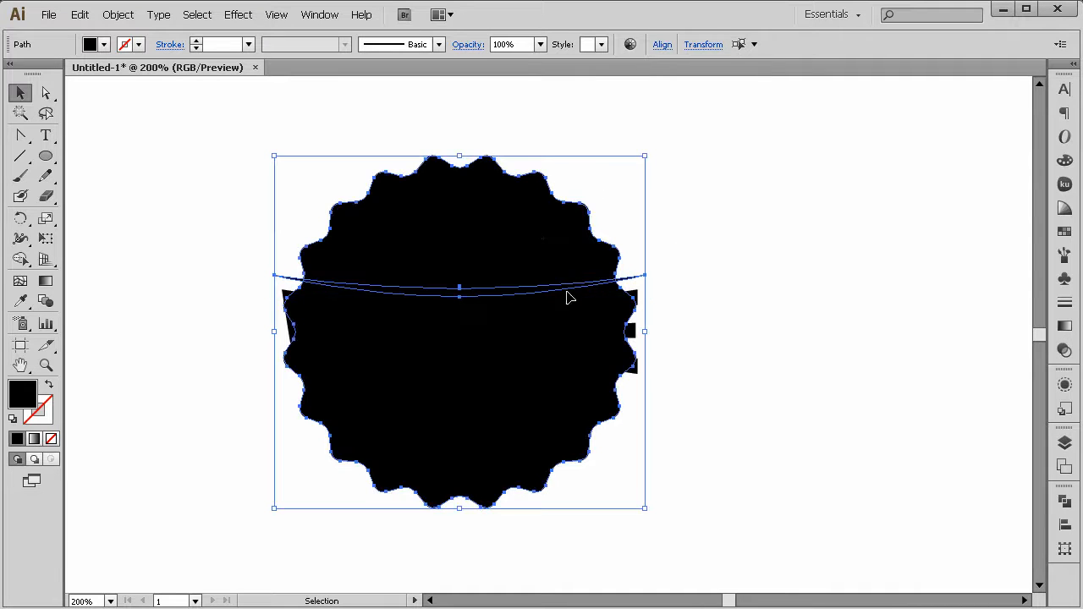
left_click(1064, 498)
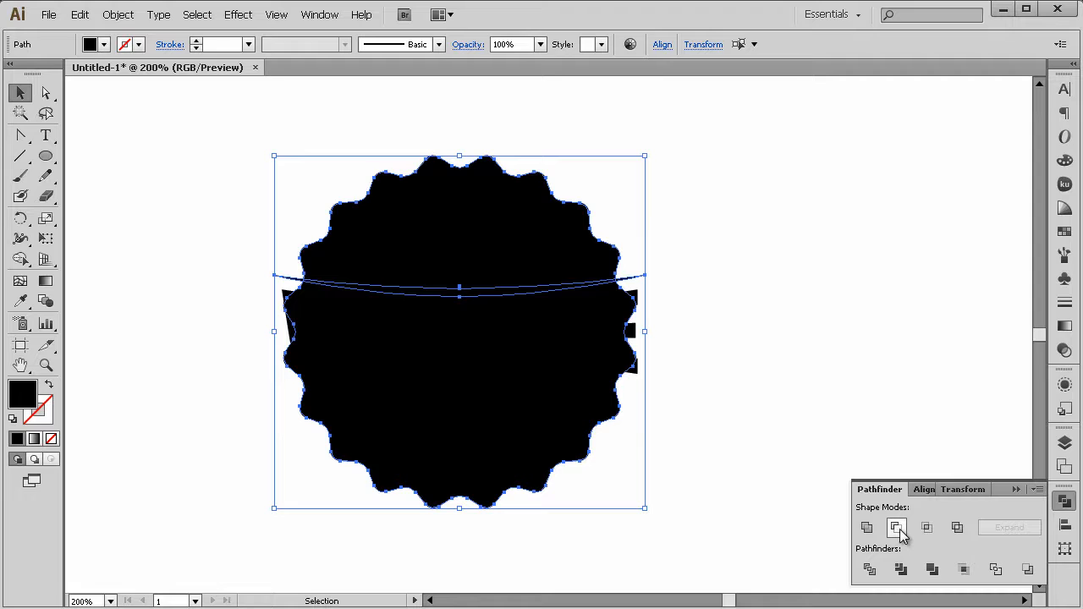
left_click(868, 570)
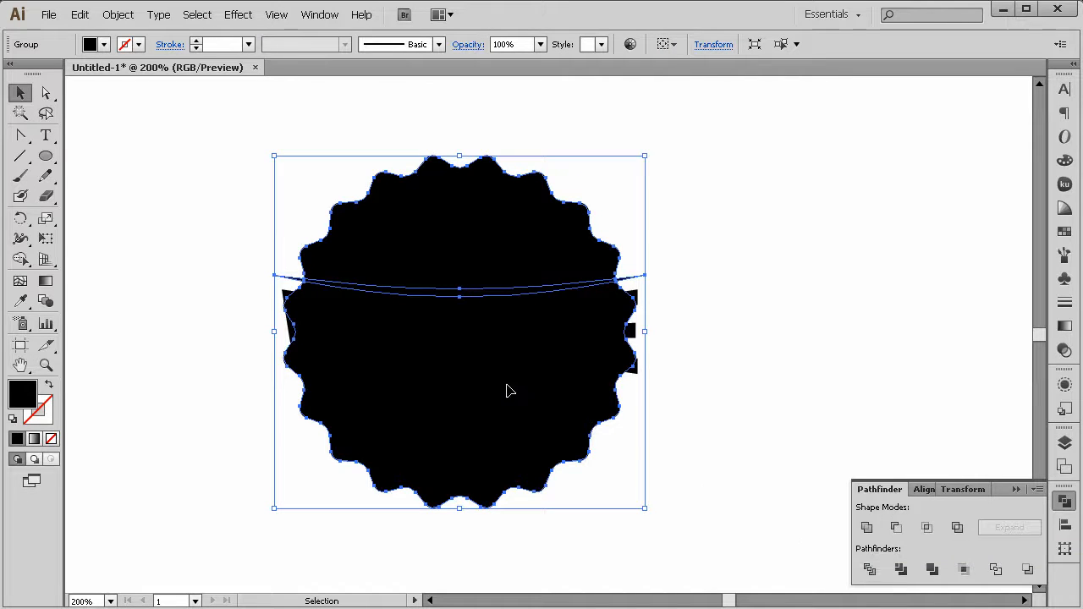
Ungroup the divided shapes and delete the part of the star below the curved line
right_click(457, 360)
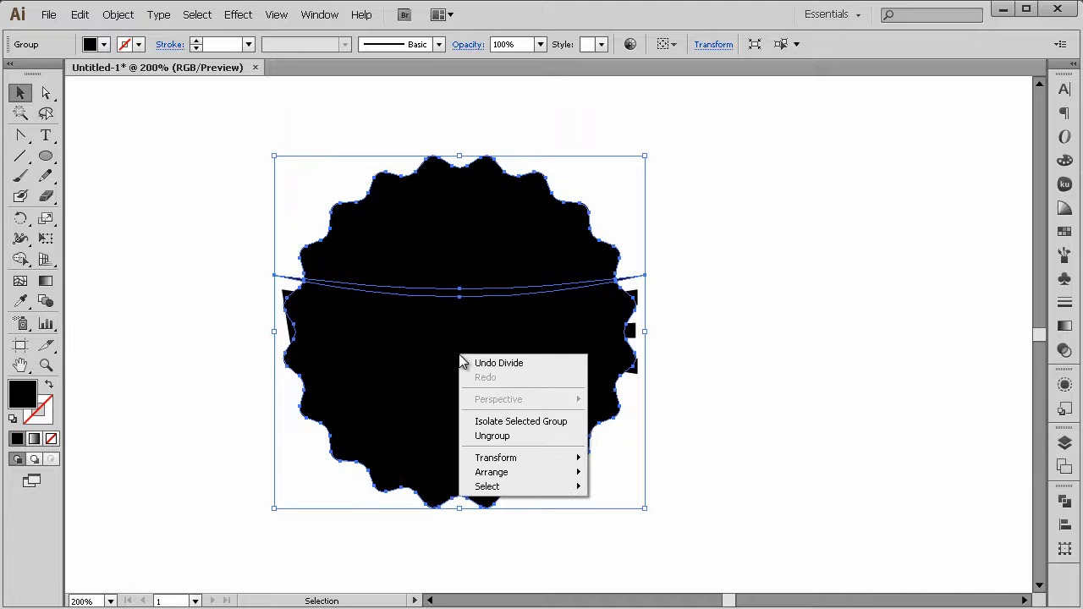
left_click(489, 435)
right_click(470, 403)
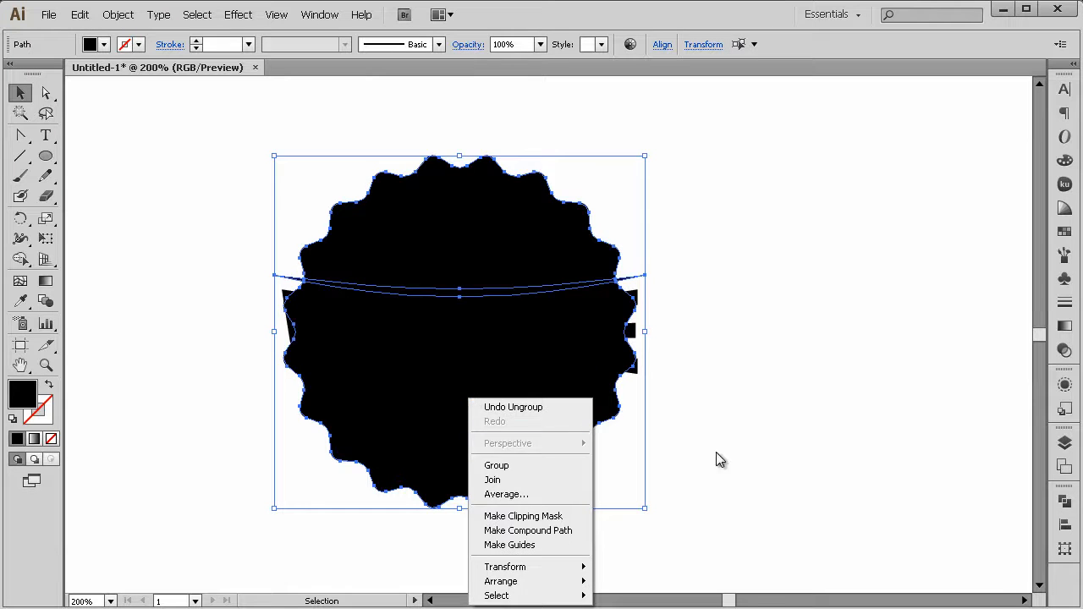
left_click(716, 455)
left_click(453, 387)
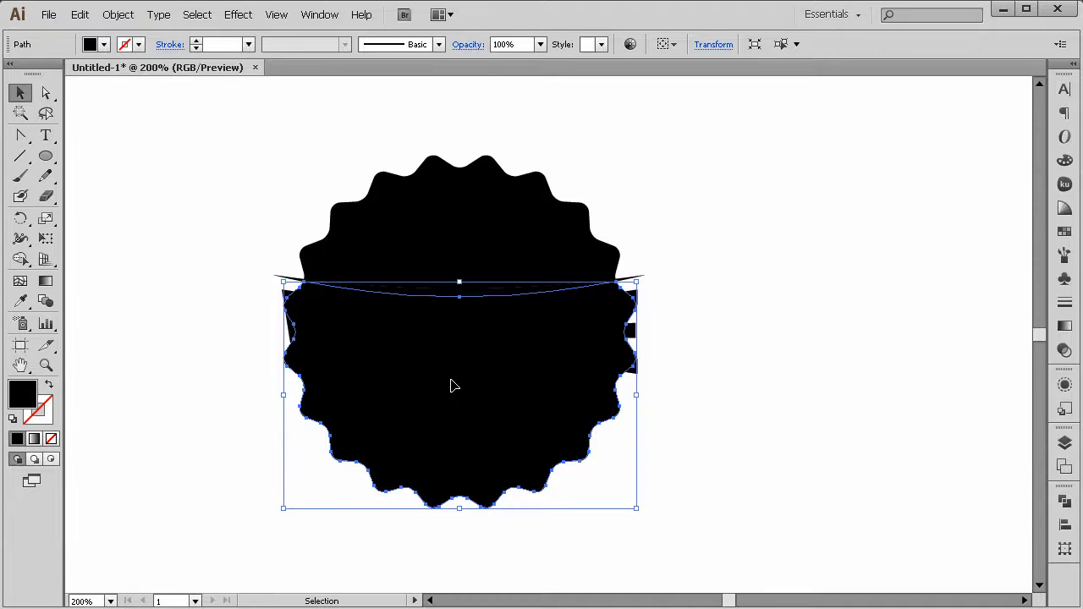
key("Delete")
left_click(46, 365)
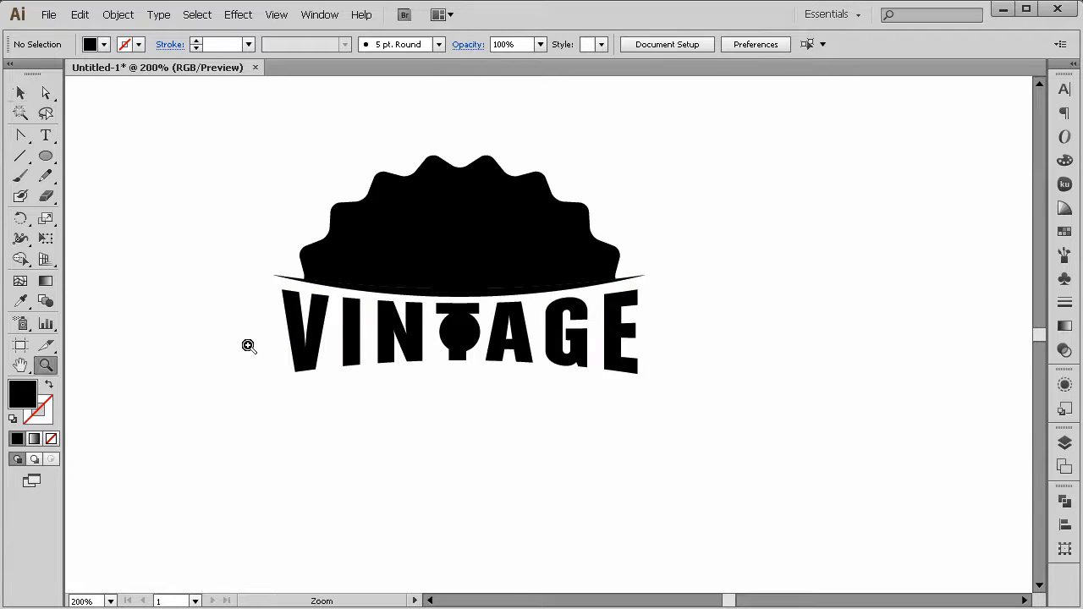
left_click(389, 293)
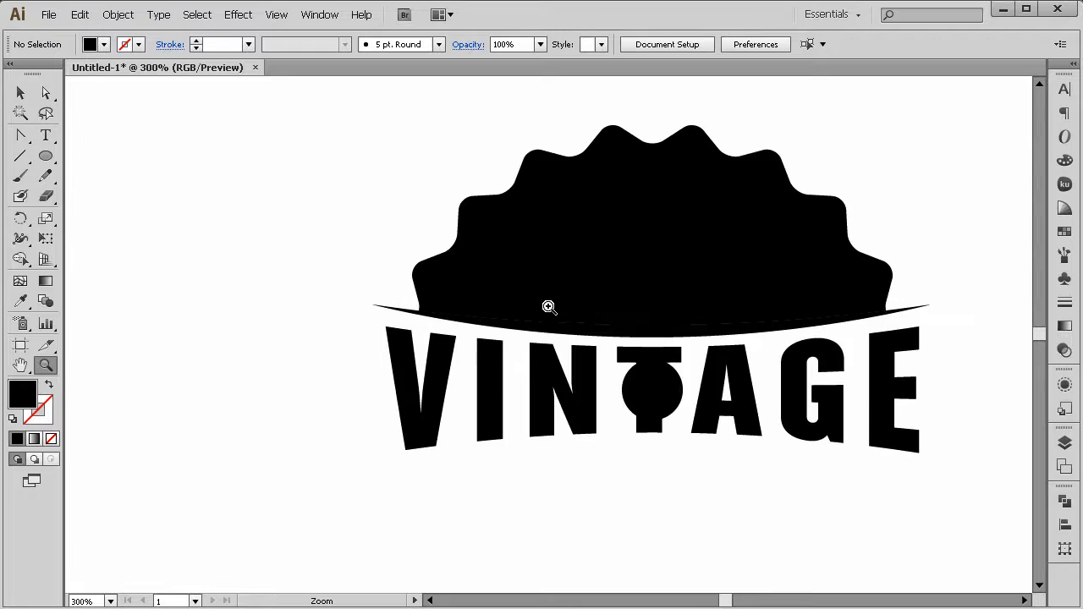
Select all three pieces of the divided curved line above VINTAGE and merge them with the Pathfinder Unite operation
left_click(583, 310)
left_click(20, 93)
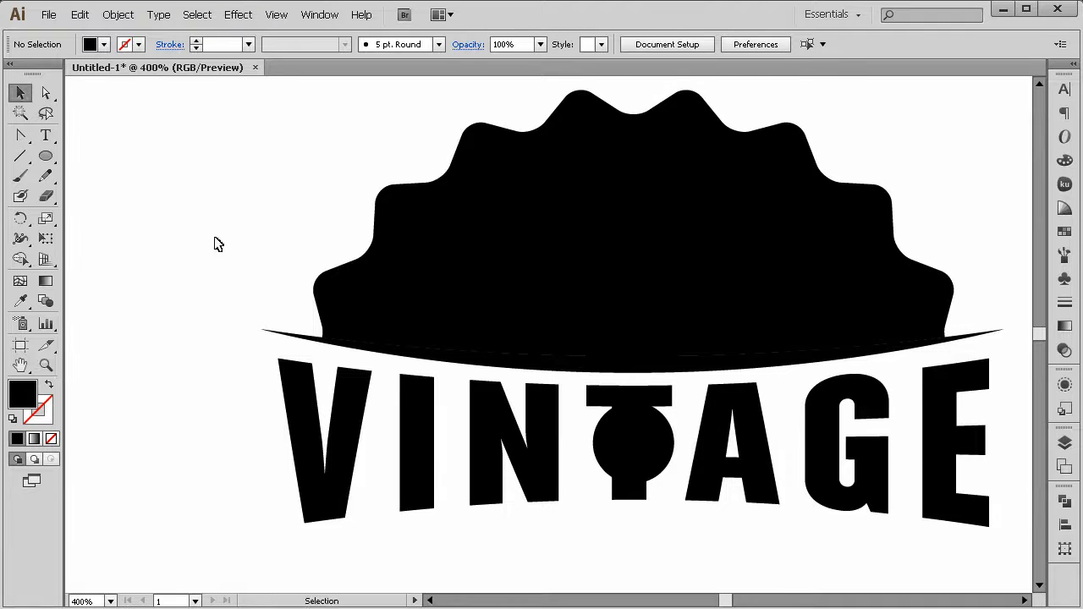
left_click_drag(161, 199, 456, 352)
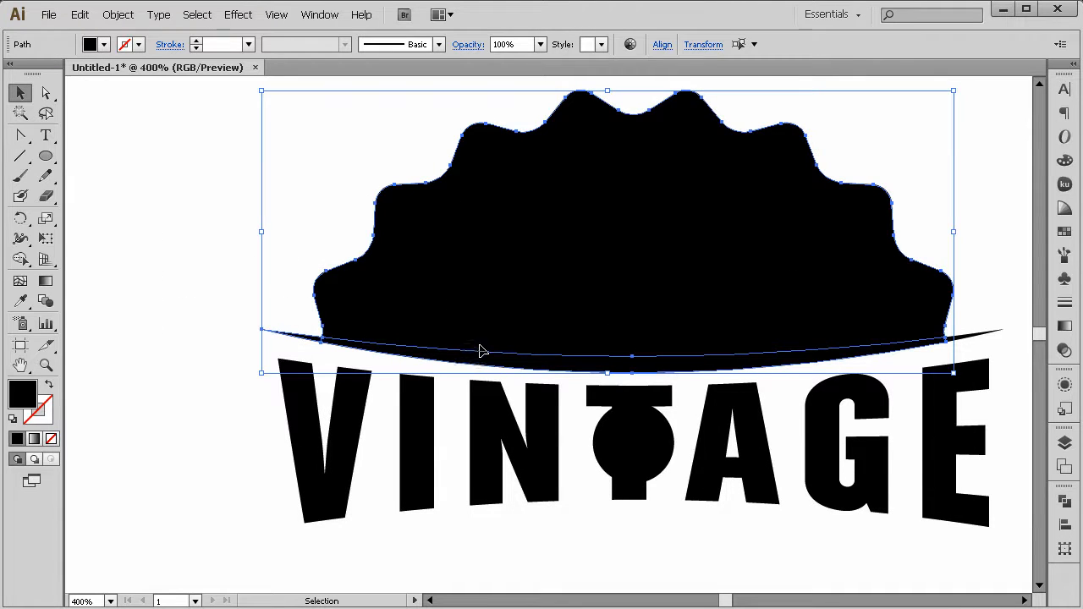
left_click(192, 259)
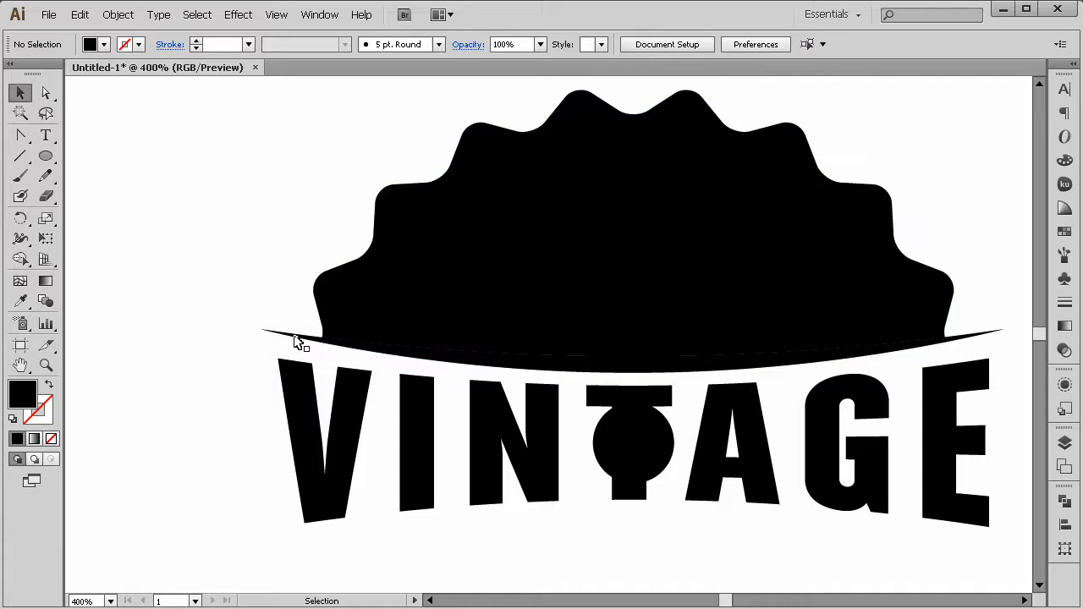
left_click(301, 342)
left_click(394, 358, "shift")
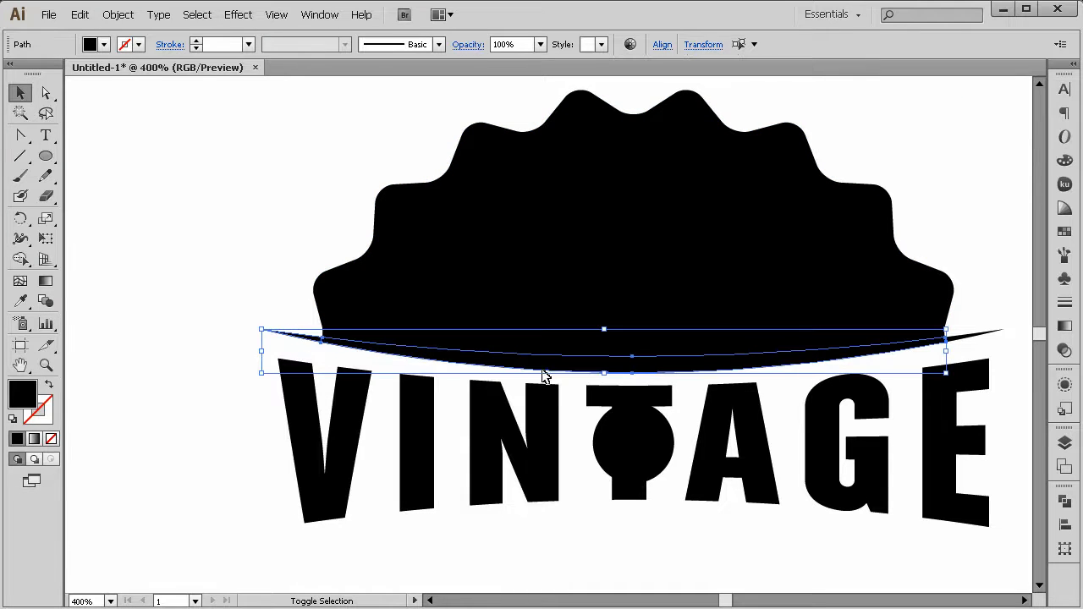
left_click(986, 340, "shift")
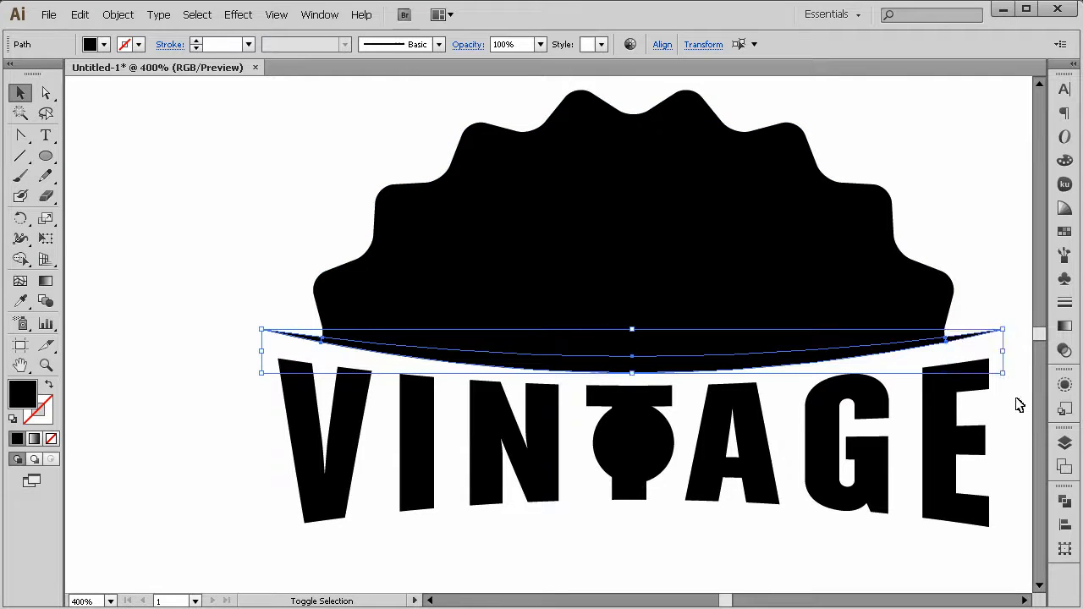
left_click(1063, 498)
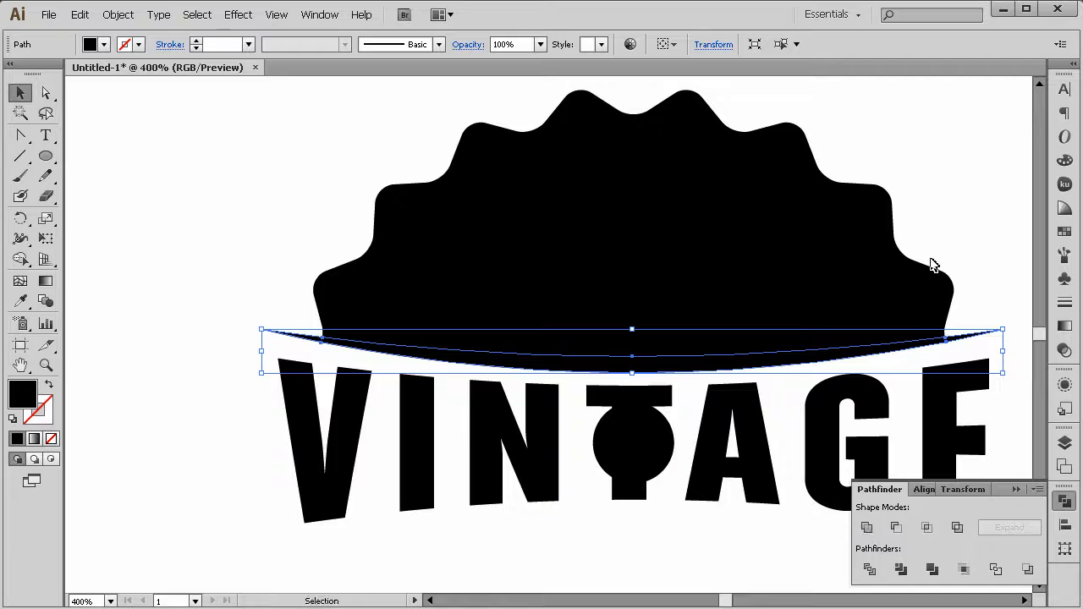
Move the united curved line slightly down to check that it is one piece, and undo the move
left_click(948, 227)
left_click(900, 353)
left_click_drag(889, 347, 888, 367)
key("ctrl+z")
left_click(686, 238)
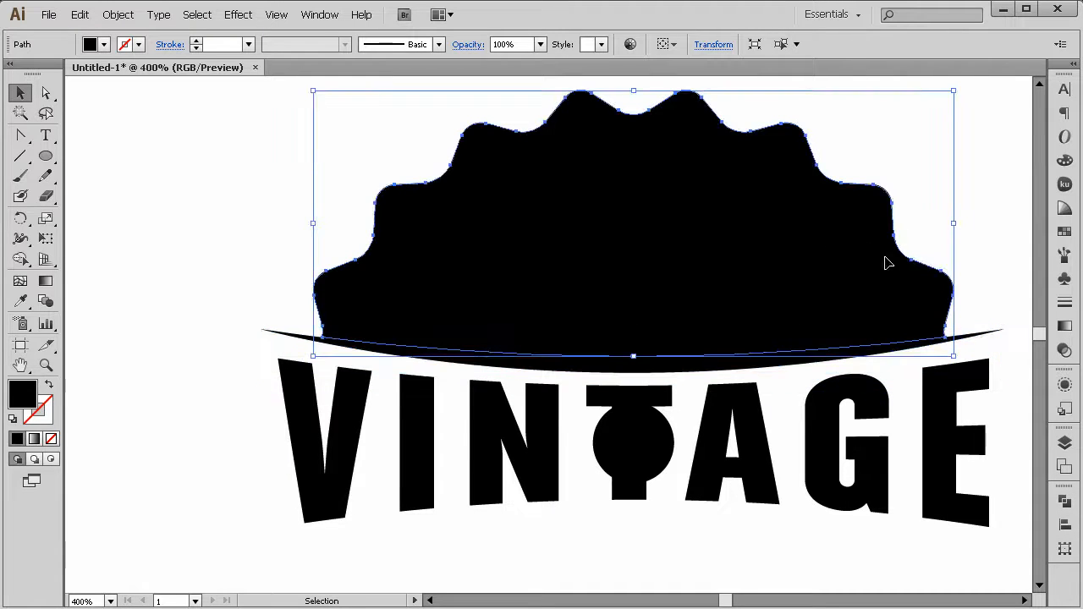
left_click(989, 177)
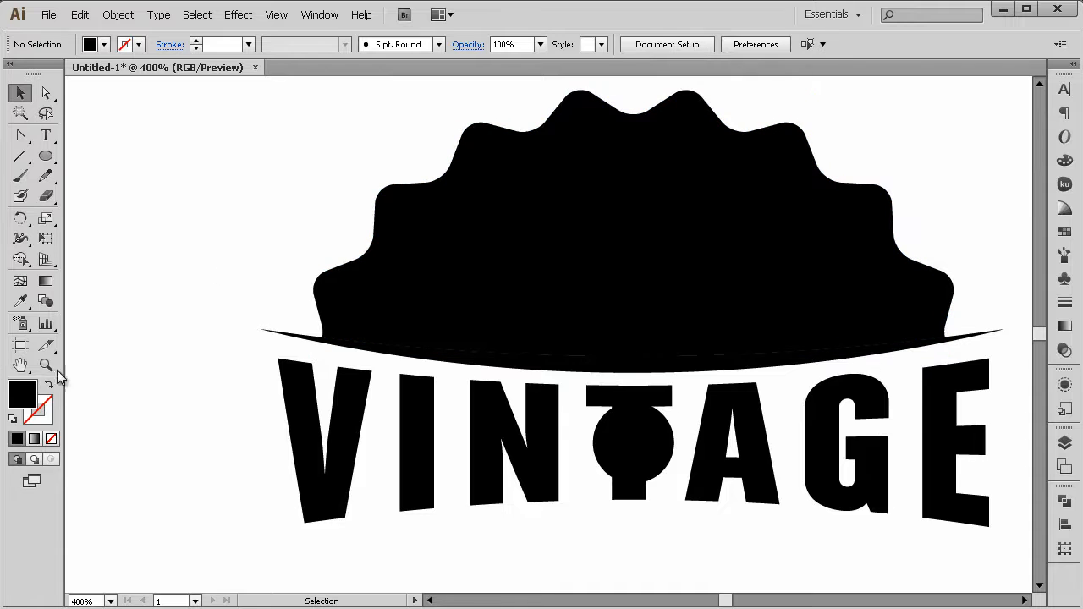
left_click(46, 364)
left_click(659, 337, "alt")
left_click(568, 344)
left_click(562, 335, "alt")
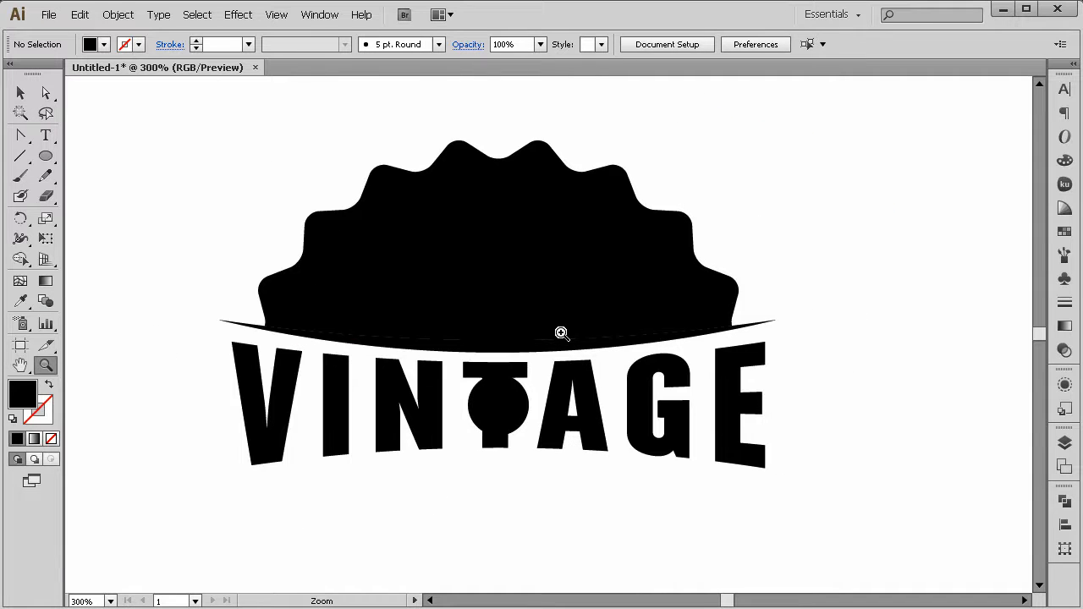
left_click(547, 306)
left_click(529, 390, "alt")
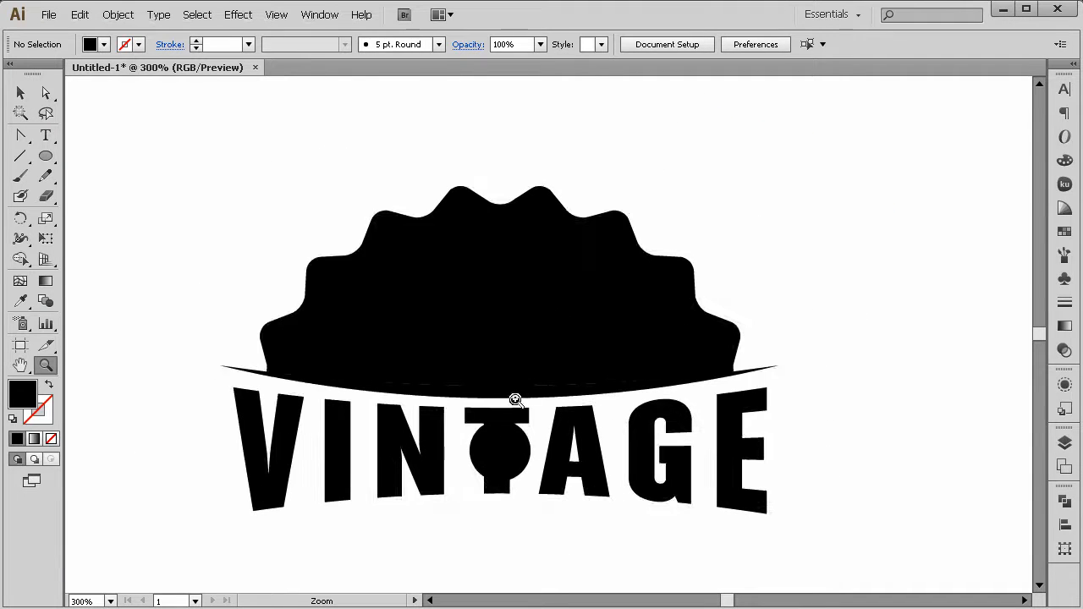
left_click(520, 314)
left_click(603, 355)
left_click(604, 354, "alt")
left_click(604, 354, "alt")
left_click(506, 334)
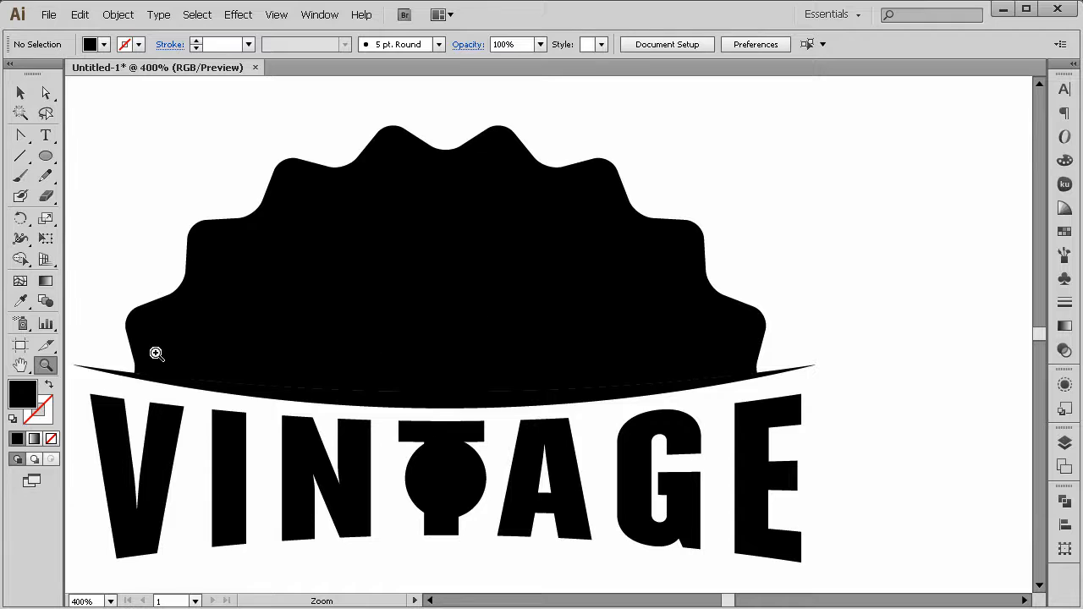
left_click(554, 381, "alt")
left_click(510, 315, "alt")
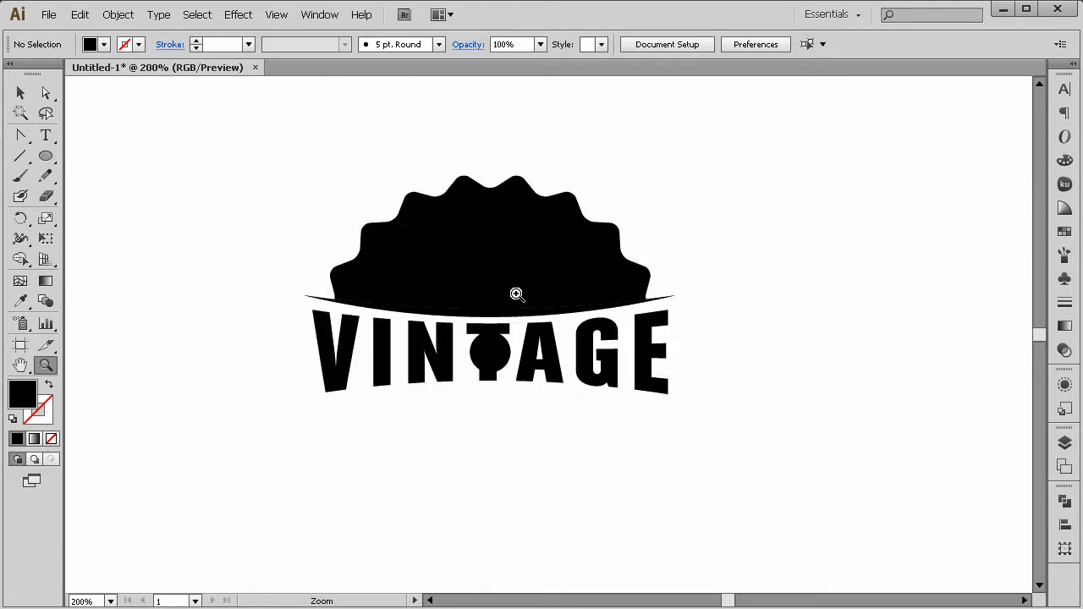
left_click(539, 298)
left_click(539, 297)
left_click(541, 321, "alt")
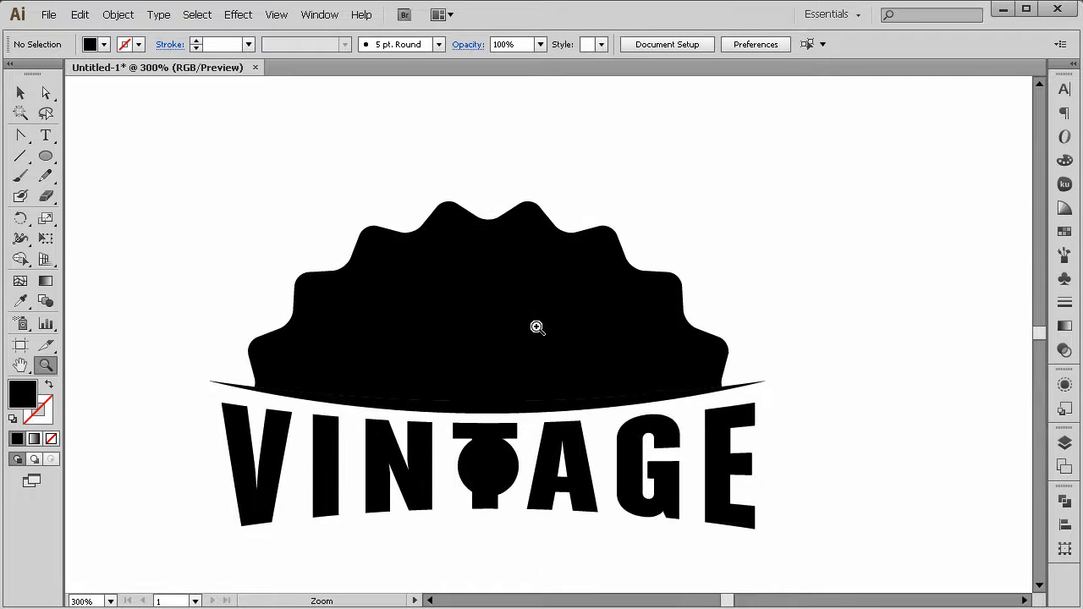
left_click(529, 354)
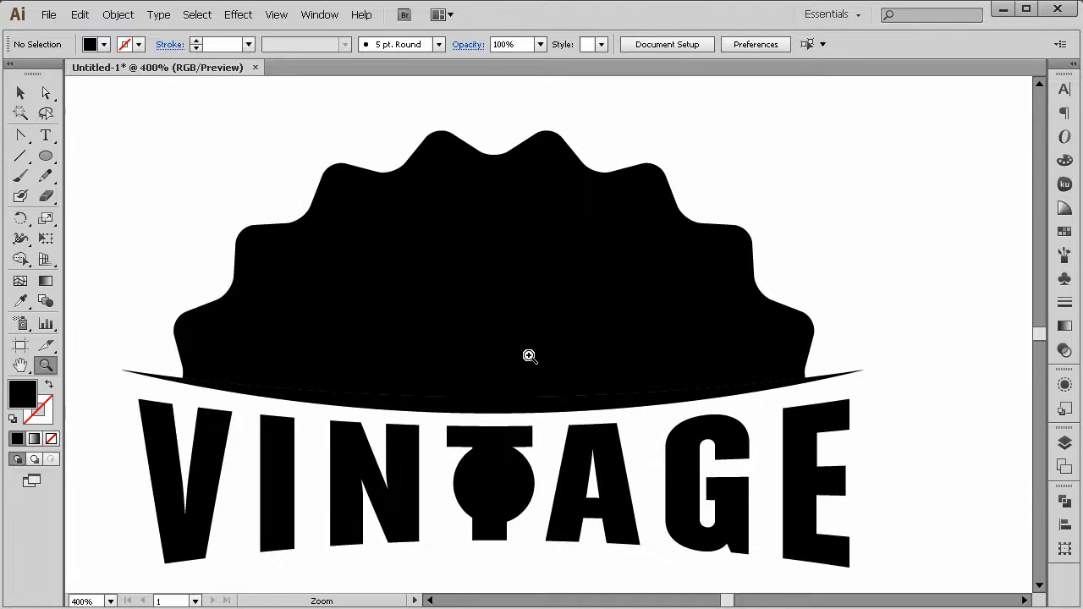
Copy the star half above the curved line and paste the copy in place
left_click(20, 93)
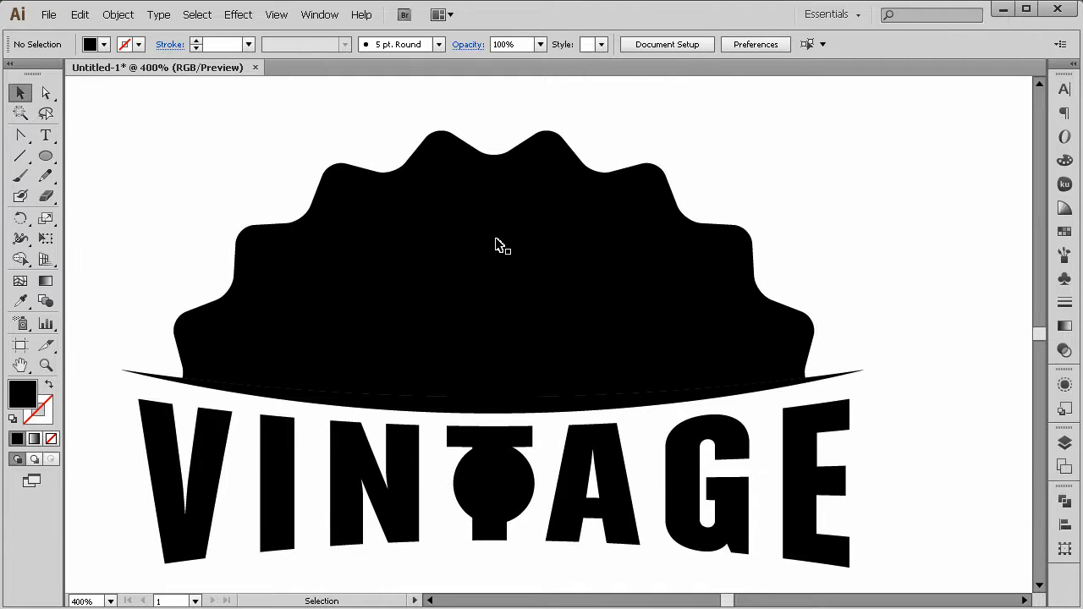
left_click(497, 244)
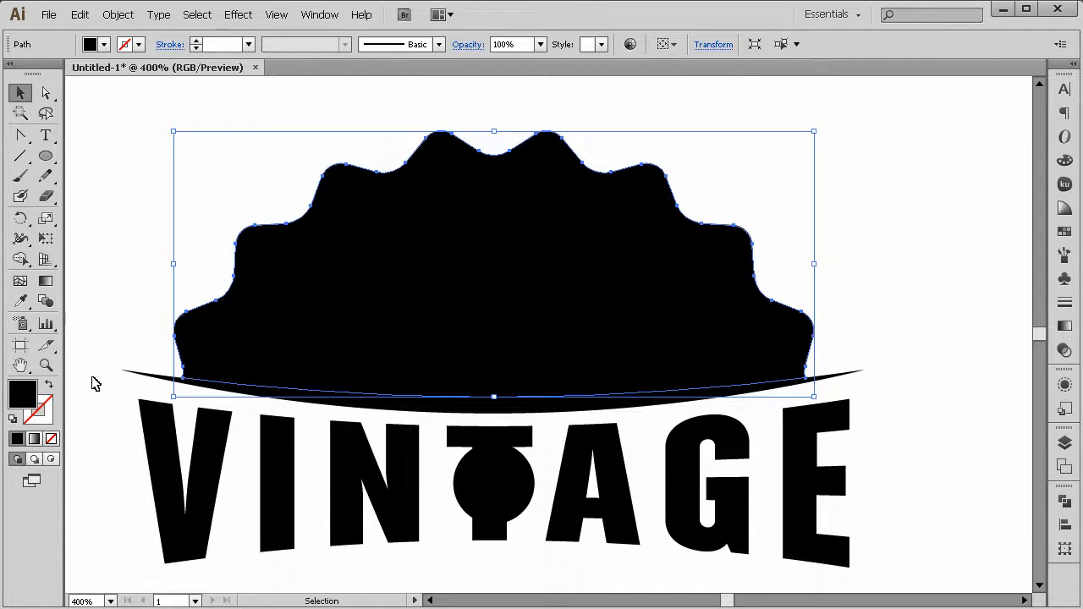
left_click(159, 15)
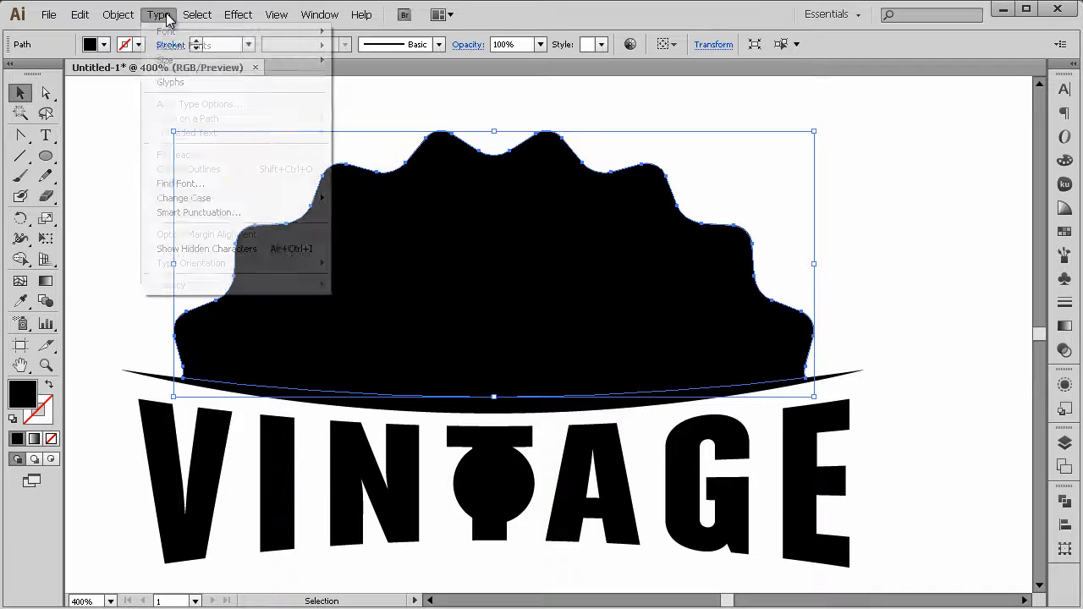
mouse_move(123, 18)
mouse_move(83, 18)
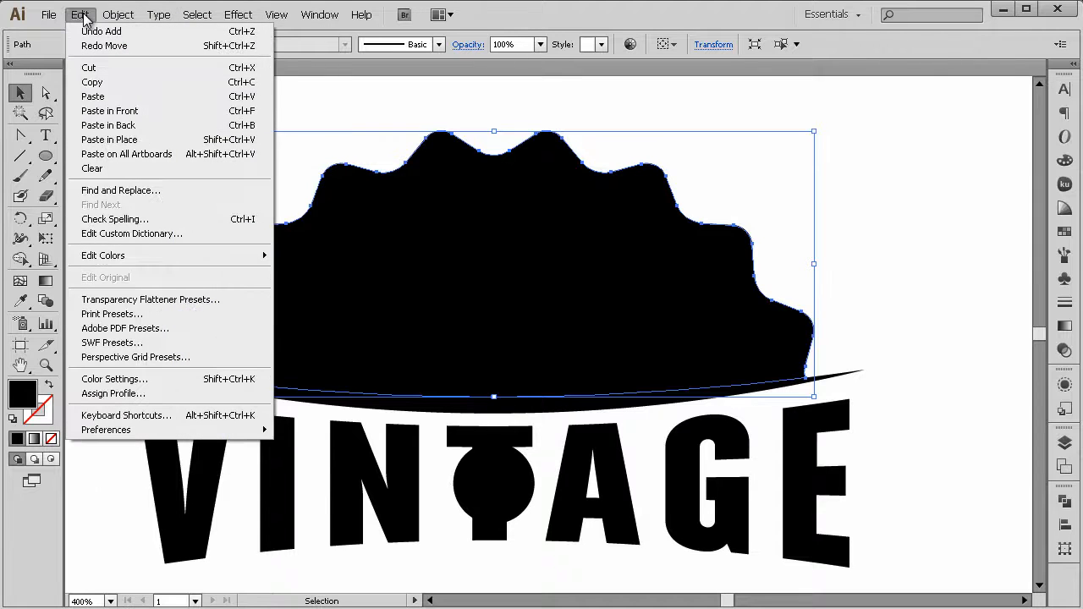
left_click(115, 82)
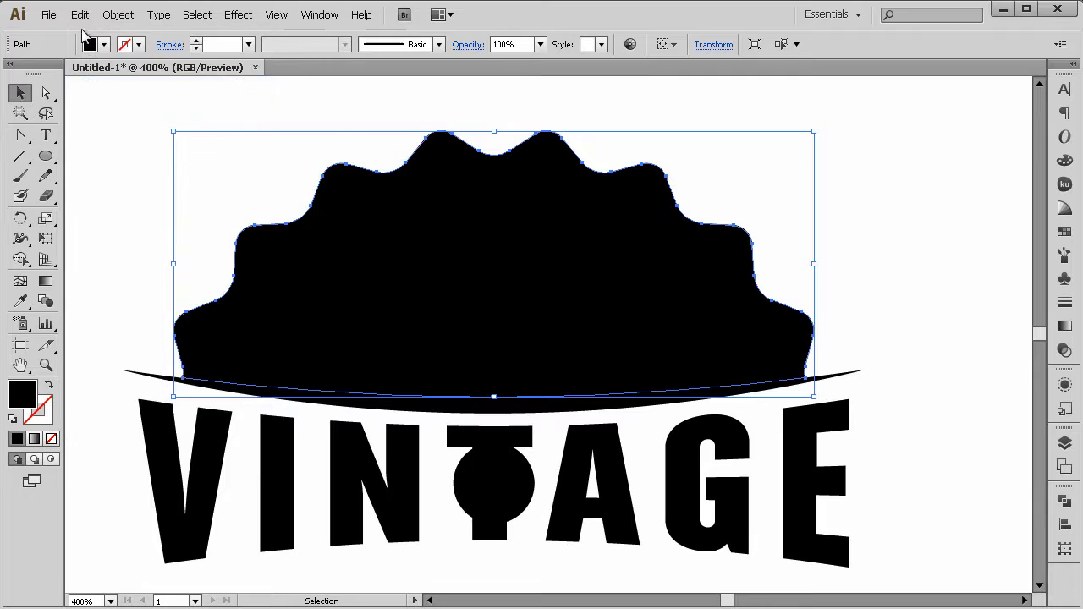
left_click(82, 19)
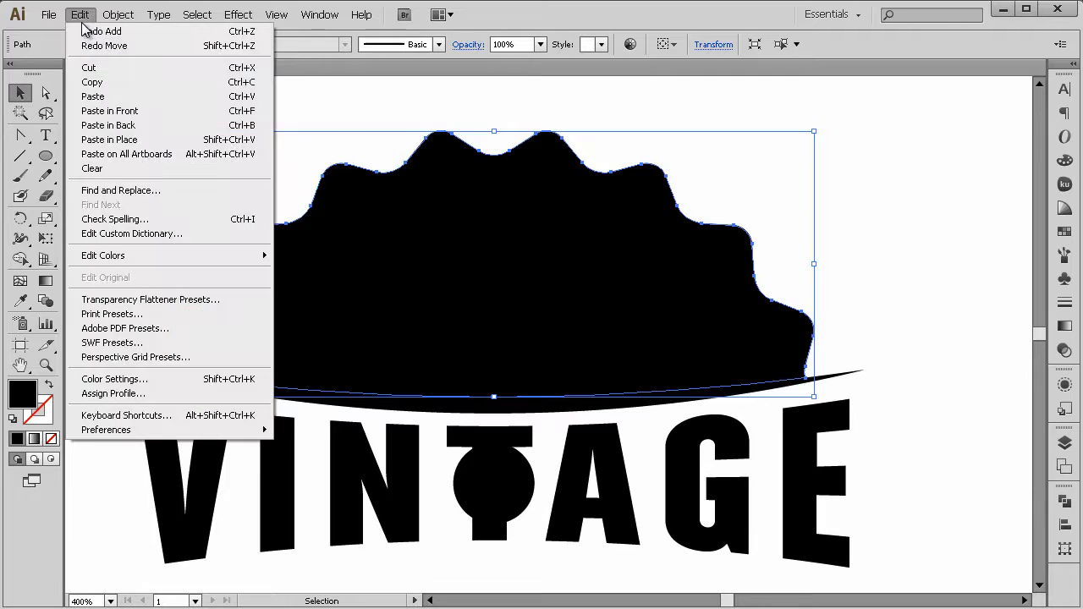
left_click(108, 139)
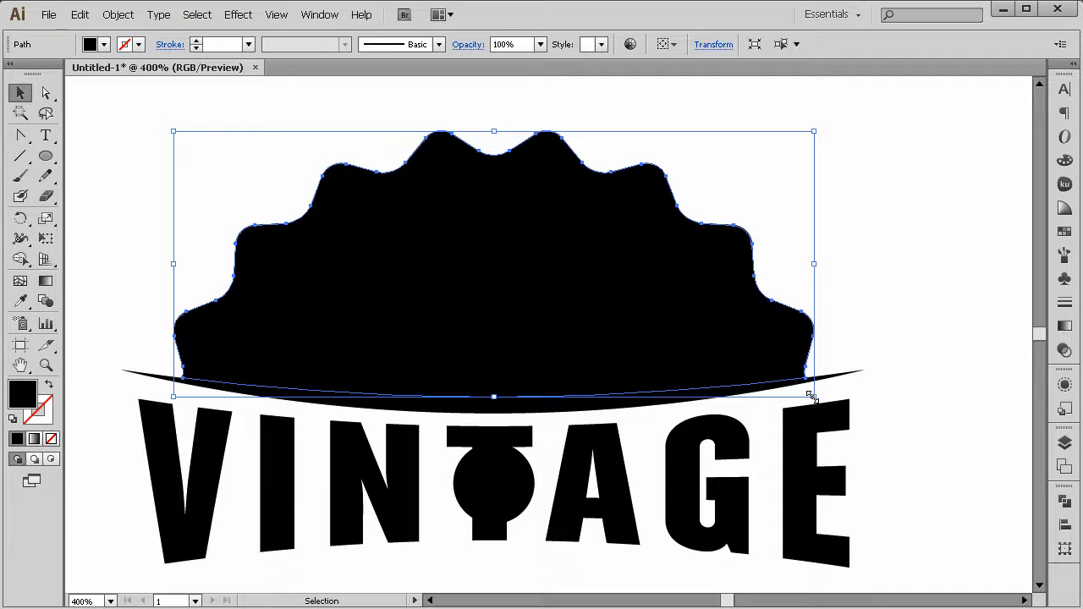
Swap the copy's fill and stroke to a 1 pt black outline and enlarge it slightly from its centre around the star
left_click_drag(811, 396, 824, 403)
key("ctrl+z")
left_click(48, 385)
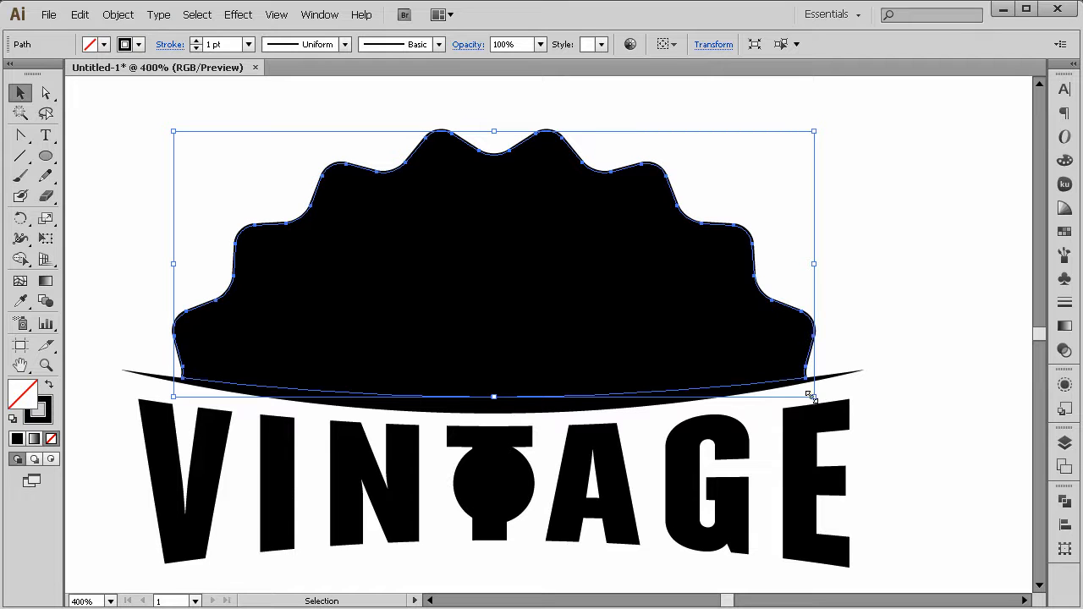
left_click_drag(810, 396, 821, 399)
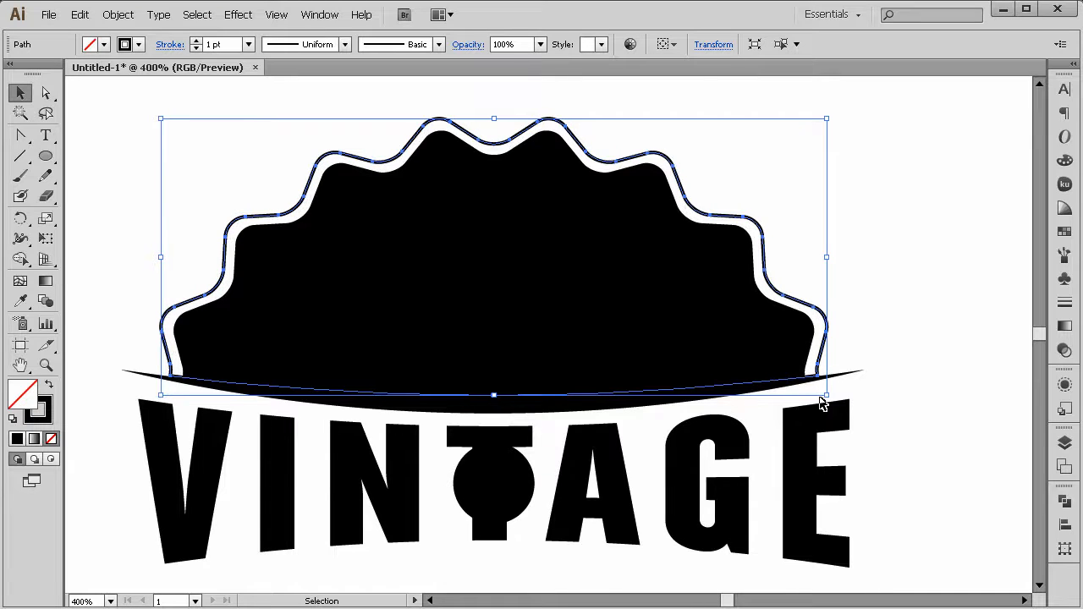
left_click(875, 314)
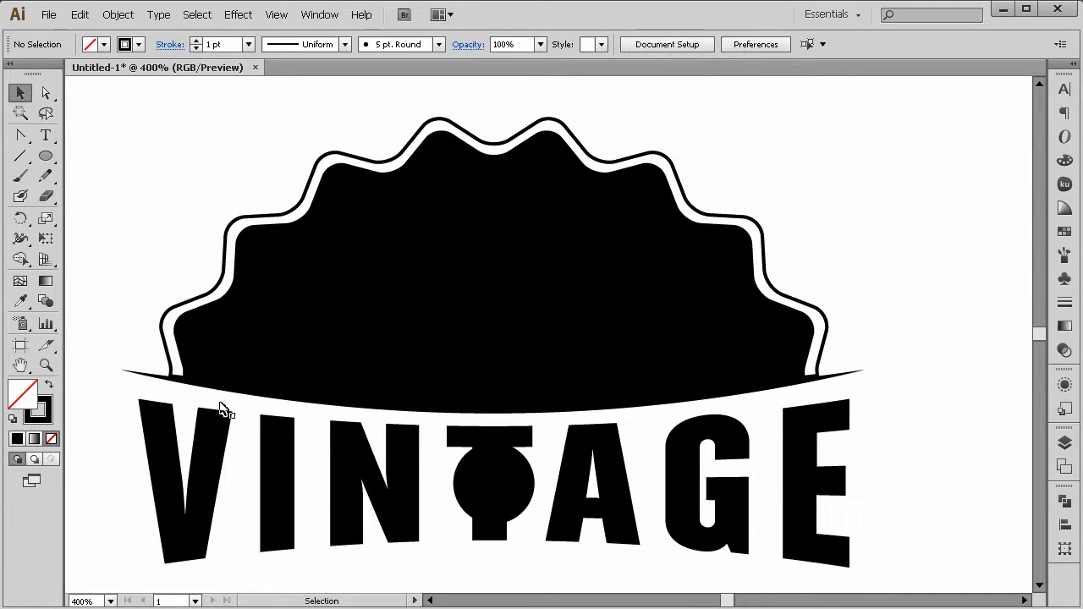
Stretch the lower edge of the star's outer outline slightly downward into the curved line
left_click(46, 365)
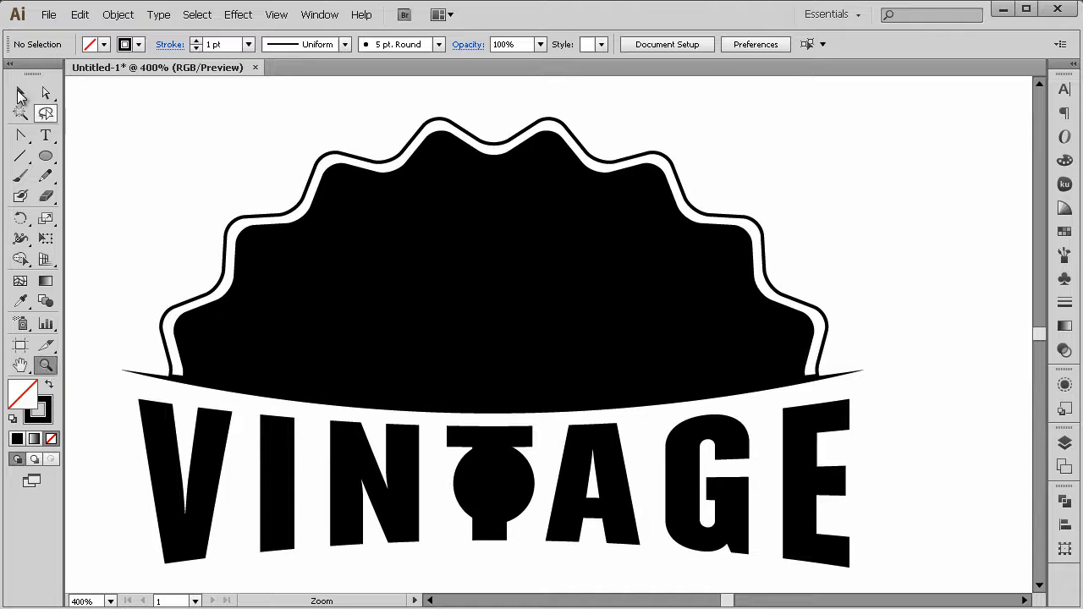
left_click(24, 94)
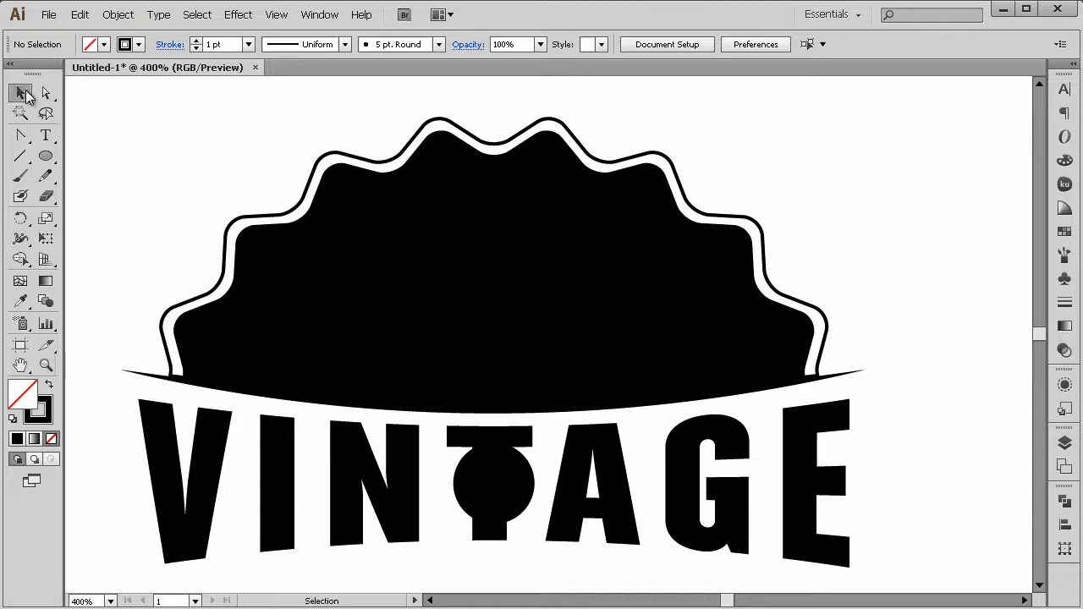
left_click(168, 360)
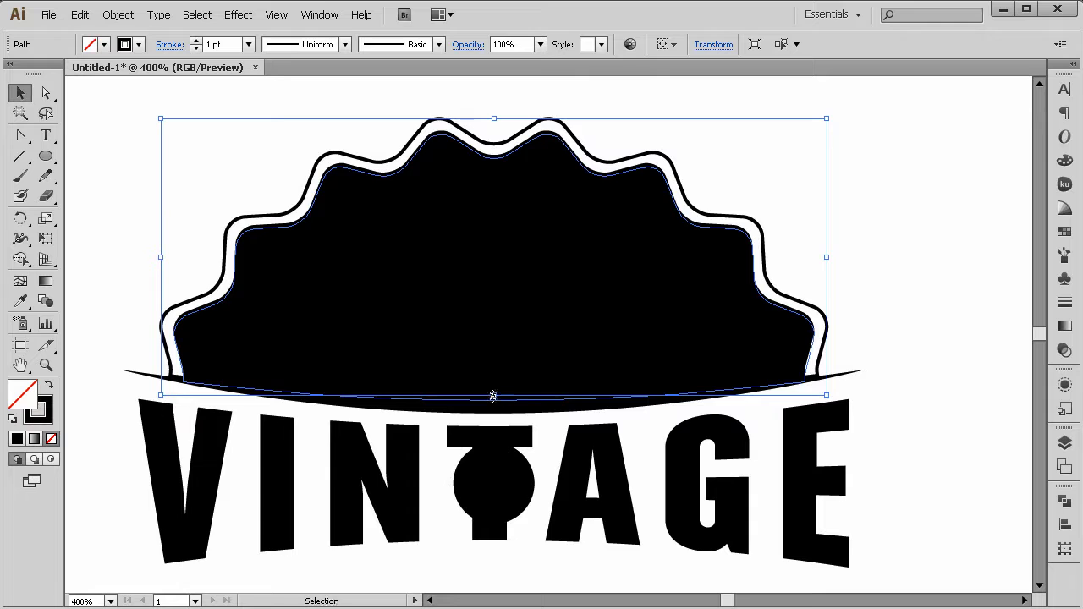
left_click(259, 307)
left_click(218, 280)
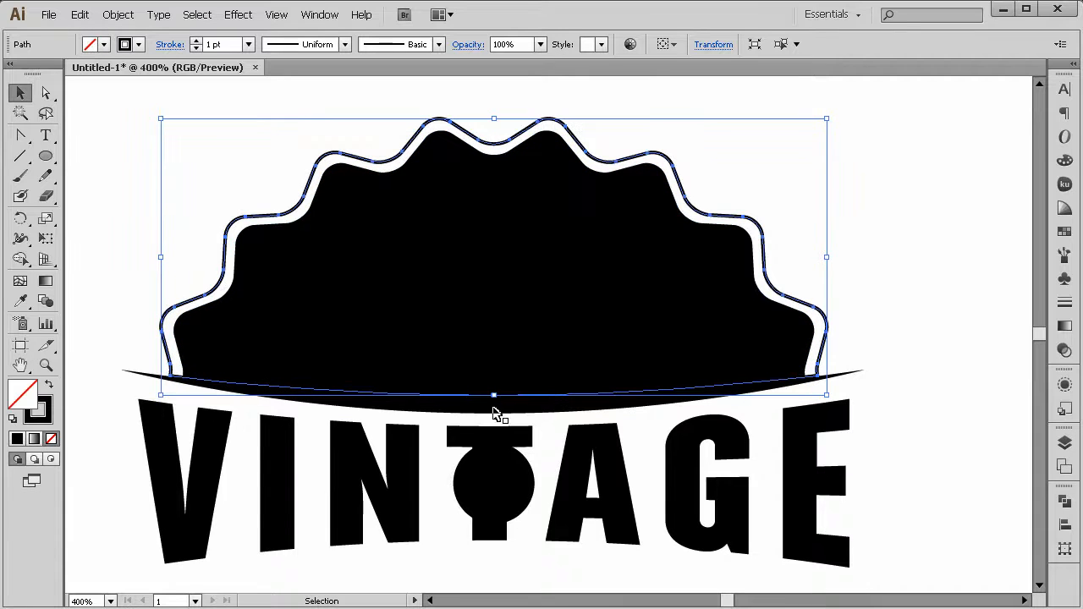
left_click_drag(494, 395, 495, 397)
left_click(145, 253)
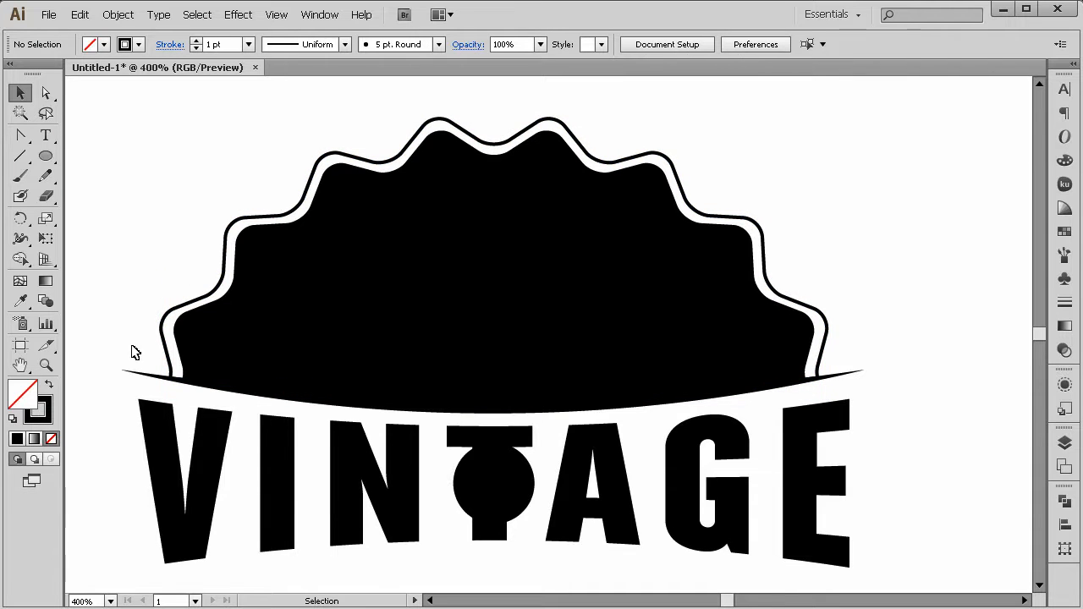
Examine the whole badge to check how the outer outline fits the star and the VINTAGE lettering
left_click(46, 365)
left_click(527, 389, "alt")
left_click(587, 403, "alt")
left_click(584, 401, "alt")
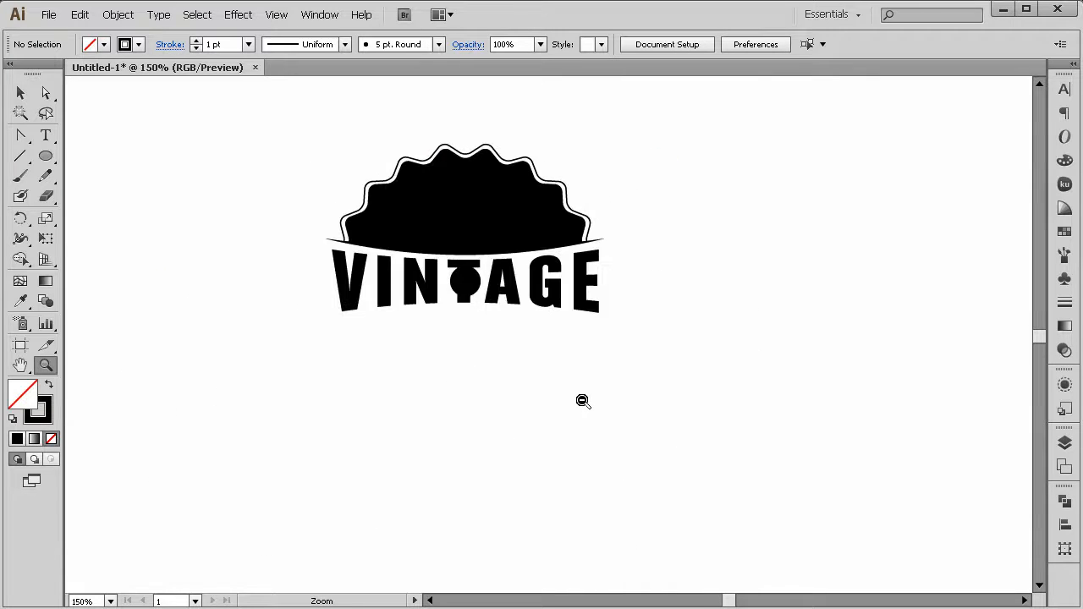
left_click(509, 288)
left_click(508, 288)
left_click(584, 305)
left_click(584, 334, "alt")
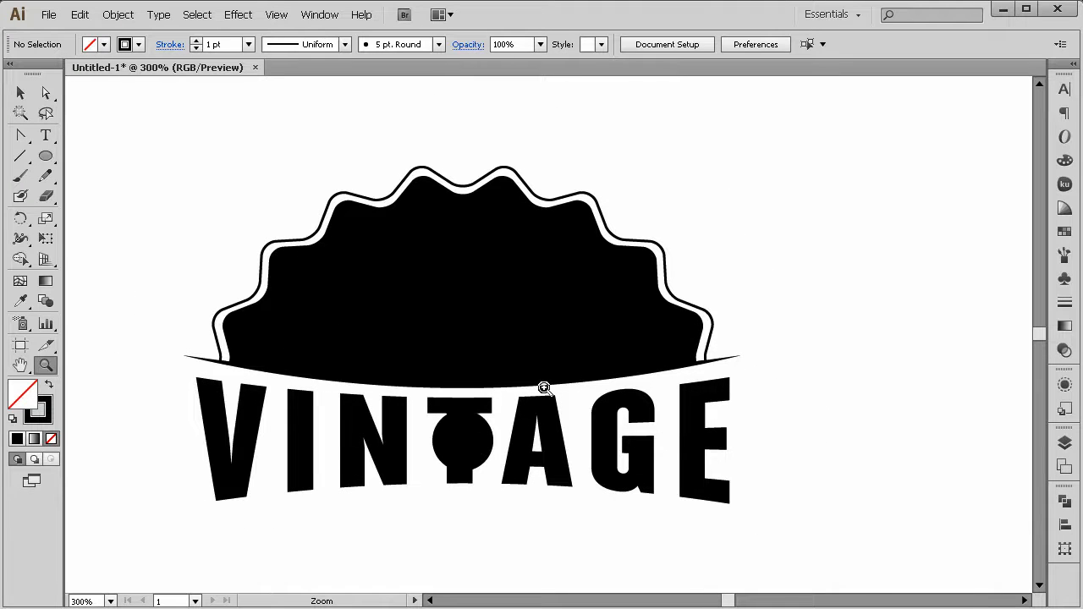
In Outline view, draw a large circle and a slightly smaller concentric one, both centred on the small circle over the T
left_click(46, 155)
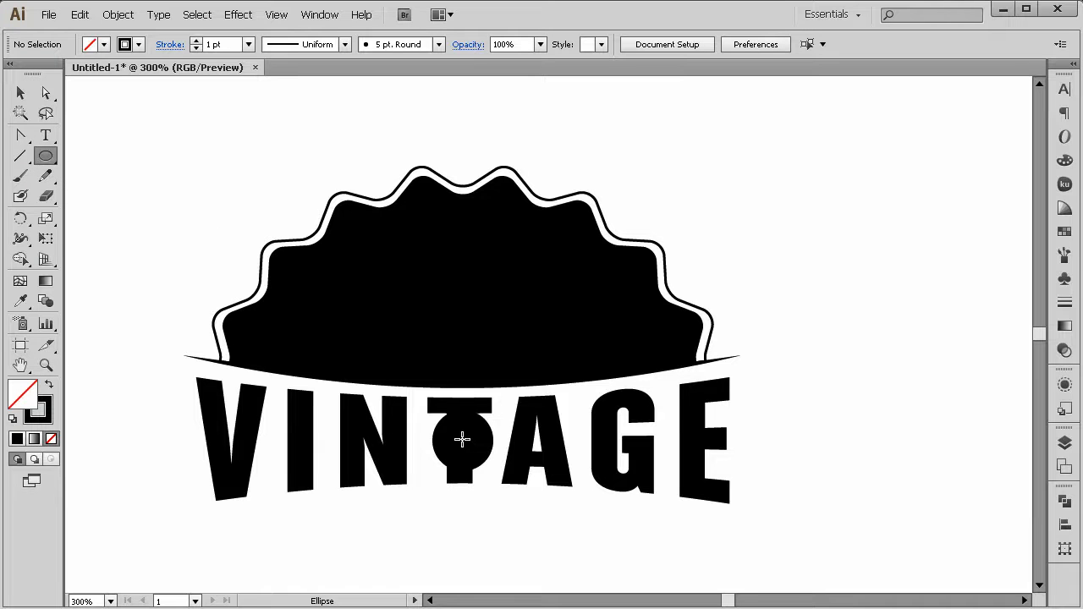
key("ctrl+y")
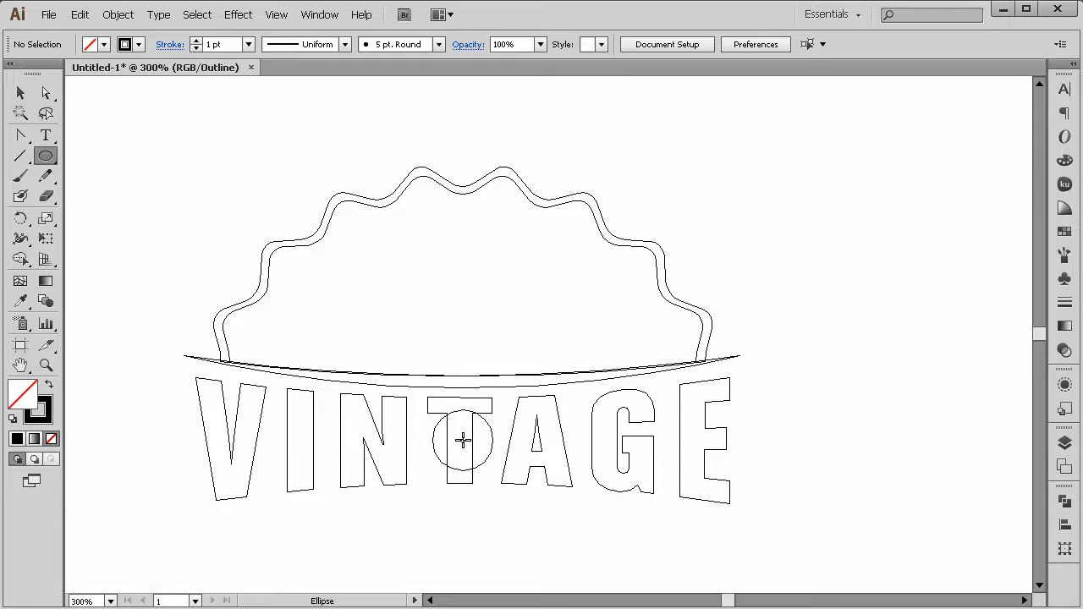
left_click_drag(462, 439, 678, 533)
scroll(752, 508, "up", 2)
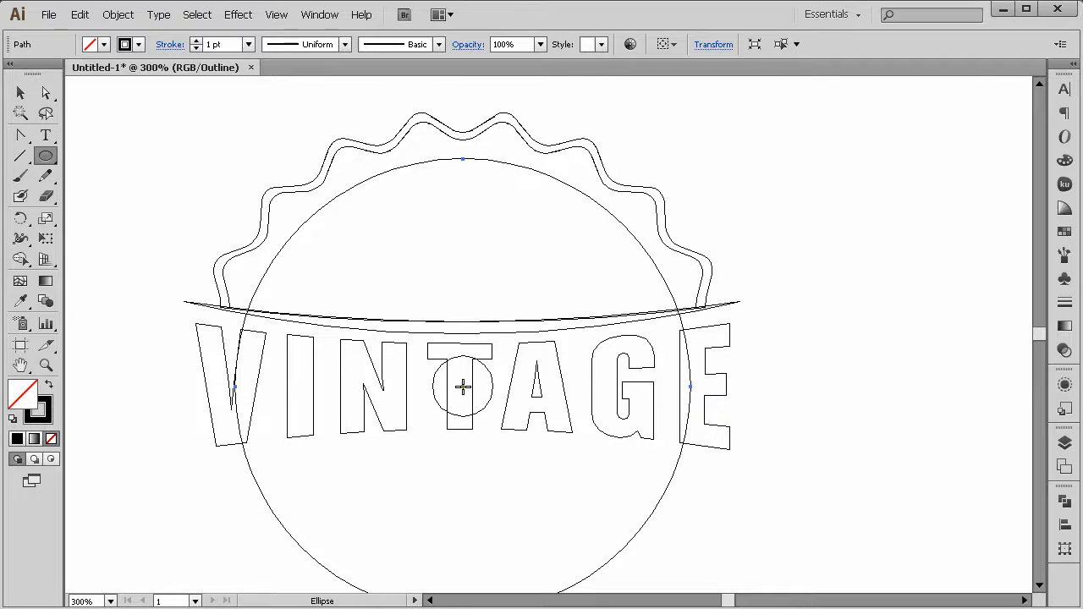
left_click_drag(463, 387, 678, 581)
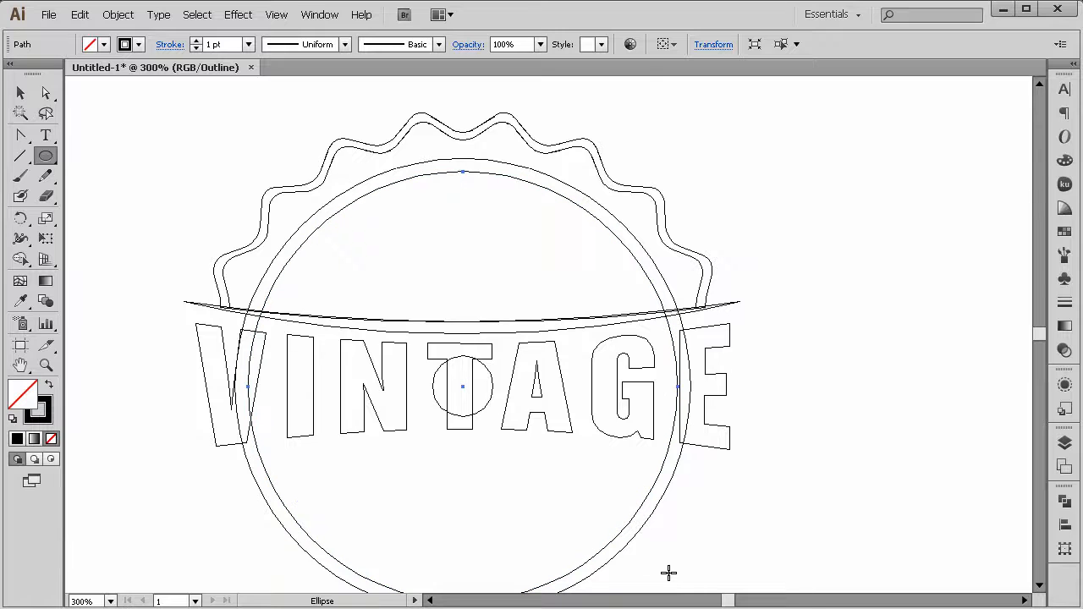
Return to Preview and swap the fill and stroke of both large concentric circles so they are solid black without an outline
key("ctrl+y")
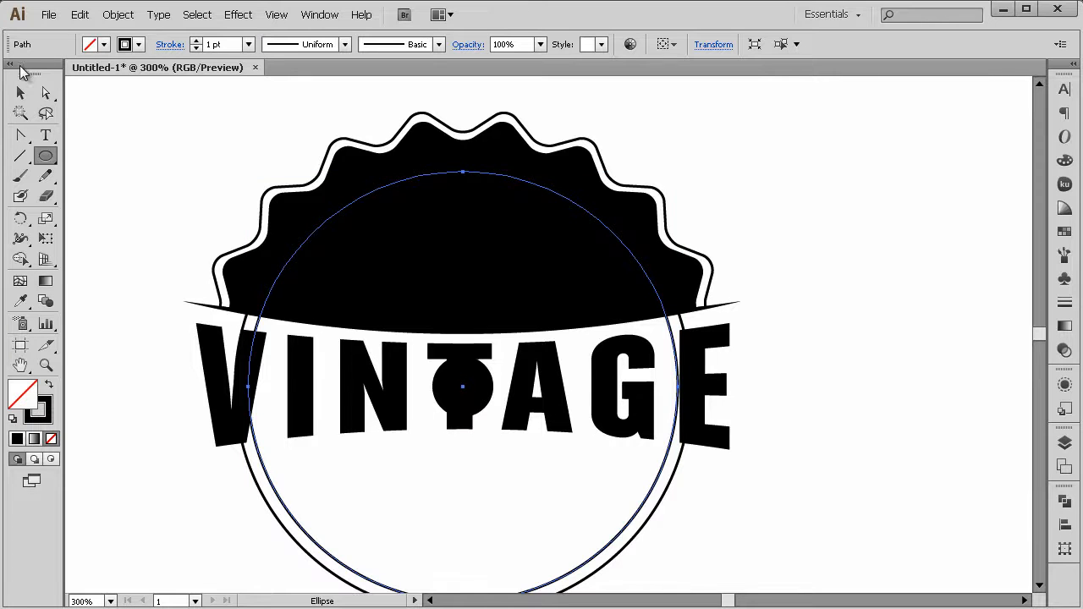
left_click(20, 90)
left_click_drag(197, 499, 379, 538)
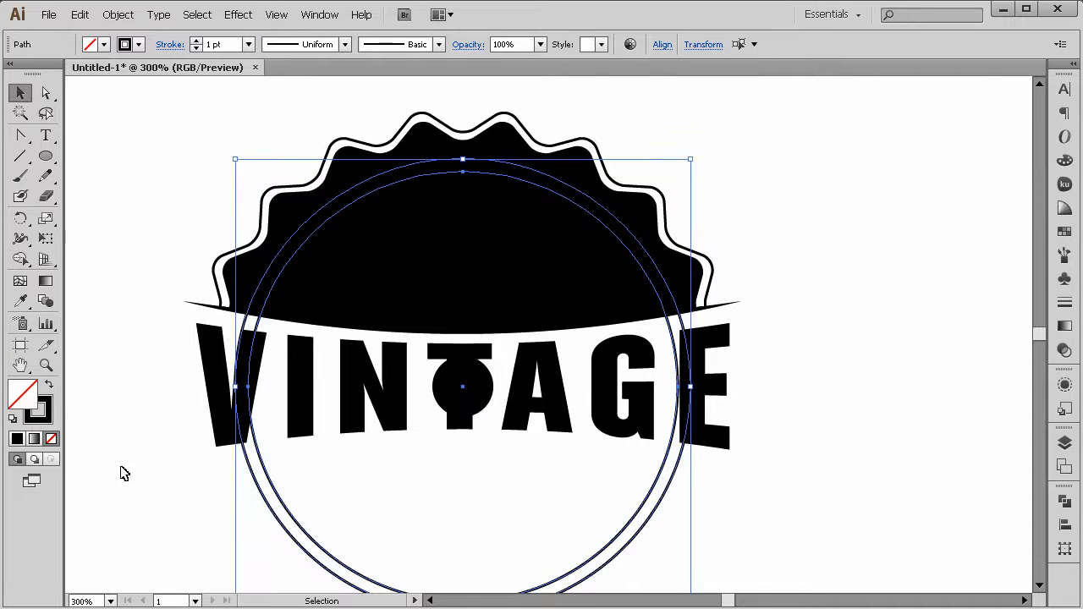
left_click(50, 386)
left_click(675, 511)
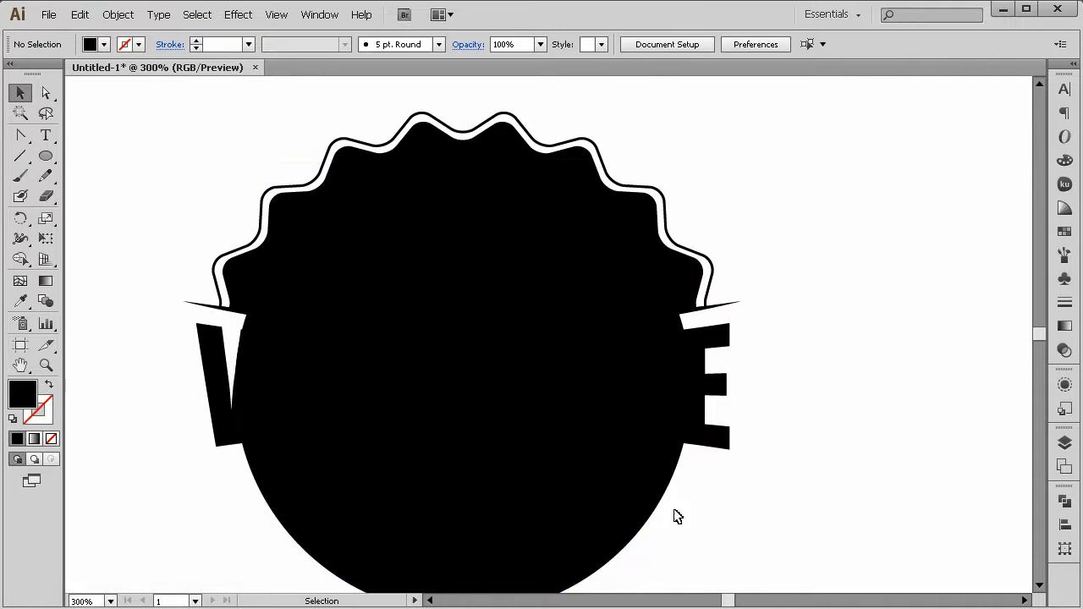
Subtract the smaller large circle from the bigger one with Minus Front to form a ring
left_click_drag(675, 511, 598, 500)
left_click(1057, 448)
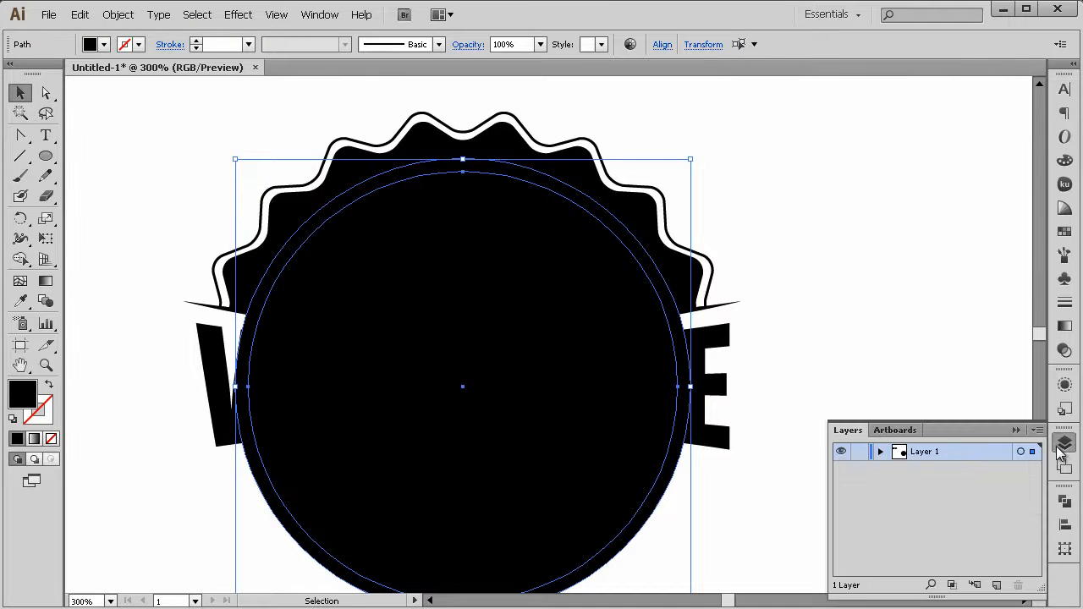
left_click(1064, 499)
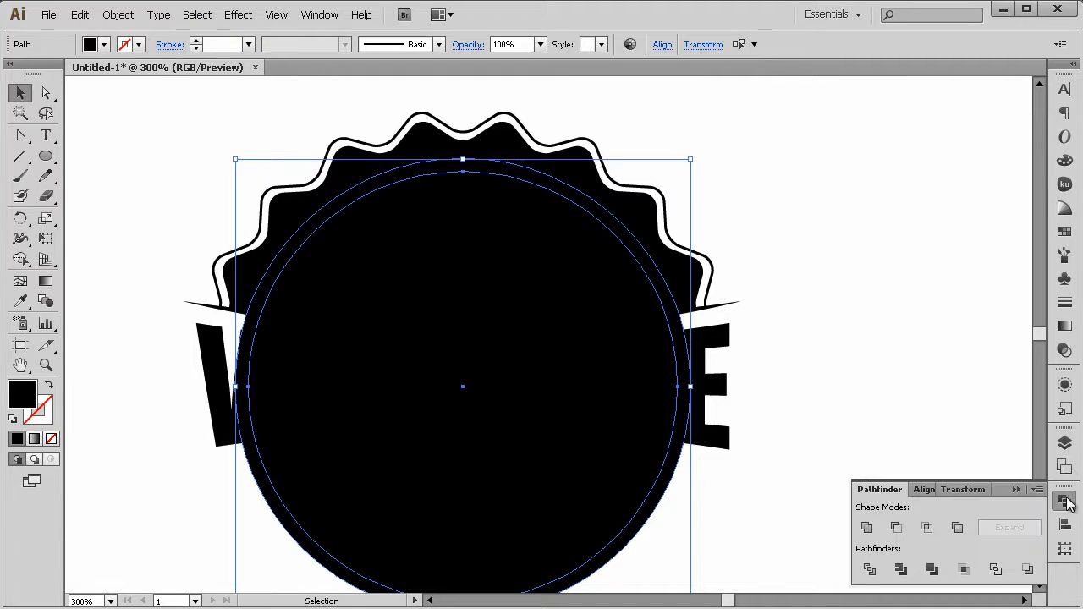
left_click(896, 529)
left_click(849, 457)
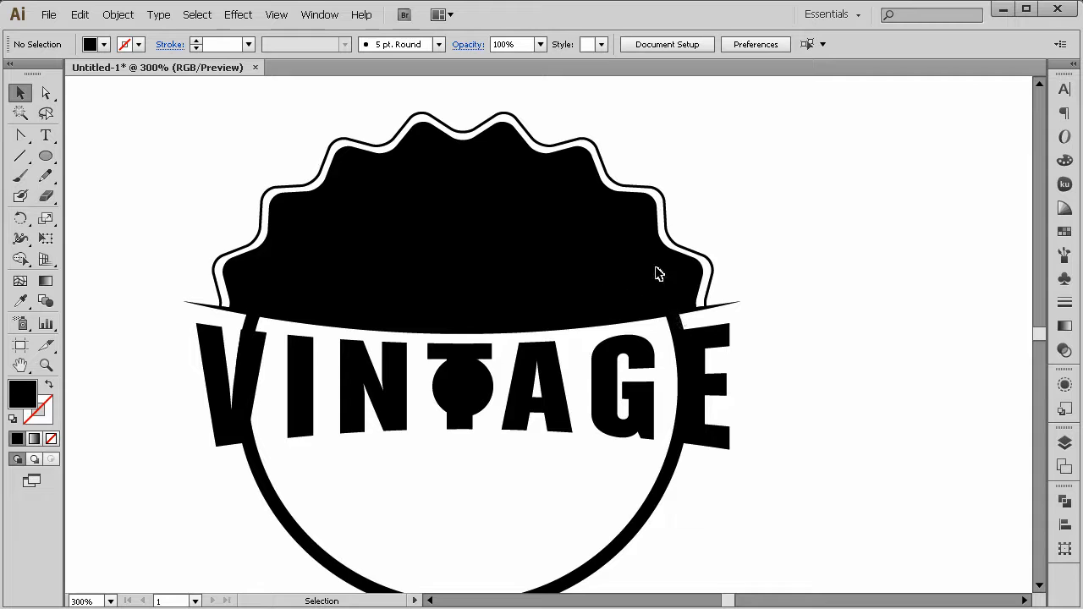
Cut the ring out of the black half star with Minus Front
left_click(524, 272)
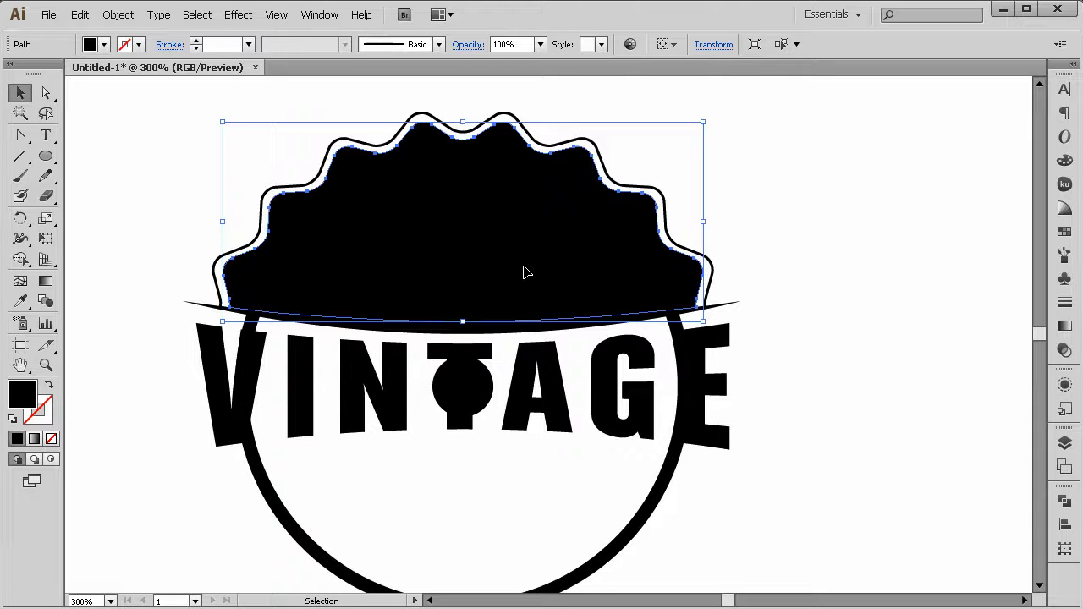
left_click(670, 467, "shift")
left_click(1064, 501)
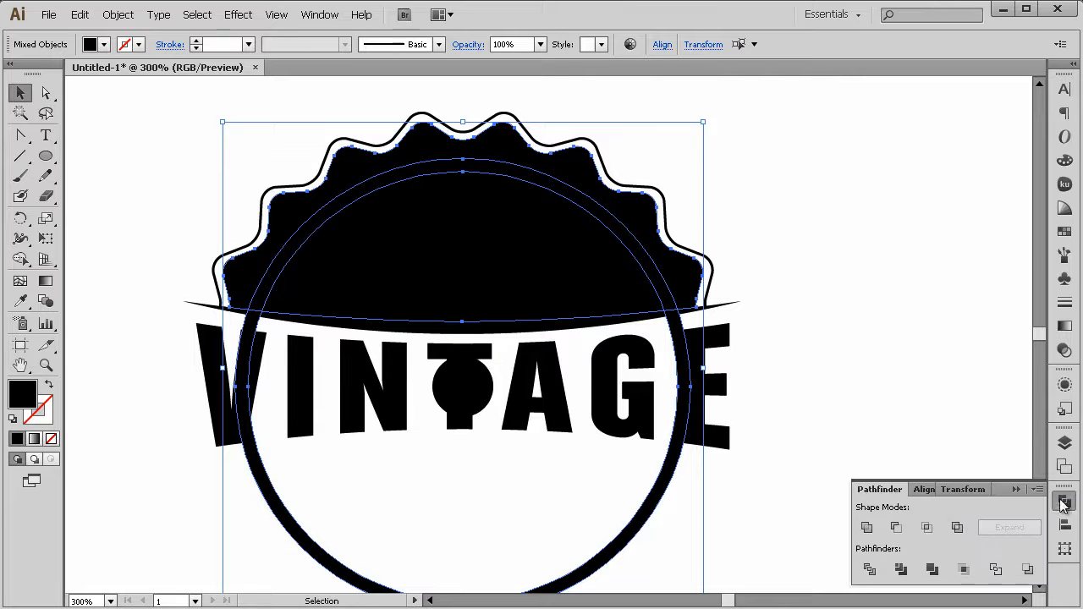
left_click(896, 527)
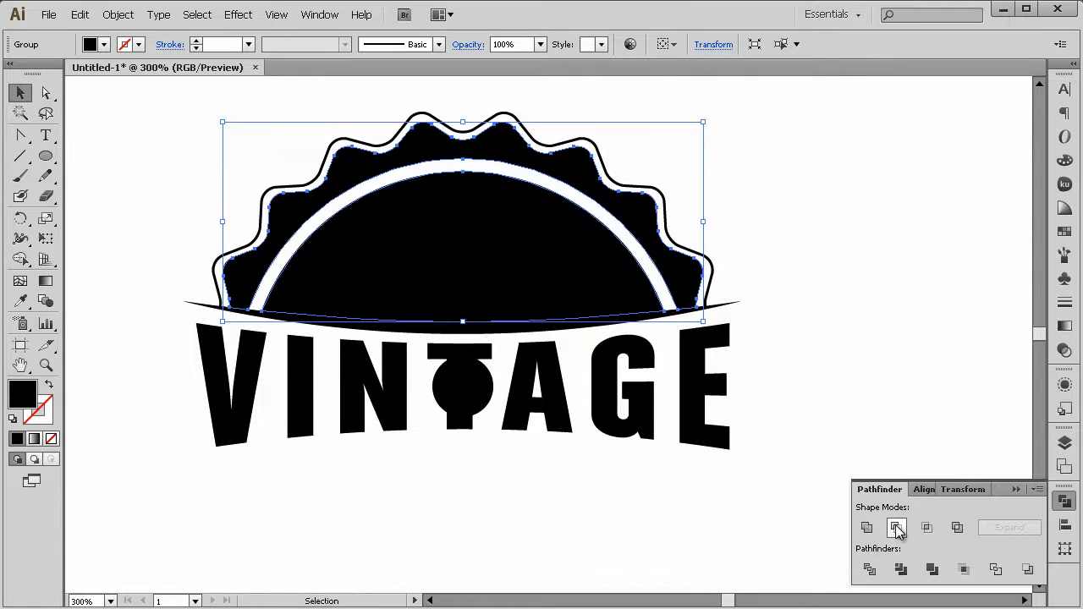
left_click(922, 330)
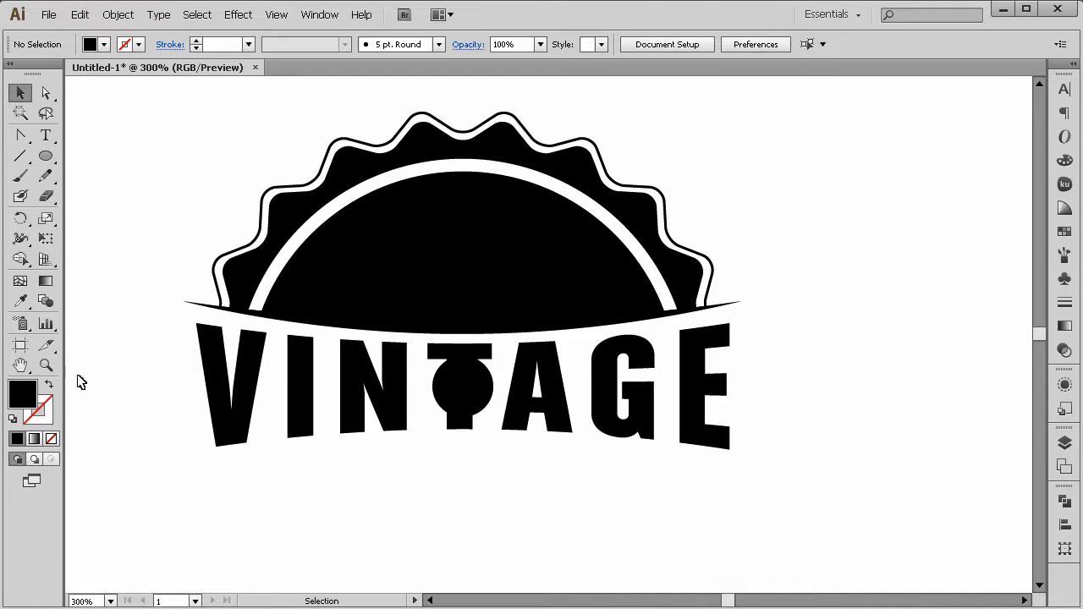
Examine the badge up close and as a whole on the artboard to judge the arched band cut through the star
left_click(46, 364)
left_click(550, 318)
left_click(506, 342, "alt")
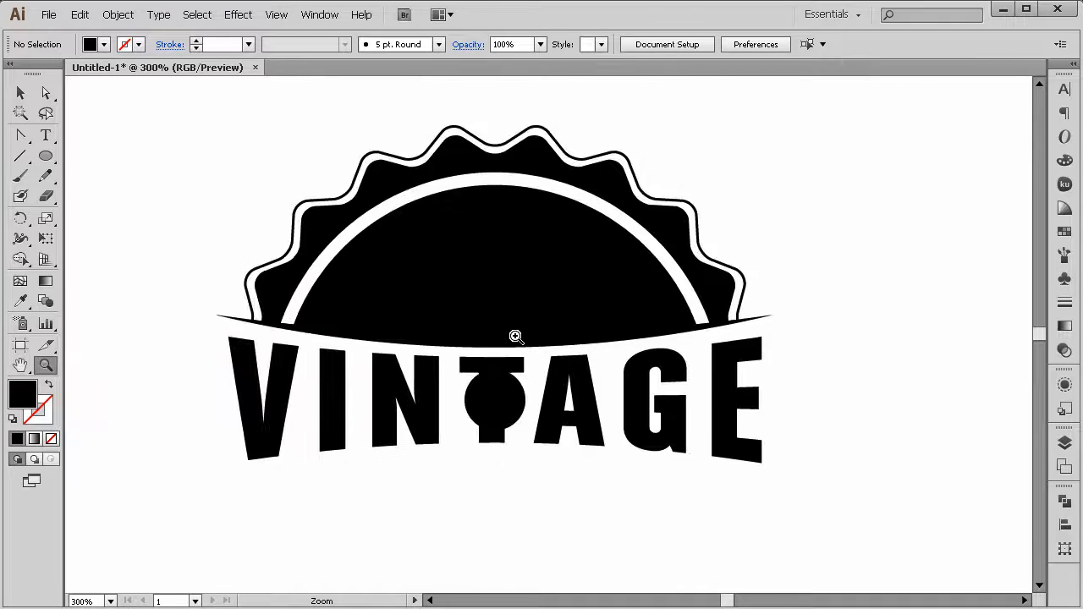
left_click(515, 337)
left_click(552, 326)
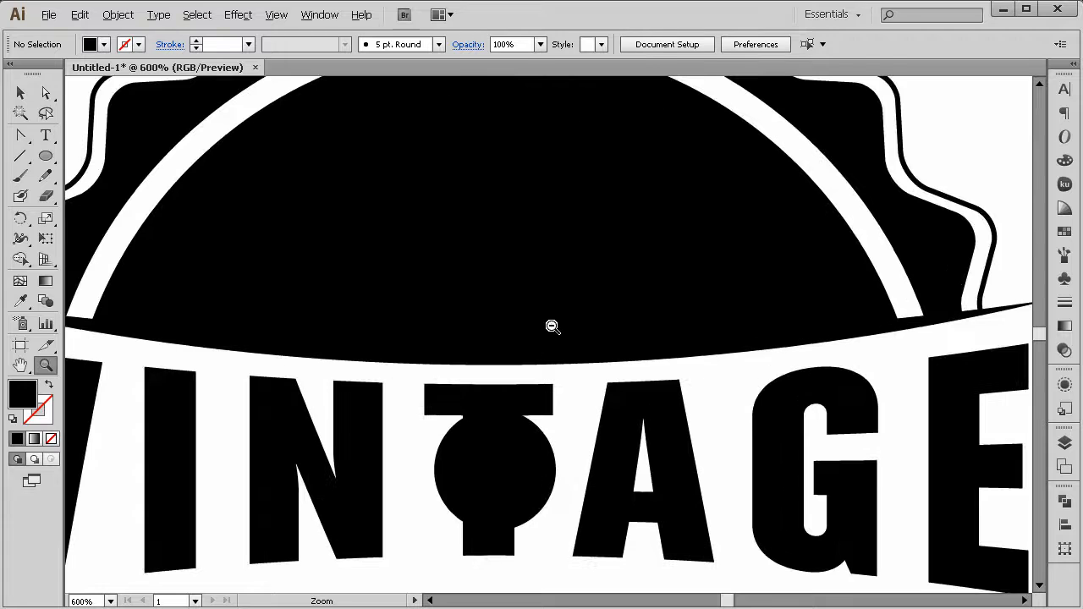
left_click(552, 326, "alt")
left_click(572, 310)
left_click(572, 314, "alt")
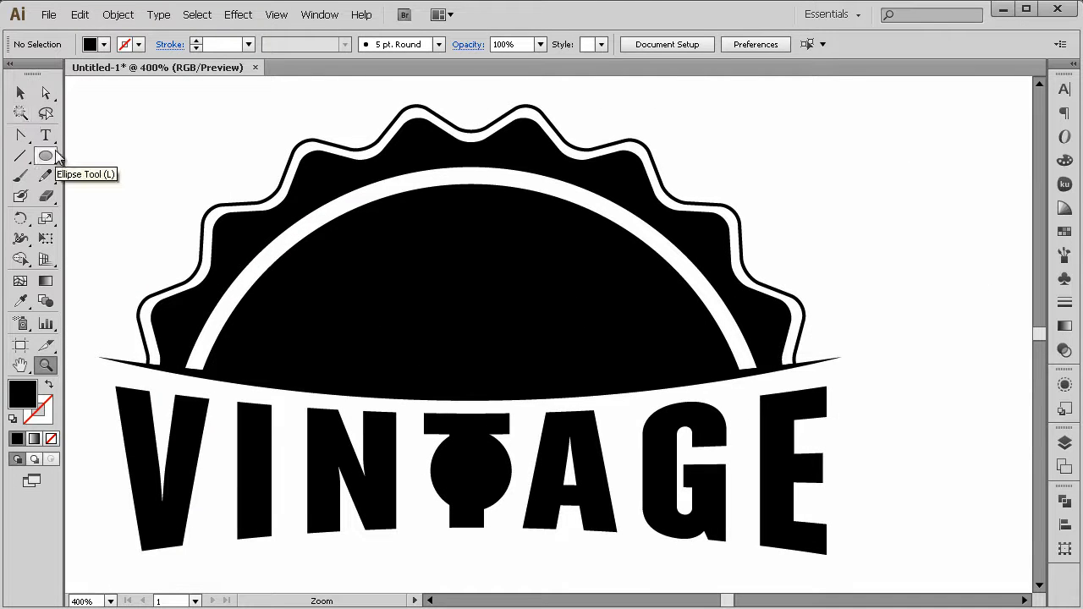
left_click(572, 367, "alt")
left_click(529, 359, "alt")
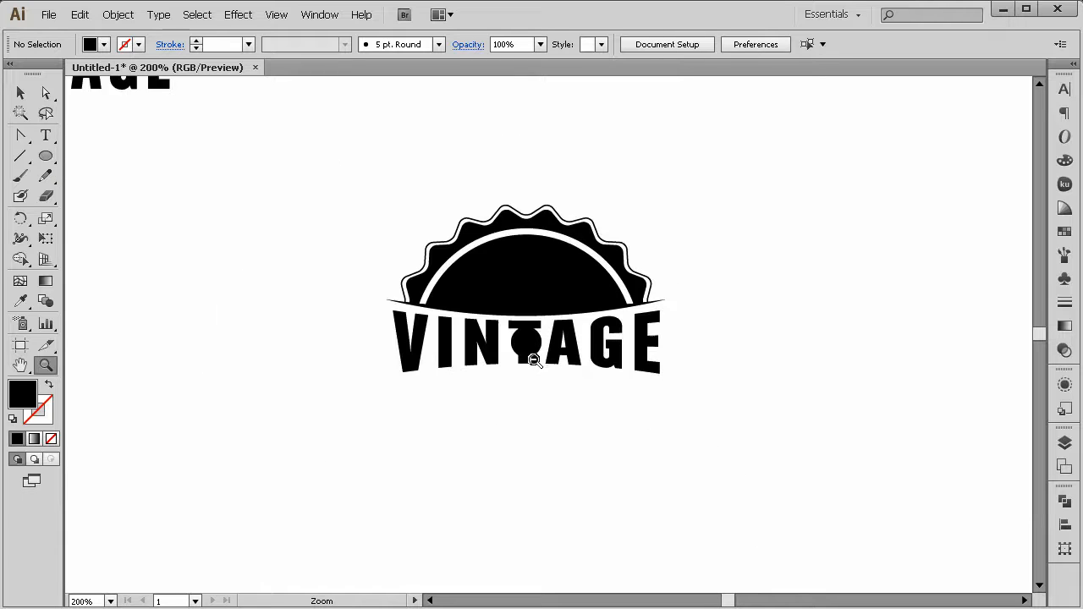
left_click(559, 350, "alt")
left_click(566, 350, "alt")
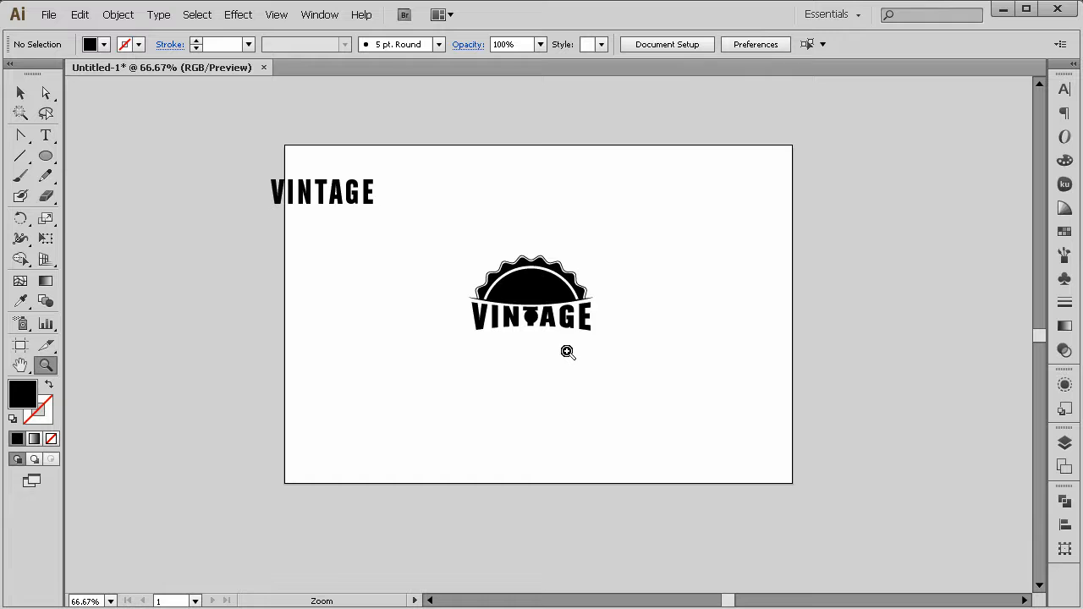
left_click(546, 315)
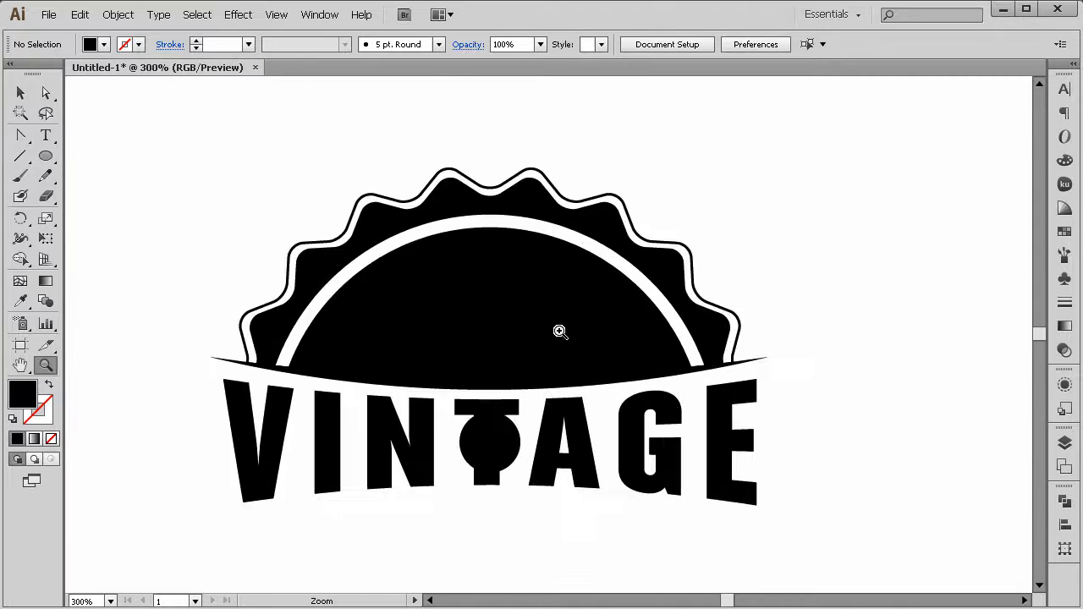
left_click(560, 330)
left_click(475, 299)
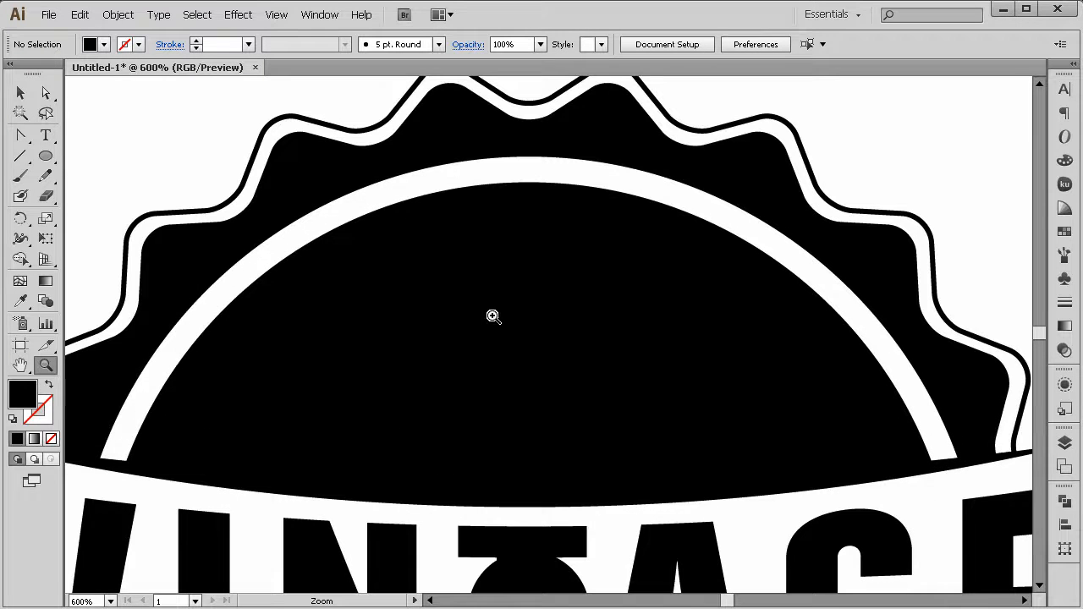
left_click(560, 387, "alt")
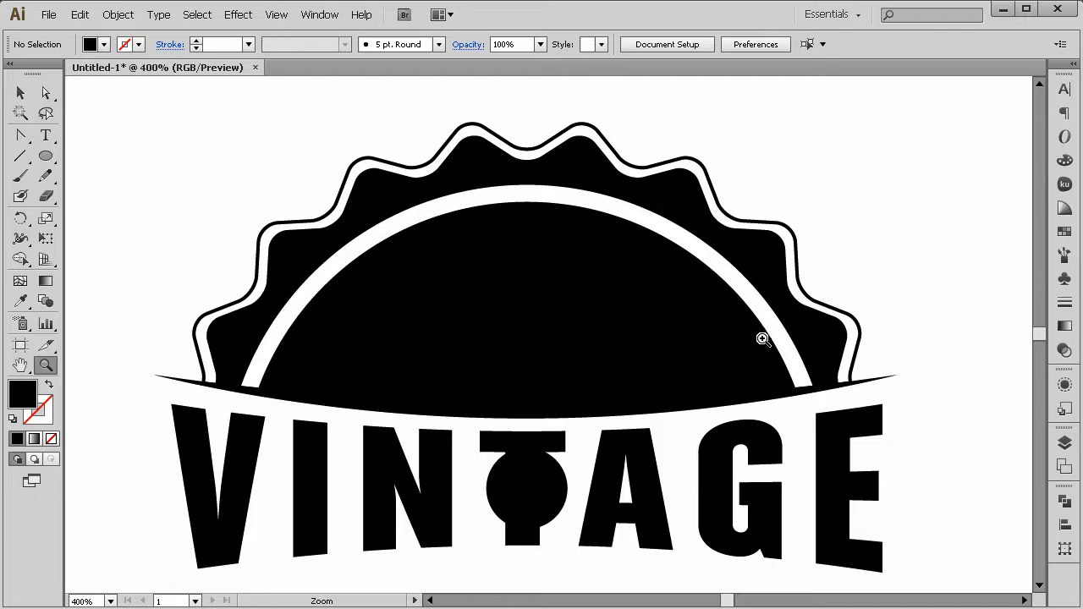
In Outline view, draw a tiny circle at the centre of the circle over the T and move it straight up into the arched band
left_click(45, 156)
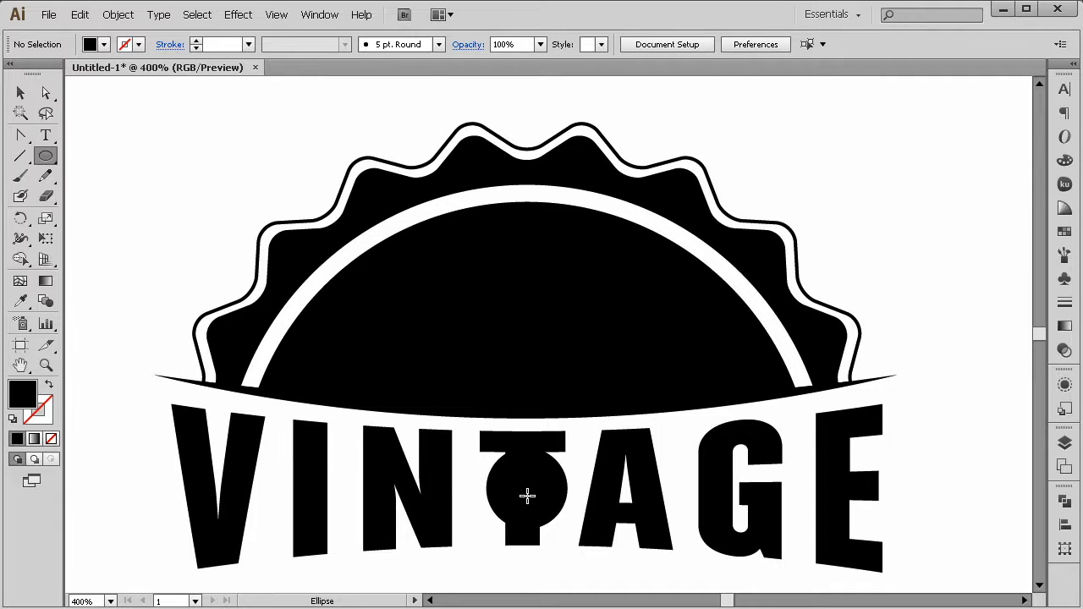
key("ctrl+y")
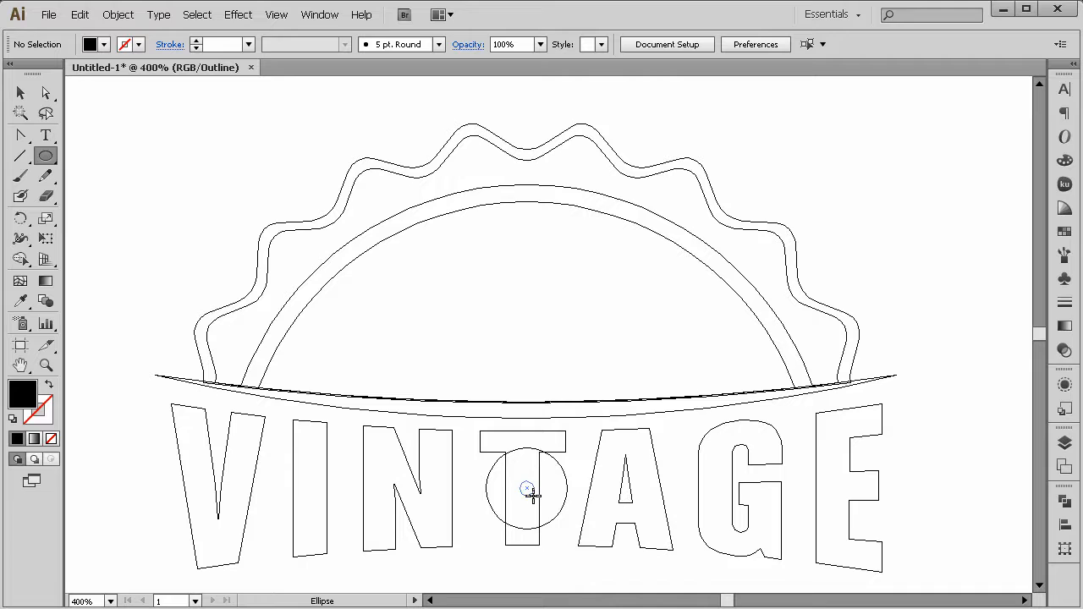
left_click(529, 492, "ctrl")
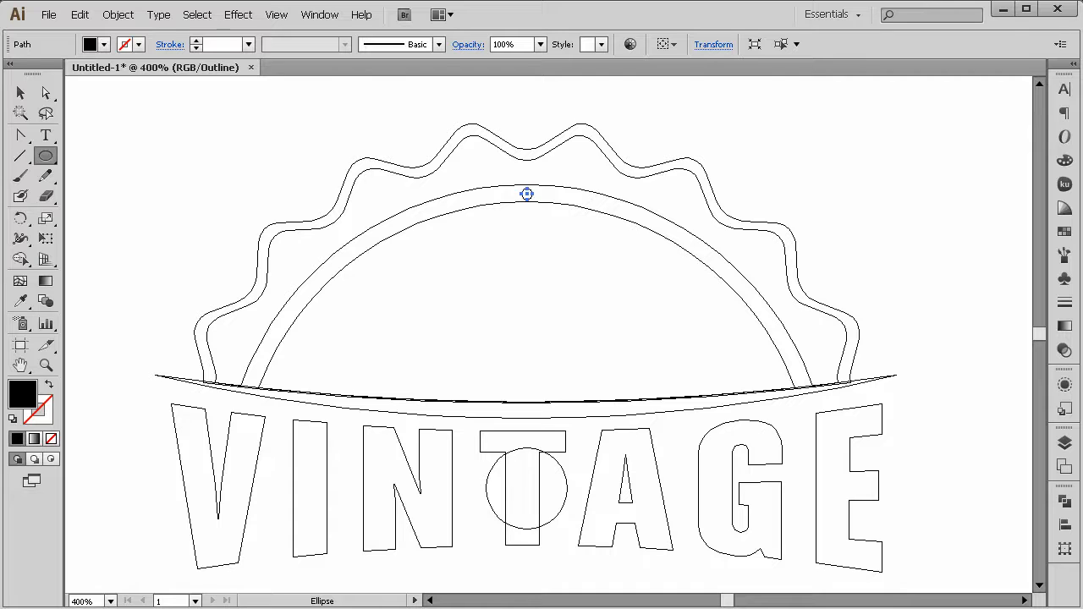
Nudge the tiny circle slightly so it sits midway between the two edges of the band at the top of the arch
key("z")
left_click(542, 209)
left_click(523, 294)
left_click(579, 343)
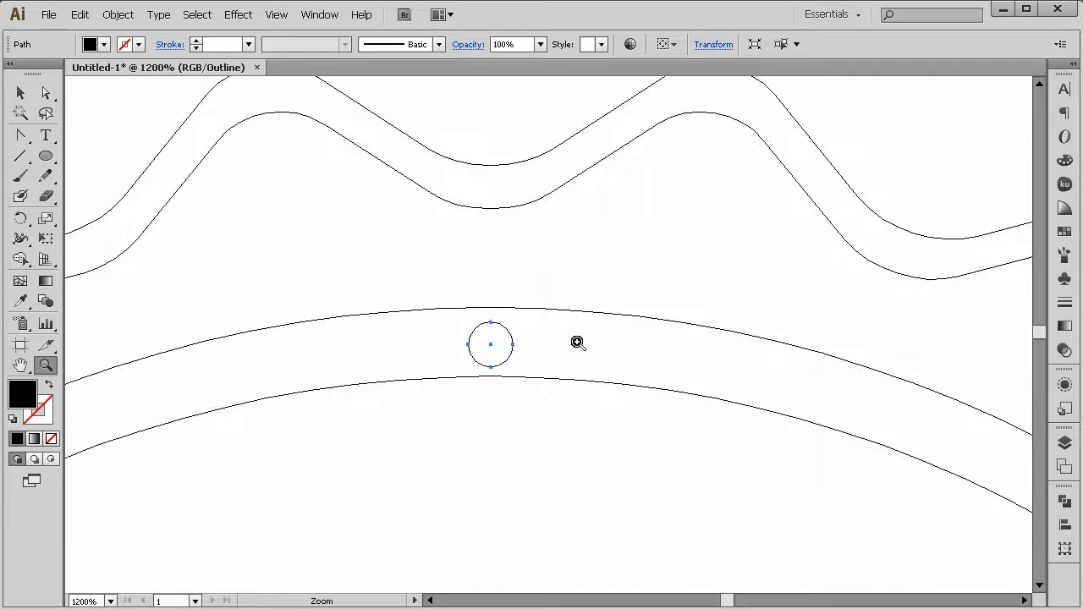
left_click(578, 344)
left_click(21, 95)
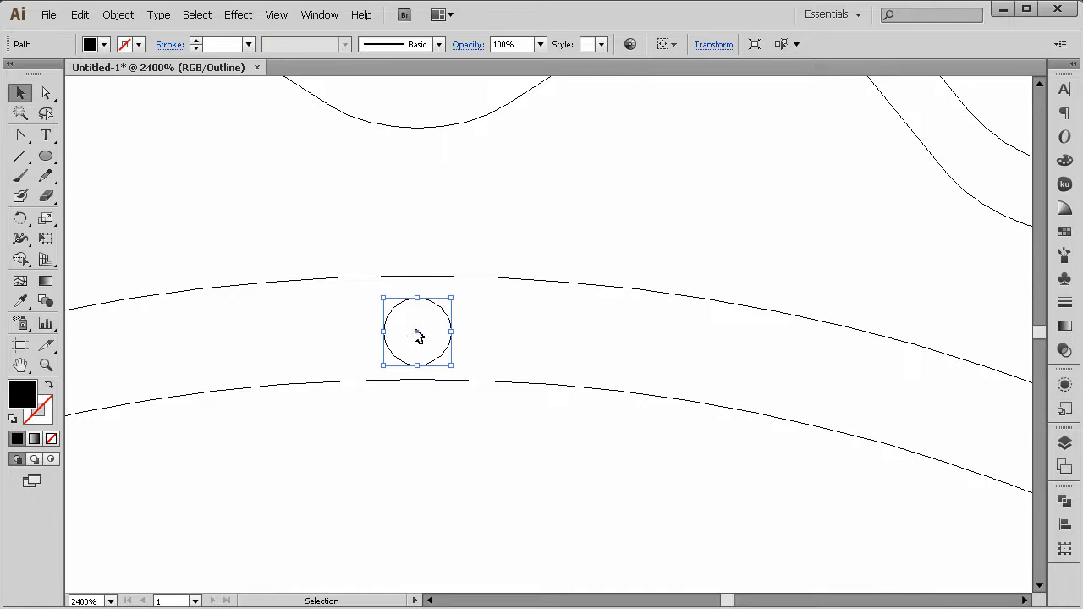
left_click_drag(417, 336, 416, 333)
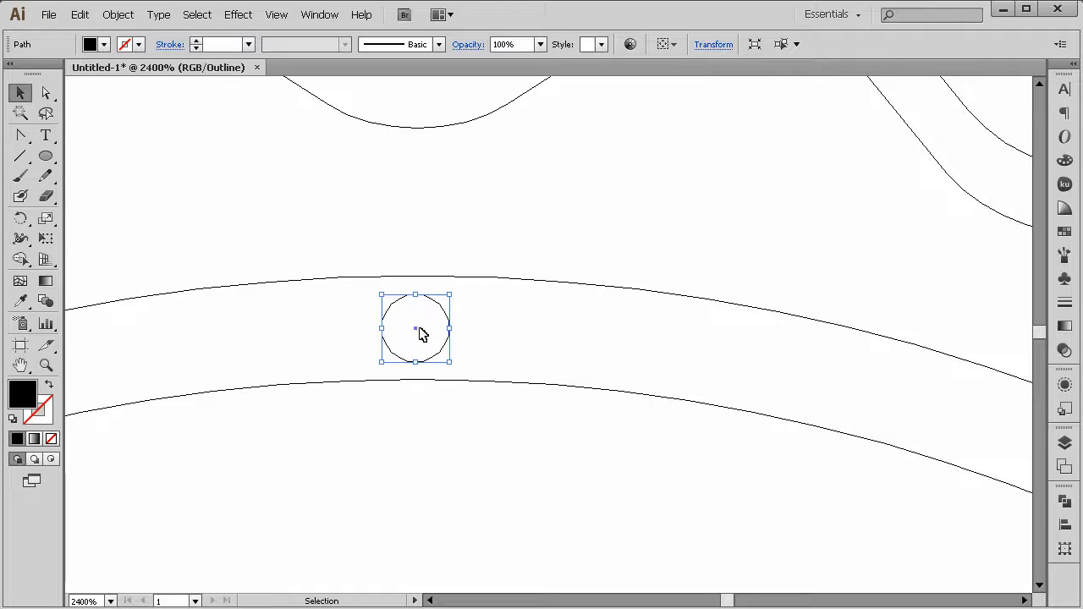
left_click(471, 345)
Start a previewed rotation of the tiny circle around the centre of the circle over the T
left_click(47, 366)
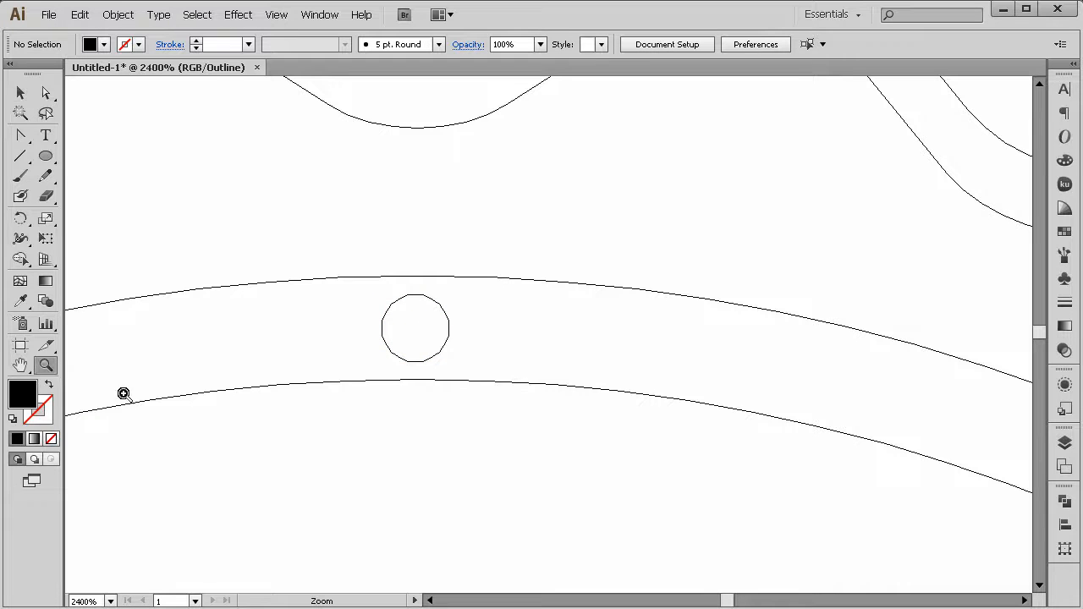
left_click(515, 435, "alt")
left_click(524, 432, "alt")
left_click(525, 432, "alt")
left_click(534, 427, "alt")
left_click(573, 380, "alt")
left_click(575, 379, "alt")
left_click(543, 312)
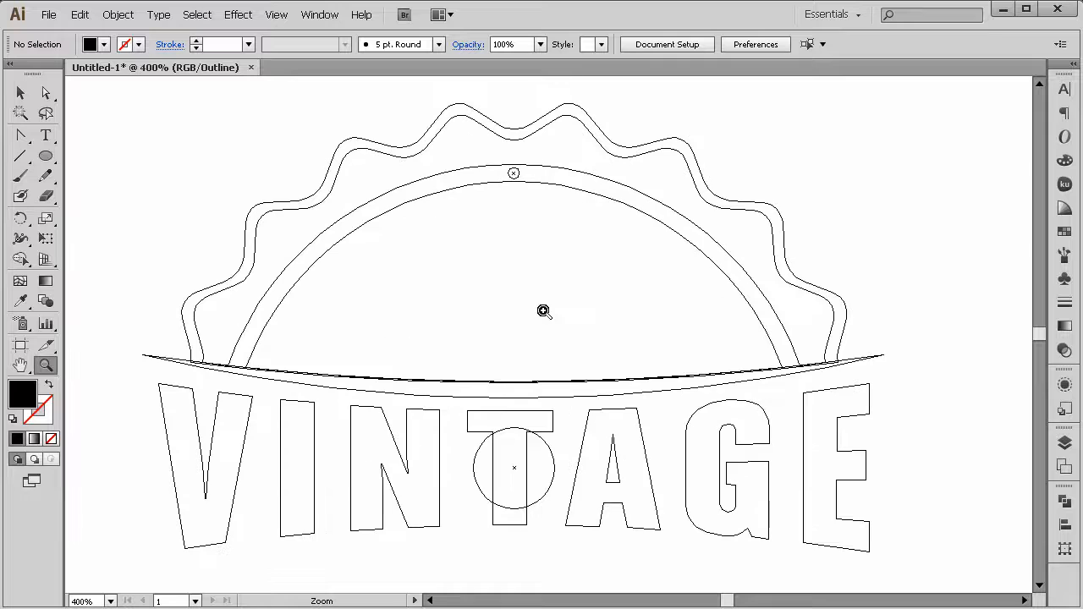
left_click(20, 92)
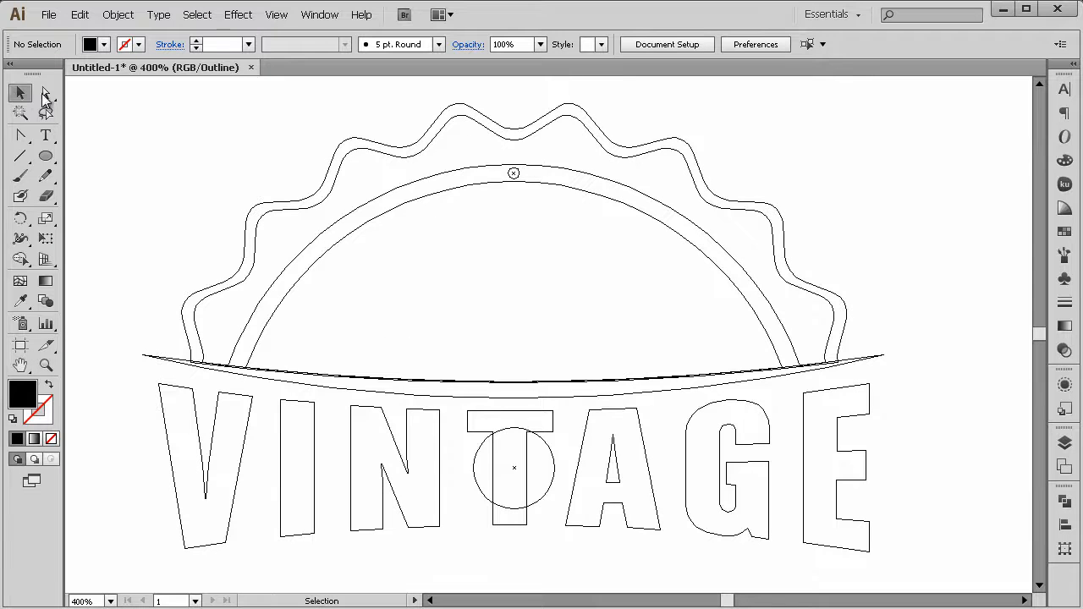
left_click(522, 178)
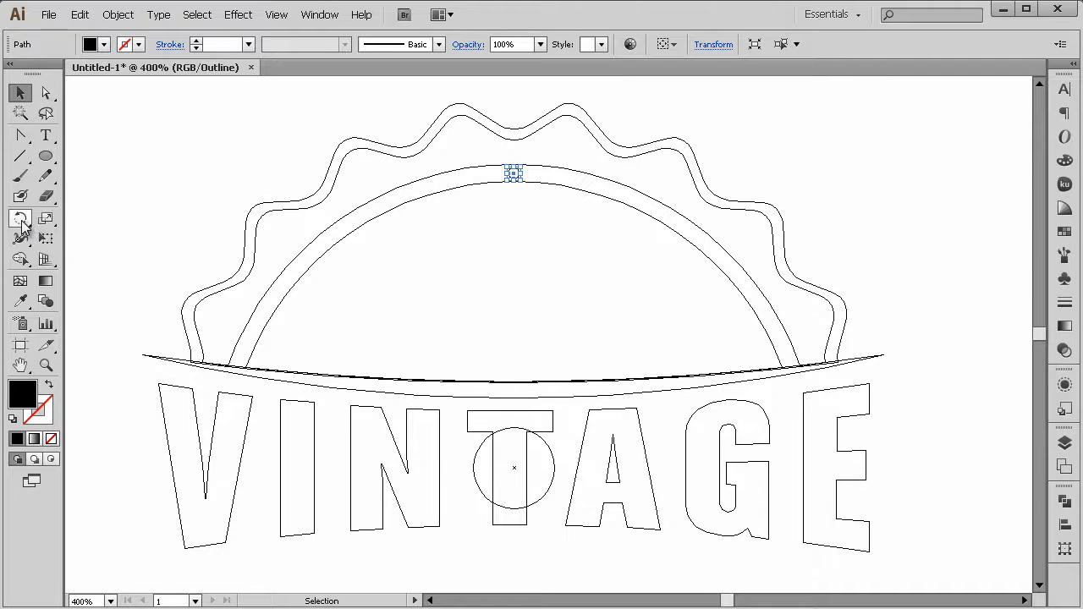
left_click(20, 223)
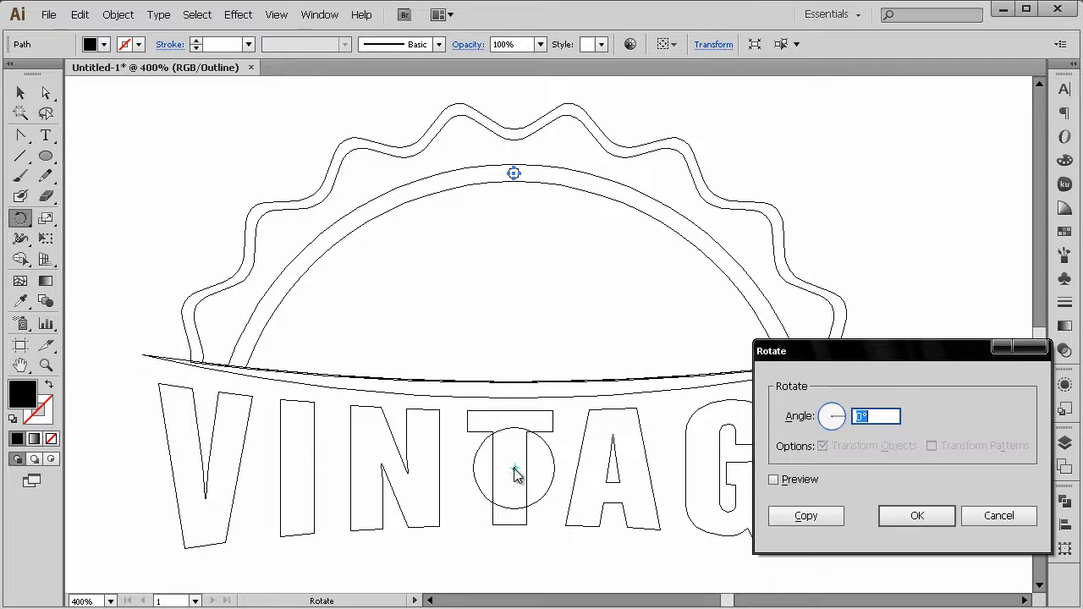
left_click(513, 468, "alt")
left_click(787, 479)
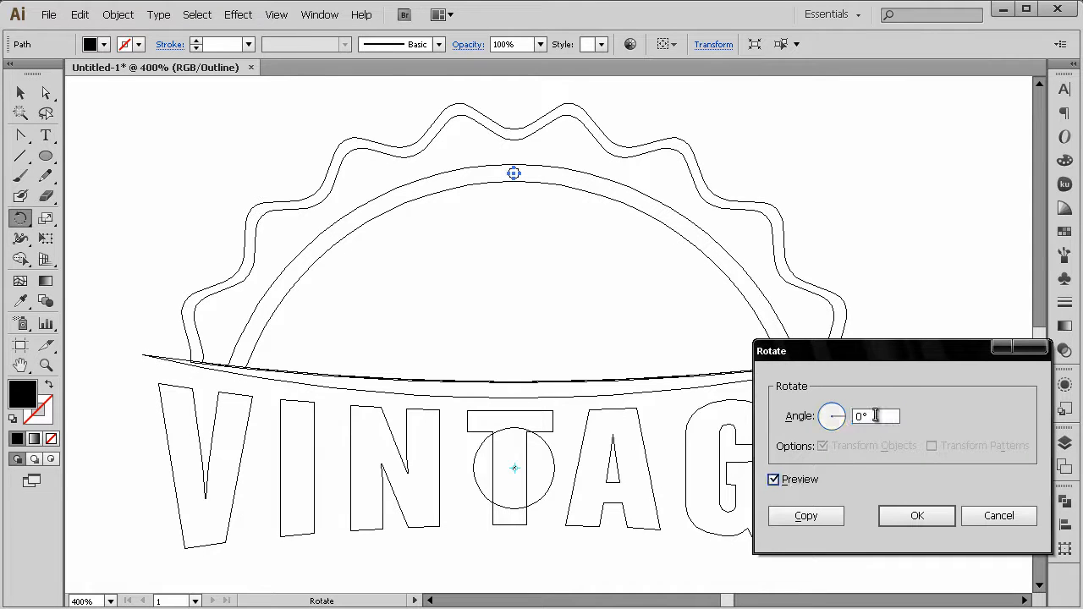
Set the rotation angle to 4° and create the rotated tiny circle as a copy
double_click(869, 416)
key("Up")
key("Up")
key("Down")
key("Down")
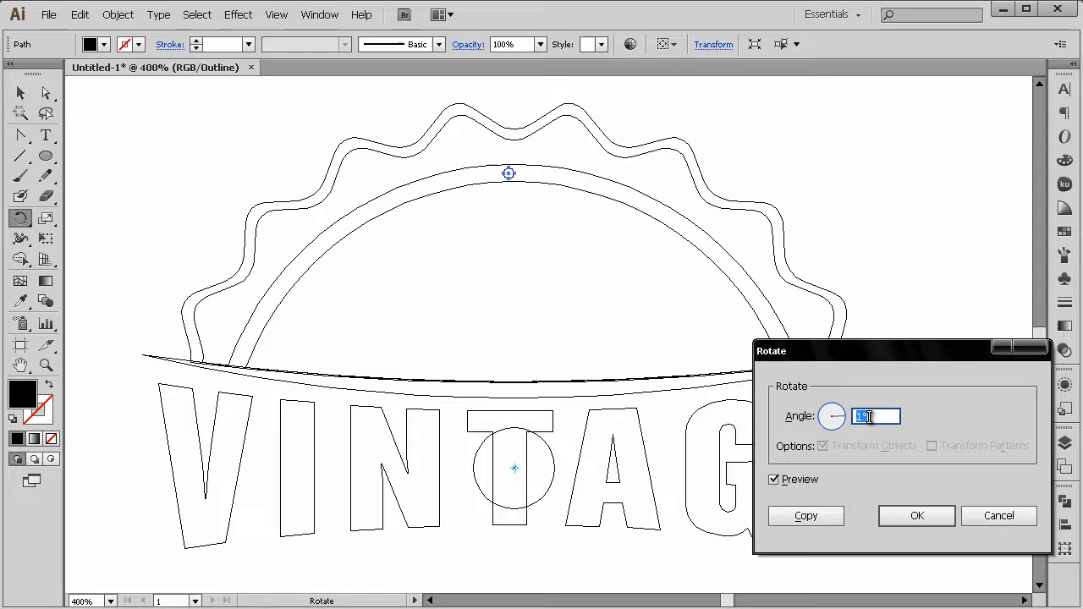
key("Up")
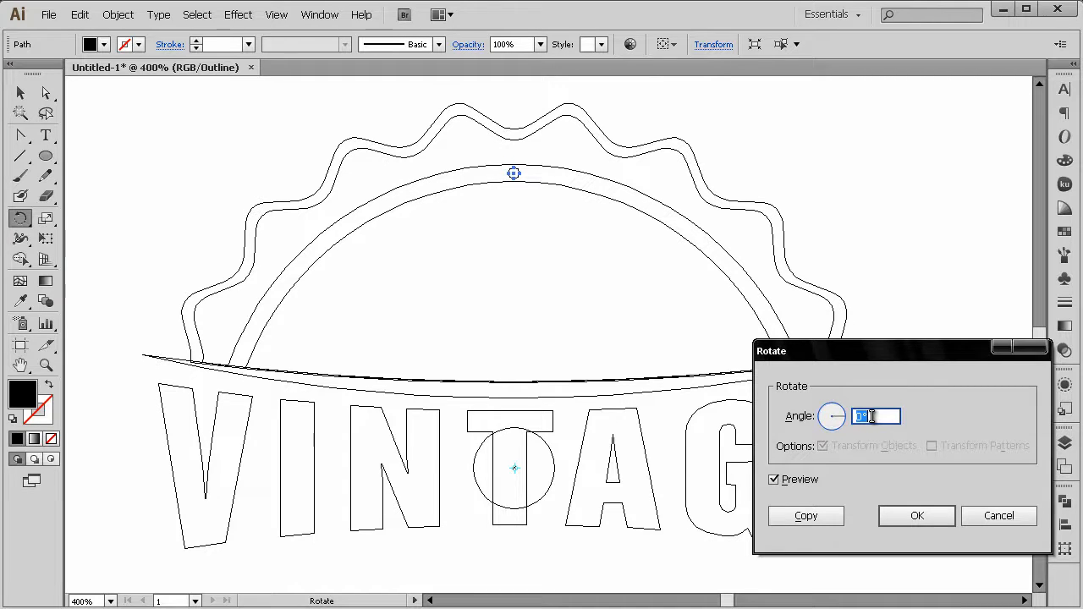
key("Up")
key("Up")
key("Up")
left_click(815, 517)
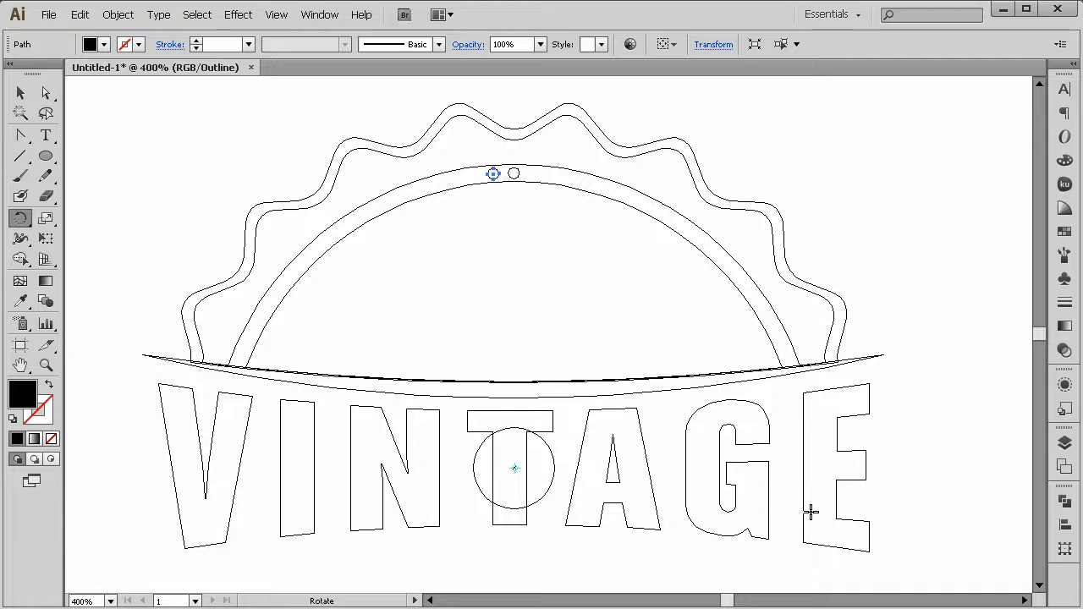
Repeat the 4° rotated copy of the tiny circle until the dots fill the arched band's left half, and deselect
key("ctrl+d")
key("ctrl+d")
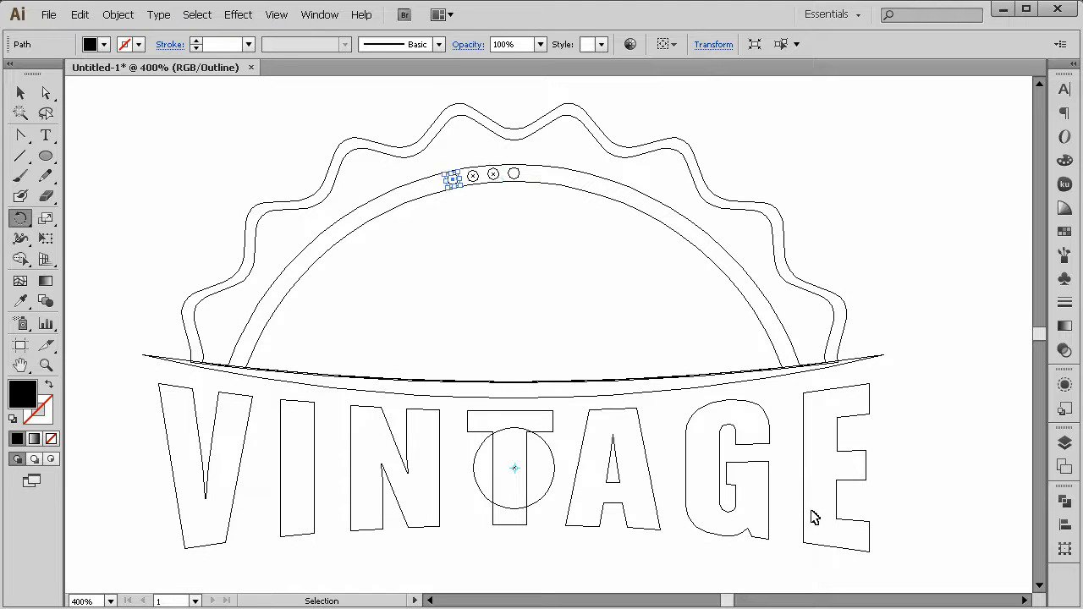
key("ctrl+d")
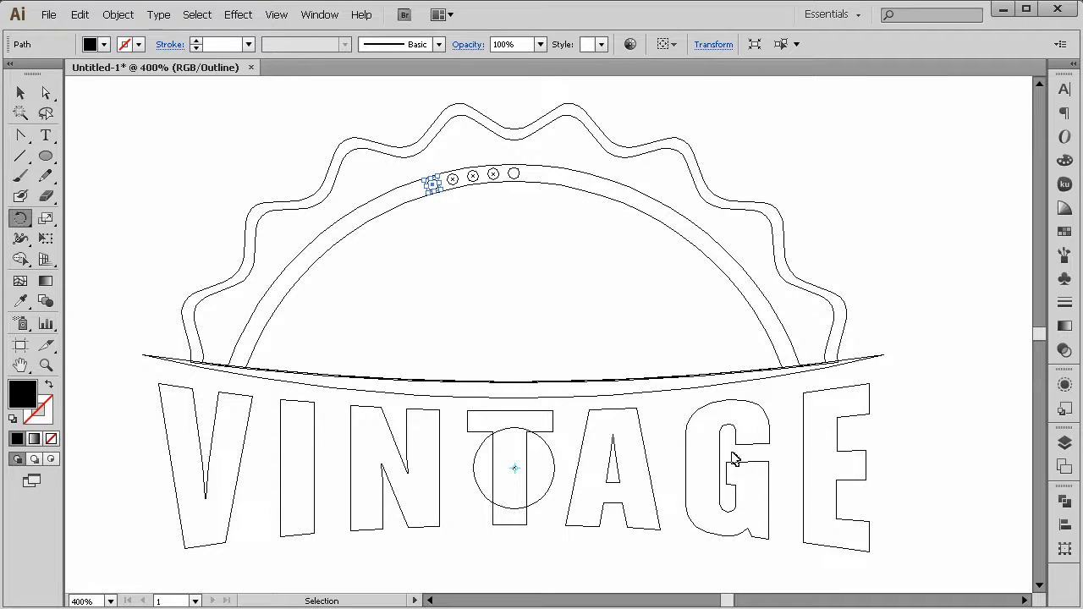
key("ctrl+d")
key("ctrl+d")
key("ctrl+d")
key("ctrl+d")
key("ctrl+d")
key("ctrl+d")
key("ctrl+d")
key("ctrl+d")
key("ctrl+d")
key("ctrl+d")
key("ctrl+d")
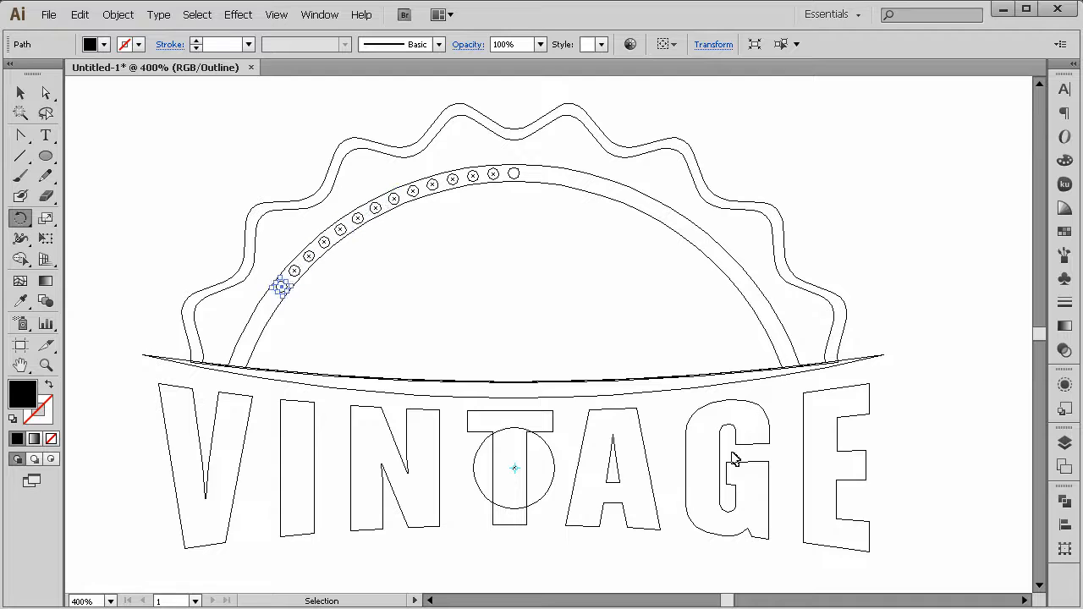
key("ctrl+d")
key("ctrl+d")
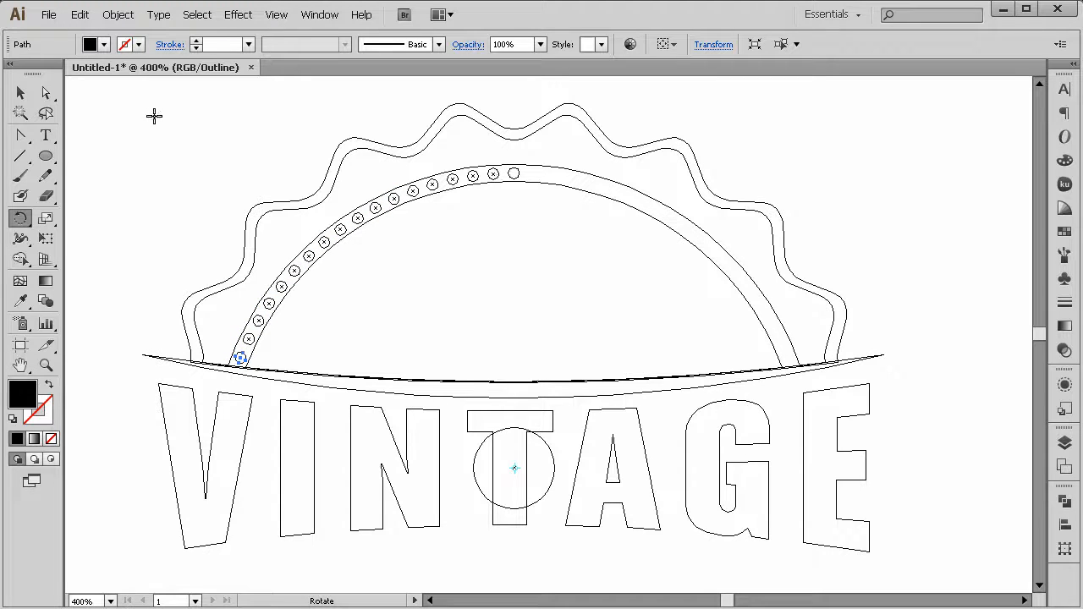
left_click(20, 92)
left_click(168, 140)
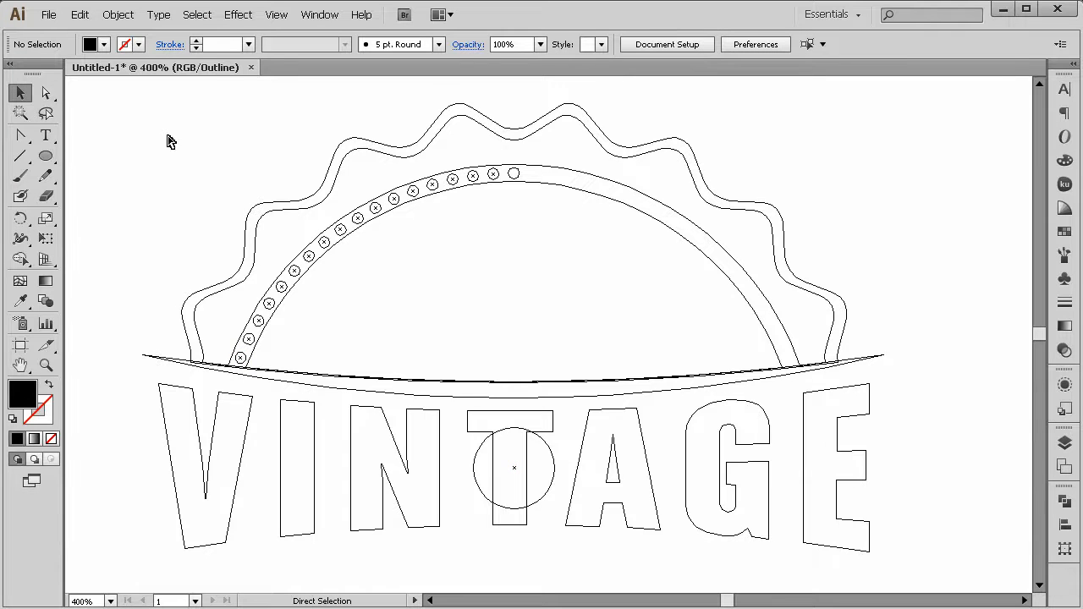
Return to Preview mode, select every dot from the top of the arch down to the band's left end, and group them
key("ctrl+y")
left_click(516, 174)
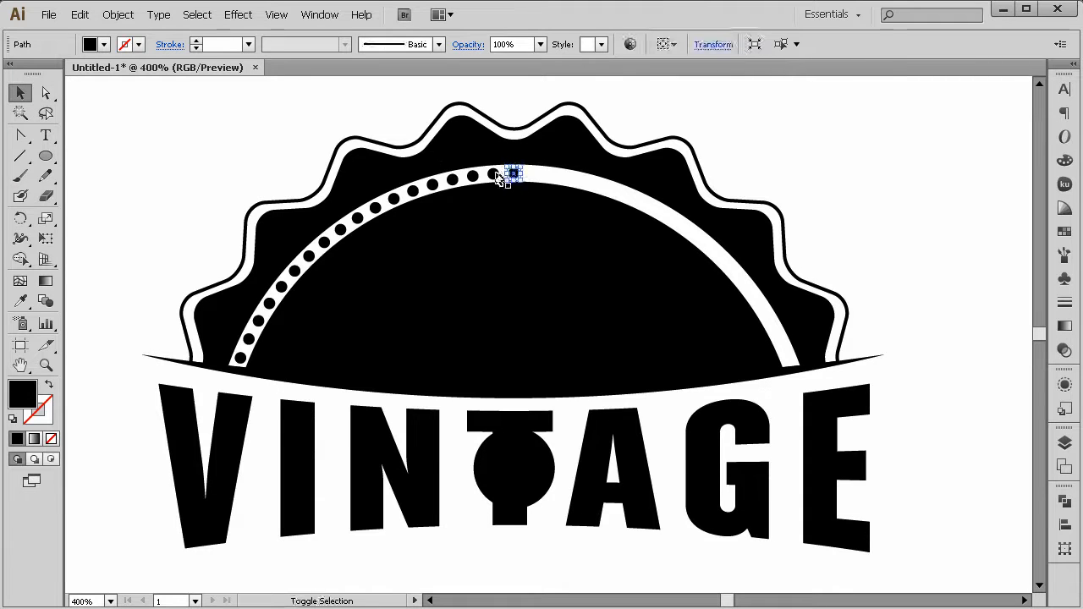
left_click(493, 174, "shift")
left_click(472, 177, "shift")
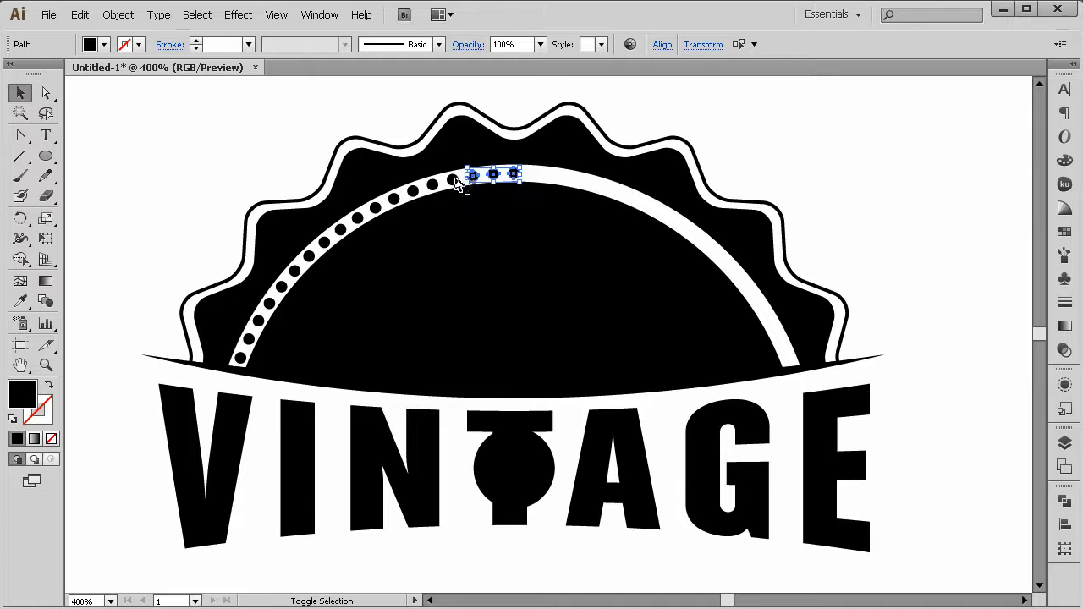
left_click(453, 180, "shift")
left_click(433, 184, "shift")
left_click(413, 191, "shift")
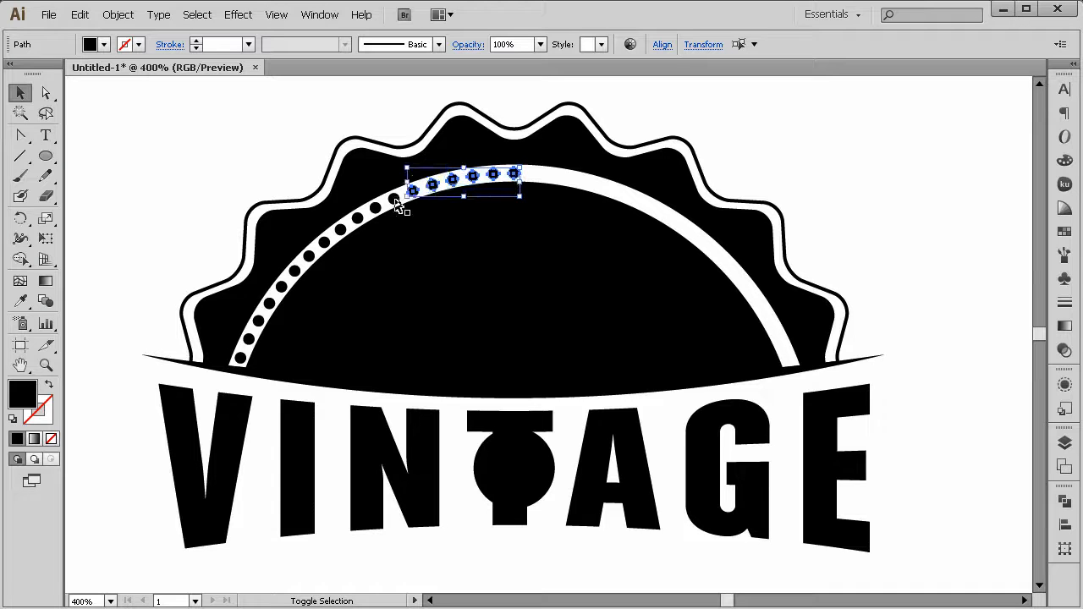
left_click(394, 198, "shift")
left_click(376, 209, "shift")
left_click(357, 219, "shift")
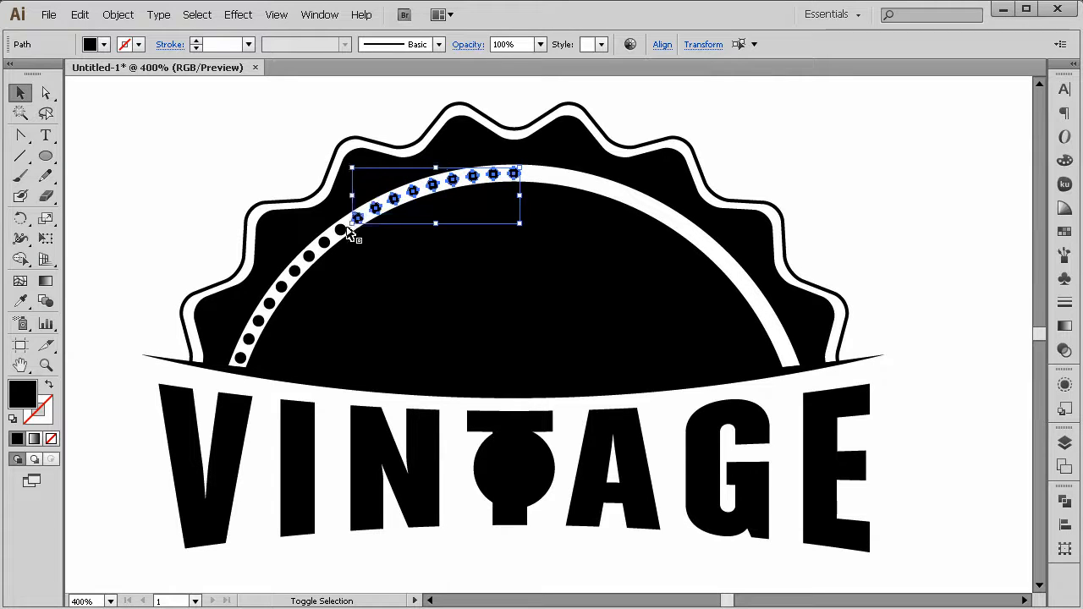
left_click(341, 232, "shift")
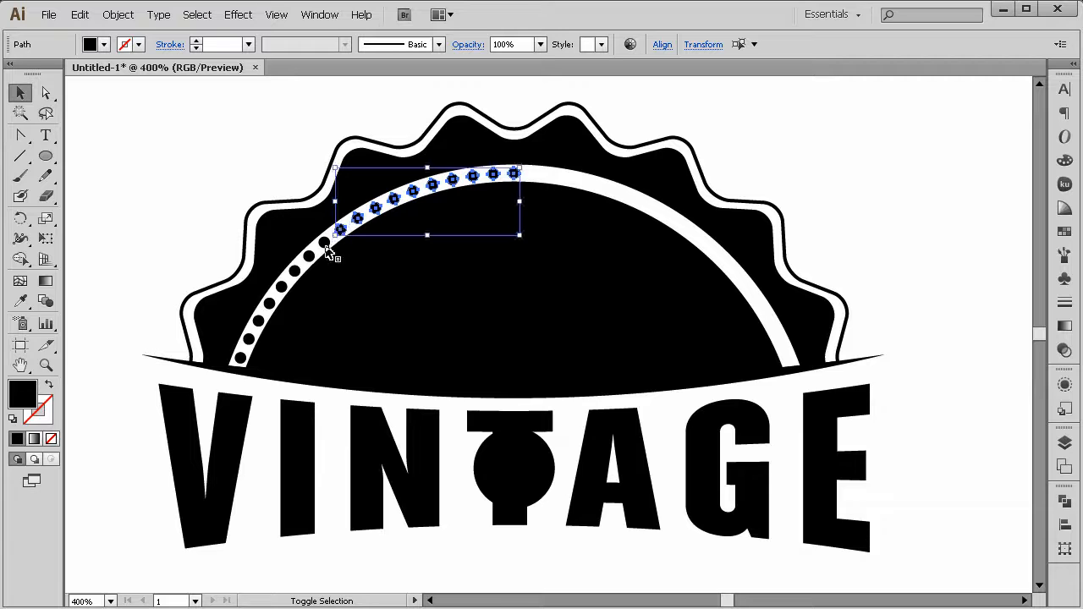
left_click(325, 245, "shift")
left_click(309, 258, "shift")
left_click(293, 271, "shift")
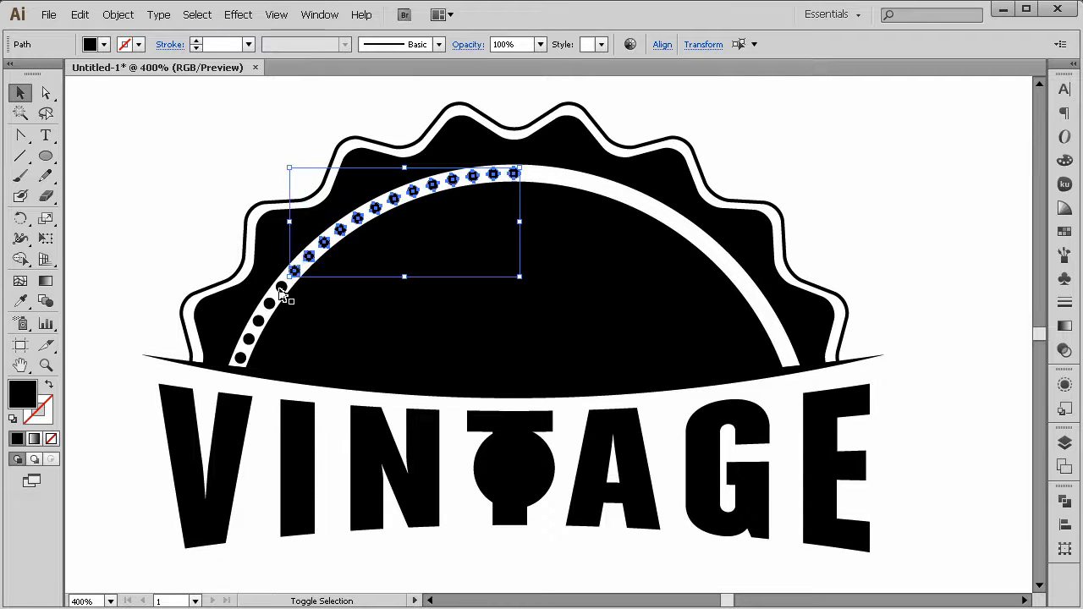
left_click(281, 287, "shift")
left_click(269, 304, "shift")
left_click(256, 322, "shift")
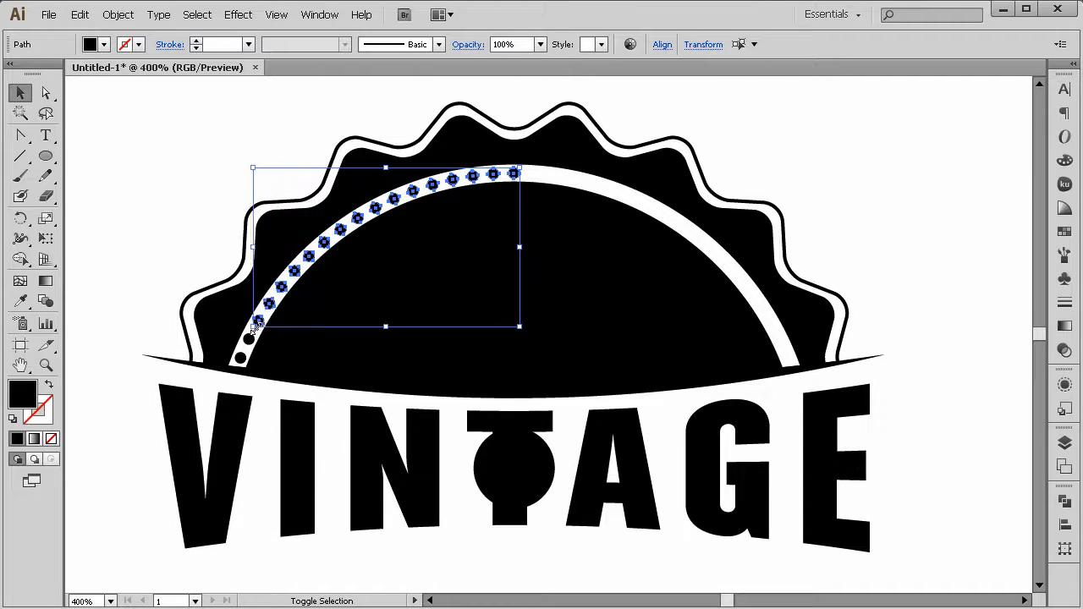
left_click(250, 340, "shift")
left_click(242, 359, "shift")
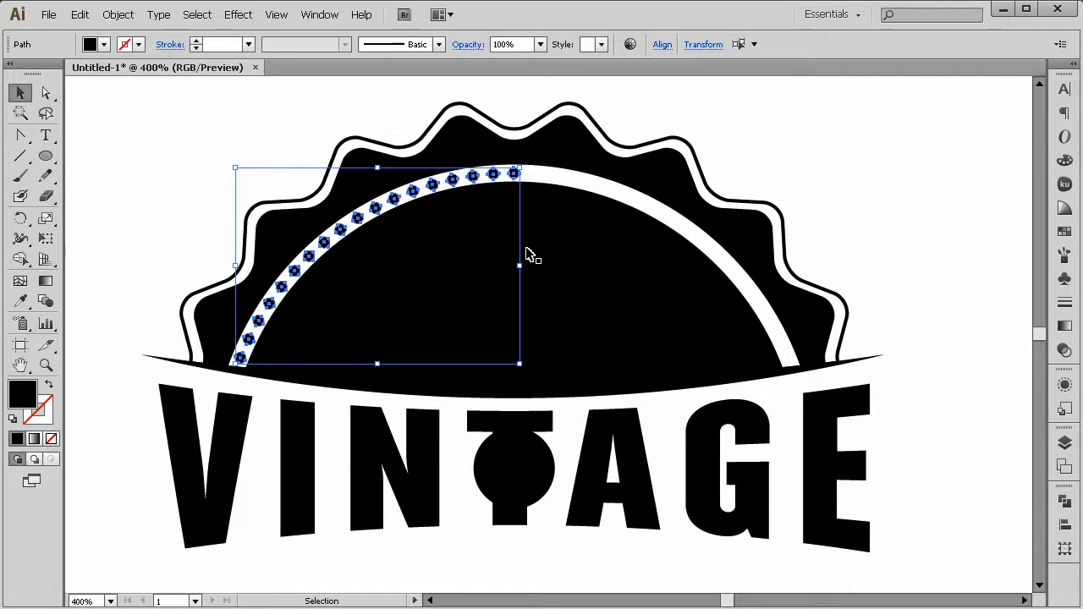
key("a")
key("ctrl+g")
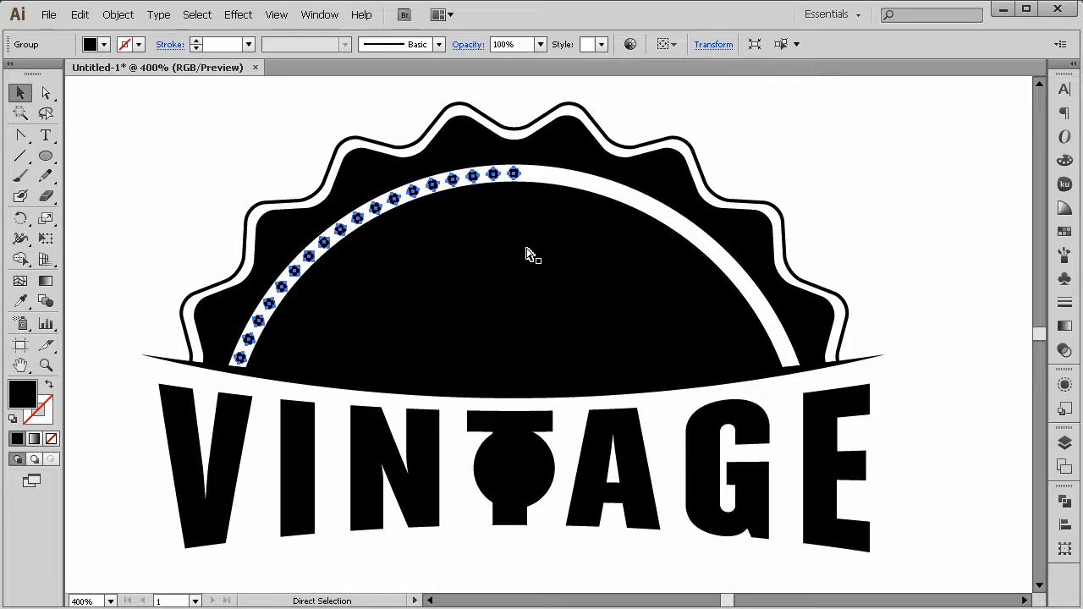
key("v")
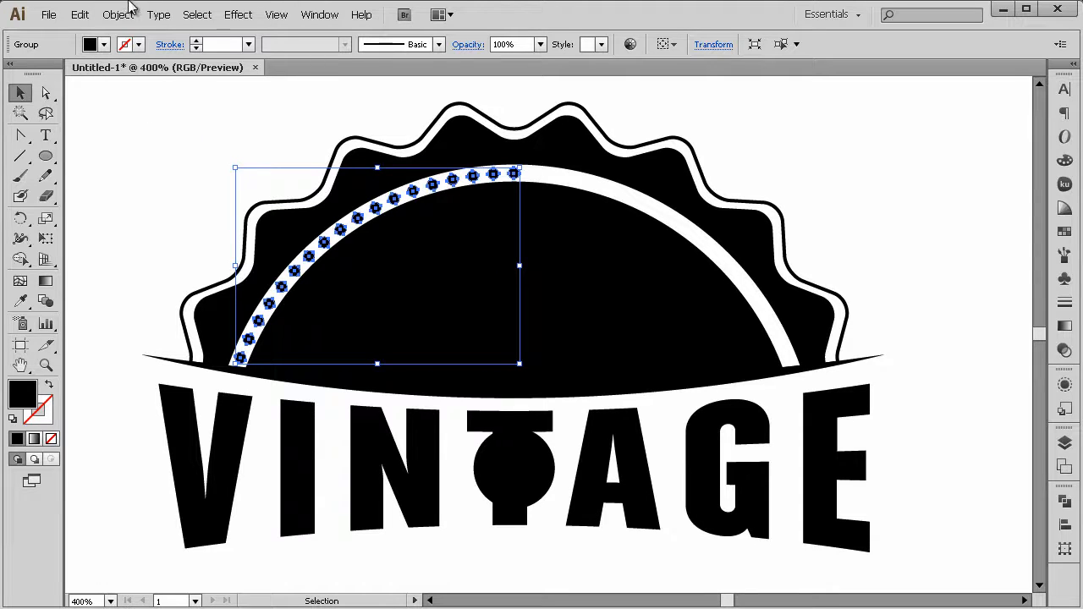
Copy the group of dots and paste the duplicate in place over the original
left_click(89, 19)
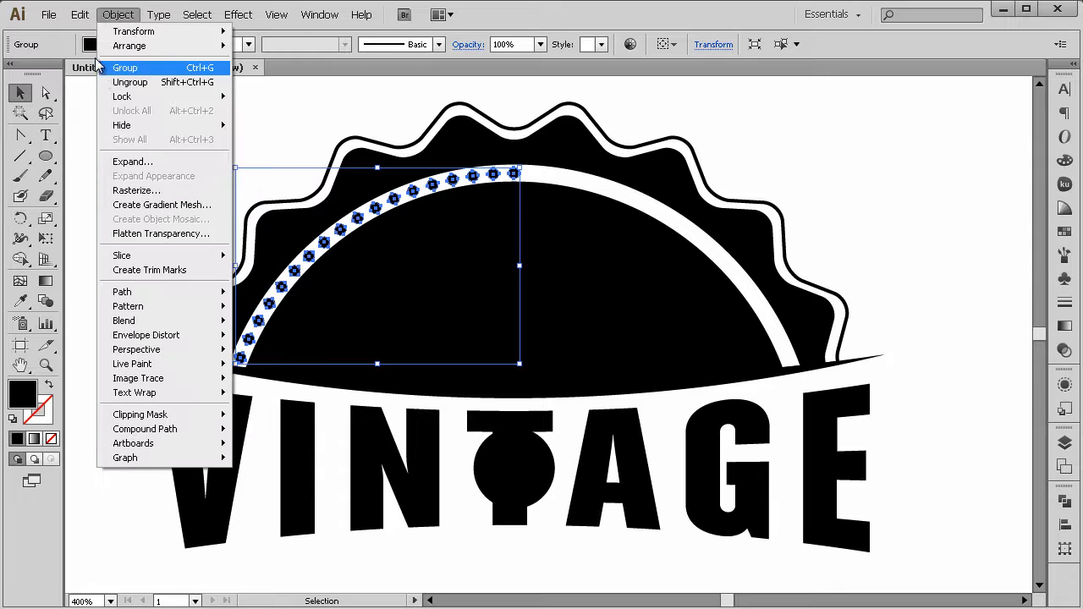
left_click(91, 82)
left_click(84, 17)
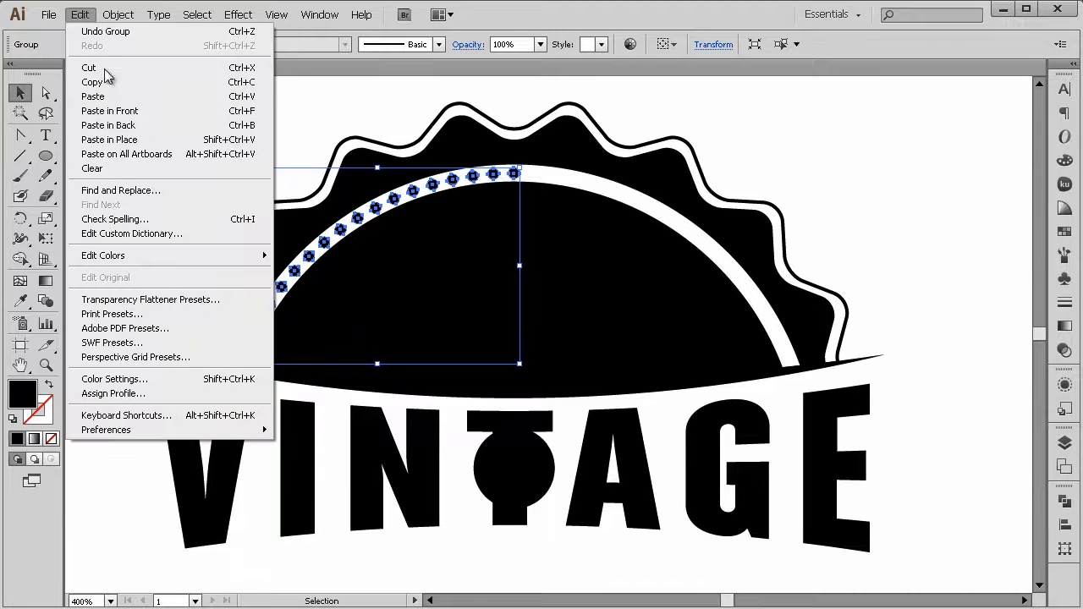
left_click(124, 142)
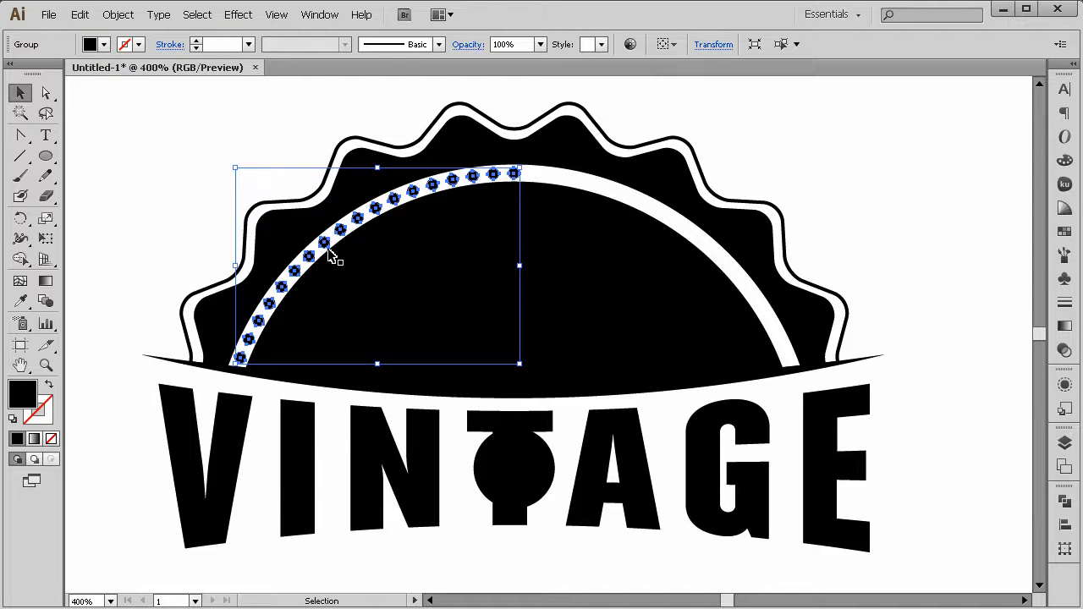
key("shift+Right")
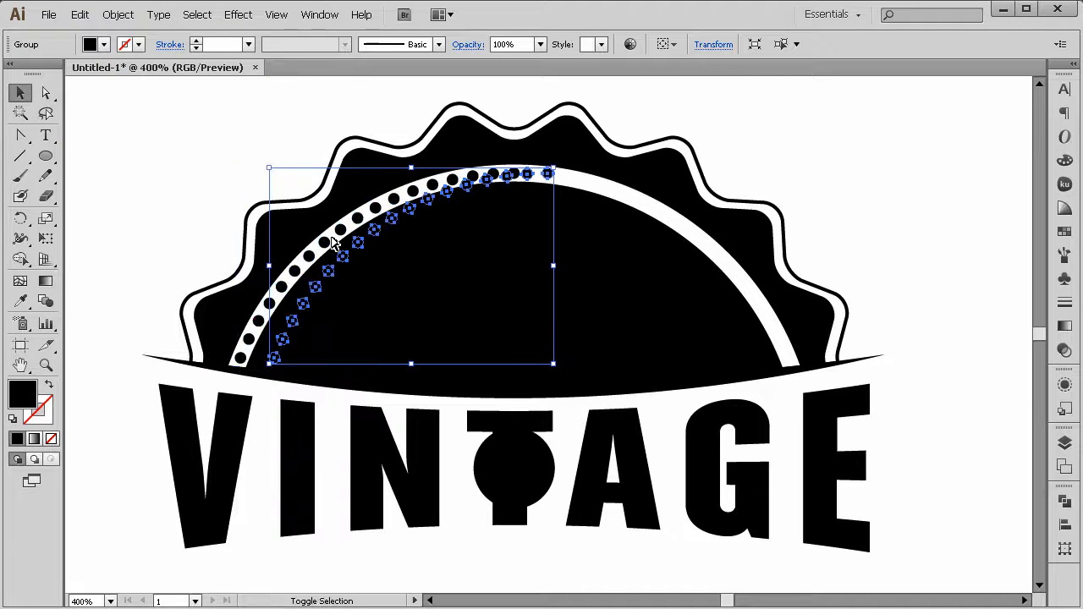
key("ctrl+z")
Reflect the pasted group of dots across the vertical axis at 90°
right_click(332, 240)
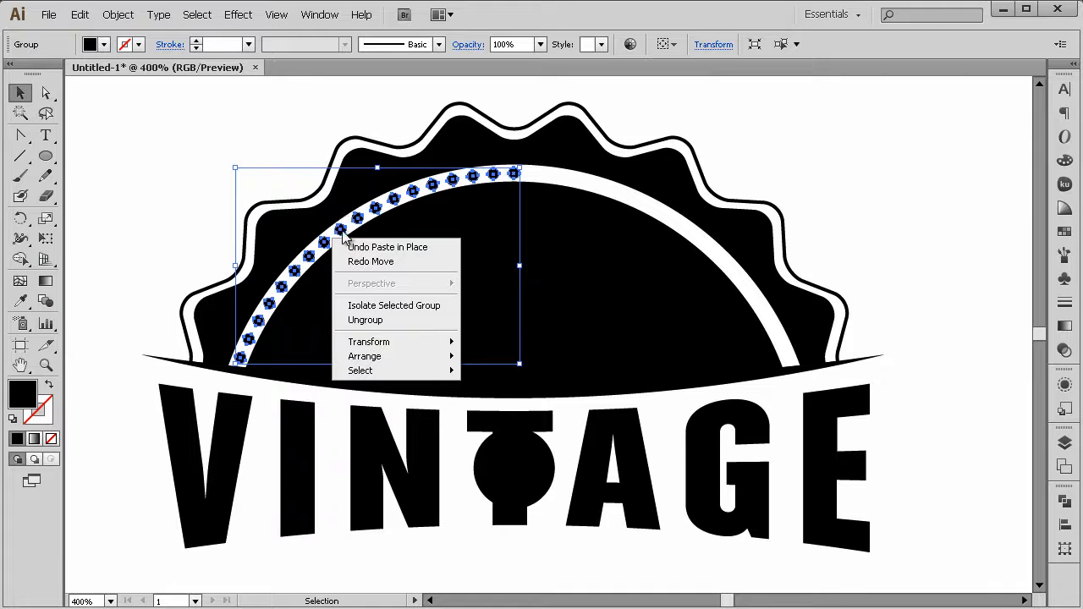
mouse_move(397, 363)
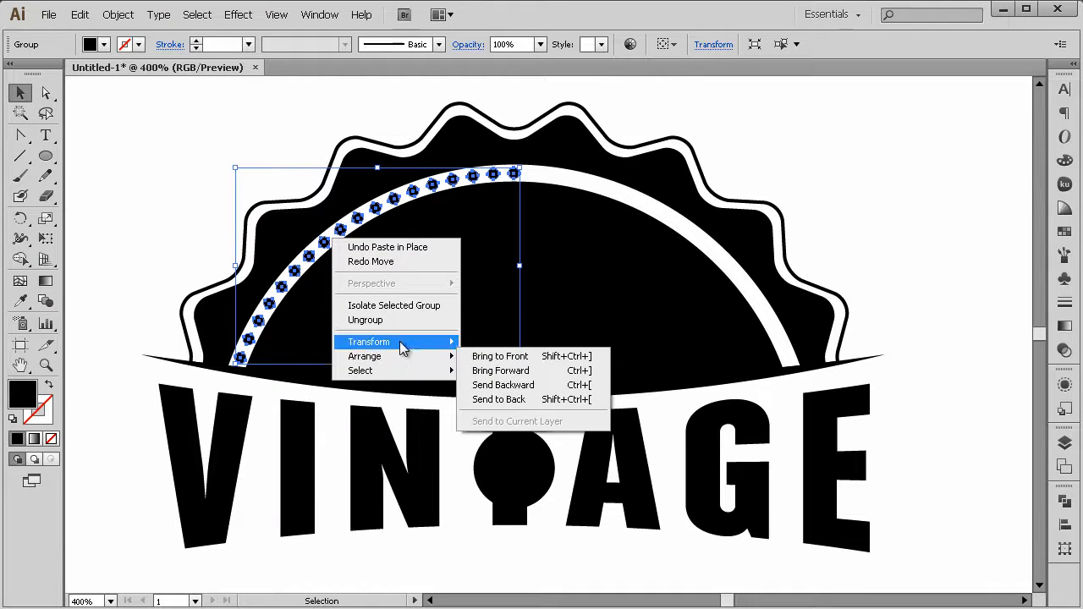
mouse_move(401, 344)
left_click(491, 394)
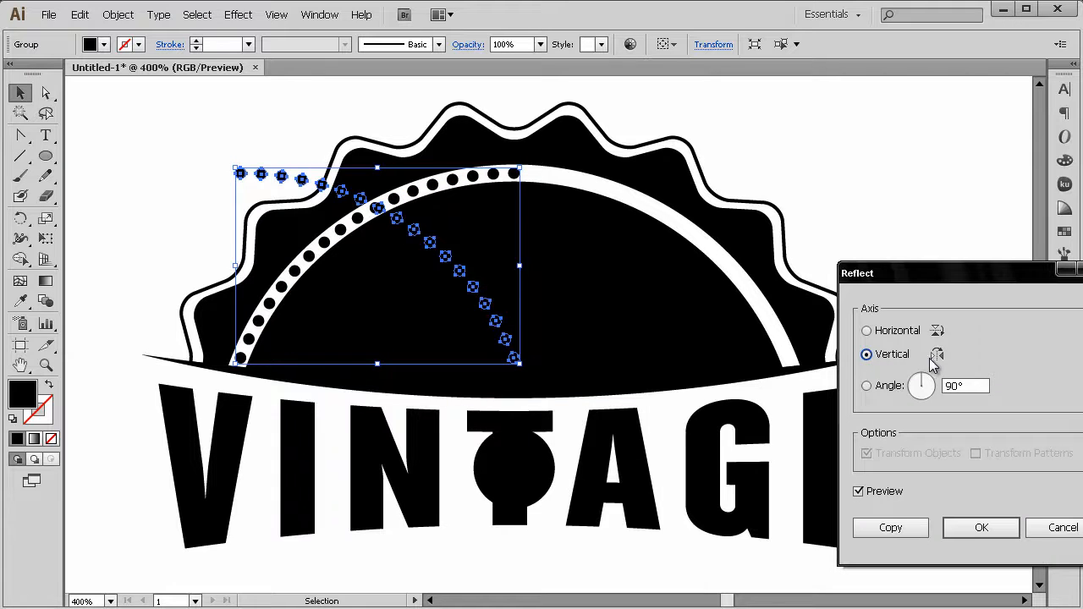
double_click(967, 387)
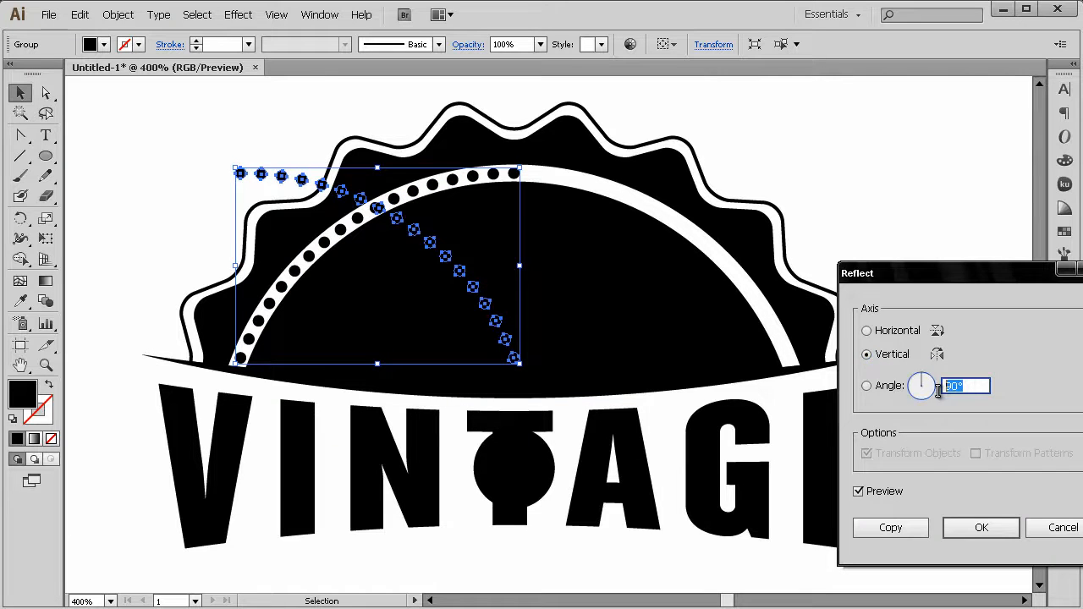
left_click(966, 531)
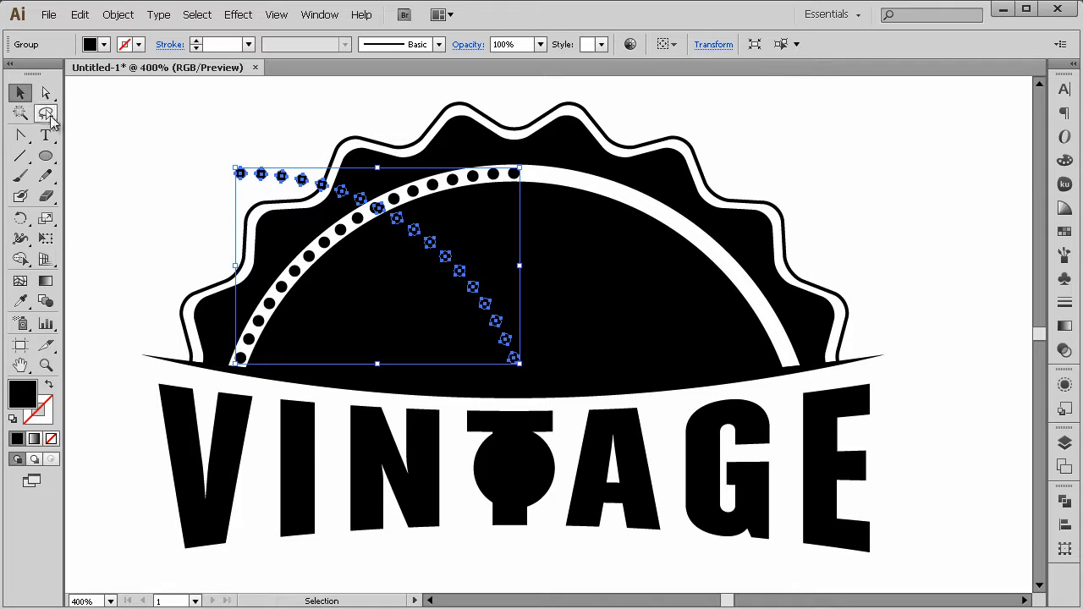
Move the reflected dots horizontally into the band's right half, overlapping the two topmost dots, and check the alignment in Outline view
key("shift+Right")
key("shift+Right")
key("shift+Right")
key("shift+Right")
key("shift+Right")
key("shift+Right")
key("shift+Right")
key("shift+Right")
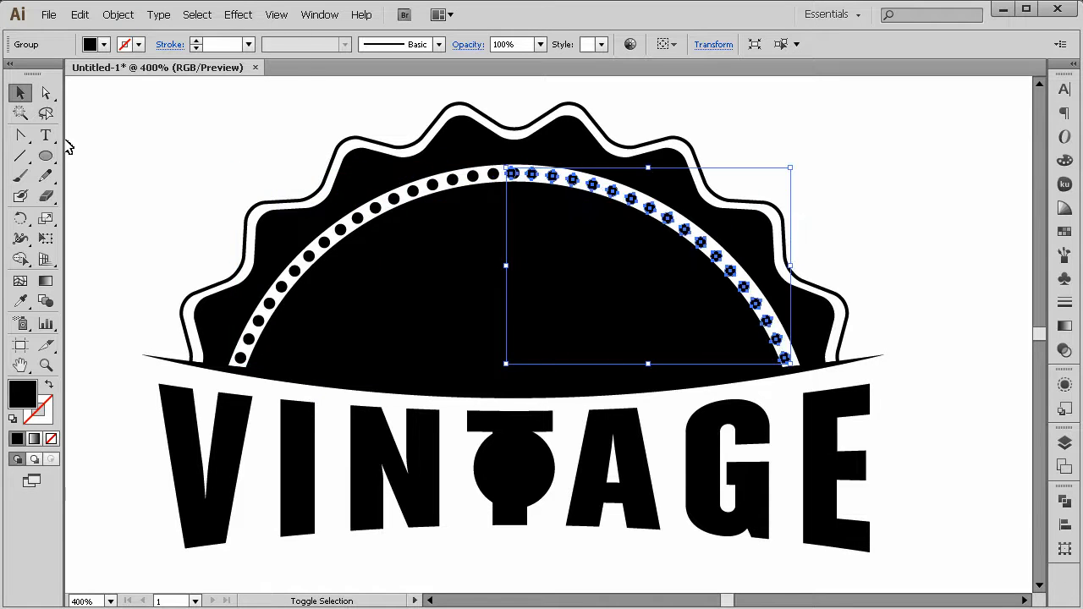
key("Right")
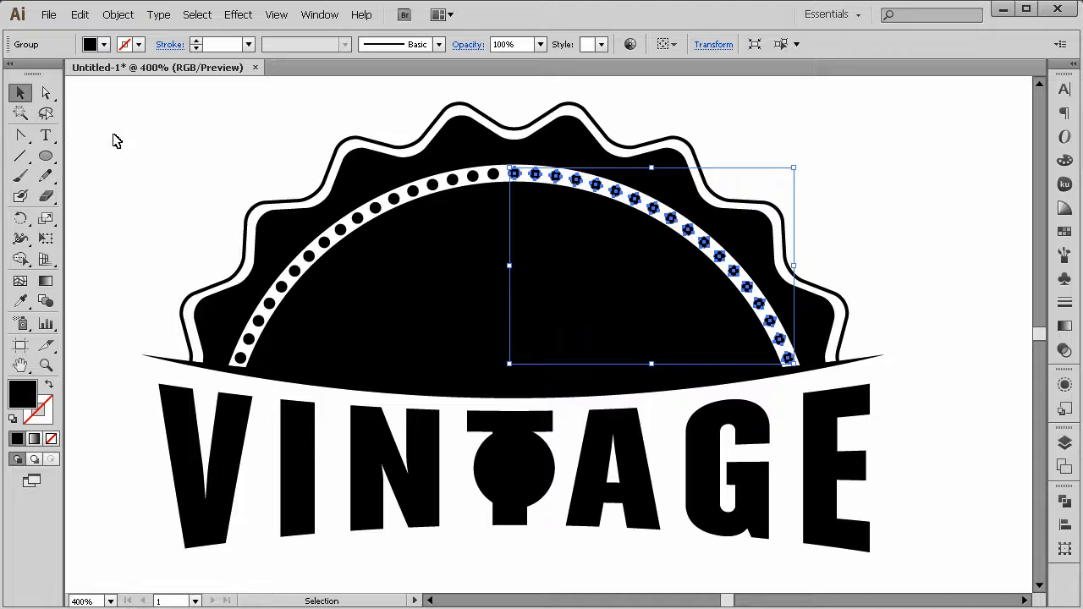
left_click(907, 232)
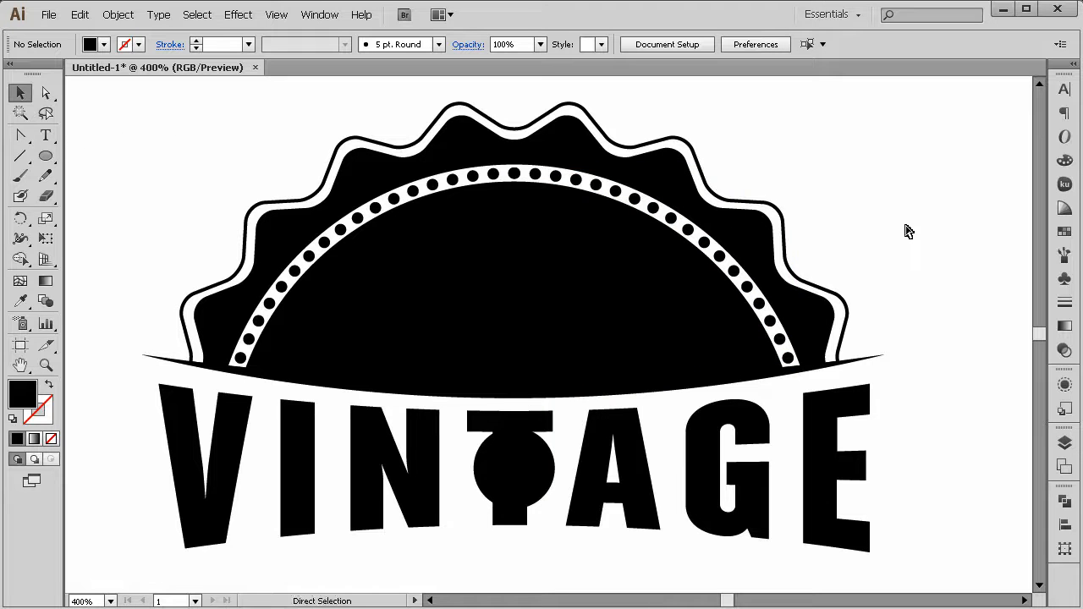
key("ctrl+y")
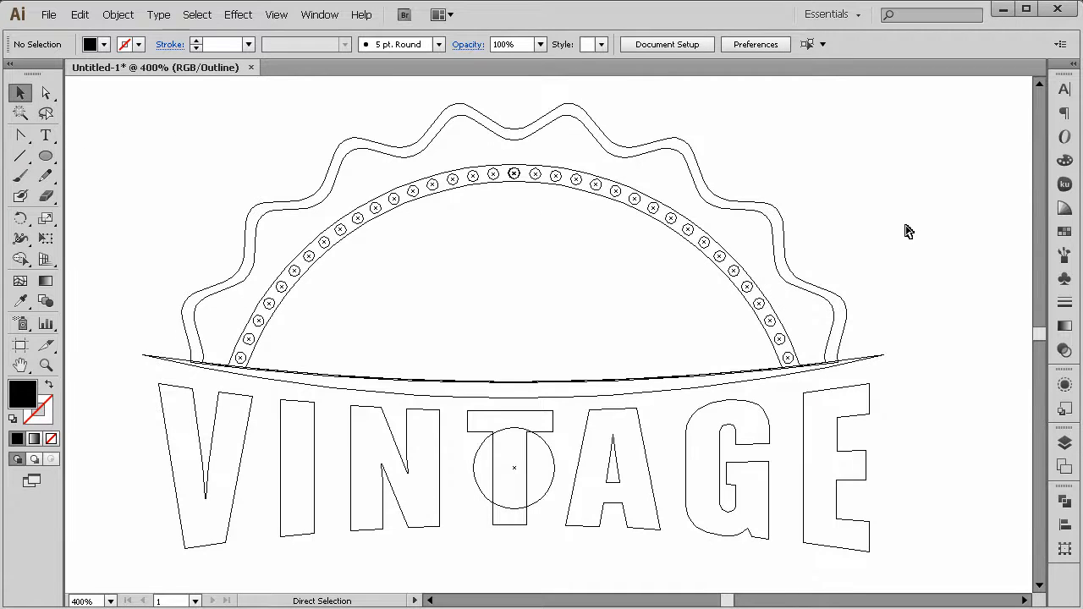
key("ctrl+y")
Combine the left and right halves of the dotted arch into one group and deselect it
left_click(46, 93)
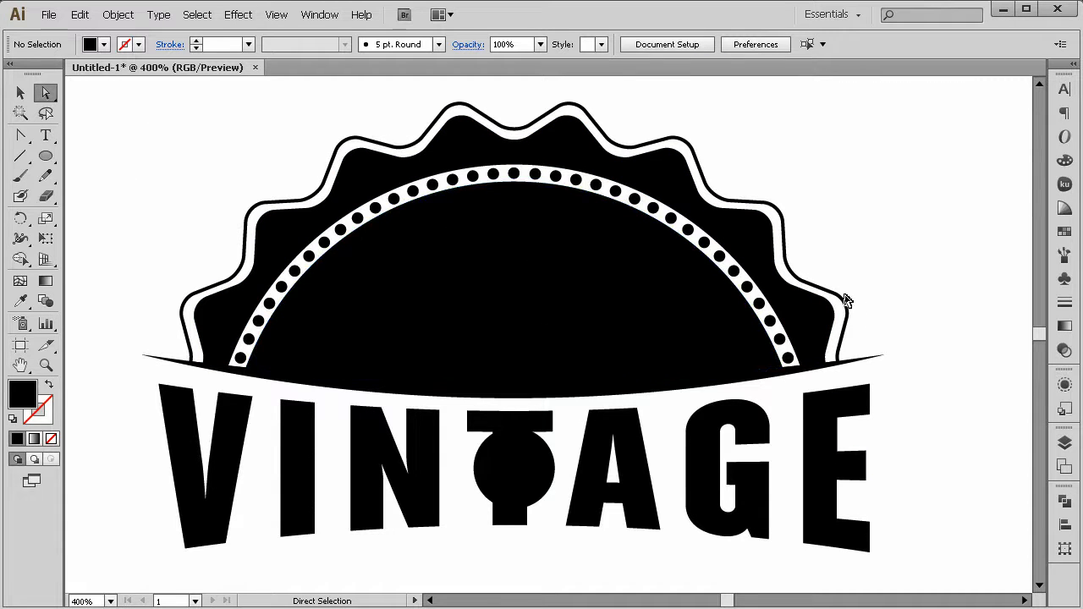
left_click(19, 93)
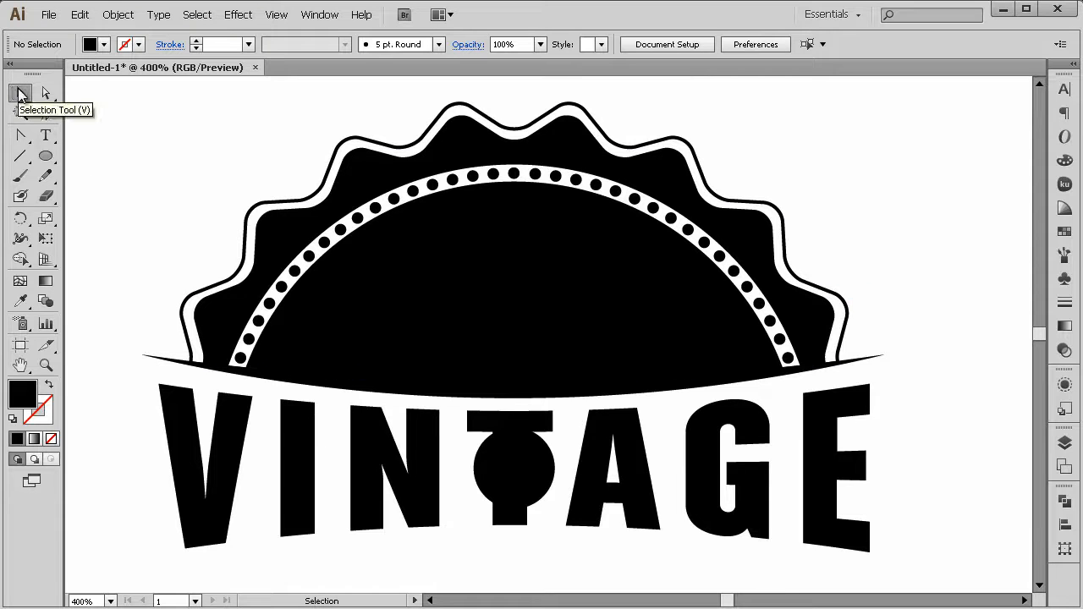
left_click(455, 184)
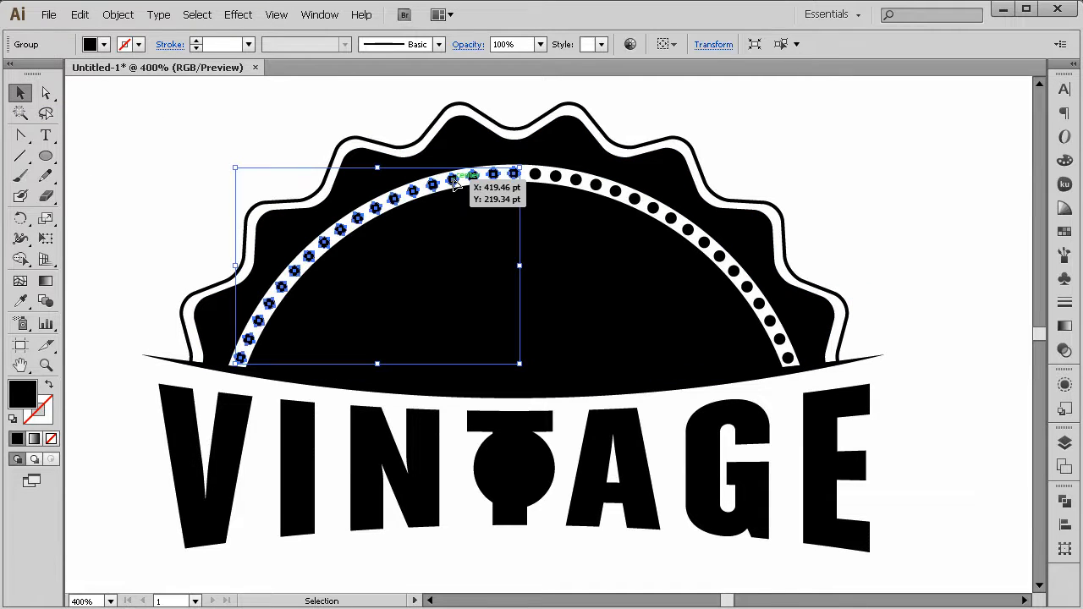
left_click(559, 183, "shift")
key("ctrl+g")
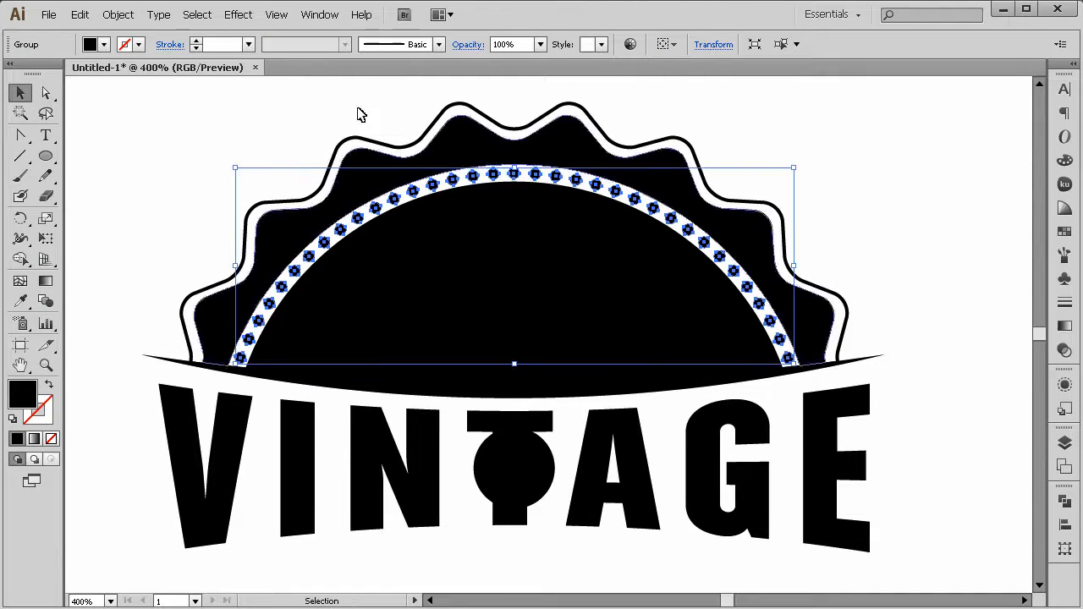
left_click(117, 14)
mouse_move(78, 17)
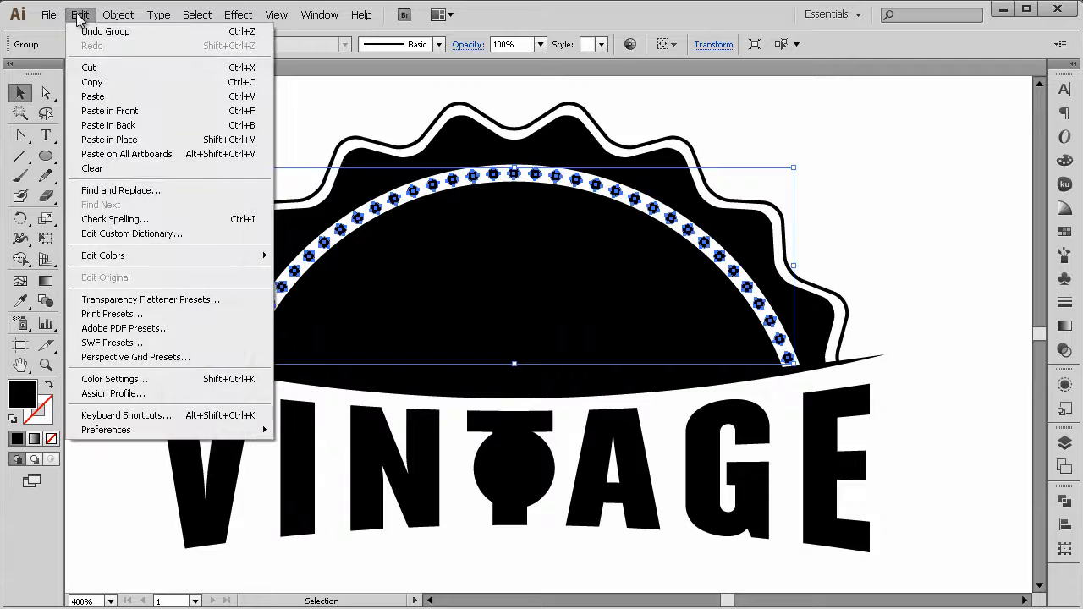
mouse_move(116, 19)
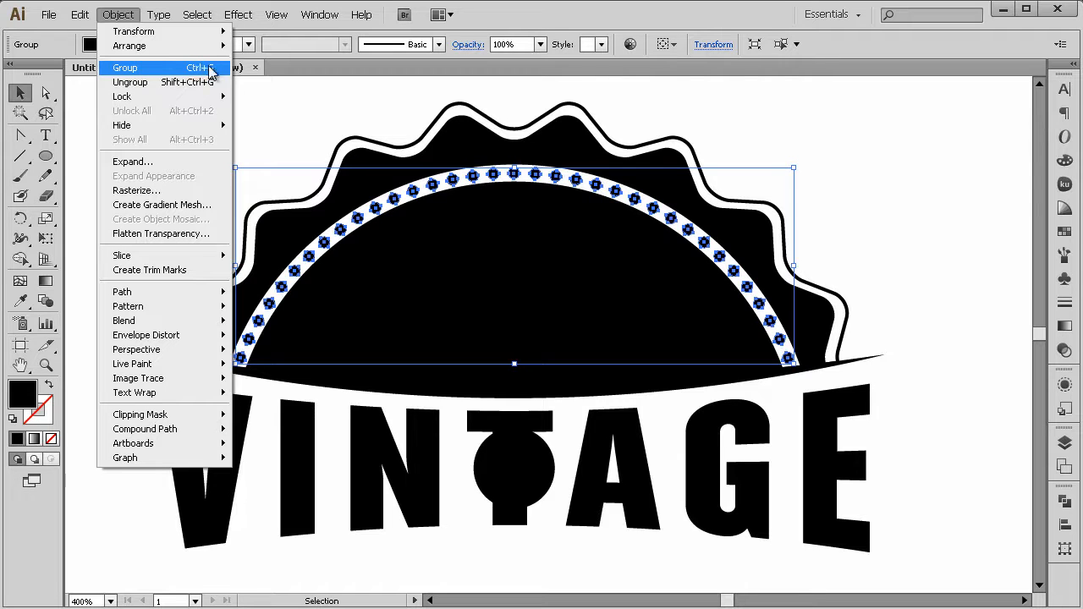
left_click(280, 116)
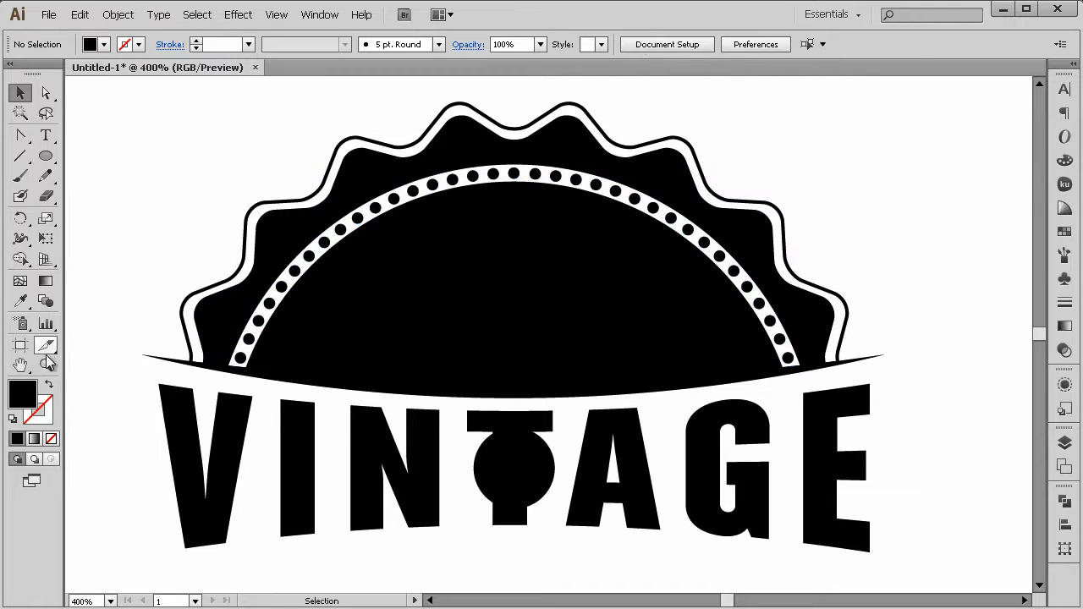
Add the text "2014" in 12 pt ChaletComprime on the blank canvas beside the badge
left_click(45, 364)
left_click(584, 379, "alt")
left_click(584, 380, "alt")
left_click(516, 332)
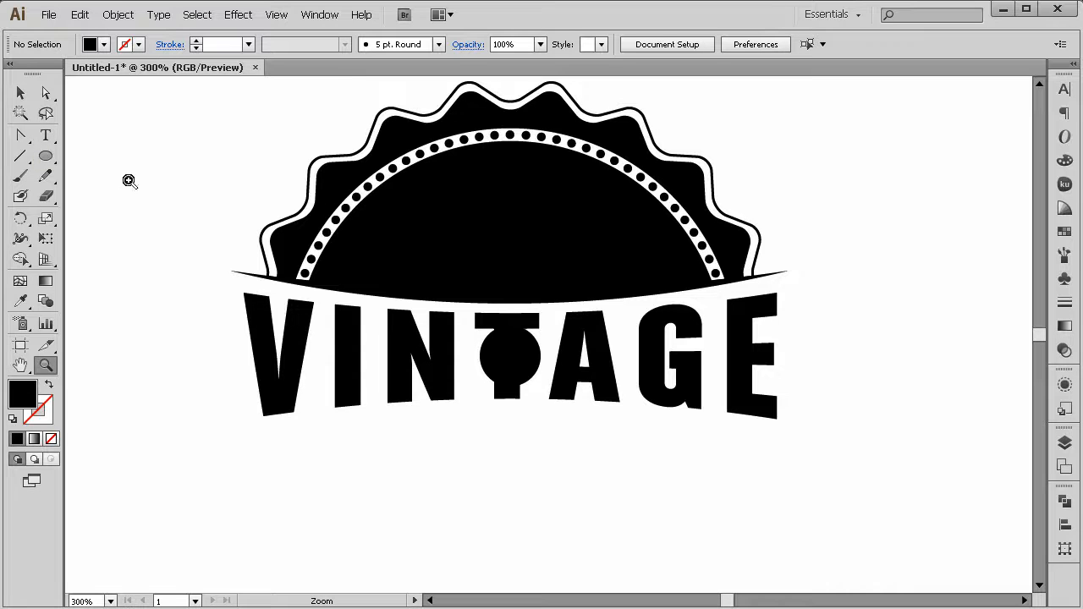
left_click(46, 135)
left_click(134, 276)
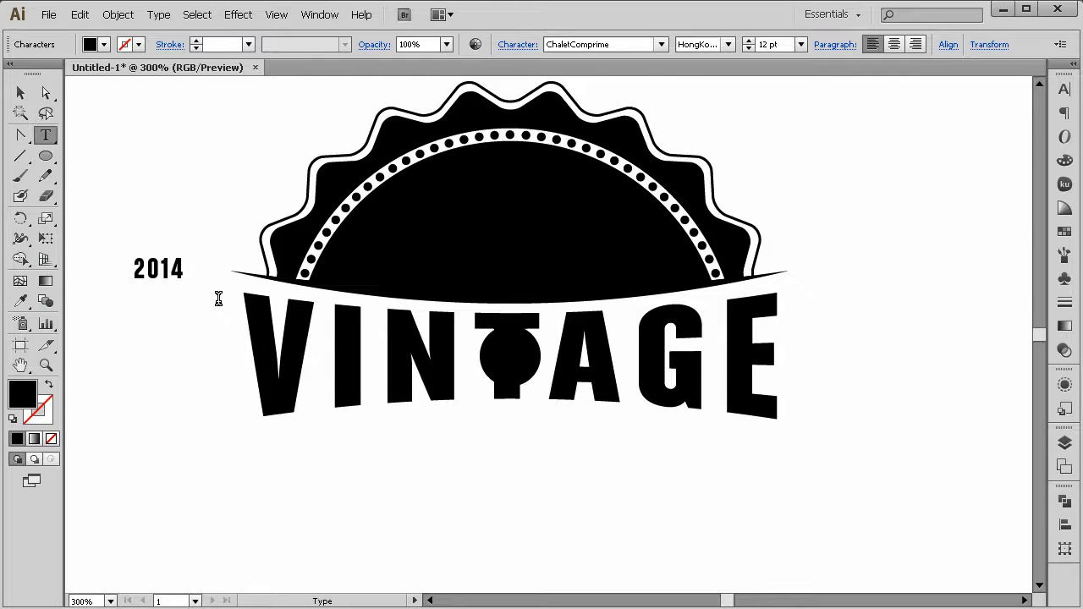
Place the 2014 text below the T of VINTAGE and show the artwork in outline mode
left_click(20, 92)
left_click_drag(147, 267, 520, 471)
left_click(222, 515)
key("ctrl+y")
left_click_drag(572, 497, 442, 454)
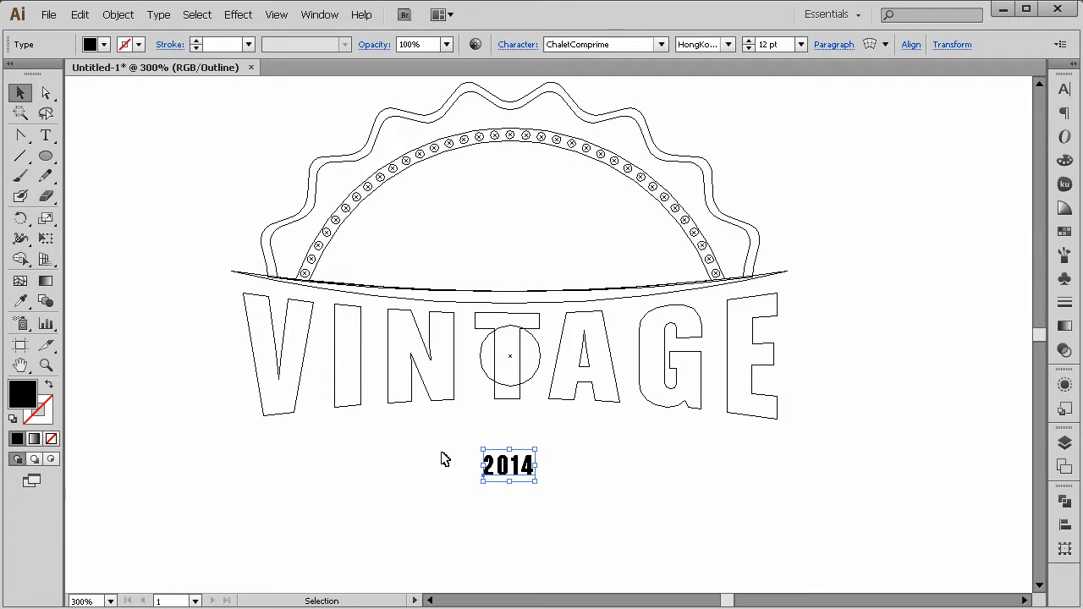
Expand the 2014 text into shapes with both Object and Fill included
left_click(122, 16)
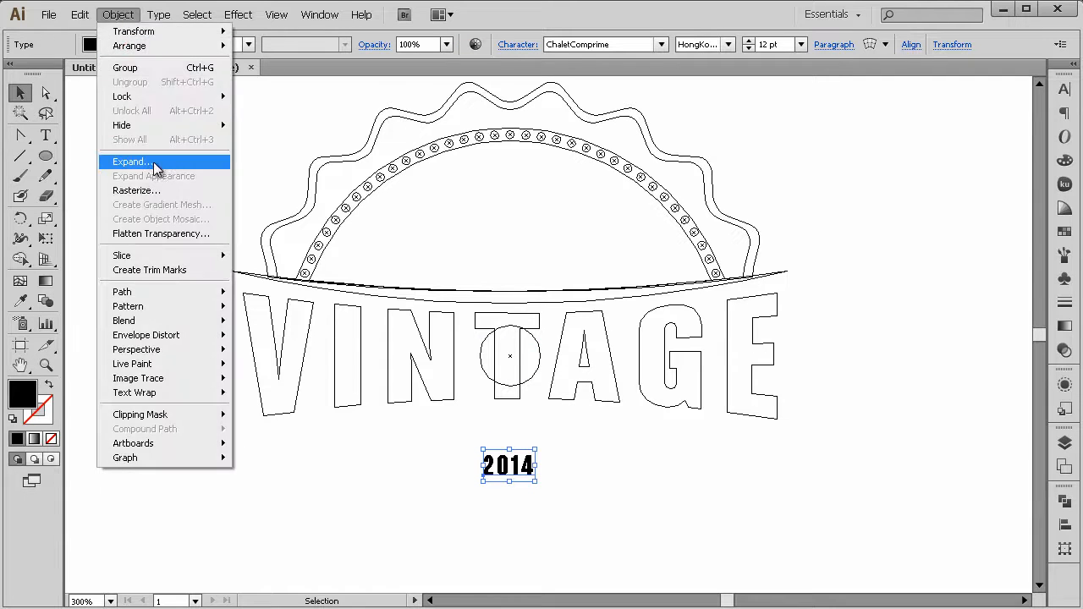
left_click(152, 161)
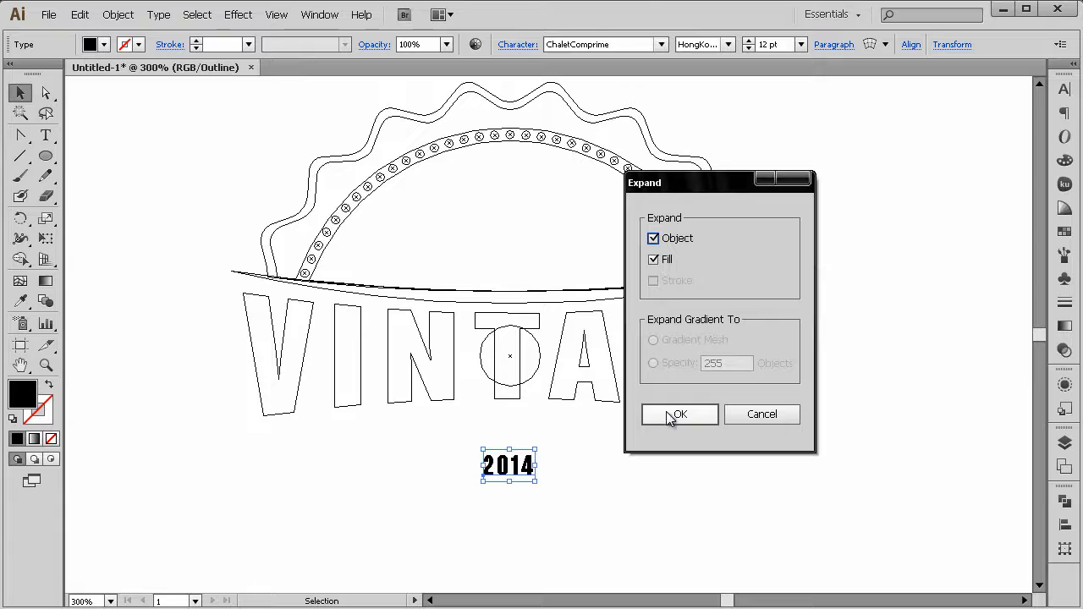
left_click(665, 411)
left_click(571, 455)
Move the expanded 2014 up into the middle of the badge's inner arch
left_click_drag(517, 467, 518, 360)
key("shift+Up")
key("shift+Up")
key("shift+Up")
key("shift+Up")
key("shift+Up")
key("shift+Up")
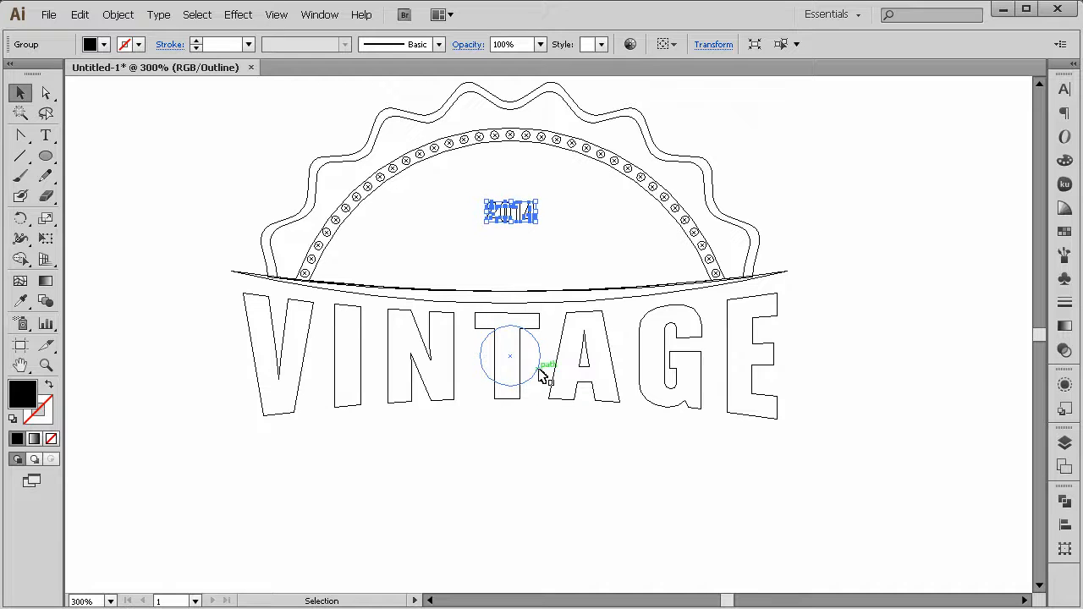
left_click(847, 247)
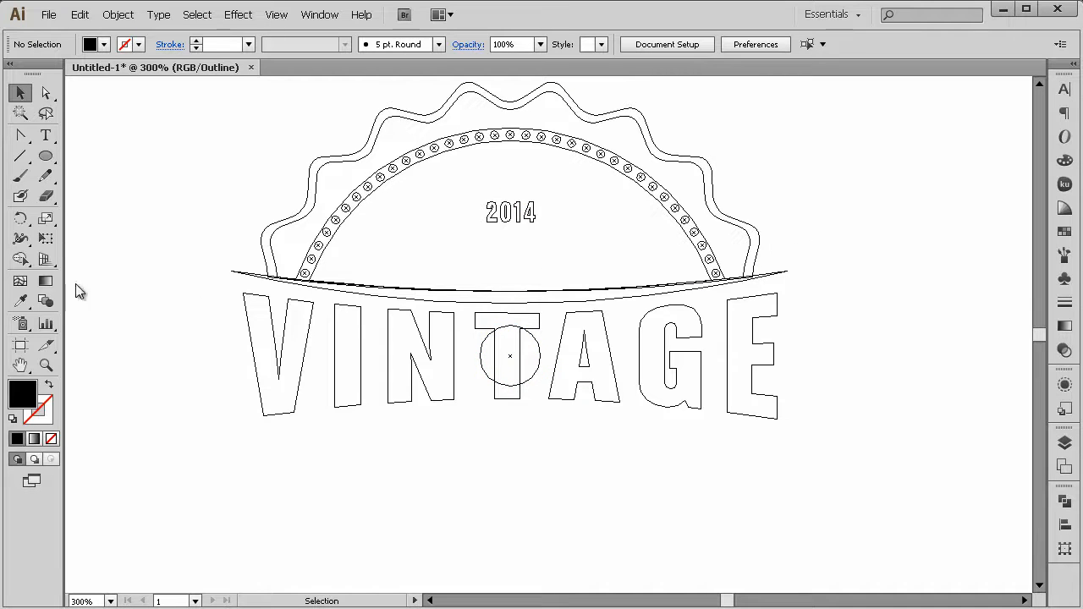
Check the artwork in preview mode, return to outline mode, and move 2014 back below the word VINTAGE
left_click(46, 364)
key("ctrl+y")
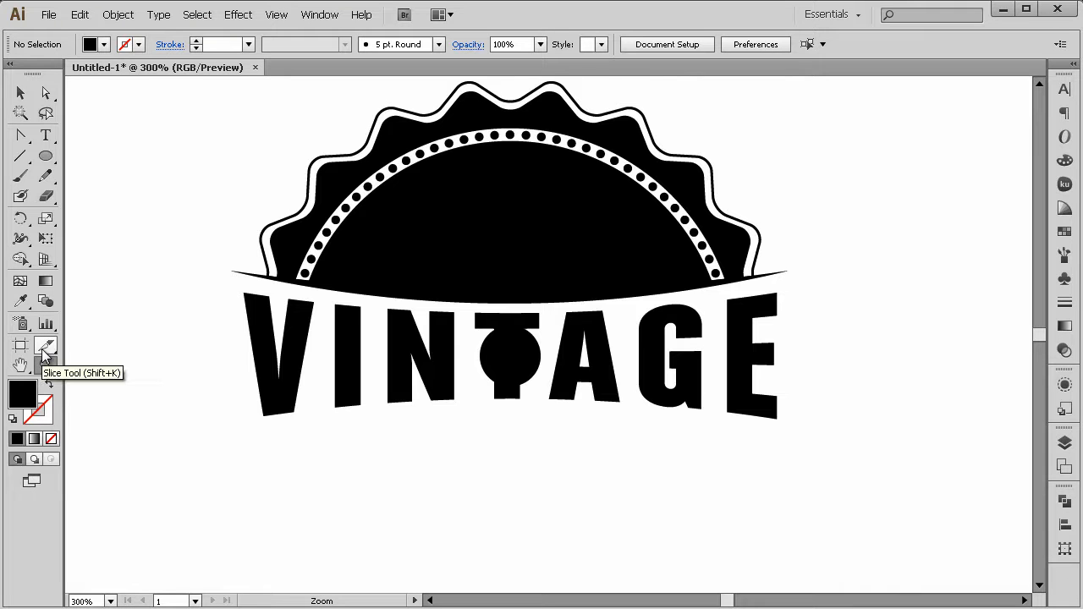
key("ctrl+y")
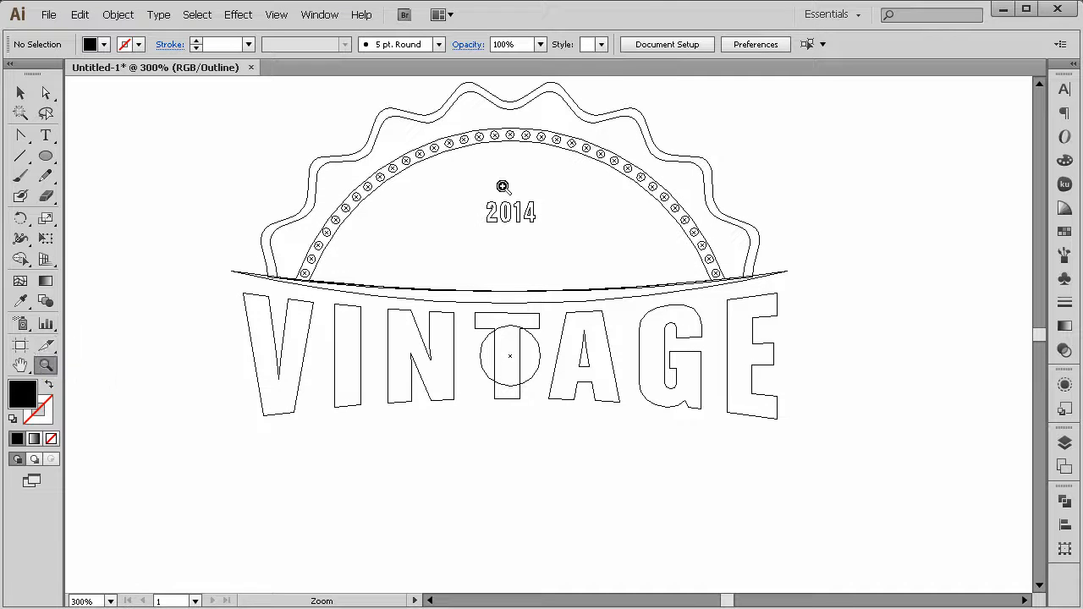
key("v")
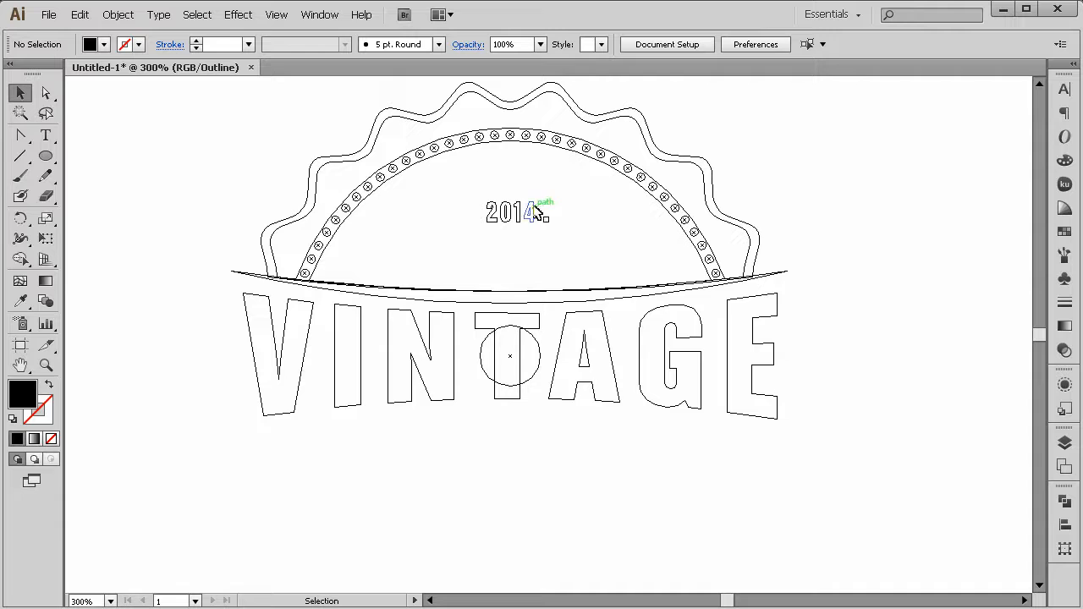
left_click_drag(545, 214, 535, 472)
left_click(129, 406)
Draw a tiny circle just before the first digit of 2014, vertically centred on the digits
key("z")
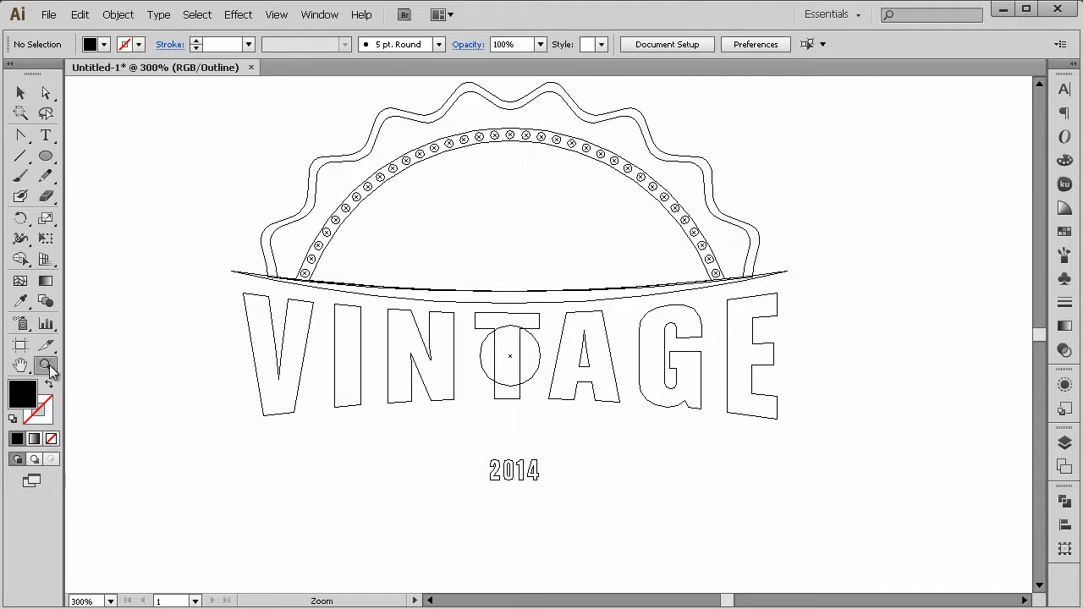
left_click(508, 475)
left_click(602, 313)
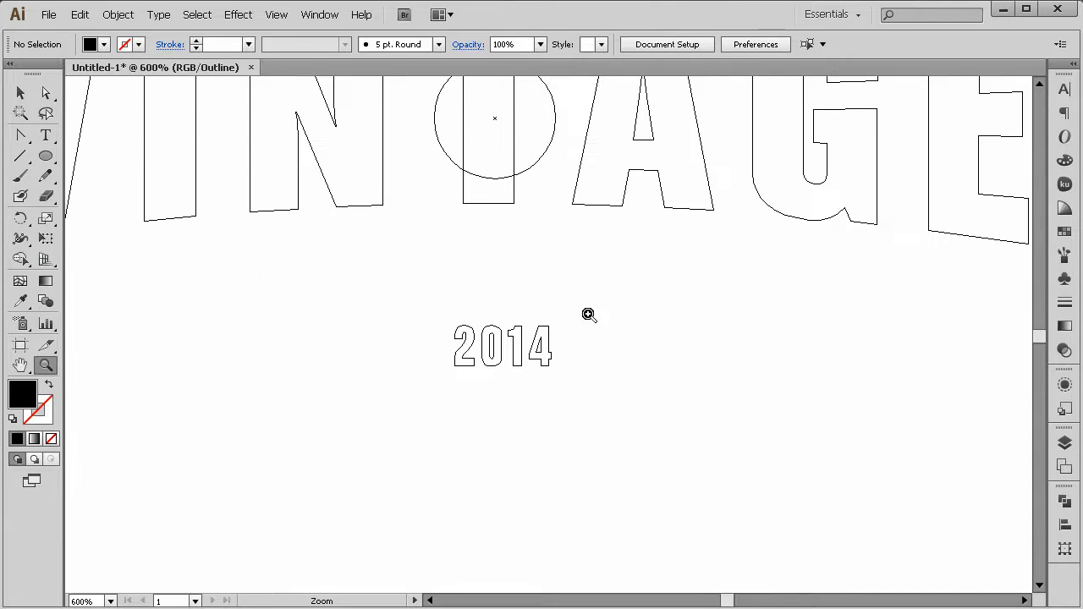
left_click(46, 156)
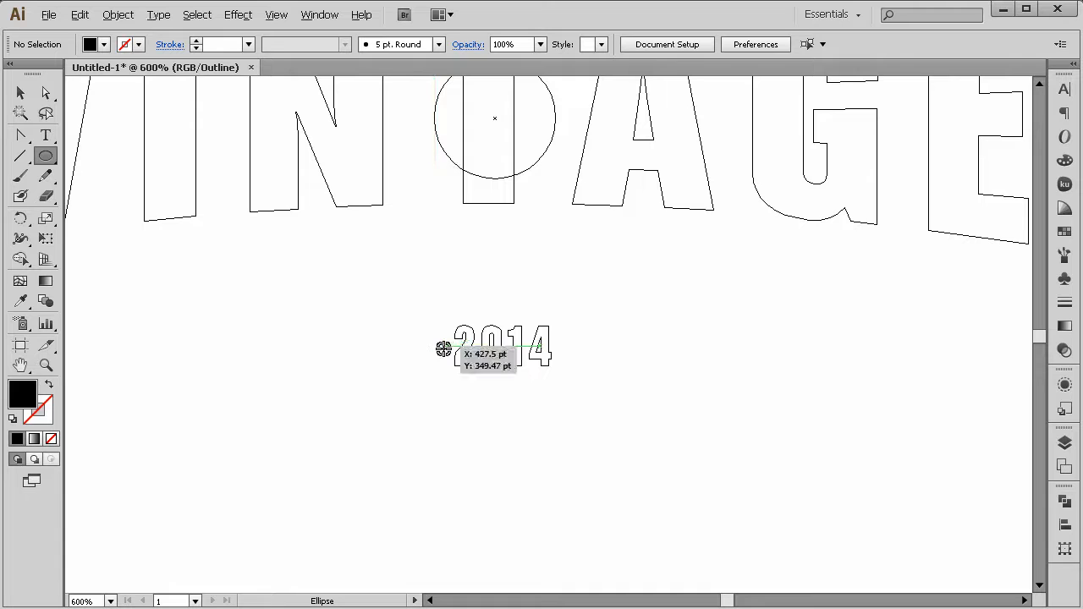
left_click_drag(442, 348, 447, 351)
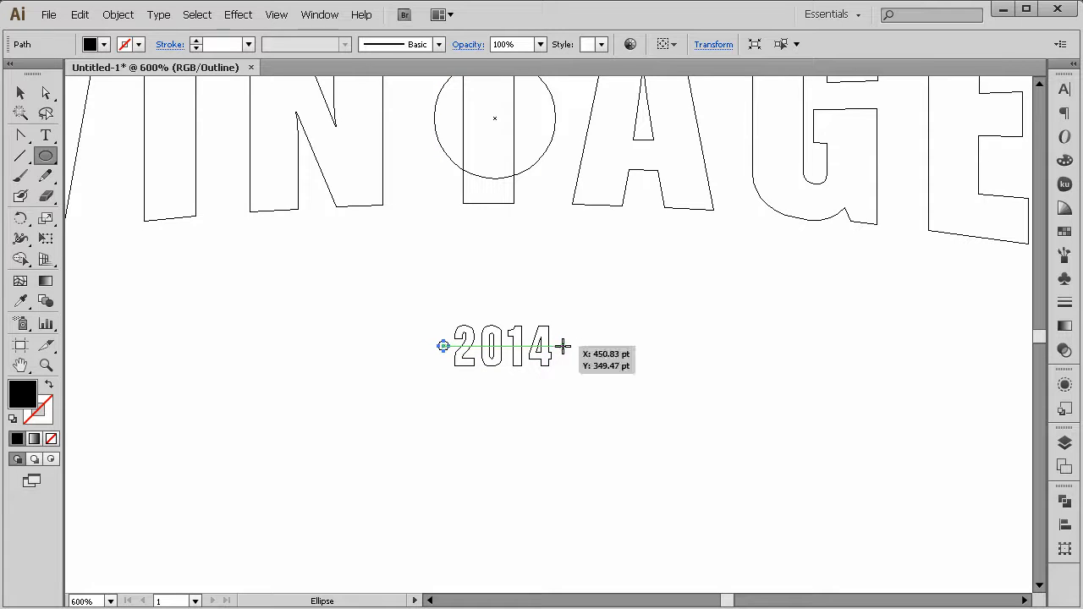
Duplicate the tiny circle to the other end of 2014, spaced from the 4 like the first one
left_click_drag(562, 346, 571, 351)
key("ctrl+z")
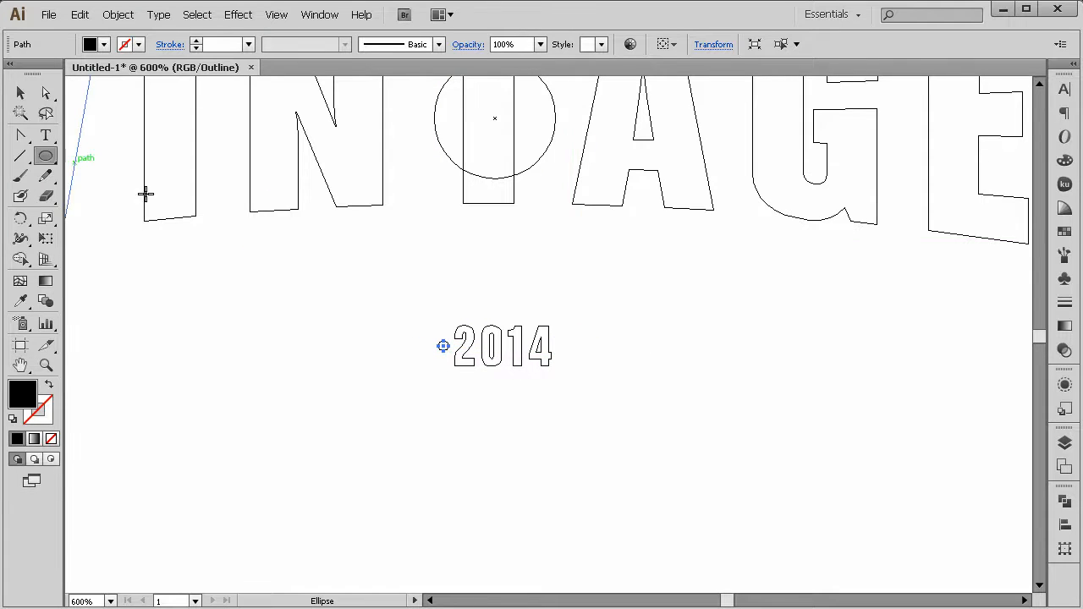
key("alt+shift+Right")
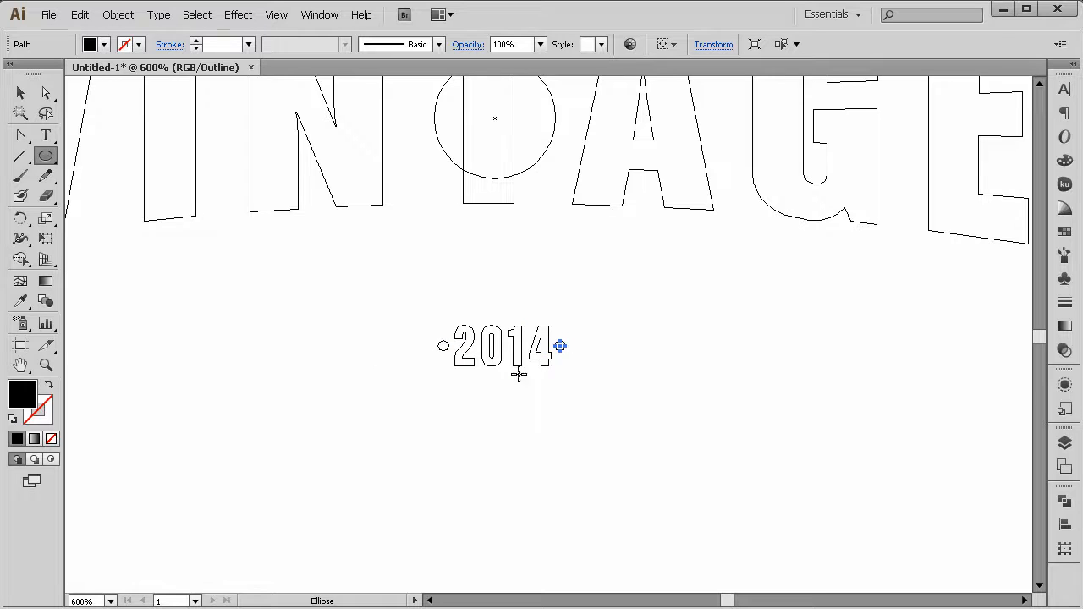
left_click(604, 374)
key("Escape")
left_click(22, 93)
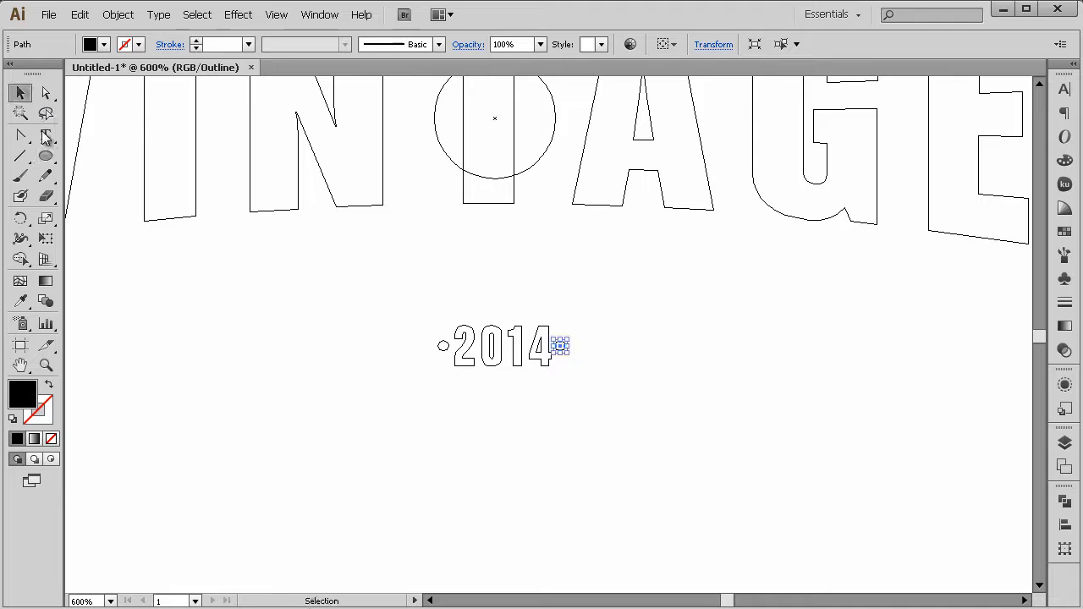
left_click(524, 412)
left_click(567, 347)
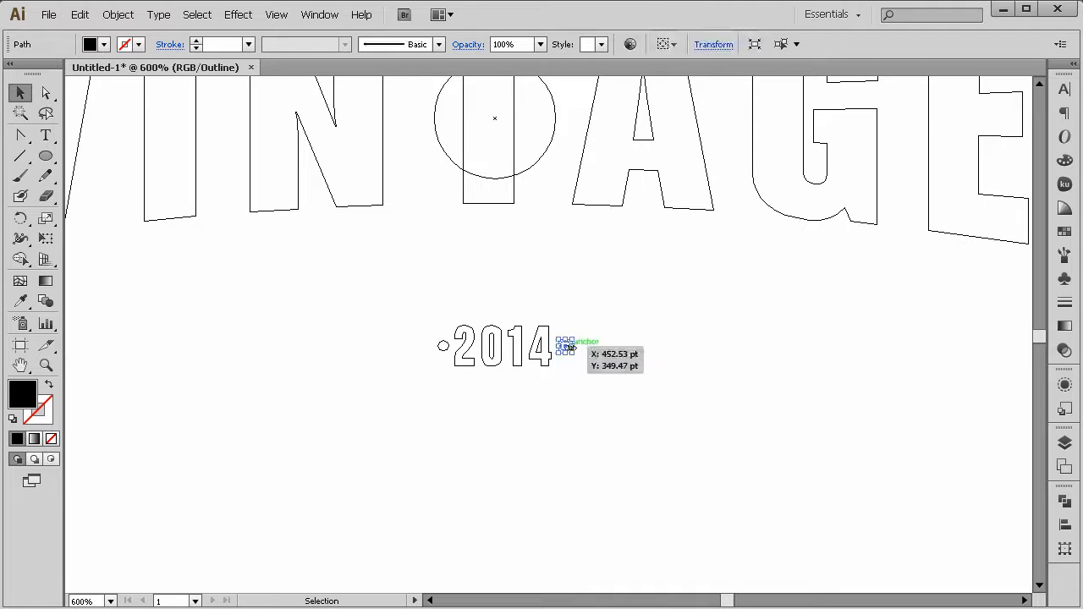
left_click(613, 358)
Group the 2014 digits with both tiny circles and return the artwork to preview mode
left_click_drag(614, 304, 294, 450)
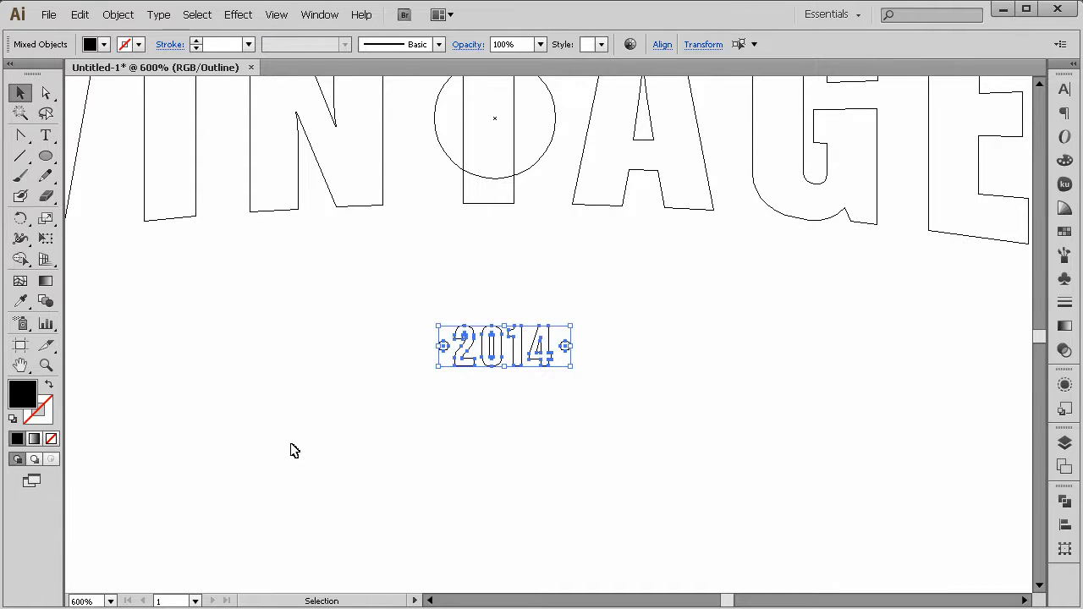
key("a")
key("ctrl+g")
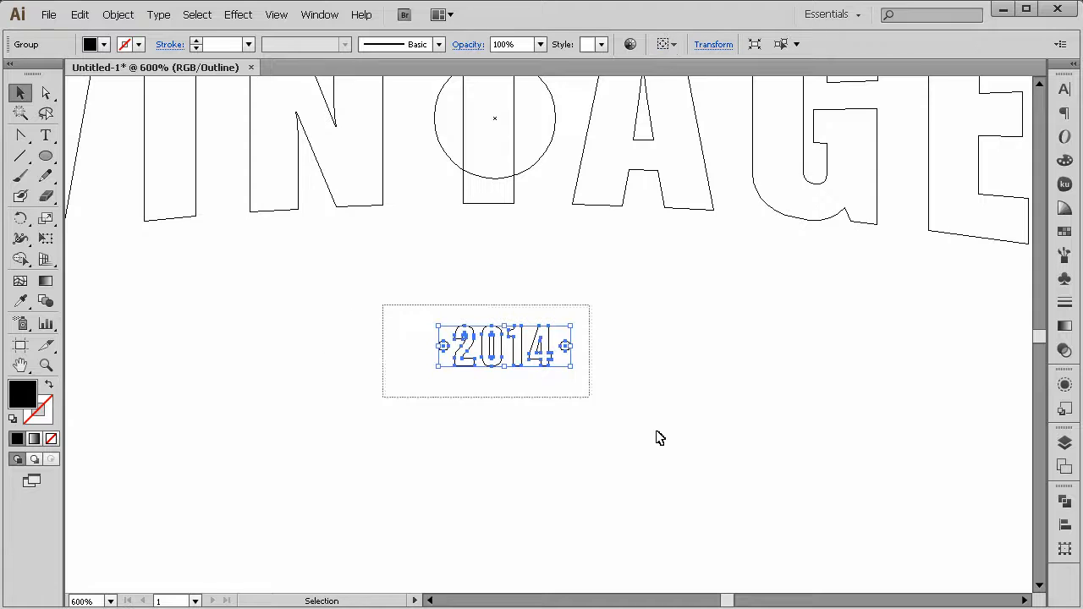
key("ctrl+y")
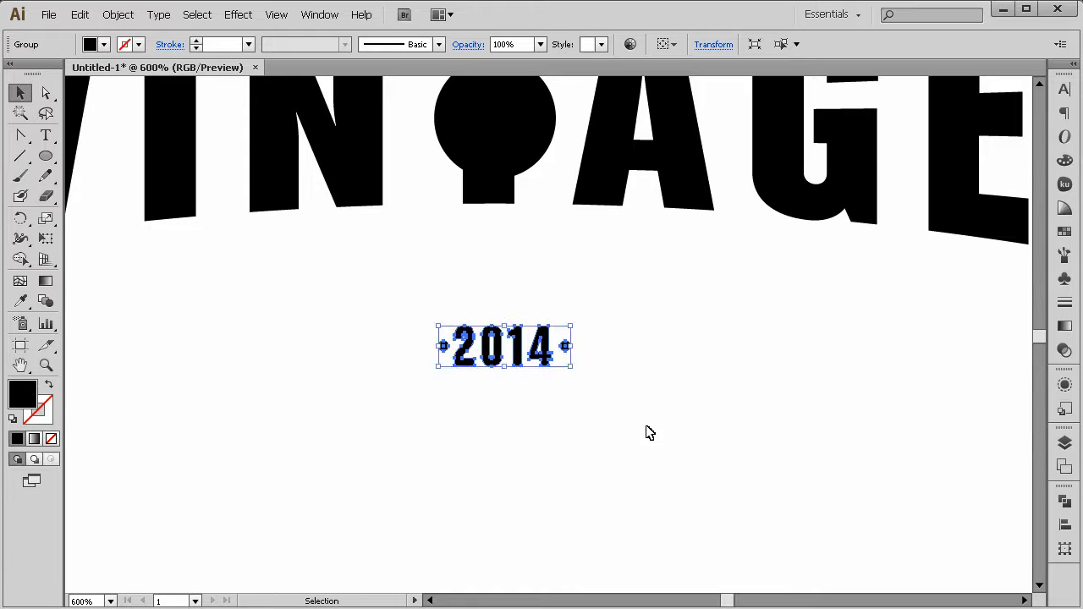
Move the 2014 group over the T's circle and straight up into the middle of the black inner arch
left_click(578, 360)
left_click_drag(549, 345, 533, 119)
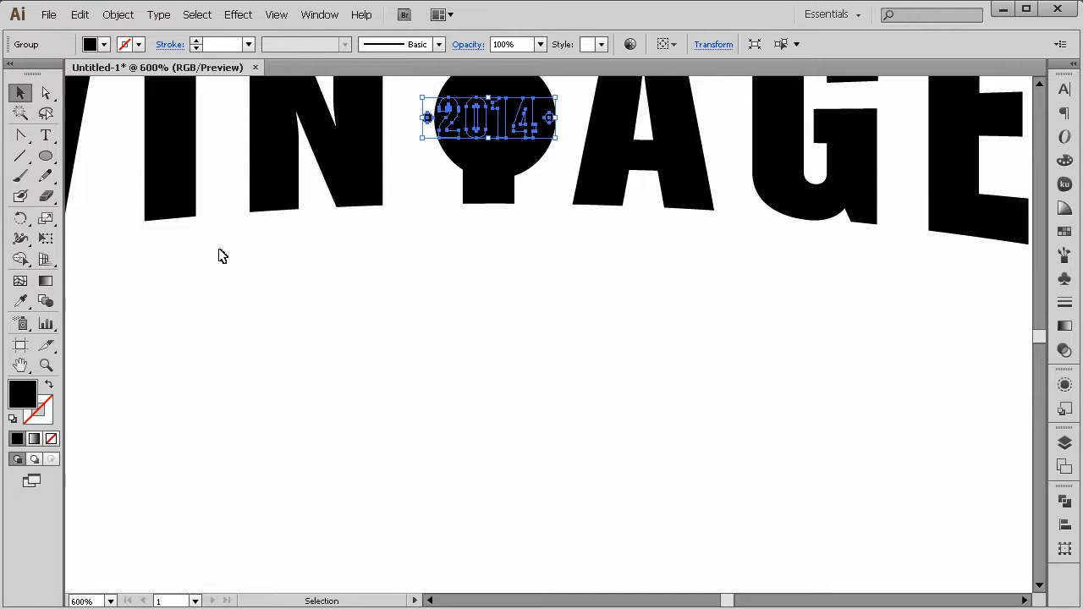
left_click(46, 363)
left_click(487, 176, "alt")
left_click(596, 317, "alt")
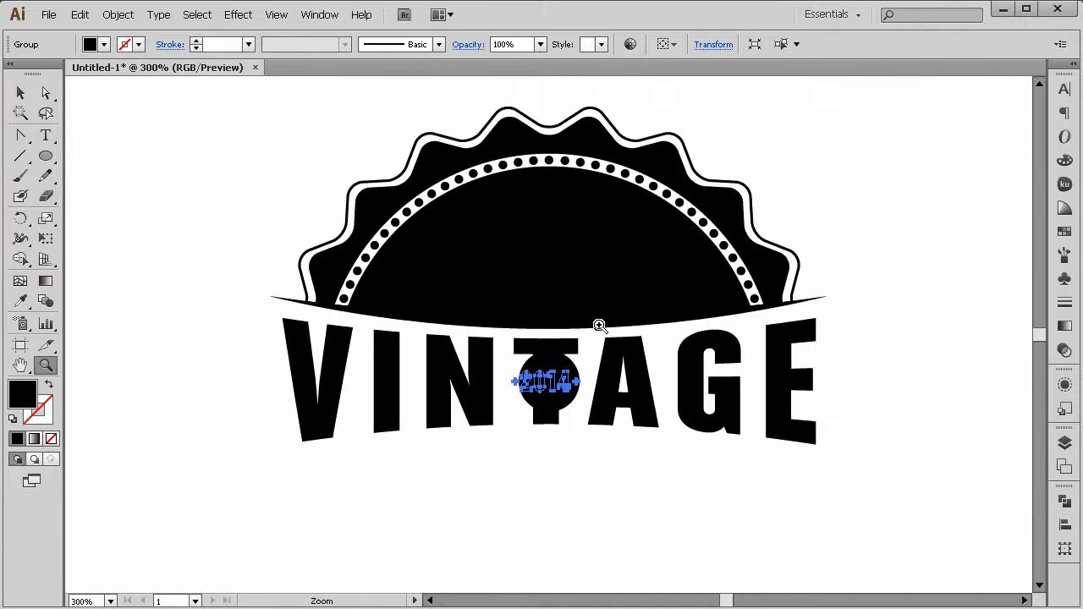
left_click(601, 337)
key("shift+Up")
key("shift+Up")
key("shift+Up")
key("shift+Up")
key("shift+Up")
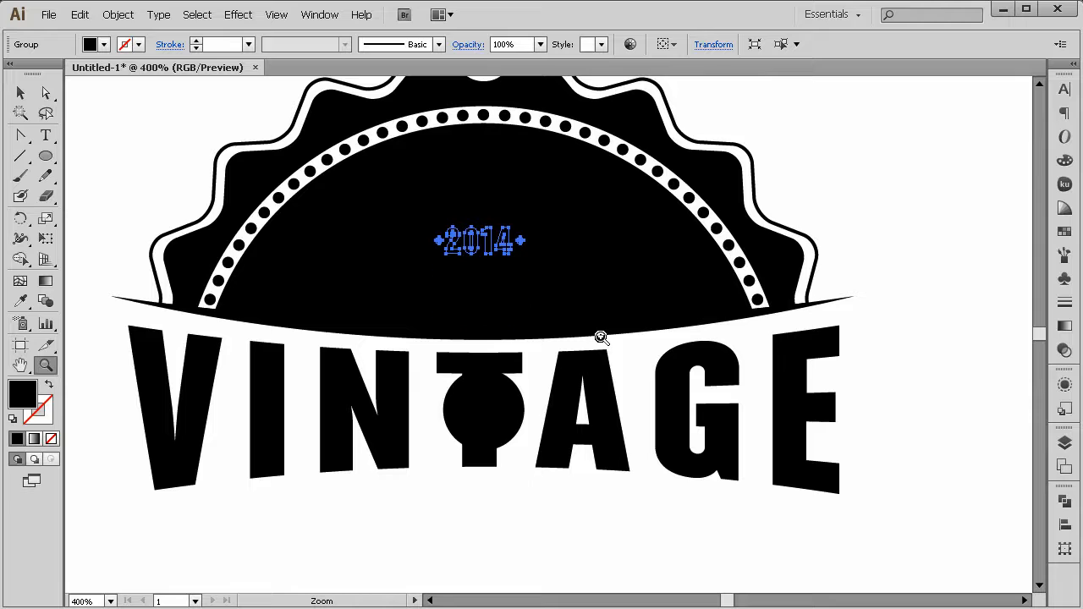
key("Up")
key("Up")
key("Up")
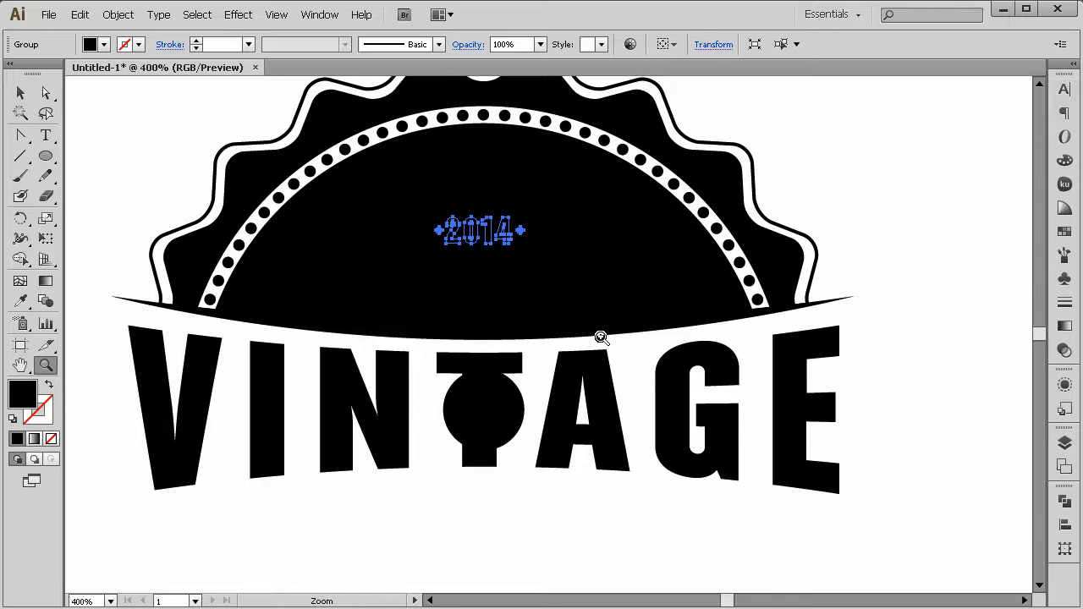
key("Up")
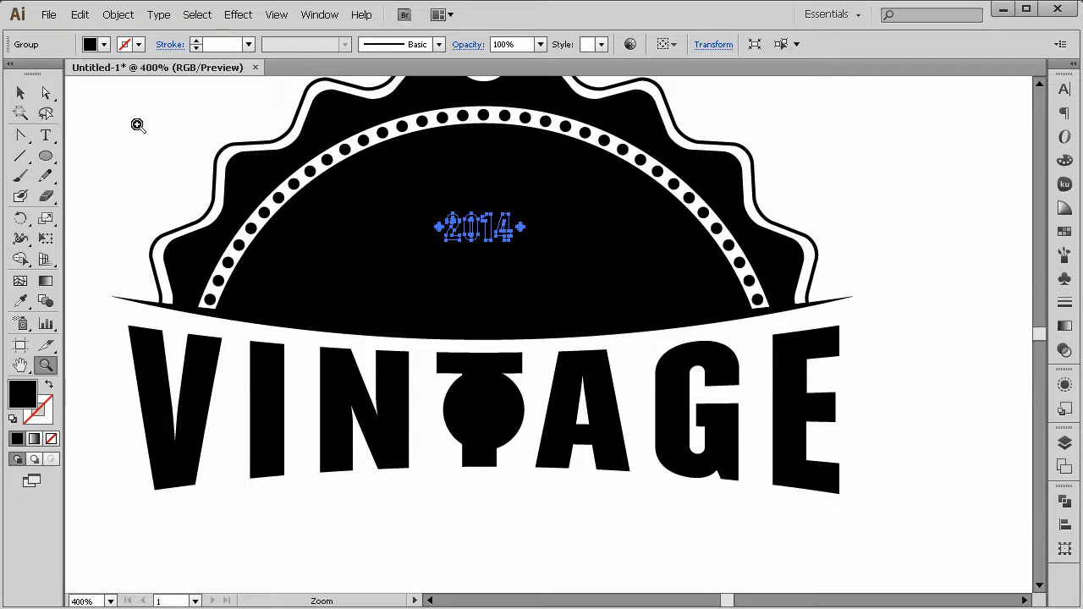
Try to cut the 2014 group out of the black badge group with Pathfinder's Minus Front
left_click(21, 92)
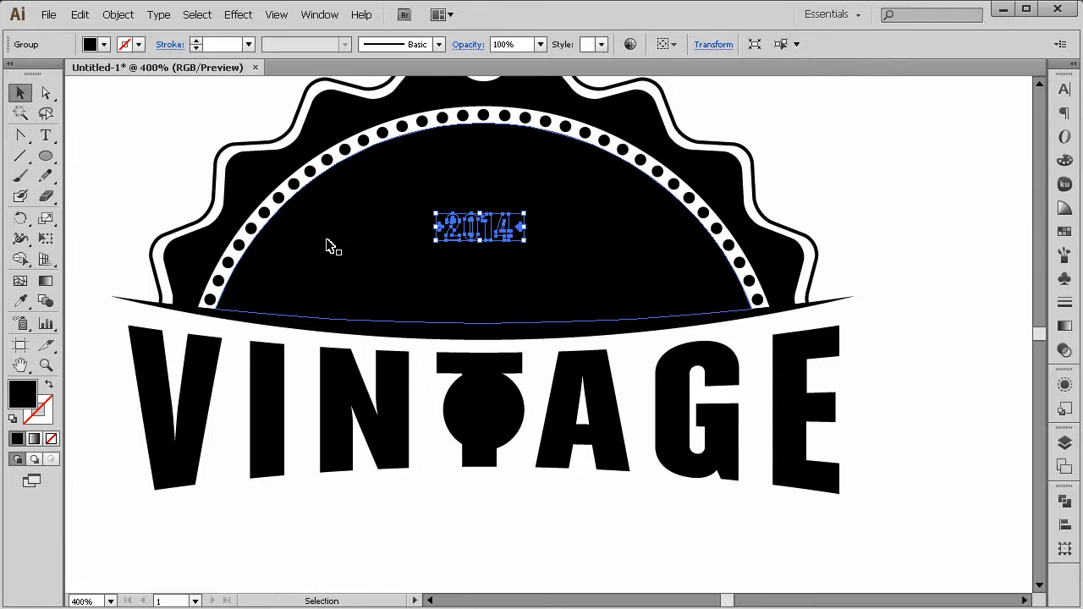
left_click(575, 222, "shift")
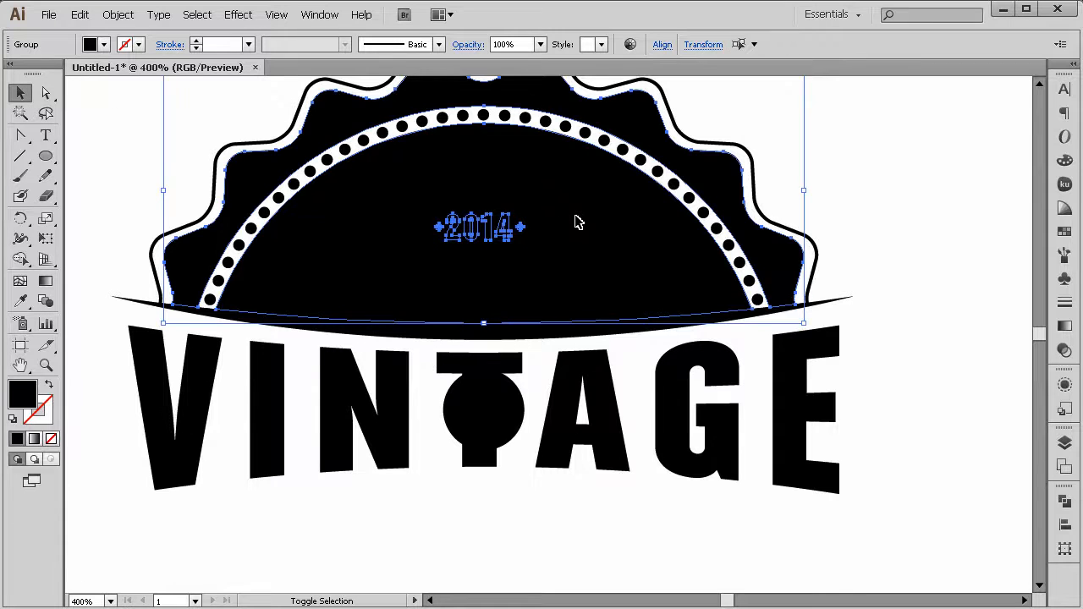
left_click(1064, 500)
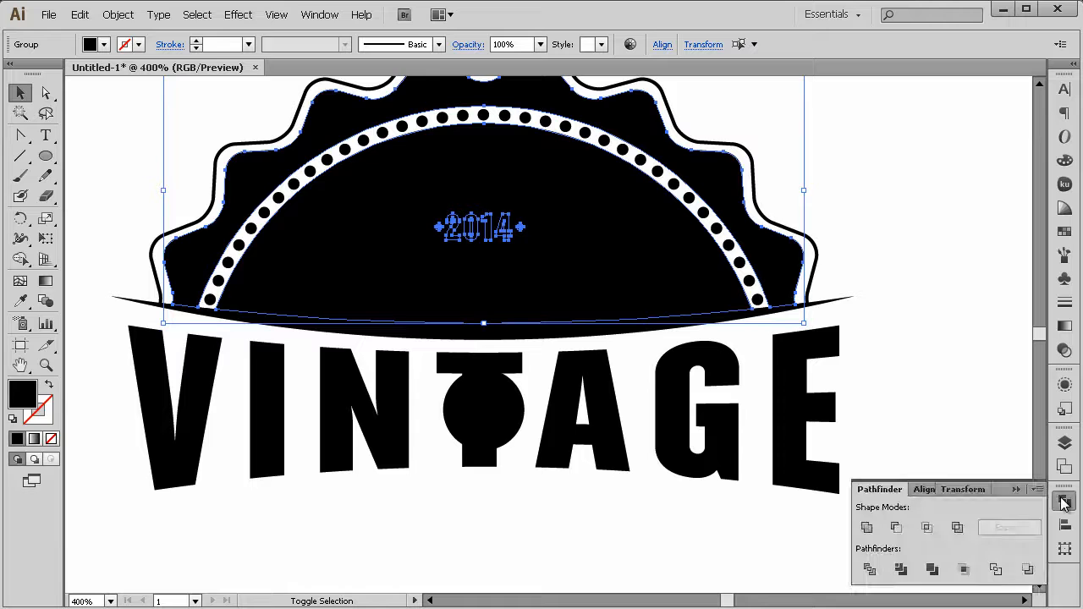
left_click(896, 528)
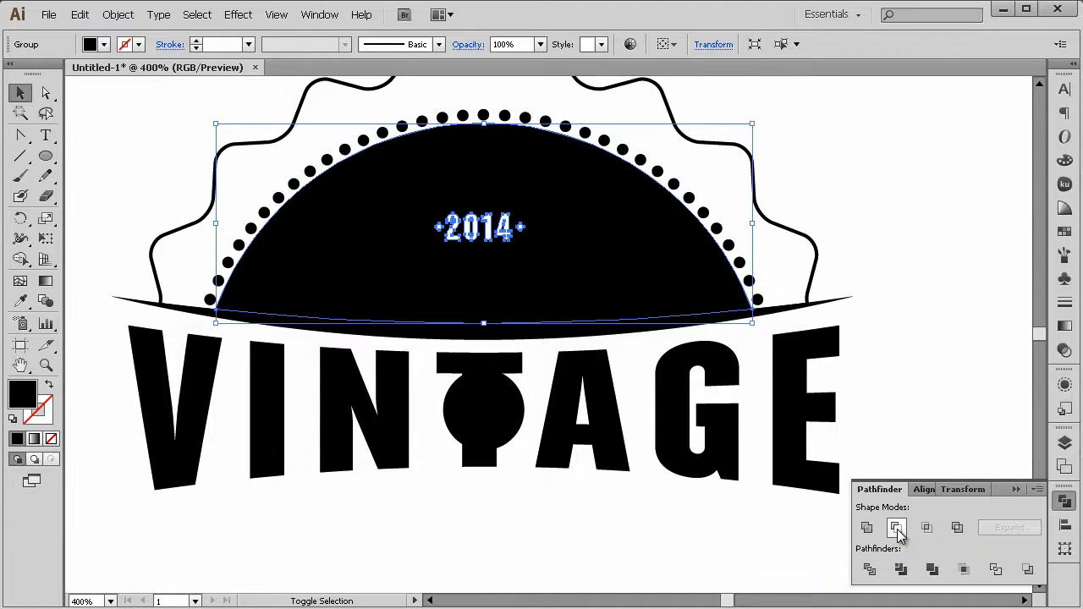
key("ctrl+z")
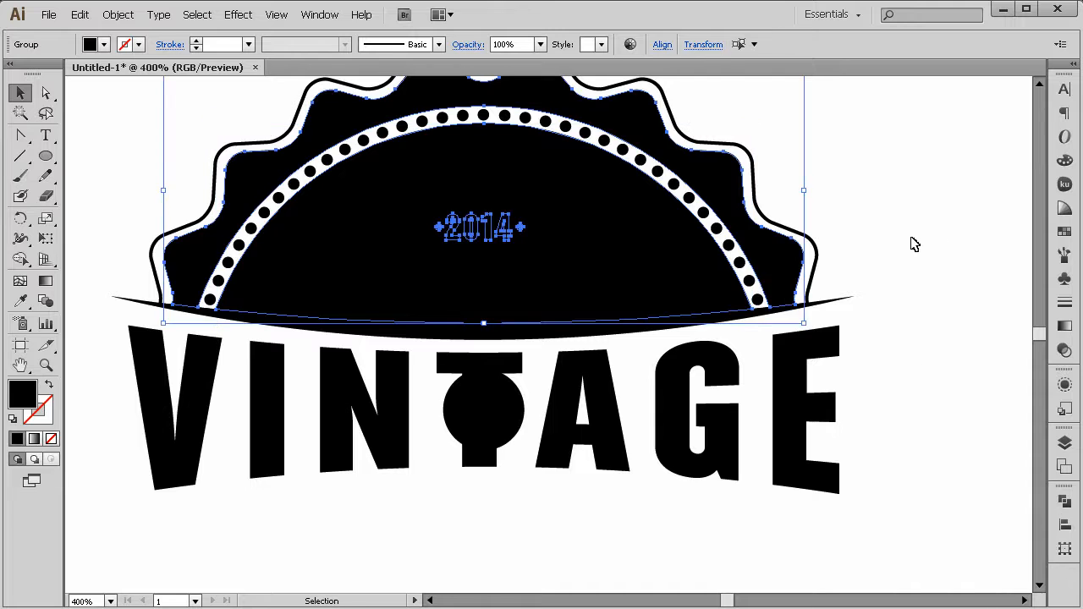
Ungroup the black scalloped badge shape and the inner arch, and clear the selection
right_click(645, 244)
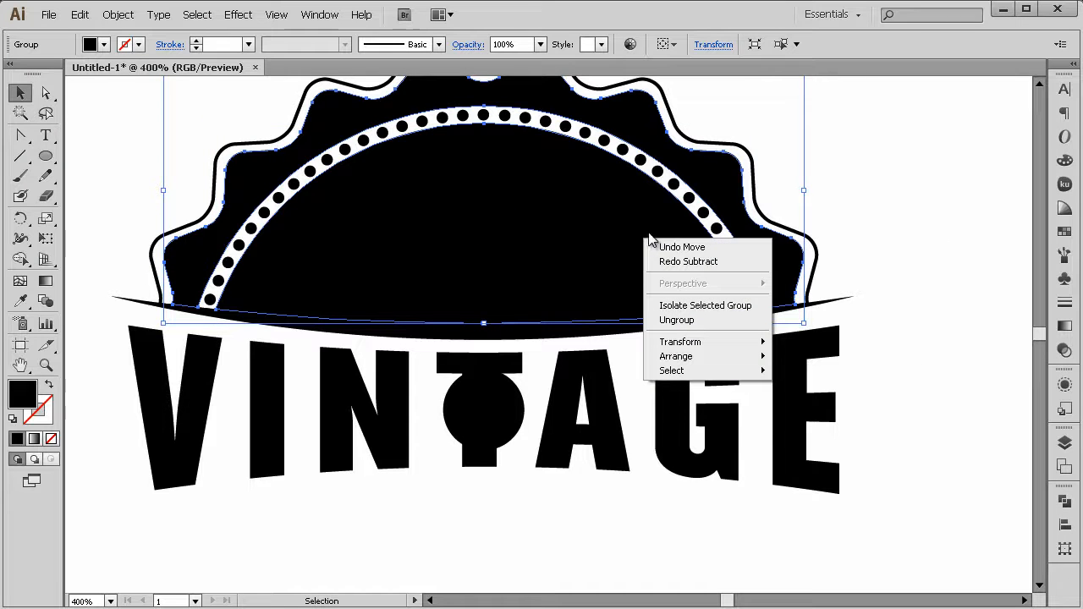
left_click(831, 208)
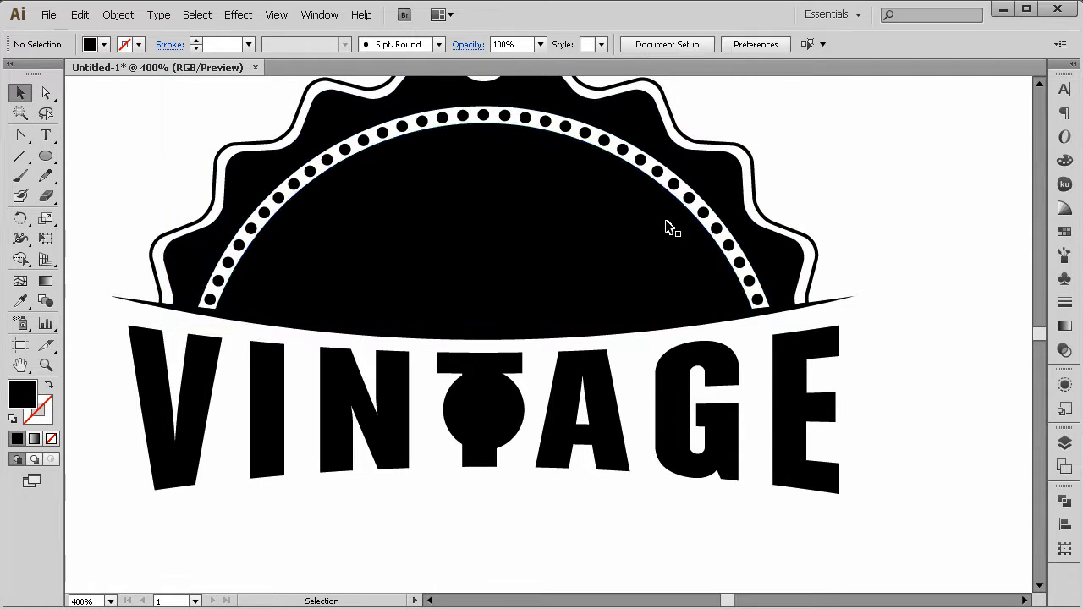
right_click(623, 221)
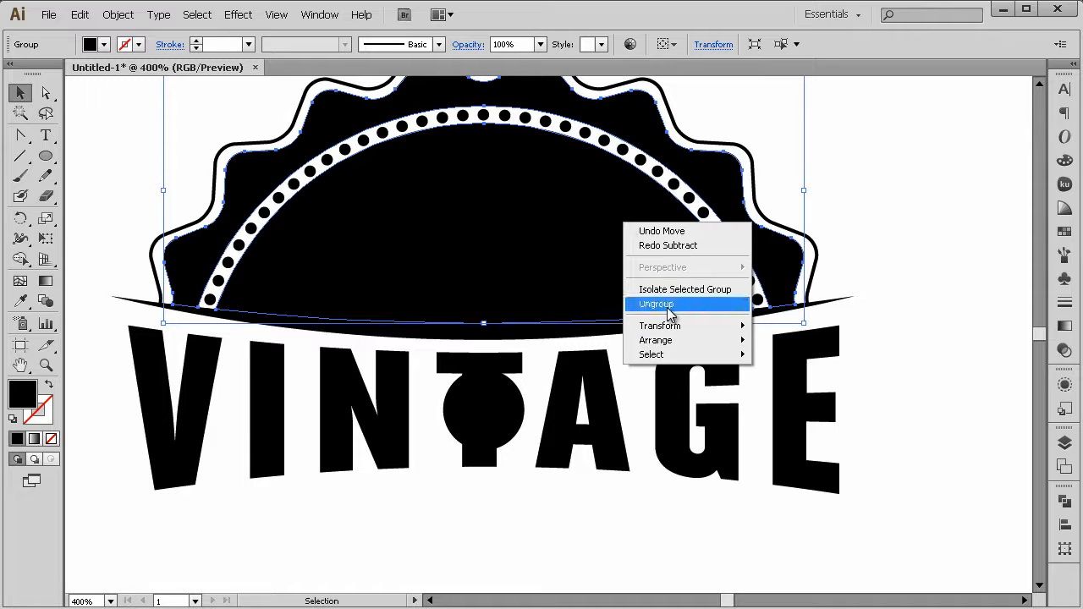
left_click(658, 304)
left_click(871, 256)
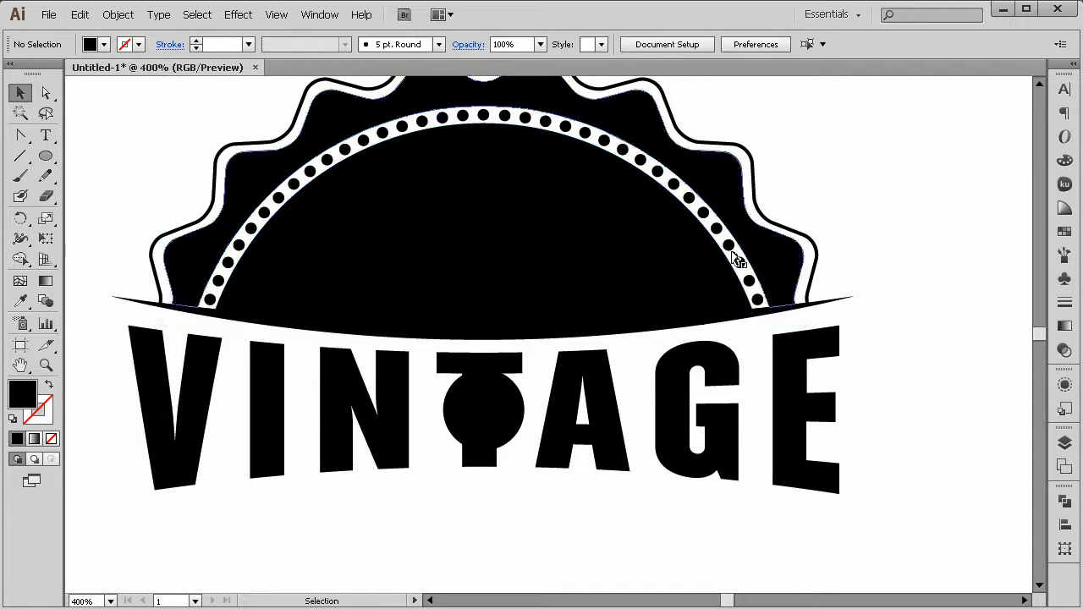
Try to cut the 2014 group out of the inner arch alone with Pathfinder's Minus Front, and undo the cut
left_click_drag(513, 250, 507, 226)
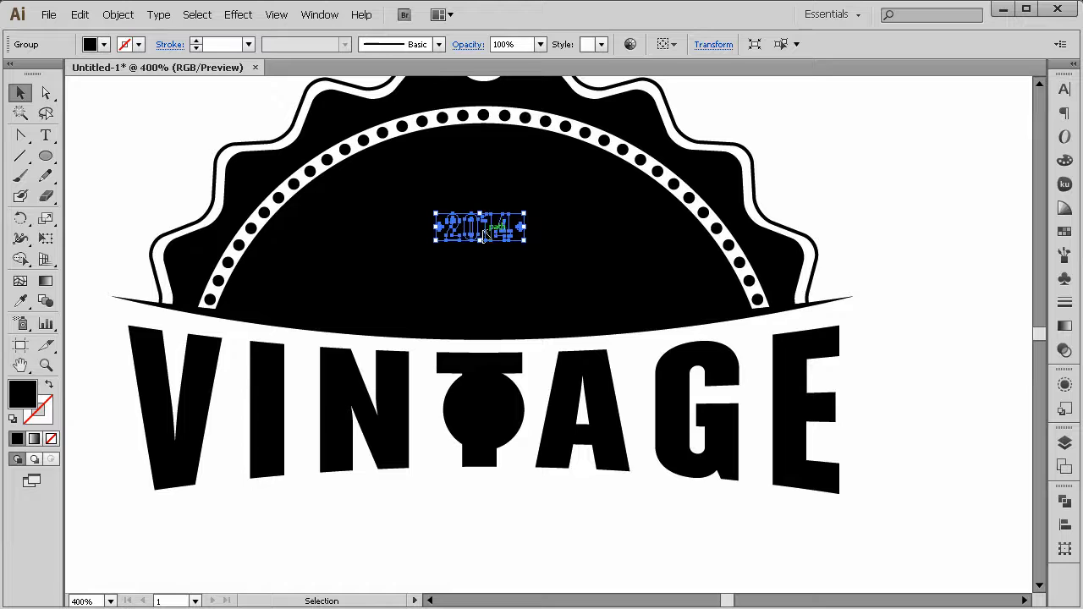
left_click(592, 225, "shift")
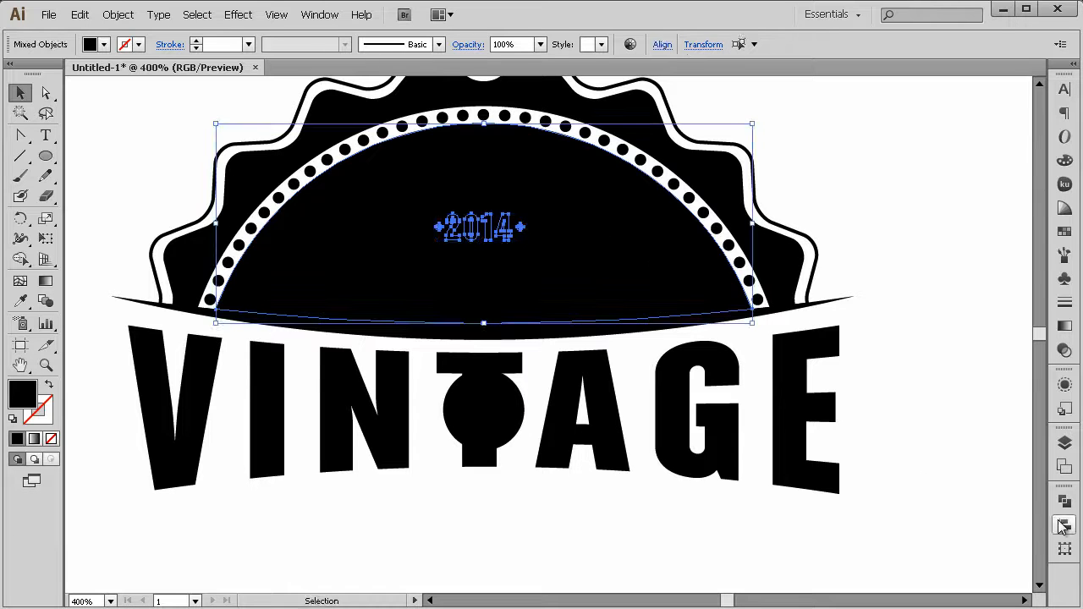
left_click(1064, 502)
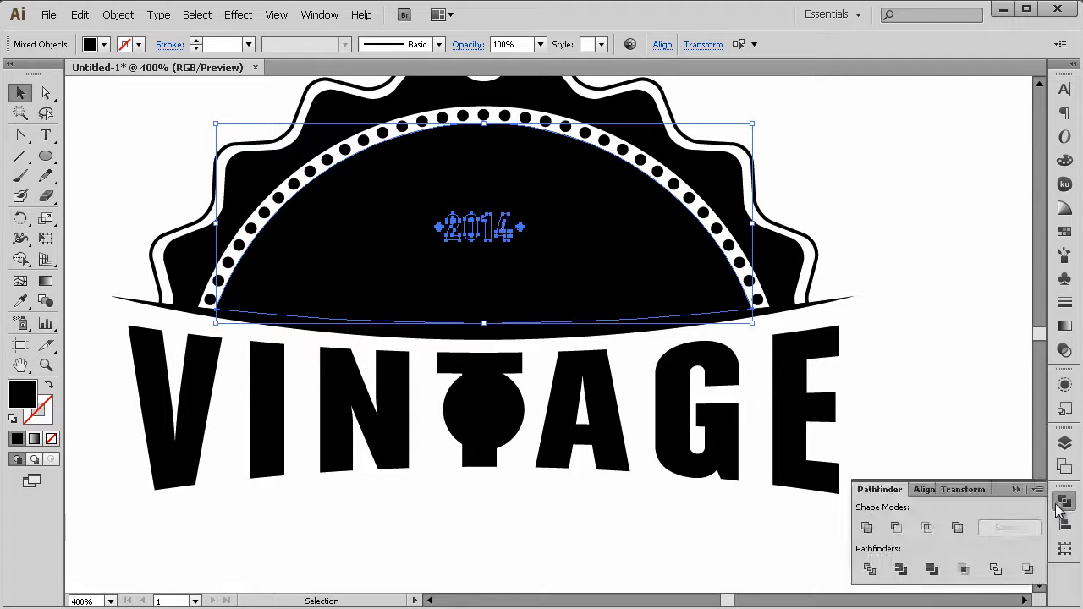
left_click(895, 528)
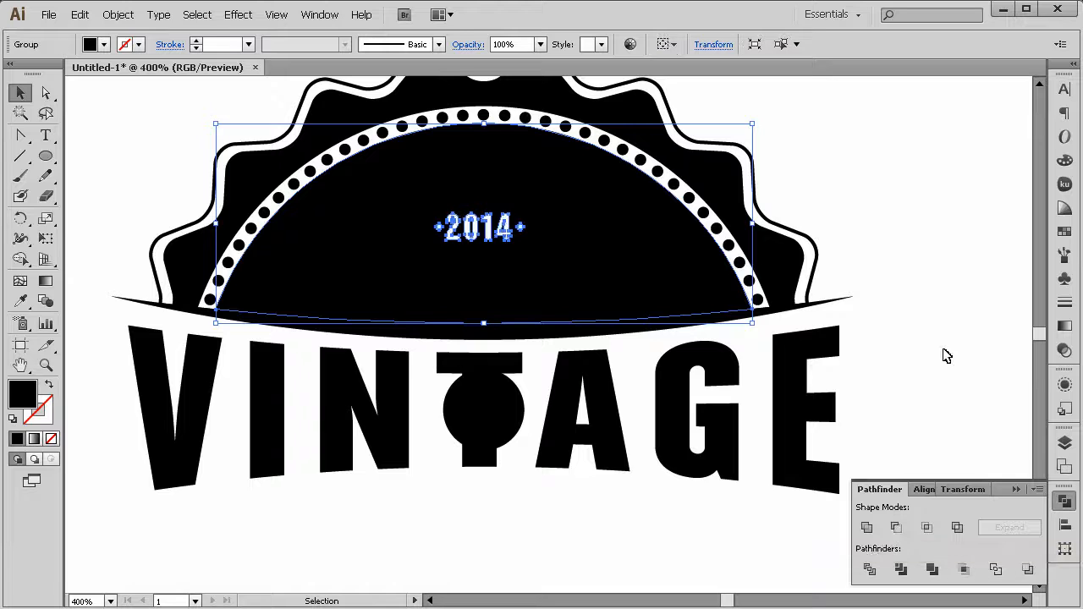
left_click(942, 356)
left_click(46, 365)
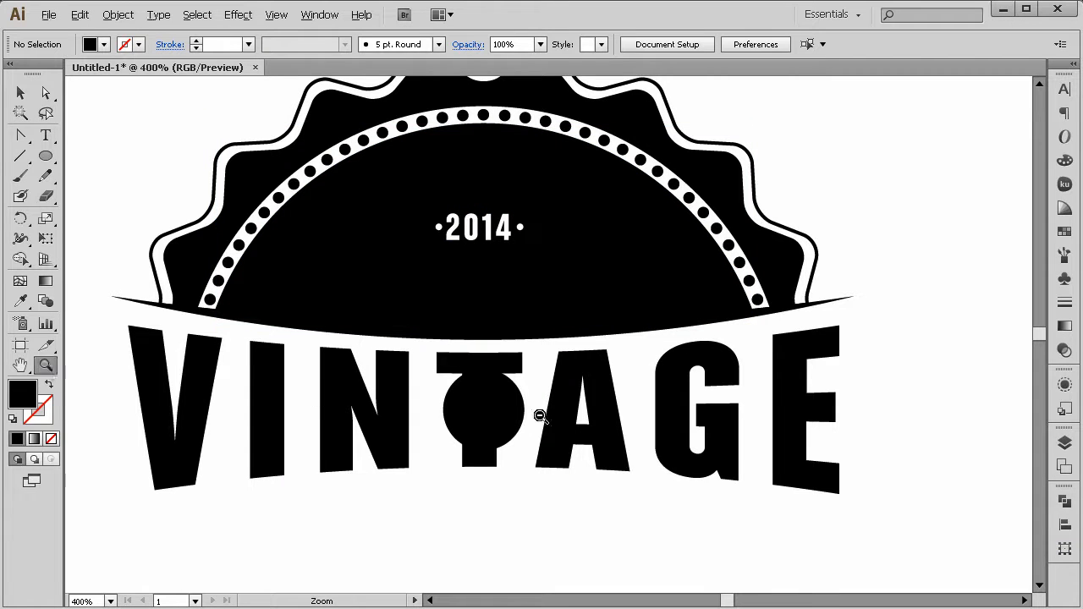
key("ctrl+z")
Copy the scalloped upper badge half together with the 2014 group and paste the copy in place
left_click(563, 398, "alt")
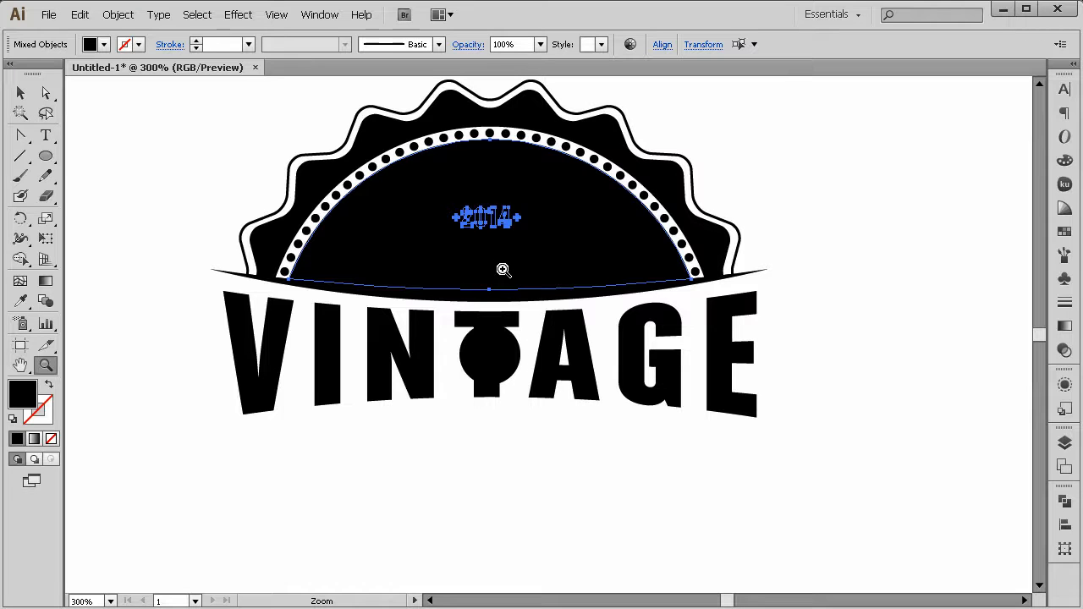
left_click(529, 283, "alt")
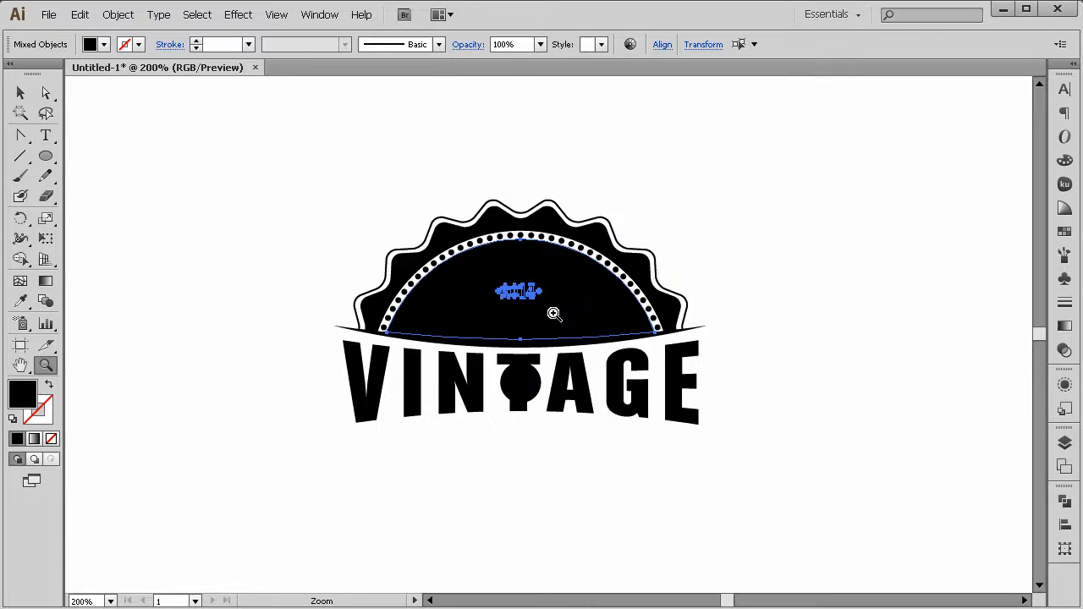
left_click(554, 330)
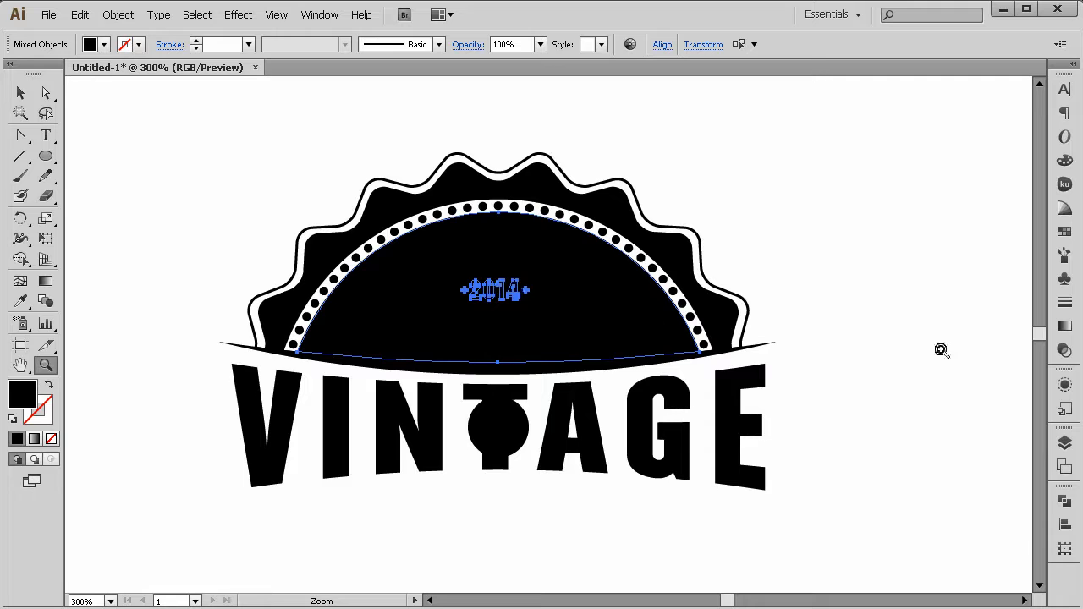
left_click(23, 99)
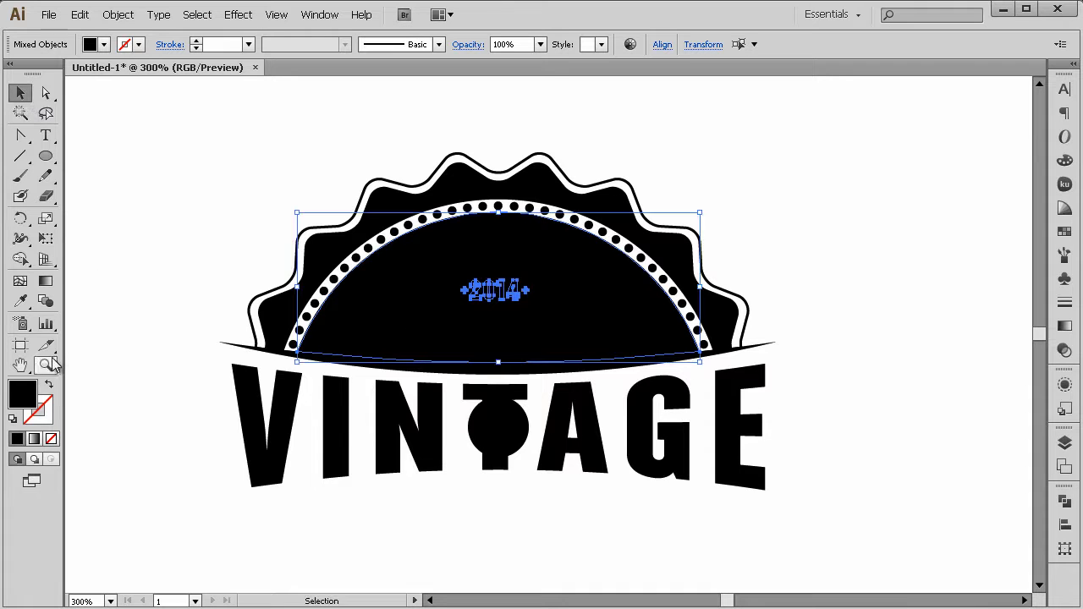
left_click(46, 366)
left_click(525, 524, "alt")
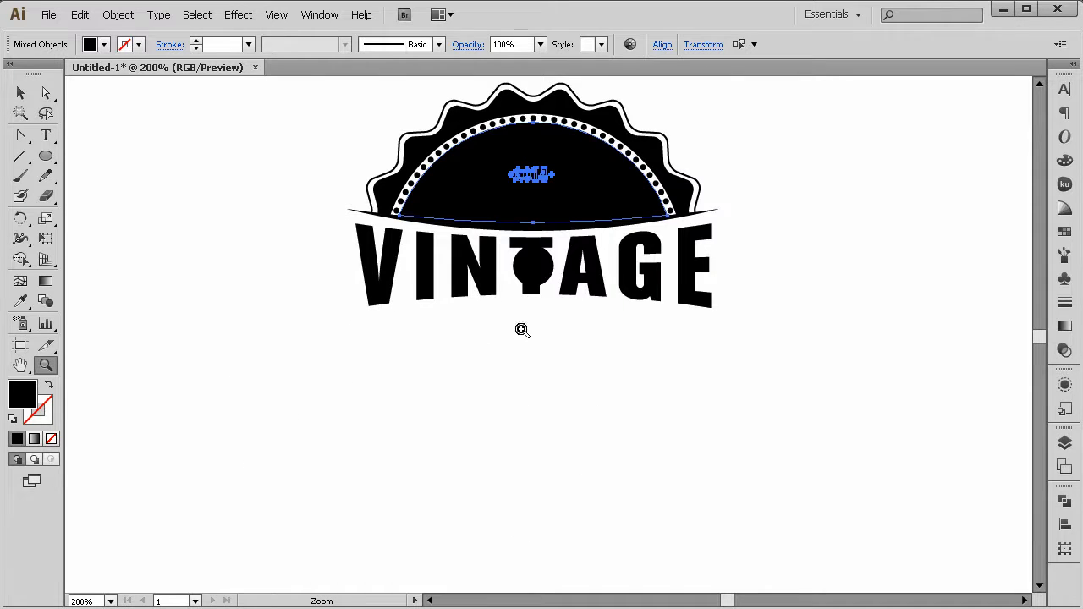
left_click(647, 235)
left_click(639, 379, "alt")
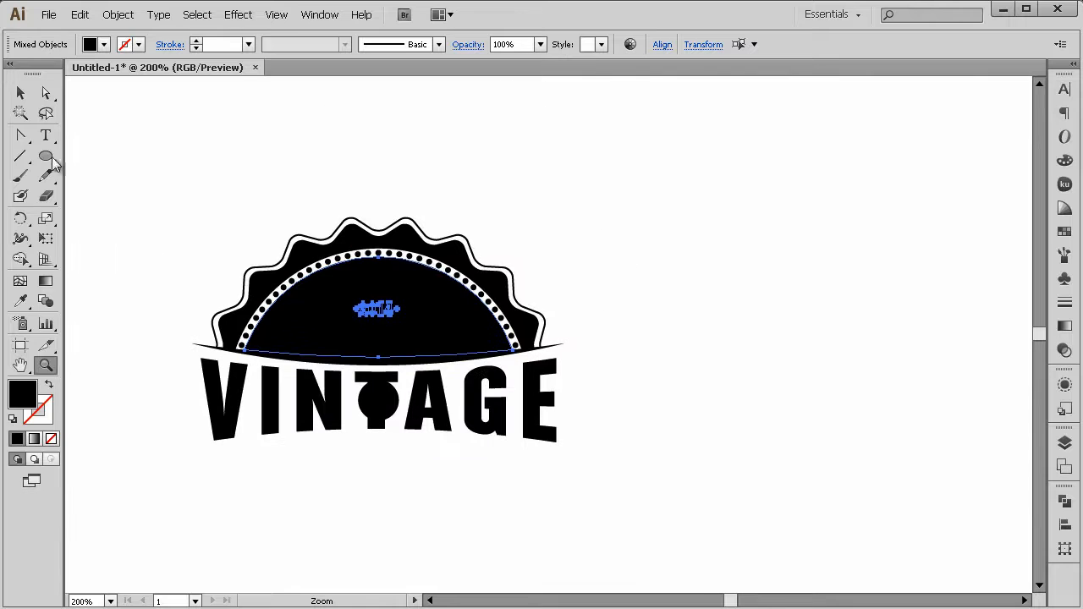
left_click(20, 92)
left_click_drag(356, 277, 631, 357)
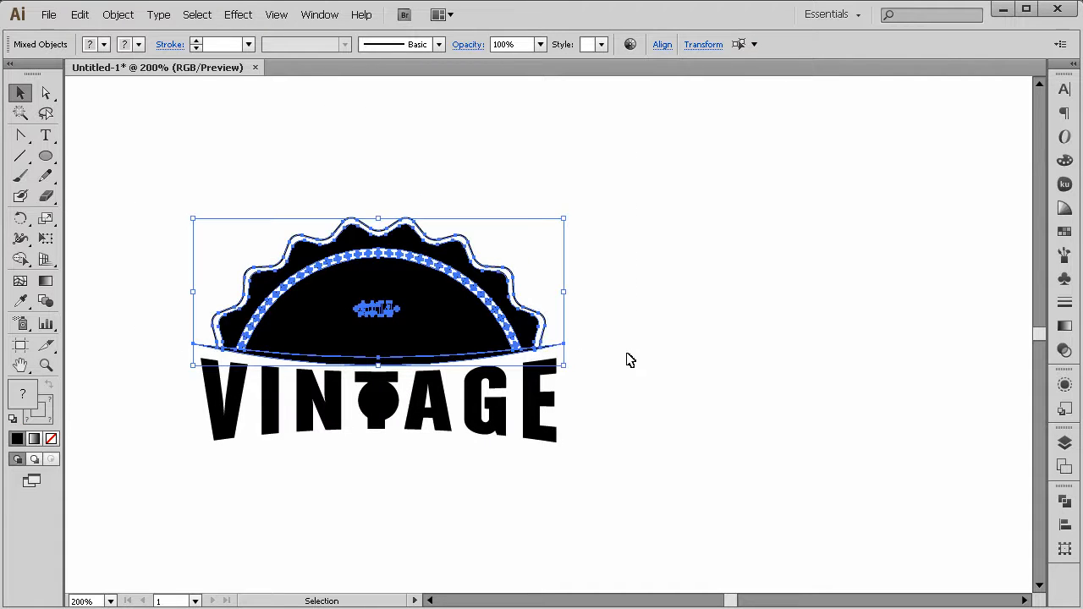
left_click(80, 14)
left_click(98, 88)
left_click(80, 14)
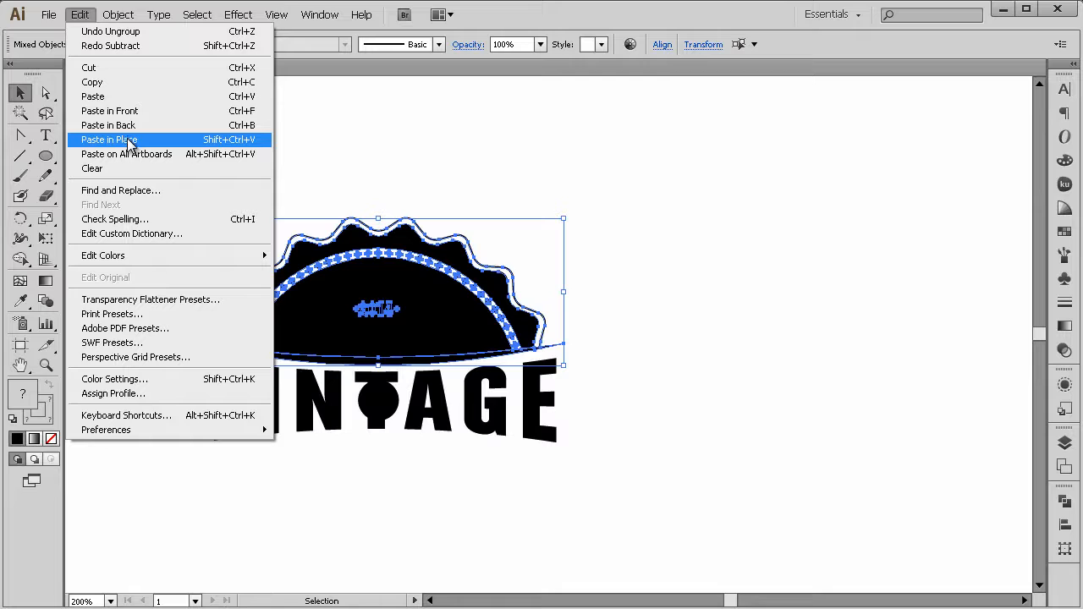
left_click(129, 141)
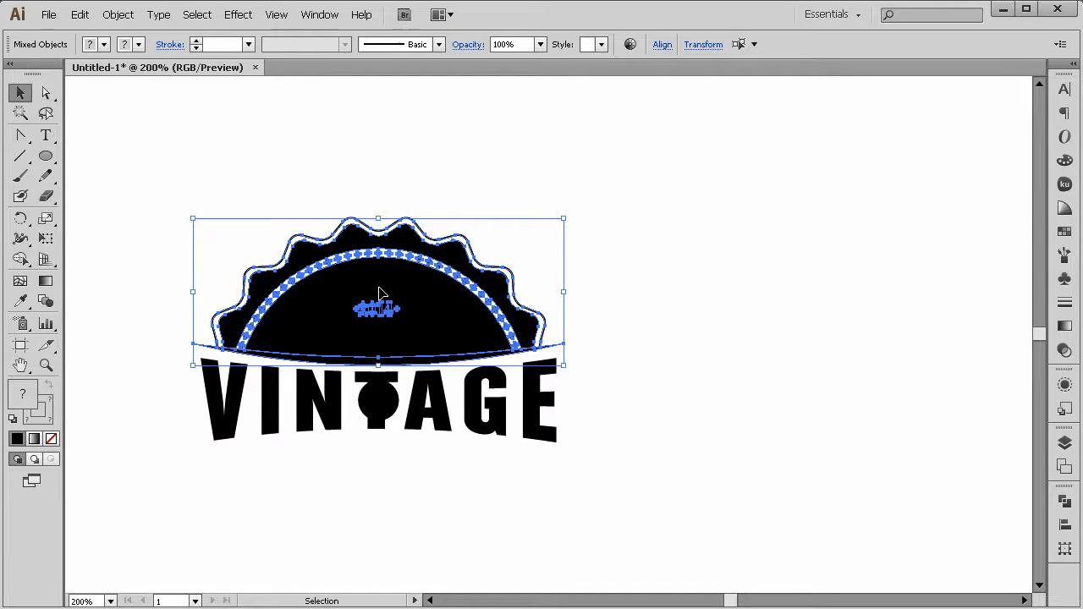
Move the pasted badge half straight down over the VINTAGE lettering in large nudges
key("shift+Down")
key("shift+Down")
key("shift+Down")
key("shift+Down")
key("shift+Down")
key("shift+Down")
key("shift+Down")
key("shift+Down")
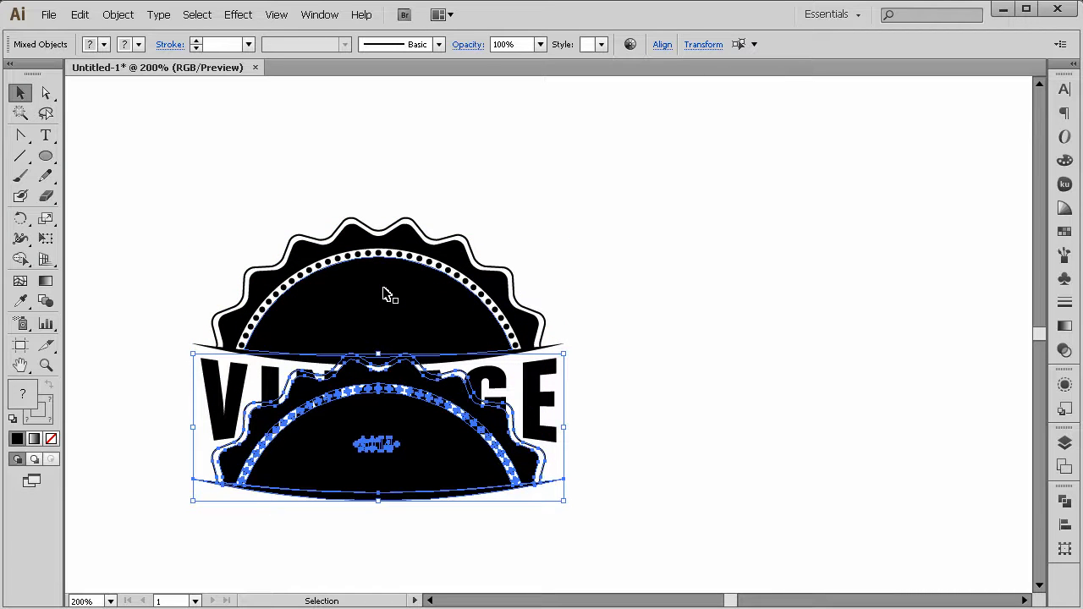
Reflect the pasted badge half across the horizontal axis
right_click(415, 437)
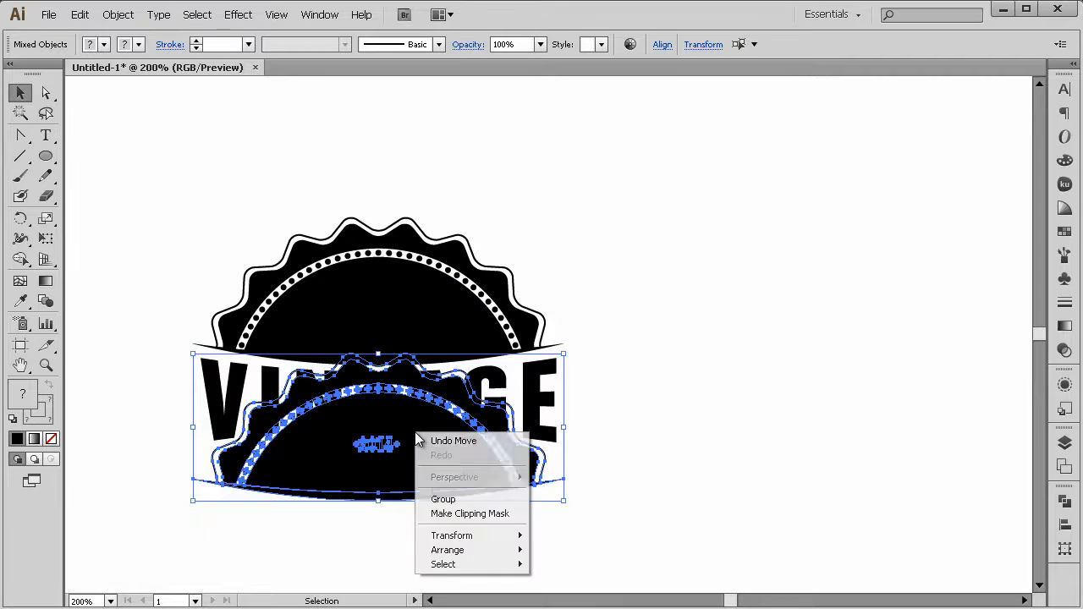
mouse_move(473, 541)
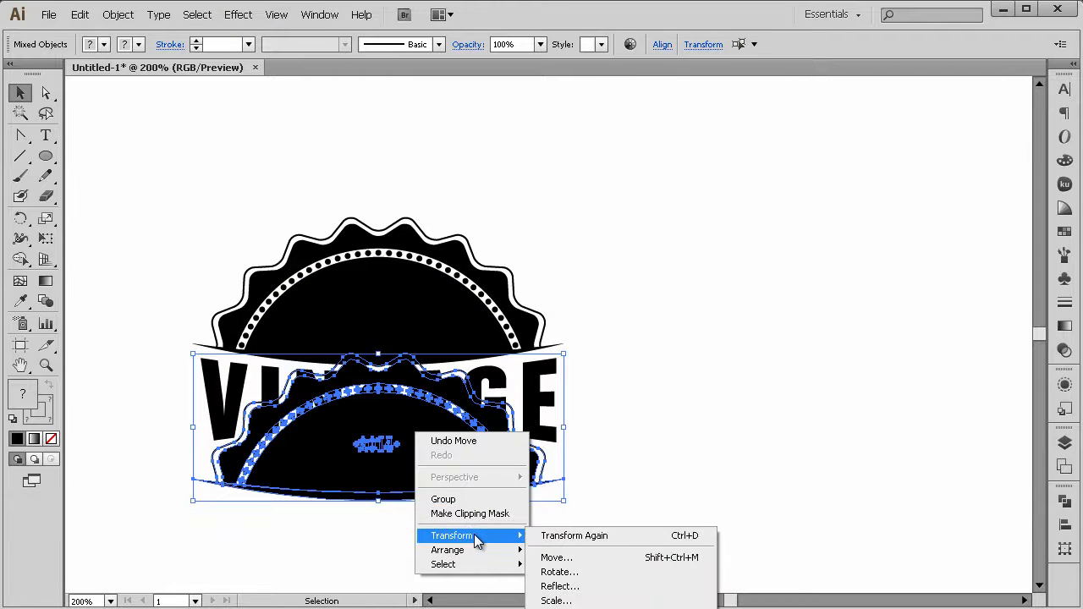
left_click(565, 590)
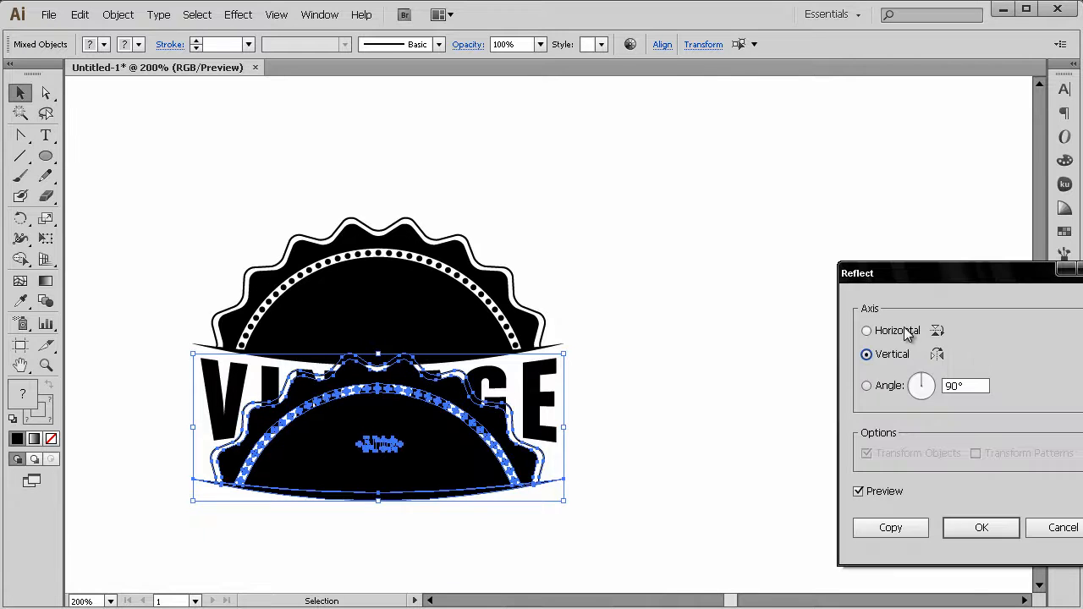
left_click(897, 331)
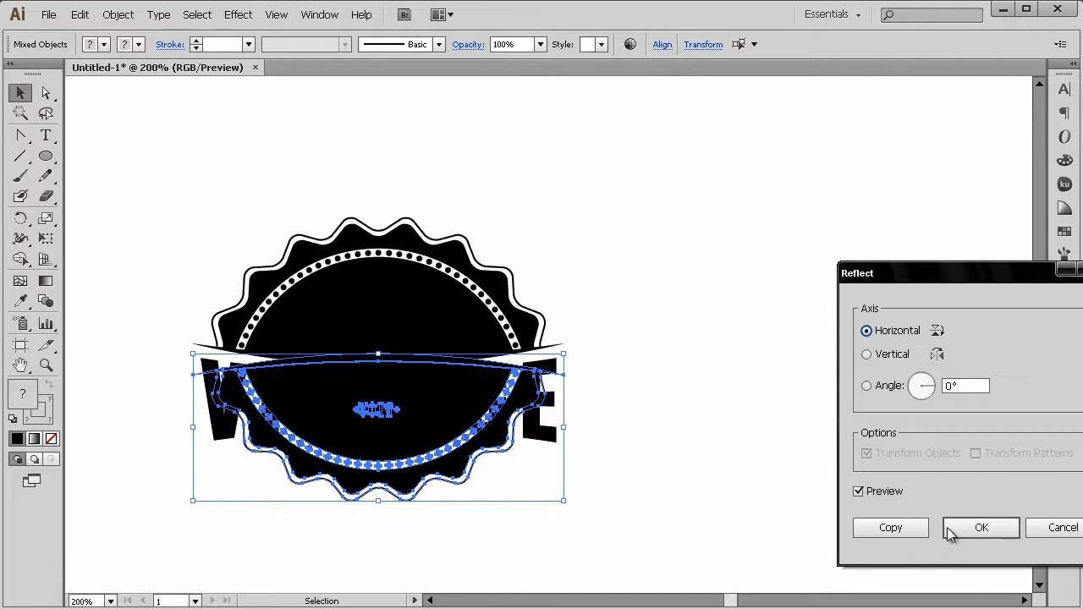
left_click(979, 528)
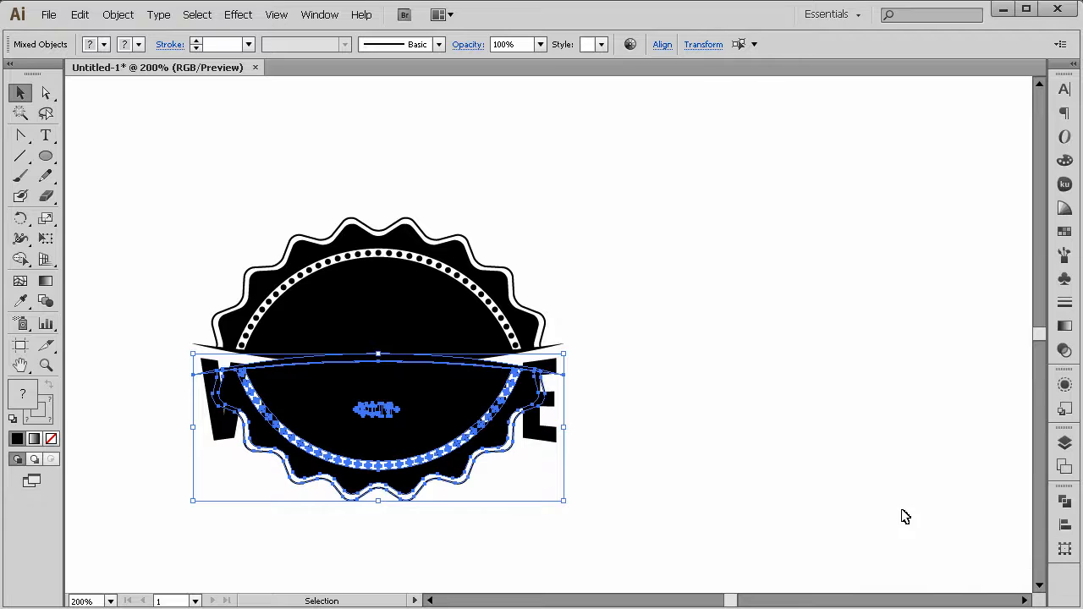
Move the flipped badge half down below the VINTAGE lettering, fine-tune the gap to match the upper half, and clear the selection
key("shift+Down")
key("shift+Down")
key("shift+Down")
key("shift+Down")
key("shift+Down")
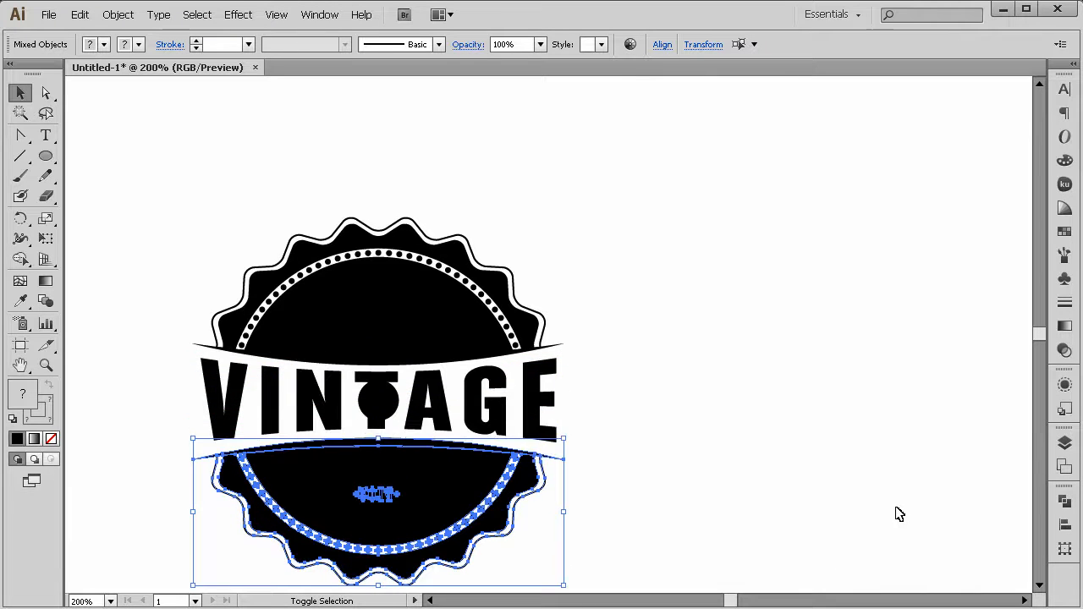
key("Up")
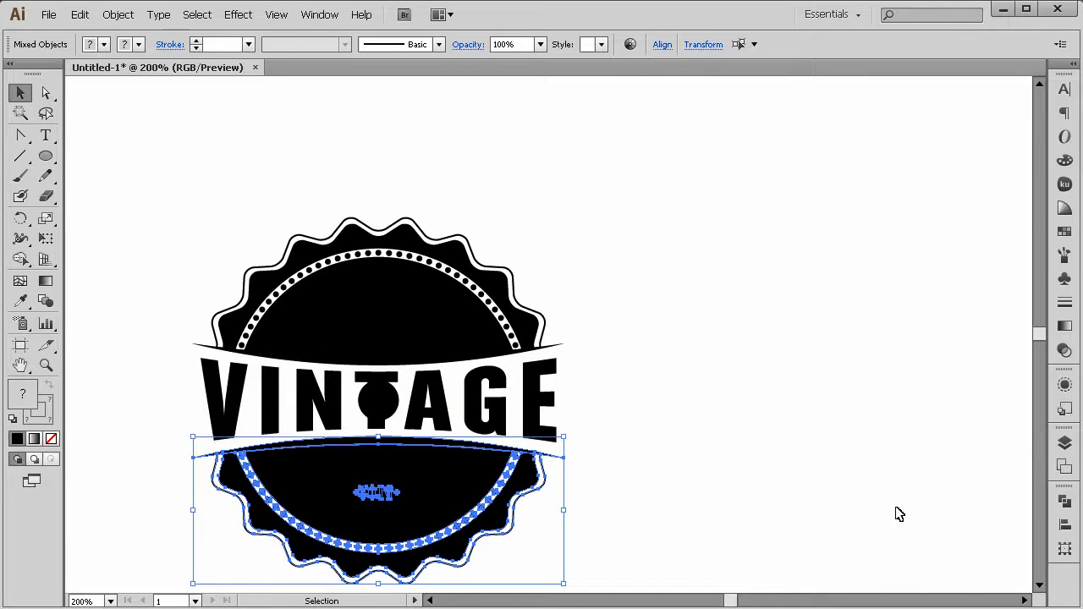
key("Up")
key("Up")
key("Up")
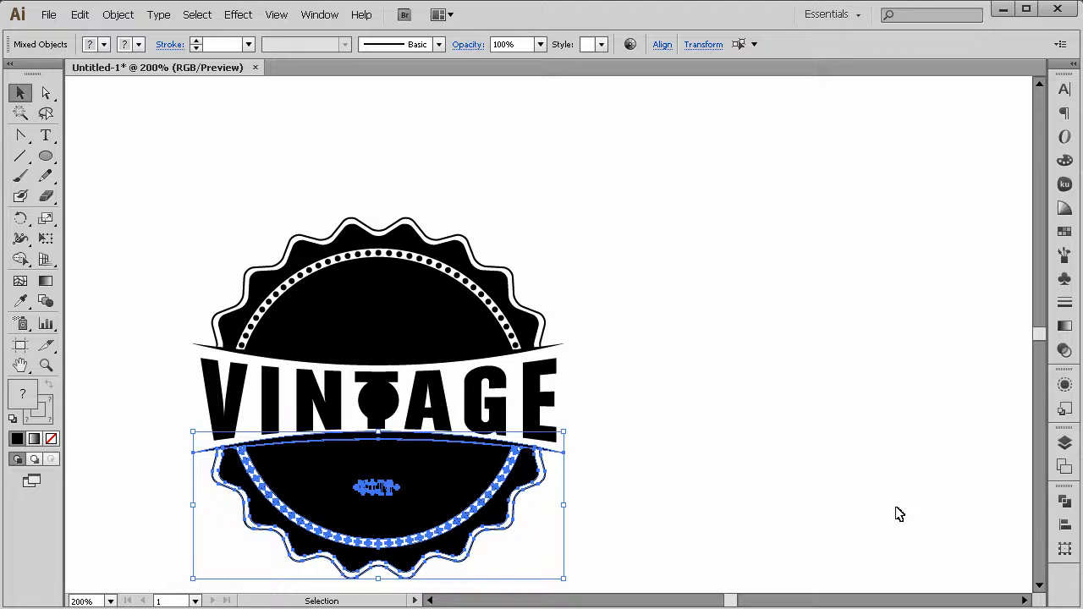
key("Down")
key("Down")
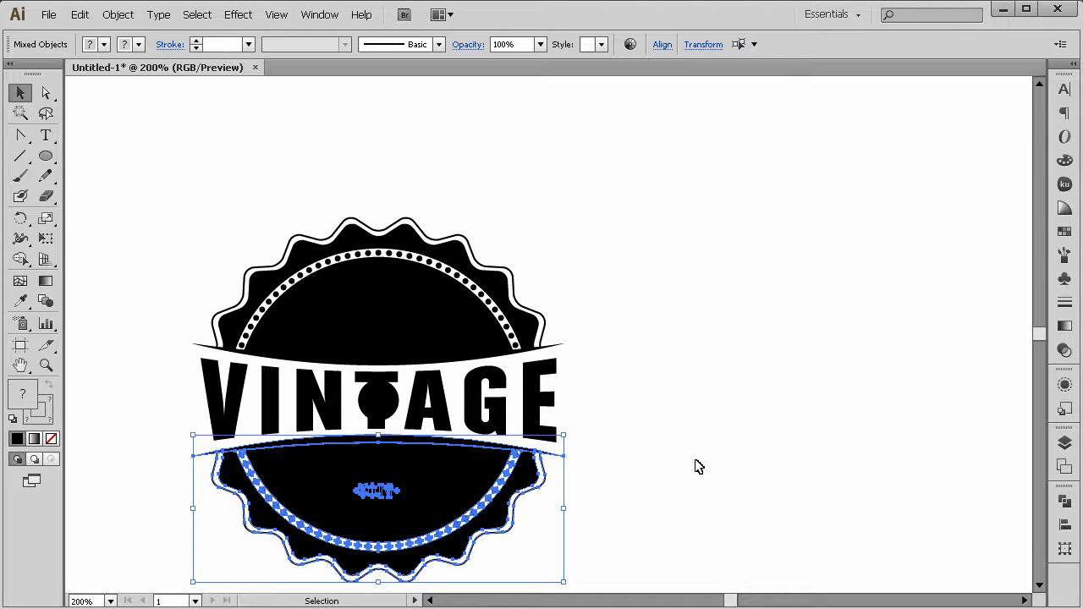
left_click(698, 466)
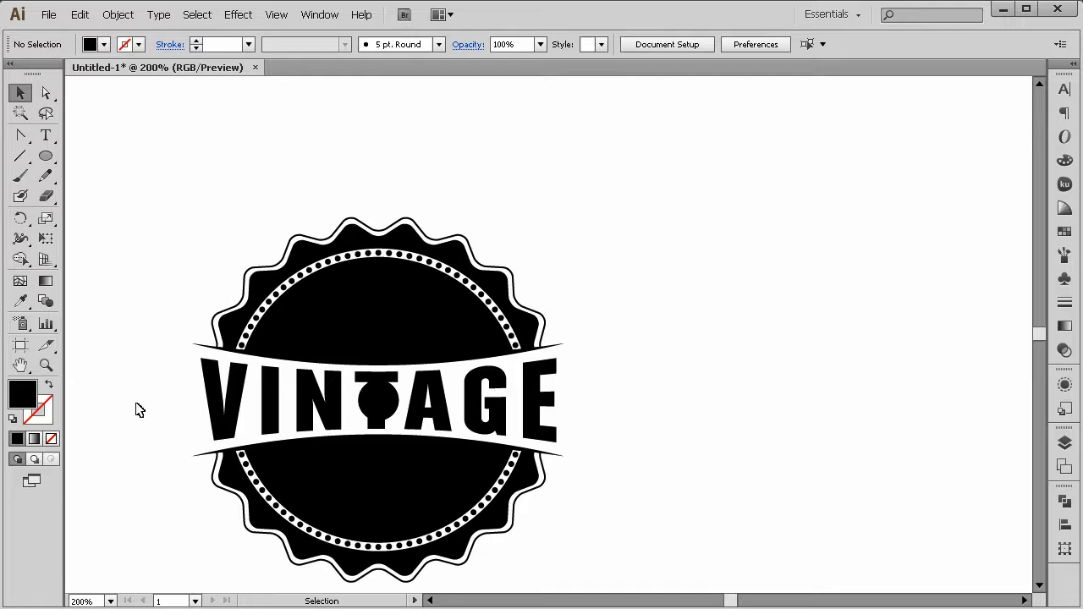
Move the spare flat VINTAGE text sideways off the artboard, leaving the badge artwork in place and unselected
left_click(45, 366)
left_click(585, 460, "alt")
left_click(584, 460, "alt")
left_click(479, 240, "alt")
left_click(538, 323)
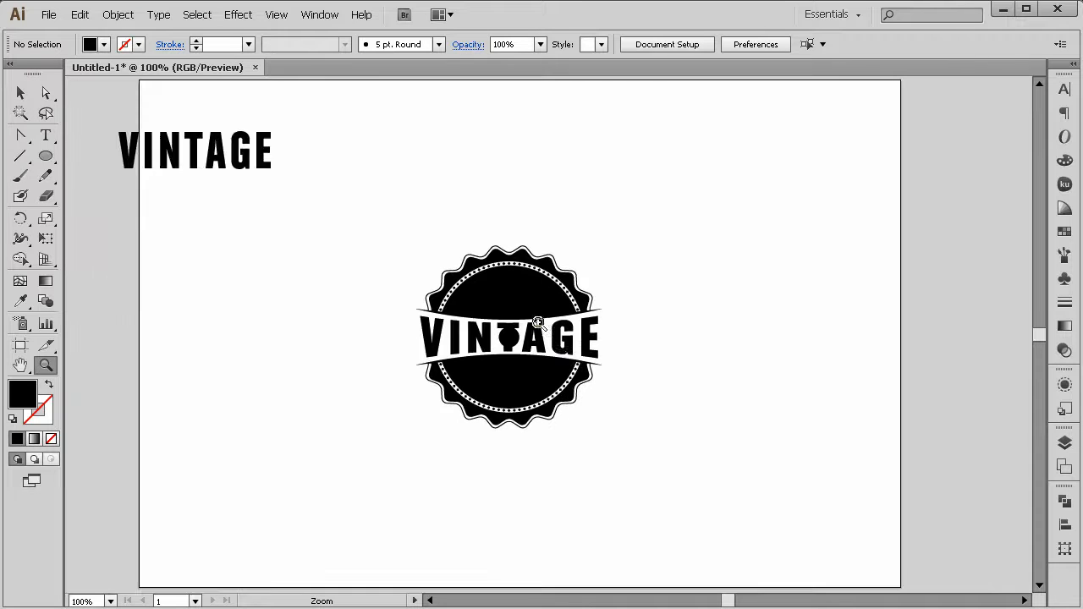
left_click(24, 94)
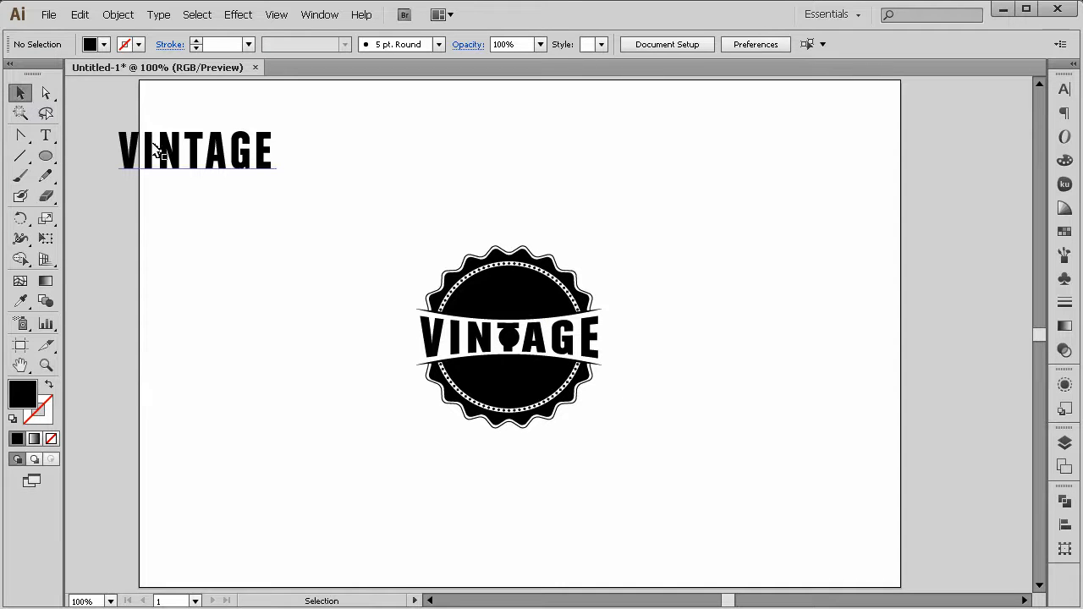
left_click_drag(155, 148, 105, 148)
left_click_drag(176, 164, 86, 164)
left_click_drag(296, 186, 713, 500)
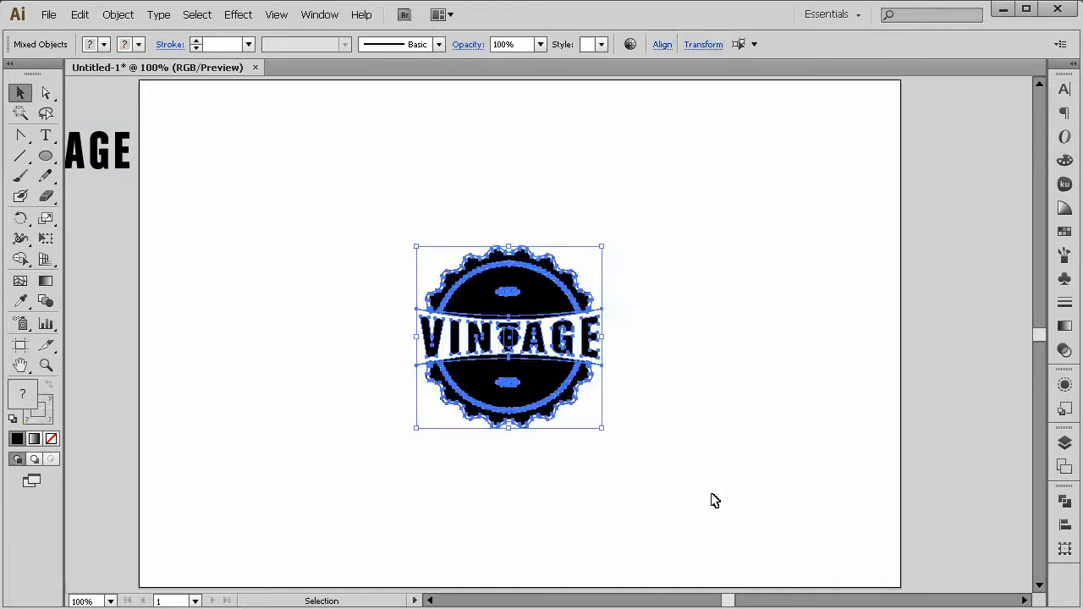
left_click(113, 339)
Switch the artwork to outline mode and delete the mirrored 2014 group in the lower badge half
left_click(47, 364)
left_click(507, 397)
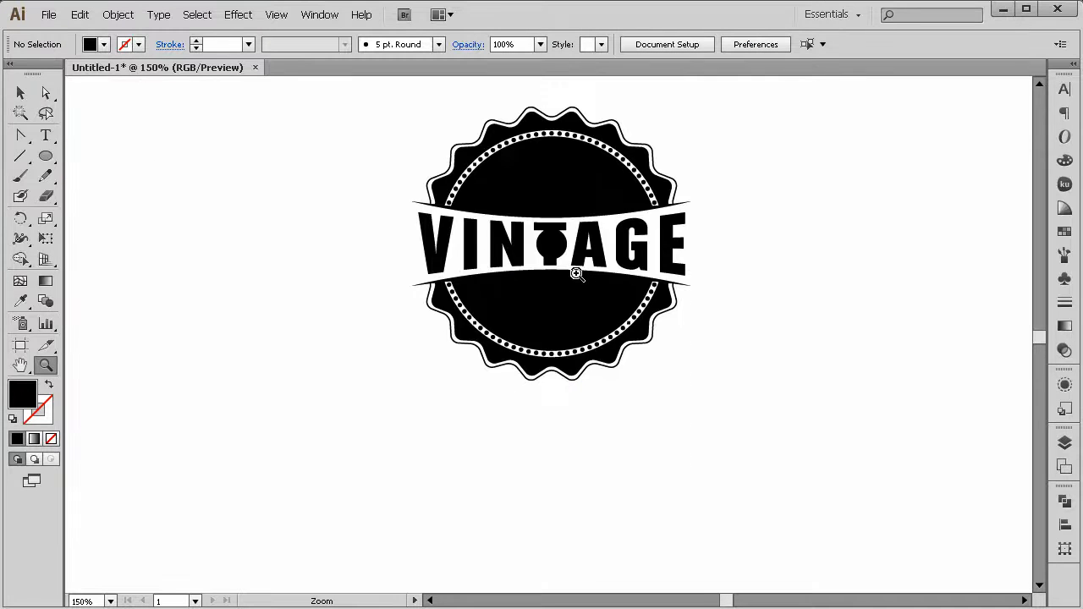
left_click(576, 276)
key("ctrl+y")
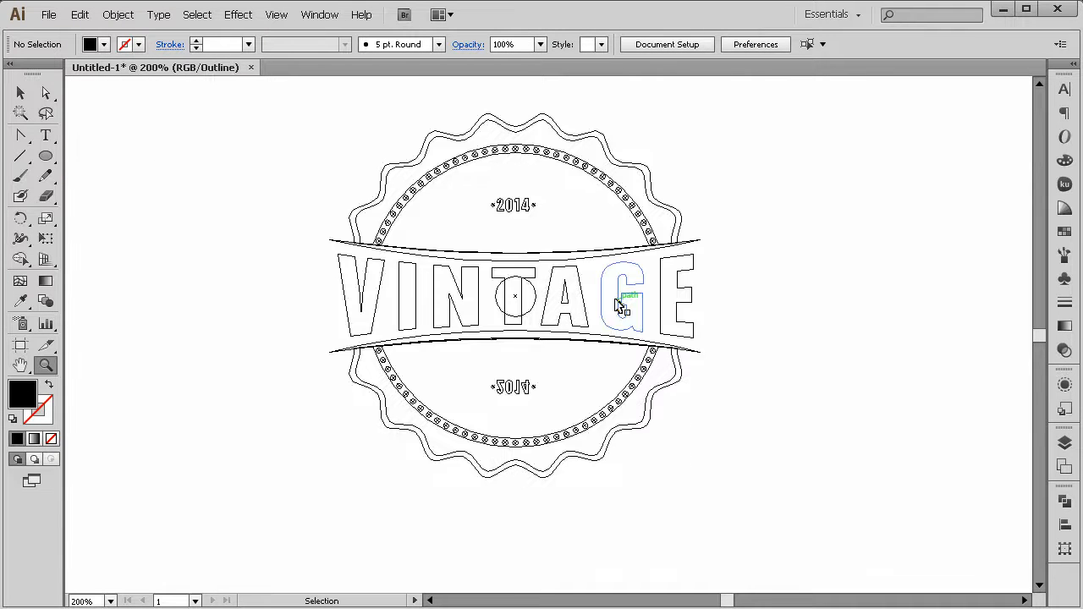
key("v")
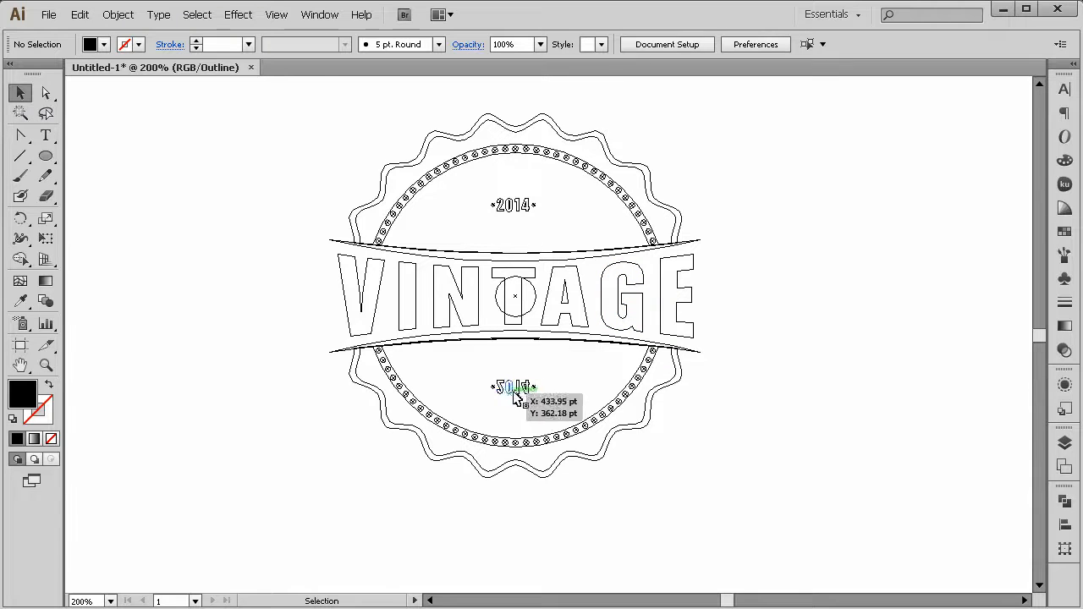
left_click(505, 386)
key("Delete")
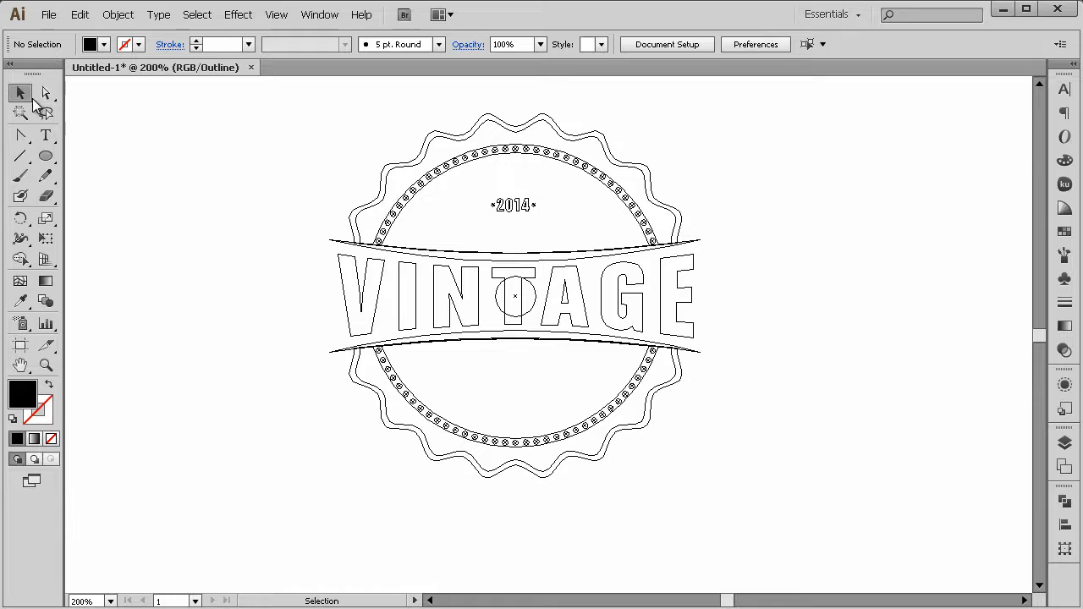
Delete the entire mirrored lower badge half below the VINTAGE lettering
left_click(513, 206)
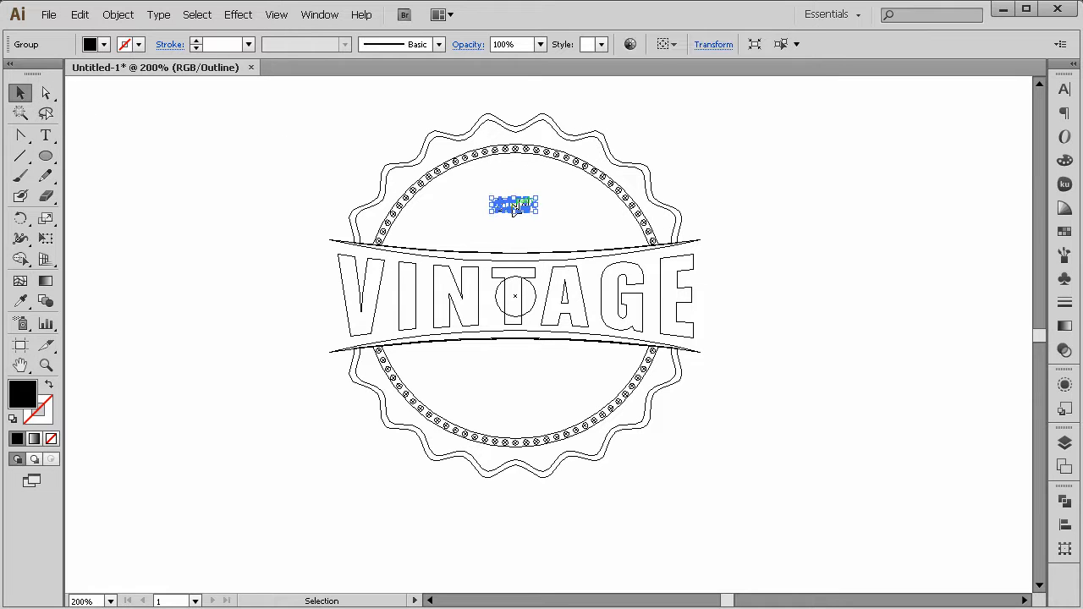
left_click(721, 345)
left_click_drag(676, 146, 626, 257)
left_click_drag(725, 347, 634, 404)
key("Delete")
Try moving the upper badge half up without the 2014 group, undo the move, and clear the selection
left_click_drag(752, 141, 599, 255)
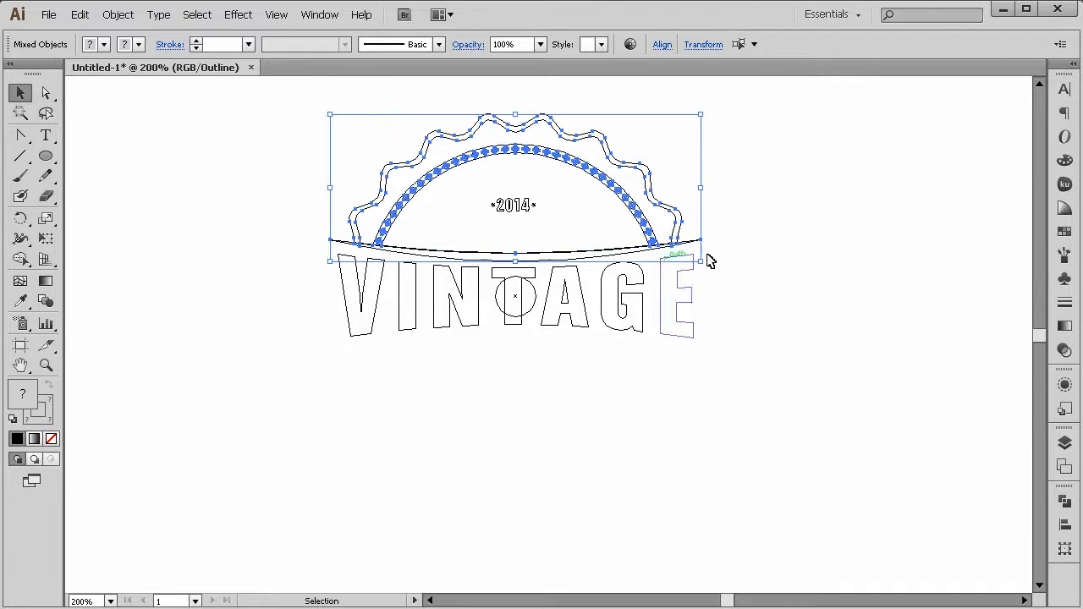
key("shift+Up")
key("ctrl+z")
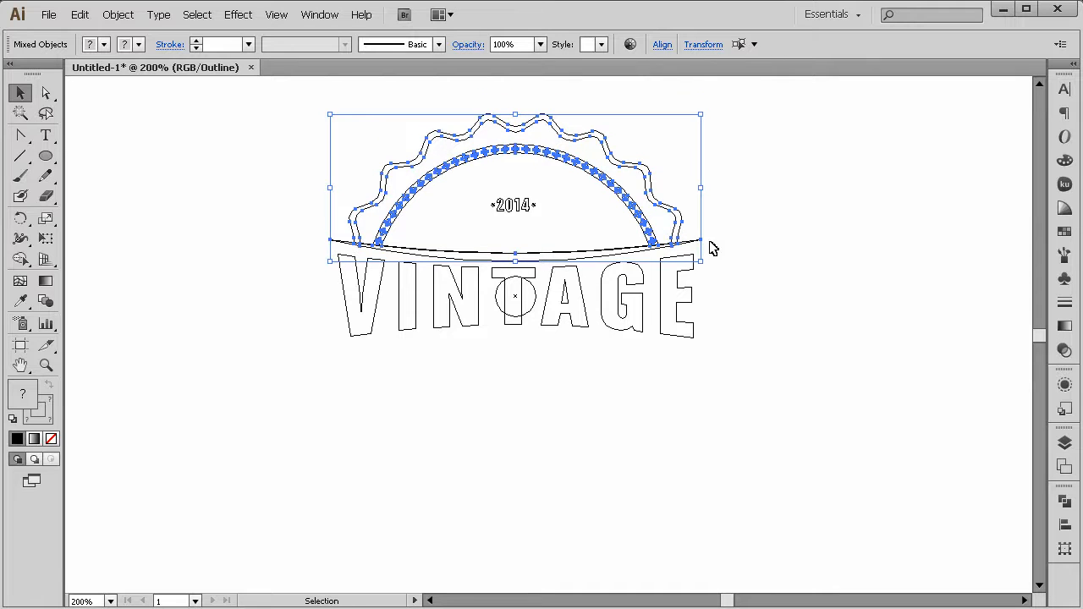
right_click(650, 229)
left_click(581, 230)
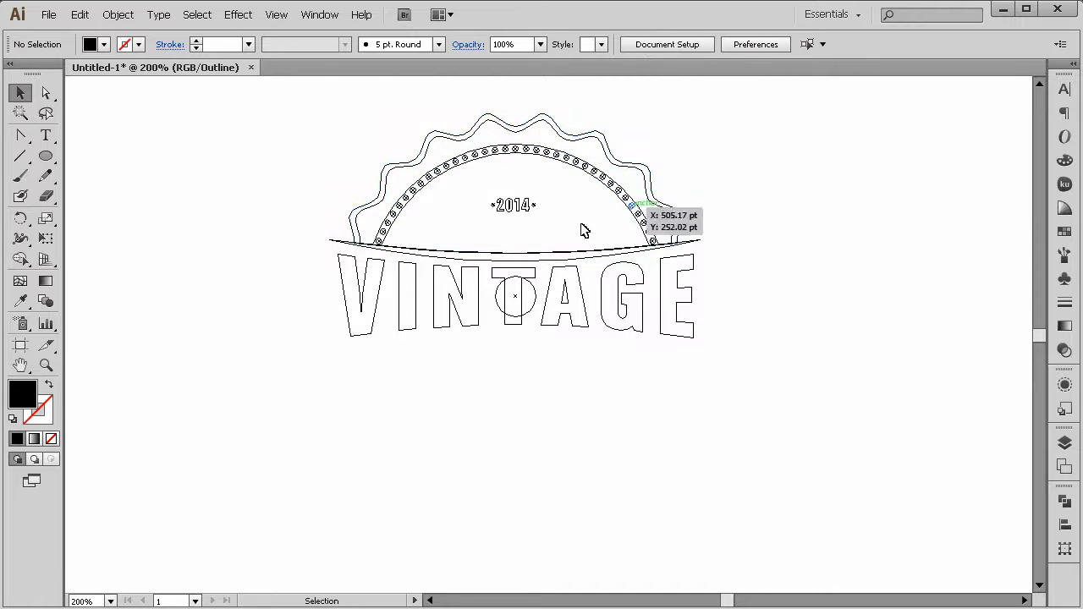
Ungroup and regroup the dots along the upper arch, clear the selection, and switch the artwork back to preview mode
left_click(479, 166)
right_click(480, 168)
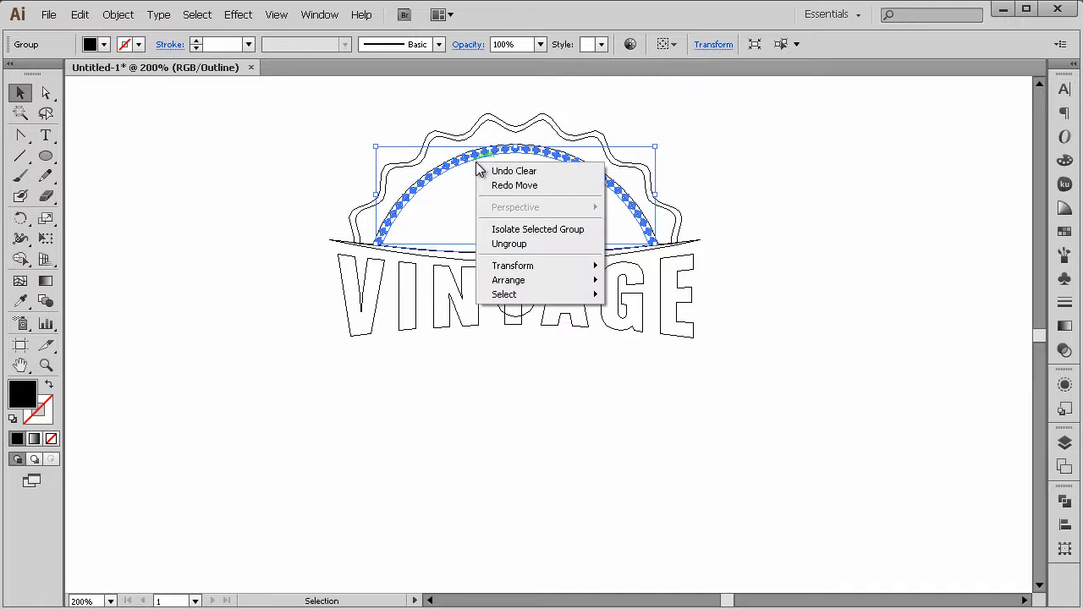
left_click(523, 242)
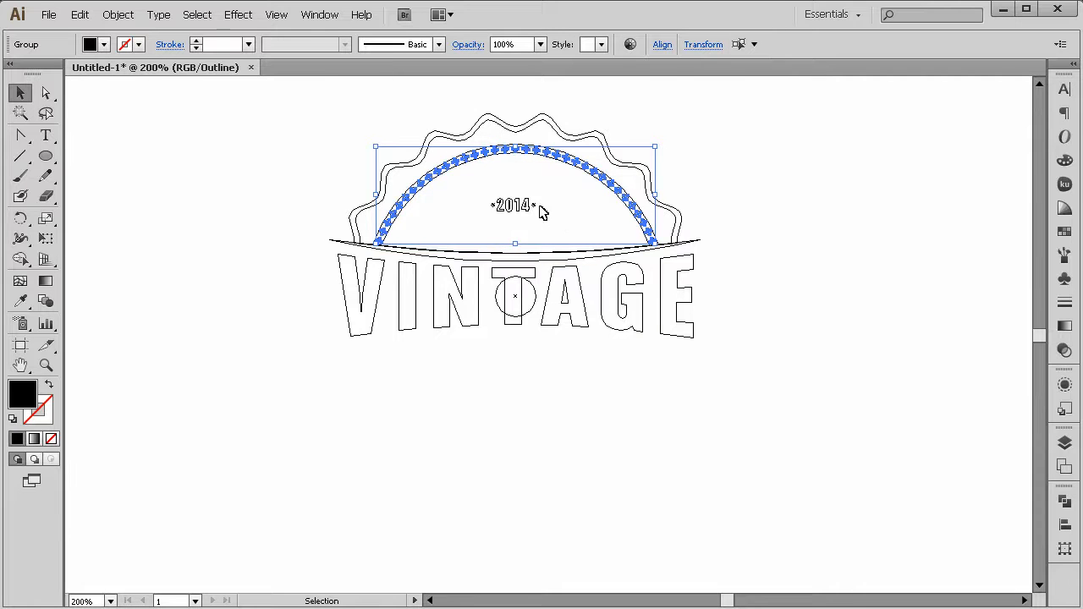
key("ctrl+h")
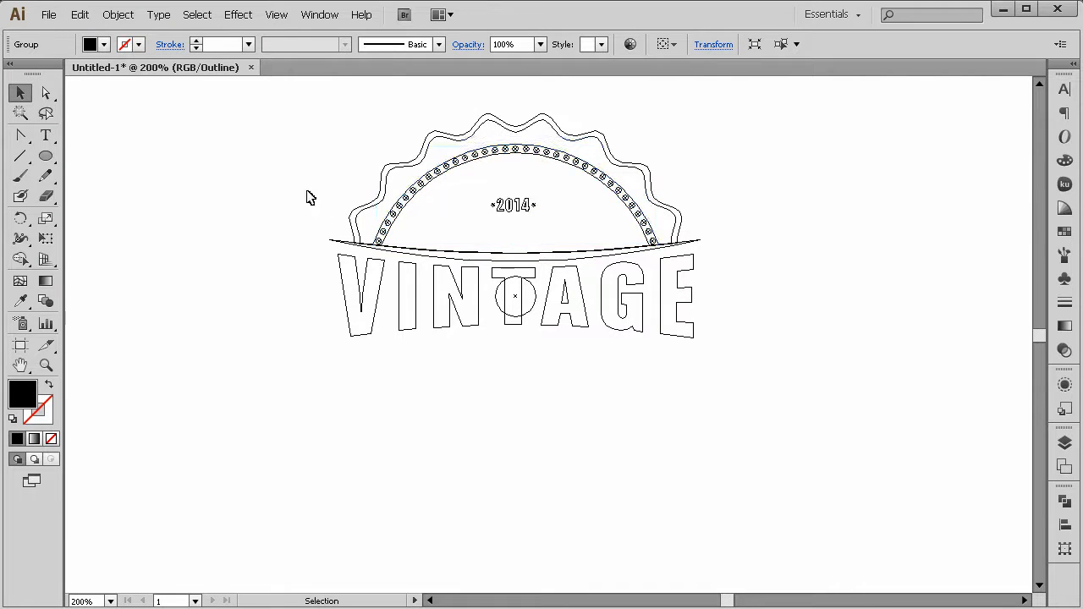
left_click(309, 197)
key("ctrl+y")
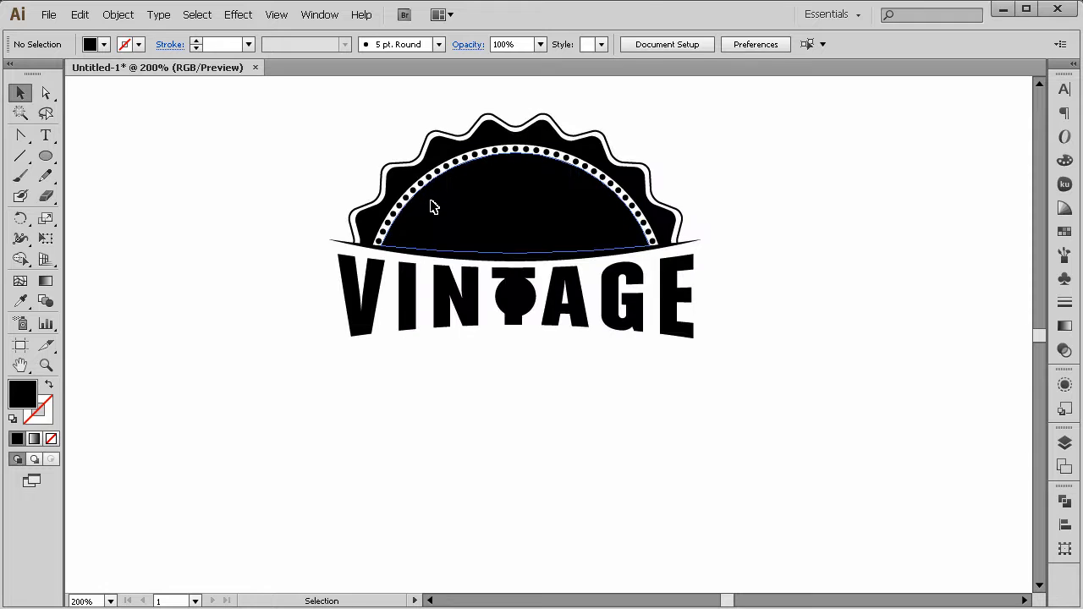
right_click(432, 207)
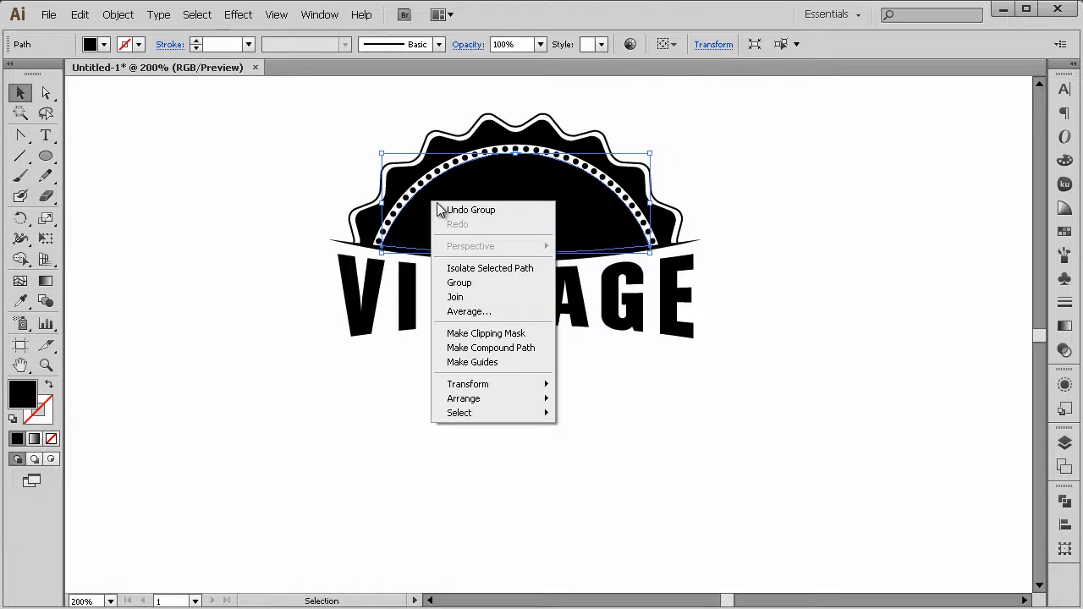
left_click(317, 155)
left_click(317, 155)
Select the upper half's inner arch, scalloped shapes, curved band and dots without the 2014 group, and switch to outline mode
left_click(484, 205)
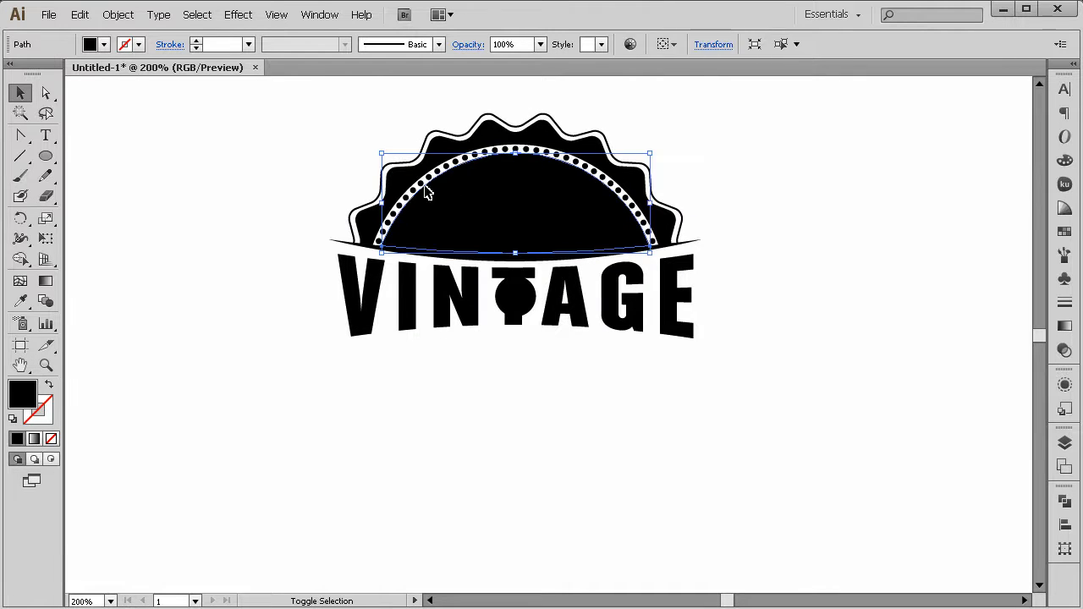
left_click(363, 236, "shift")
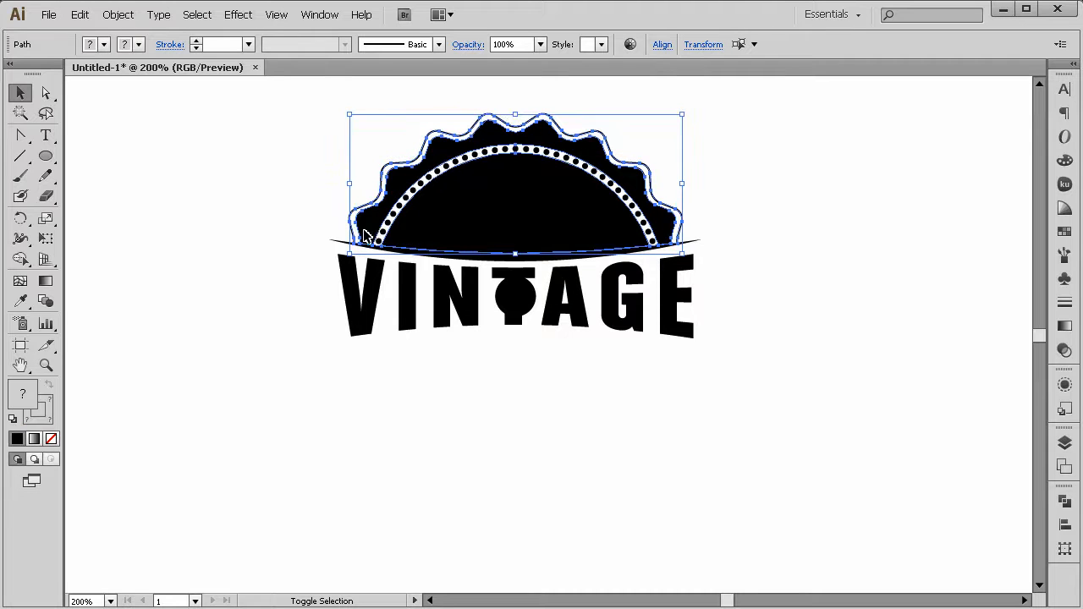
left_click(343, 241, "shift")
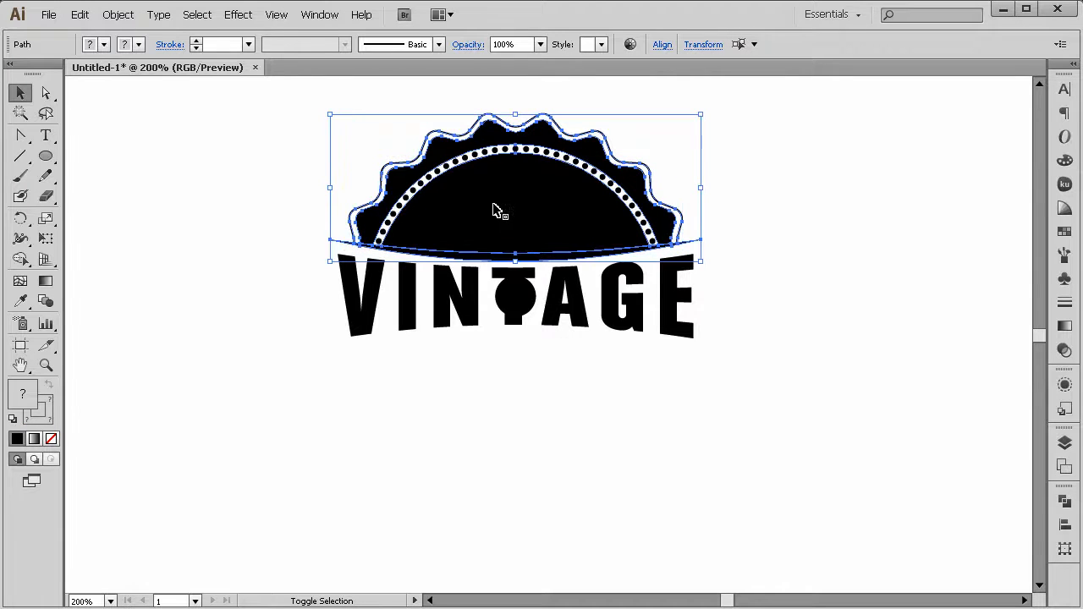
left_click(543, 158, "shift")
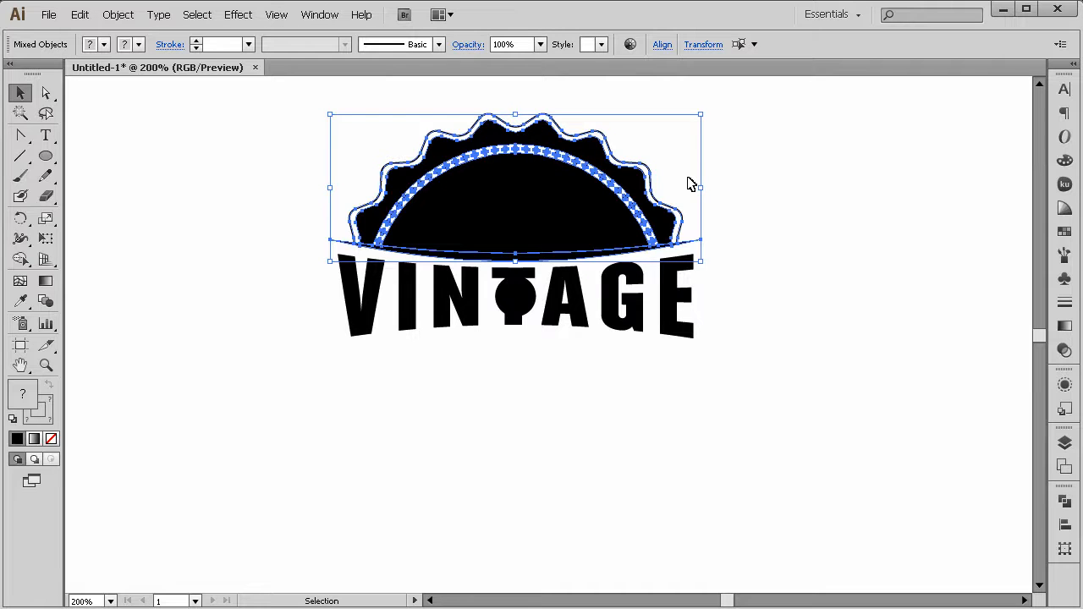
key("ctrl+y")
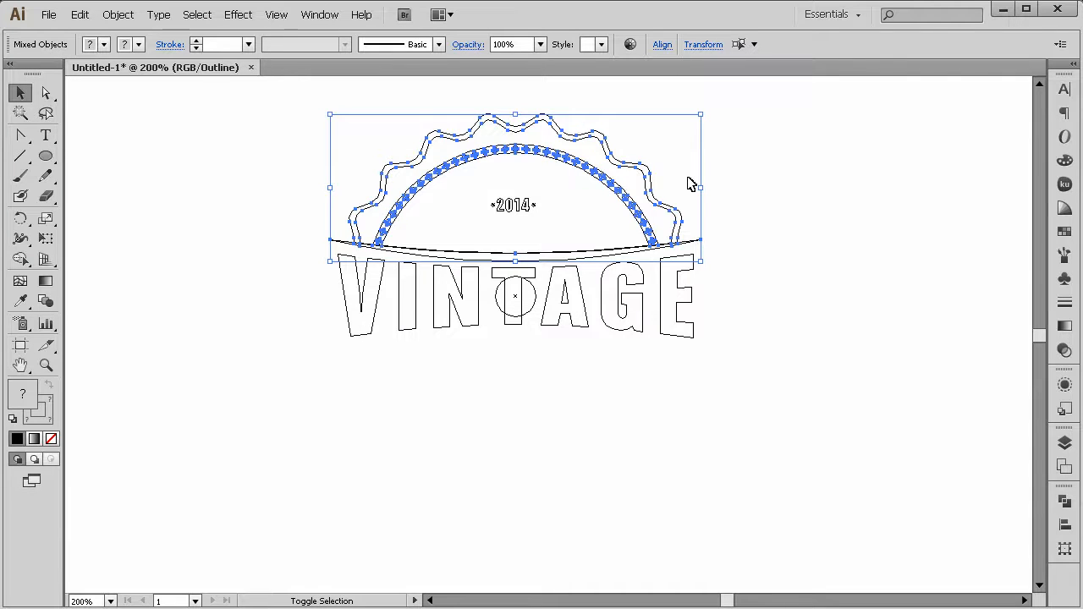
Move the selected upper badge half up away from 2014, return it to its original place, and restore preview mode
key("shift+Up")
key("shift+Up")
key("shift+Up")
key("shift+Up")
key("shift+Up")
key("shift+Up")
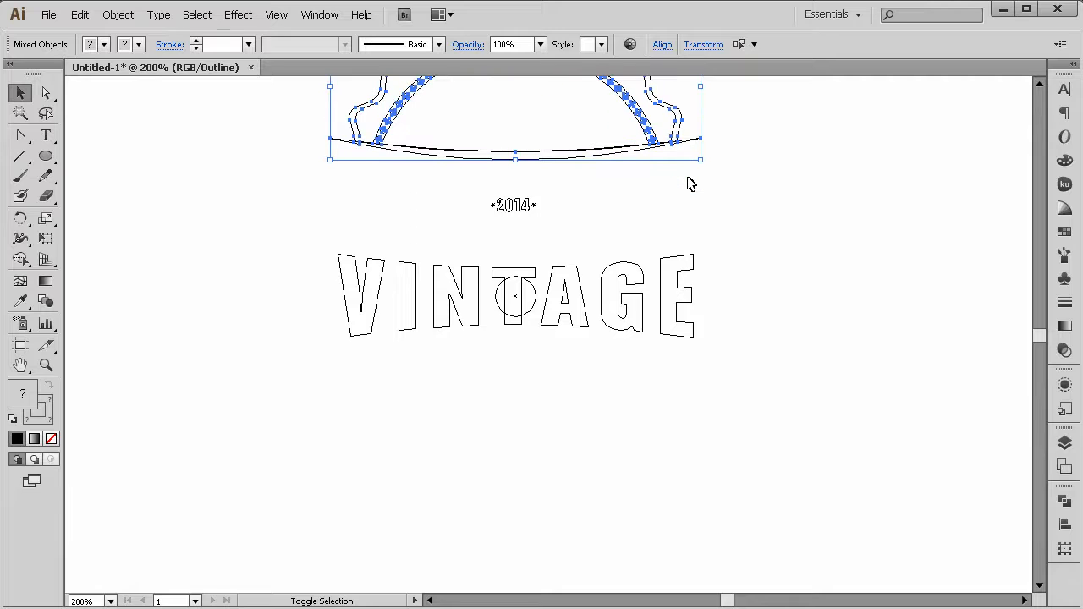
key("shift+Down")
key("shift+Down")
key("shift+Down")
key("shift+Down")
key("shift+Down")
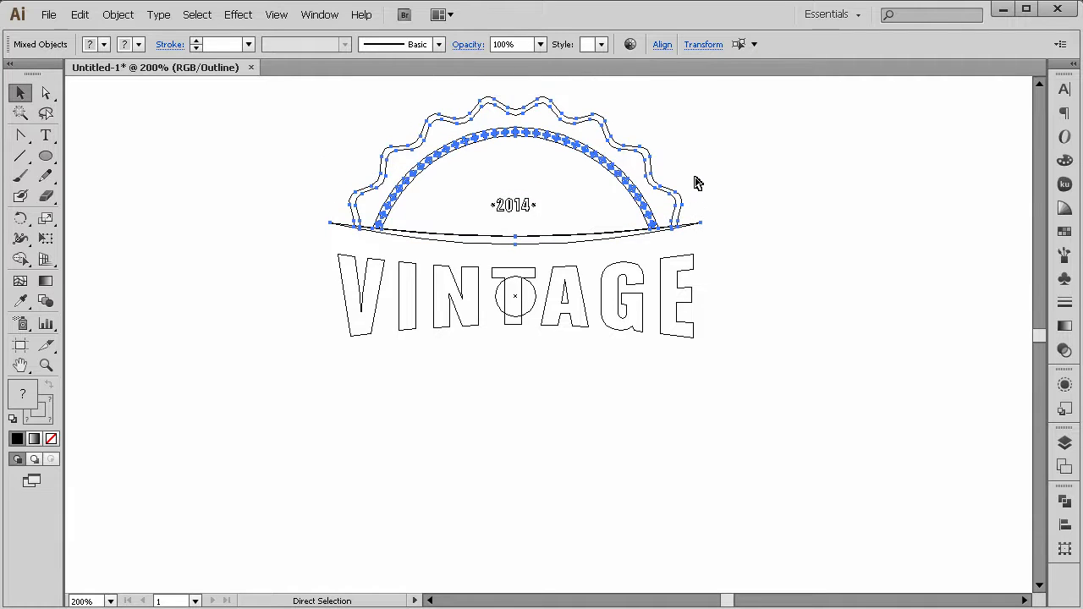
key("shift+Down")
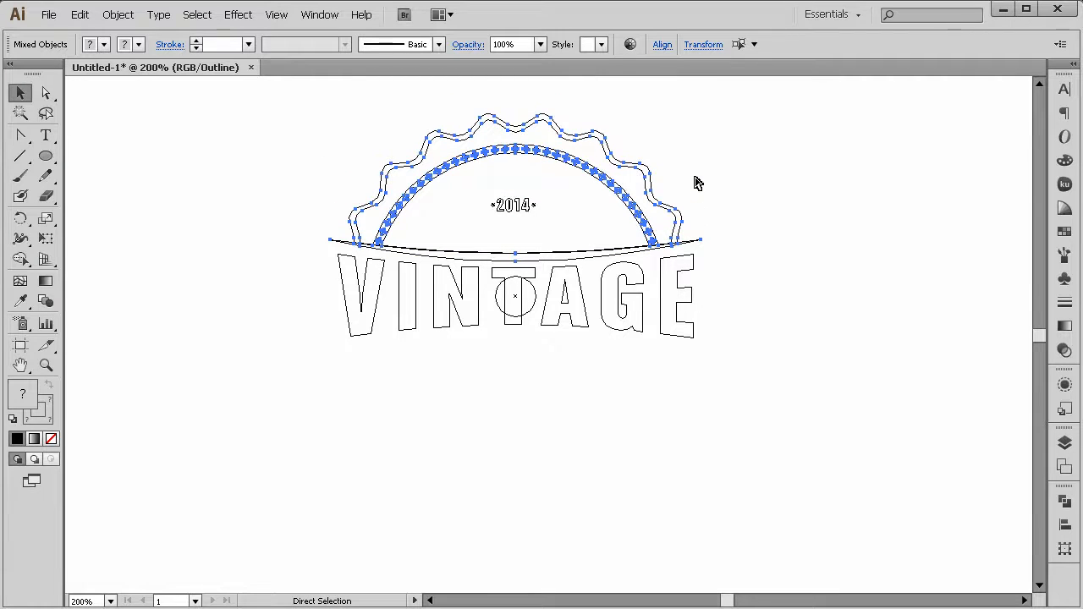
key("shift+Up")
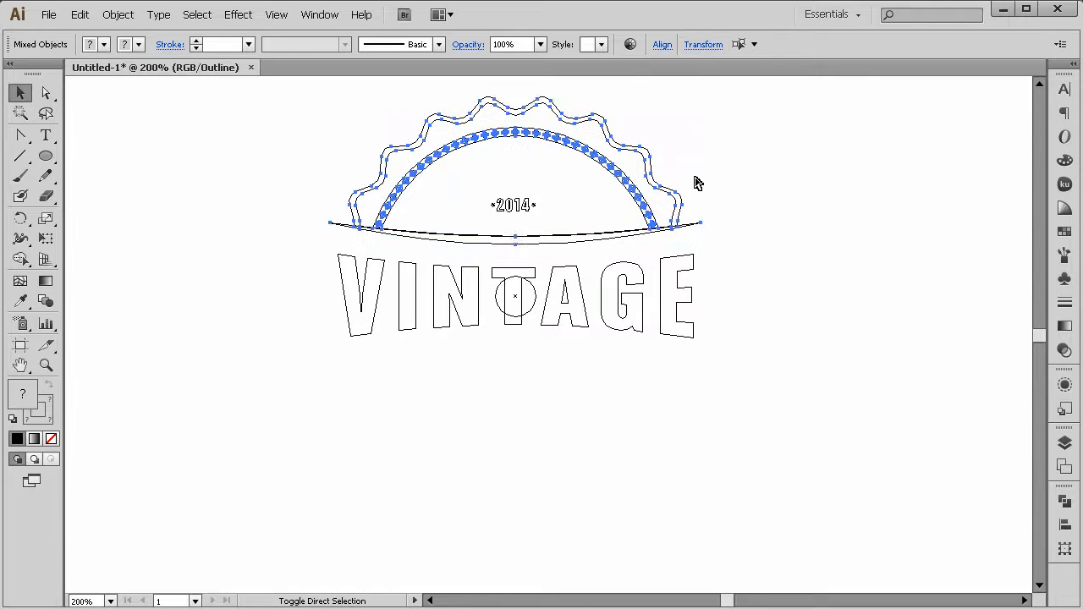
key("shift+Down")
key("ctrl+y")
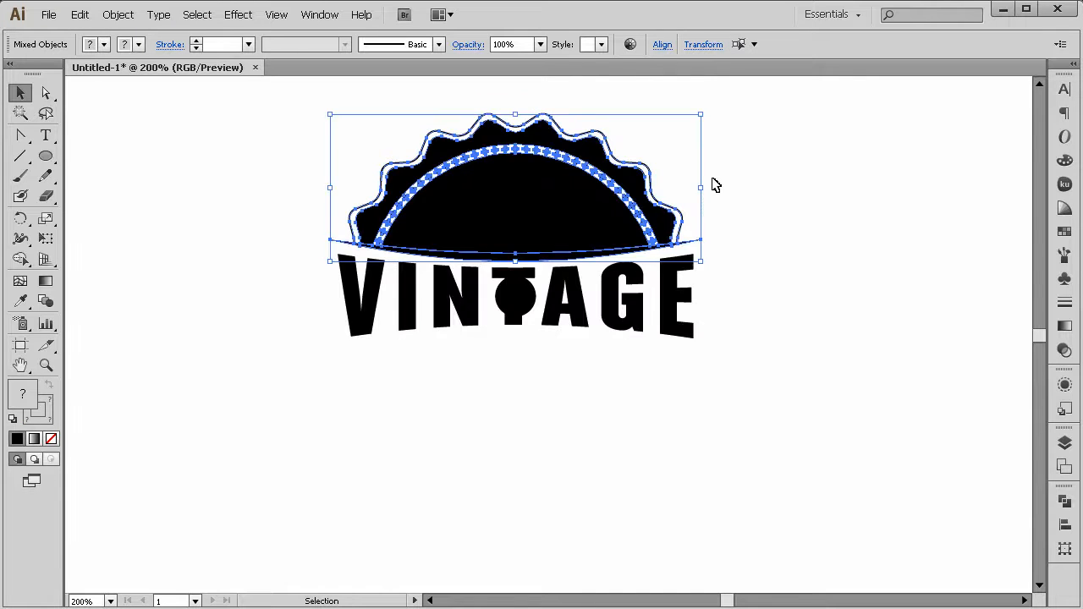
Remove the fill from the upper badge half, leaving 2014 out, restore its black fill, and clear the selection
left_click(715, 184)
left_click(545, 211)
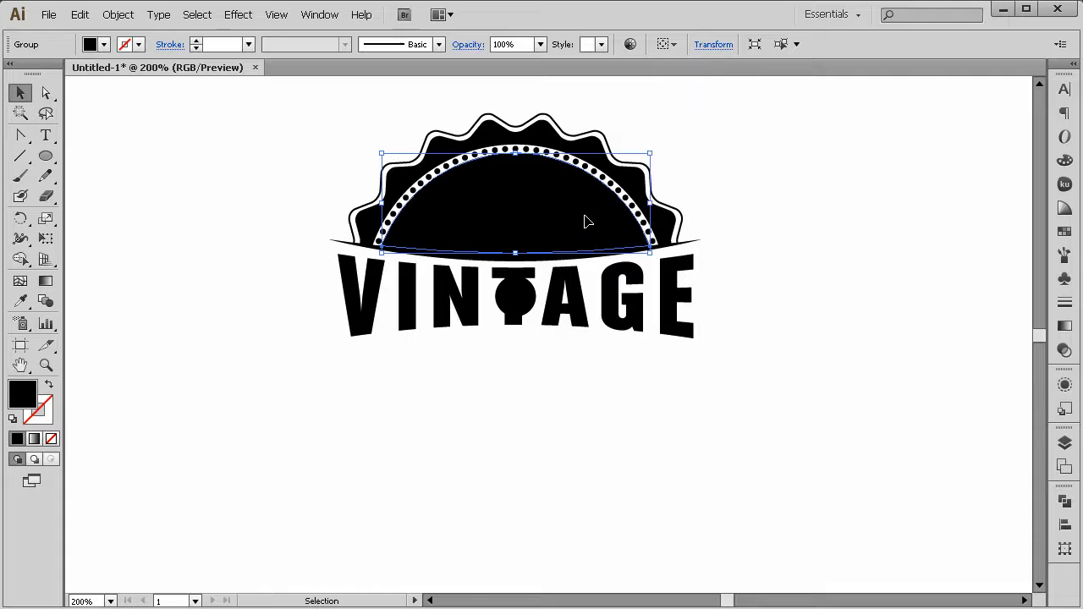
left_click_drag(565, 222, 504, 217)
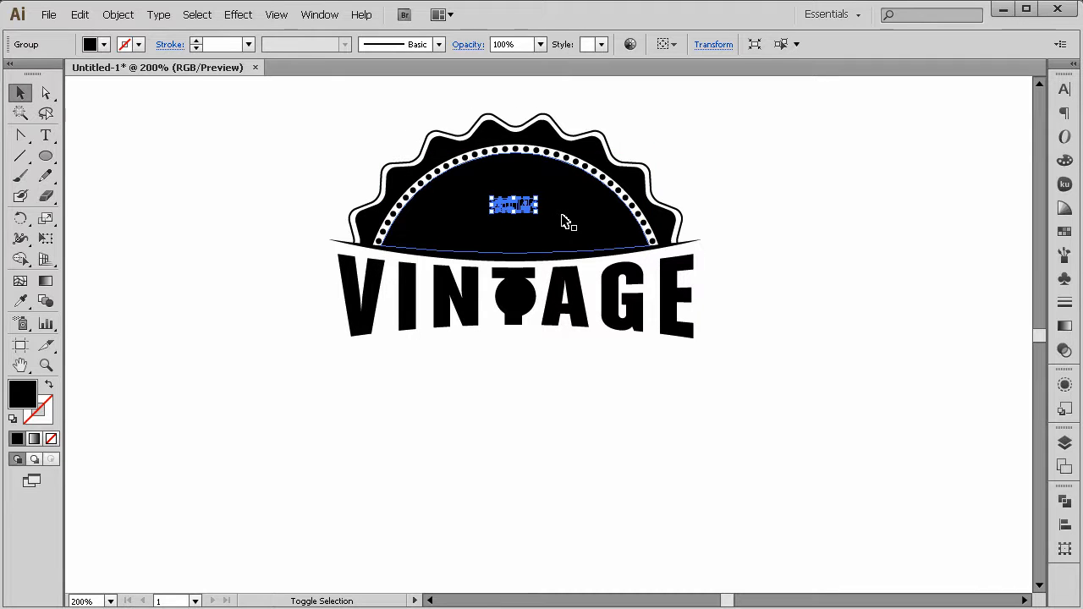
left_click_drag(717, 166, 643, 252)
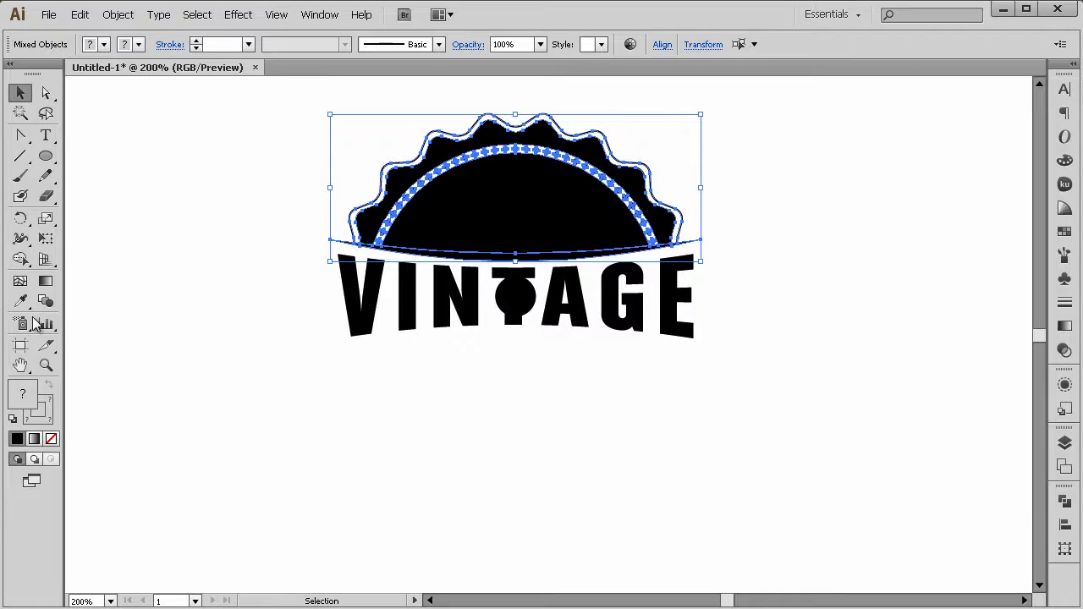
left_click(51, 439)
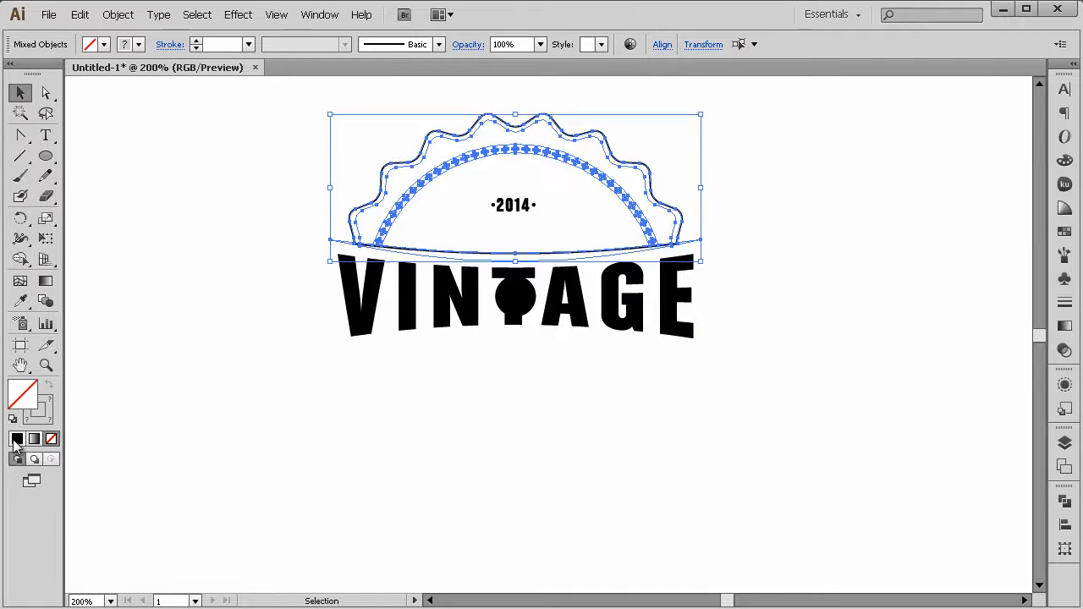
left_click(17, 439)
left_click(145, 358)
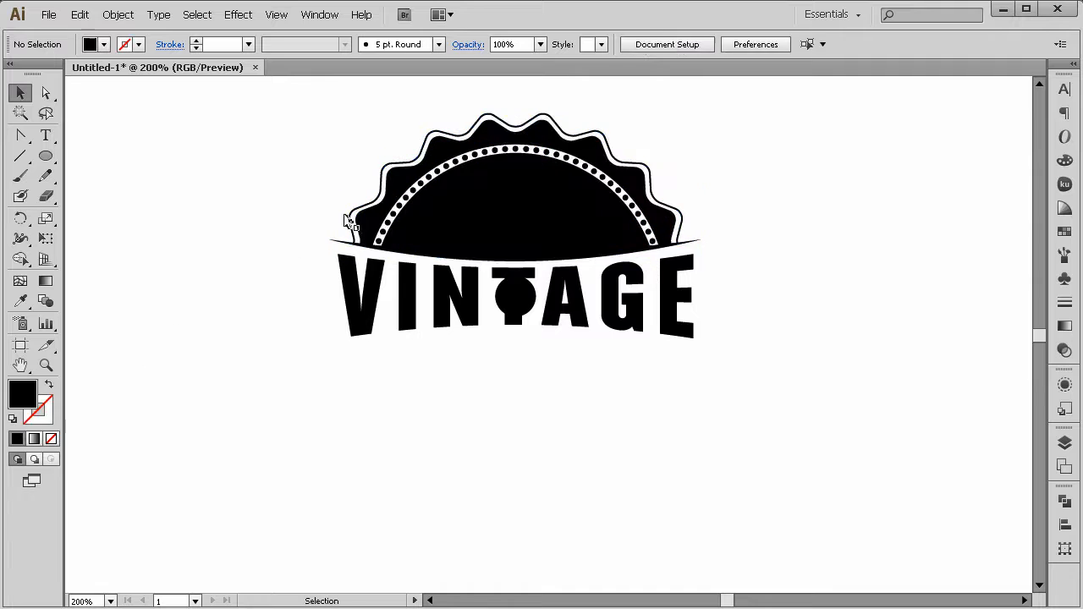
Expand the outer scalloped outline's 1 pt stroke into a filled shape and clear the selection
left_click(355, 215)
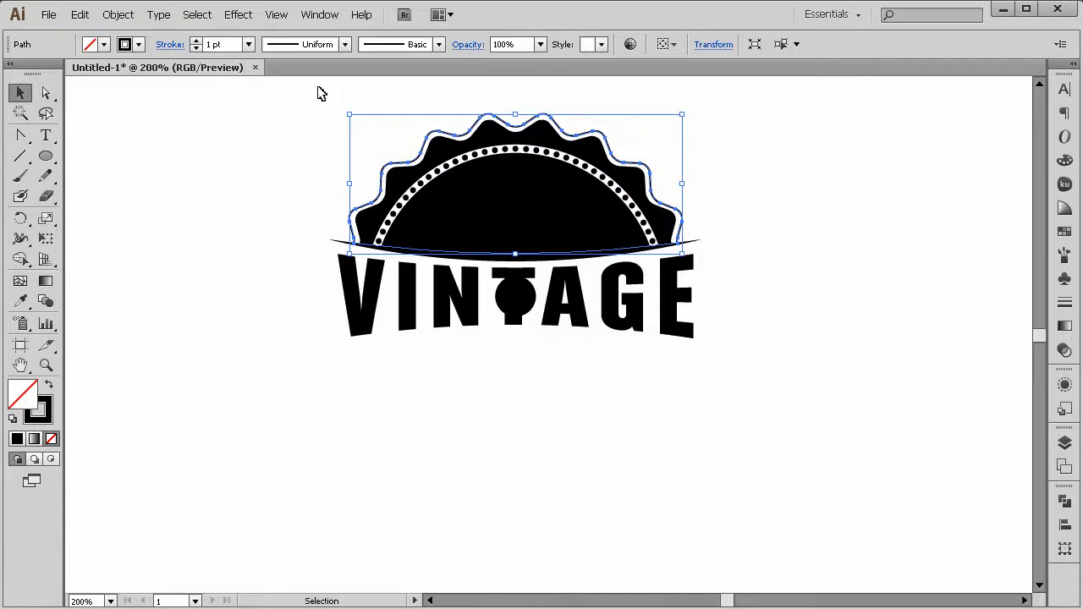
left_click(119, 15)
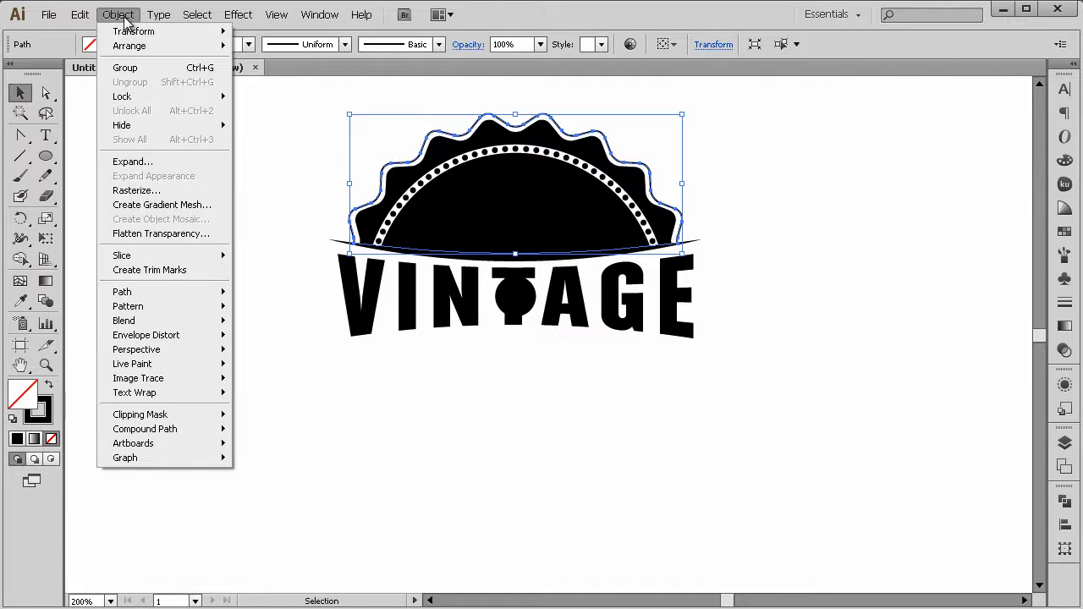
left_click(144, 162)
left_click(687, 417)
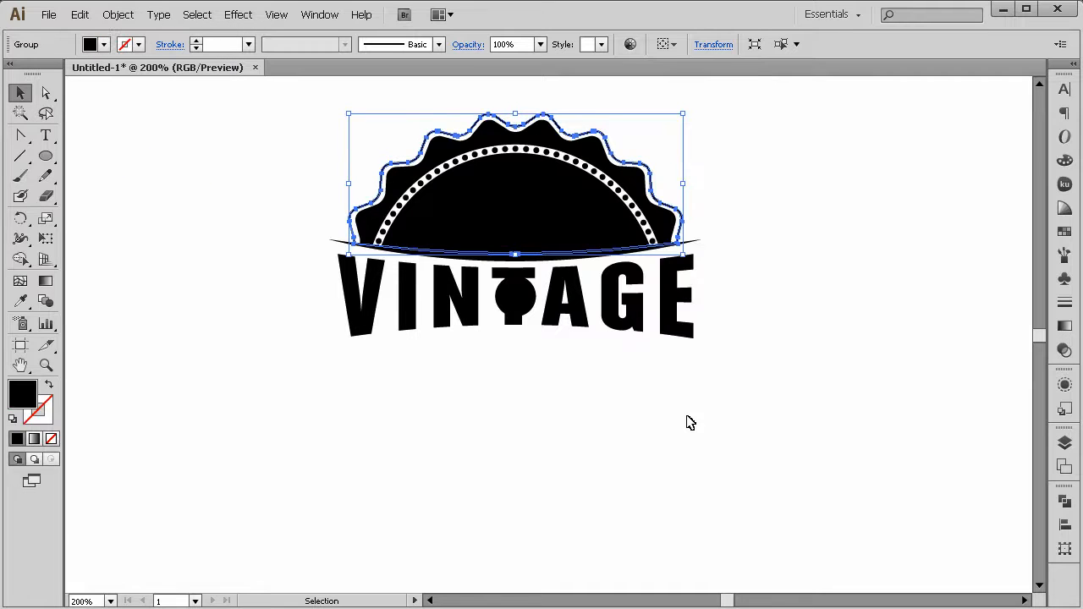
left_click(489, 414)
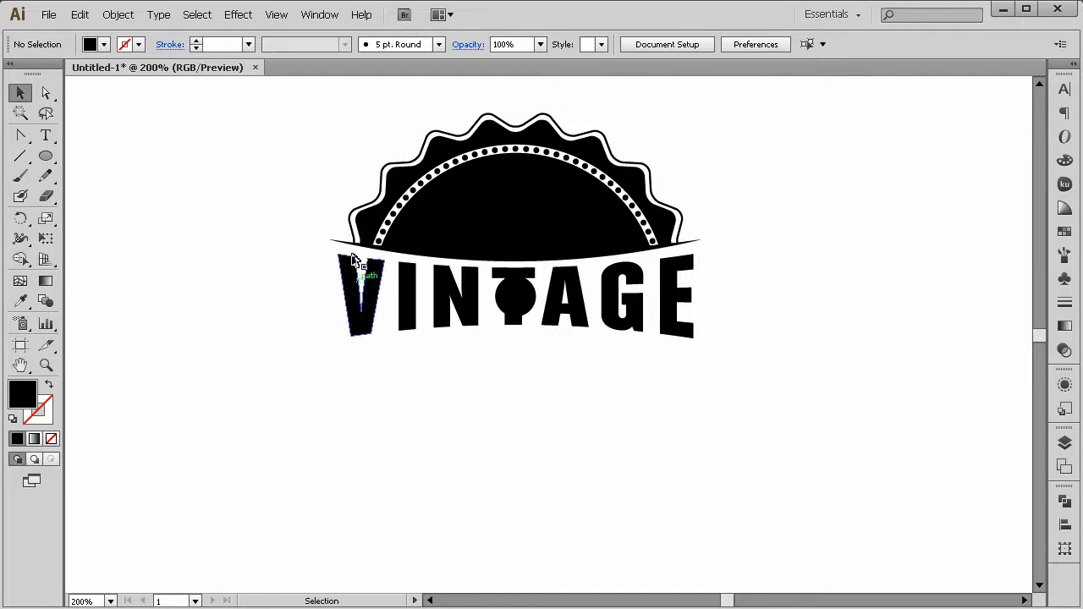
Try a red fill (R 226, G 73, B 73) on the upper badge half without 2014, undo it, and clear the selection
left_click(385, 180)
left_click_drag(313, 142, 415, 251)
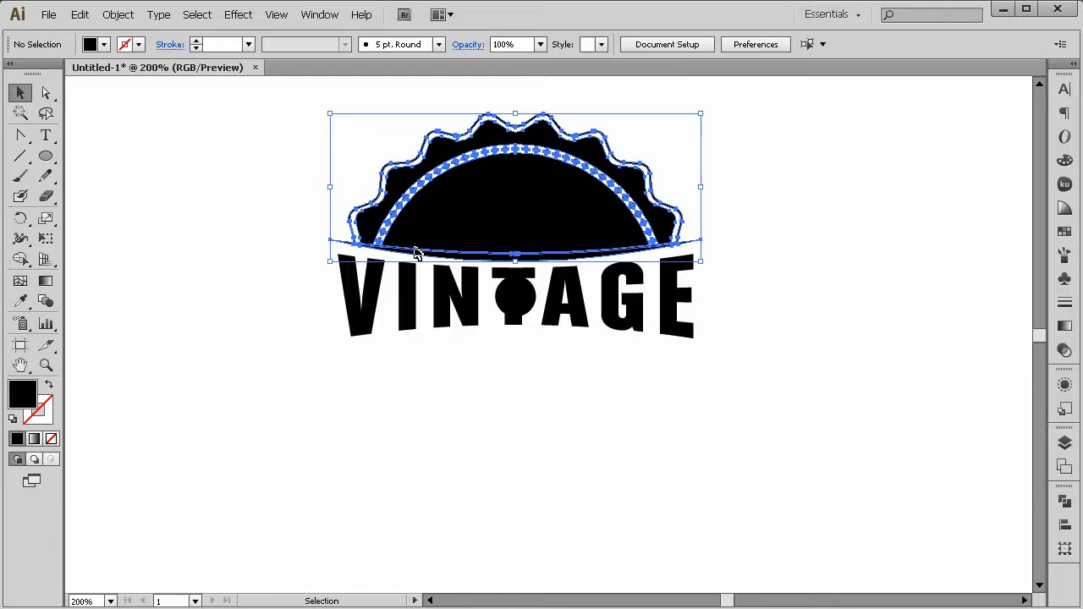
double_click(23, 394)
left_click_drag(817, 405, 787, 350)
left_click(840, 428)
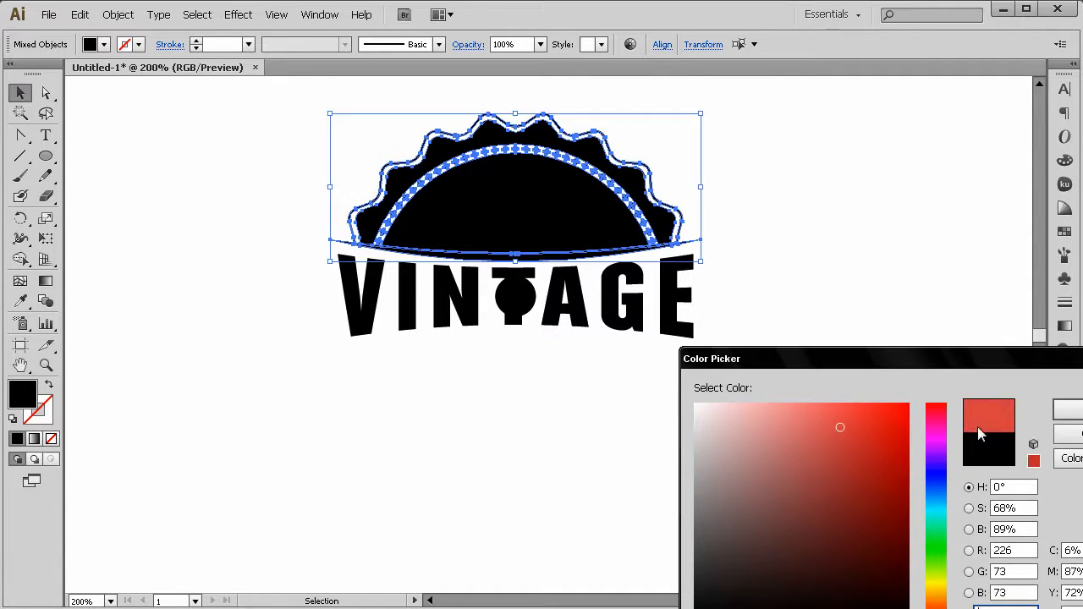
left_click(1066, 410)
left_click(884, 382)
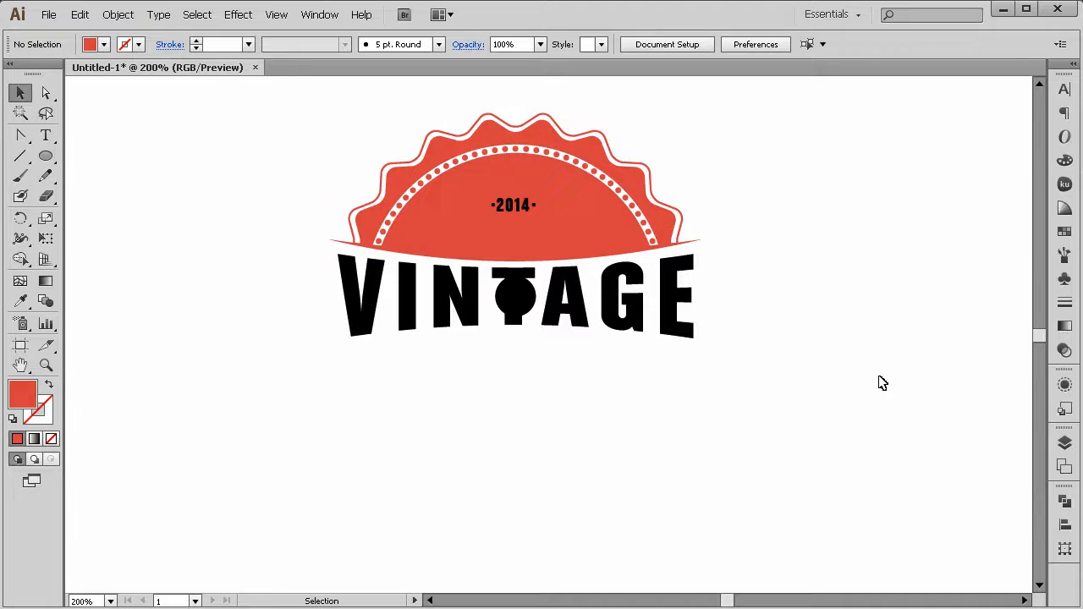
key("ctrl+z")
left_click(867, 380)
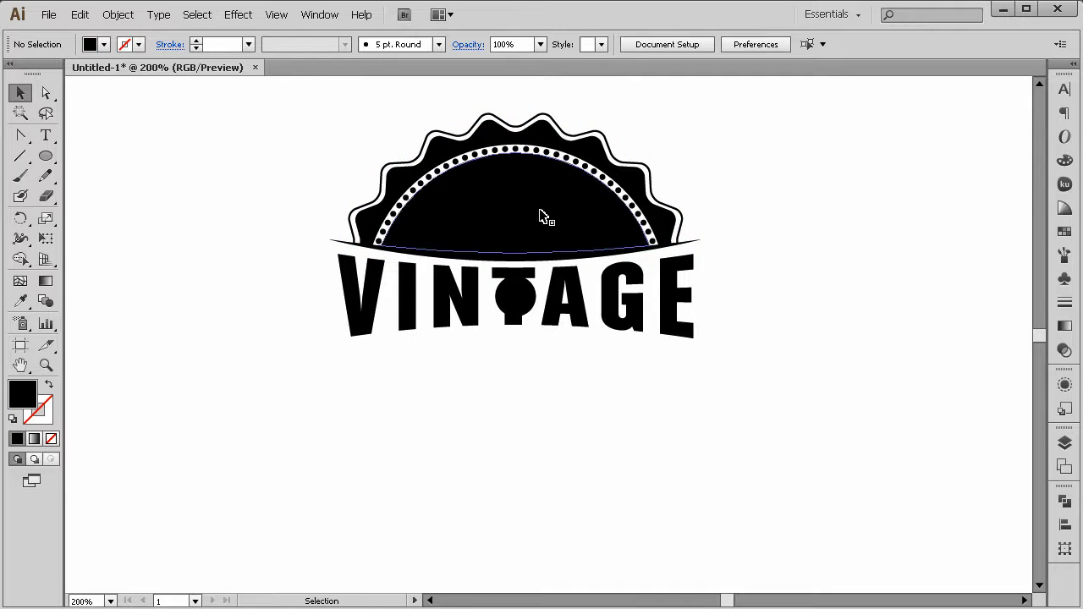
Copy the upper badge half without the 2014 group and paste the copy in place
mouse_move(547, 217)
left_mouse_down()
mouse_move(512, 208)
mouse_move(685, 192)
mouse_move(641, 257)
left_mouse_up()
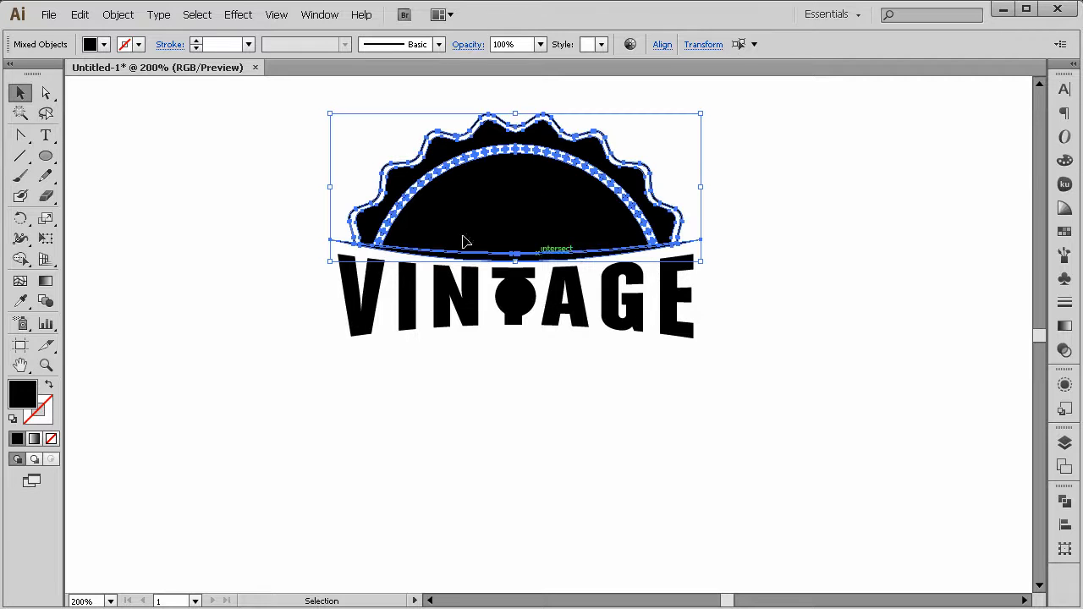
left_click(84, 15)
left_click(84, 80)
left_click(88, 16)
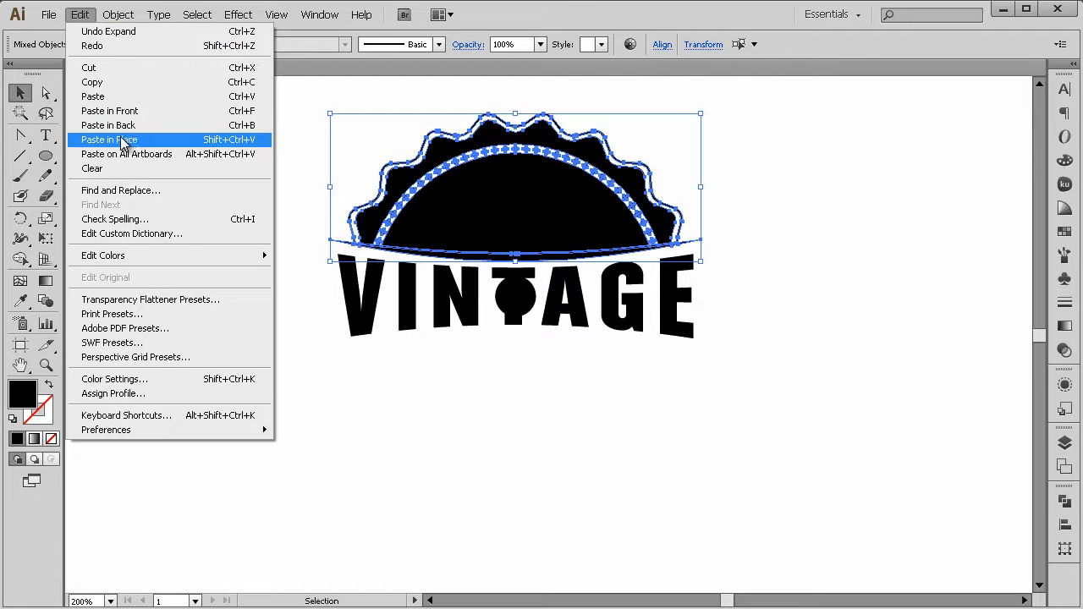
left_click(124, 143)
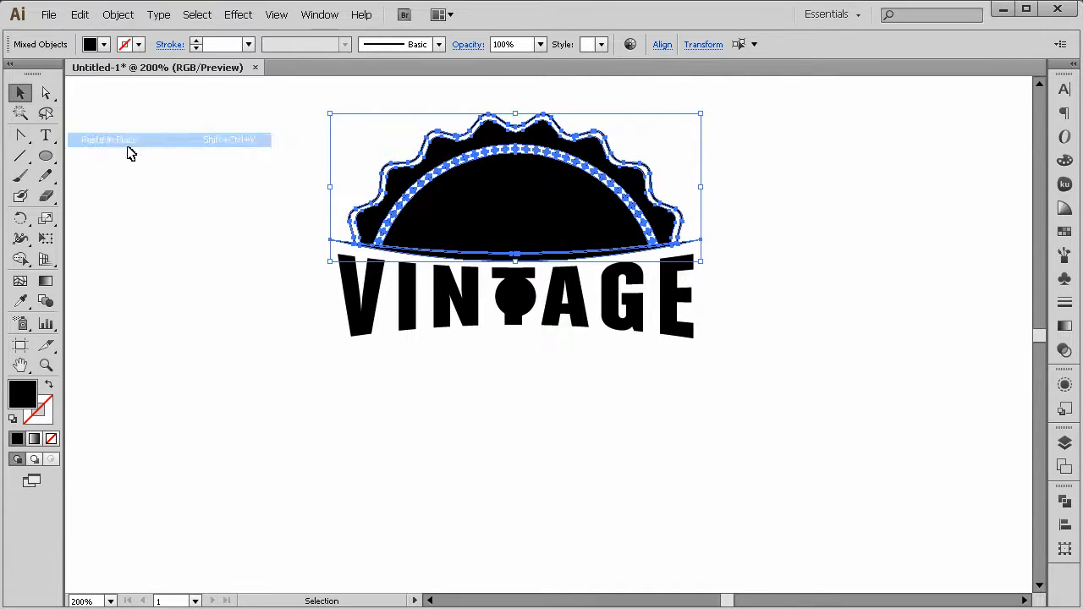
Move the copied badge half down over VINTAGE and reflect it across the horizontal axis
key("shift+Down")
key("shift+Down")
key("shift+Down")
key("shift+Down")
key("shift+Down")
key("shift+Down")
key("shift+Down")
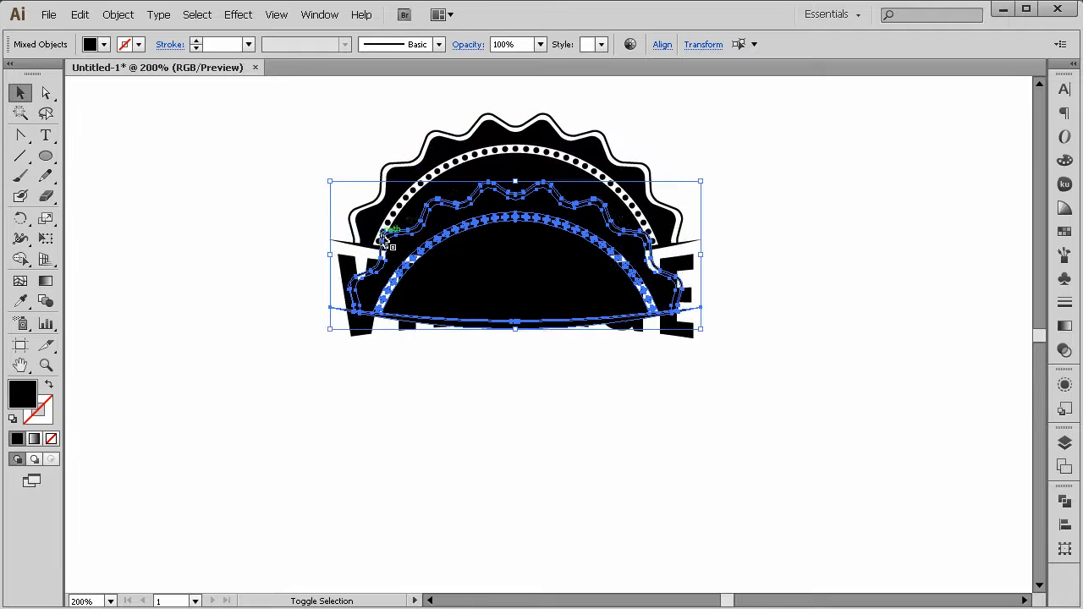
right_click(519, 353)
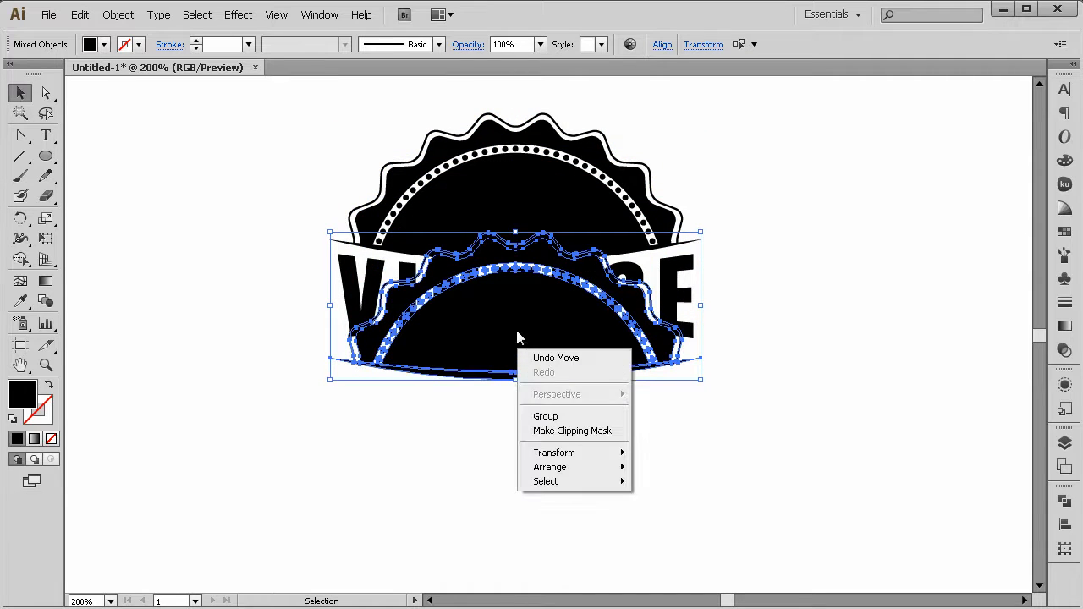
mouse_move(554, 453)
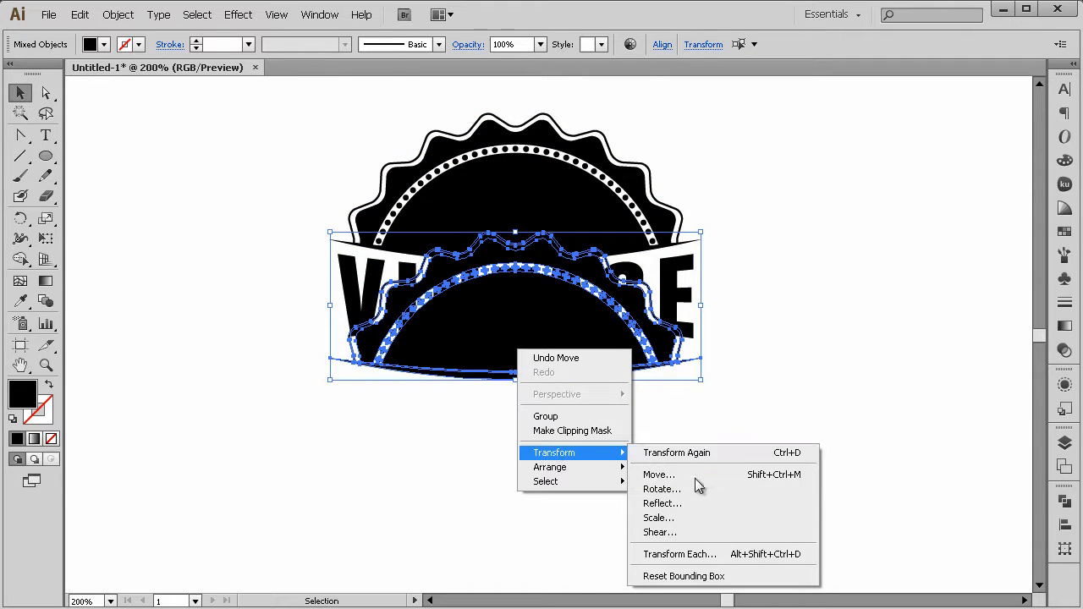
left_click(672, 504)
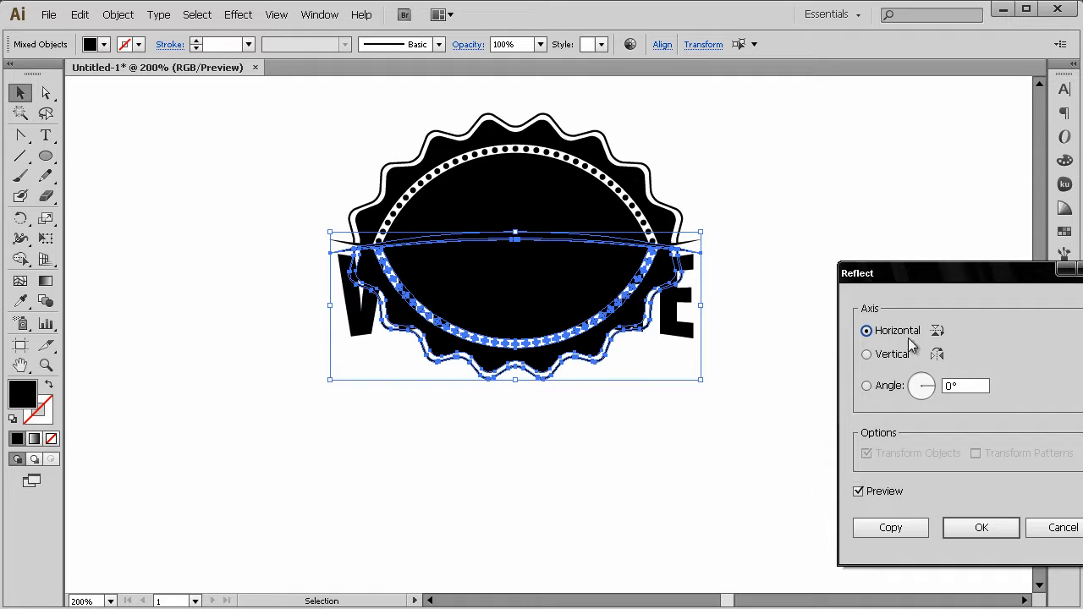
left_click(978, 531)
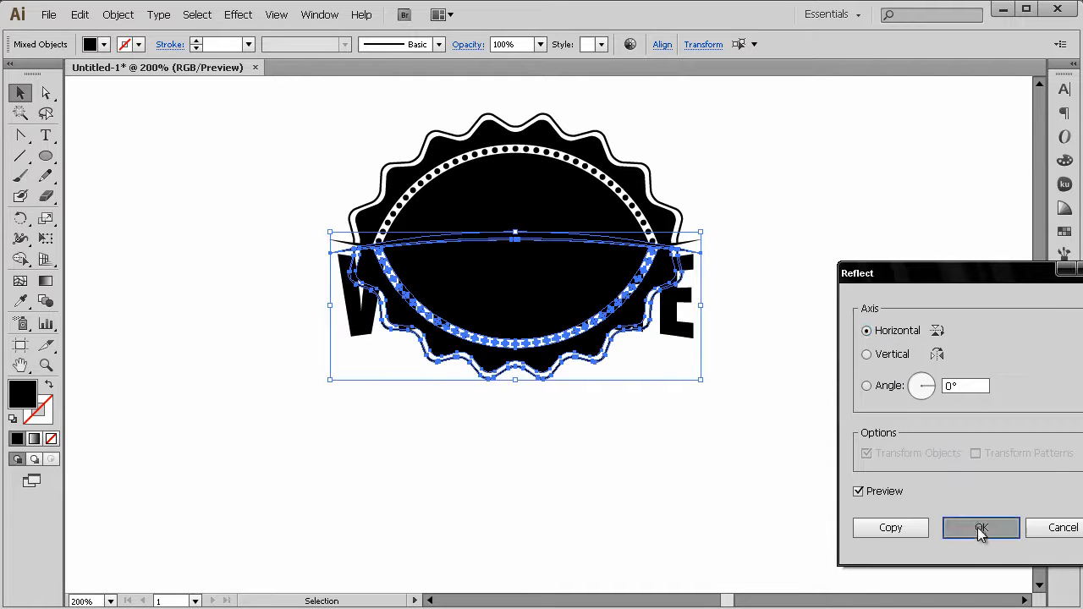
Move the mirrored badge half down to sit just below VINTAGE, leaving an even band around the lettering
key("shift+Down")
key("shift+Down")
key("shift+Down")
key("shift+Down")
key("shift+Down")
key("shift+Down")
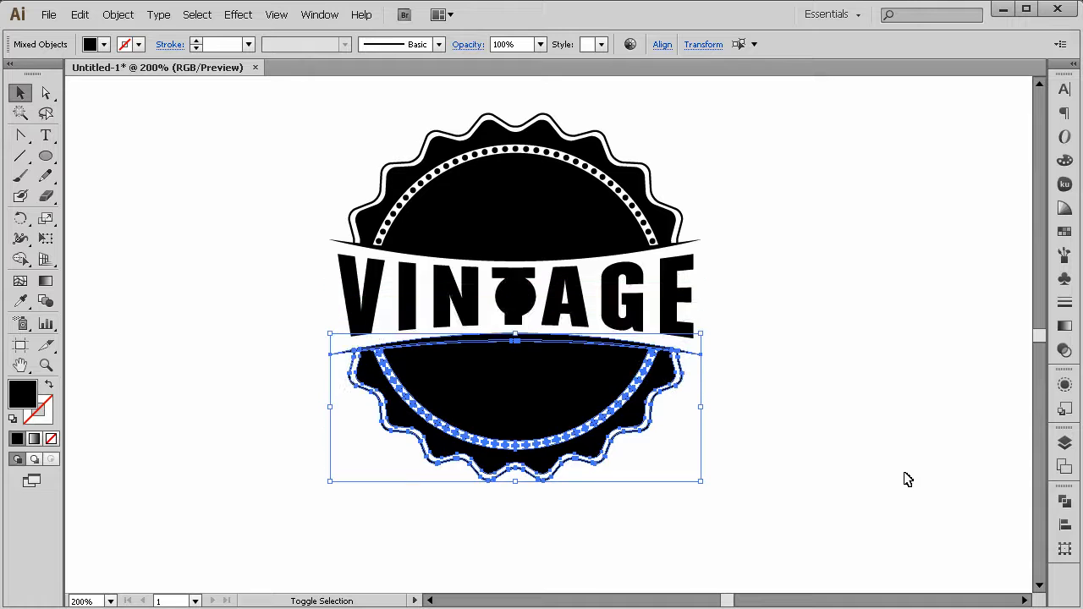
key("Up")
key("Up")
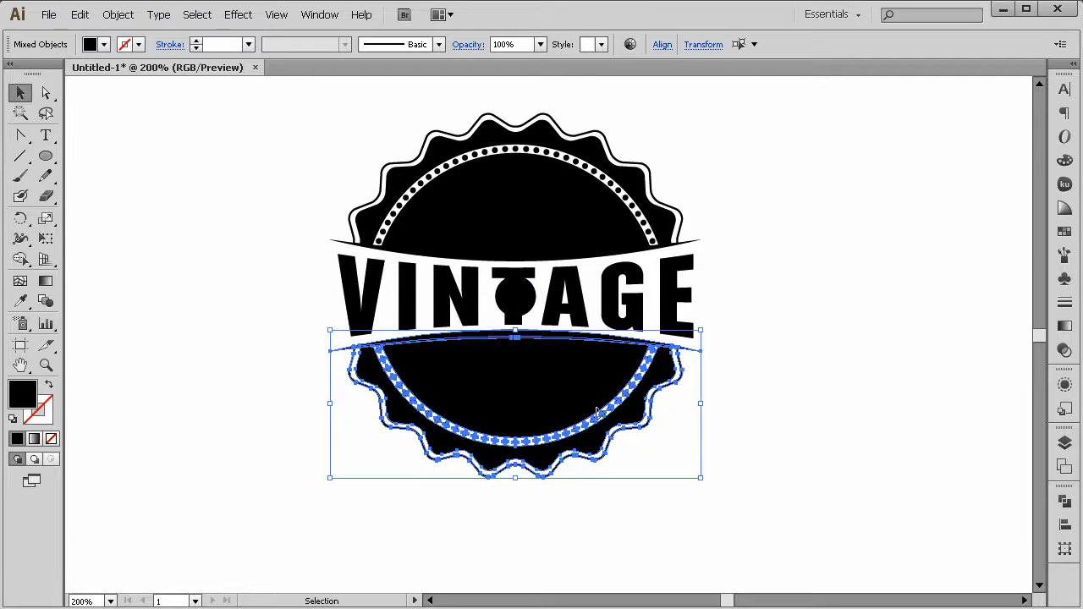
Try reflecting the lower badge half across the vertical axis, then undo the reflection
right_click(502, 385)
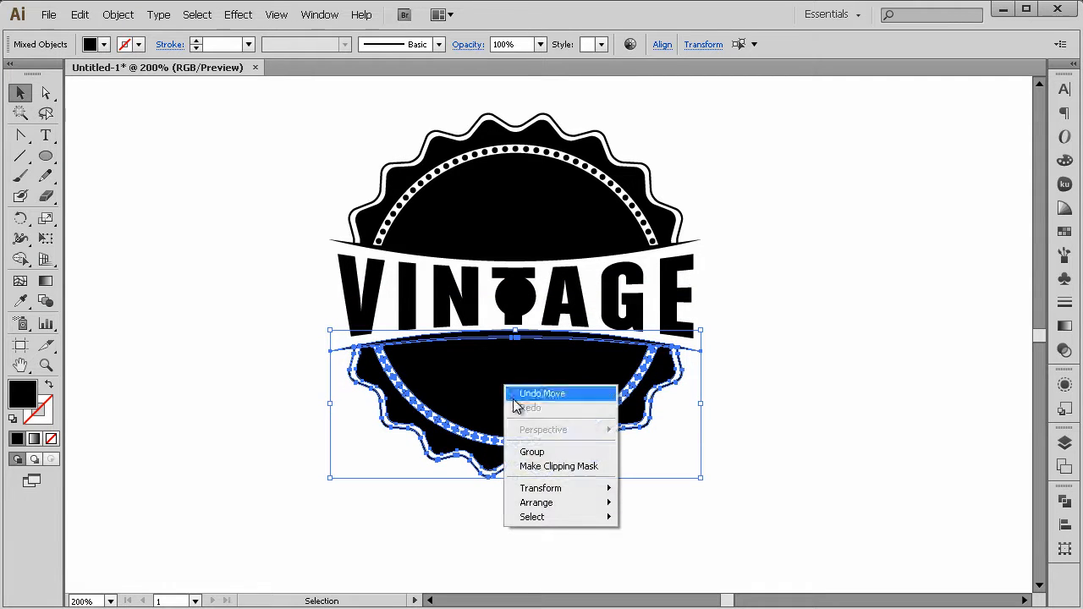
mouse_move(554, 496)
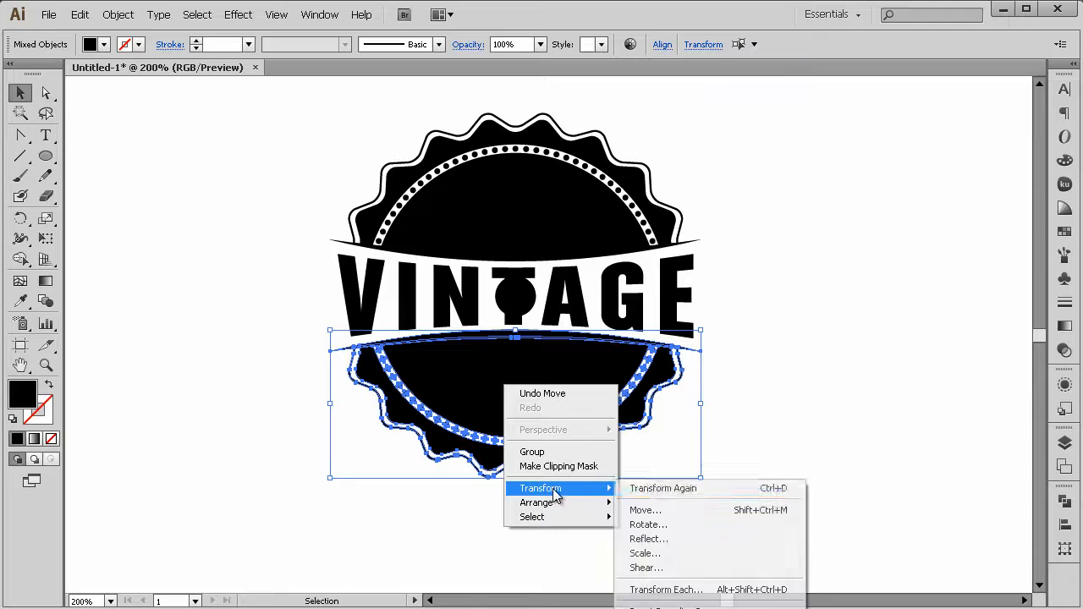
left_click(648, 539)
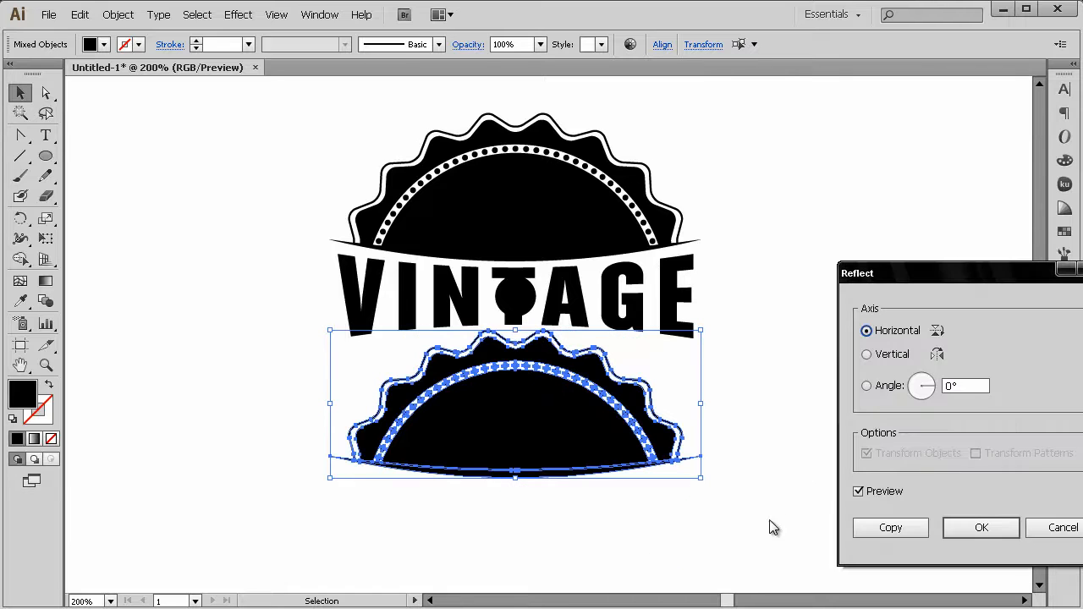
left_click(885, 361)
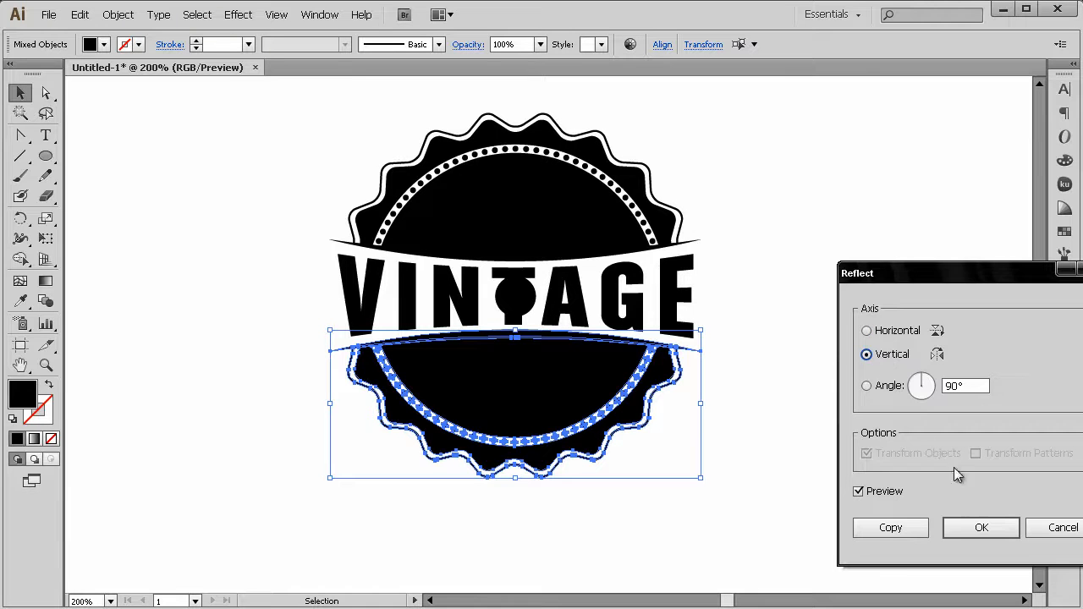
left_click(962, 526)
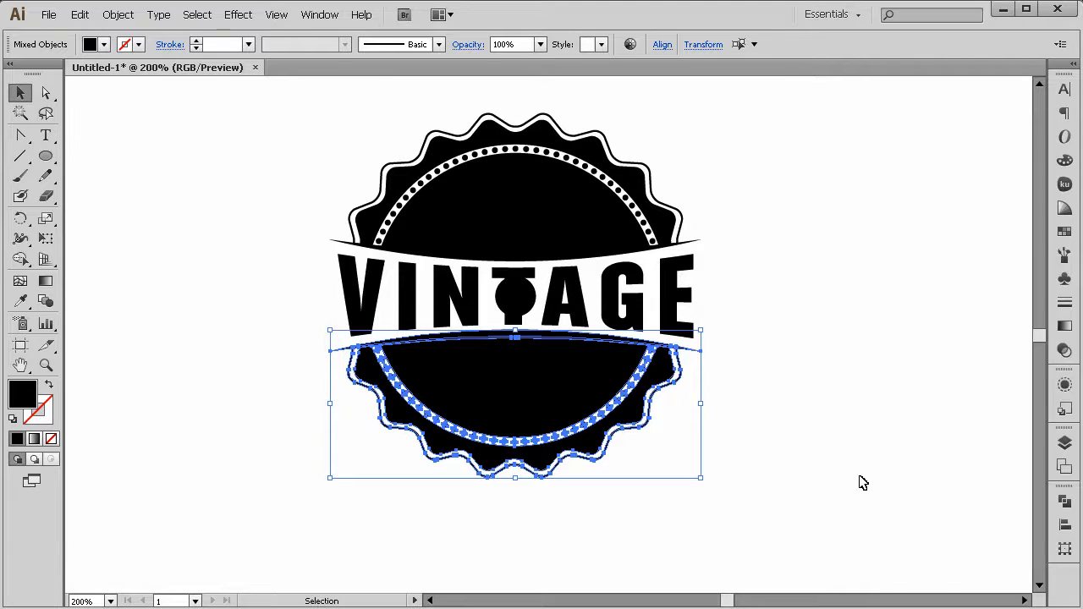
left_click(857, 481)
left_click(583, 402)
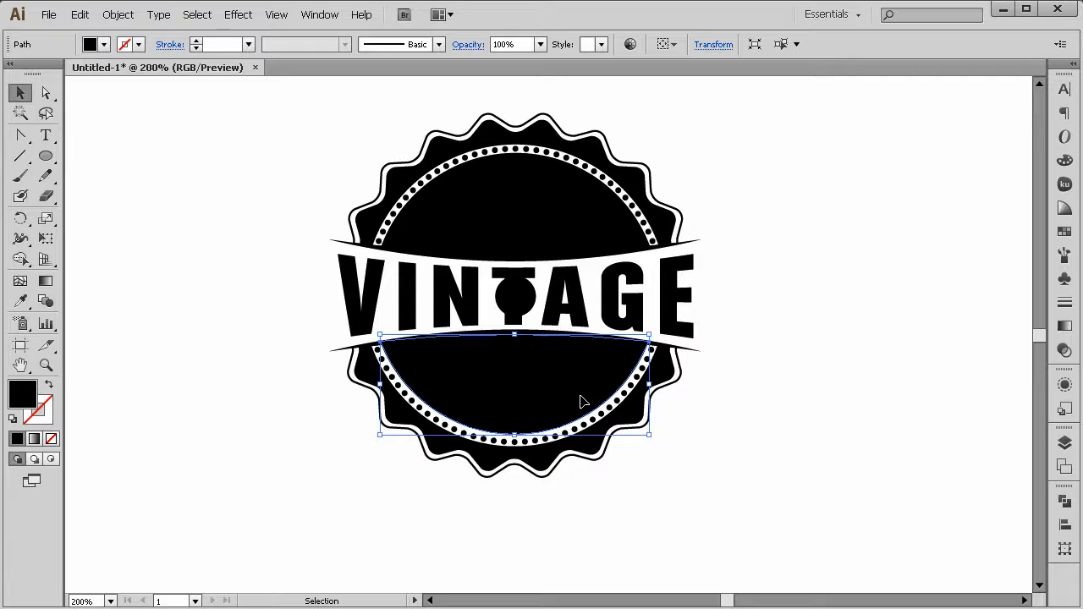
key("a")
key("ctrl+z")
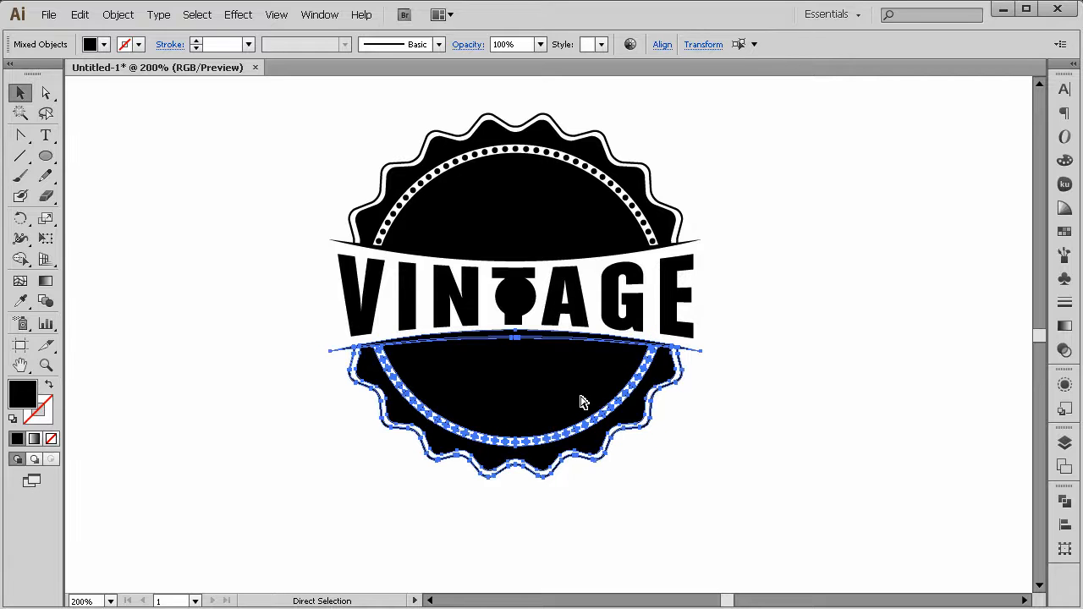
left_click_drag(691, 456, 510, 346)
right_click(510, 347)
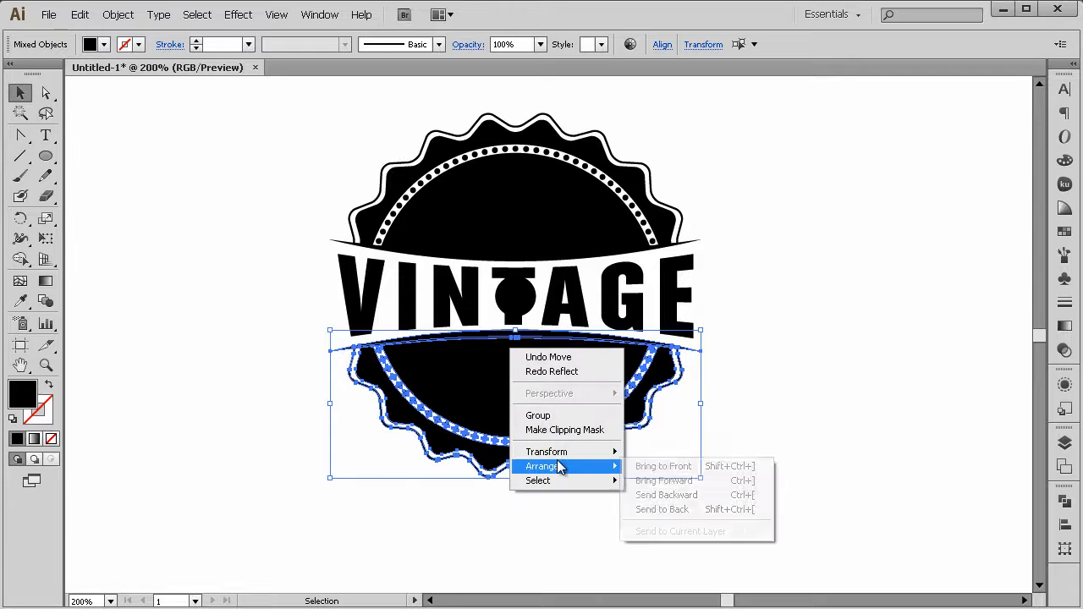
left_click(822, 394)
left_click_drag(578, 434, 524, 351)
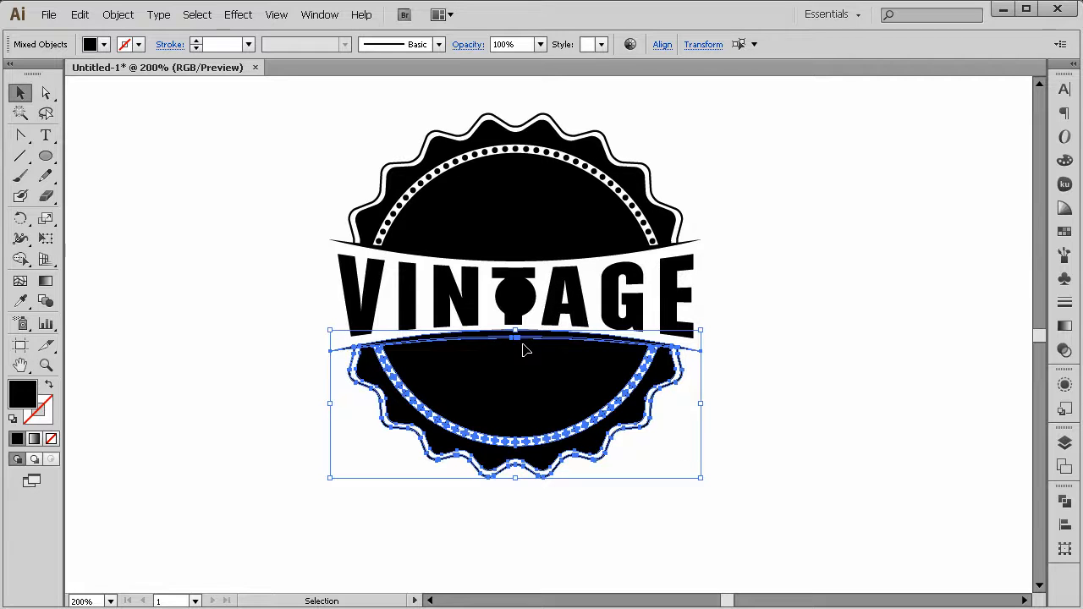
left_click(790, 420)
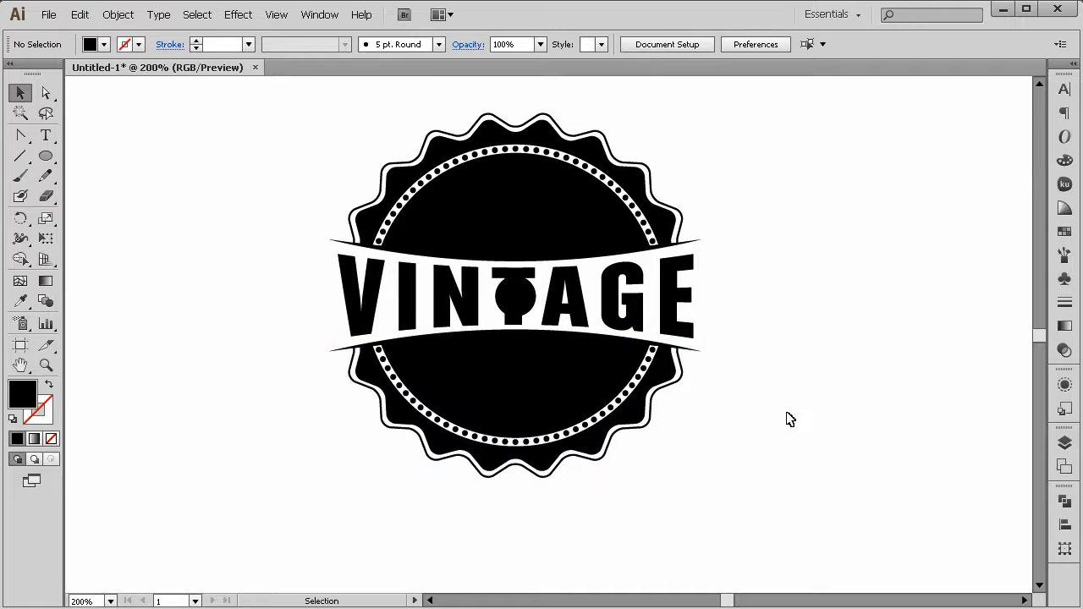
Cut the 2014 group out of the upper inner arch with Minus Front and clear the selection
left_click(515, 204)
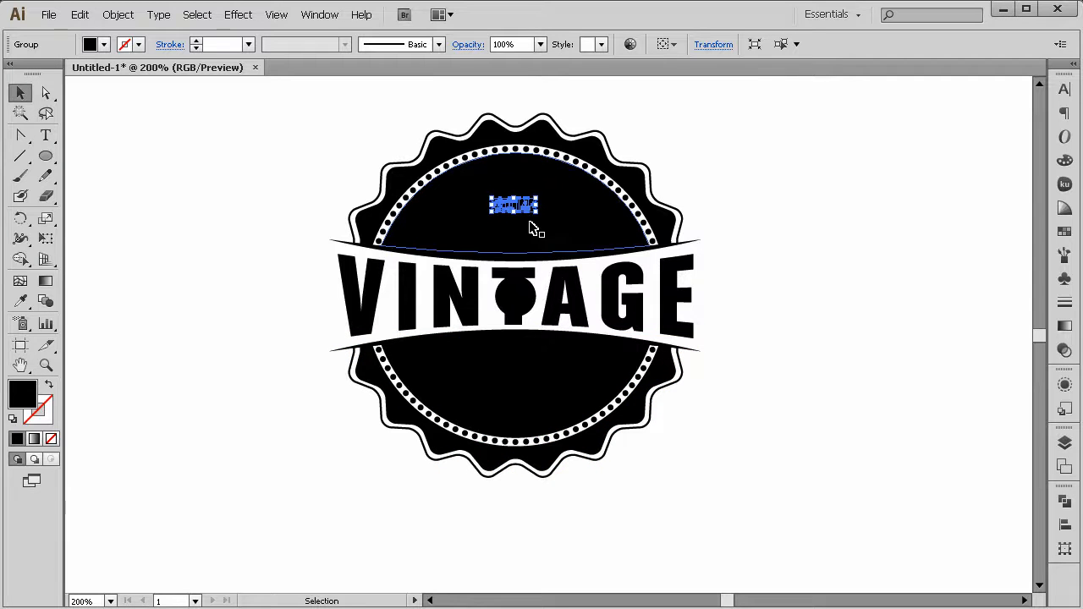
key("ctrl+y")
key("ctrl+y")
left_click(531, 235, "shift")
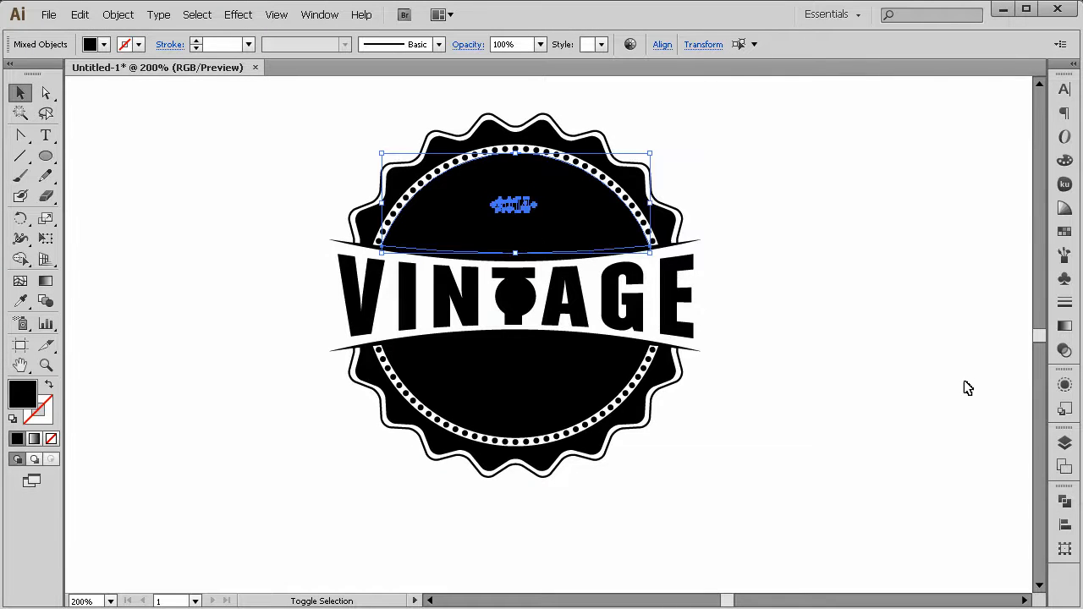
left_click(1064, 501)
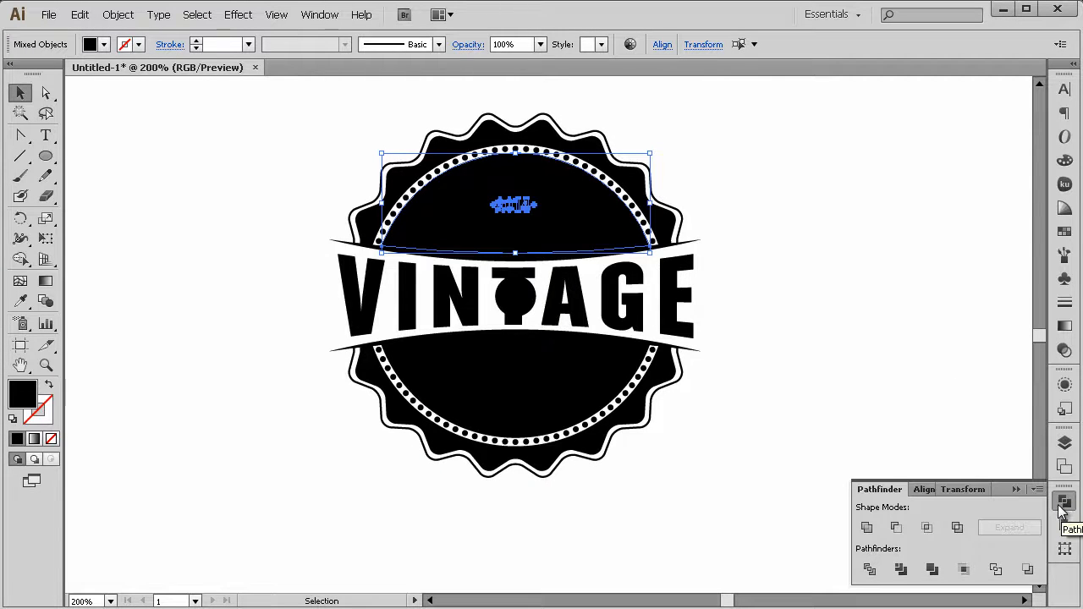
left_click(896, 527)
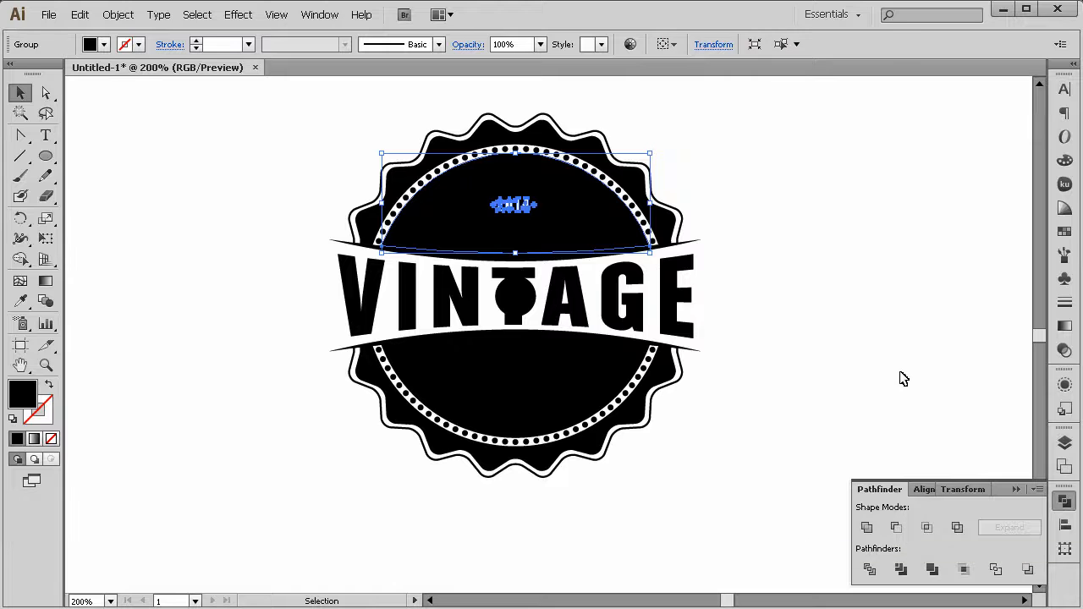
left_click(898, 373)
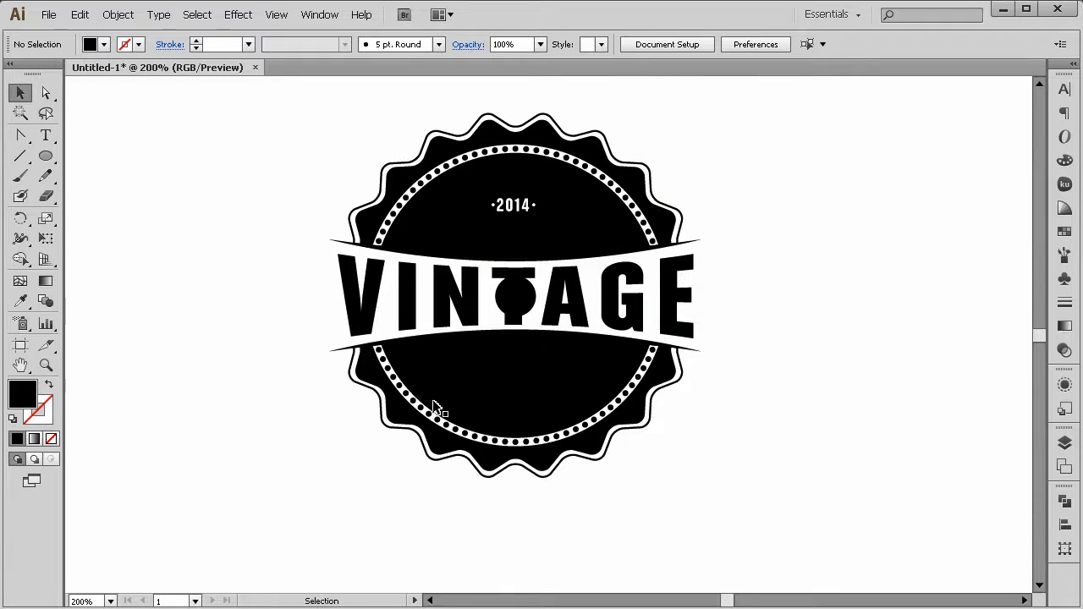
Remove the fill from the small circle covering the T of VINTAGE and clear the selection
left_click(538, 292)
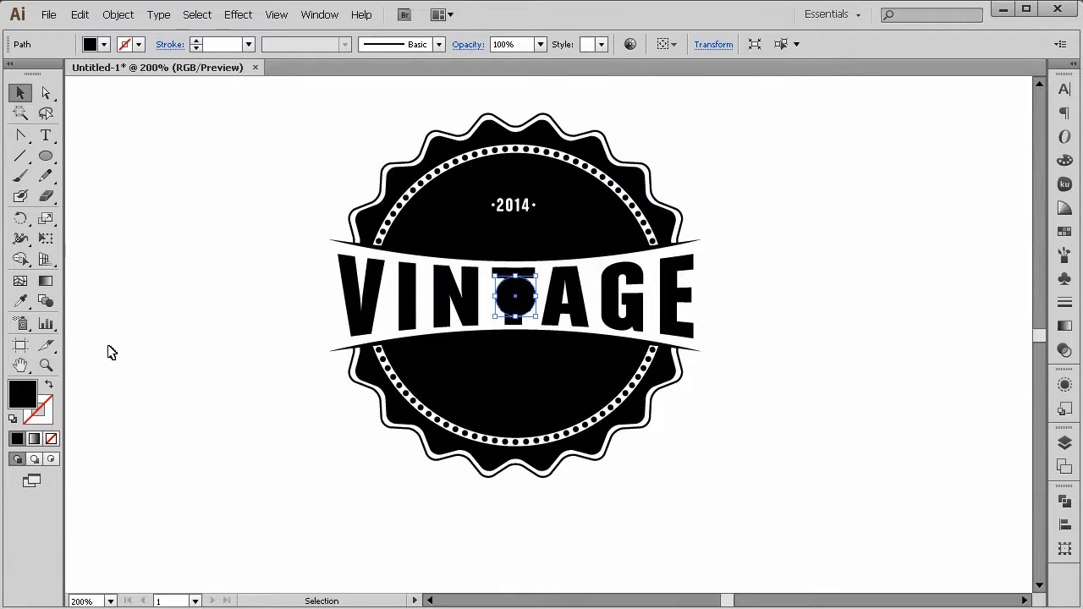
left_click(51, 439)
left_click(239, 421)
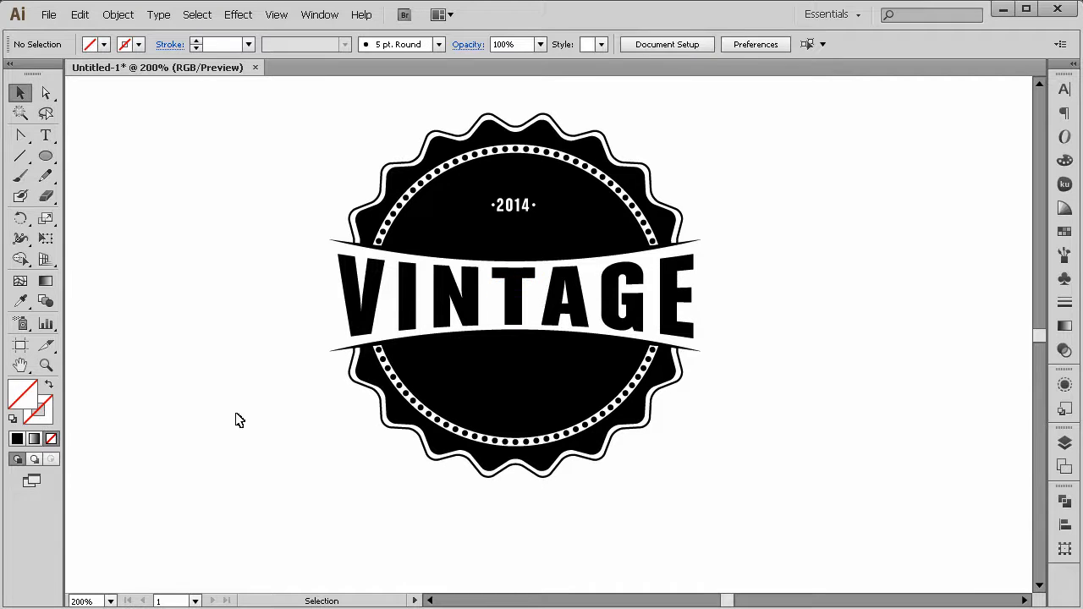
left_click(534, 295)
left_click(306, 413)
left_click_drag(598, 513, 498, 424)
left_click(505, 502)
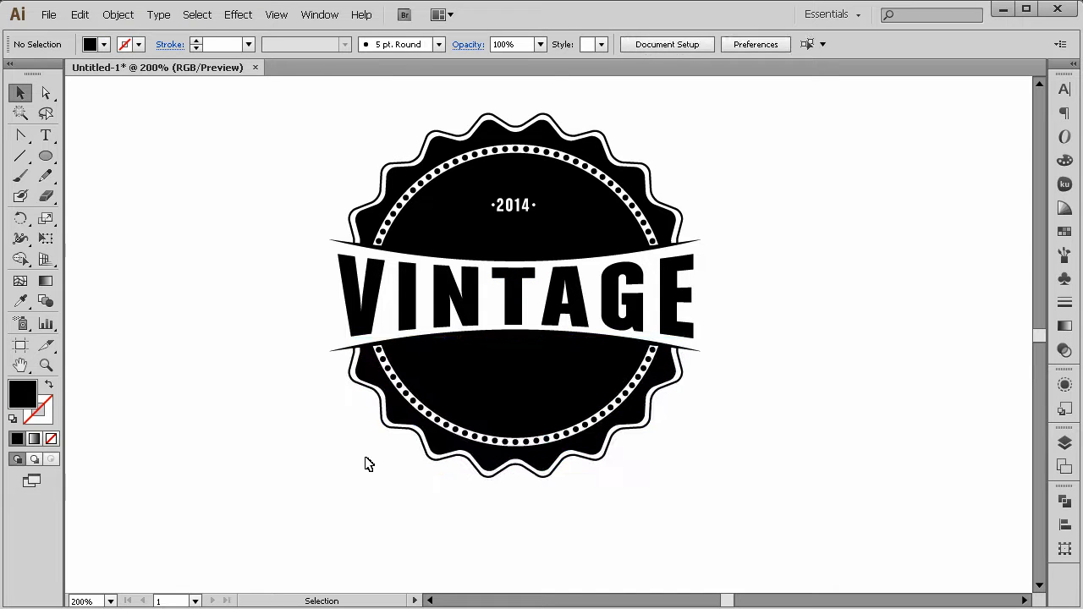
Add the text TRUELOVE GRAPHICS in the empty area below the badge
left_click(46, 365)
left_click(493, 353, "alt")
left_click(597, 351, "alt")
left_click(597, 351, "alt")
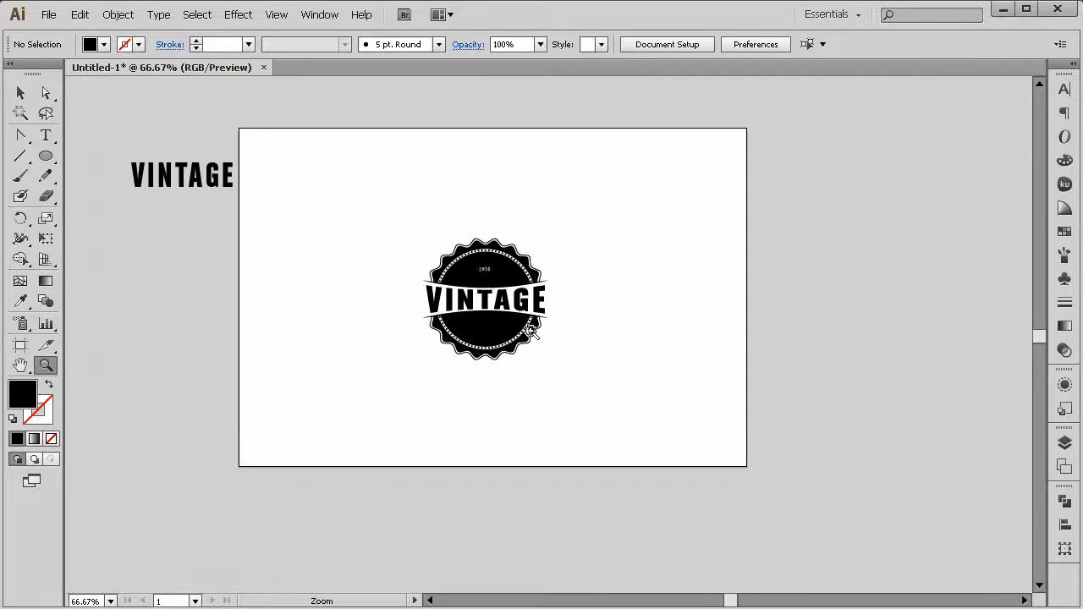
left_click(531, 331)
left_click(531, 332)
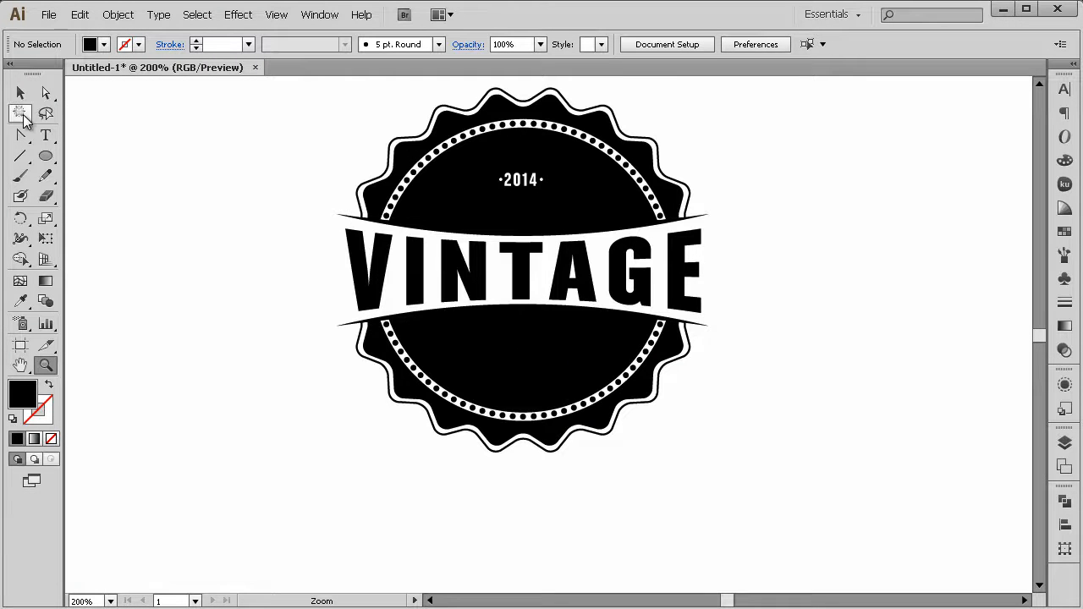
left_click(46, 136)
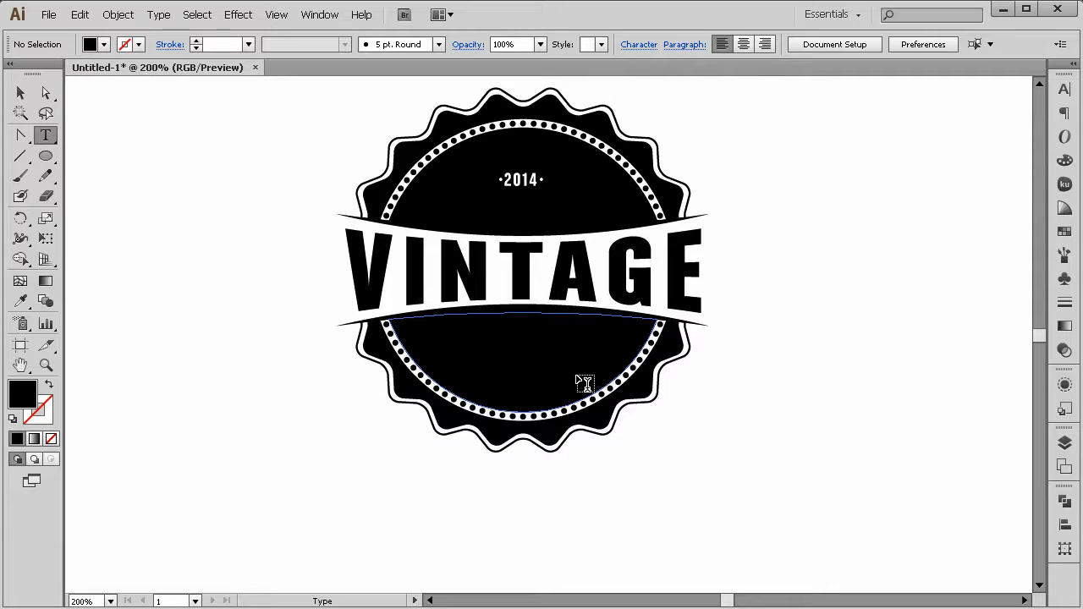
left_click(234, 517)
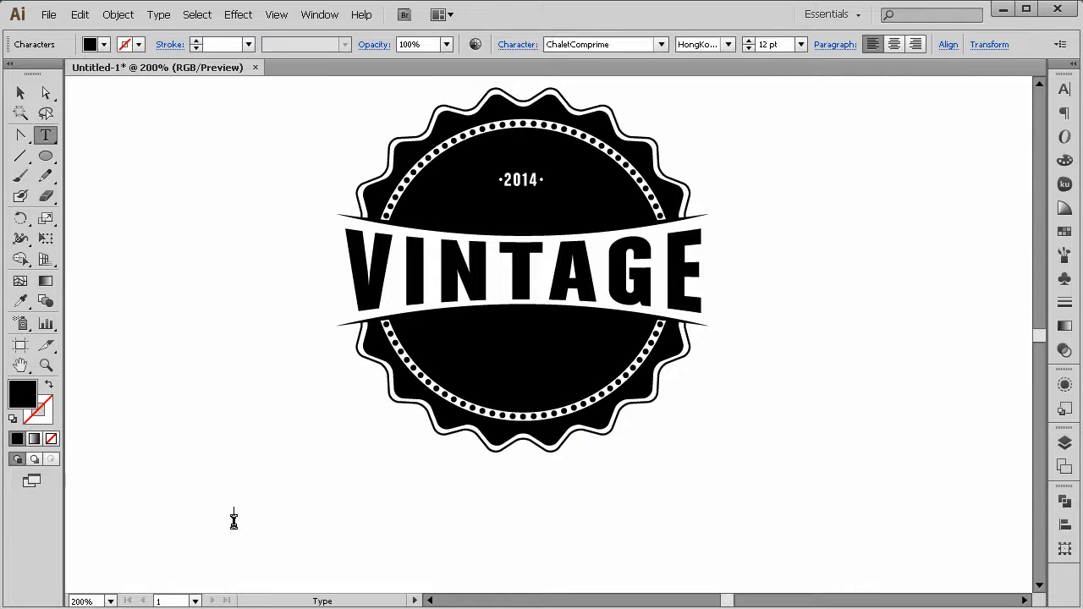
type("TRUELOVEGRAP")
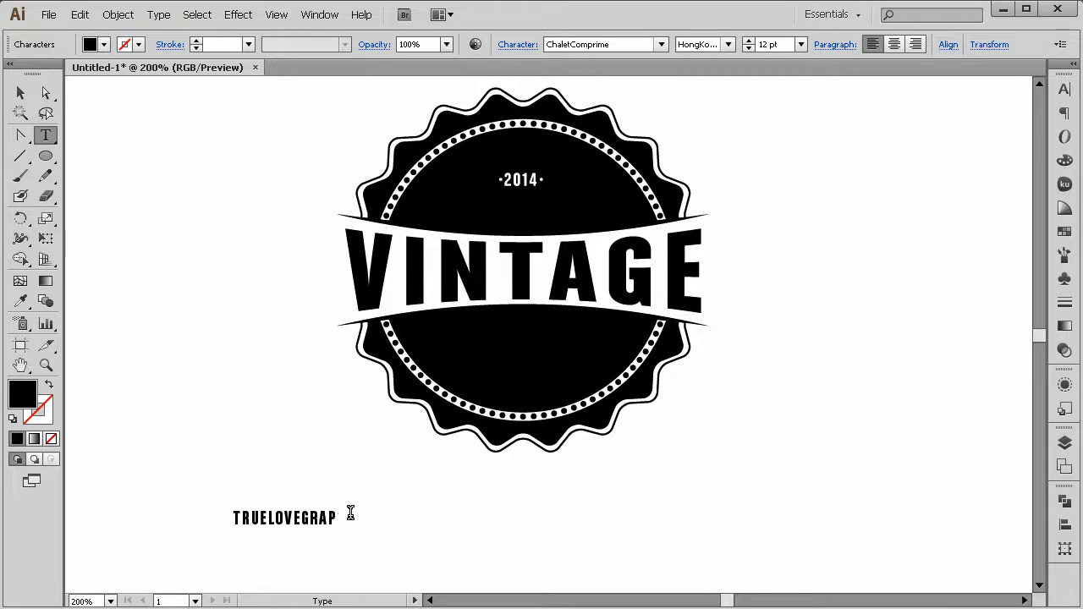
key("BackSpace")
key("BackSpace")
key("BackSpace")
Move the TRUELOVE GRAPHICS text to the centre just below the badge and clear the selection
left_click(20, 94)
left_click_drag(263, 401, 572, 493)
left_click(350, 550)
left_click(622, 512)
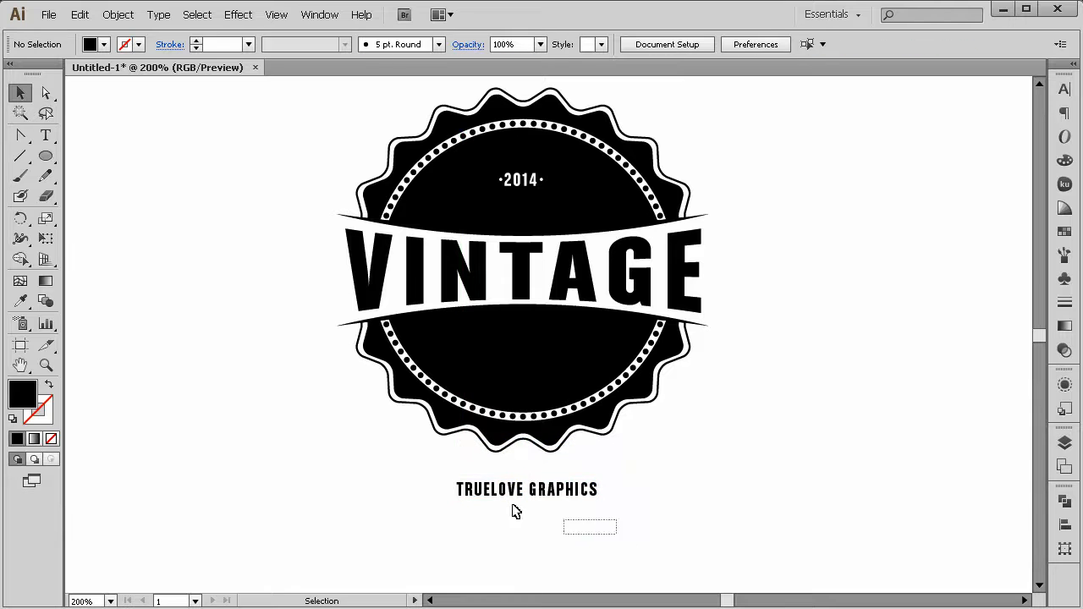
Expand the TRUELOVE GRAPHICS text below the badge into shapes, with Object and Fill included, and clear the selection
left_click(45, 364)
left_click(428, 453)
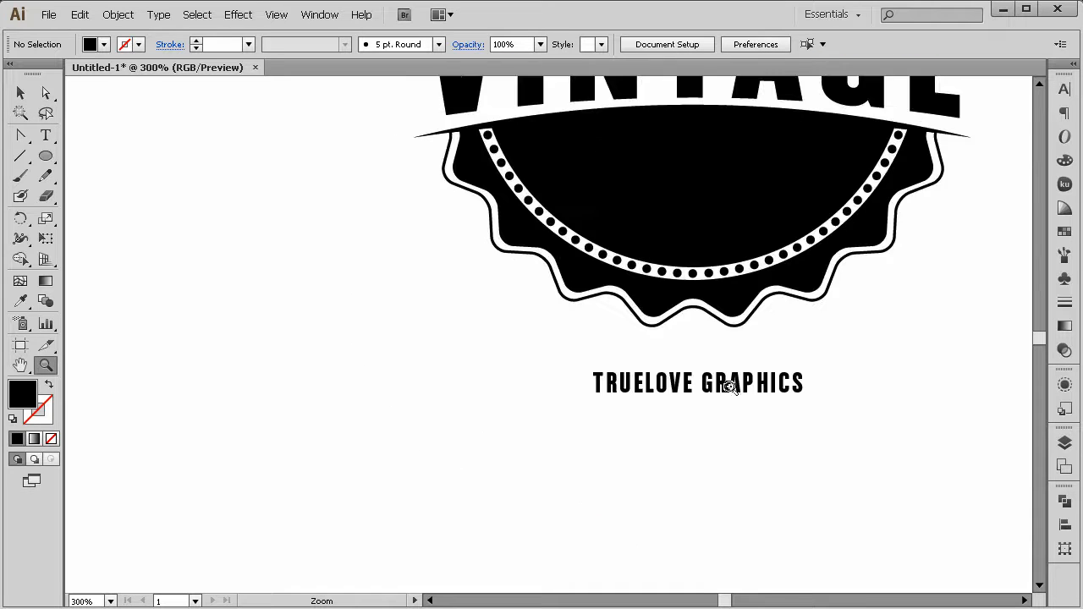
left_click(741, 357)
left_click(585, 281, "alt")
left_click(563, 289)
left_click(563, 289, "alt")
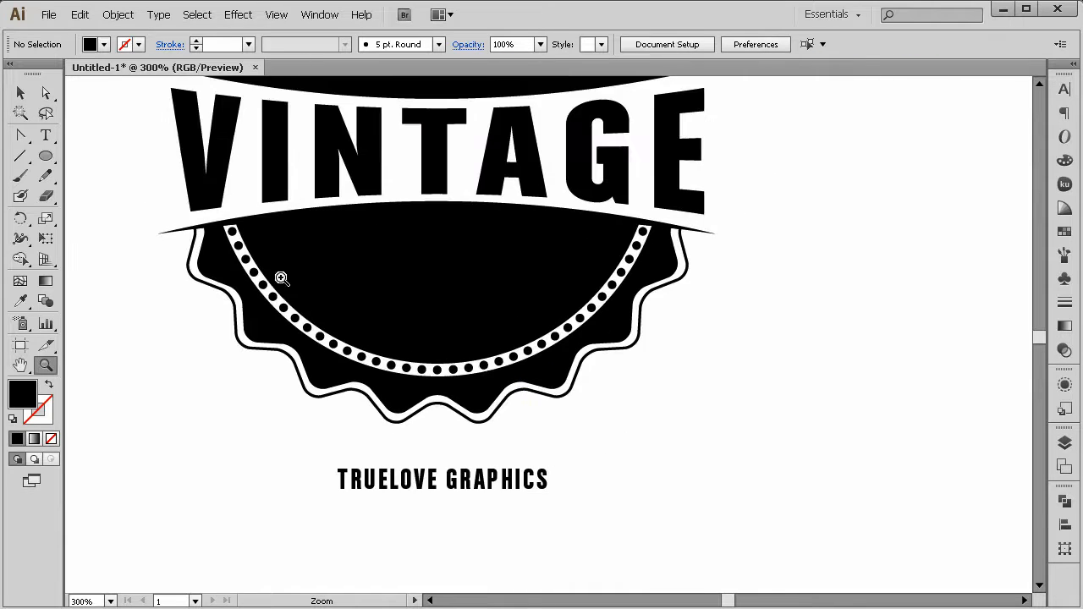
left_click(23, 93)
left_click(343, 480)
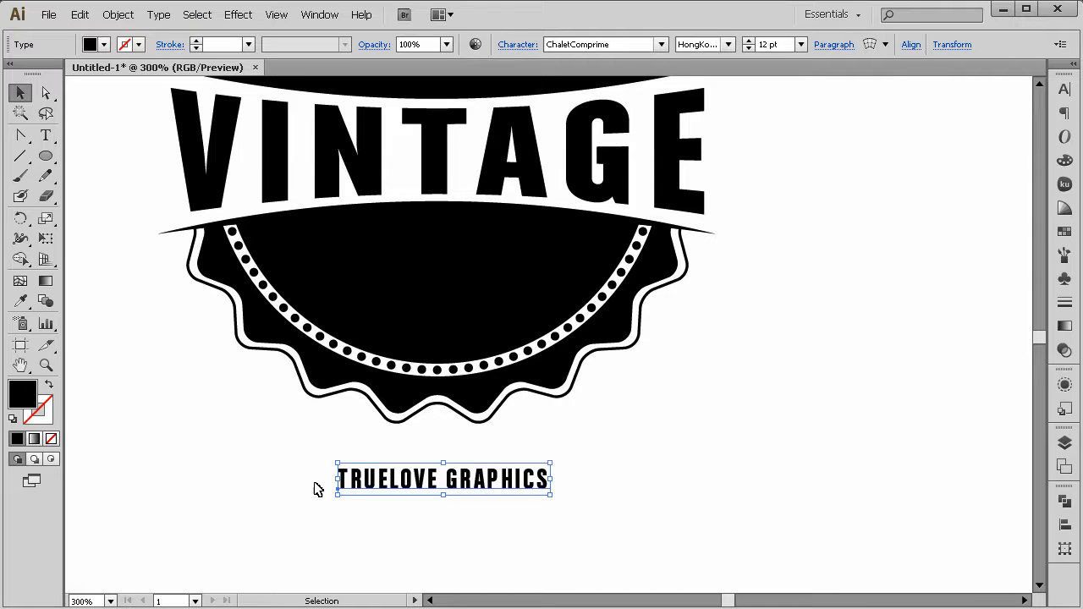
left_click(120, 15)
left_click(132, 161)
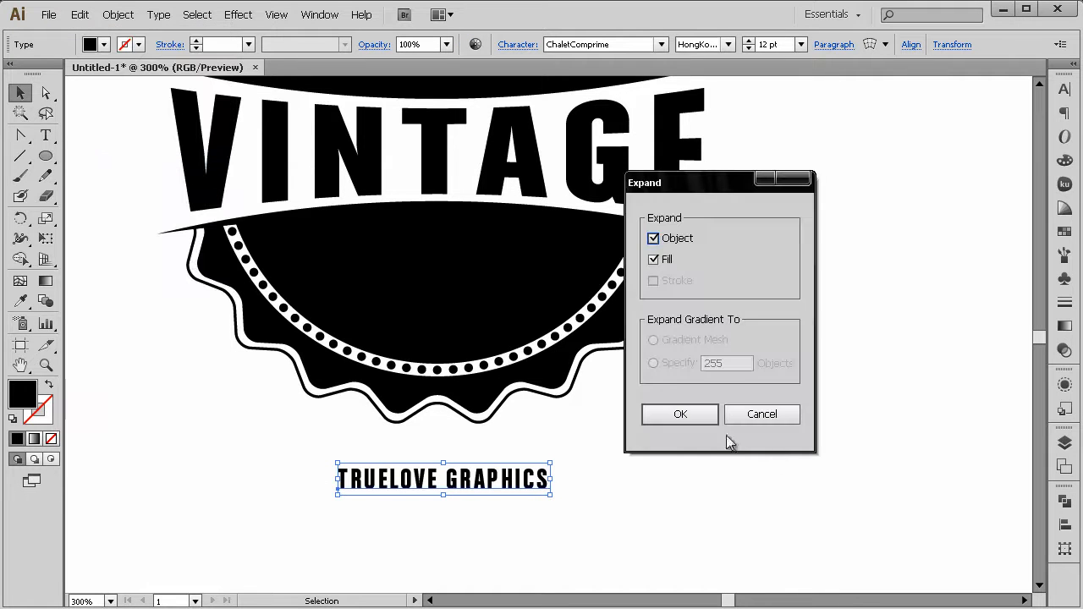
left_click(701, 416)
left_click(679, 515)
left_click(446, 489)
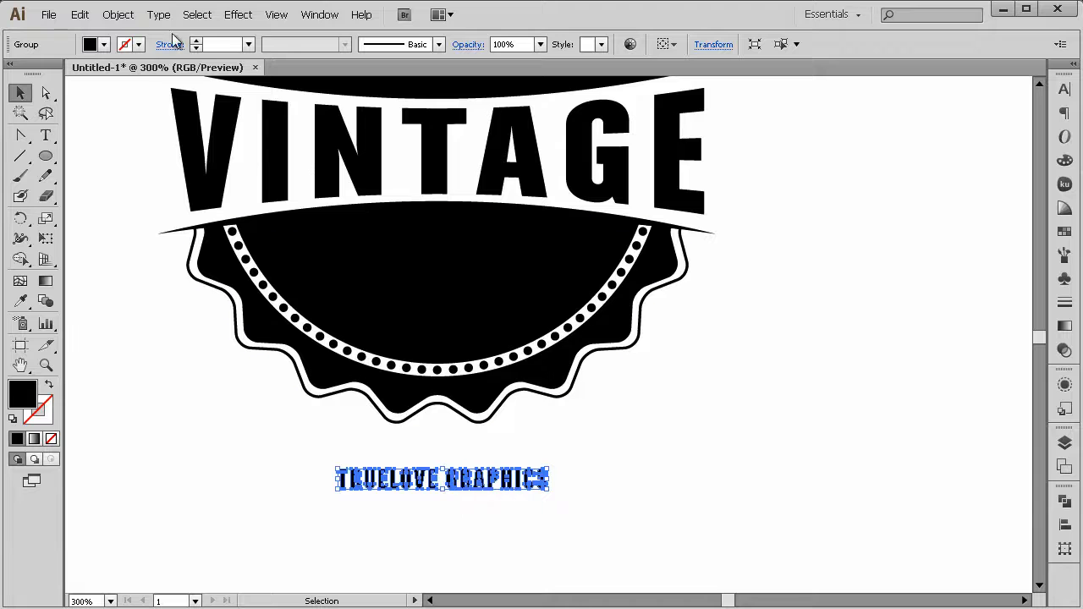
left_click(237, 17)
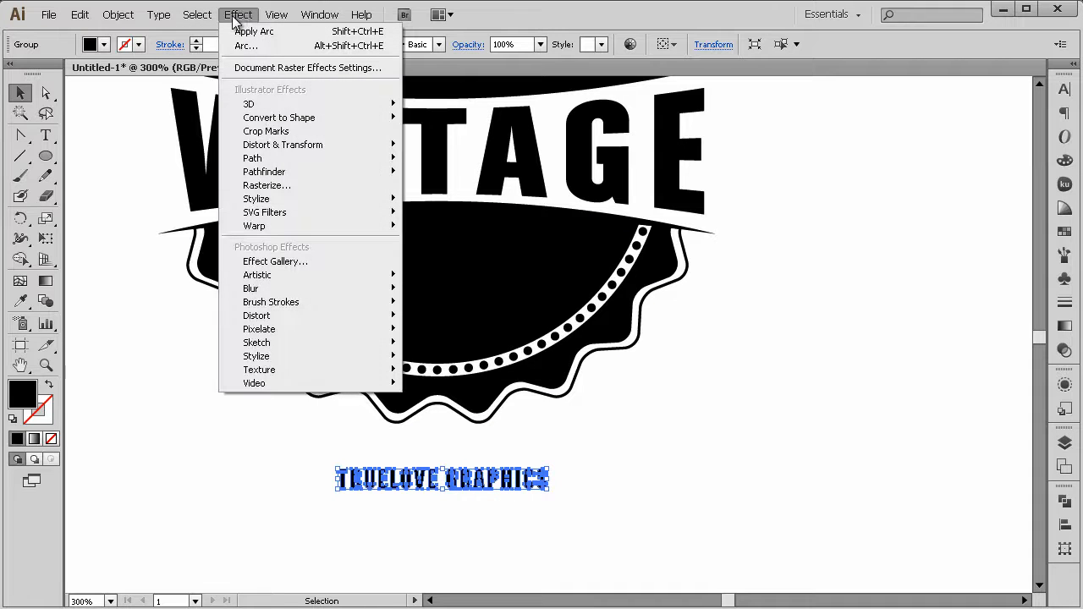
mouse_move(263, 230)
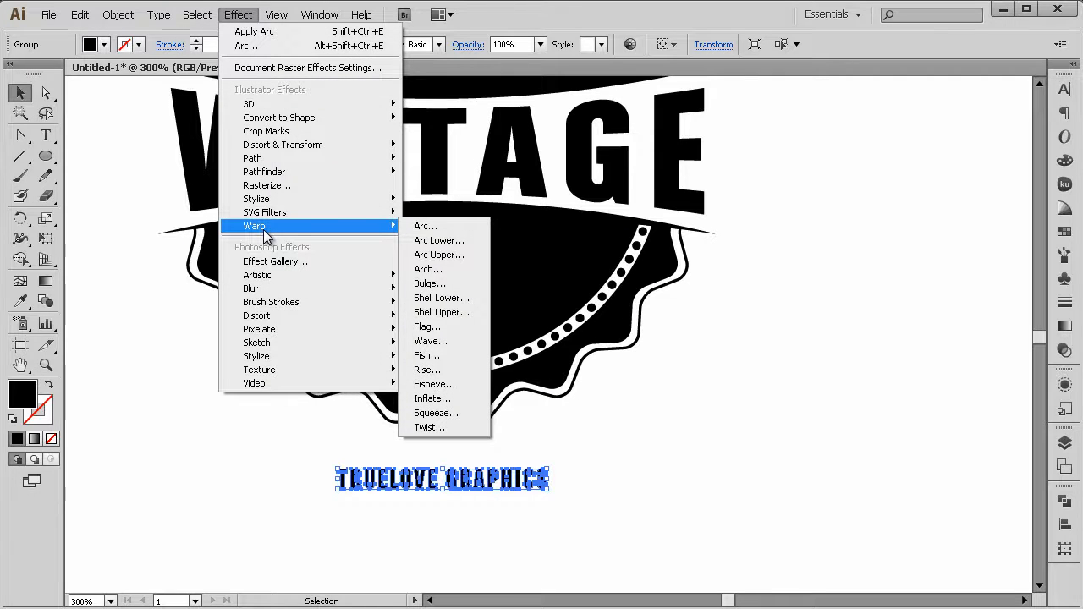
left_click(447, 226)
left_click(700, 345)
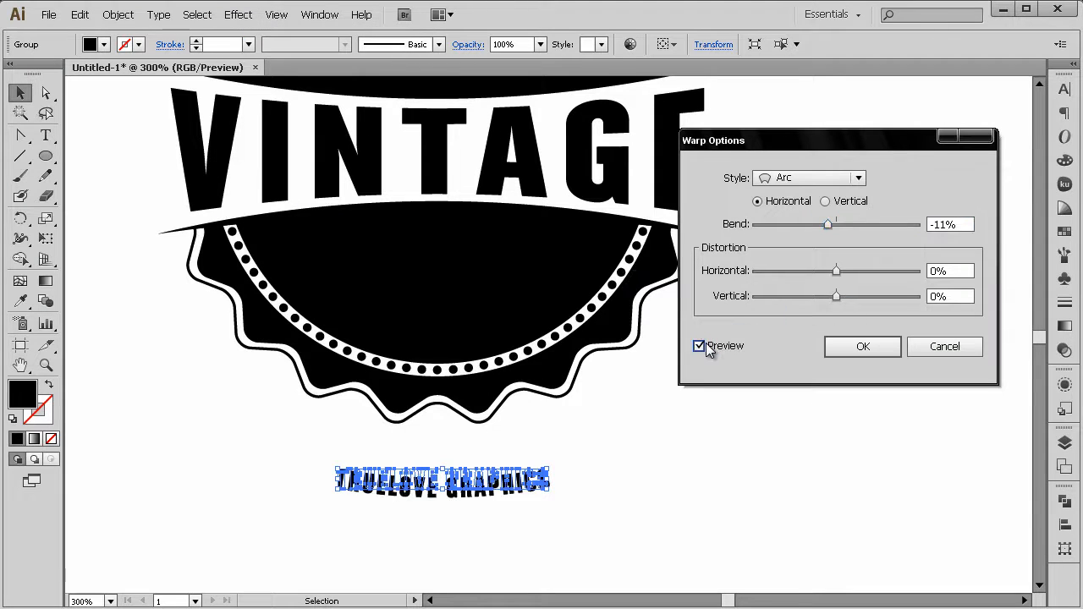
left_click(808, 179)
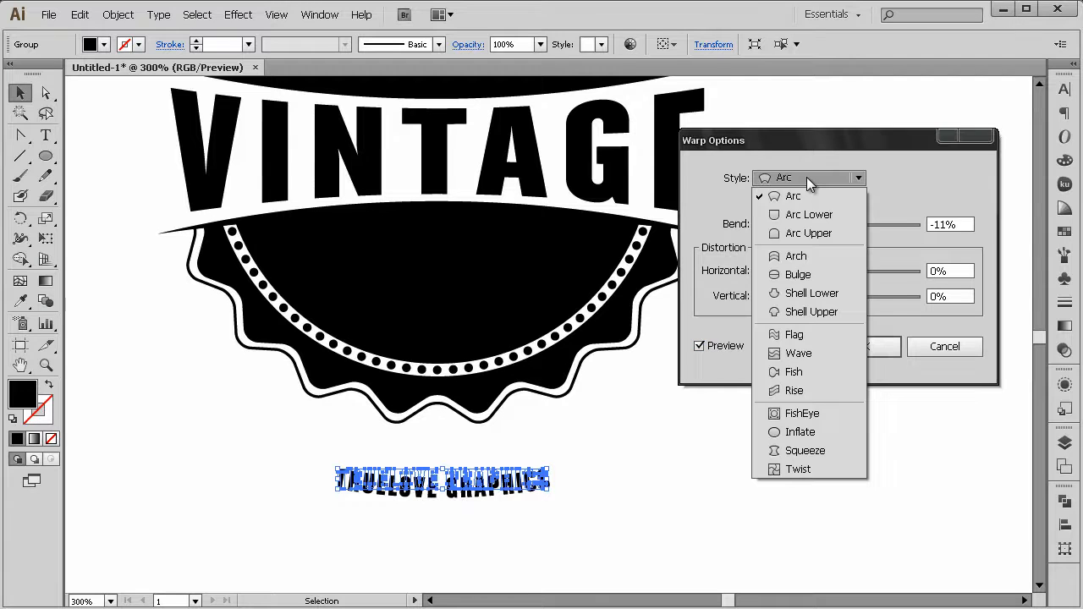
left_click(805, 256)
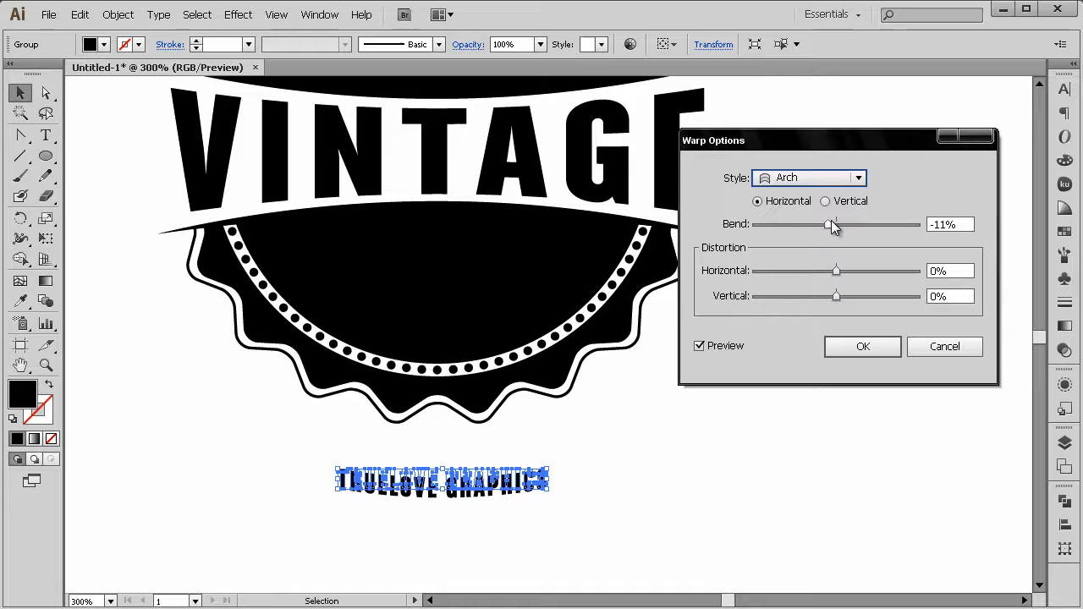
left_click_drag(829, 224, 809, 223)
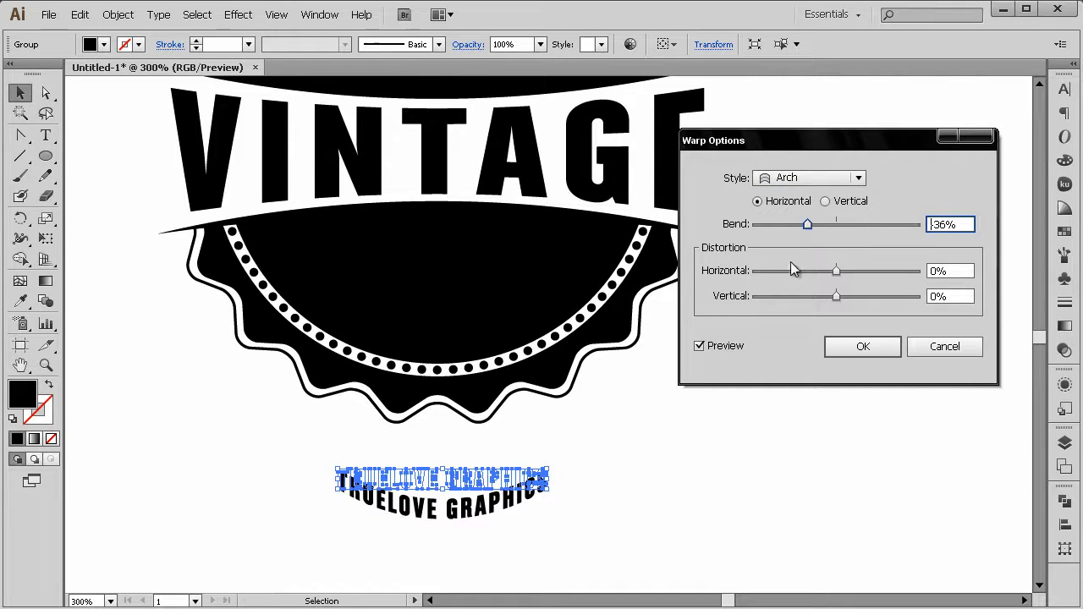
left_click(629, 409)
key("Escape")
Move the expanded TRUELOVE GRAPHICS group up onto the lower inner arch of the badge
left_click_drag(505, 479, 495, 347)
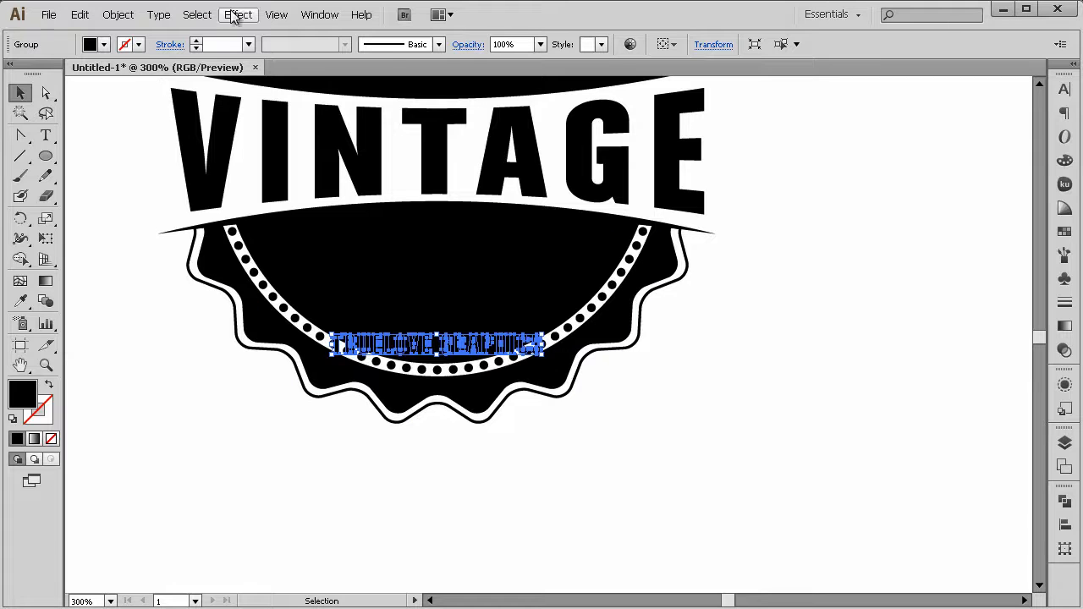
key("ctrl+y")
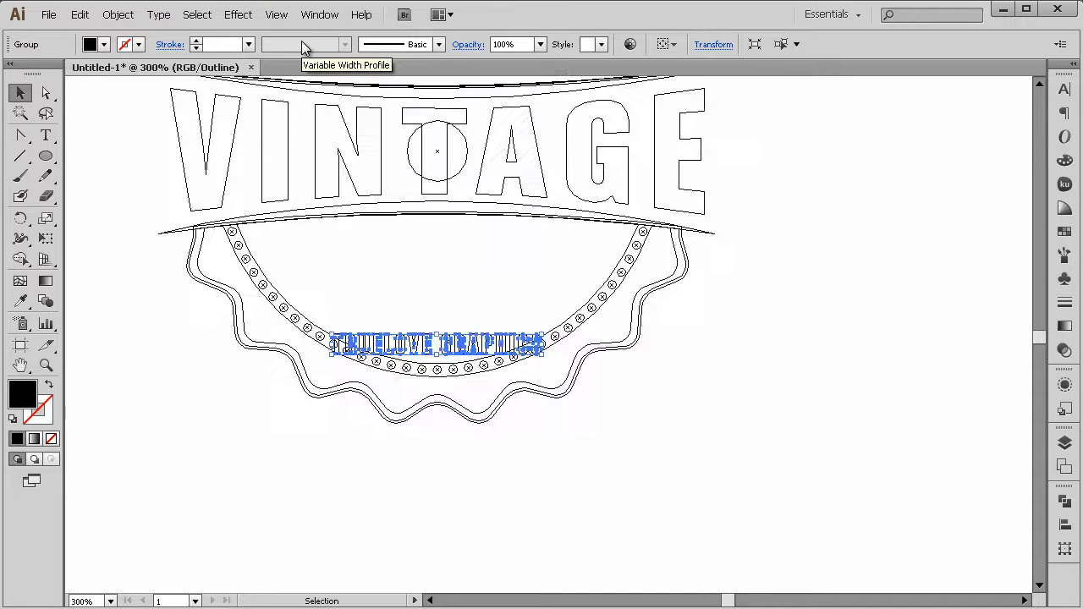
left_click(252, 15)
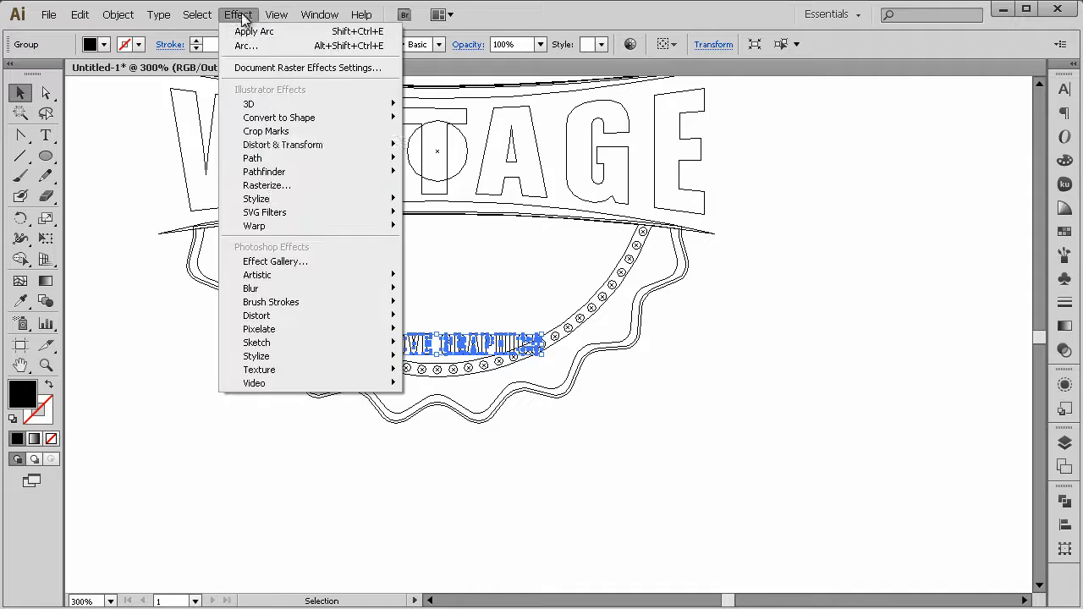
mouse_move(387, 225)
left_click(425, 227)
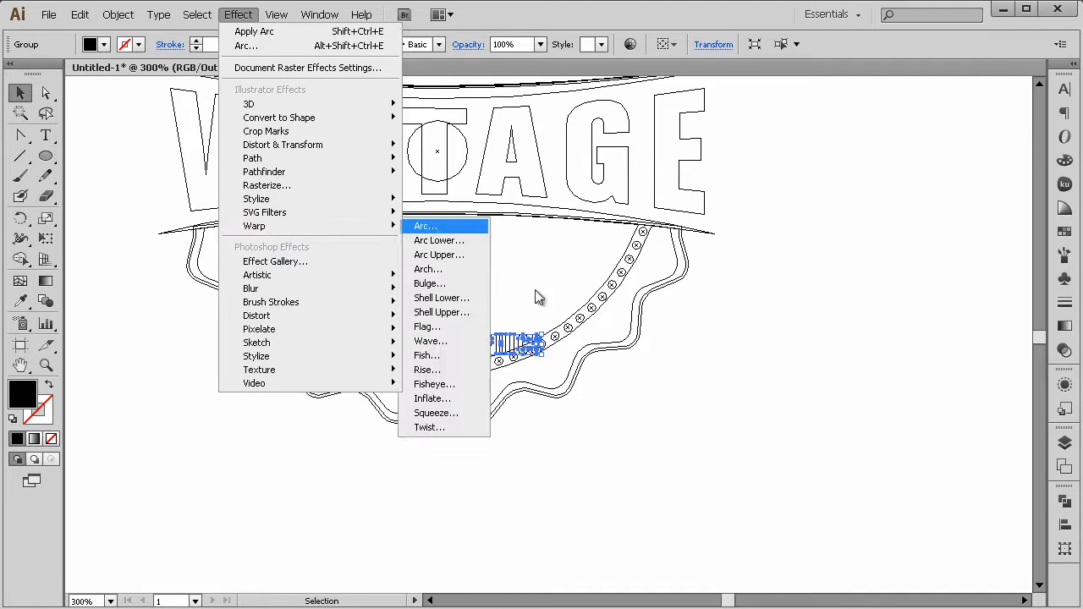
left_click(782, 174)
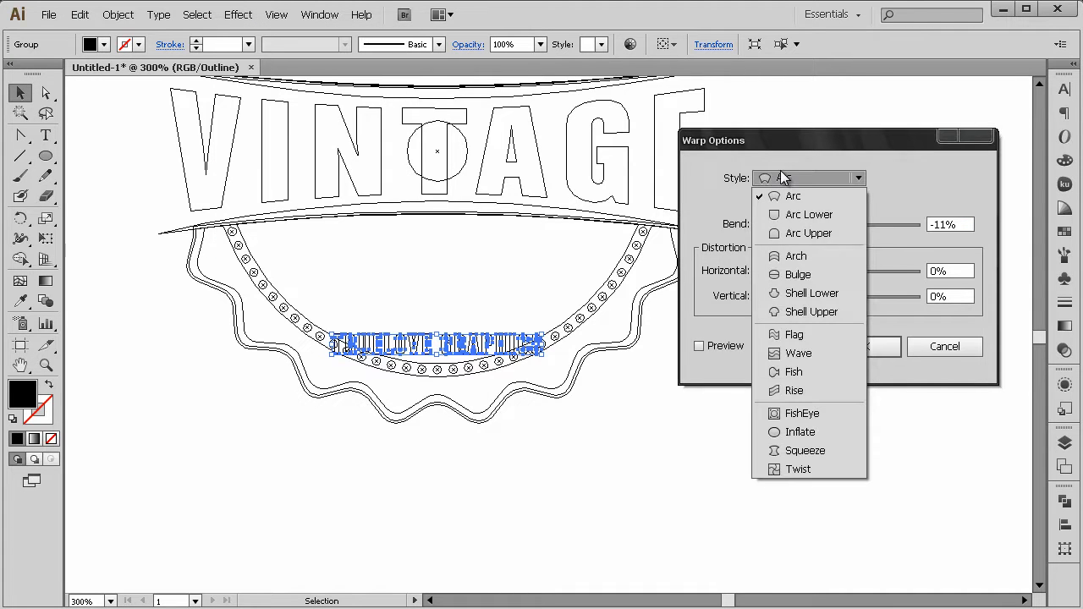
left_click(799, 257)
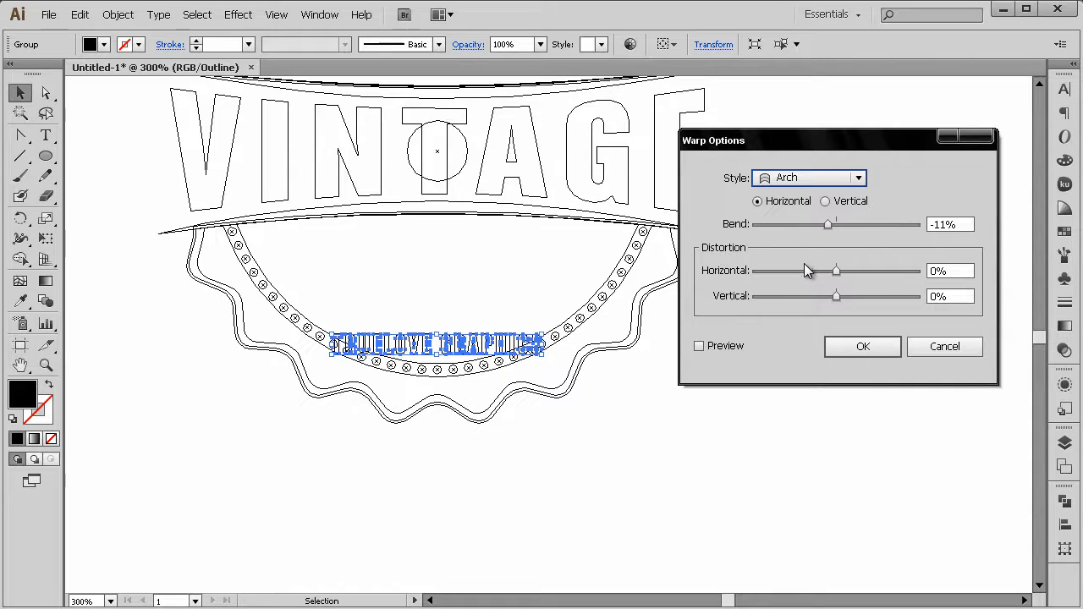
left_click(720, 347)
left_click(719, 349)
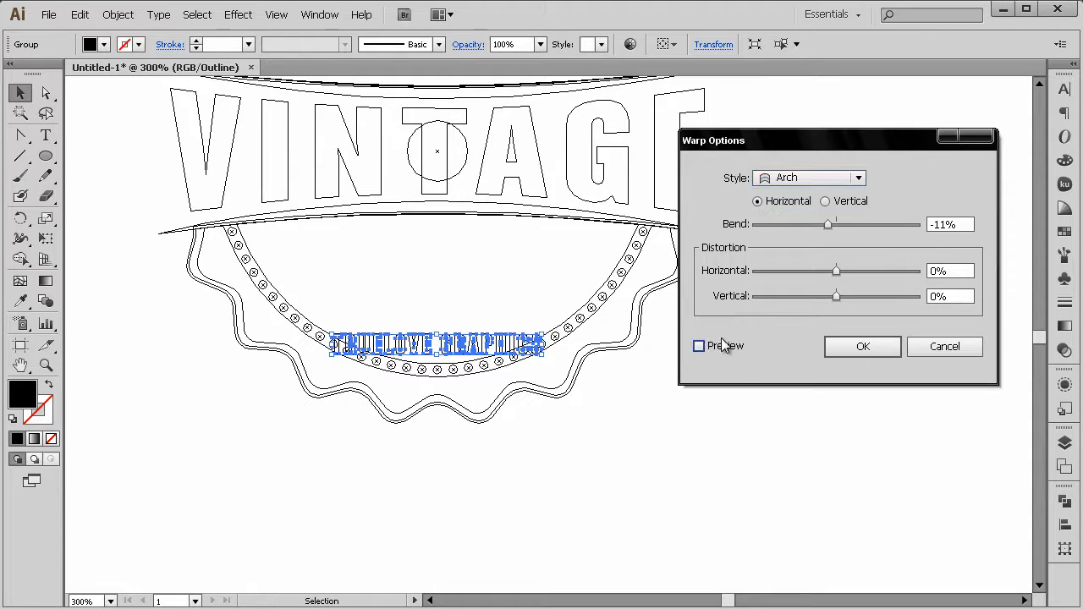
left_click_drag(828, 224, 816, 226)
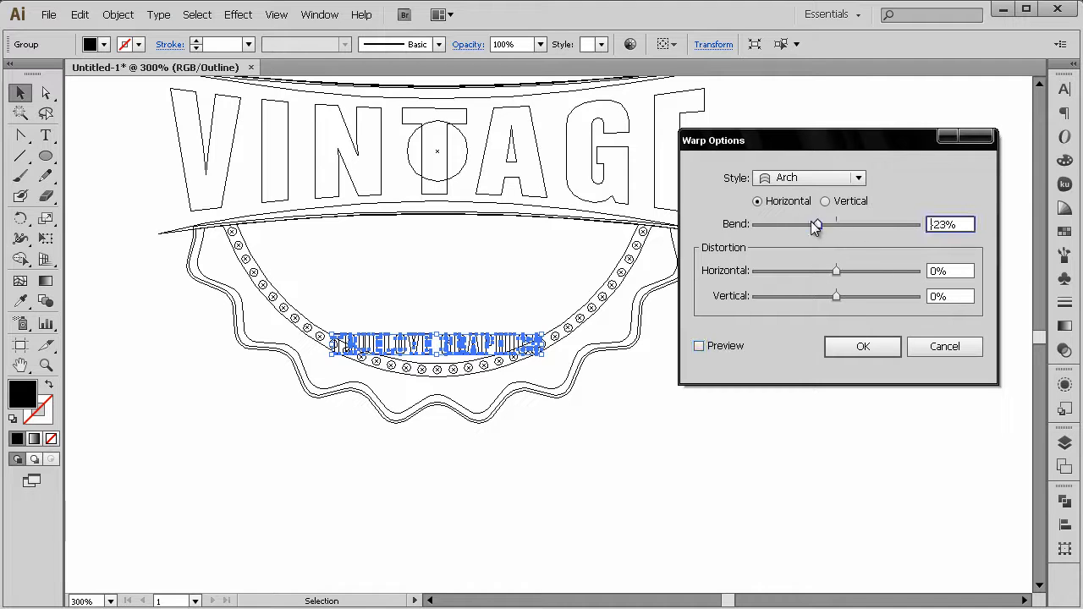
key("Return")
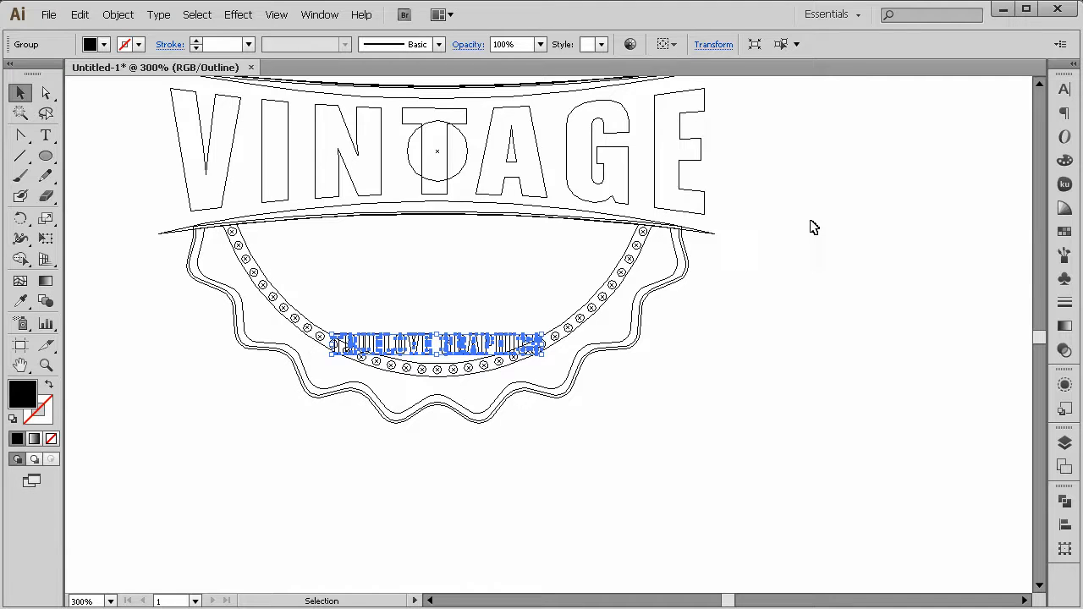
key("ctrl+y")
left_click(238, 14)
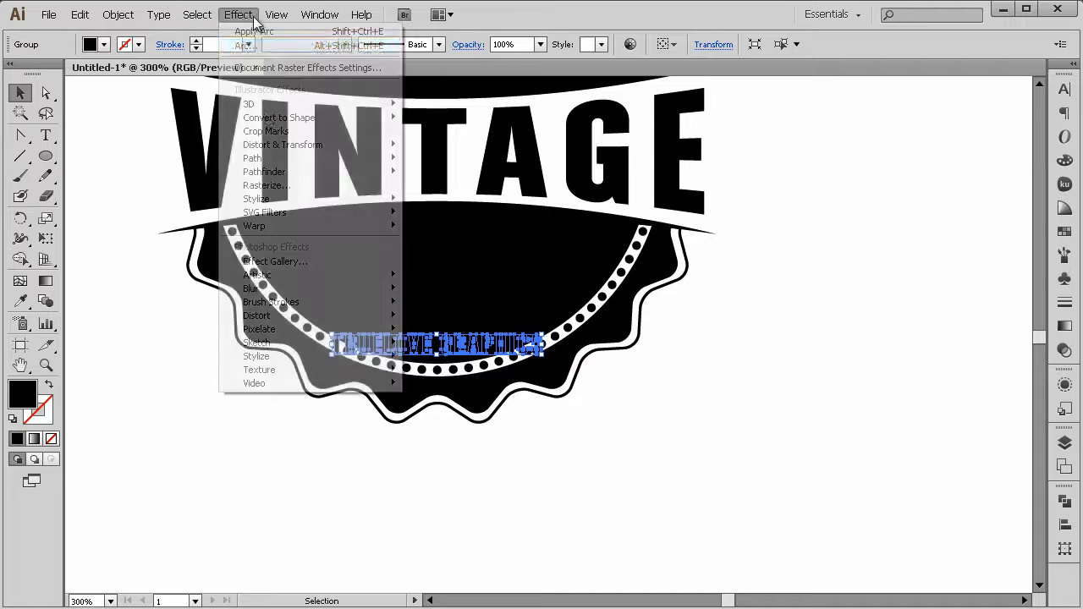
mouse_move(393, 230)
left_click(425, 225)
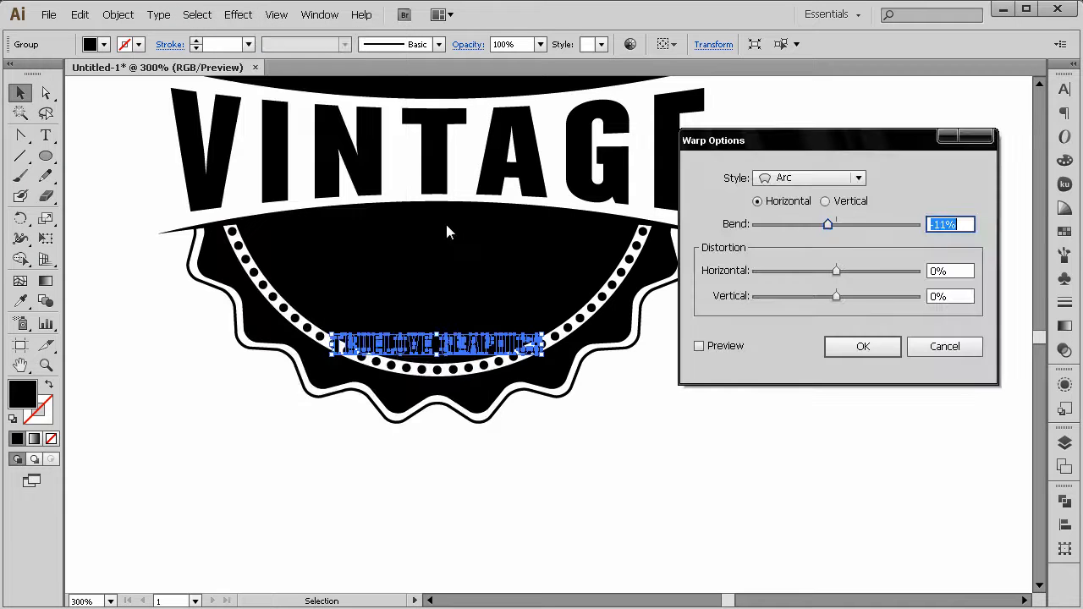
left_click(715, 347)
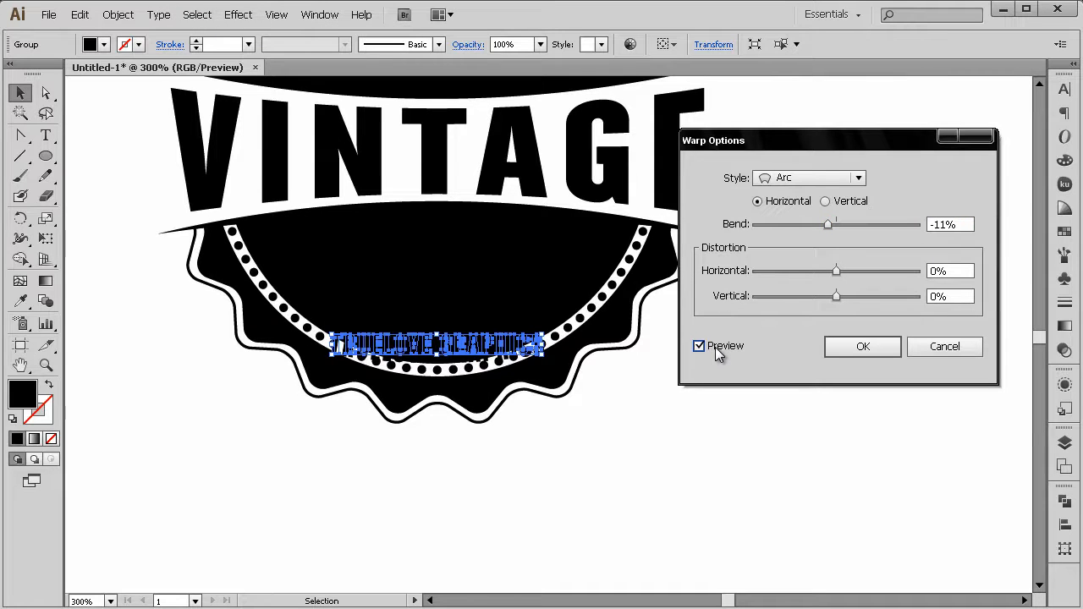
key("Return")
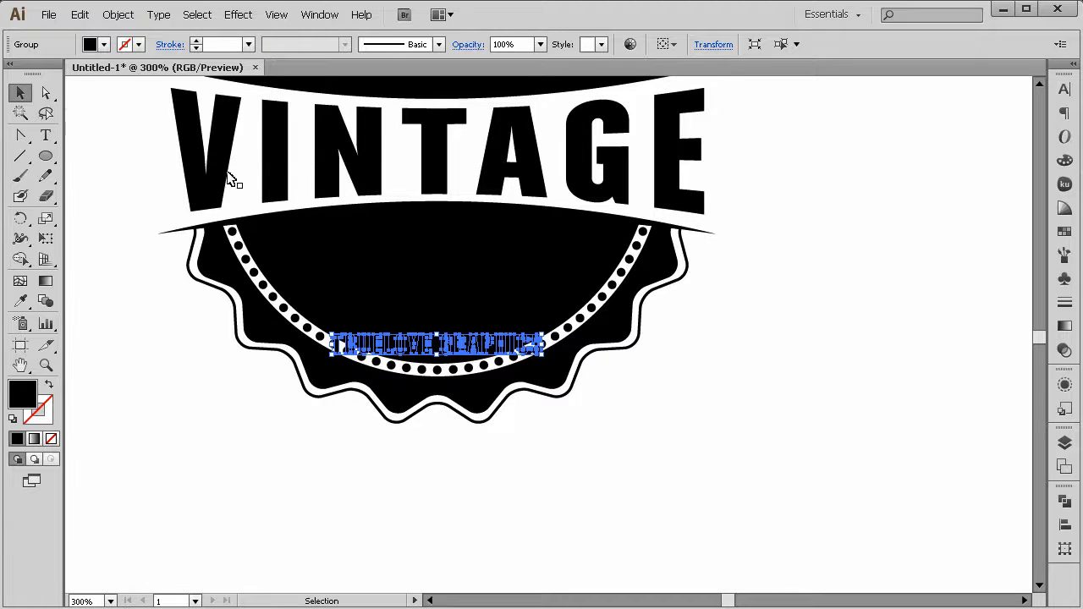
Swap the fill and stroke of the lower inner arch shape and clear the selection
left_click(114, 363)
left_click(411, 286)
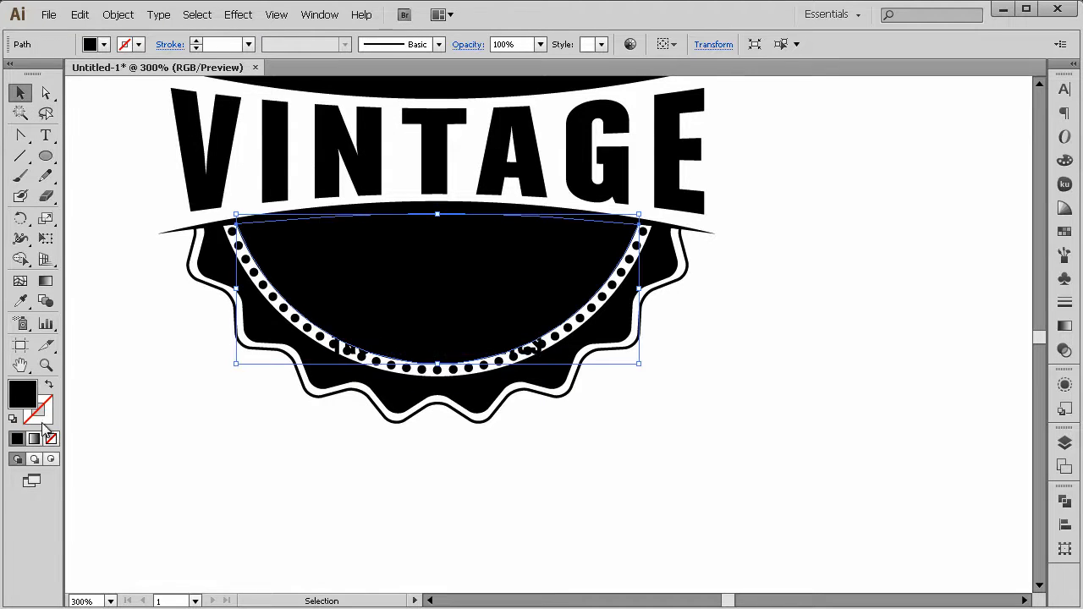
left_click(50, 390)
left_click(367, 435)
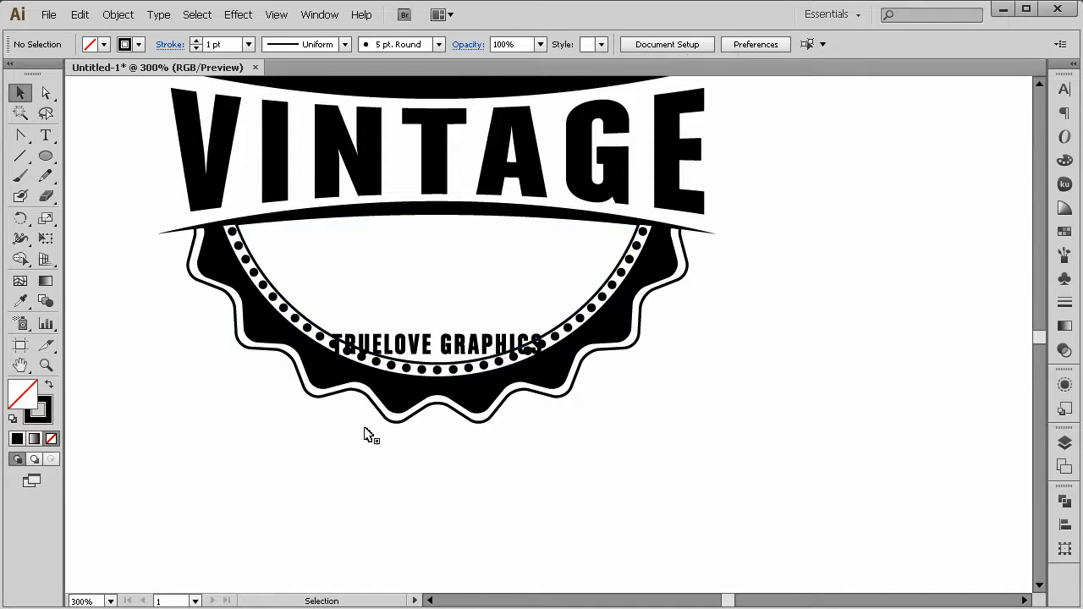
Apply a horizontal Arch warp with a -34% bend to the TRUELOVE GRAPHICS group and move it up inside the lower arch
left_click(465, 345)
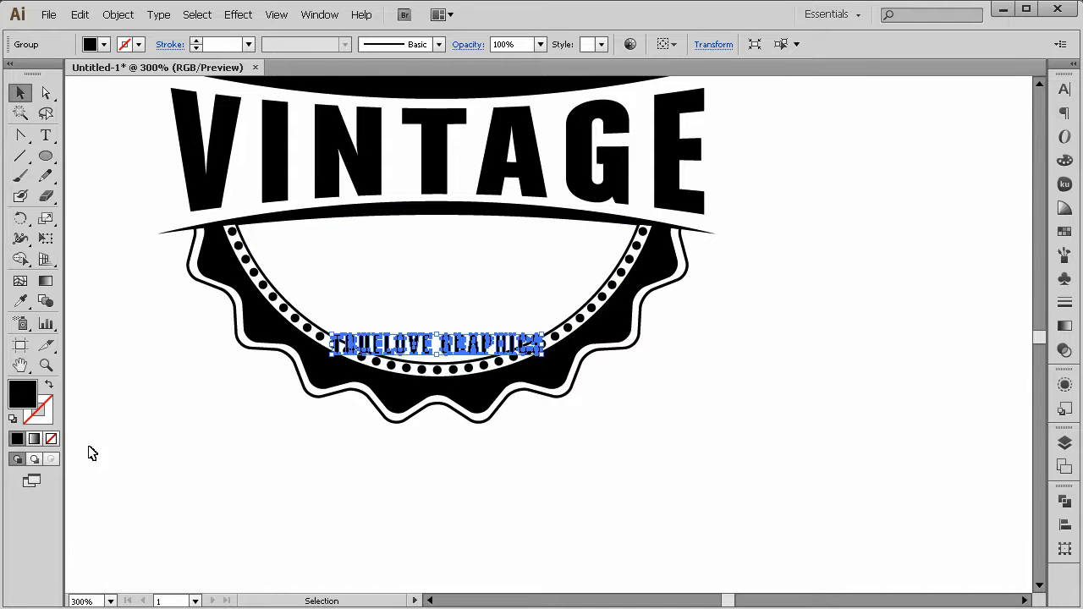
left_click(284, 287)
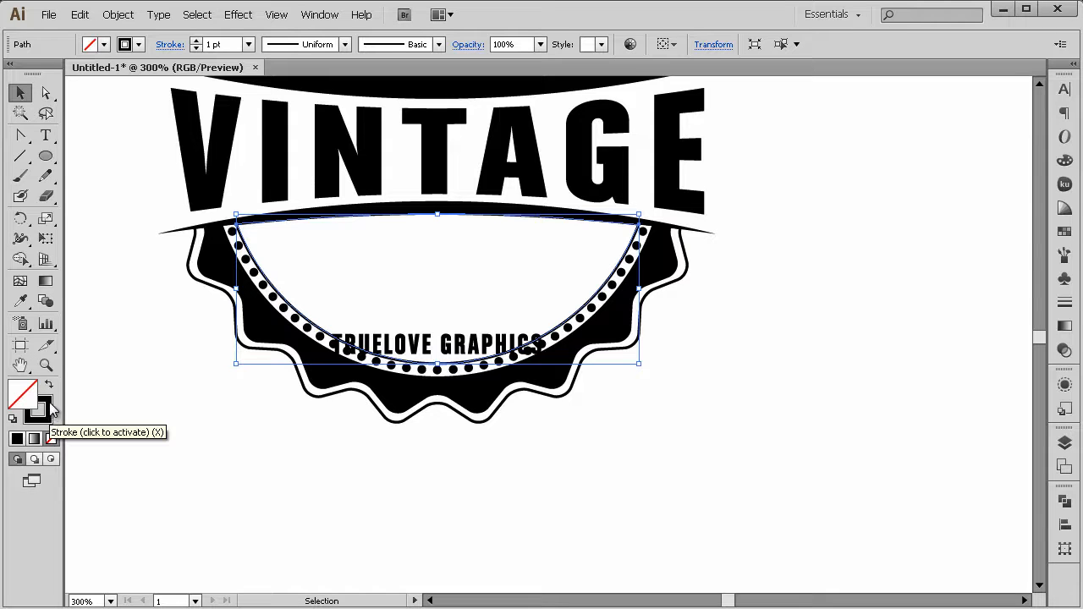
left_click(484, 347)
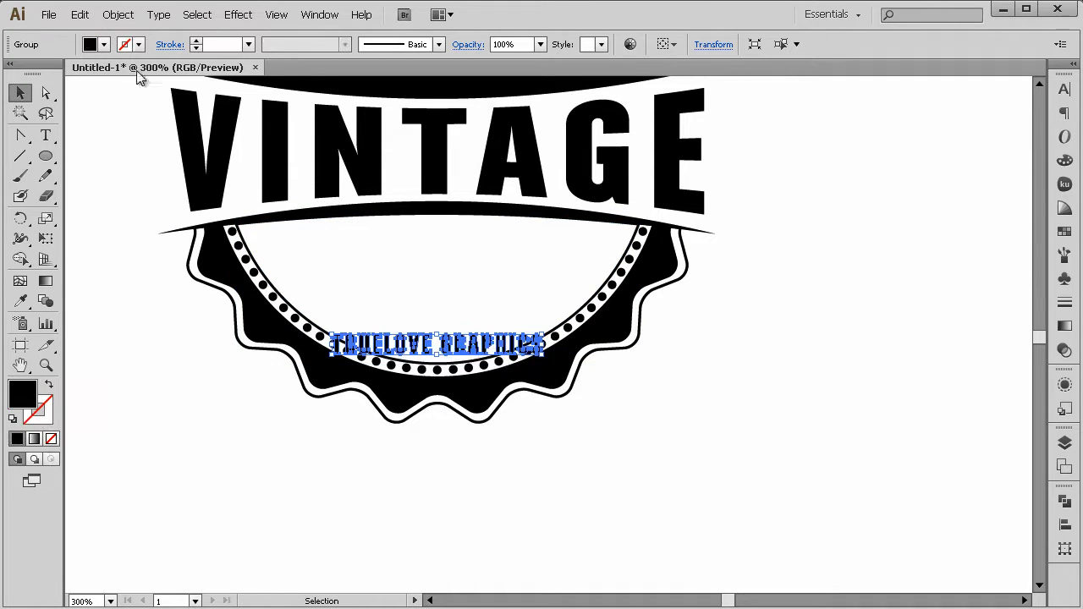
left_click(238, 15)
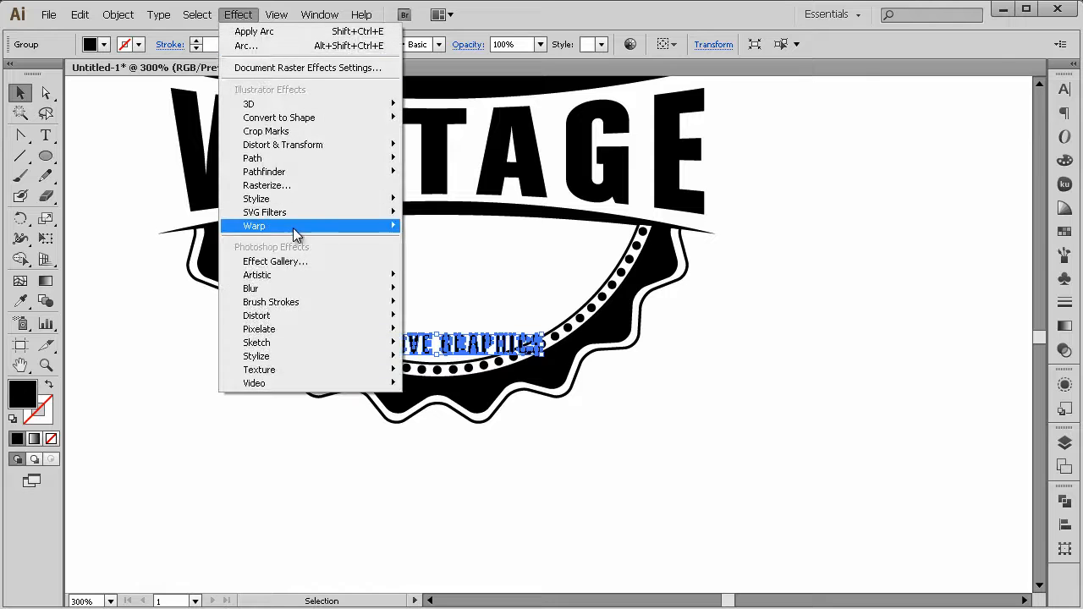
mouse_move(297, 232)
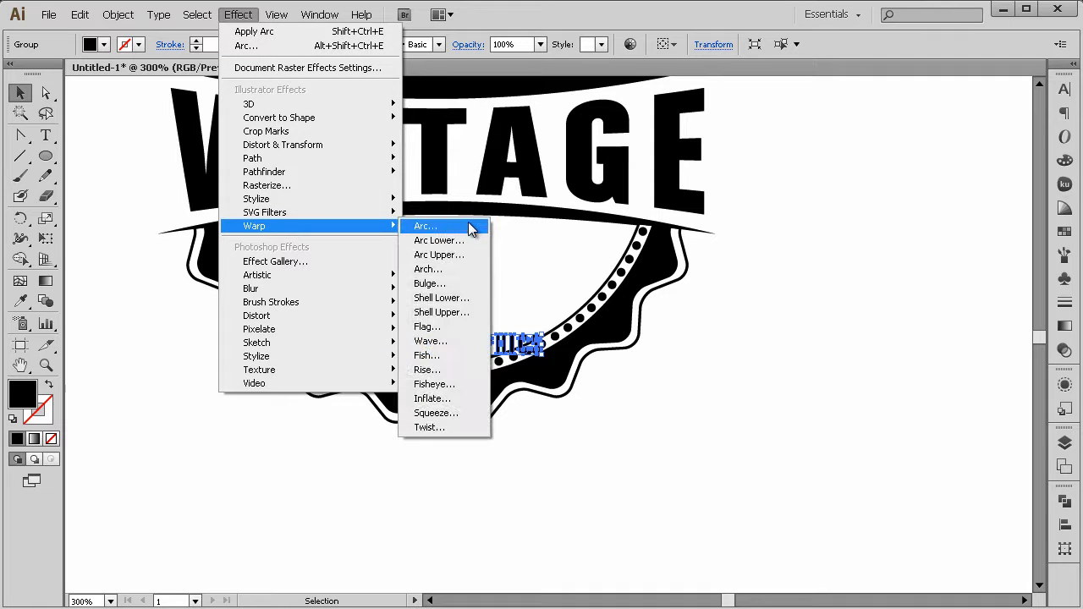
left_click(429, 269)
left_click(742, 345)
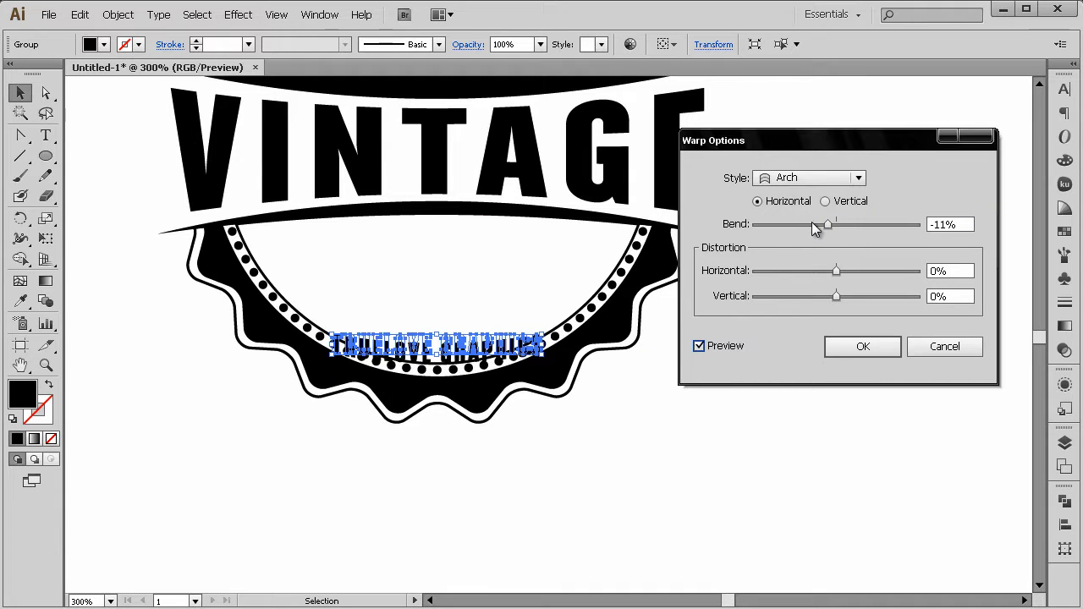
left_click_drag(812, 222, 807, 224)
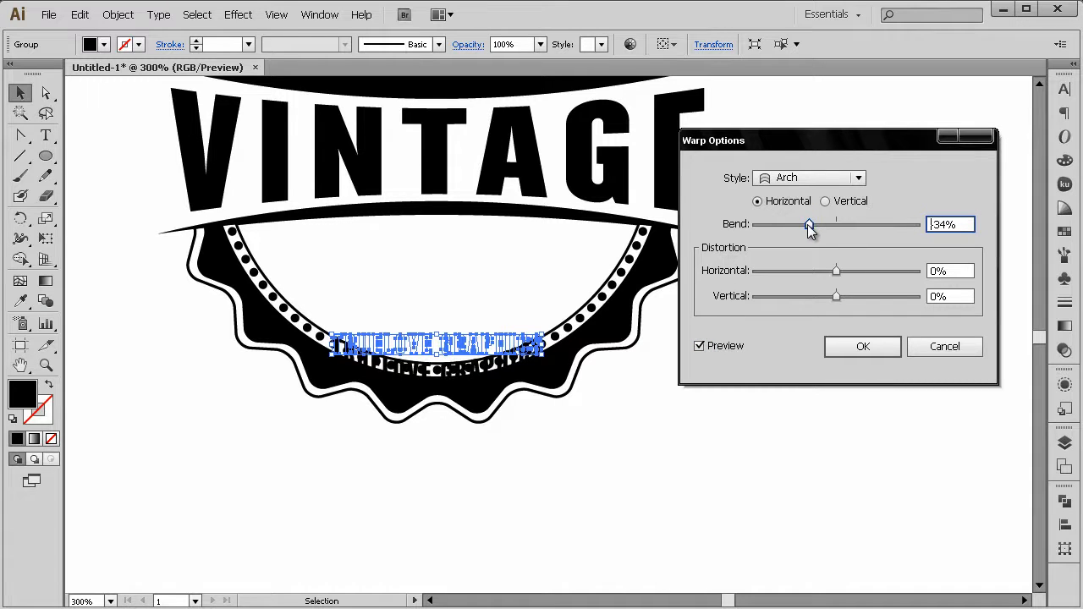
left_click(860, 349)
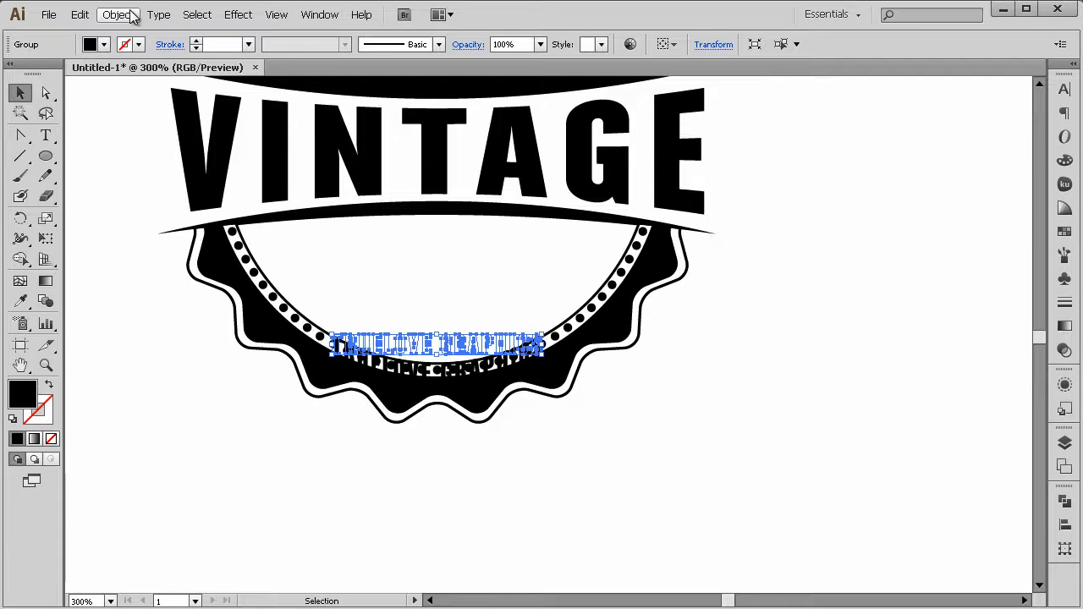
key("shift+Up")
key("shift+Up")
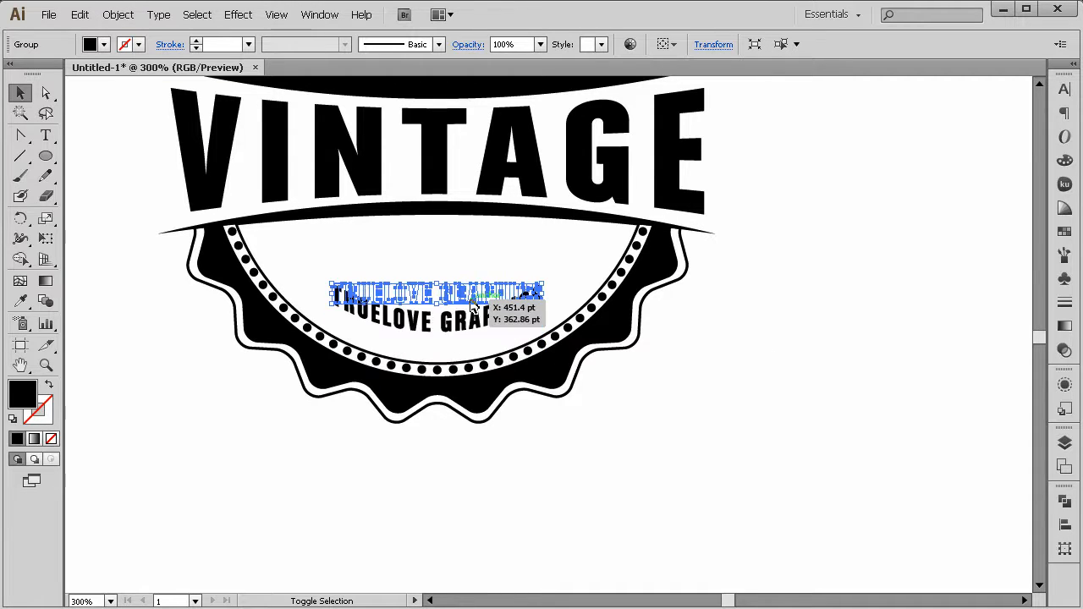
Nudge the warped TRUELOVE GRAPHICS group down so it sits closer to the lower arch's curved edge
key("shift+Down")
key("Up")
key("Up")
key("Up")
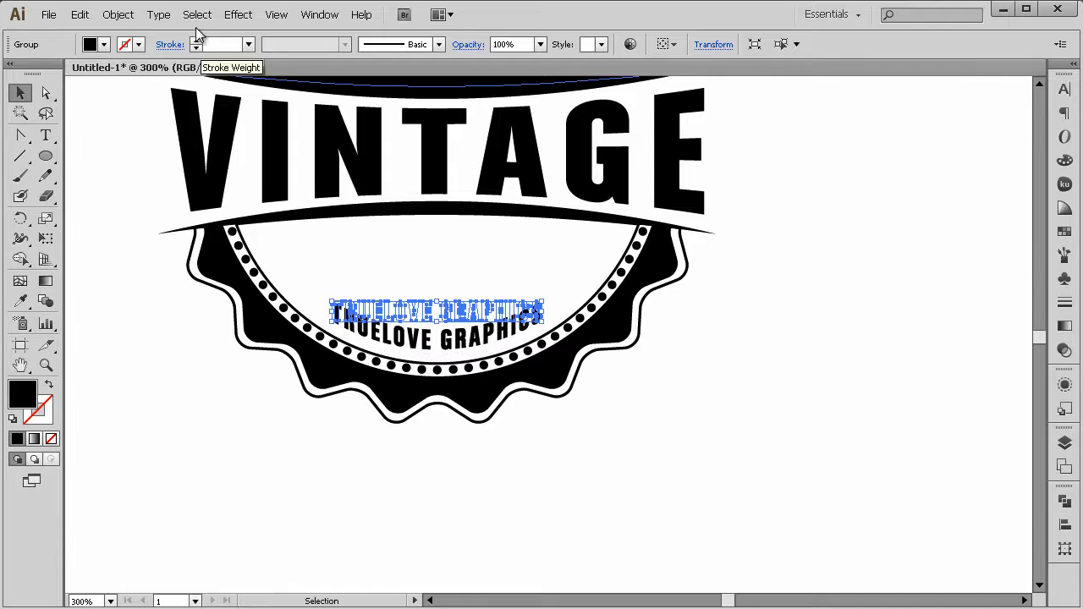
Expand the appearance of the arched TRUELOVE GRAPHICS group and clear the selection
left_click(119, 15)
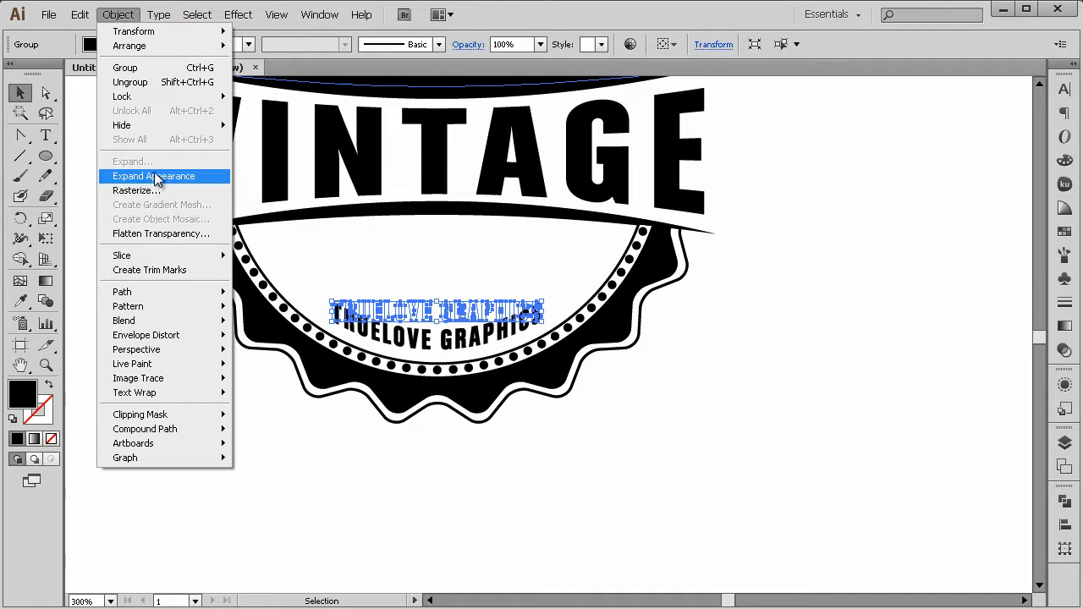
left_click(127, 176)
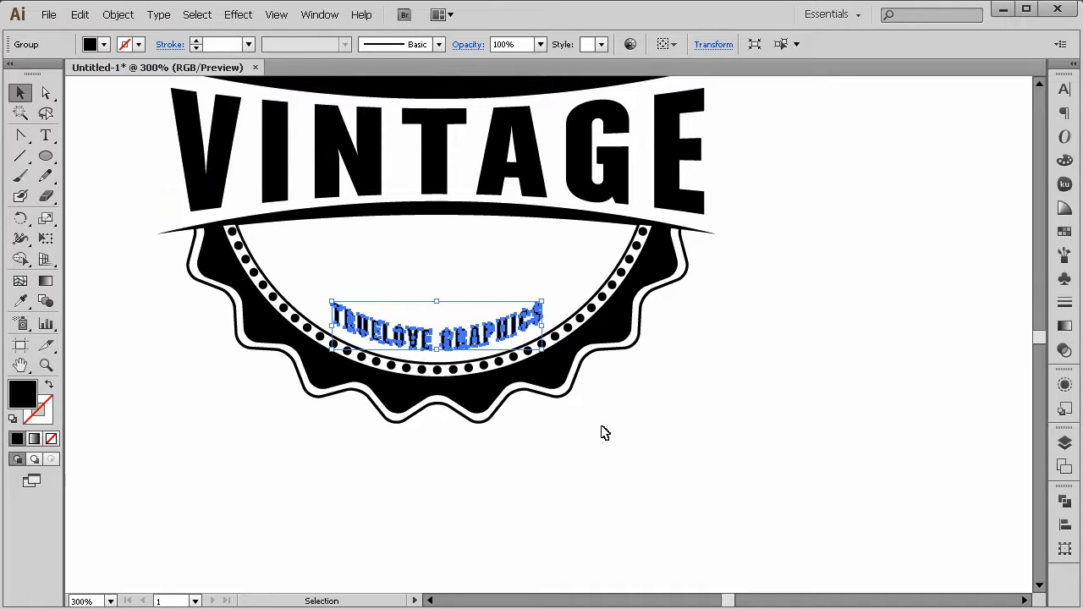
left_click(630, 434)
left_click(484, 338)
left_click(564, 431)
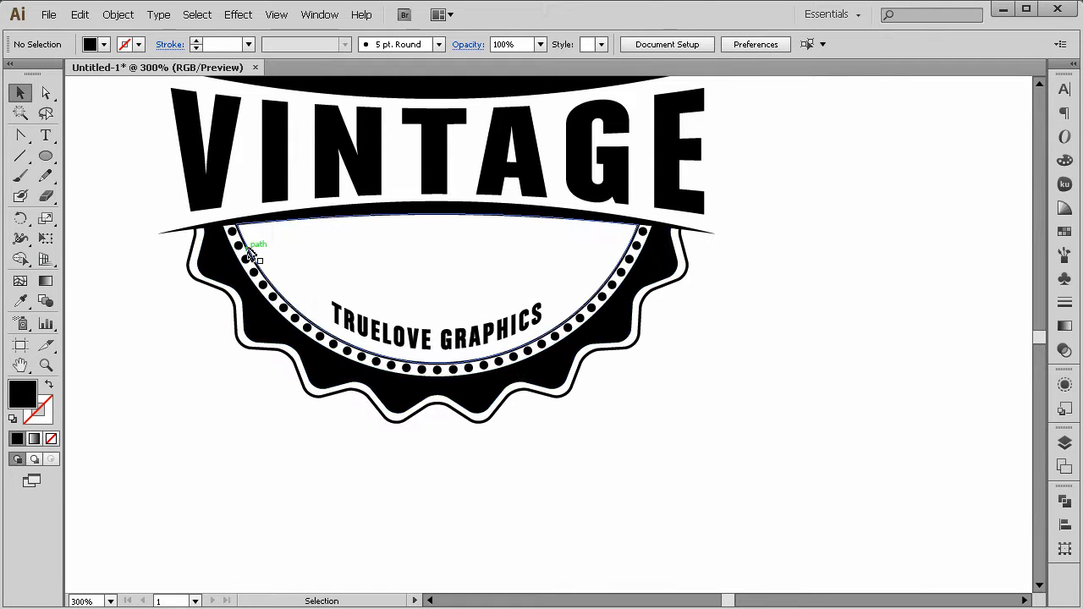
Swap the fill and stroke of the lower inner arch so it is filled black, and clear the selection
left_click(249, 252)
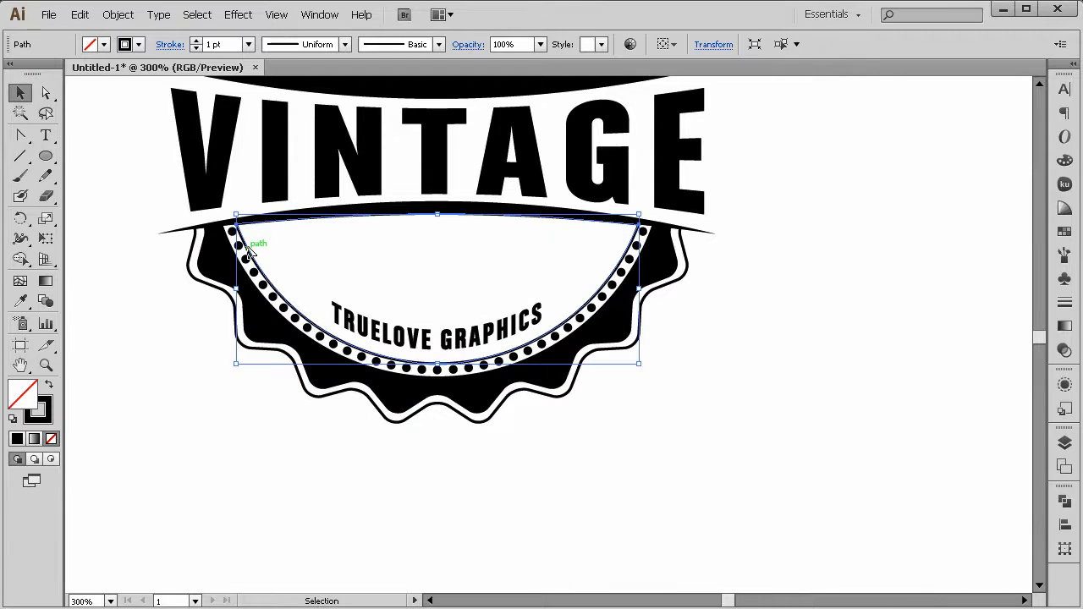
left_click(50, 386)
left_click(251, 440)
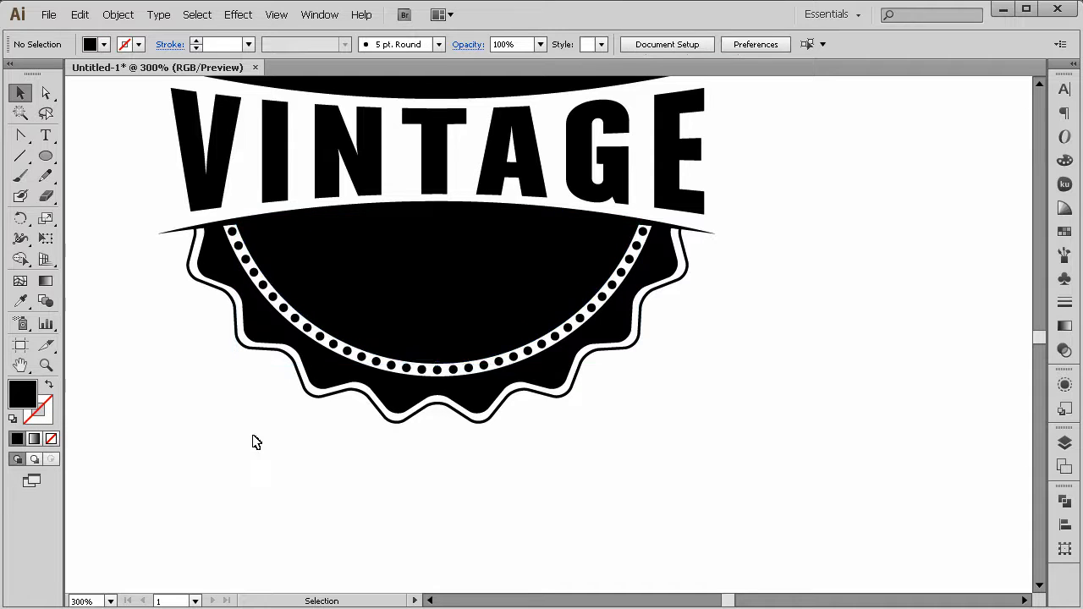
Move the TRUELOVE GRAPHICS group slightly up within the black lower arch and clear the selection
left_click(452, 340)
left_click(460, 278, "shift")
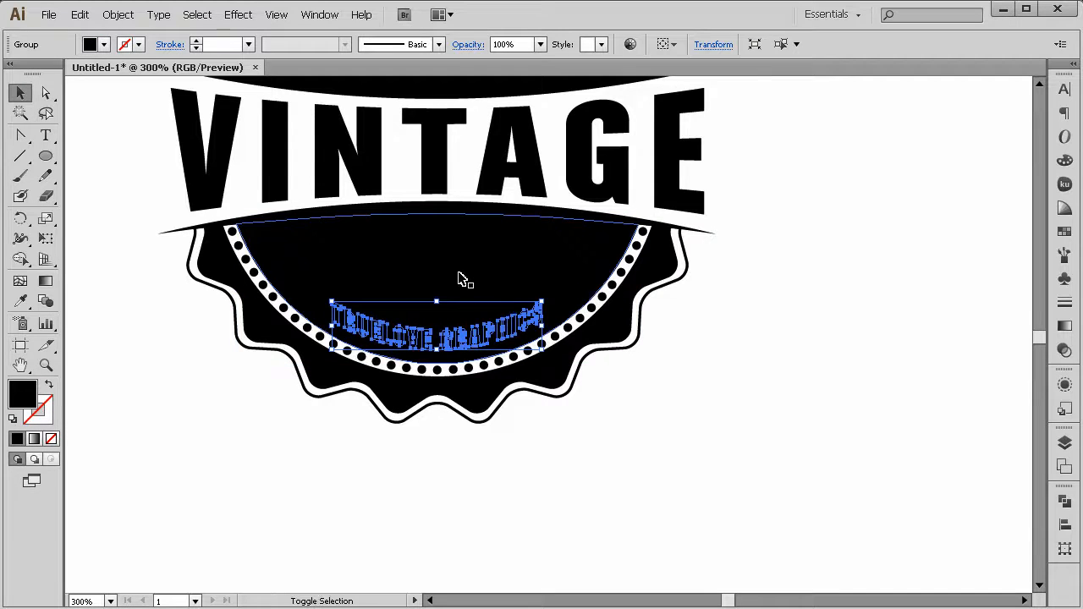
left_click(867, 484)
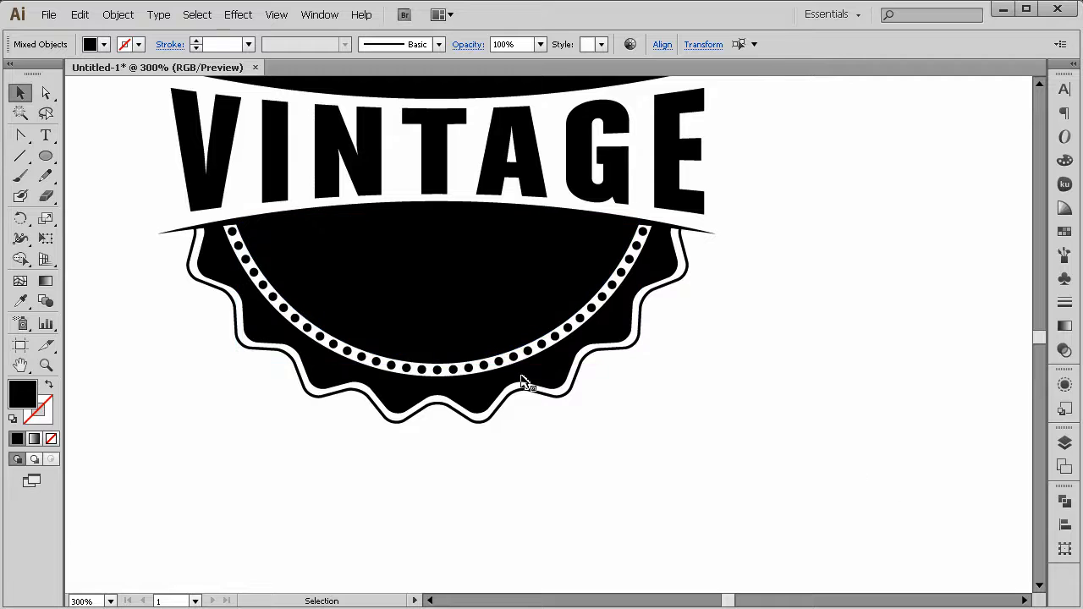
left_click(480, 342)
key("Up")
key("Up")
key("Up")
key("Up")
key("Up")
key("Up")
key("Up")
key("Up")
key("Up")
key("Up")
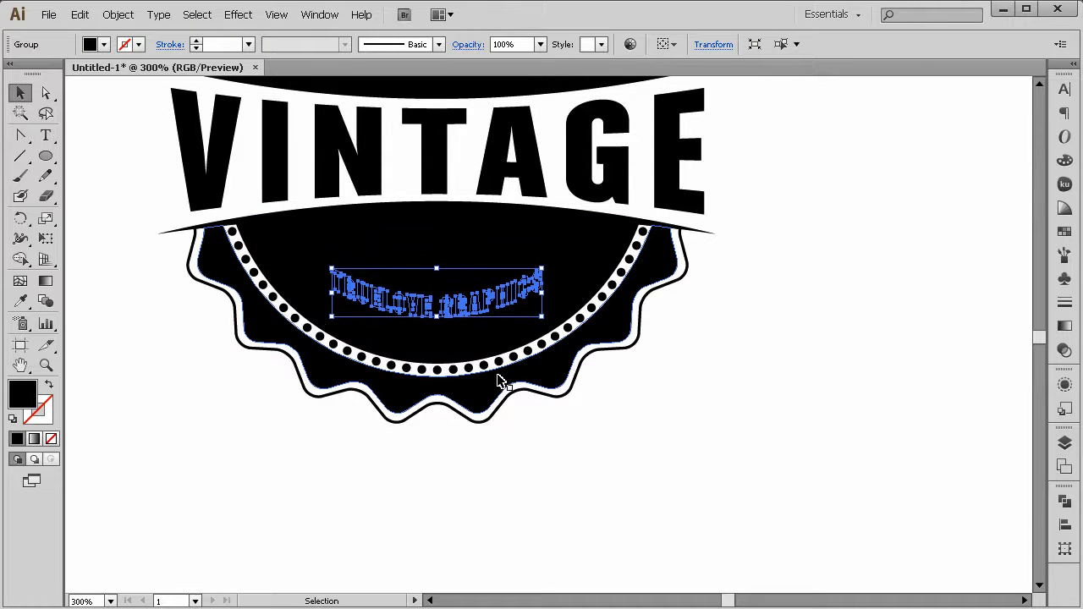
left_click(568, 479)
Cut the TRUELOVE GRAPHICS lettering out of the lower inner arch with Minus Front and clear the selection
left_click(476, 309)
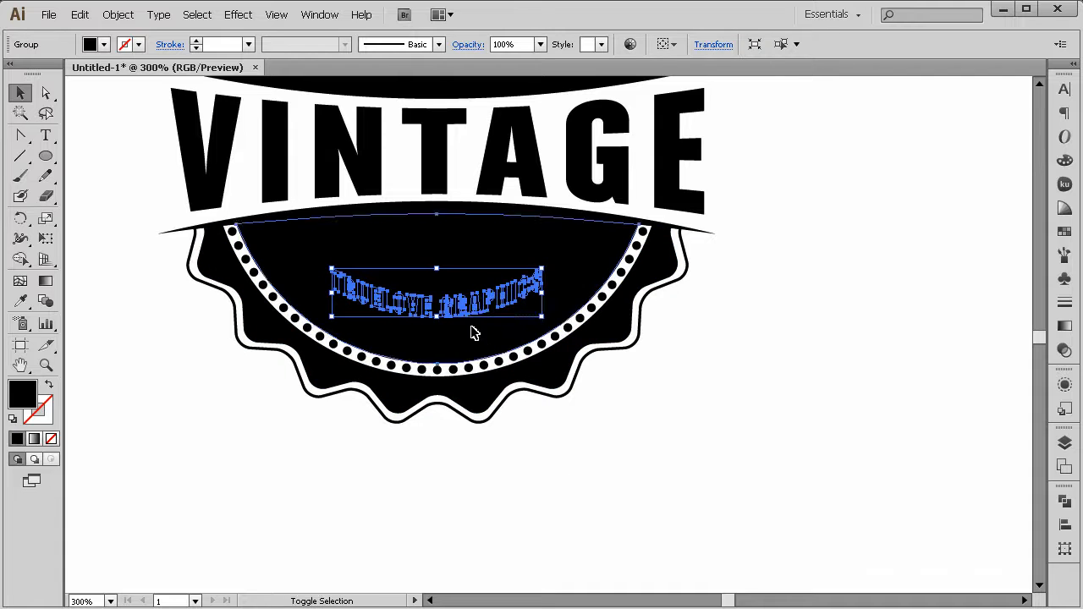
left_click(499, 348, "shift")
left_click(1063, 497)
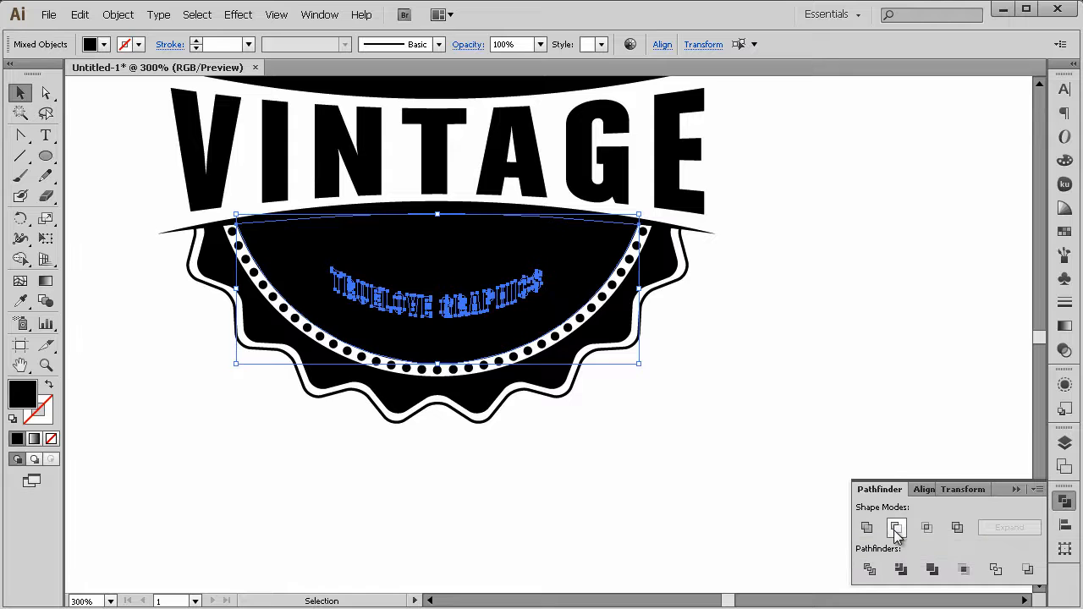
left_click(895, 528)
left_click(742, 457)
Examine the whole badge at different magnifications to check the 2014, VINTAGE and TRUELOVE GRAPHICS lettering
left_click(47, 365)
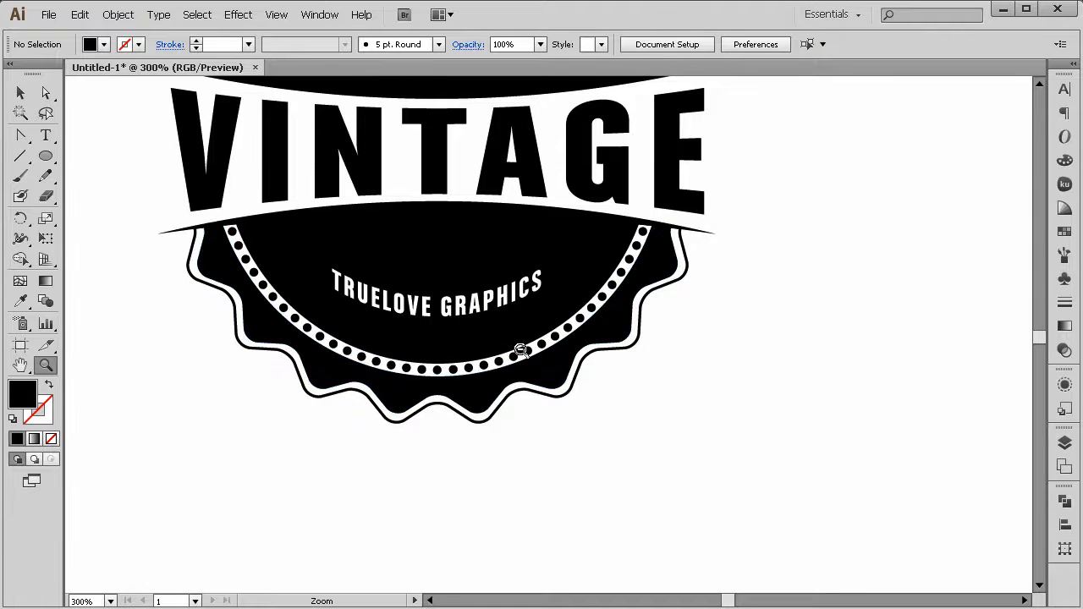
left_click(614, 370, "alt")
left_click(567, 338, "alt")
left_click(515, 294)
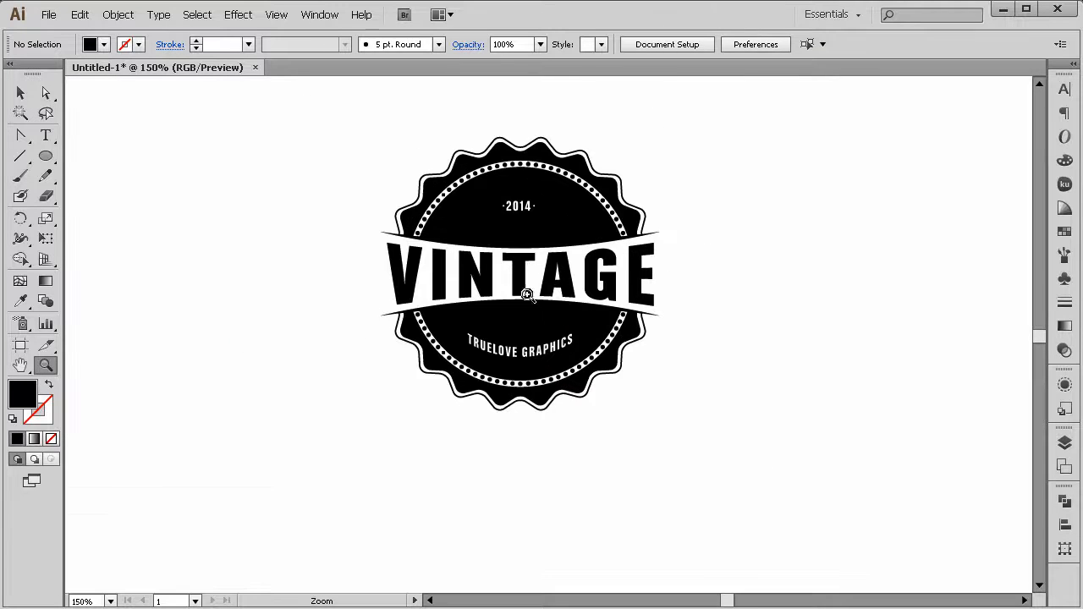
left_click(529, 295)
left_click(562, 322)
left_click(545, 309, "alt")
left_click(546, 310, "alt")
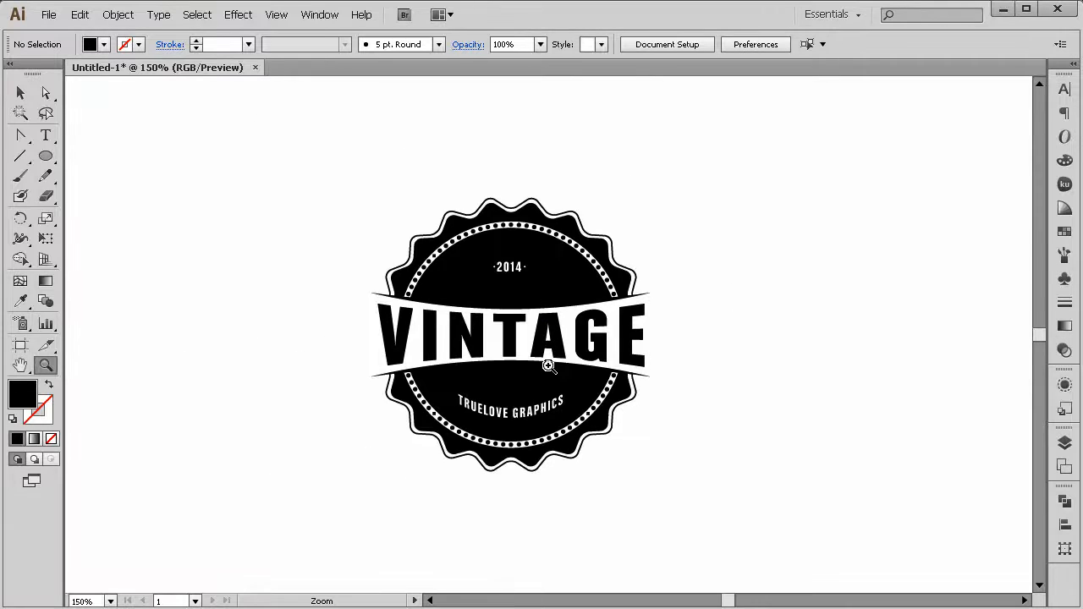
left_click(550, 367)
left_click(550, 366, "alt")
left_click(548, 365, "alt")
left_click(551, 327)
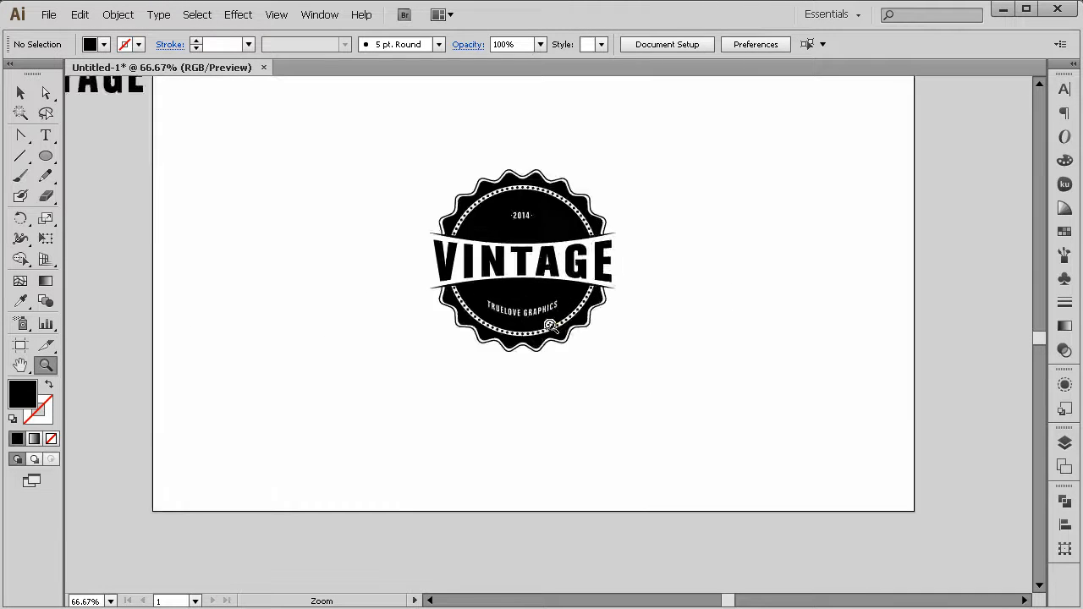
left_click(552, 327)
left_click(551, 327)
Move the duplicate VINTAGE lettering off the badge and delete it
left_click(21, 93)
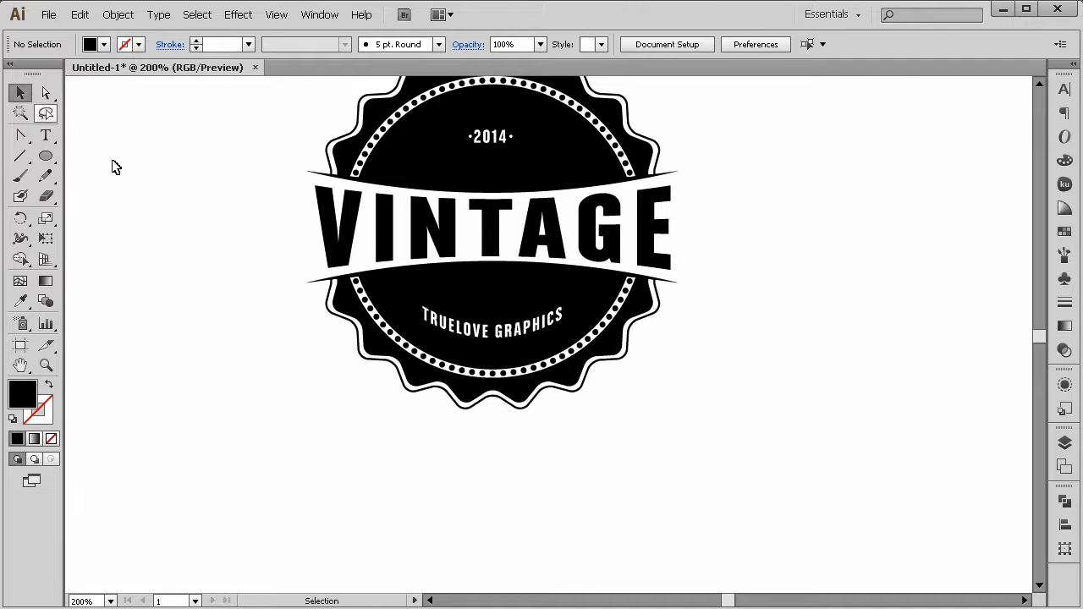
left_click(404, 261)
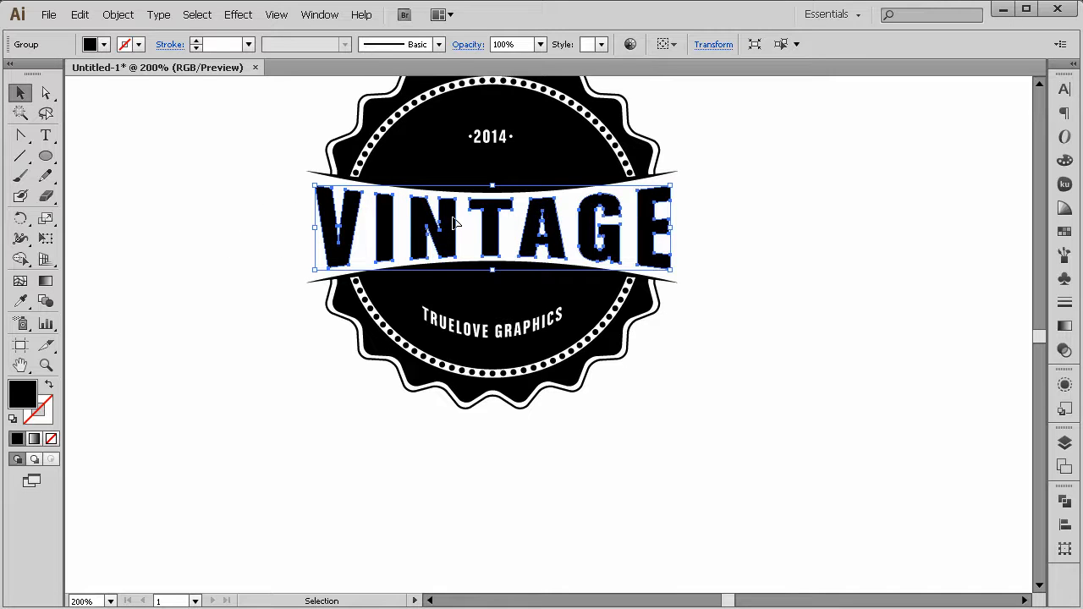
key("shift+Down")
key("shift+Down")
key("shift+Down")
key("shift+Down")
key("shift+Down")
key("shift+Down")
key("shift+Down")
key("shift+Down")
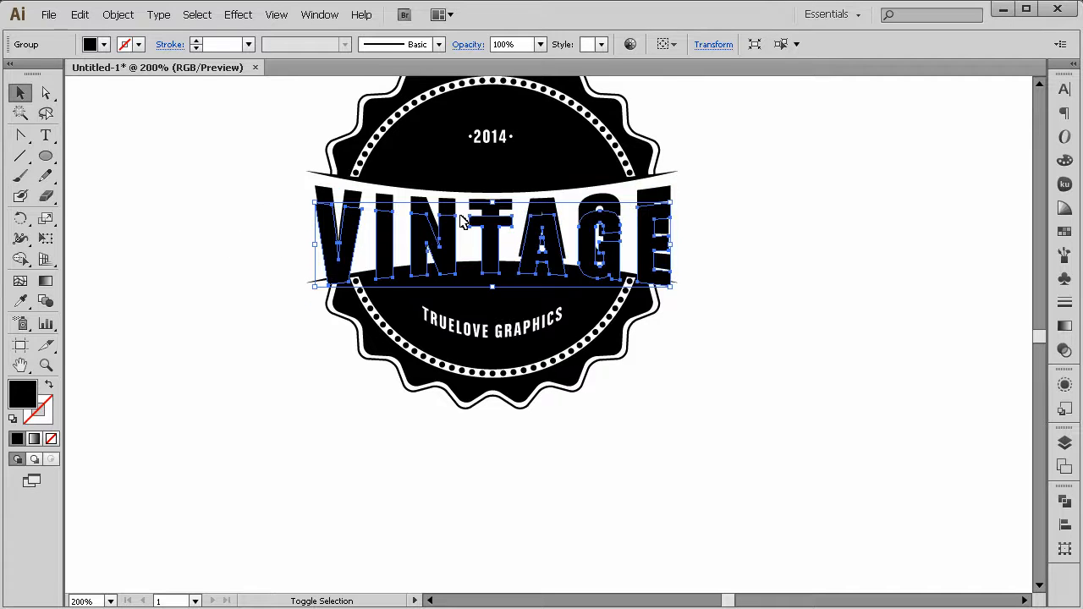
key("shift+Down")
key("shift+Down")
key("shift+Down")
key("shift+Down")
key("shift+Down")
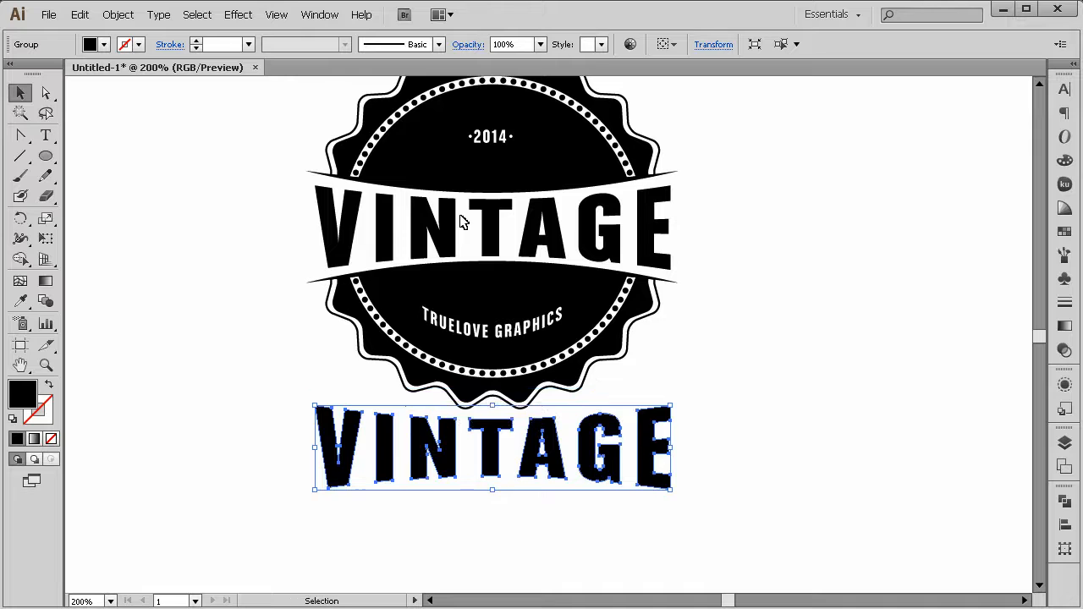
key("Delete")
Copy the remaining VINTAGE lettering on the badge
left_click(411, 243)
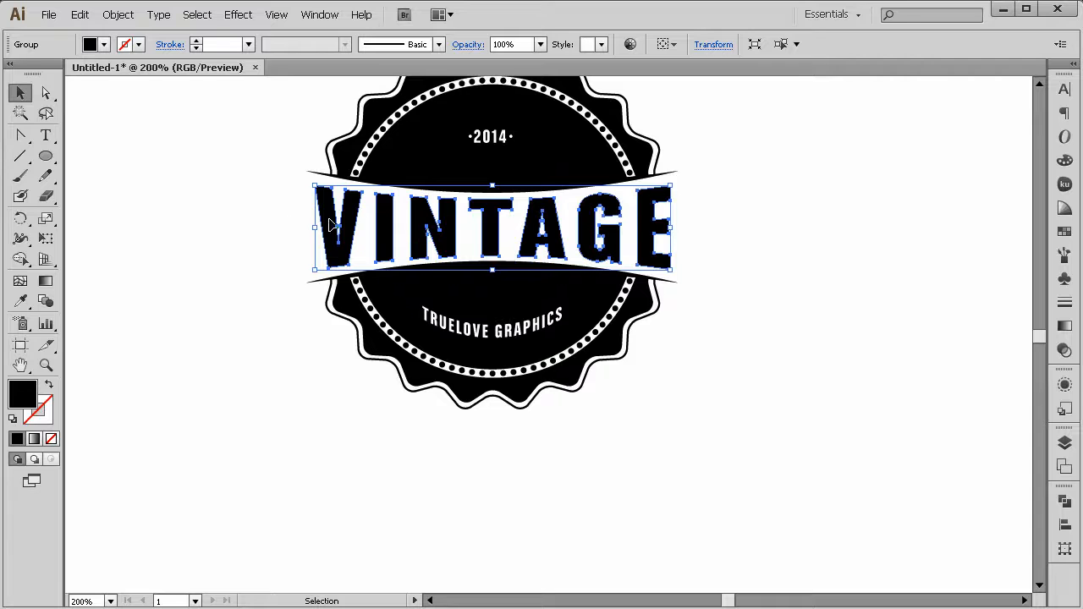
left_click_drag(260, 223, 404, 262)
left_click(254, 220)
left_click_drag(253, 220, 403, 261)
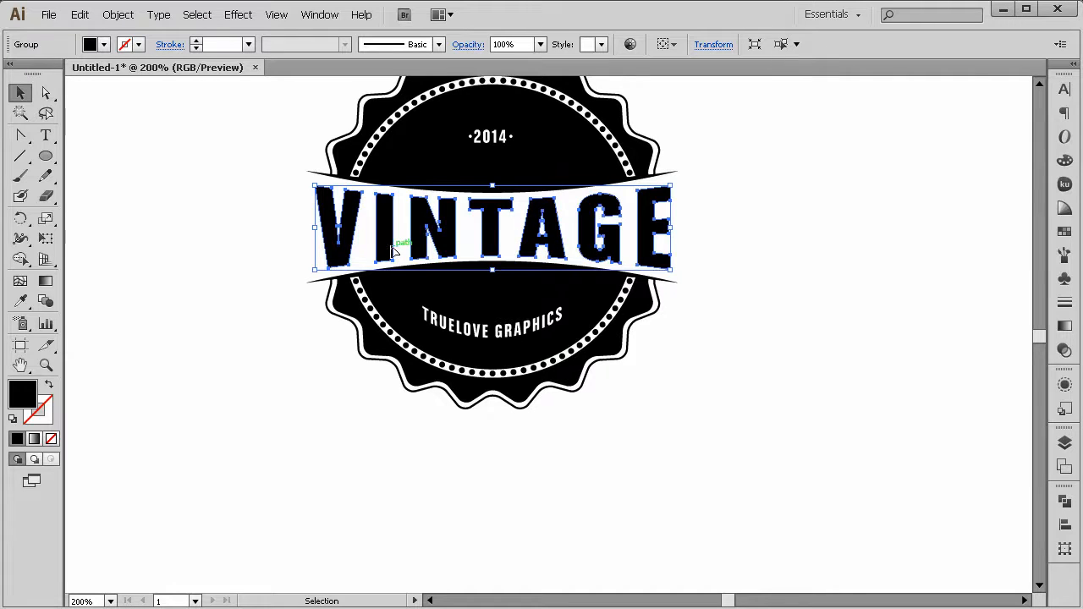
left_click(190, 222)
left_click_drag(240, 220, 364, 239)
left_click(79, 15)
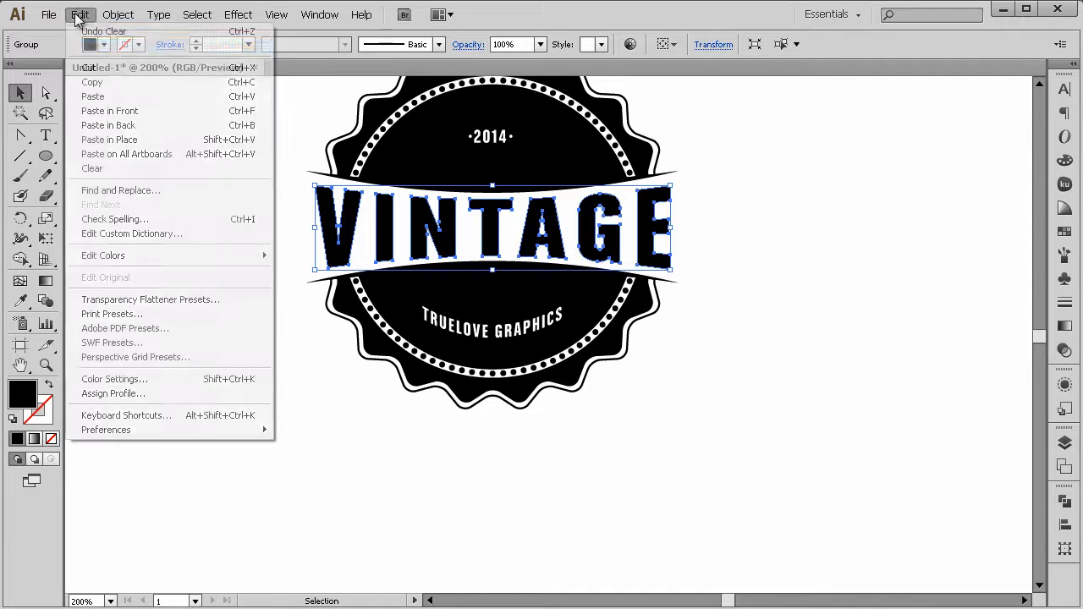
left_click(111, 87)
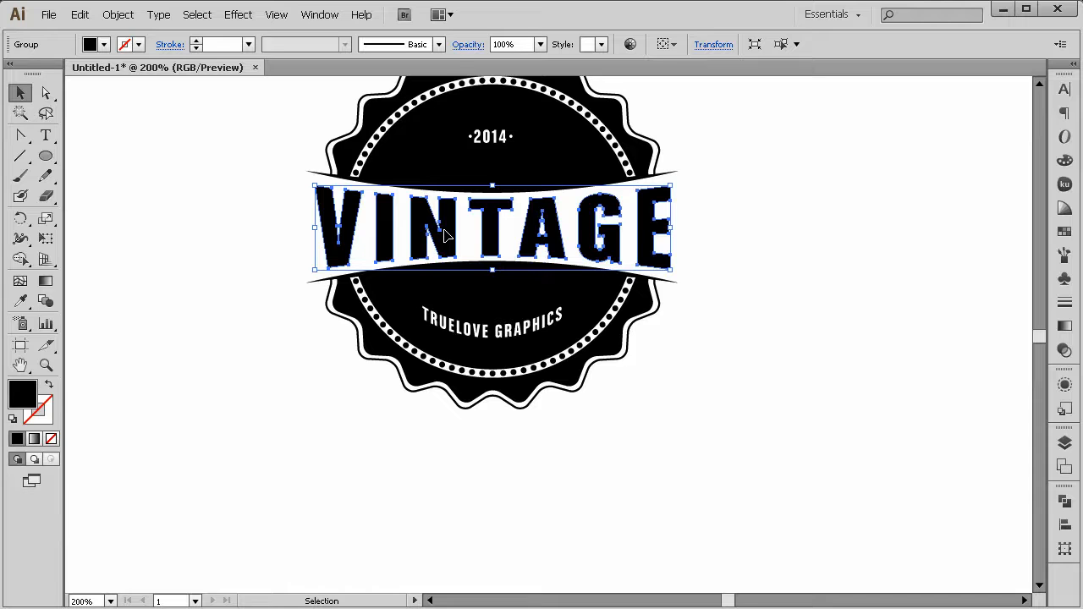
left_click_drag(446, 241, 452, 513)
key("ctrl+z")
left_click(240, 164)
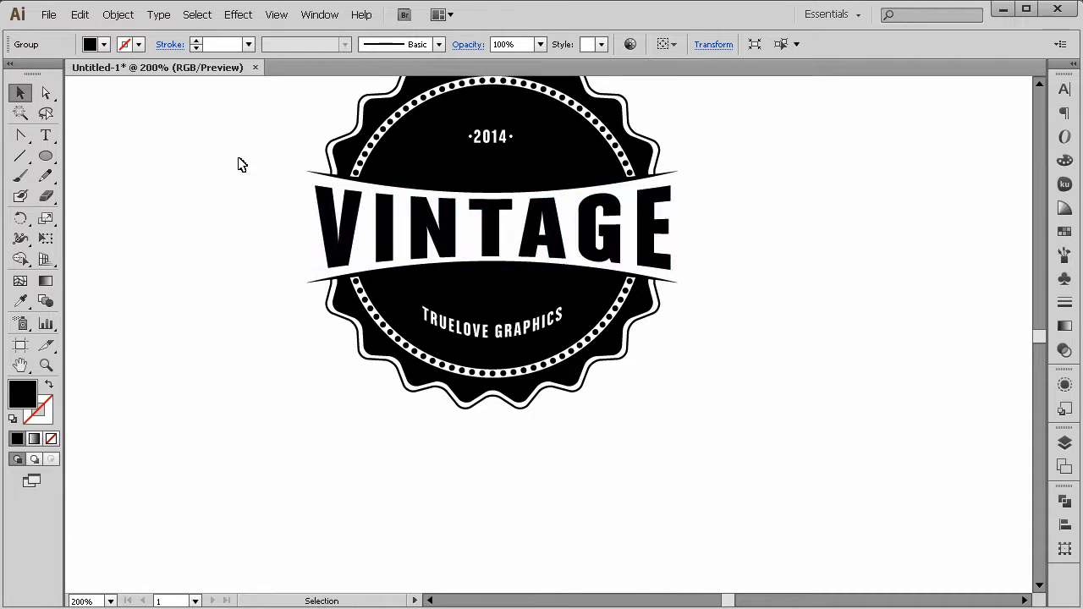
left_click_drag(333, 229, 330, 282)
key("ctrl+z")
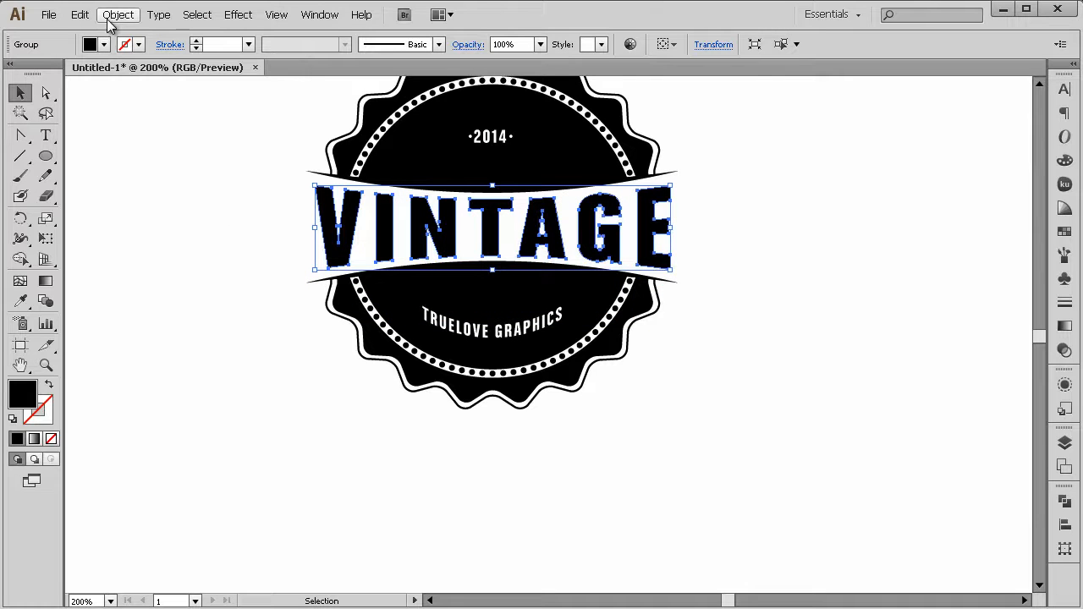
Copy the badge's VINTAGE lettering and paste the copy in place
left_click(80, 15)
left_click(116, 83)
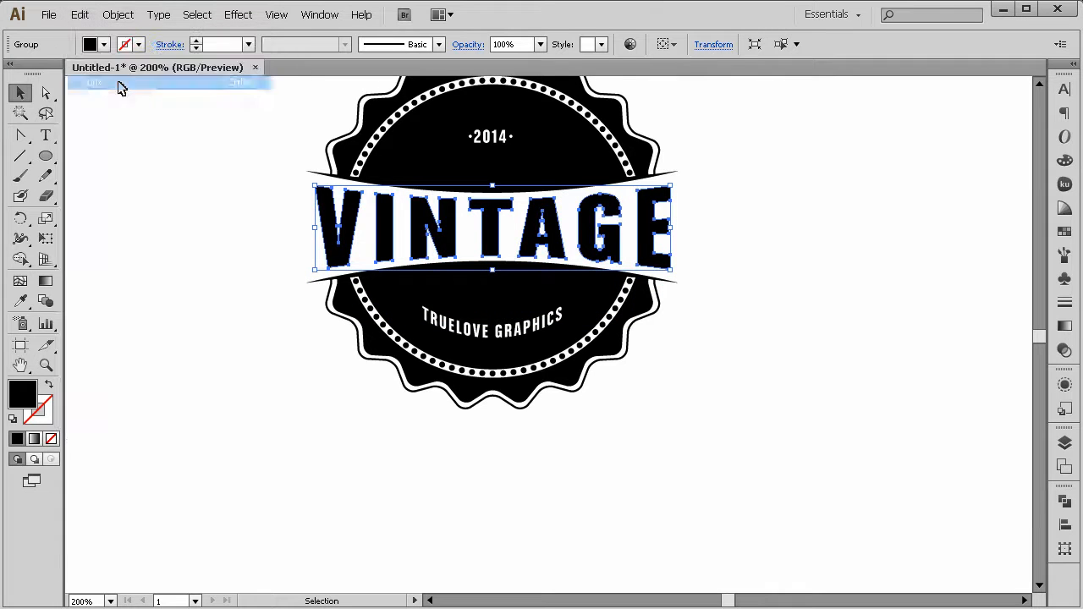
left_click(89, 17)
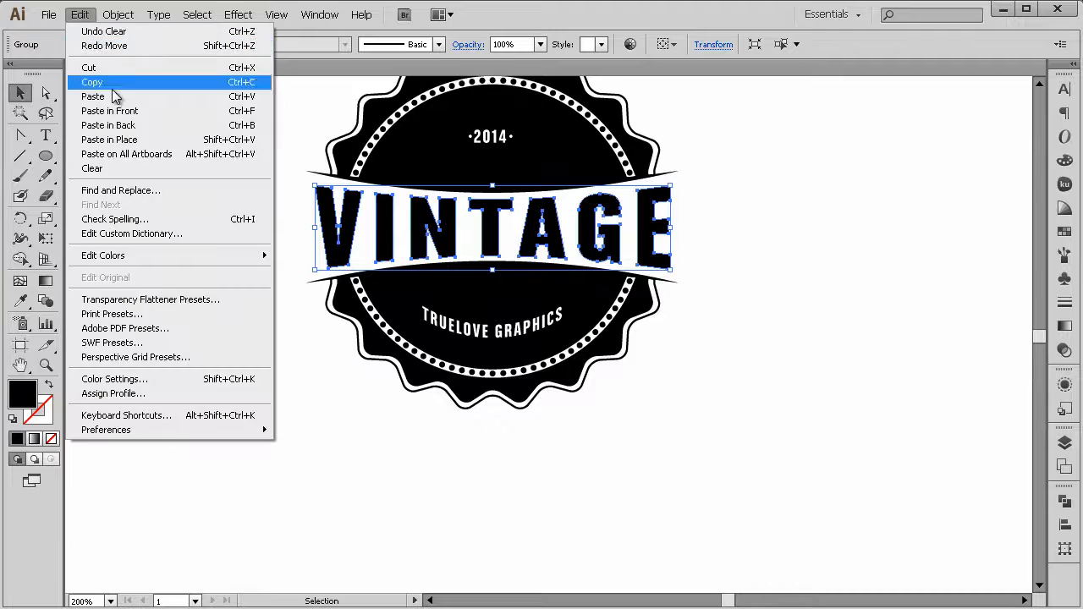
left_click(123, 140)
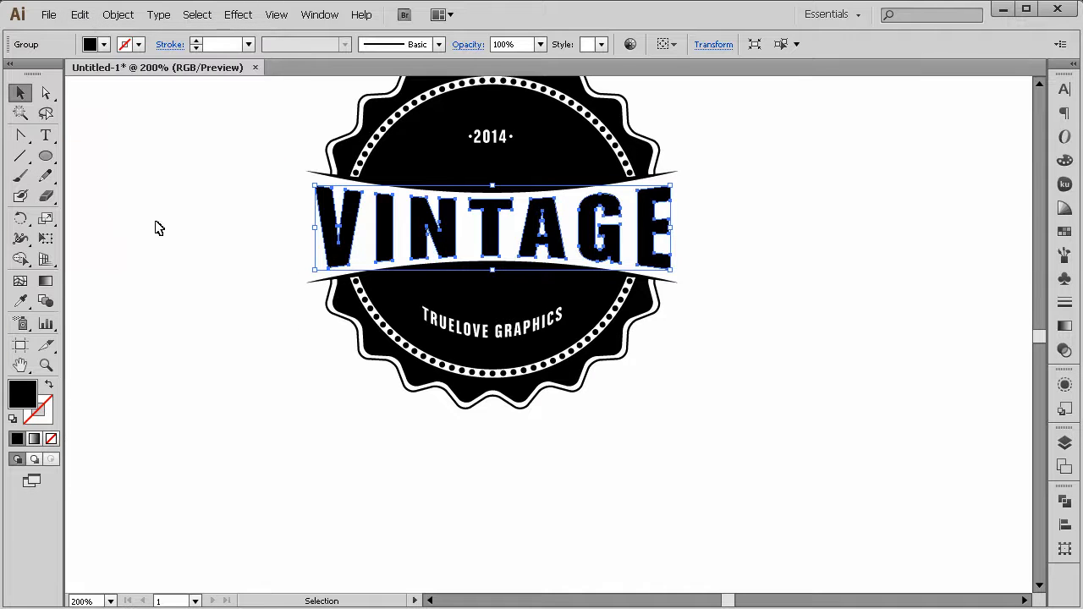
Move the pasted VINTAGE copy straight down below the badge and clear the selection
left_click_drag(454, 234, 454, 298)
key("ctrl+z")
key("shift+Down")
key("shift+Down")
key("shift+Down")
key("shift+Down")
key("shift+Down")
key("shift+Down")
key("shift+Down")
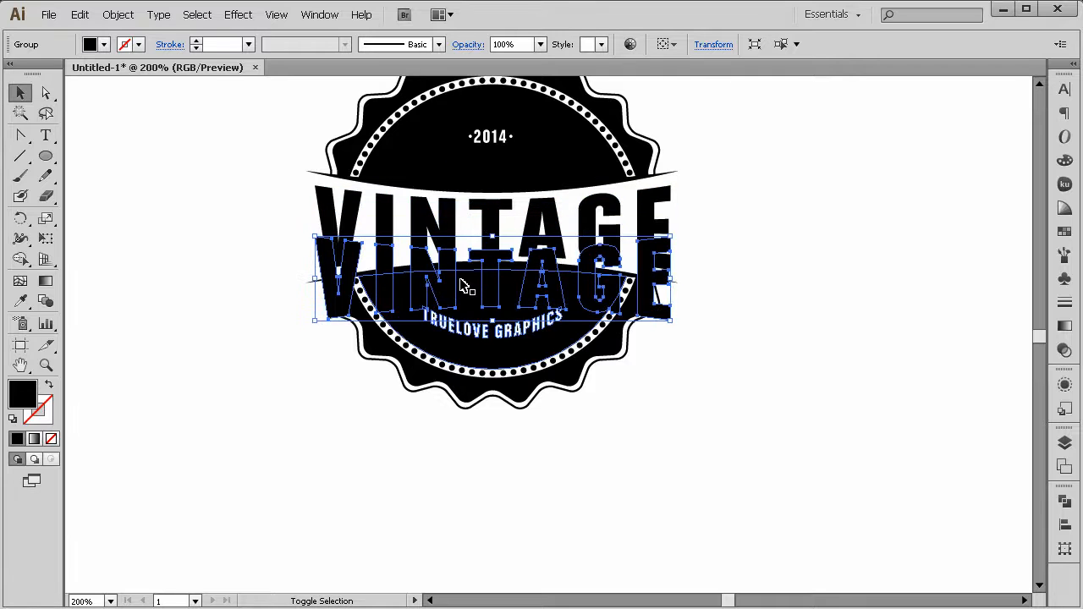
key("shift+Down")
key("shift+Down")
key("shift+Down")
key("shift+Down")
key("shift+Down")
key("shift+Down")
key("shift+Down")
left_click(701, 351)
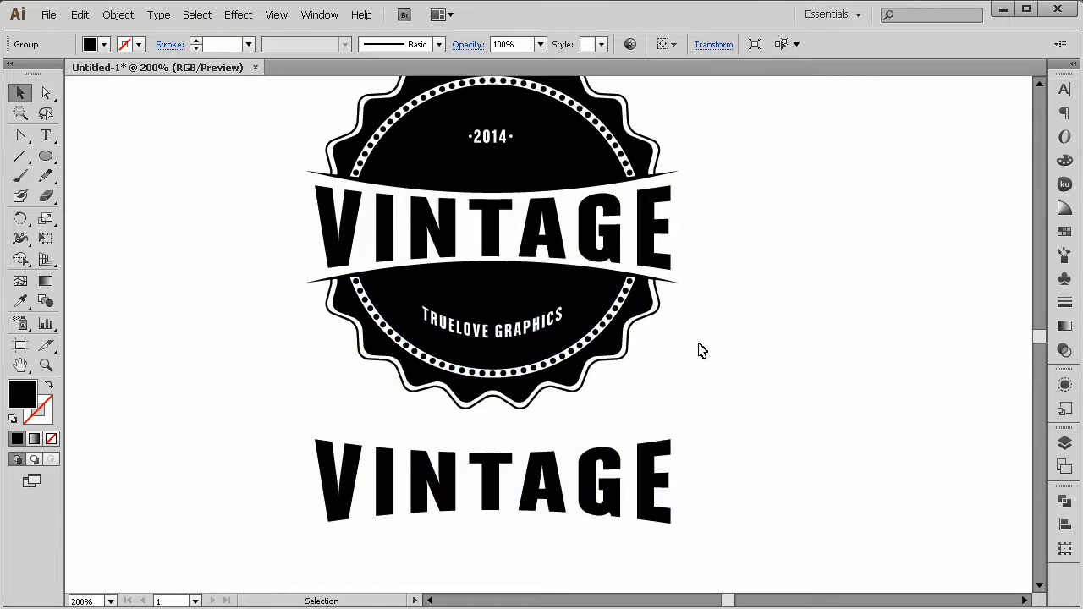
Copy the VINTAGE lettering below the badge and paste a duplicate in place over it
left_click(46, 365)
left_click(546, 489)
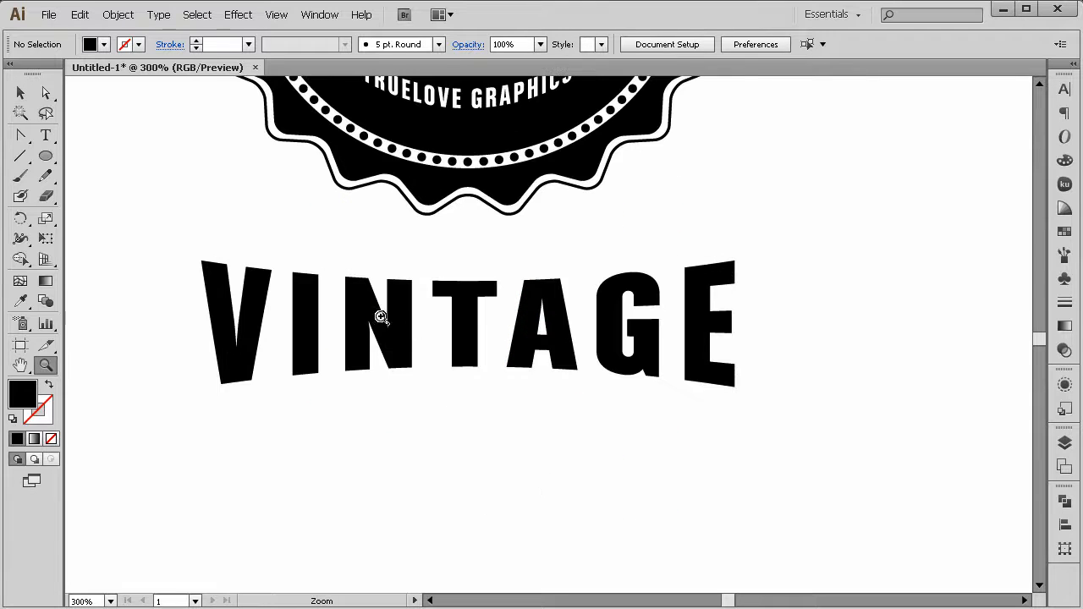
left_click(21, 92)
left_click_drag(431, 427, 145, 316)
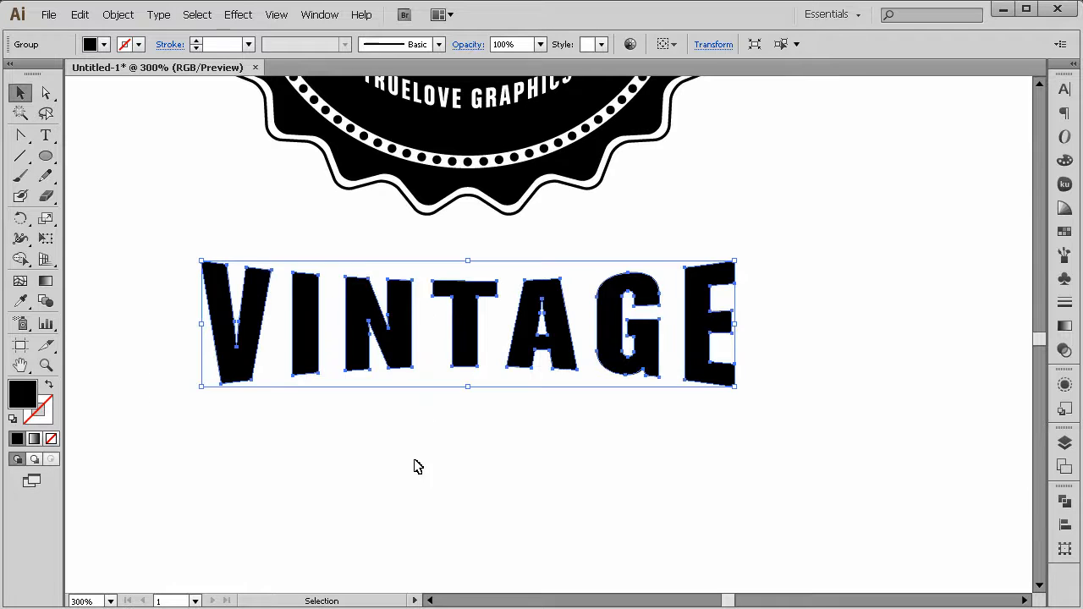
left_click(377, 395)
left_click_drag(377, 395, 174, 321)
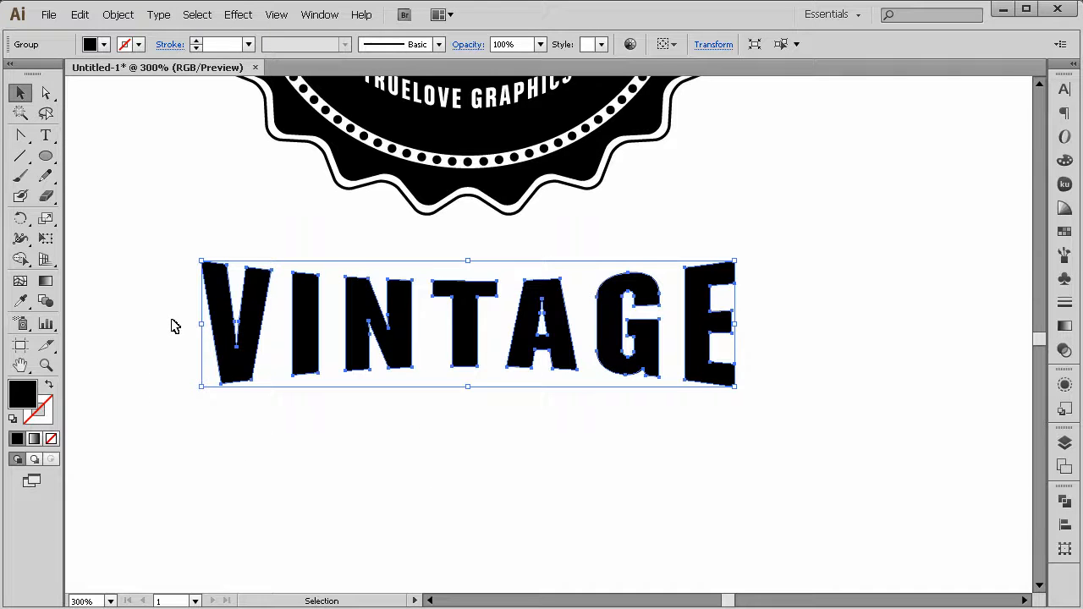
left_click(81, 15)
left_click(91, 82)
left_click(80, 15)
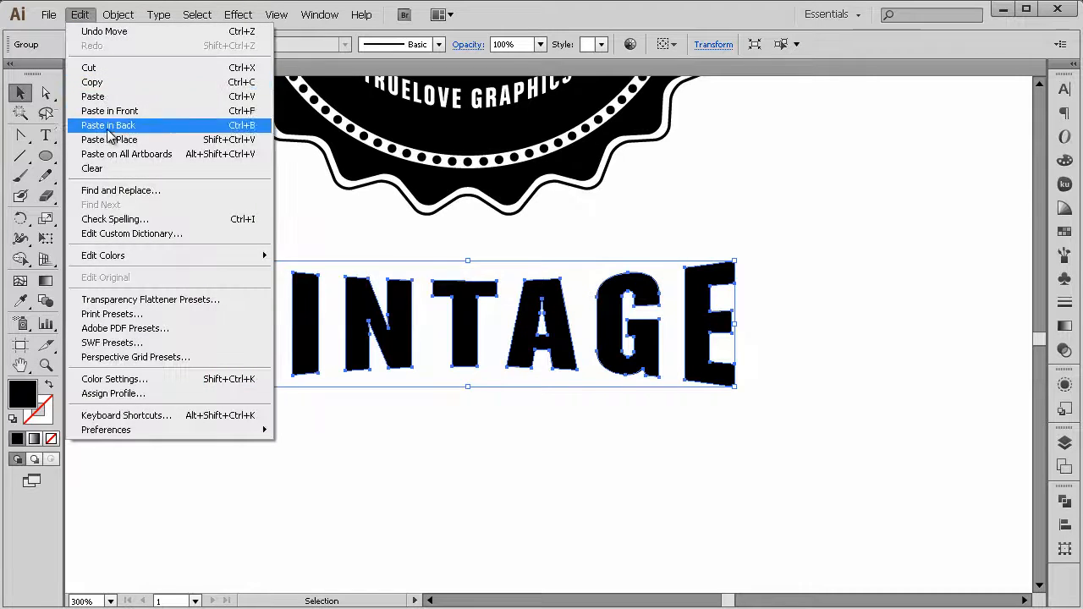
left_click(108, 140)
Fill the duplicate VINTAGE lettering below the badge with red FF0000
double_click(23, 395)
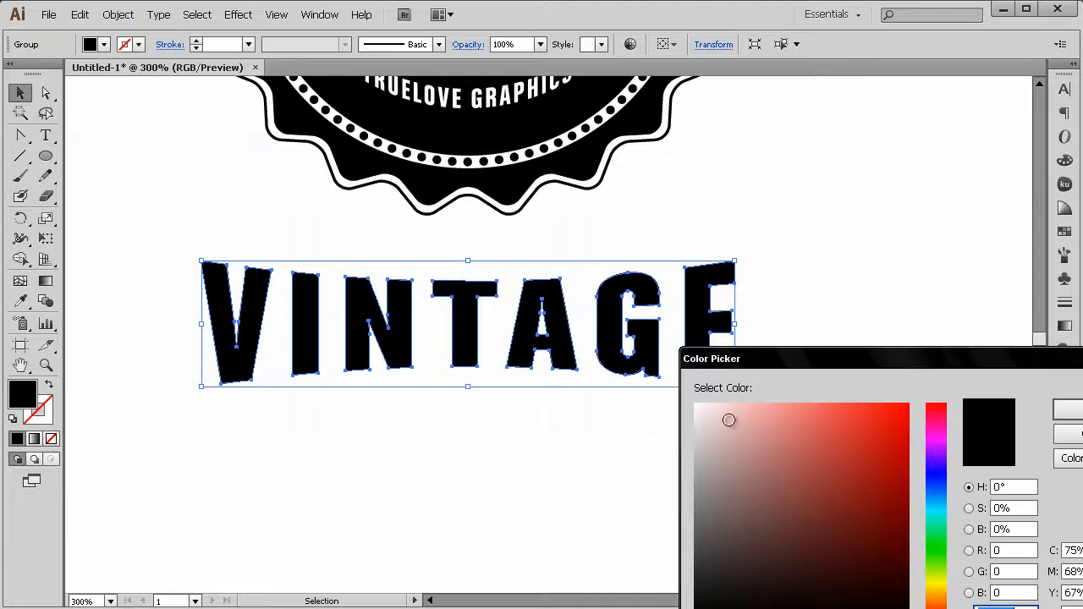
left_click_drag(794, 362, 794, 304)
left_click_drag(890, 372, 910, 345)
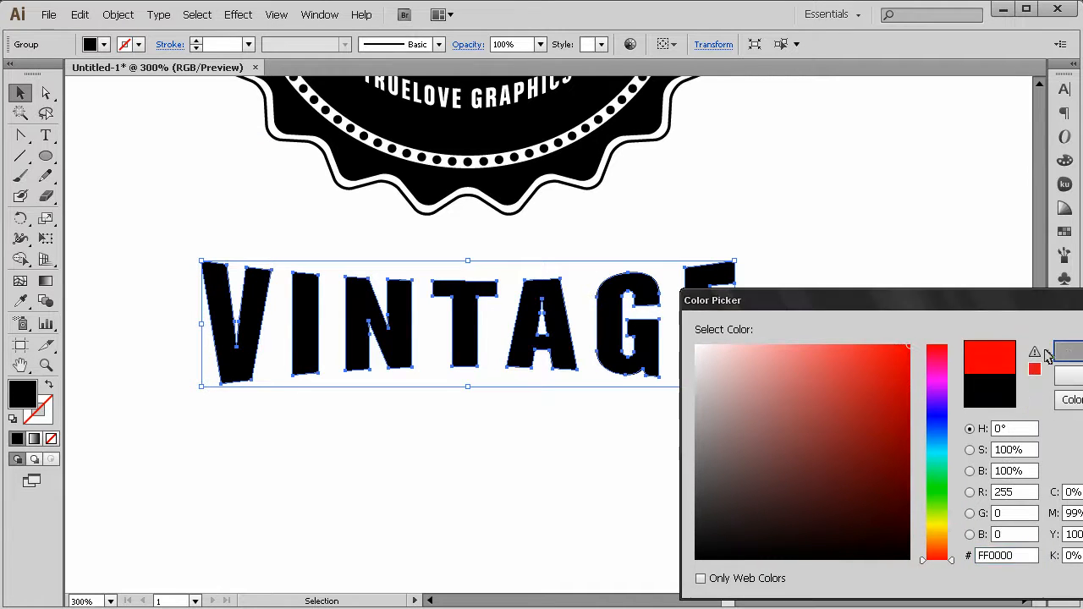
left_click(1053, 352)
left_click(846, 360)
left_click(702, 360)
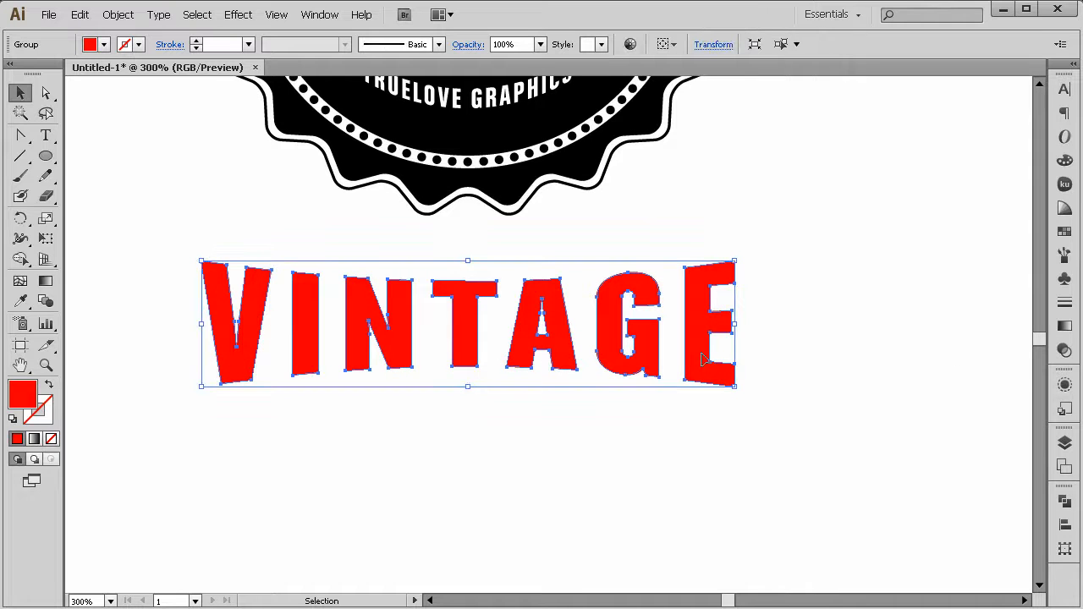
Try offsetting the red VINTAGE copy slightly down and to the right of the black lettering
key("Down")
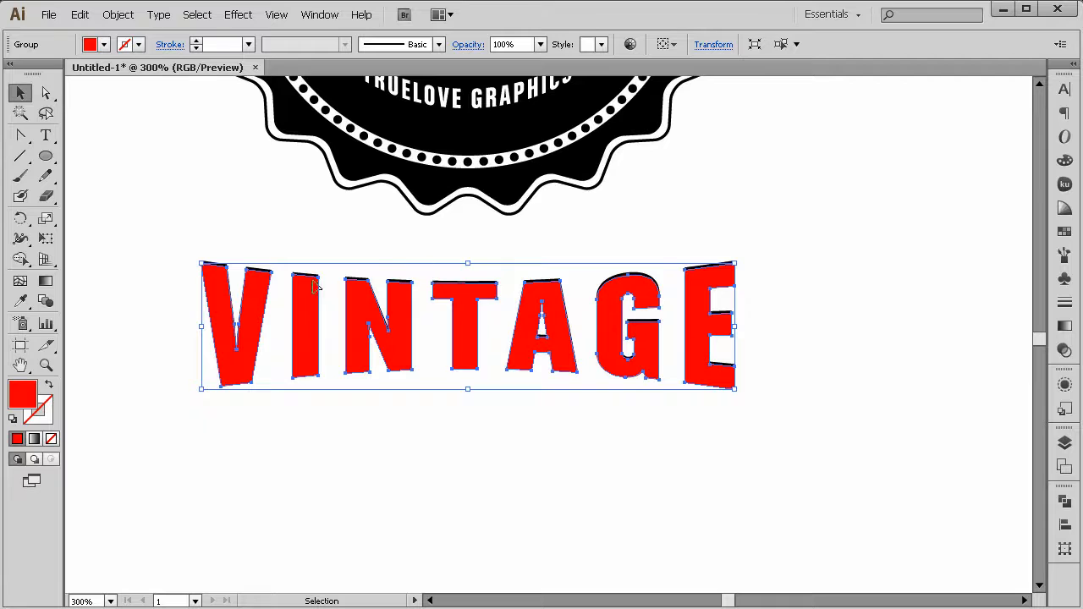
key("Up")
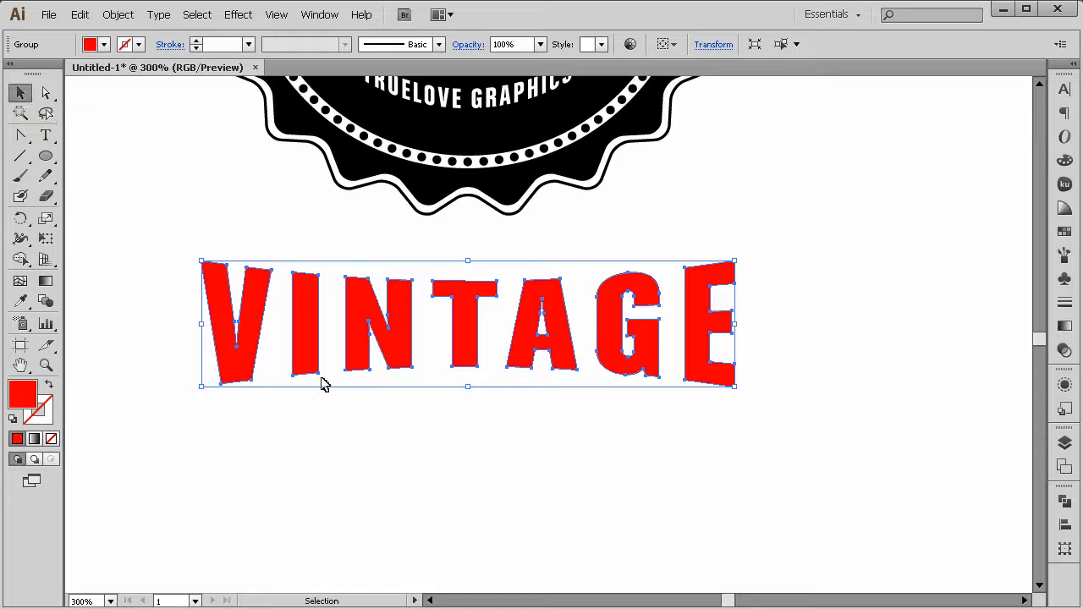
key("Down")
key("Up")
key("Down")
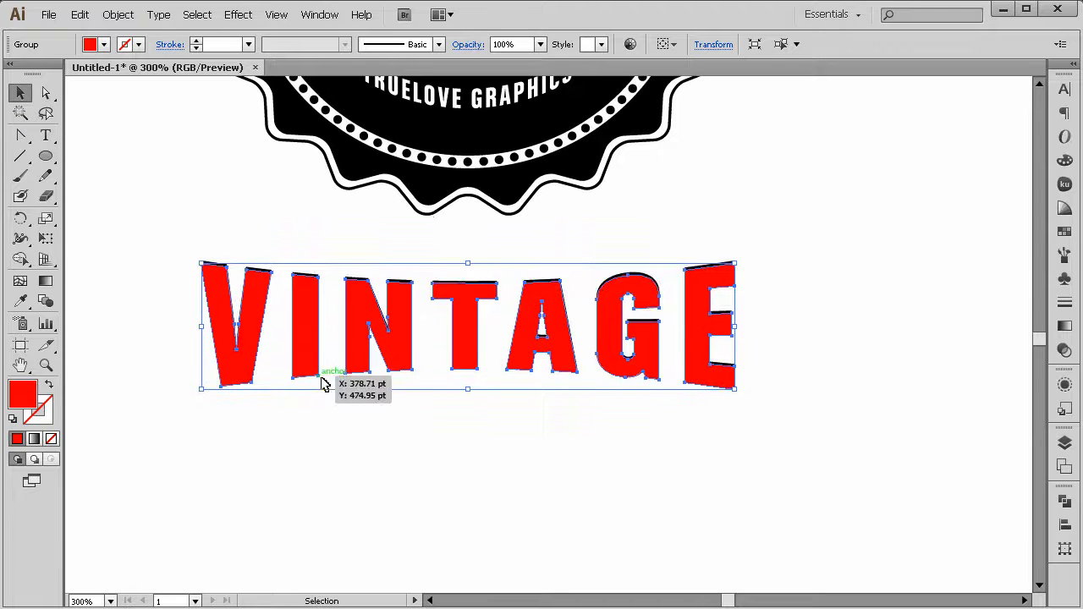
key("Up")
key("Down")
key("Right")
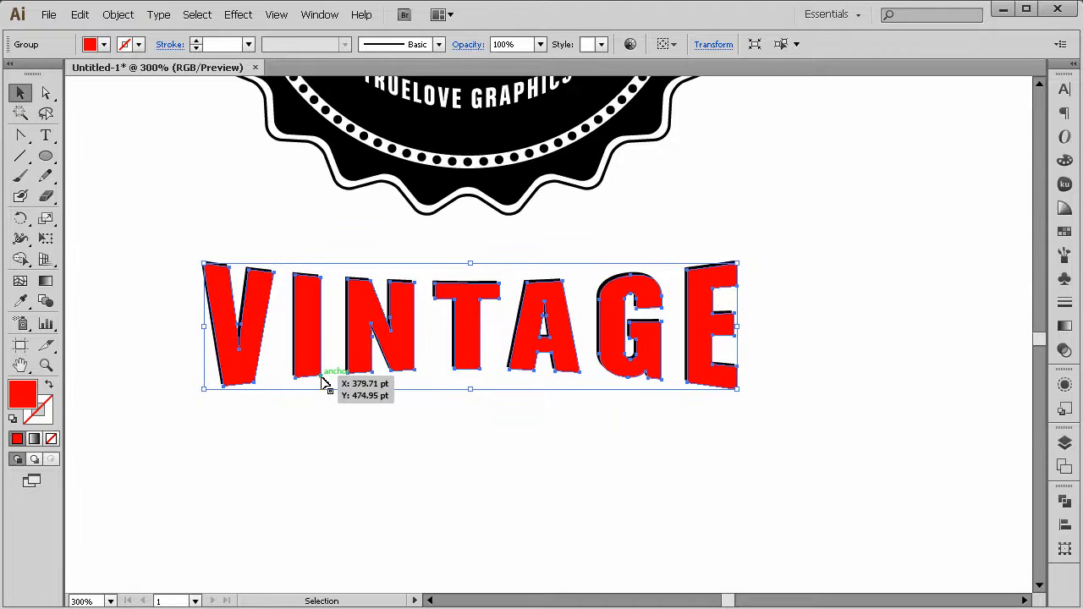
key("Down")
key("Right")
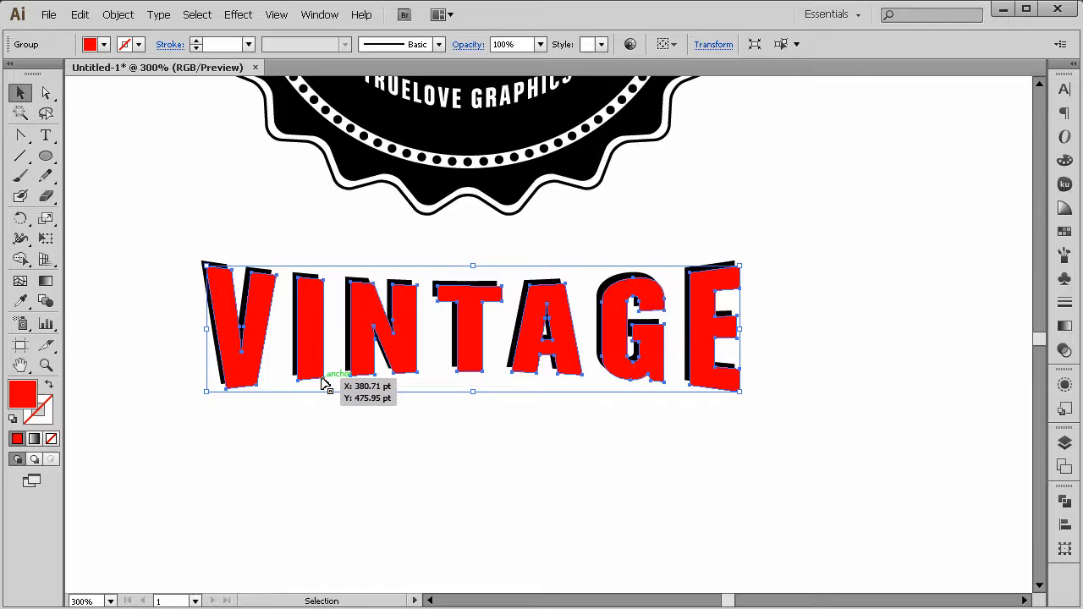
key("Up")
key("Left")
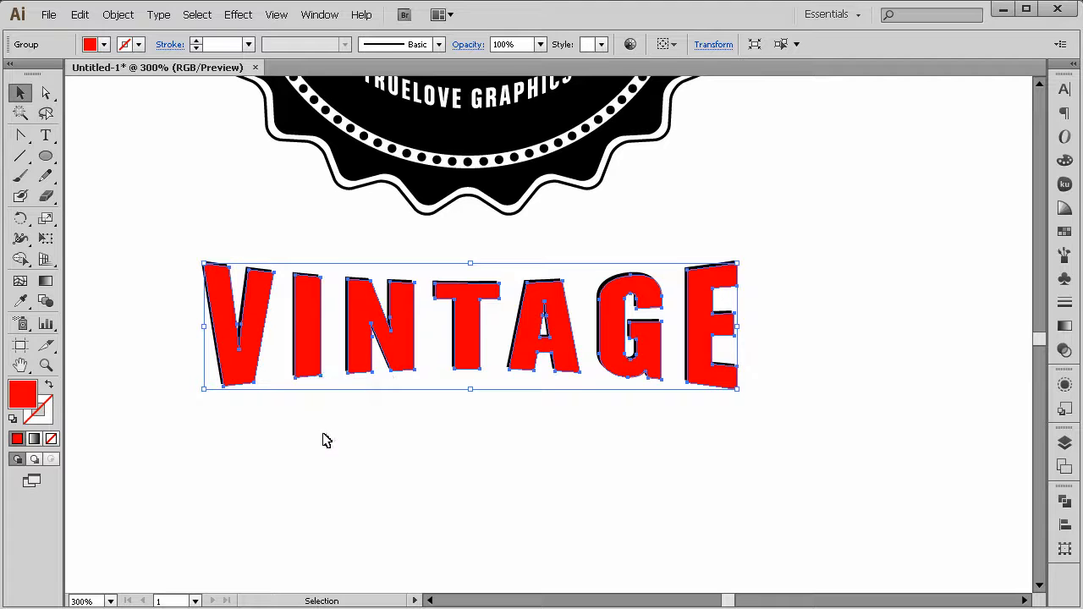
left_click_drag(324, 437, 141, 344)
left_click(296, 427)
left_click_drag(300, 428, 230, 359)
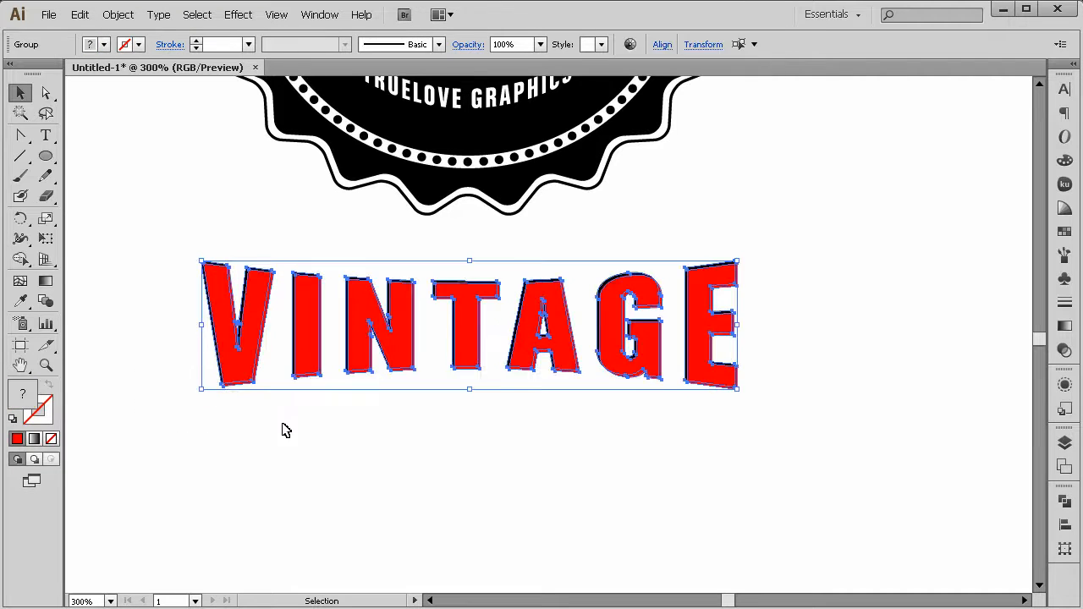
left_click(355, 446)
left_click_drag(355, 446, 233, 358)
left_click(563, 475)
left_click_drag(724, 500, 205, 306)
left_click(899, 414)
Nudge the red VINTAGE copy slightly up and left of the black lettering, and select both layers together
left_click(708, 337)
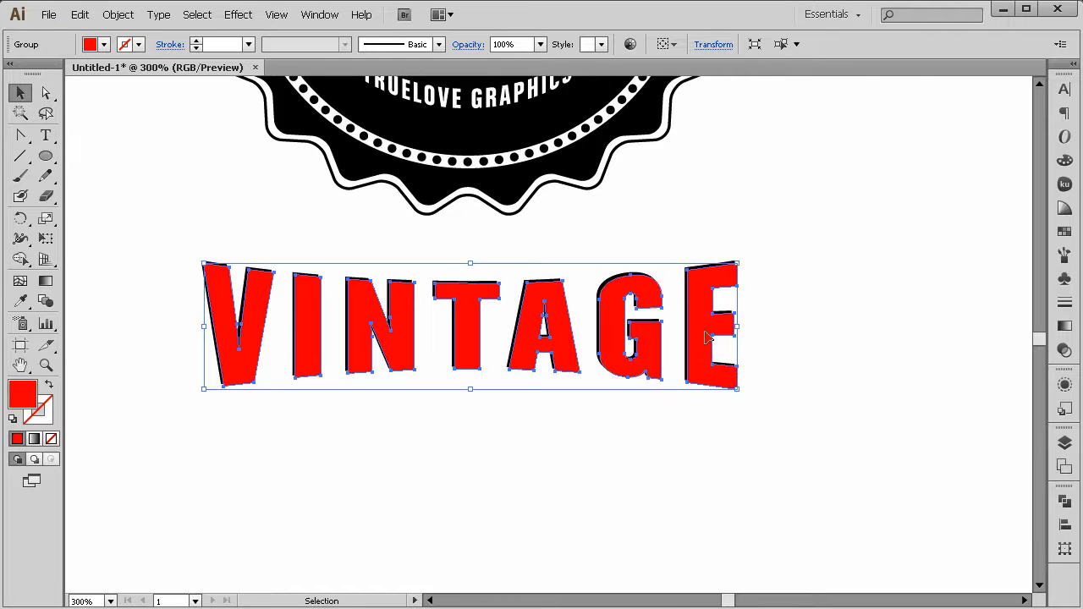
key("Up")
key("Left")
key("Up")
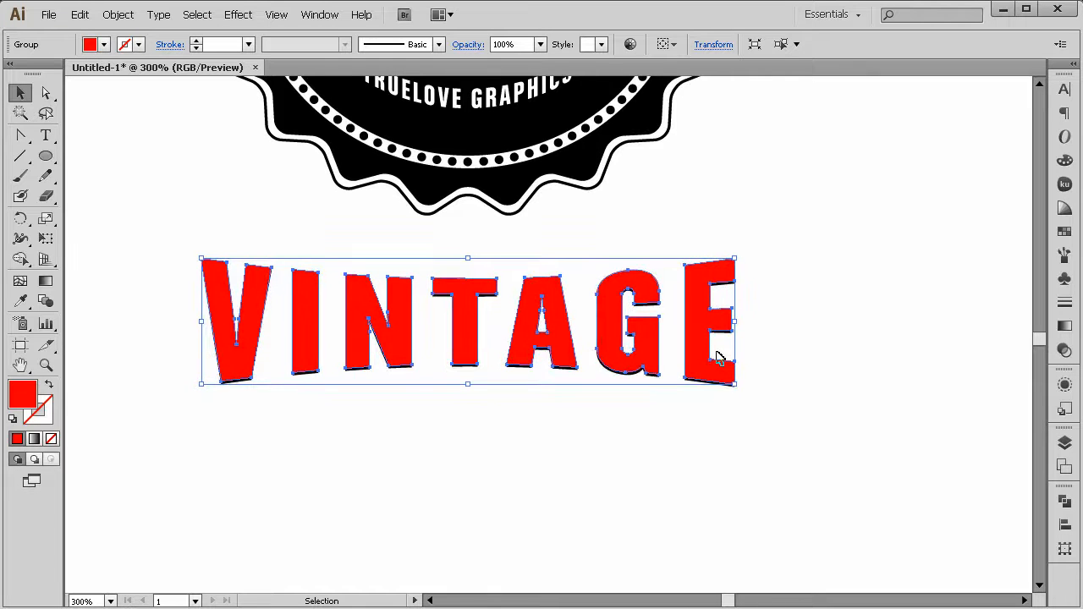
key("Left")
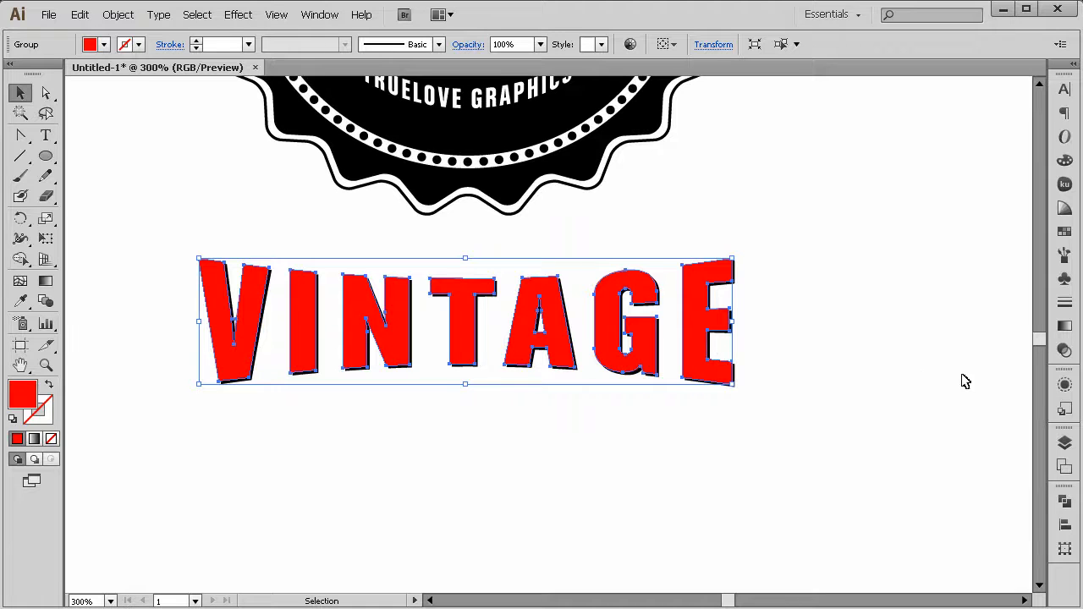
left_click(798, 470)
left_click_drag(798, 468, 375, 265)
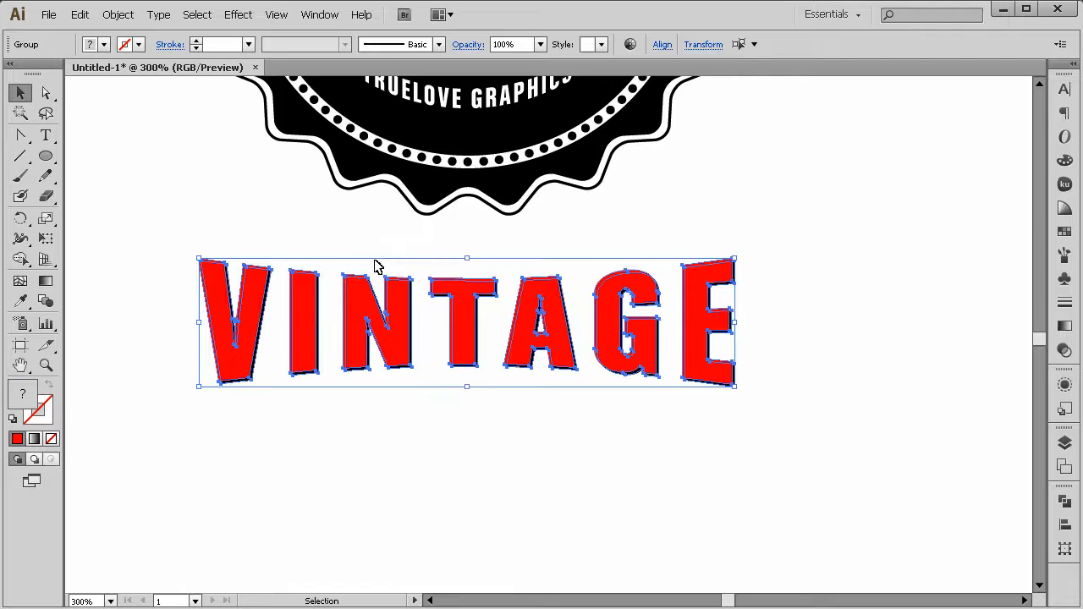
left_click(1064, 505)
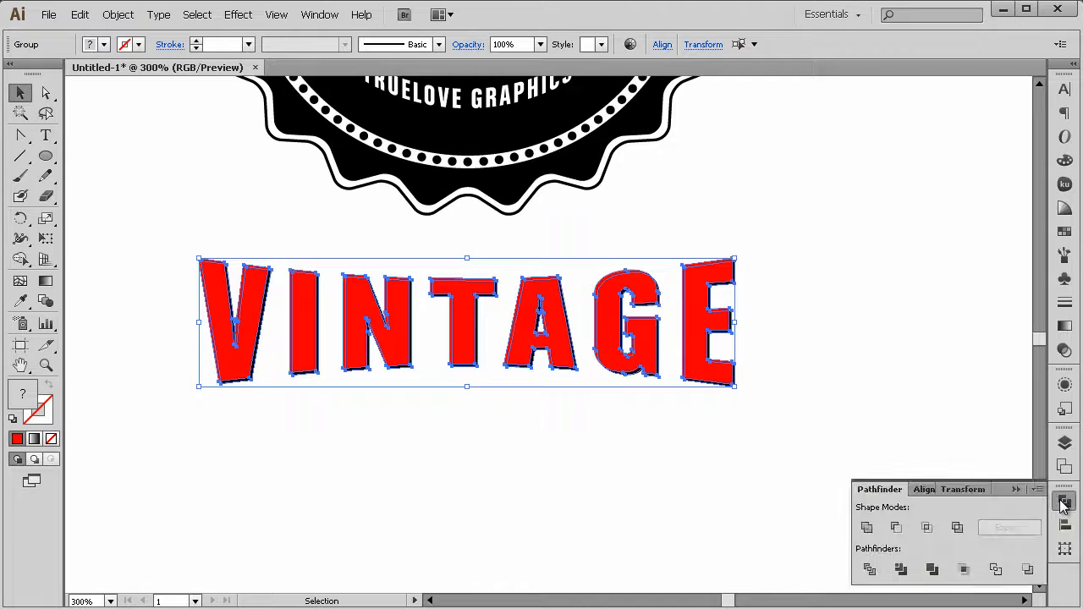
Try the Minus Front and Trim pathfinder operations on the overlapping VINTAGE layers, undoing each one
left_click(896, 528)
key("ctrl+z")
left_click(900, 569)
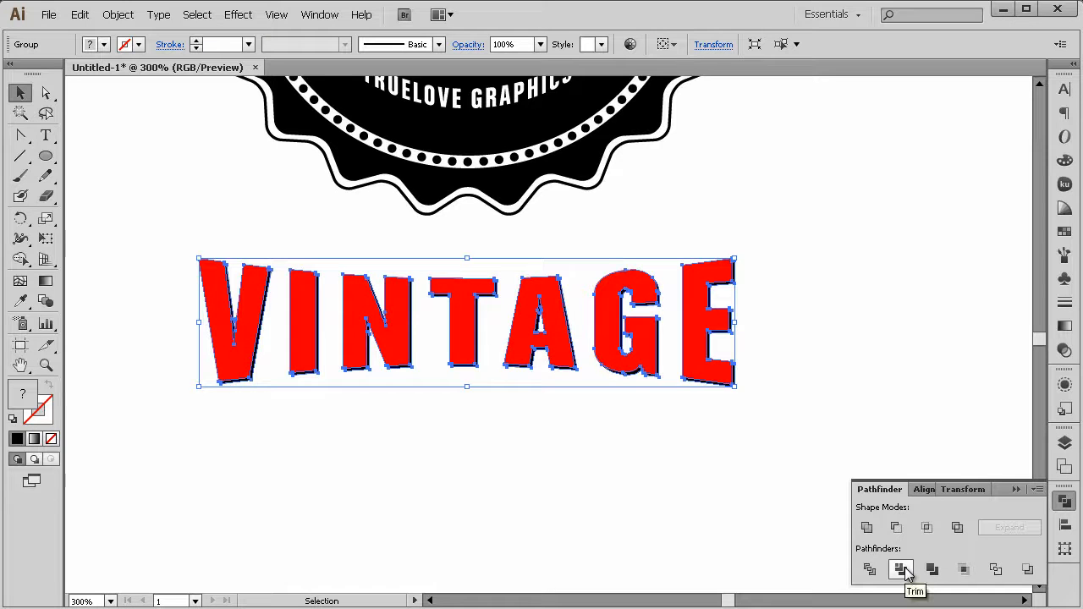
key("ctrl+z")
Divide the overlapping red and black VINTAGE lettering, ungroup the pieces and clear the selection
left_click(870, 569)
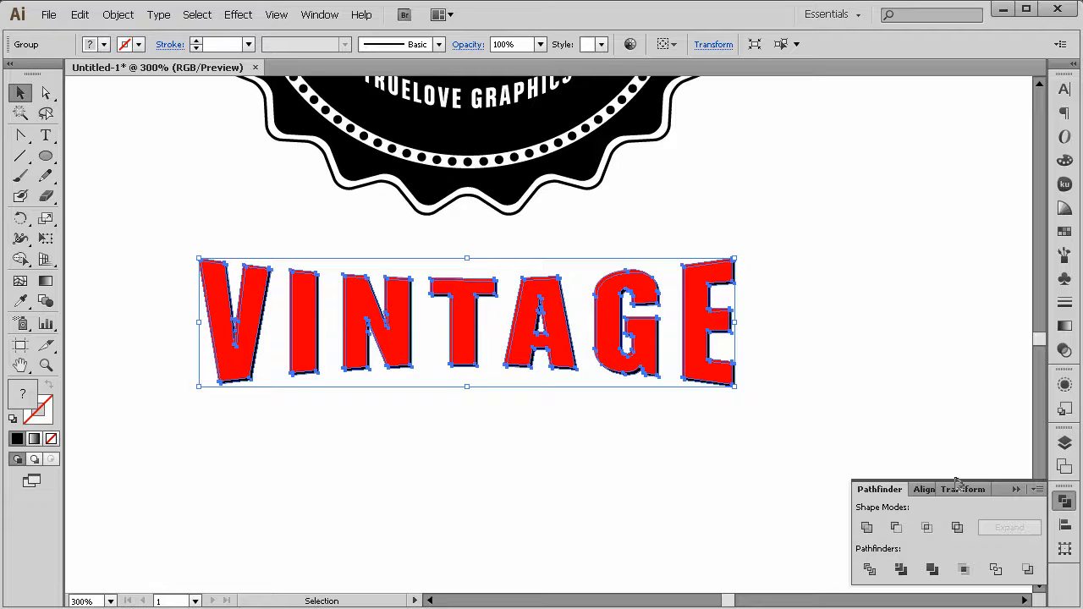
left_click(1016, 490)
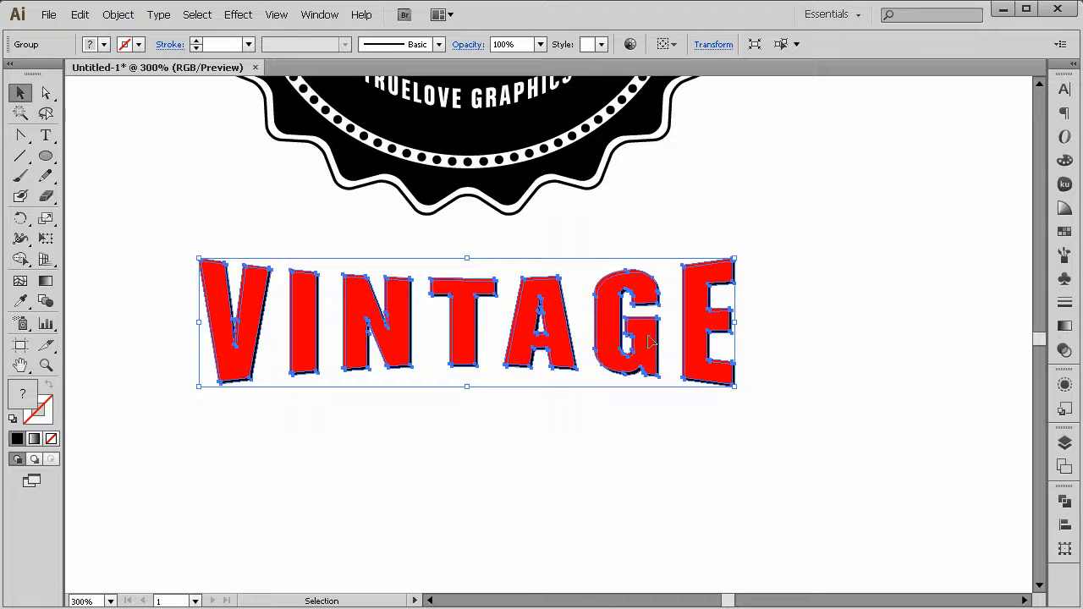
right_click(649, 338)
left_click(672, 416)
right_click(630, 338)
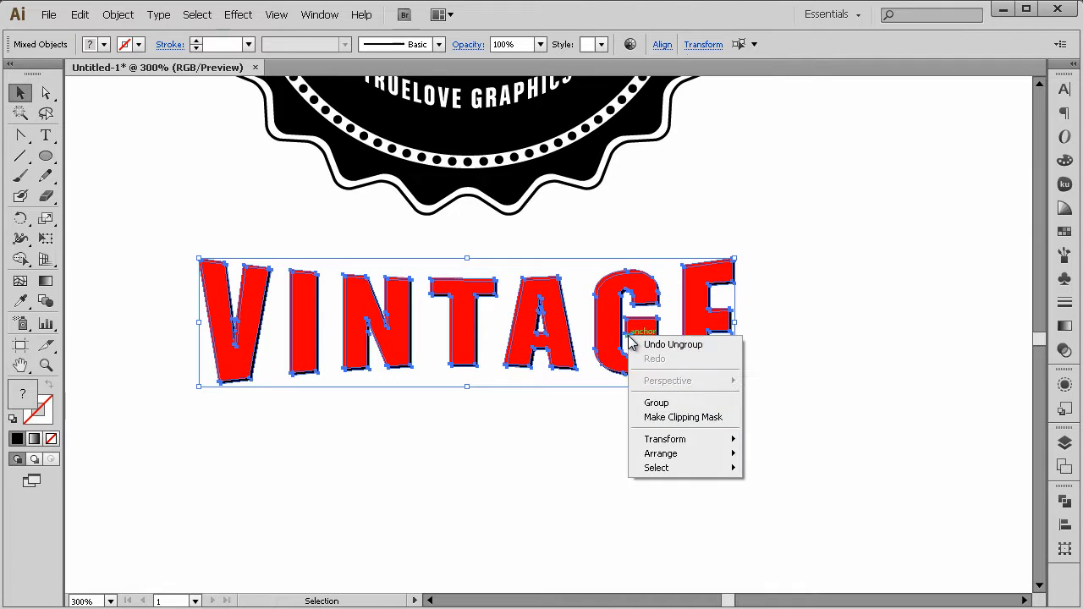
left_click(775, 442)
left_click(838, 408)
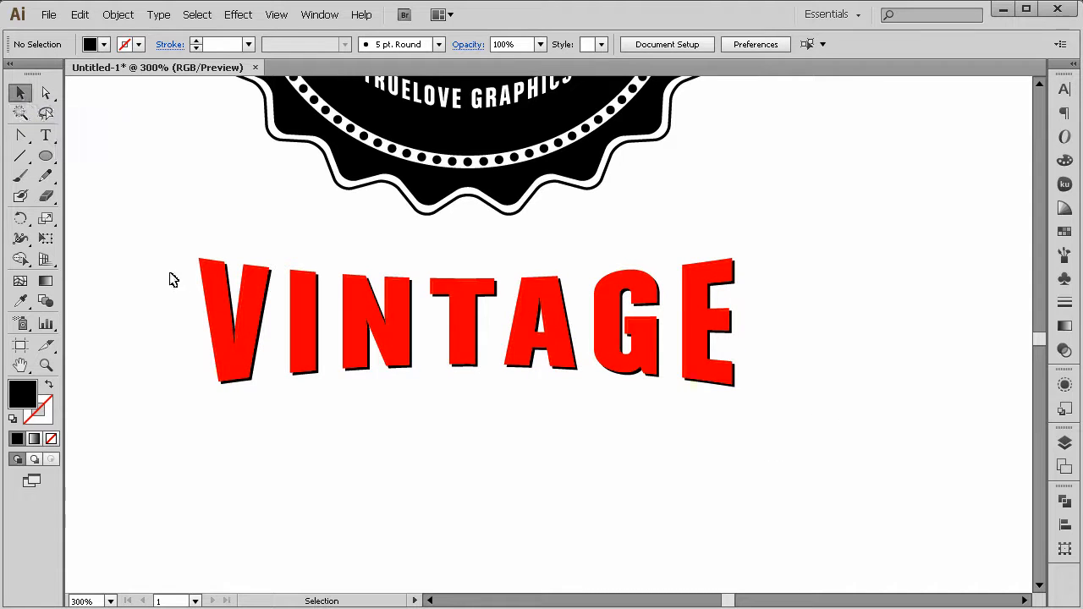
Delete the red pieces of the letters V and I, keeping only their black shadow slivers
left_click(218, 304)
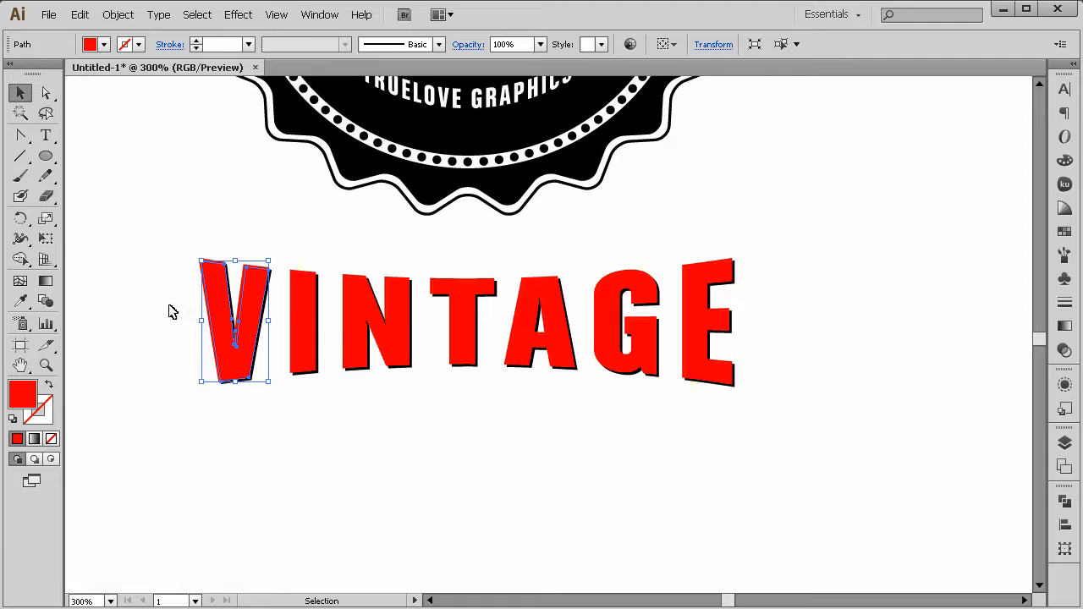
key("Delete")
left_click(212, 332)
key("Delete")
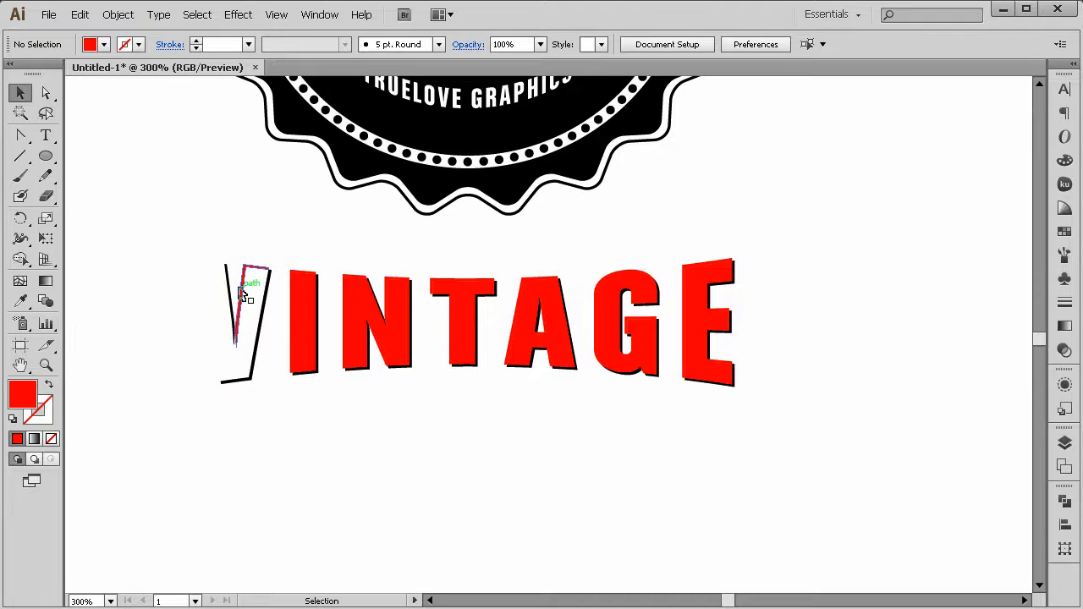
left_click(250, 268)
key("Delete")
left_click(296, 317)
key("Delete")
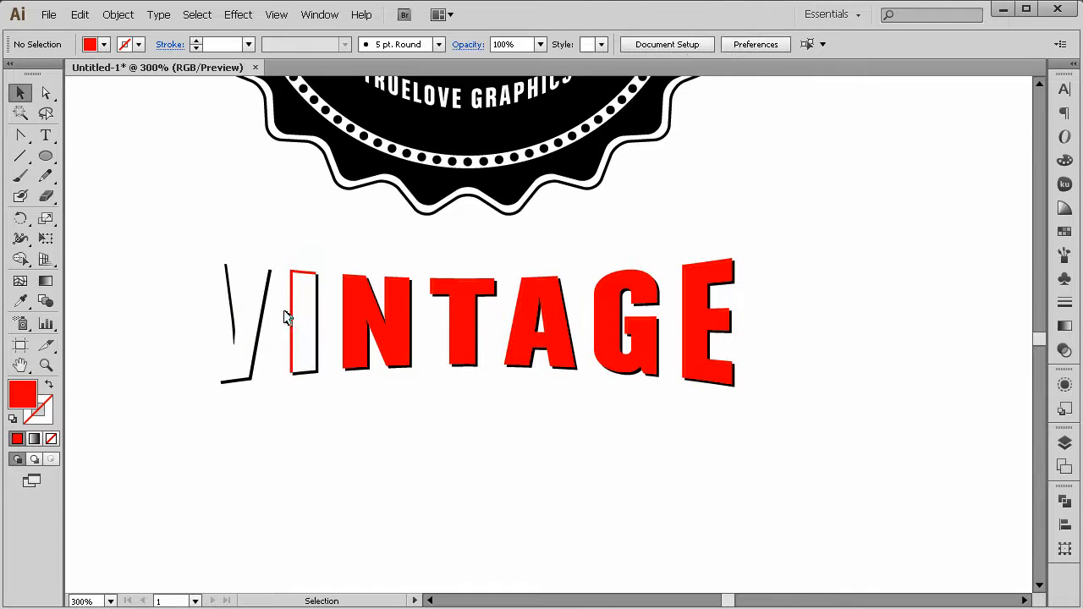
left_click(292, 327)
key("Delete")
Delete all red pieces of the letter N, keeping its black shadow slivers
left_click(365, 326)
key("Delete")
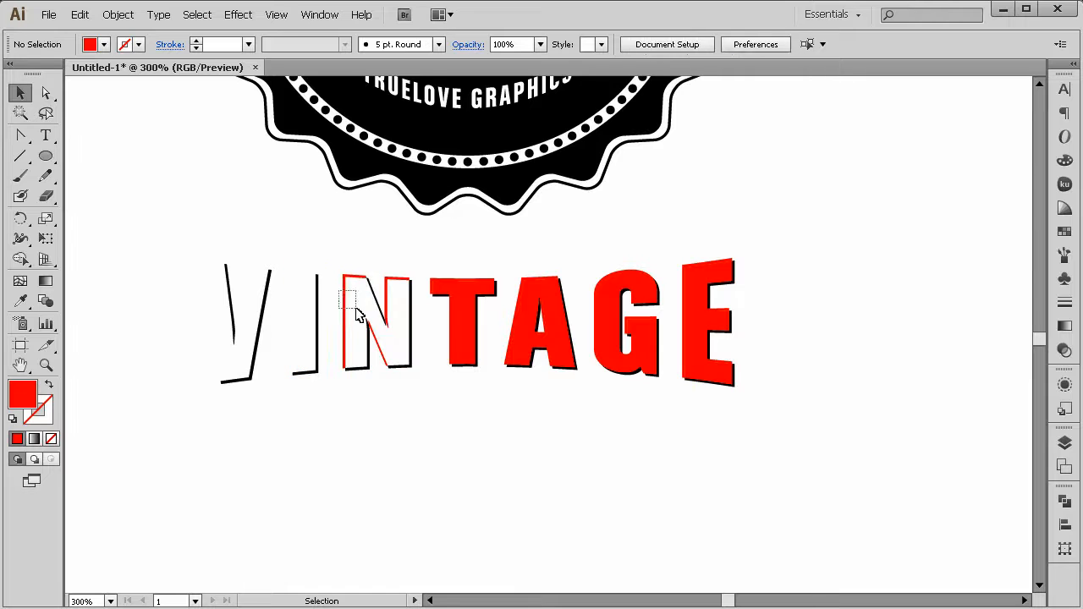
left_click(370, 328)
key("Delete")
left_click(378, 333)
key("Delete")
left_click(389, 292)
key("Delete")
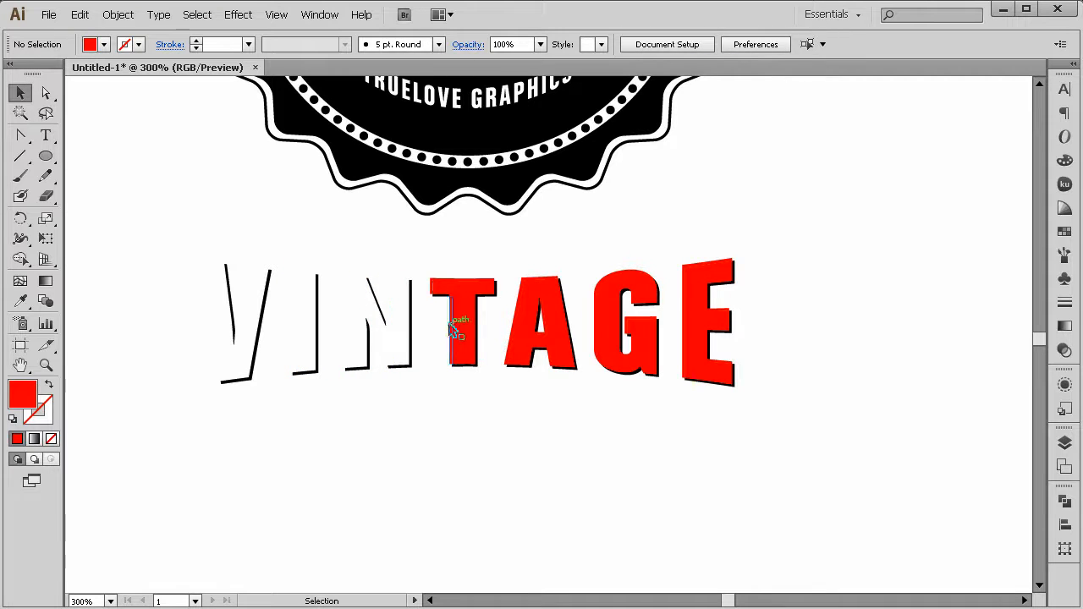
Delete the red pieces of the letter T's stem and crossbar, keeping its black shadow slivers
left_click(457, 330)
key("Delete")
left_click(451, 326)
key("Delete")
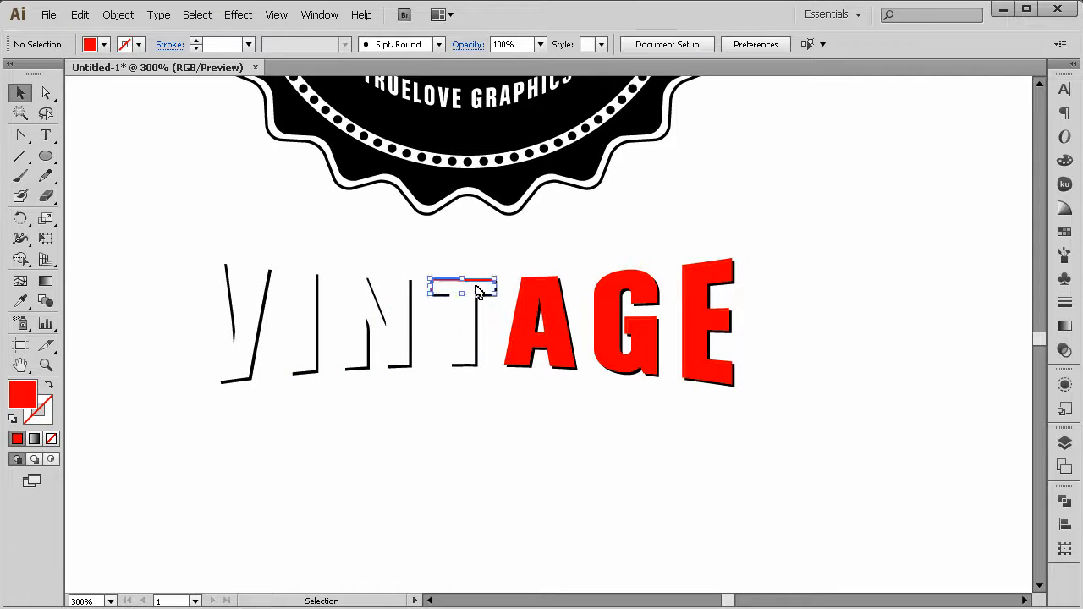
left_click(483, 286)
key("Delete")
Delete the red pieces of the letter A, including those around its counter and inner leg
left_click(525, 310)
key("Delete")
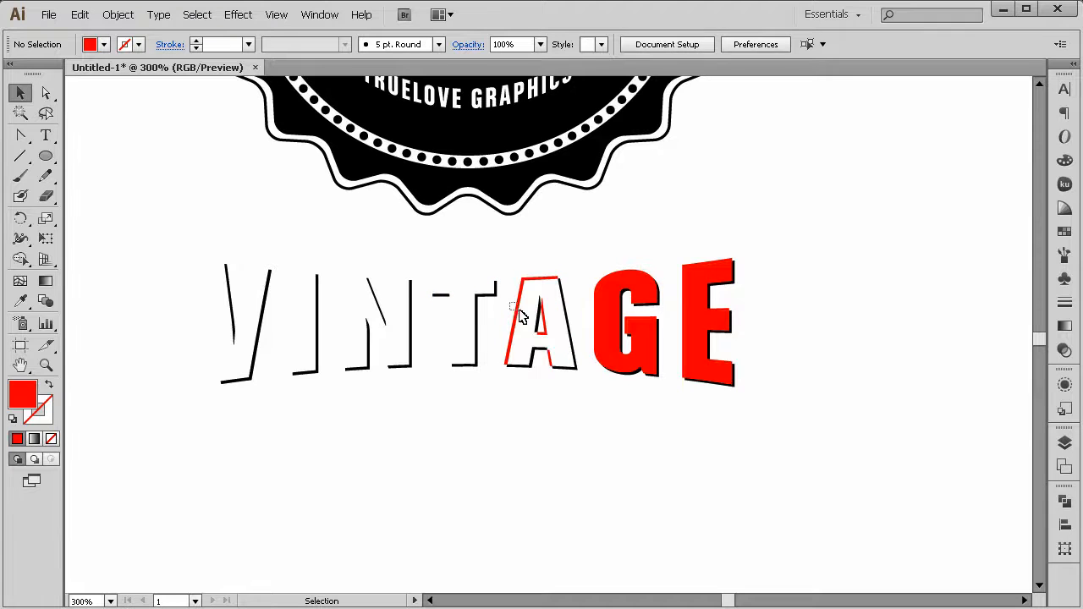
left_click(520, 320)
key("Delete")
left_click(547, 331)
key("Delete")
left_click(551, 359)
key("Delete")
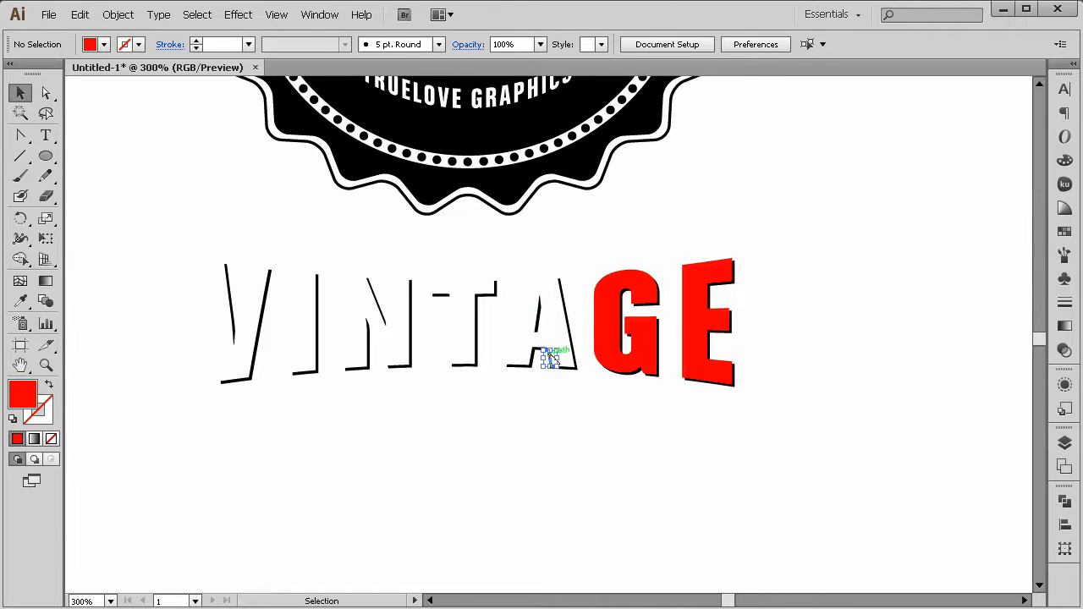
Delete the red pieces of the letter G, including the small fragments along its inner curve and spur
left_click(614, 333)
key("Delete")
left_click(603, 320)
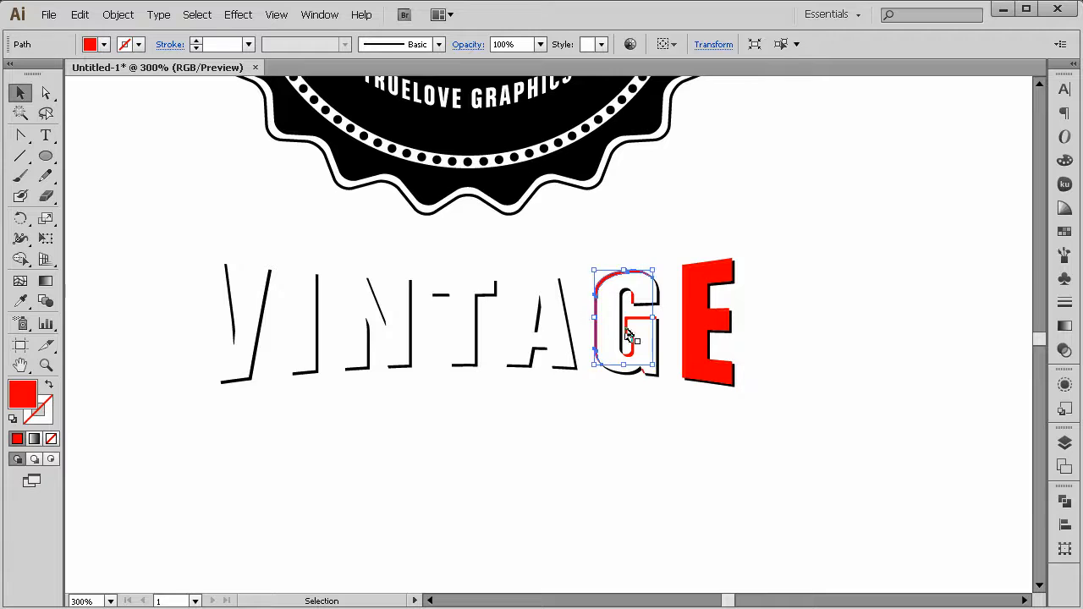
key("Delete")
left_click(633, 298)
key("Delete")
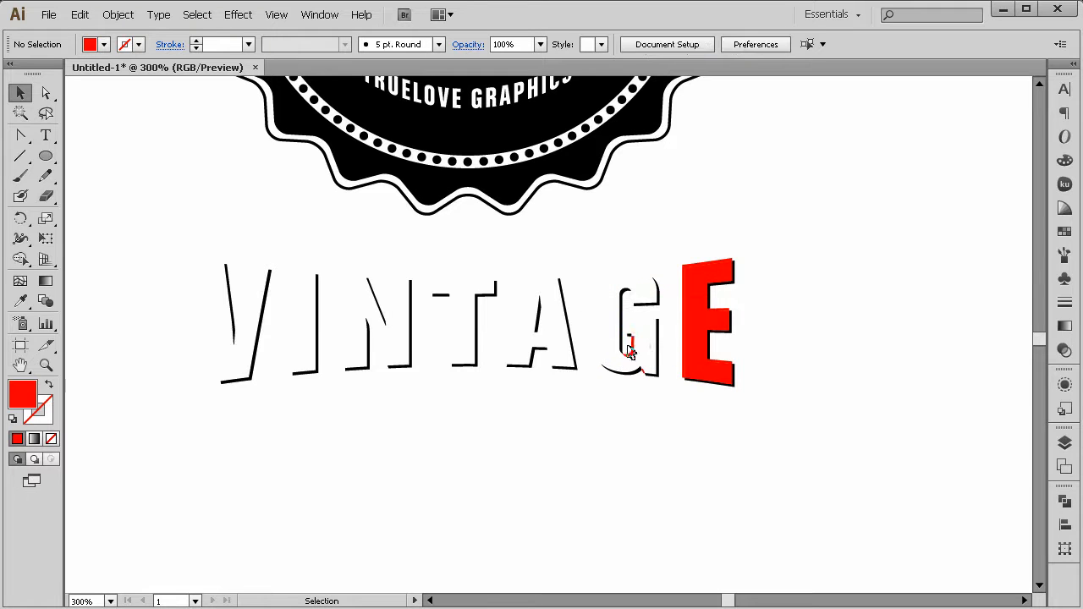
left_click(629, 347)
key("Delete")
left_click(642, 371)
key("Delete")
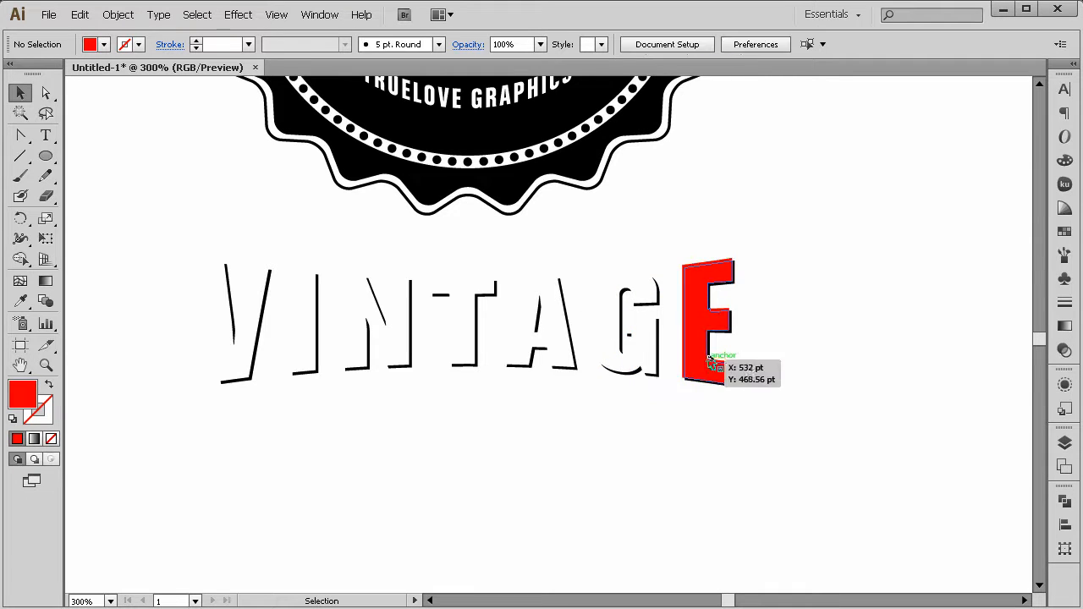
Delete the red pieces of the letter E, including the thin strips on its arms, keeping the black shadow slivers
left_click(698, 369)
key("Delete")
left_click(685, 320)
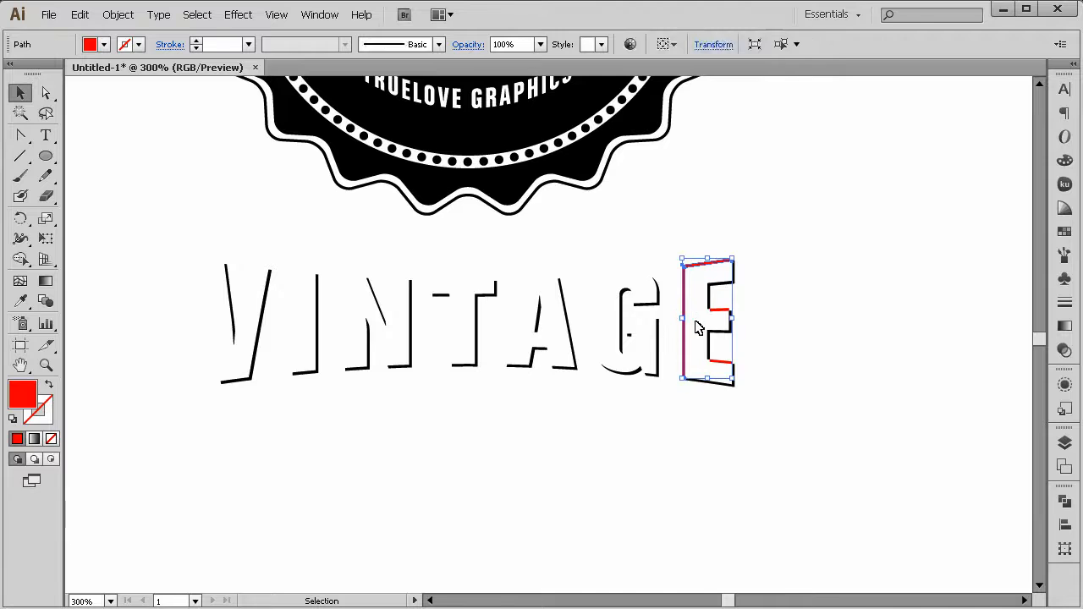
key("Delete")
left_click(718, 362)
key("Delete")
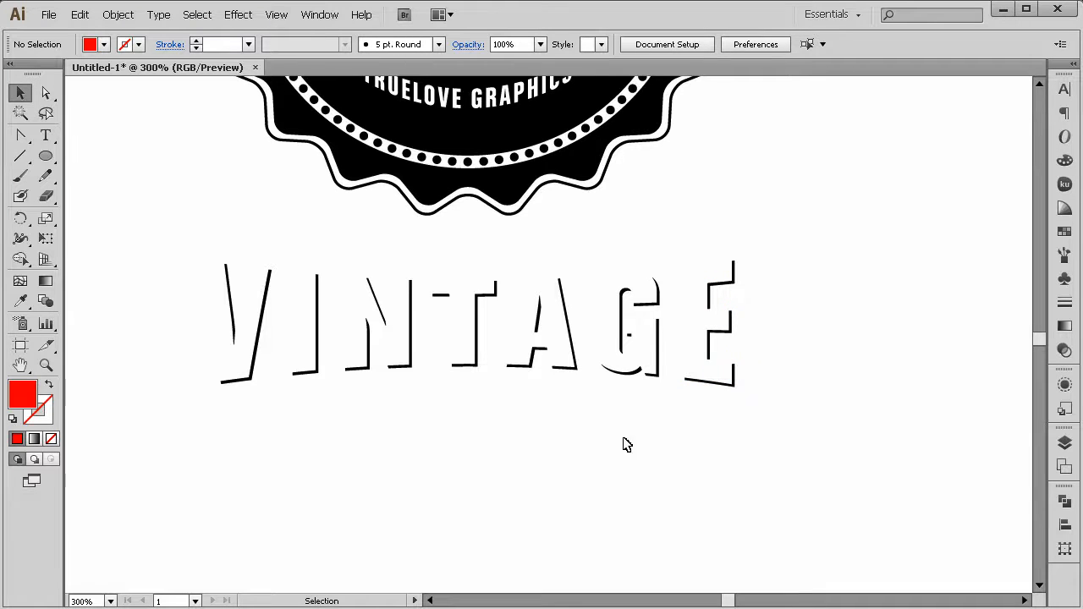
left_click(46, 364)
left_click(499, 380, "alt")
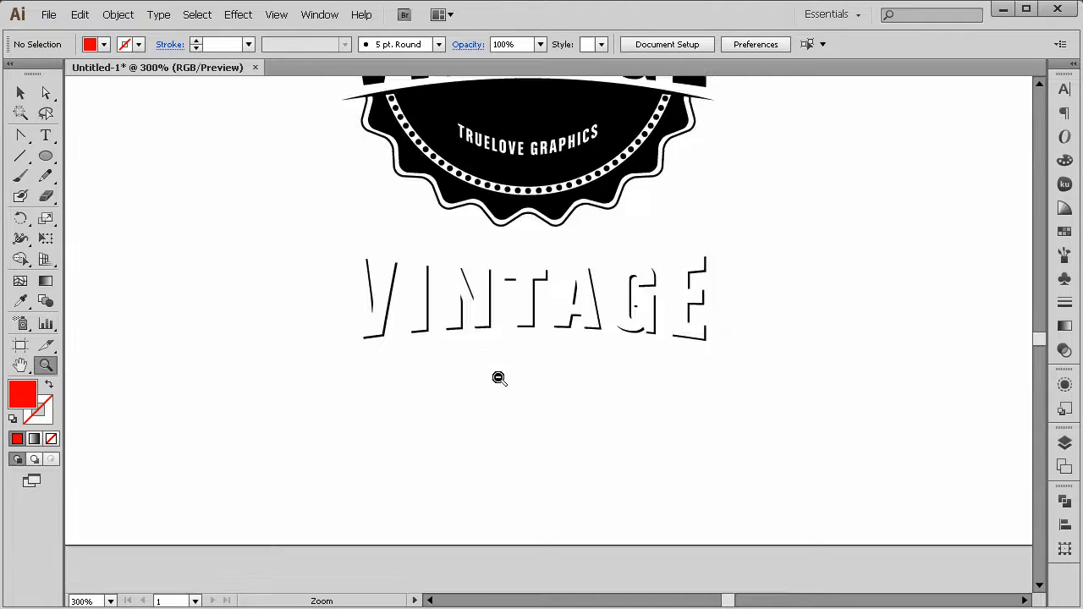
left_click(512, 373, "alt")
left_click(597, 296)
left_click(17, 94)
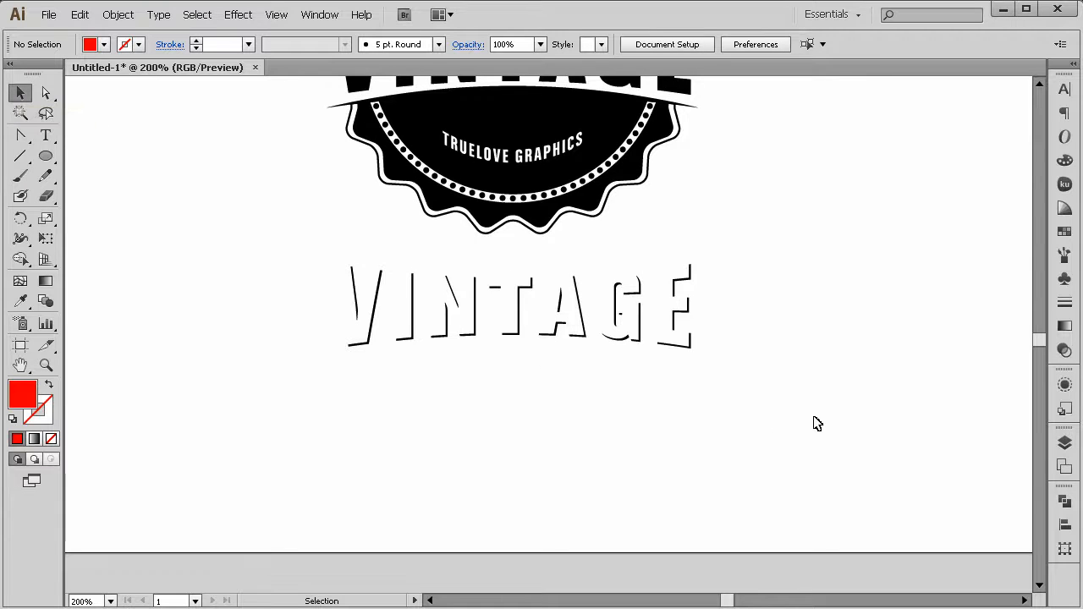
Fill all the remaining VINTAGE shadow slivers below the badge with solid black, 000000
left_click_drag(815, 418, 294, 326)
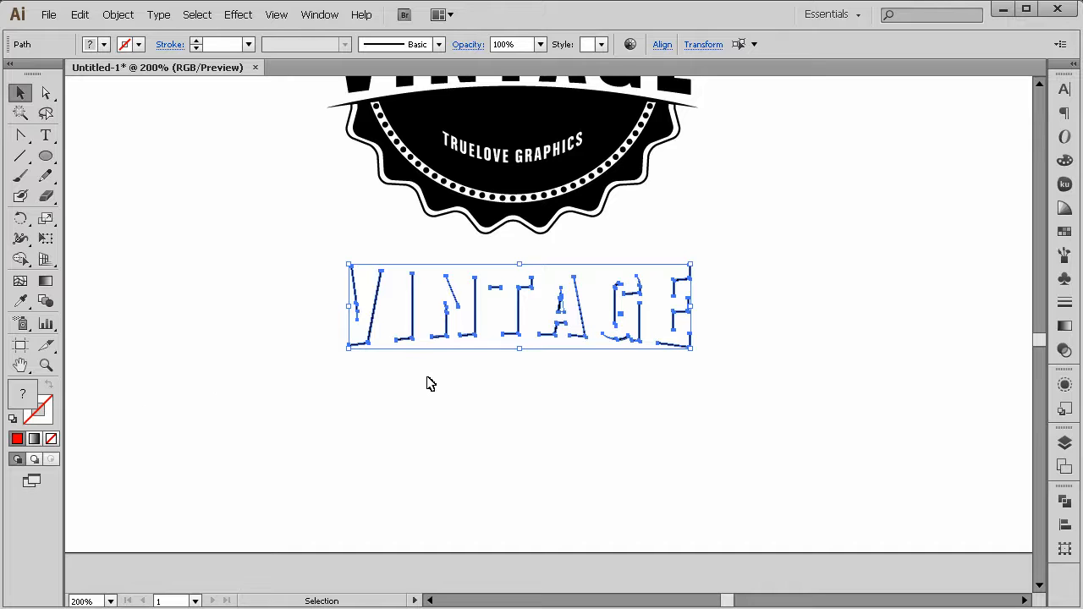
left_click(50, 438)
double_click(19, 404)
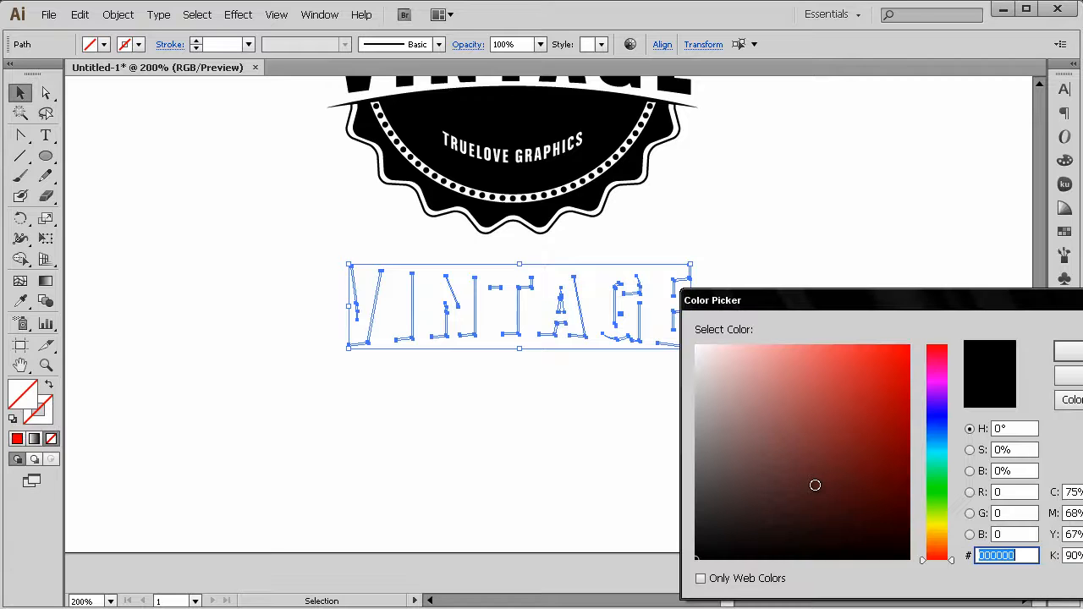
key("Return")
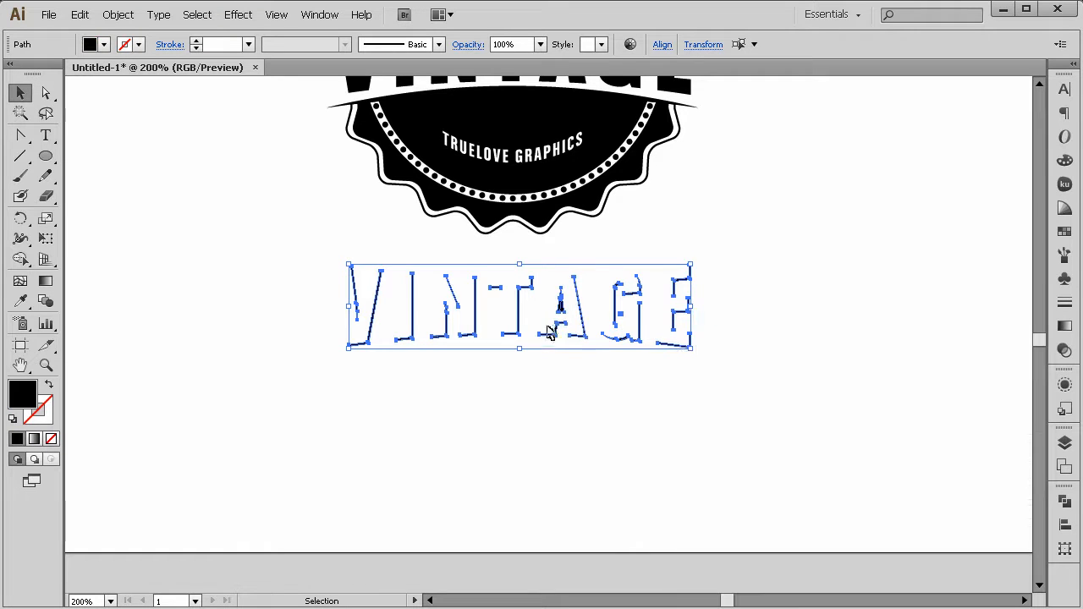
left_click(566, 369)
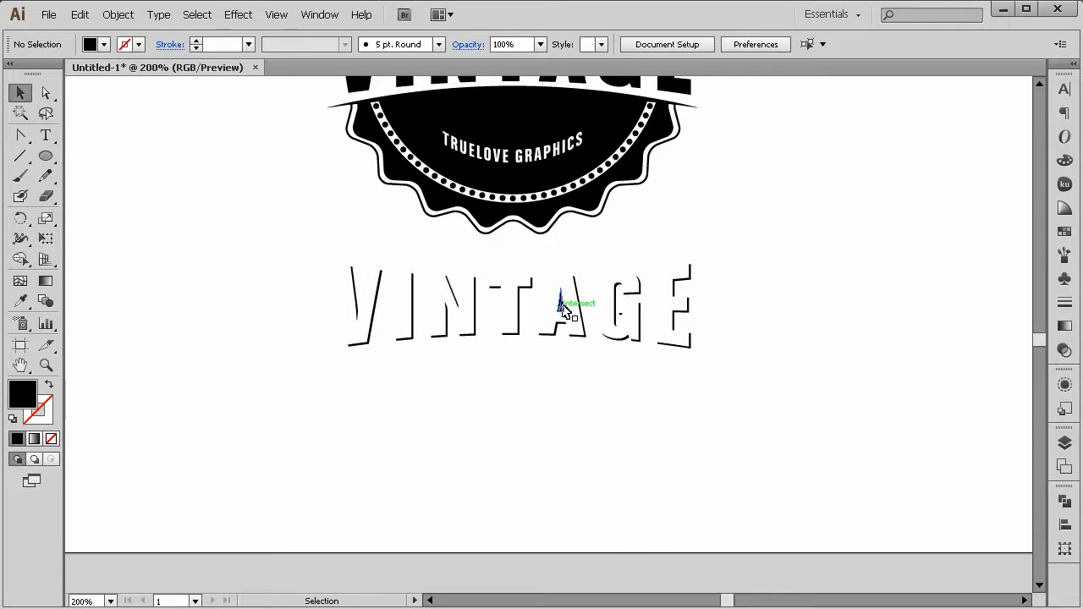
Delete the leftover triangular piece inside the counter of the shadow letter A, keeping the narrow sliver beside it
left_click(563, 308)
left_click(46, 367)
left_click(686, 317)
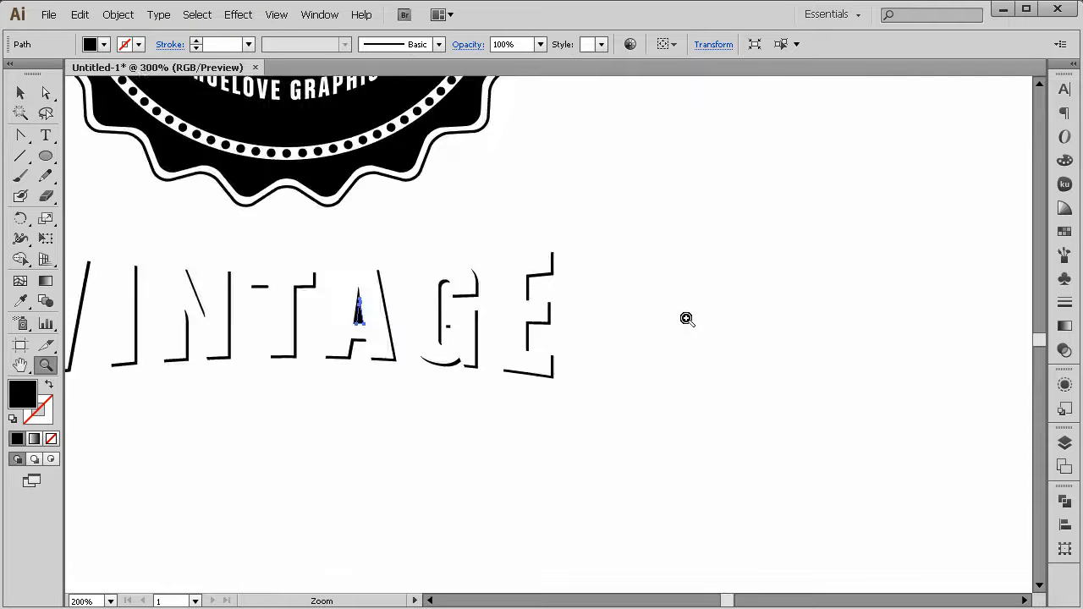
left_click(686, 318)
left_click(244, 367)
left_click(244, 367)
left_click(686, 248)
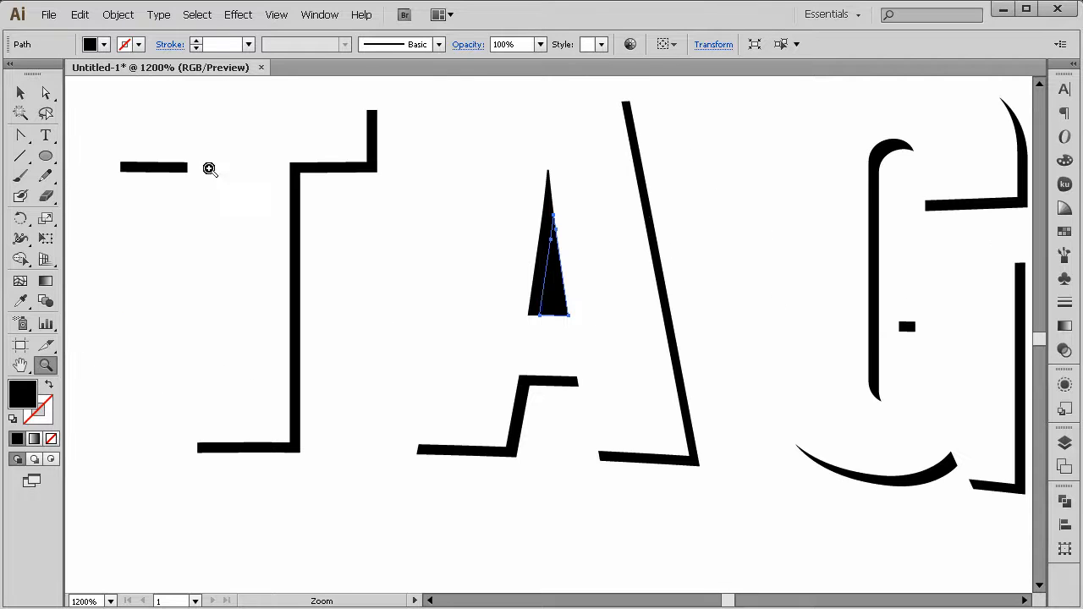
left_click(45, 92)
left_click_drag(463, 298, 600, 320)
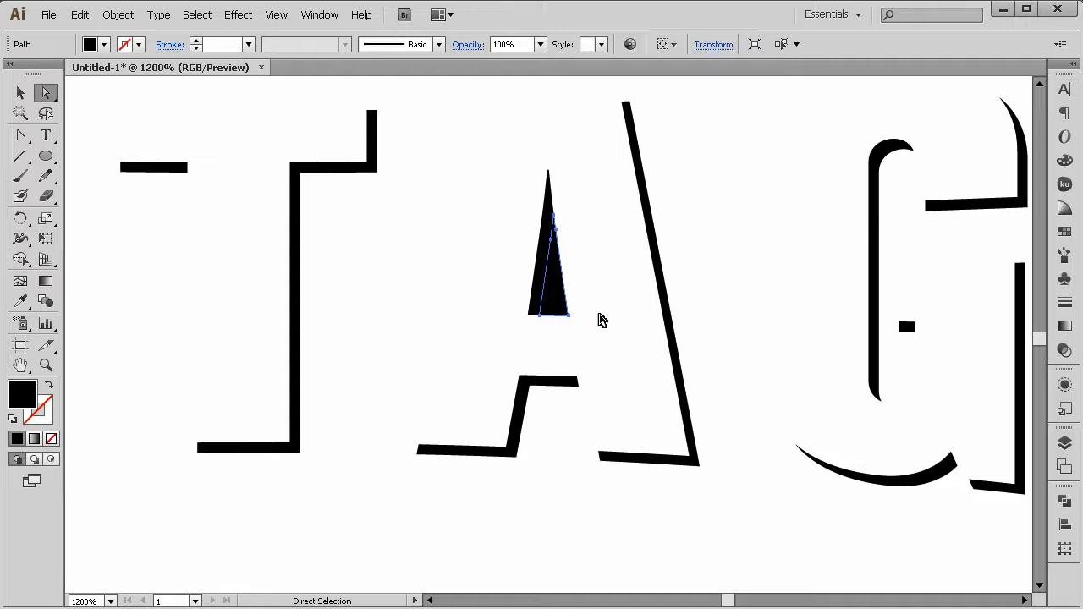
key("Delete")
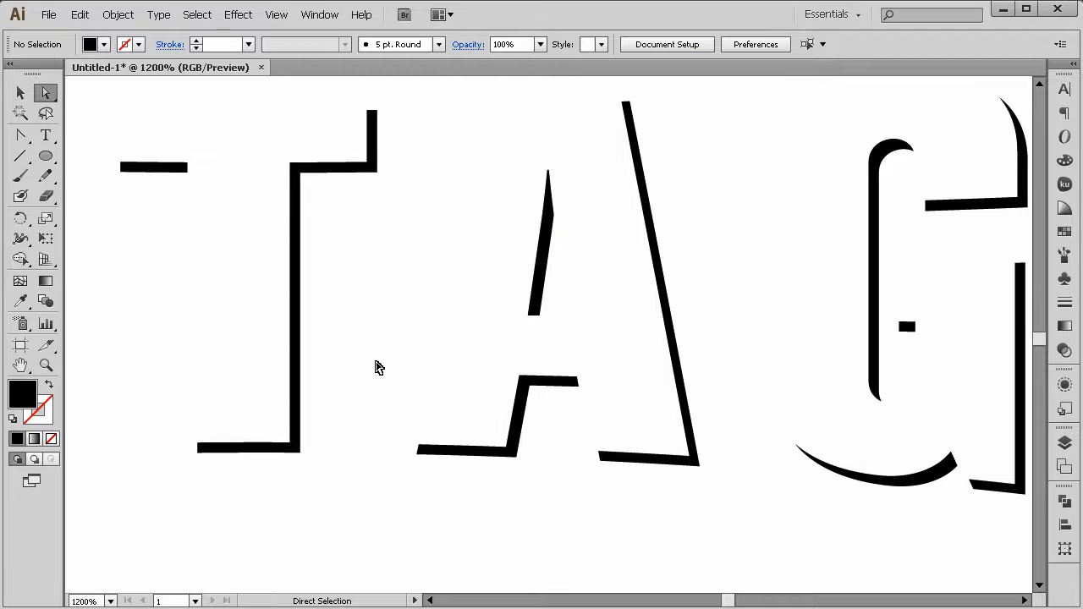
Group all the black shadow slivers of the VINTAGE word into one object
left_click(46, 364)
left_click(543, 363, "alt")
left_click(517, 359, "alt")
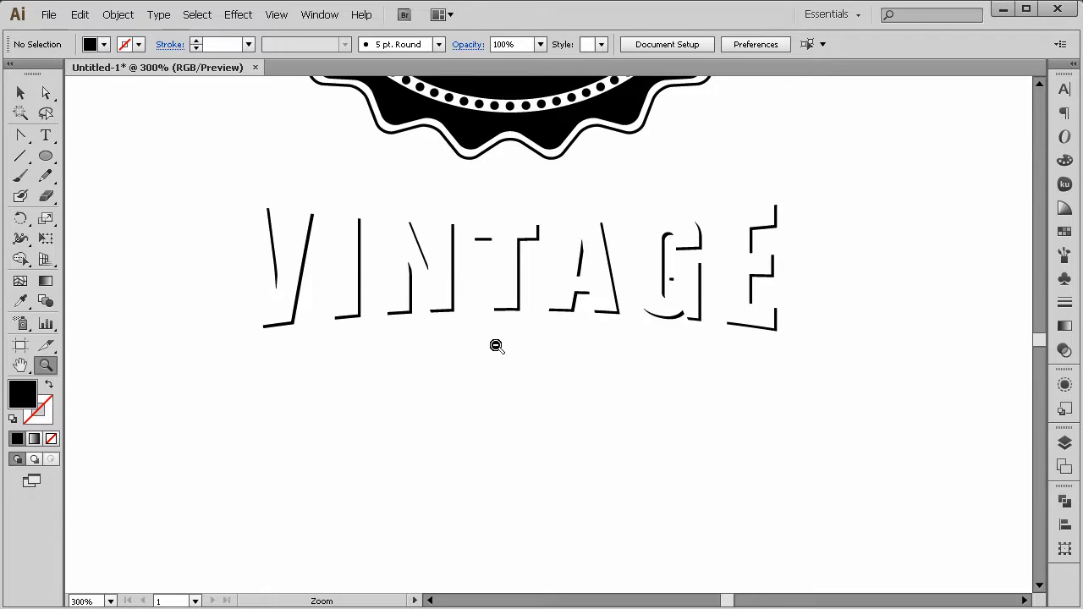
left_click(20, 92)
left_click_drag(833, 427, 138, 195)
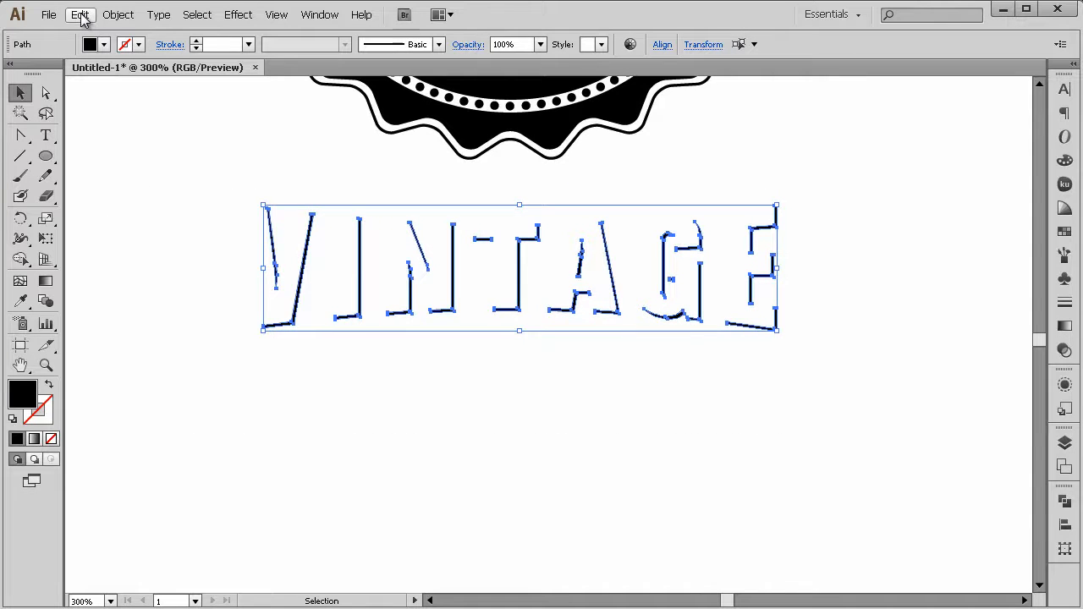
left_click(118, 14)
left_click(119, 67)
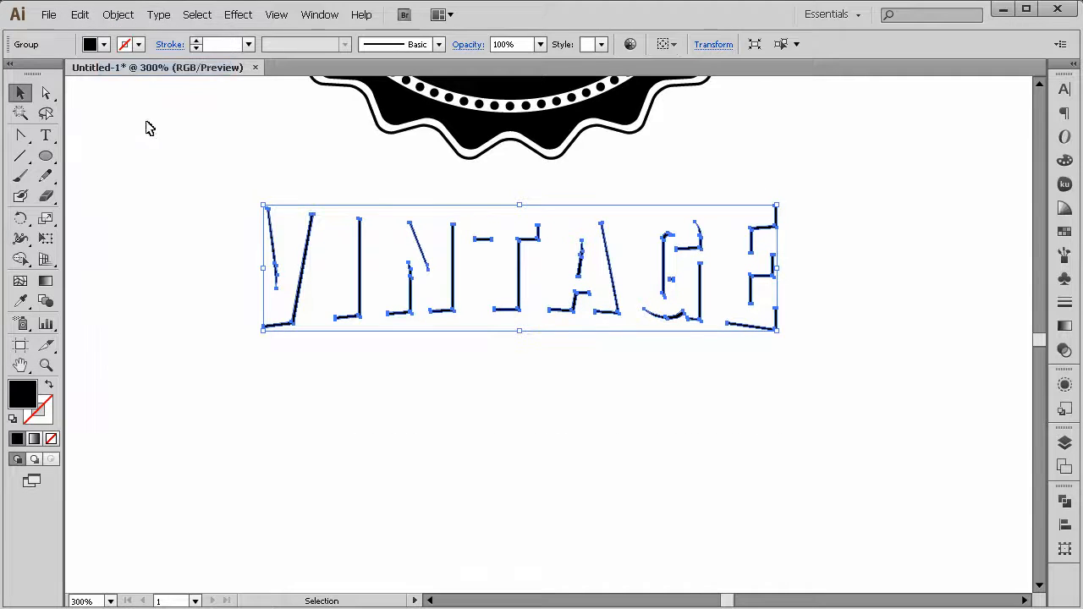
left_click(86, 325)
Move the grouped shadow straight up from below the badge onto the VINTAGE wordmark
left_click(45, 366)
left_click(445, 213, "alt")
left_click(537, 215, "alt")
left_click(595, 385)
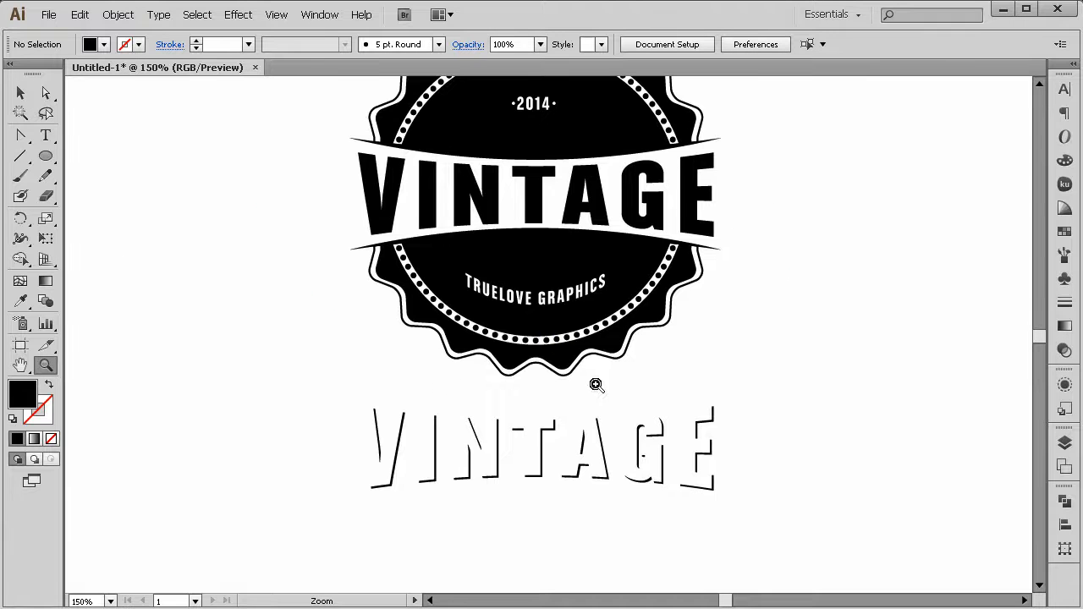
left_click(20, 92)
left_click(529, 453)
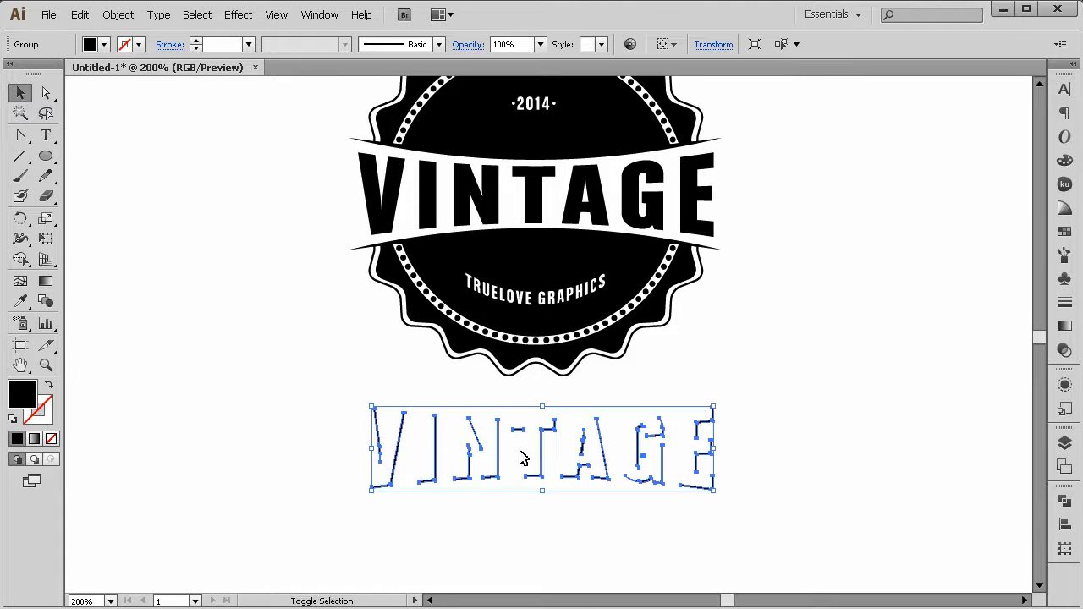
key("shift+Up")
key("shift+Up")
key("shift+Up")
key("shift+Up")
key("shift+Up")
key("shift+Up")
key("shift+Up")
key("shift+Up")
key("shift+Up")
key("shift+Up")
key("shift+Up")
key("shift+Up")
key("shift+Up")
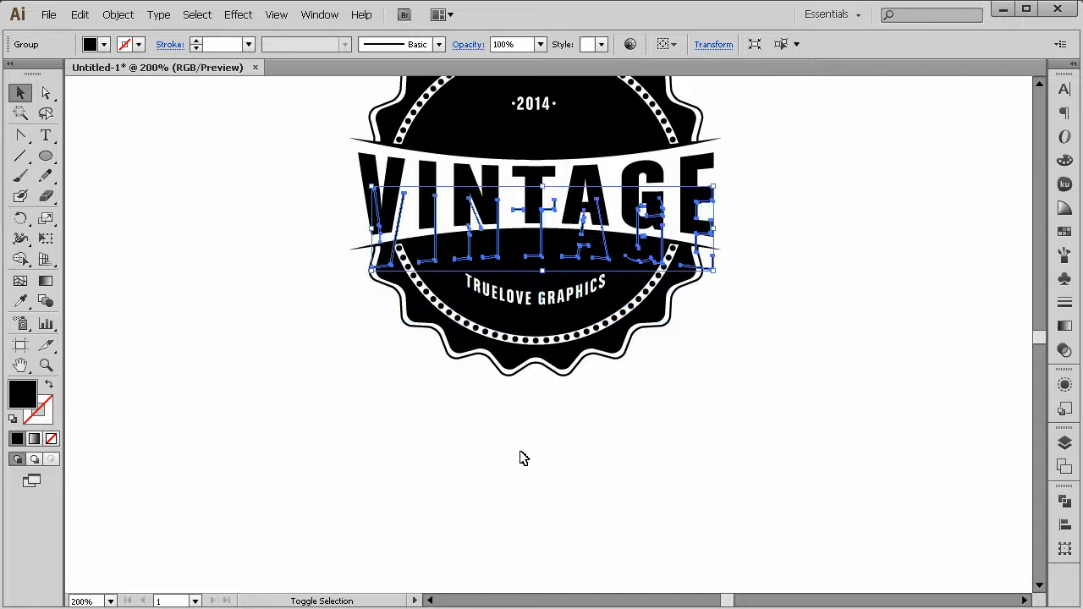
key("shift+Up")
key("shift+Up")
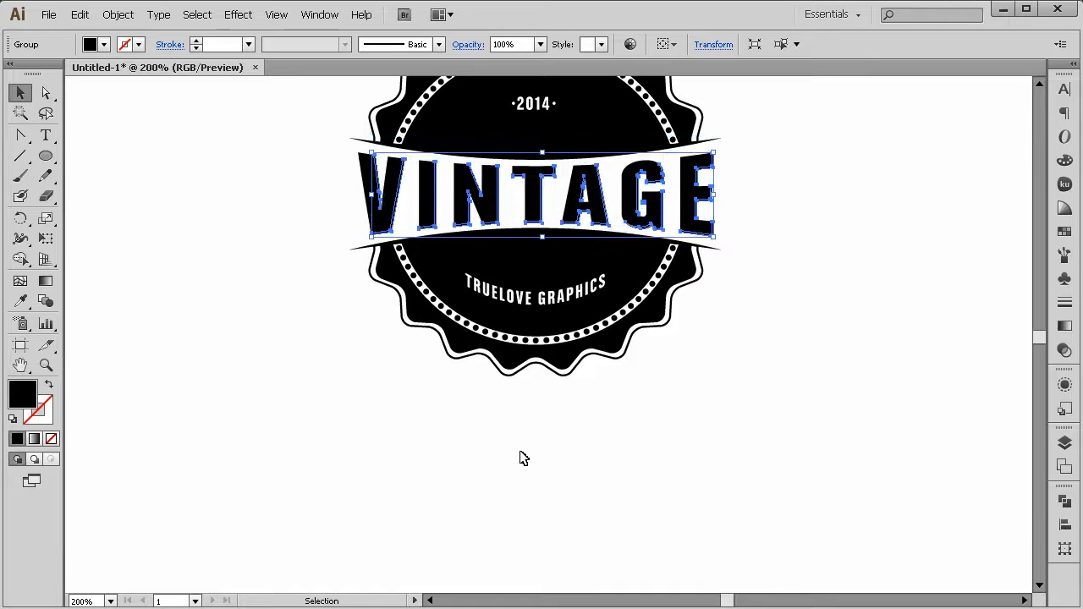
Nudge the shadow group slightly right and down so a thin white gap separates it from the VINTAGE letters
key("Right")
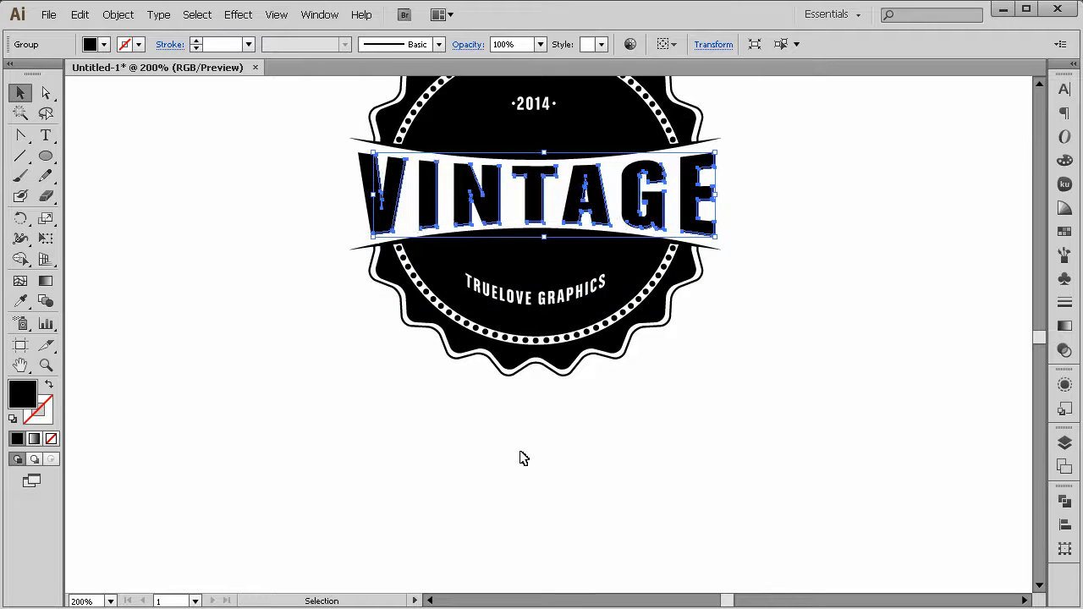
key("Right")
key("Down")
key("Down")
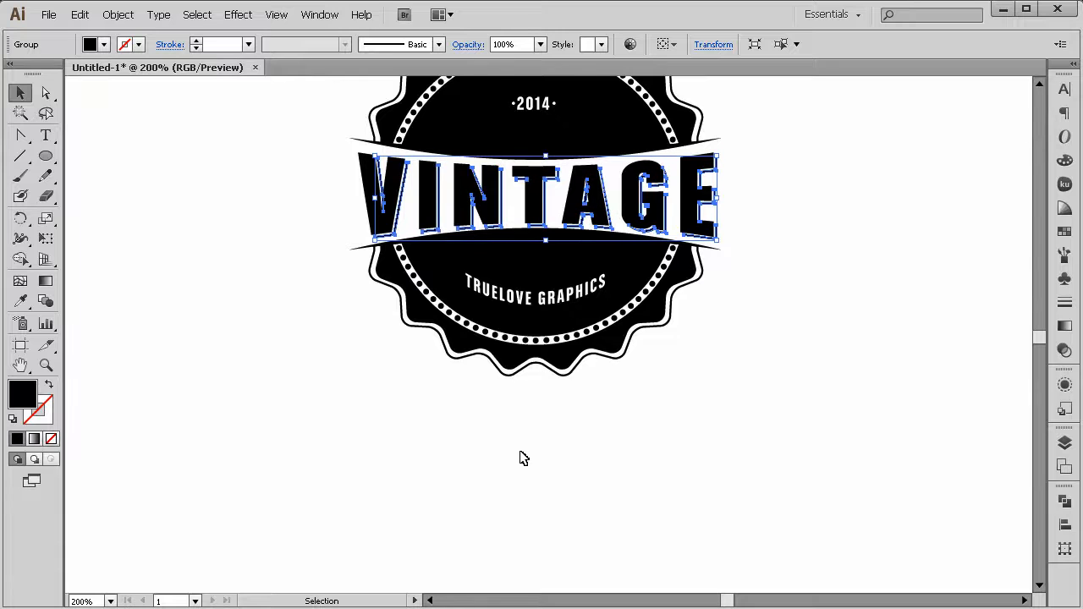
left_click(758, 401)
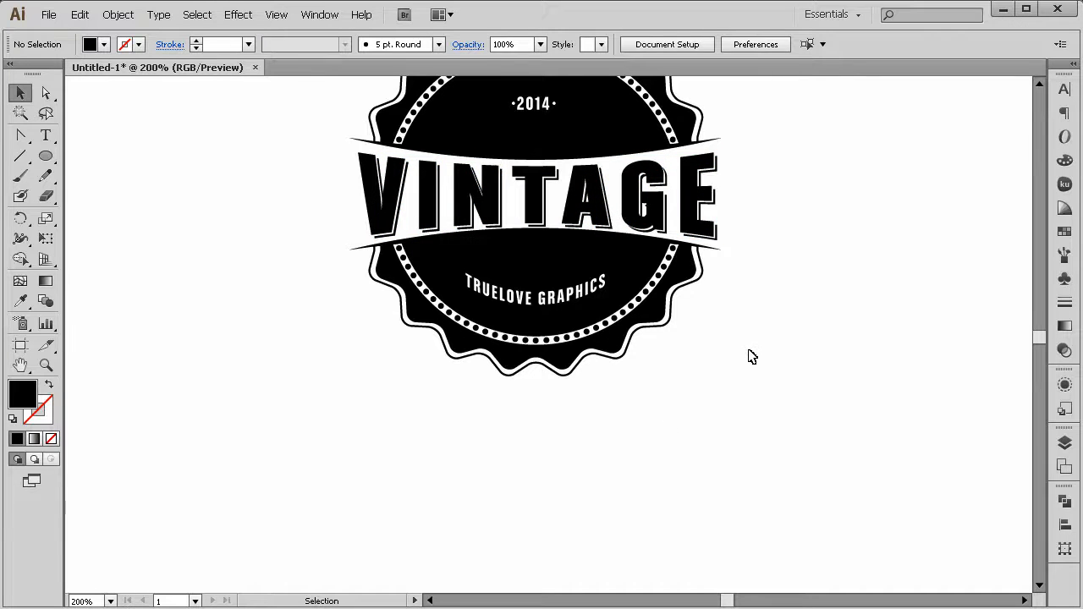
Examine the whole badge and the shadow's fit around the VINTAGE letters up close
scroll(748, 356, "up", 2)
left_click_drag(771, 227, 316, 273)
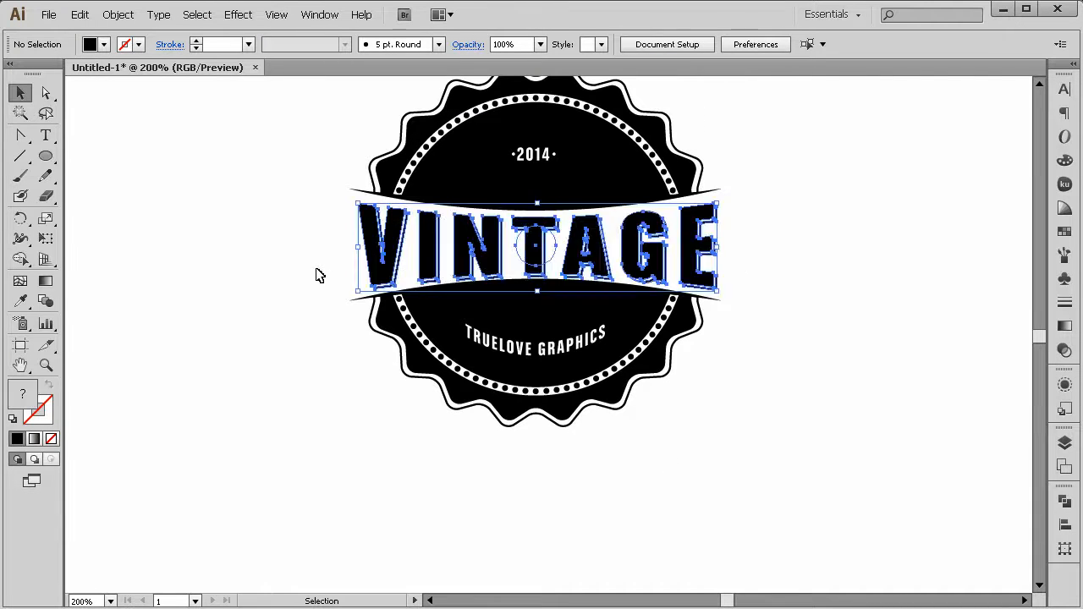
left_click(342, 277)
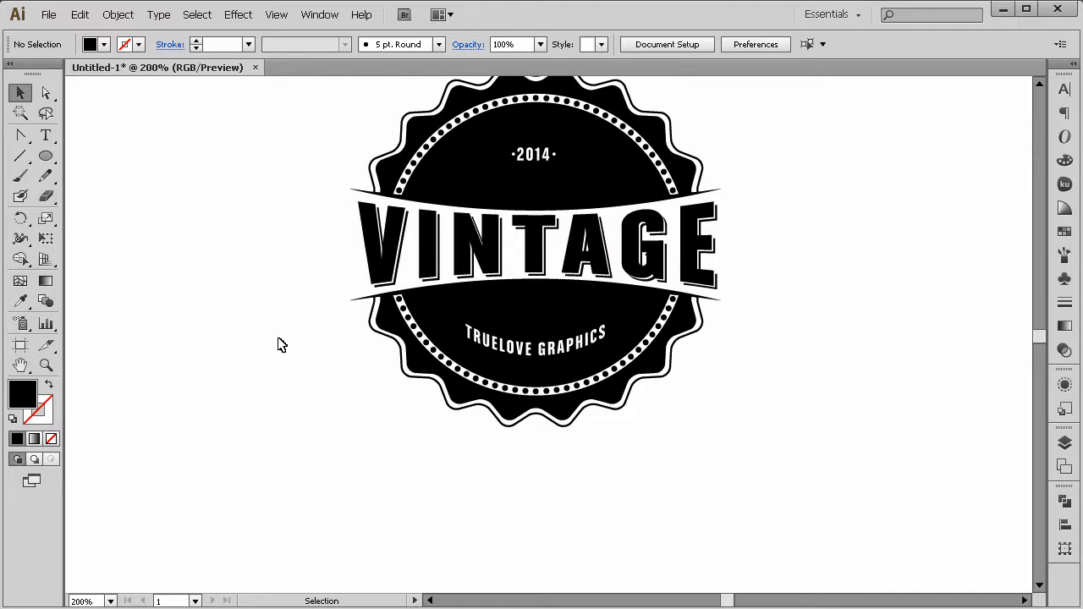
left_click(55, 363)
left_click(724, 357, "alt")
left_click(724, 357, "alt")
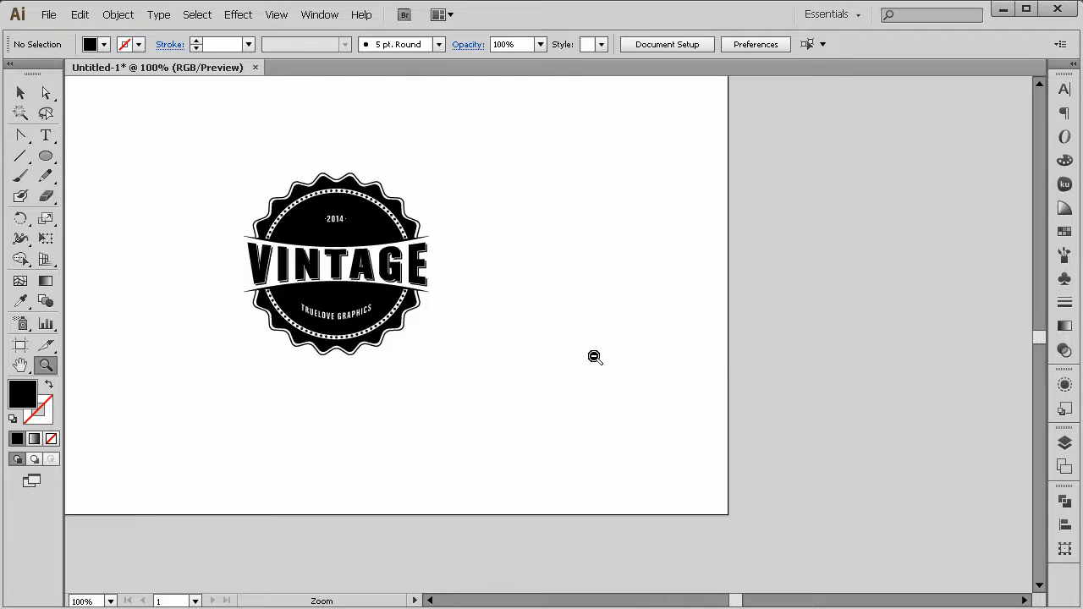
left_click(421, 297)
left_click(421, 297)
left_click(467, 294)
left_click(552, 370)
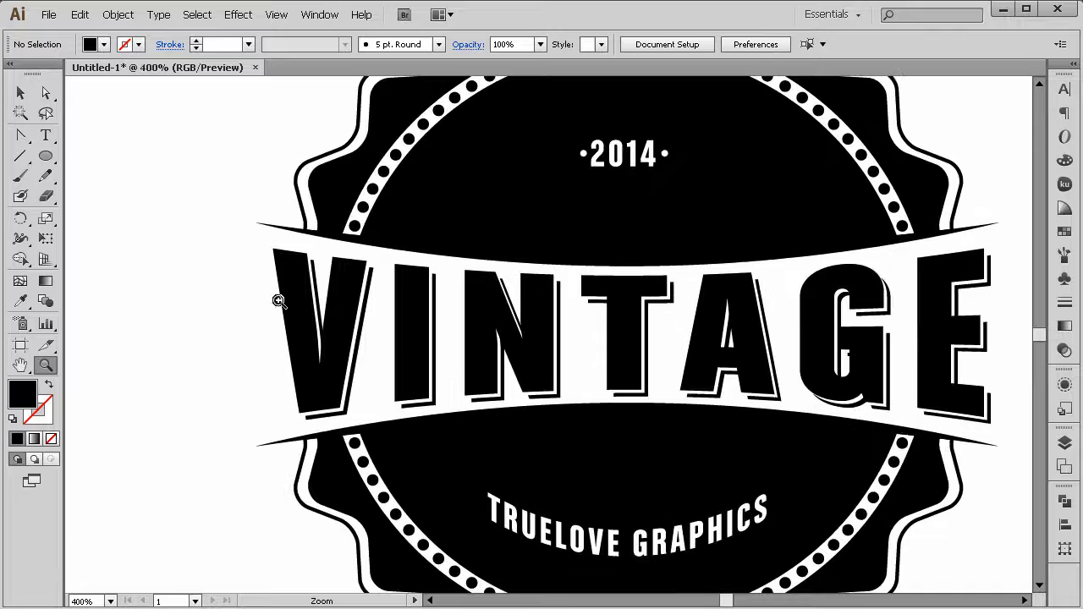
Fill the VINTAGE letters with dark gray 333333, leaving the shadow slivers black
left_click(20, 93)
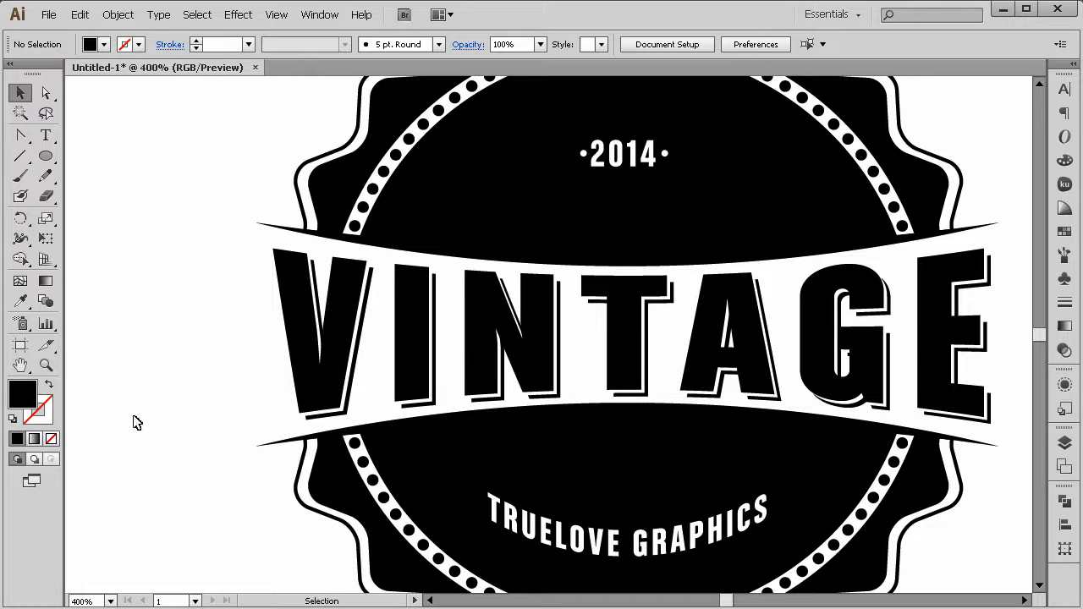
left_click(292, 343)
left_click(273, 363)
left_click(296, 363)
double_click(30, 394)
left_click(694, 513)
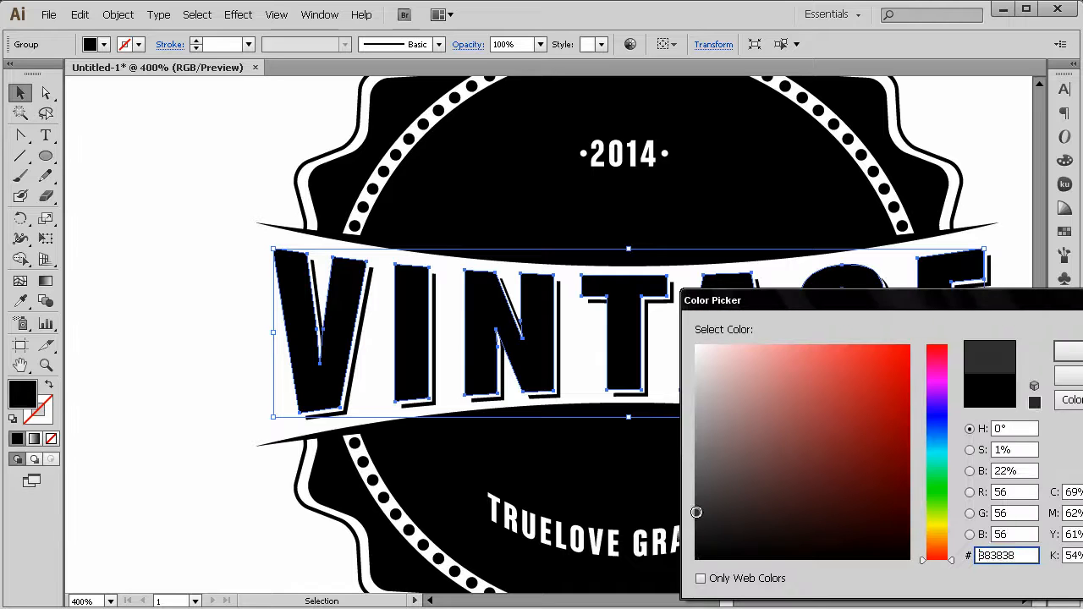
left_click(1068, 356)
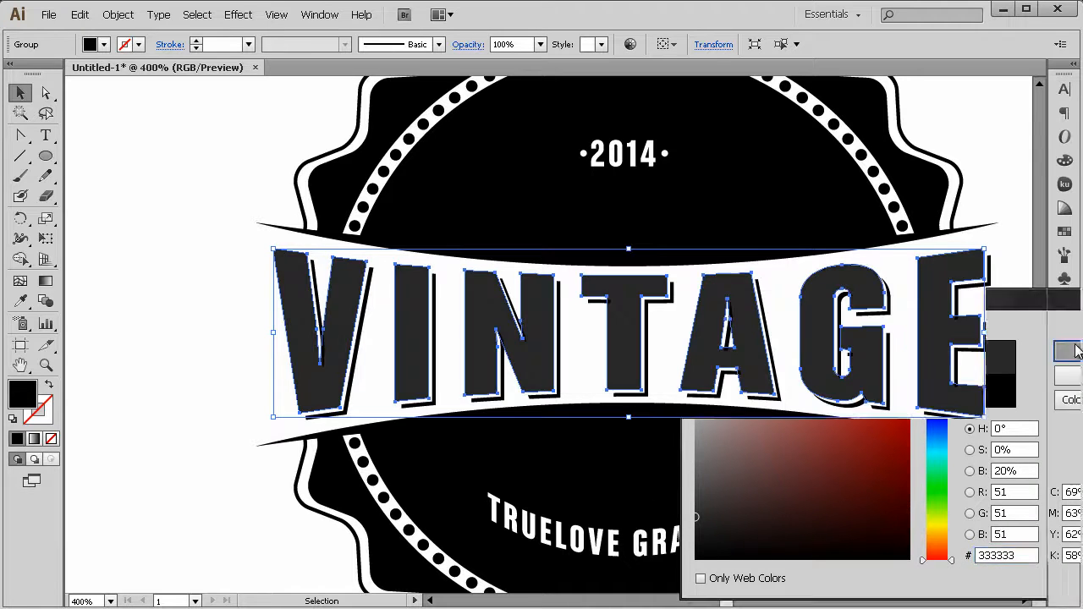
left_click(211, 336)
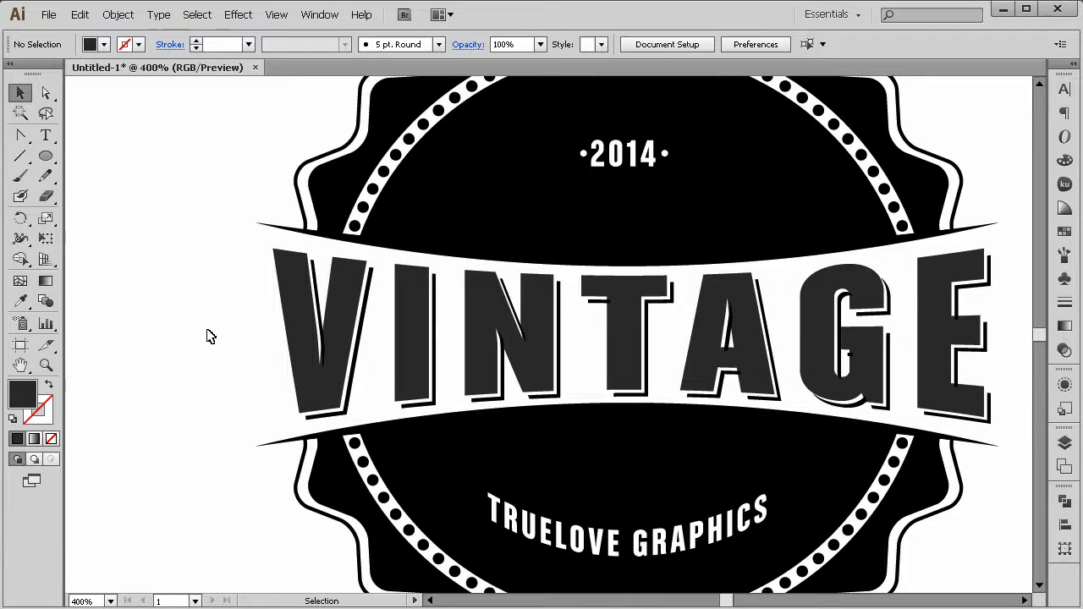
Send the black shadow group to the back, behind the gray VINTAGE letters
left_click(322, 298)
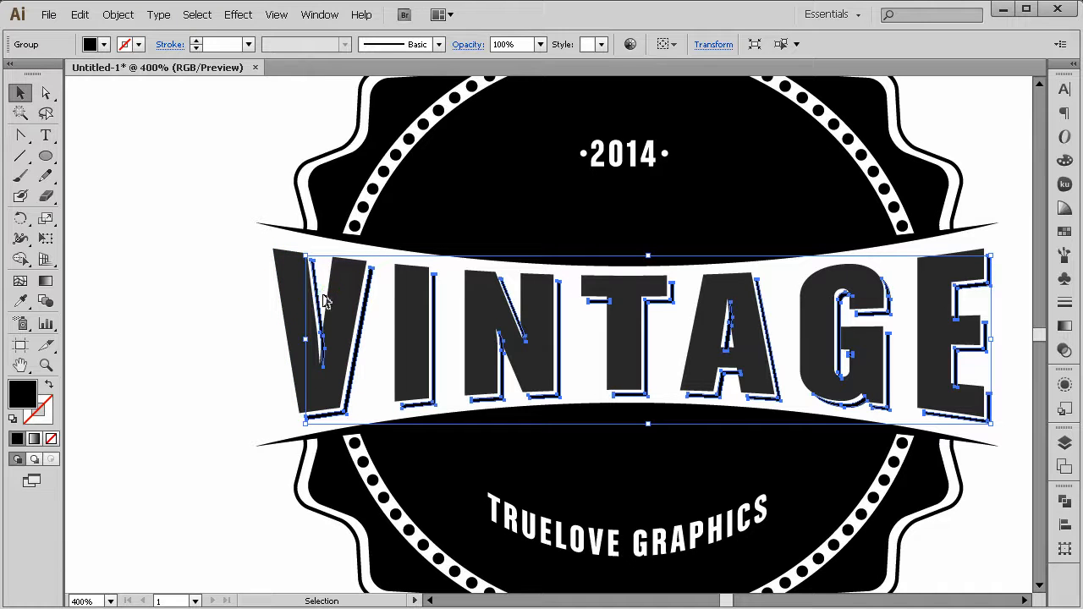
right_click(314, 296)
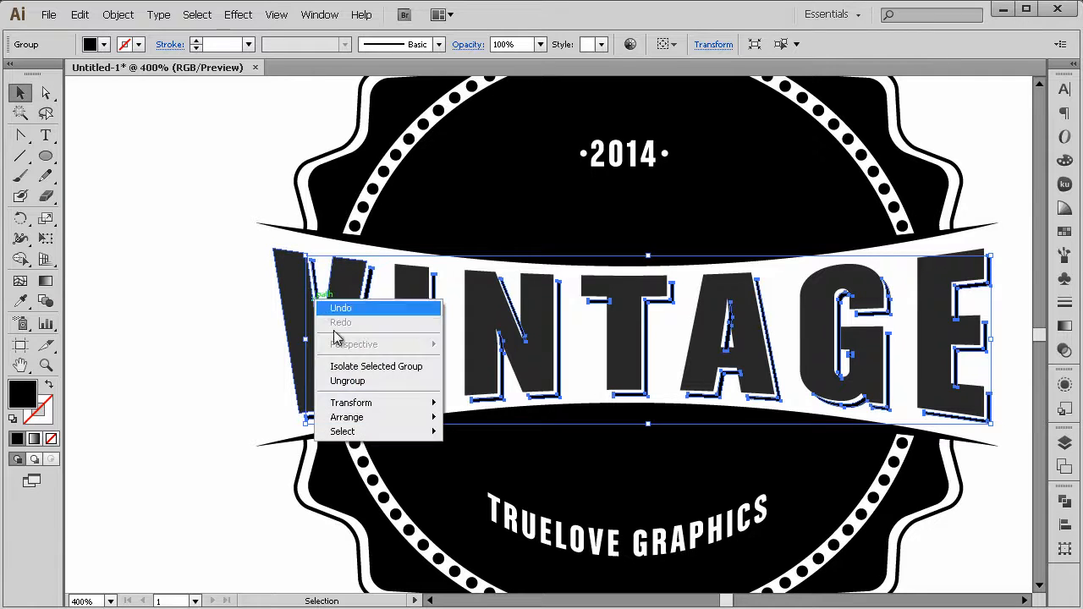
mouse_move(345, 406)
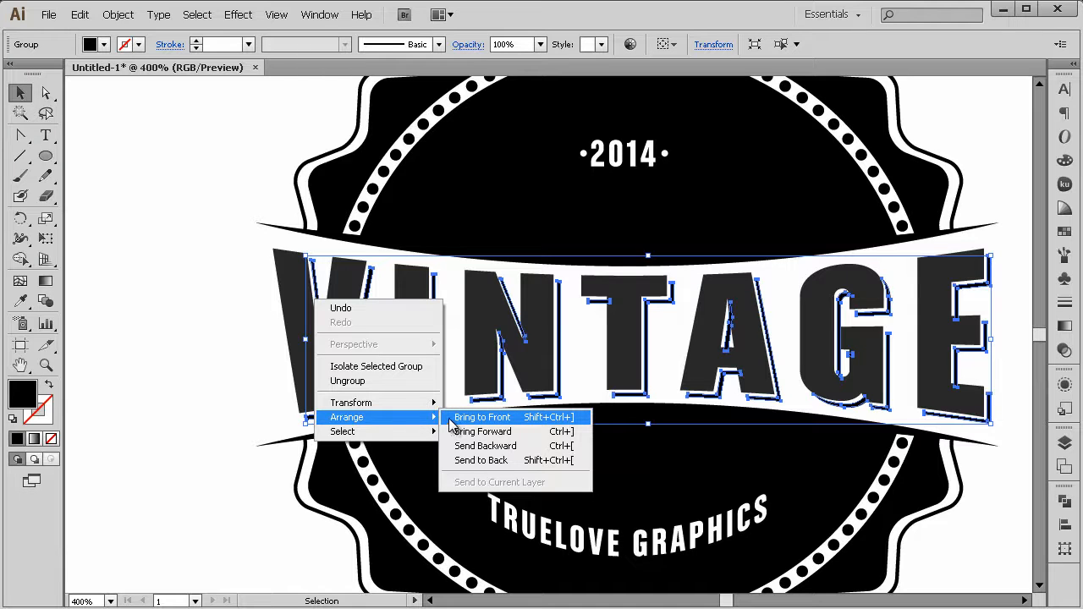
left_click(471, 460)
left_click(227, 428)
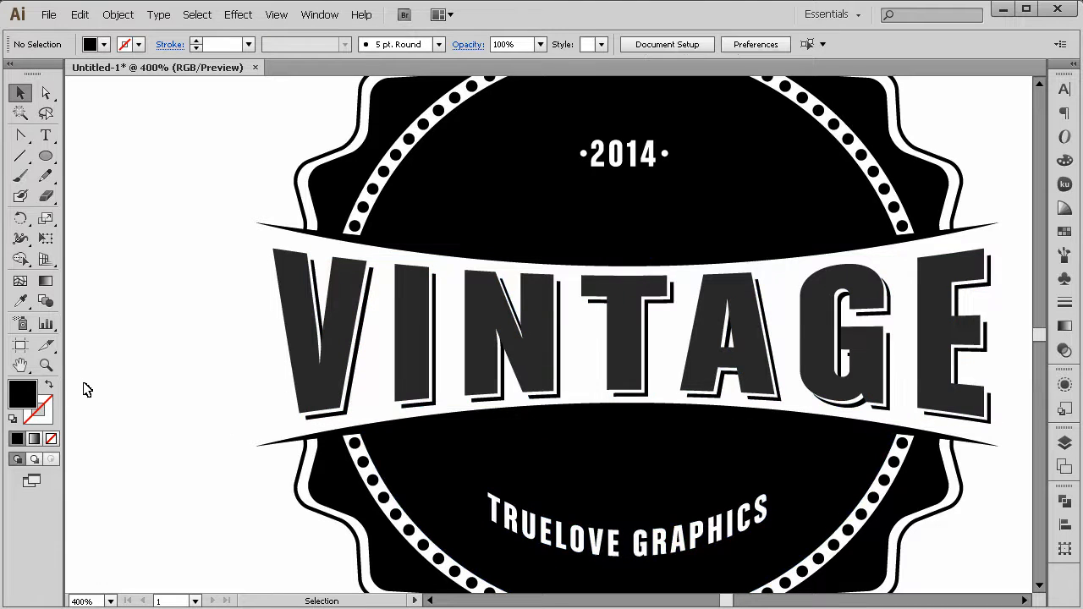
Recolor the badge's lower scalloped section with the dark gray sampled from the VINTAGE letters
left_click(45, 365)
left_click(626, 362, "alt")
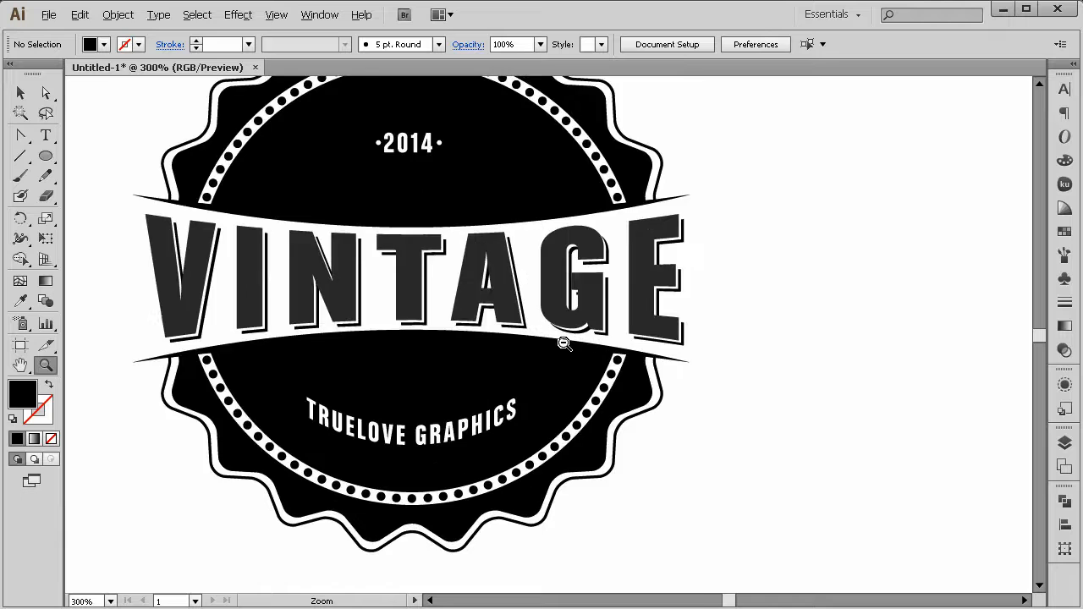
left_click(564, 343, "alt")
left_click(20, 92)
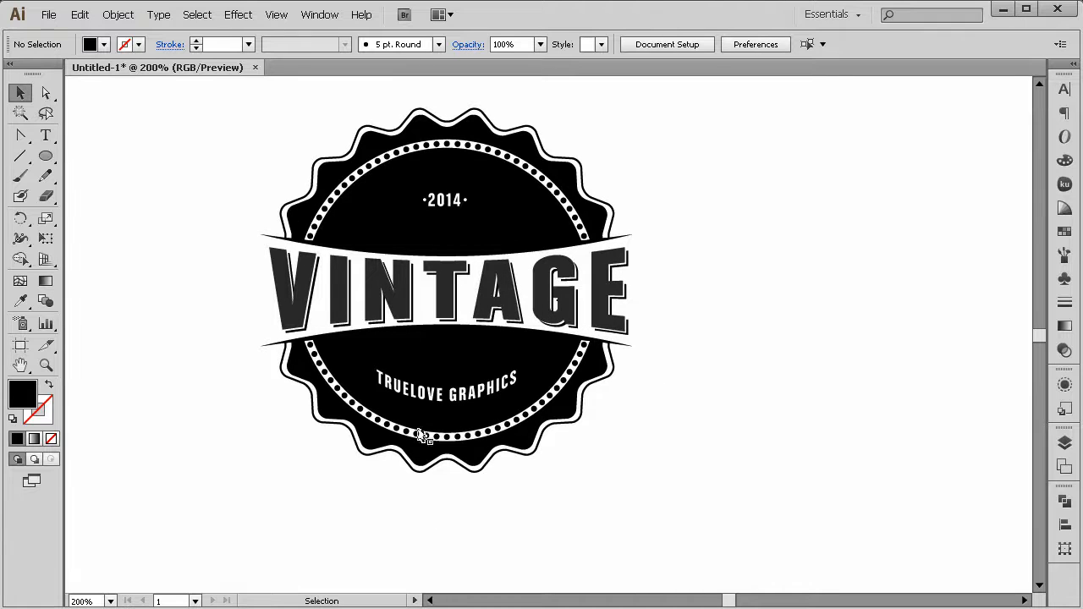
left_click(464, 460)
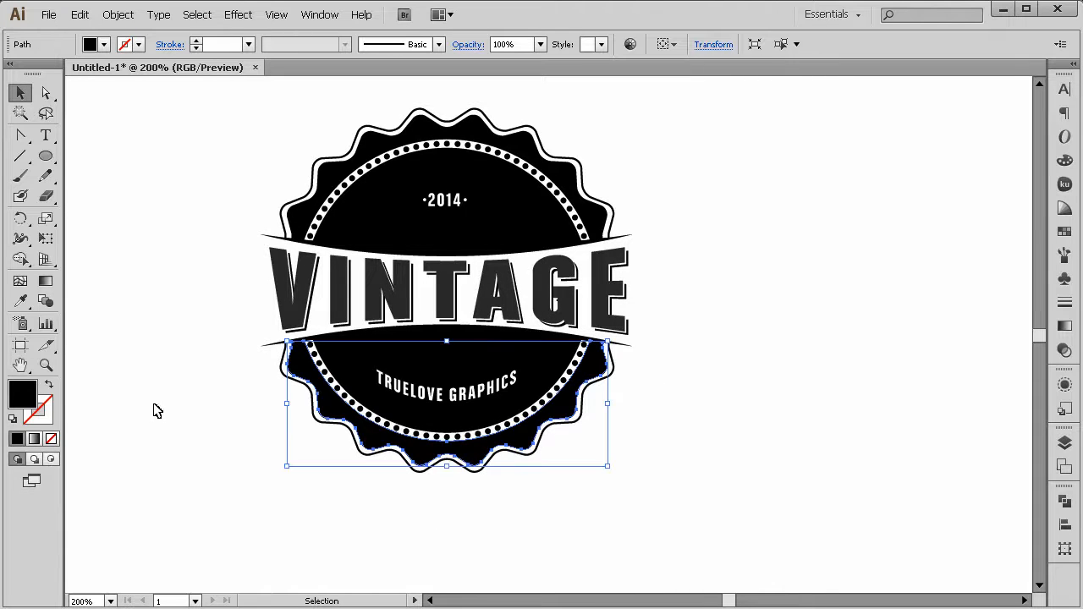
left_click(20, 300)
left_click(301, 303)
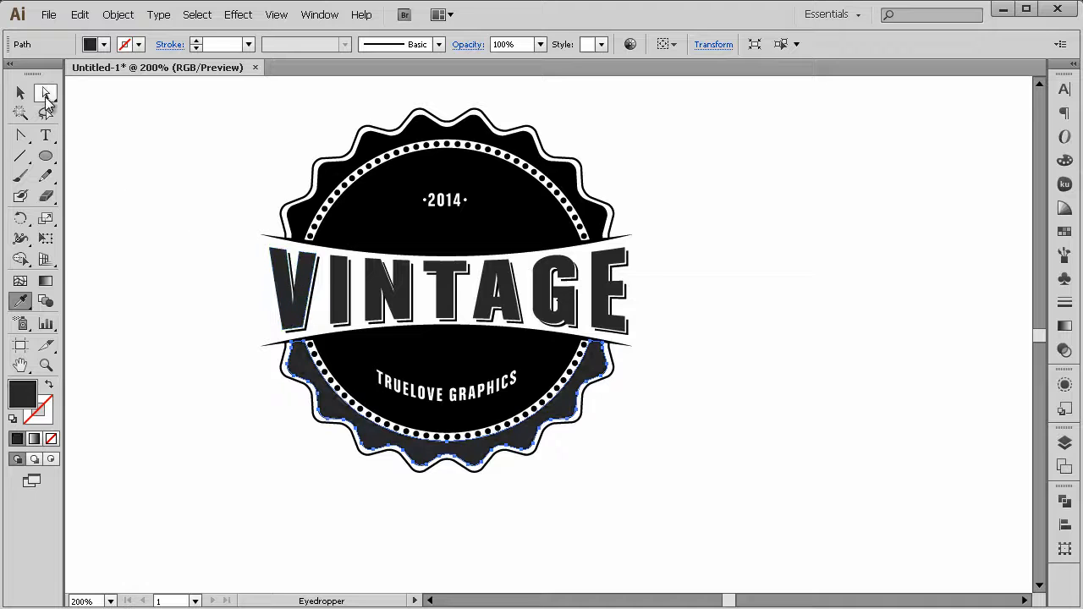
Recolor the badge's upper scalloped section with the dark gray sampled from the artwork to match the lower scallops
left_click(21, 92)
left_click(94, 192)
left_click(292, 233)
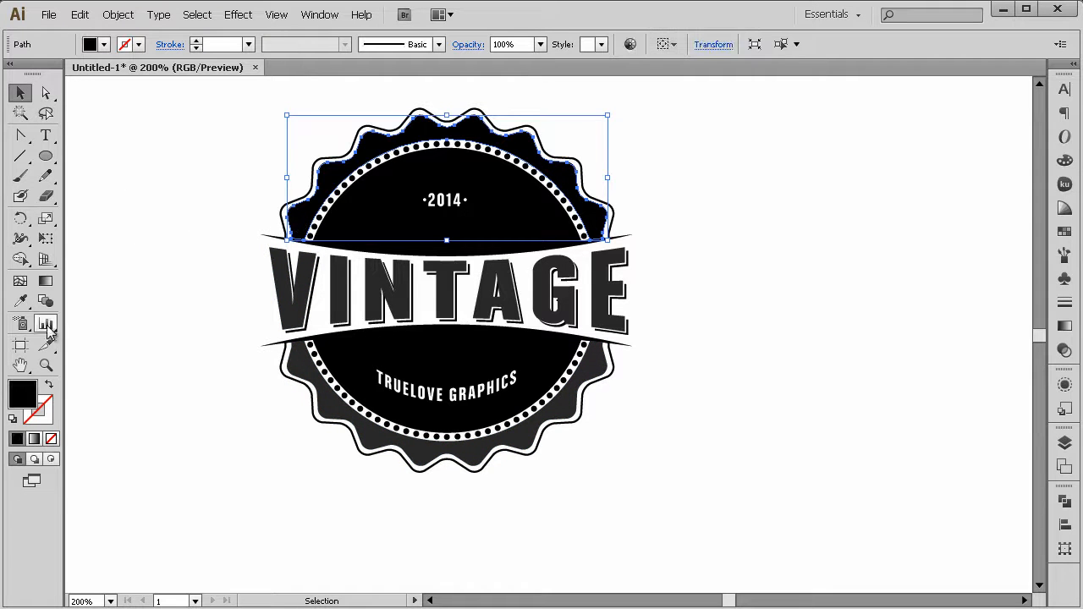
left_click(20, 300)
left_click(287, 296)
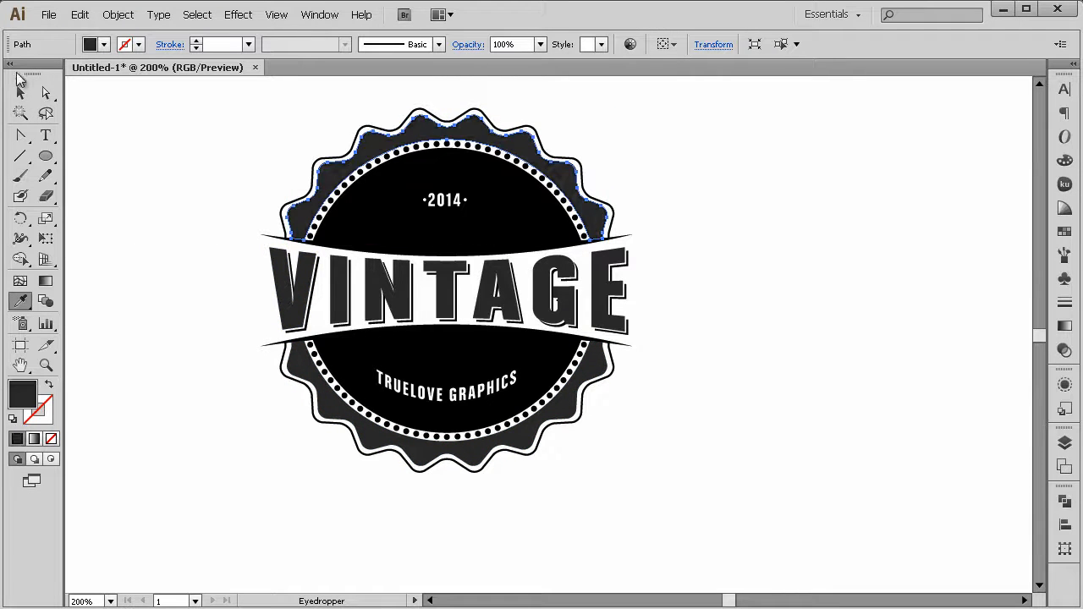
left_click(20, 92)
left_click(115, 268)
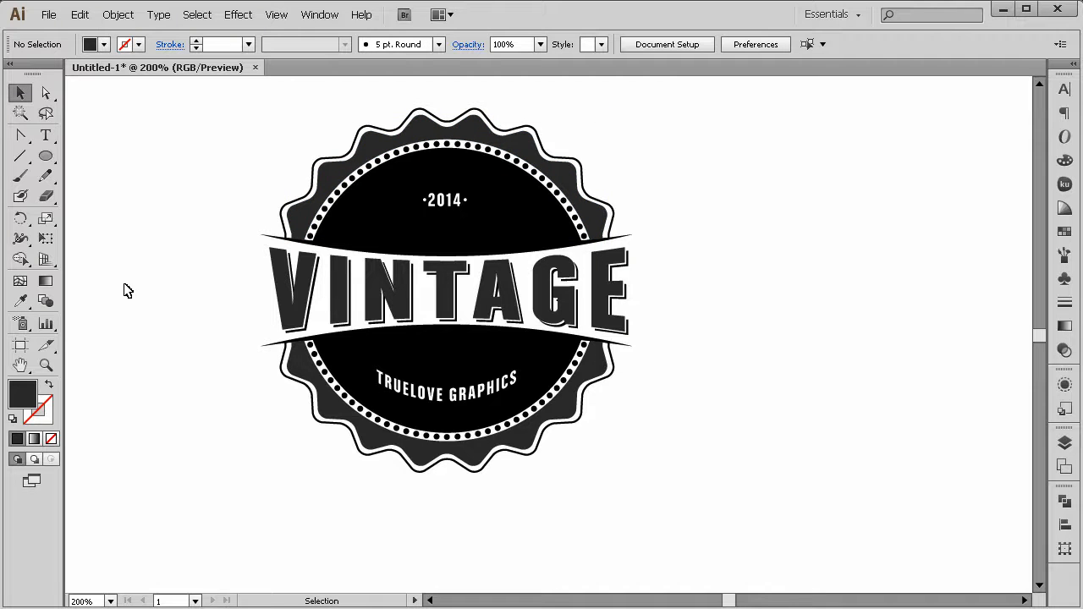
Examine the whole badge on the artboard at actual size
left_click(46, 365)
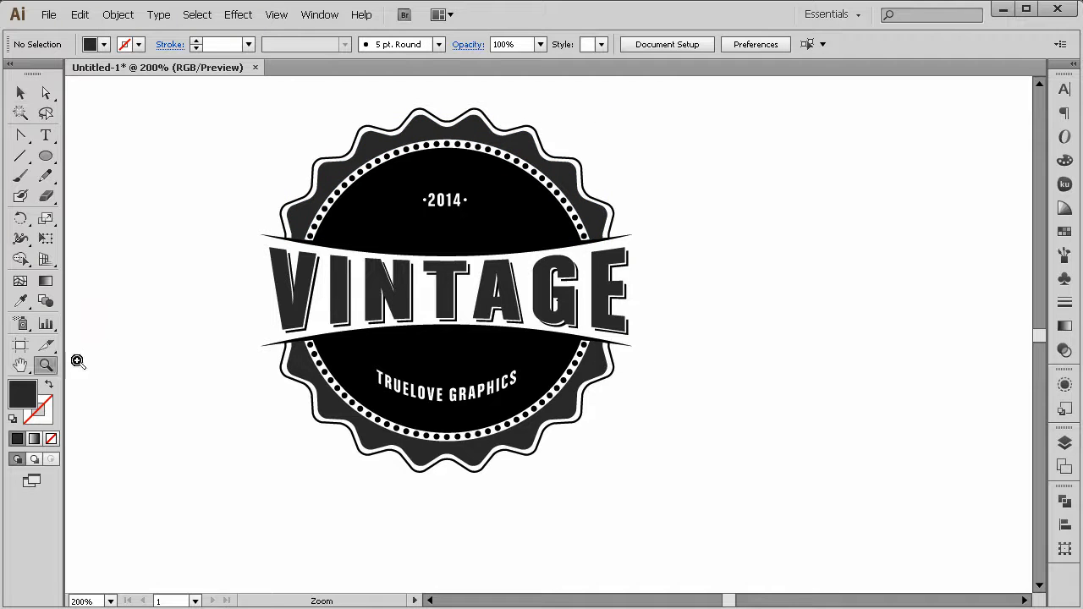
left_click(636, 358, "alt")
left_click(636, 358, "alt")
left_click(563, 337)
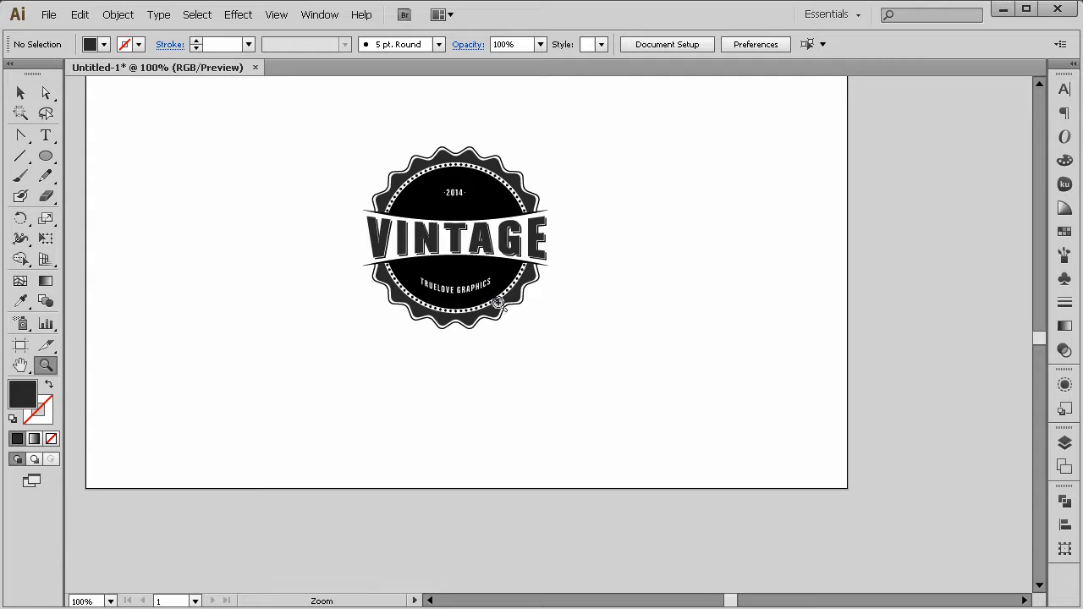
left_click(544, 299, "alt")
left_click(545, 300)
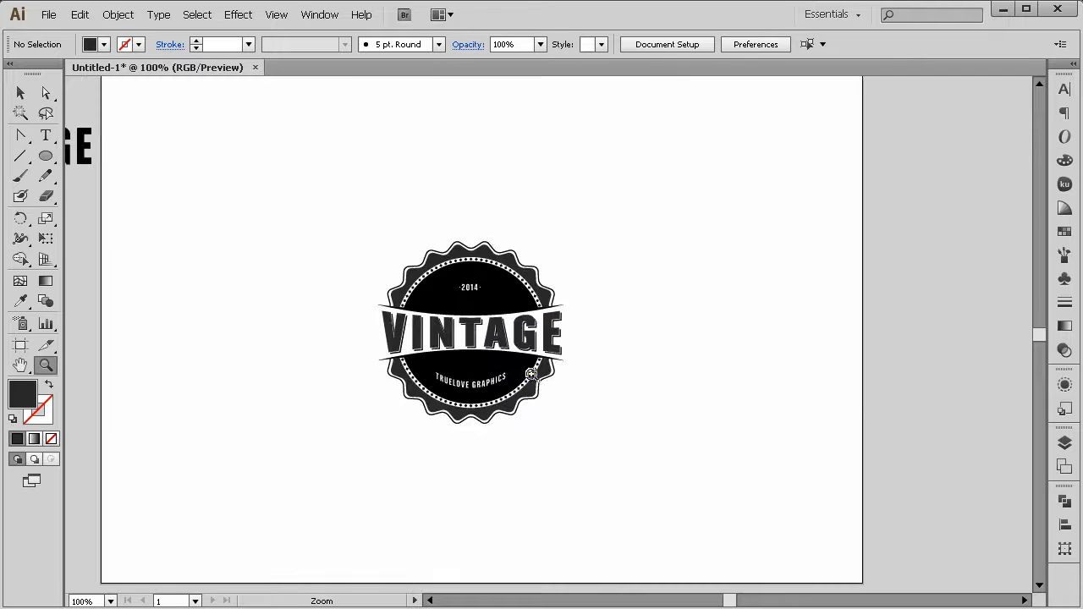
left_click(524, 356)
left_click(528, 346, "alt")
Delete the stray path without fill or stroke lying over the T of VINTAGE
left_click(21, 92)
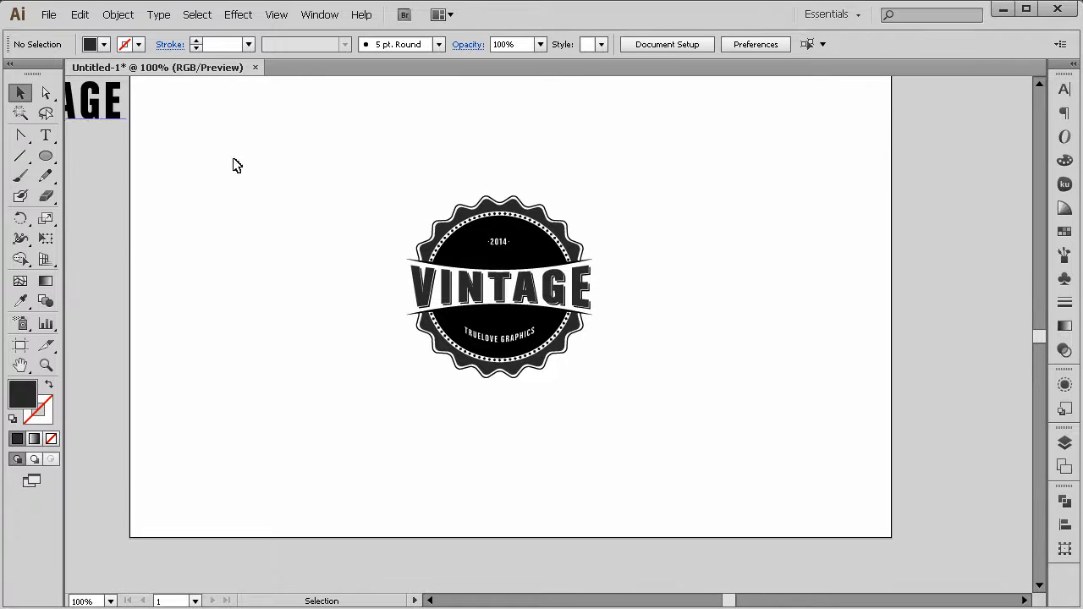
left_click_drag(335, 157, 674, 433)
left_click(687, 482)
left_click(513, 290)
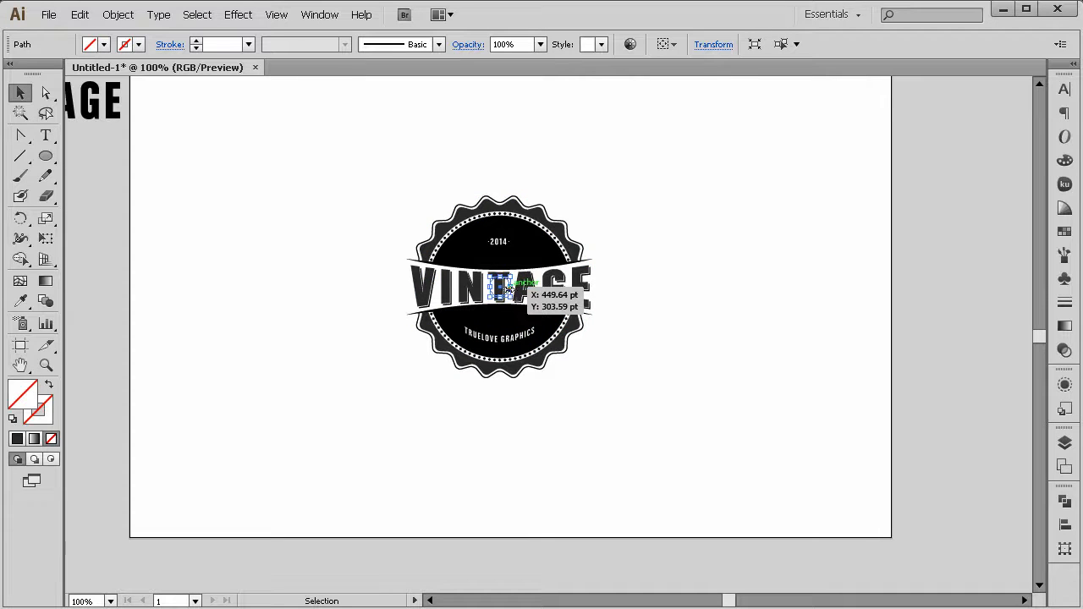
key("ctrl+shift+a")
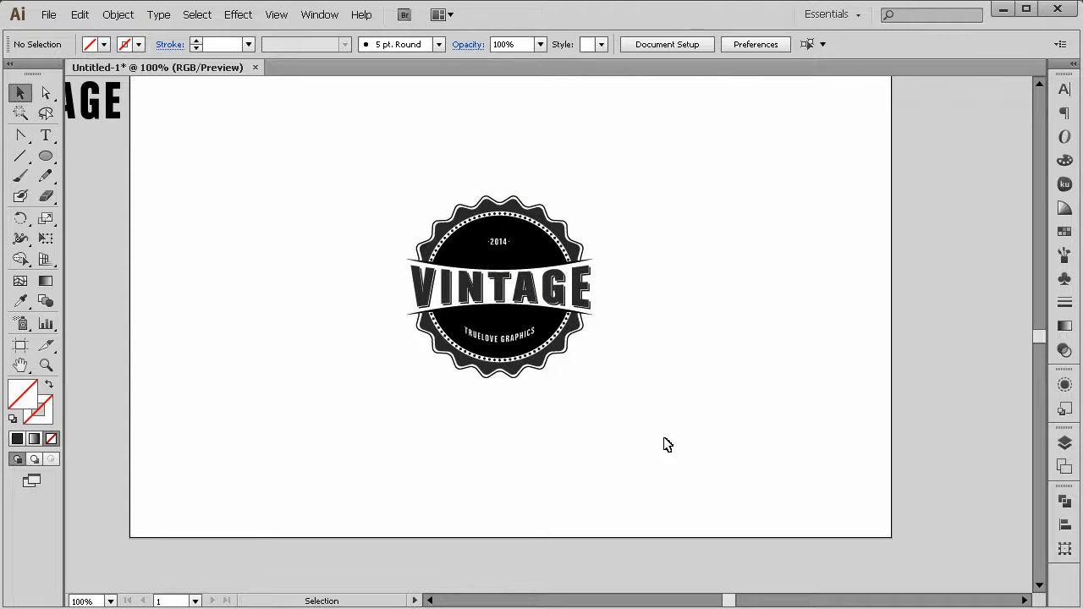
Duplicate the whole badge and move the copy about 320 pt right and 158 pt down on the artboard
left_click_drag(665, 436, 276, 162)
left_click(595, 425)
left_click_drag(685, 431, 217, 77)
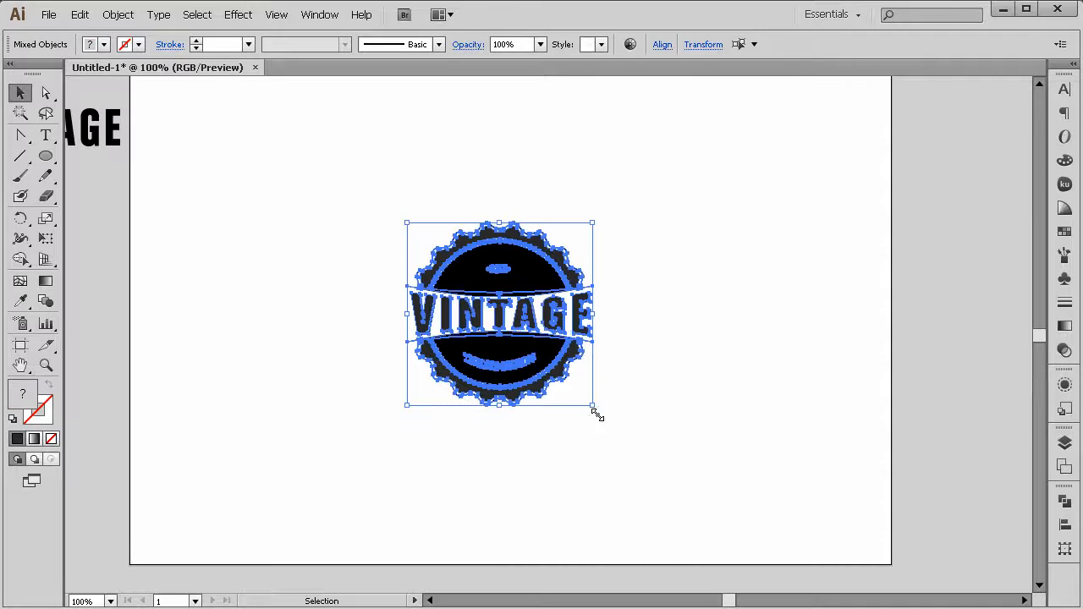
left_click(80, 14)
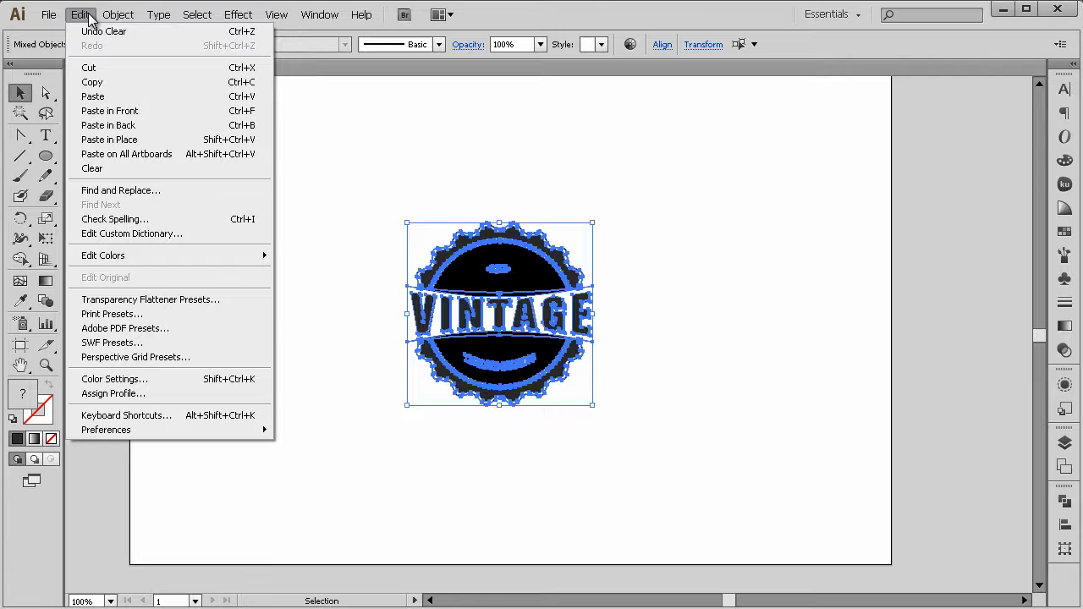
left_click(101, 97)
key("ctrl+z")
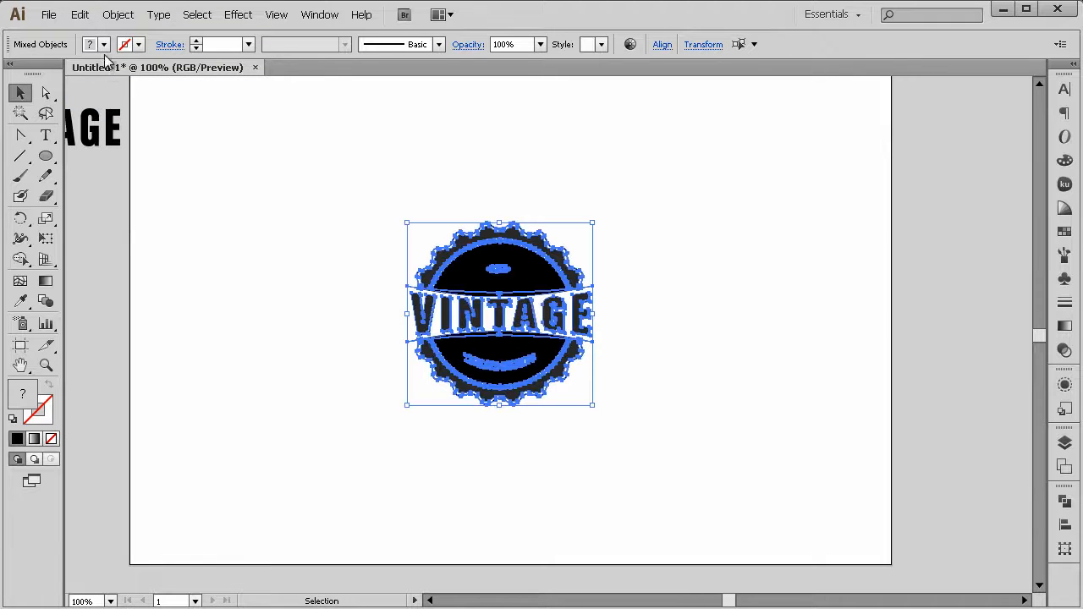
left_click(86, 17)
left_click(95, 87)
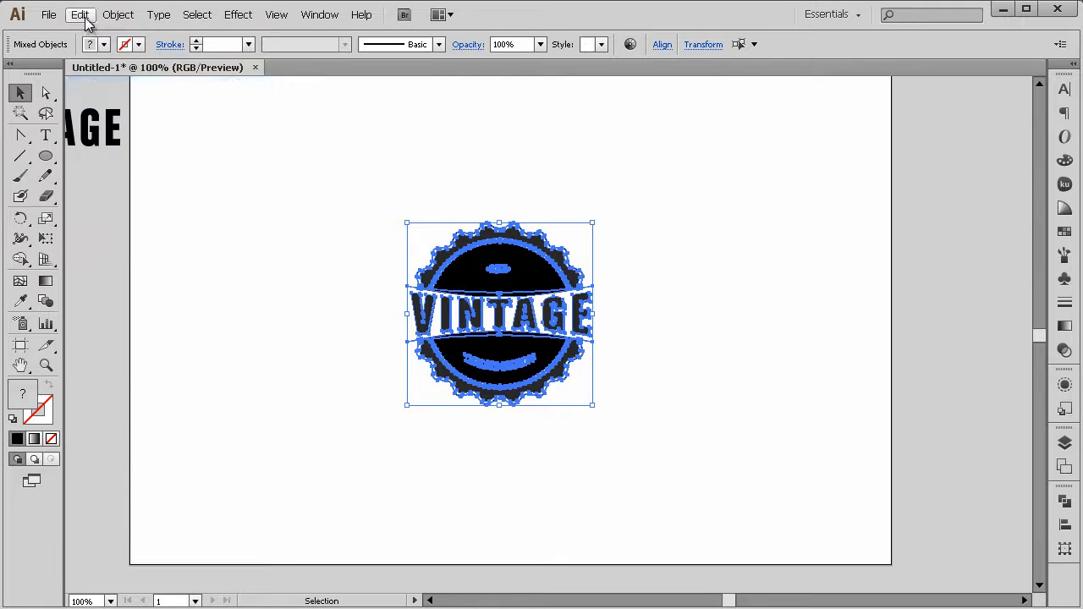
left_click(80, 15)
left_click(125, 142)
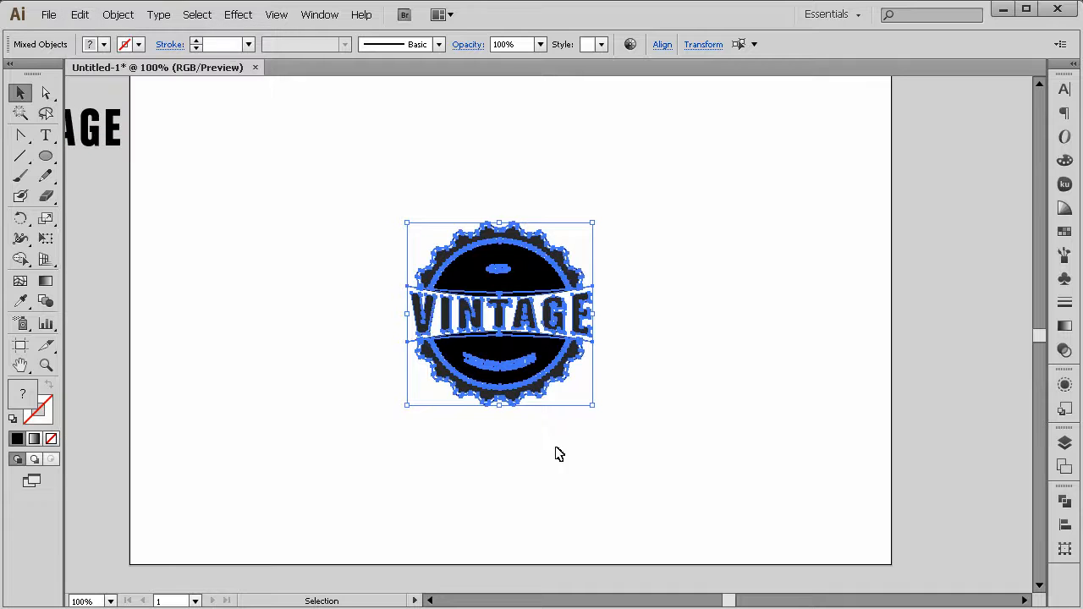
left_click_drag(541, 321, 813, 455)
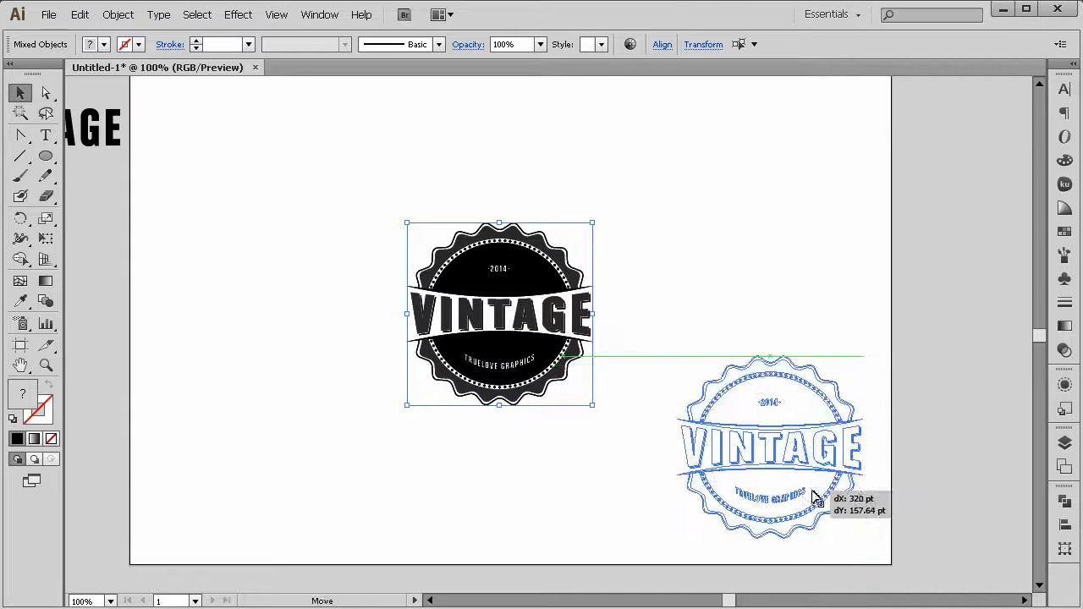
left_click(890, 551)
Scale the badge copy down proportionally to about two thirds of its size
left_click_drag(876, 335, 643, 554)
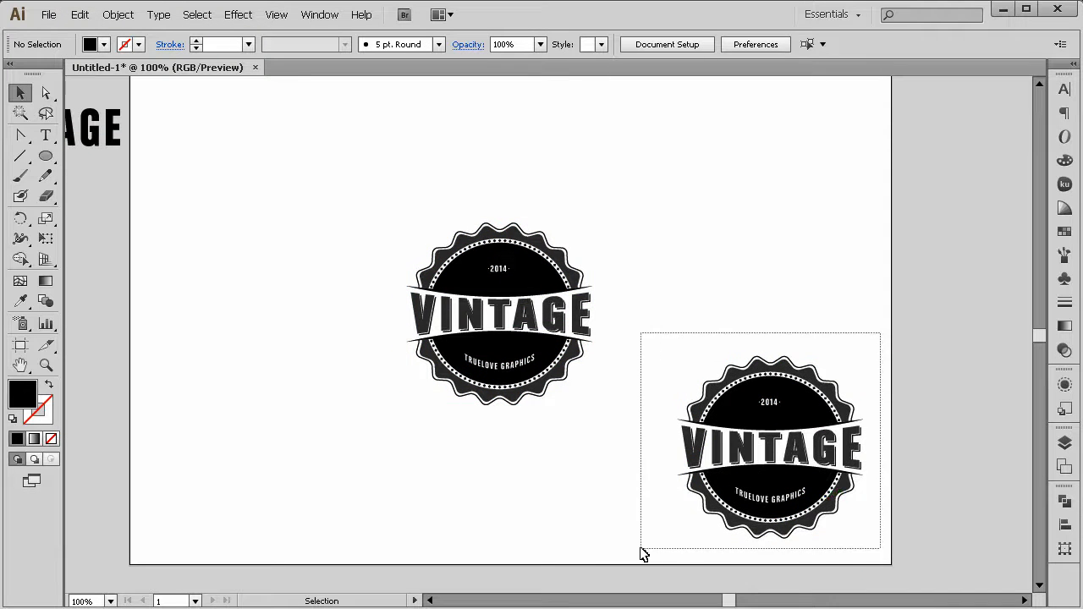
left_click_drag(862, 539, 831, 508)
left_click(878, 558)
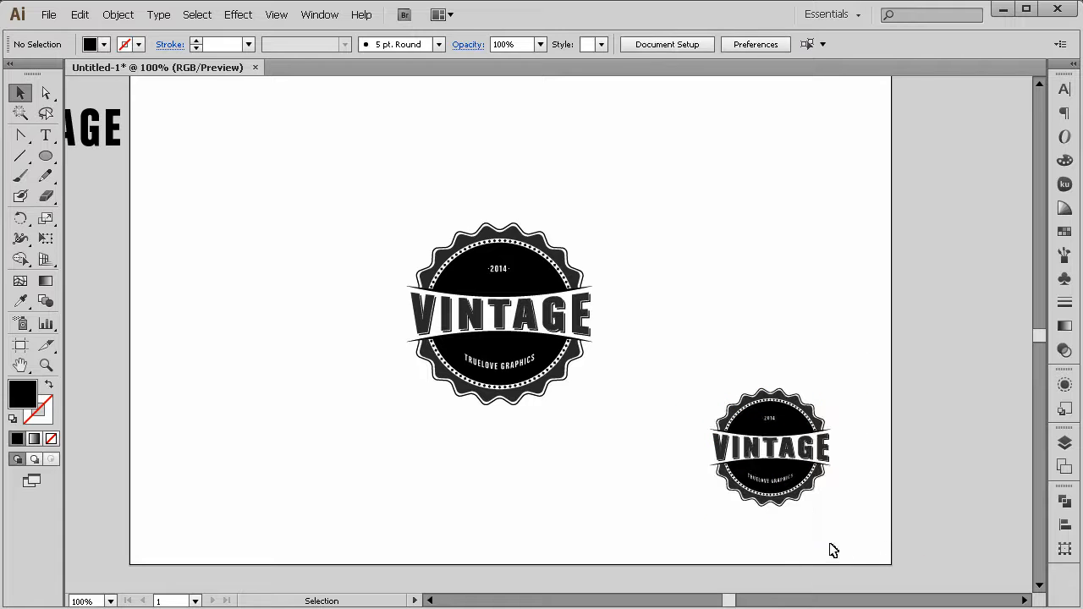
left_click_drag(834, 551, 732, 376)
left_click_drag(822, 531, 689, 369)
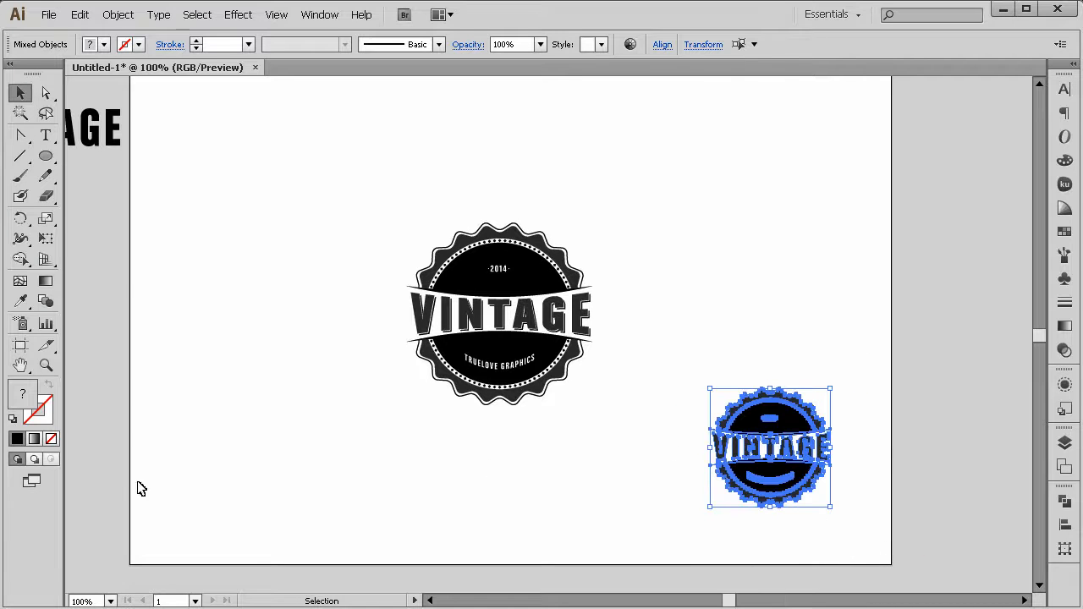
left_click(665, 538)
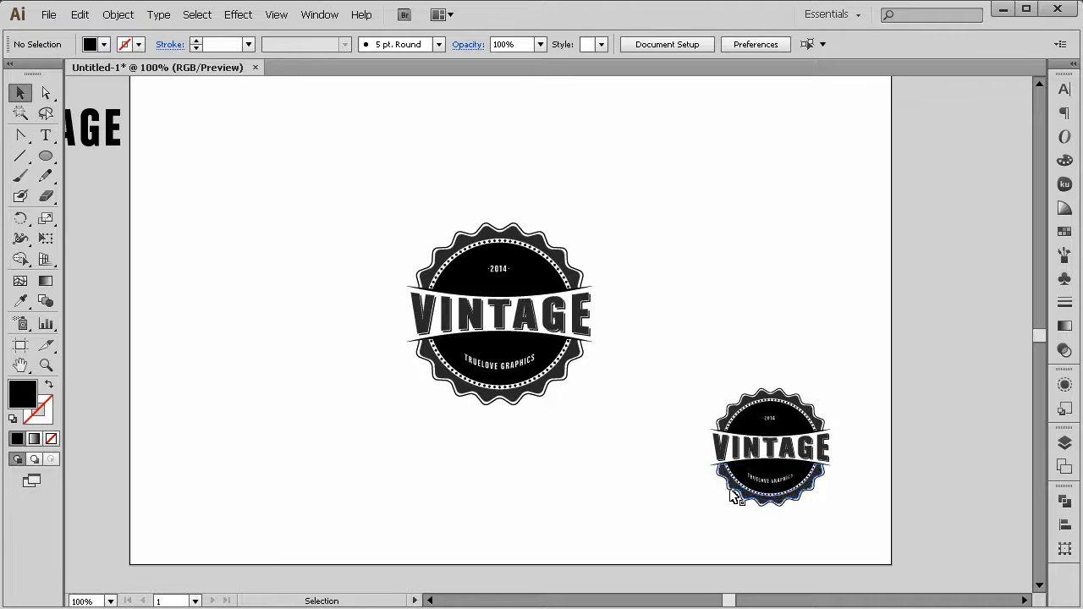
left_click(733, 496)
left_click(440, 478)
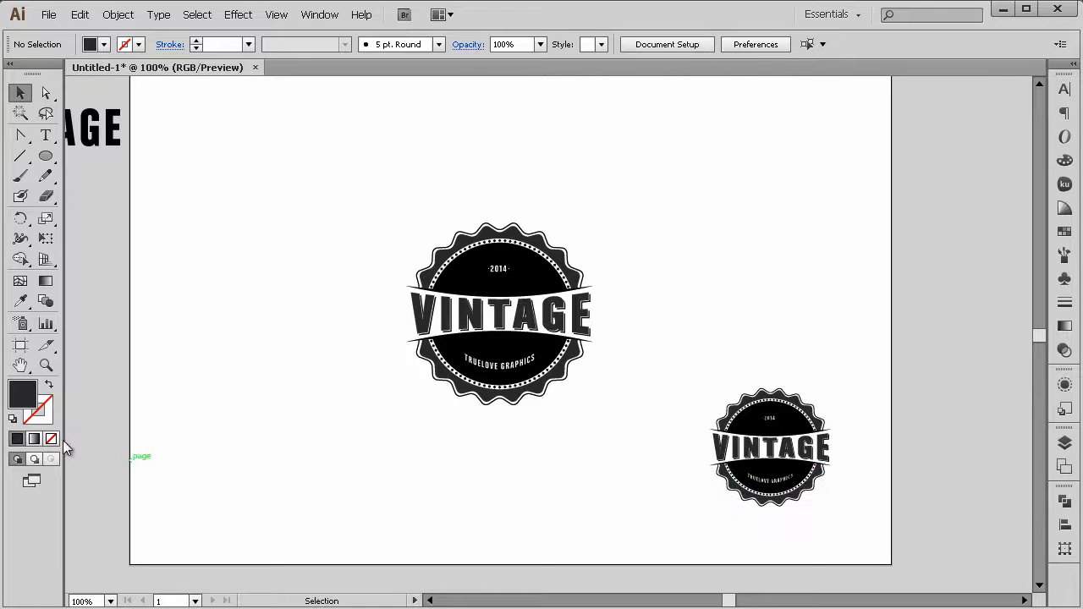
Inspect the small badge copy up close, checking how its outline, scallops, dots and text are grouped
left_click(45, 365)
left_click(707, 489)
left_click(653, 338)
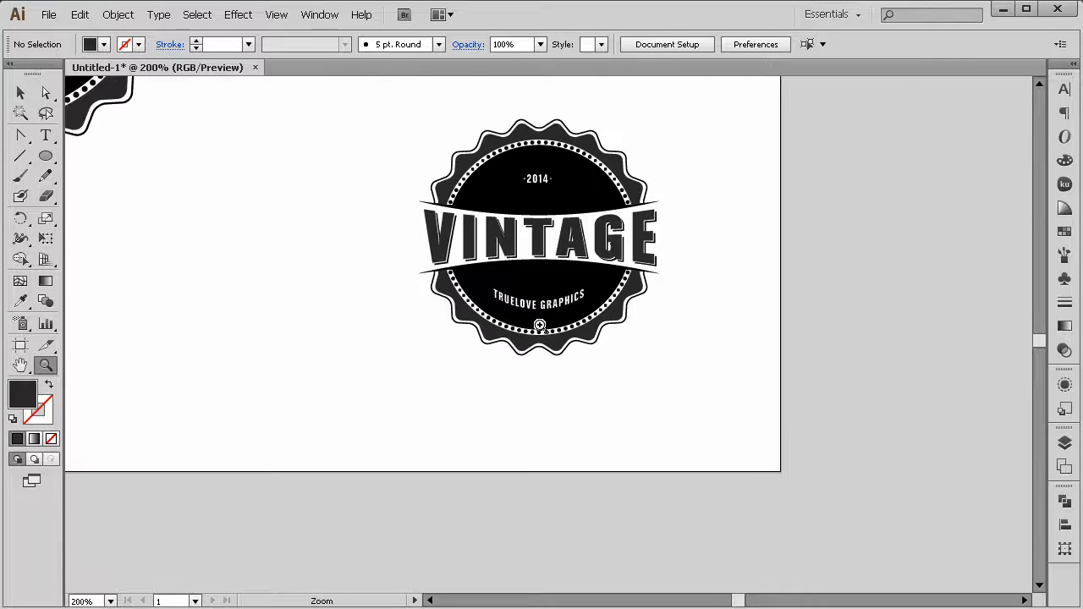
left_click(541, 295)
left_click(541, 296)
left_click(21, 92)
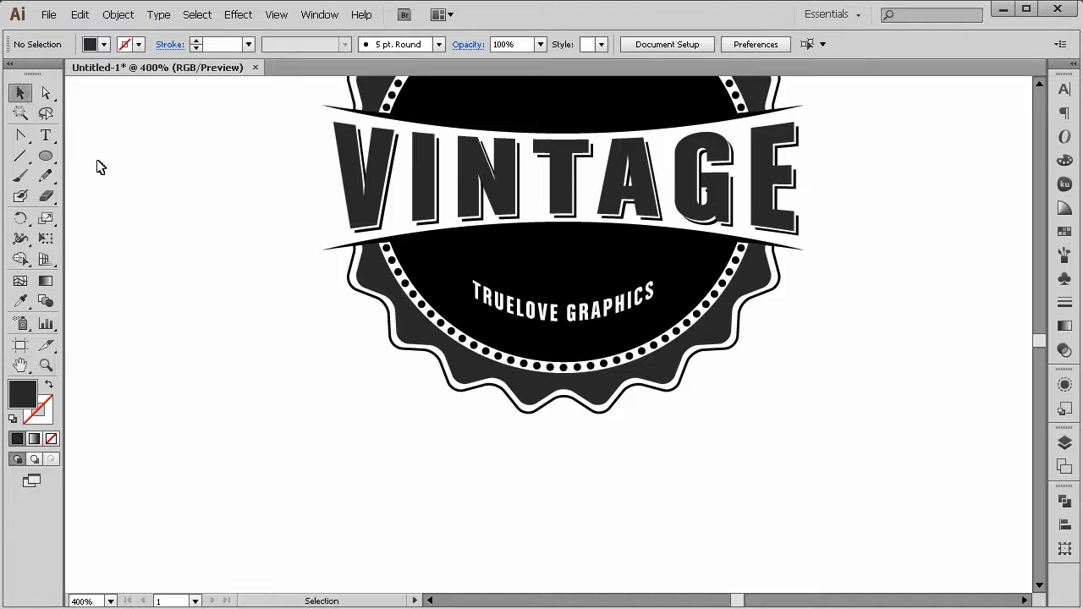
left_click(371, 304)
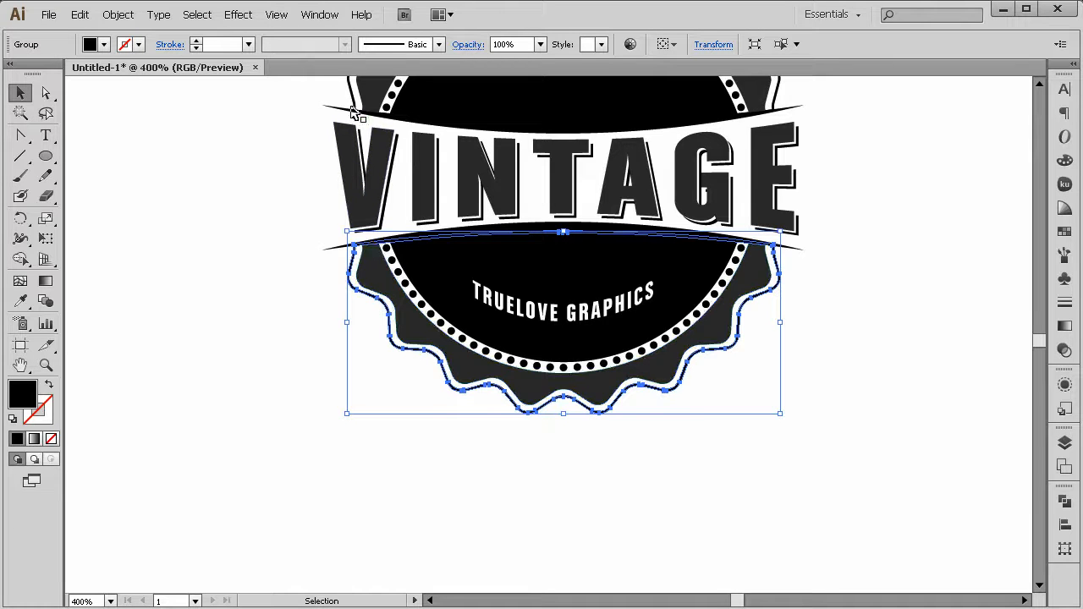
left_click(354, 98)
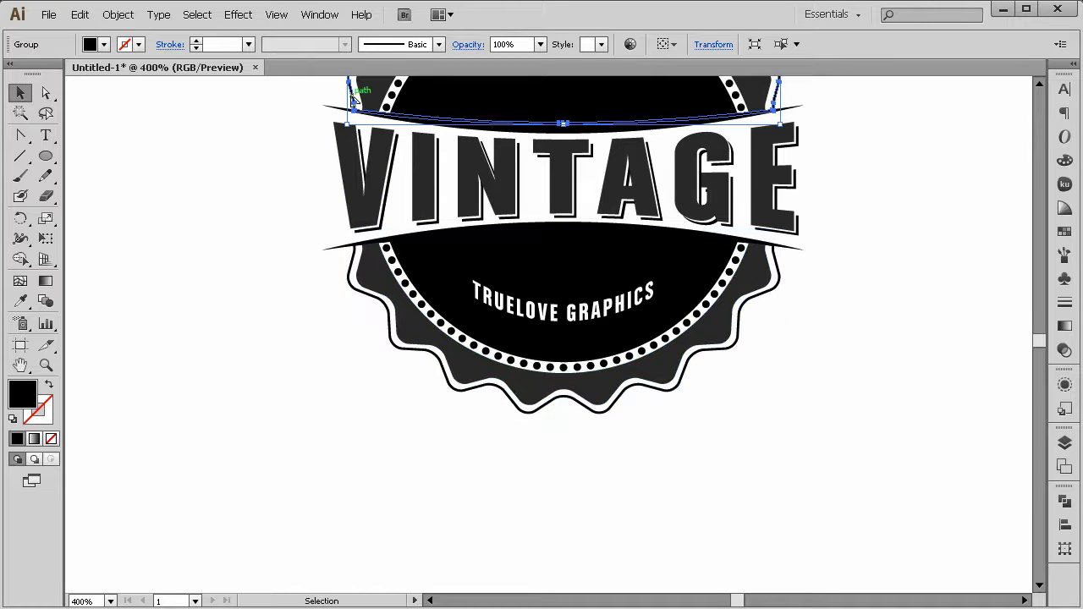
left_click(280, 329)
left_click_drag(727, 490, 360, 243)
left_click(441, 285)
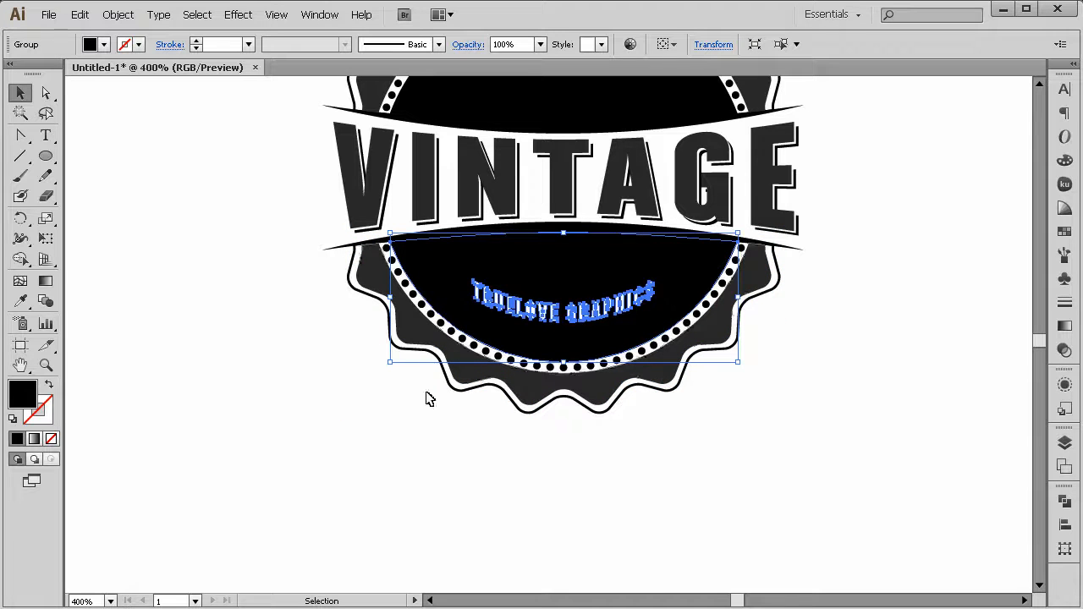
left_click(800, 488)
left_click_drag(800, 488, 310, 245)
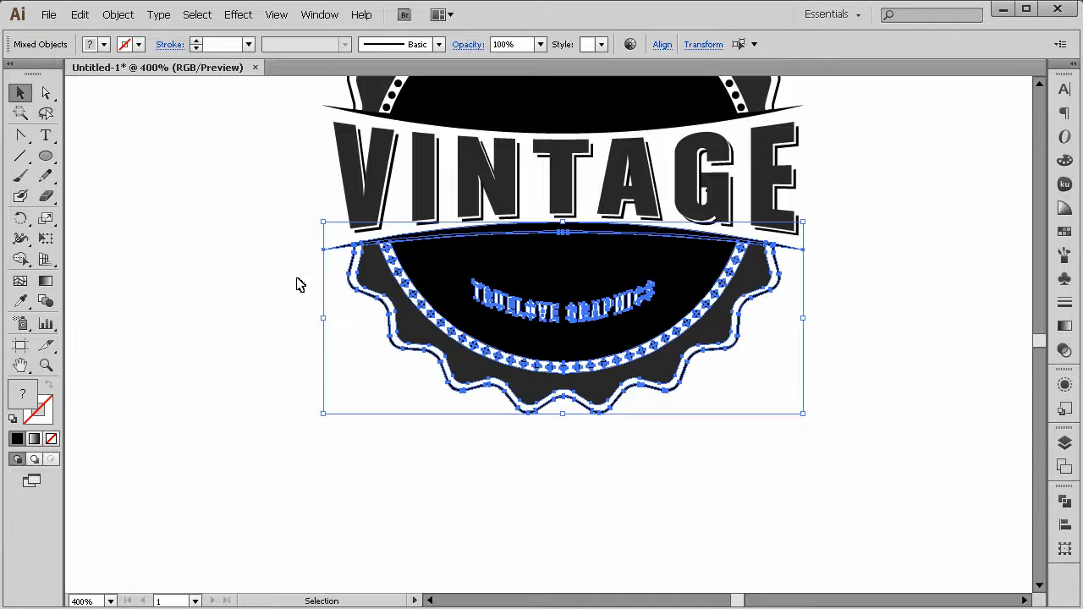
Fill every part of the small badge copy with a single medium gray
left_click(45, 365)
left_click(646, 276, "alt")
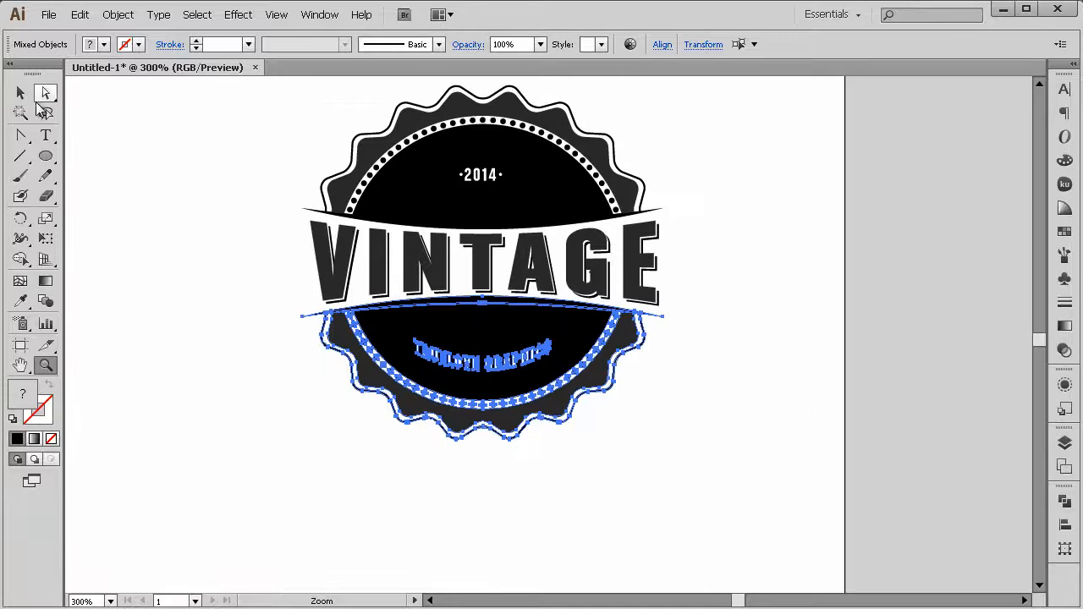
left_click(22, 94)
left_click_drag(678, 423, 254, 163)
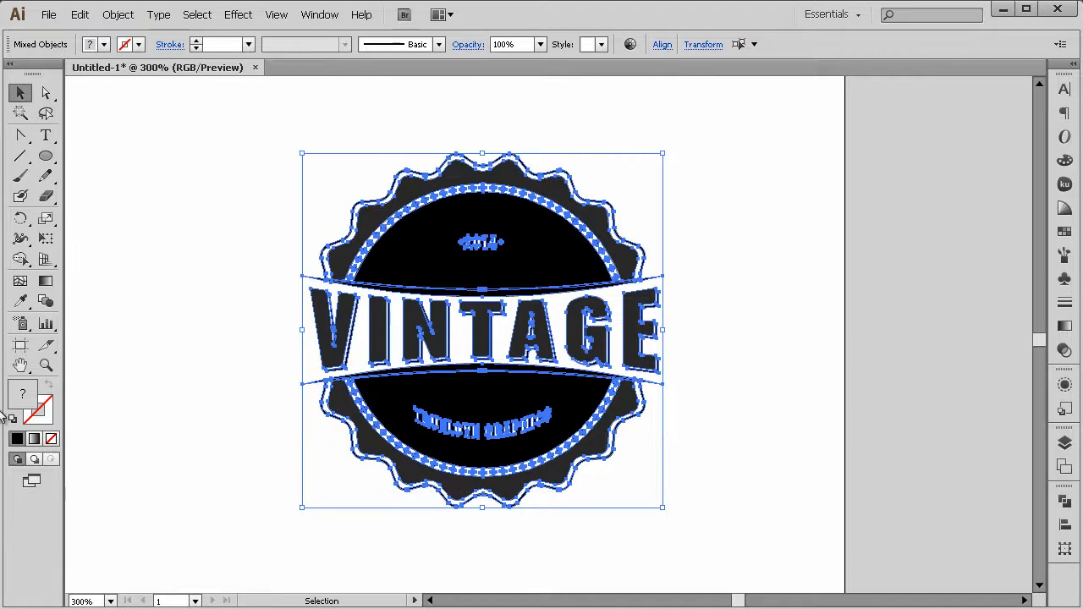
left_click(51, 439)
double_click(26, 404)
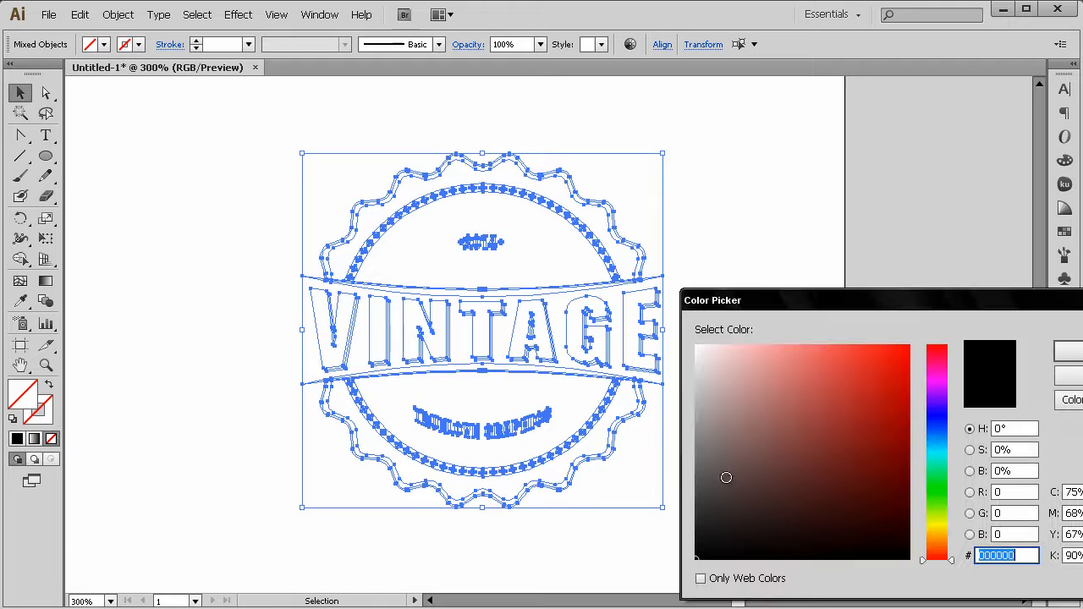
mouse_move(762, 477)
left_mouse_down()
mouse_move(747, 446)
mouse_move(671, 404)
left_mouse_up()
left_click(1067, 352)
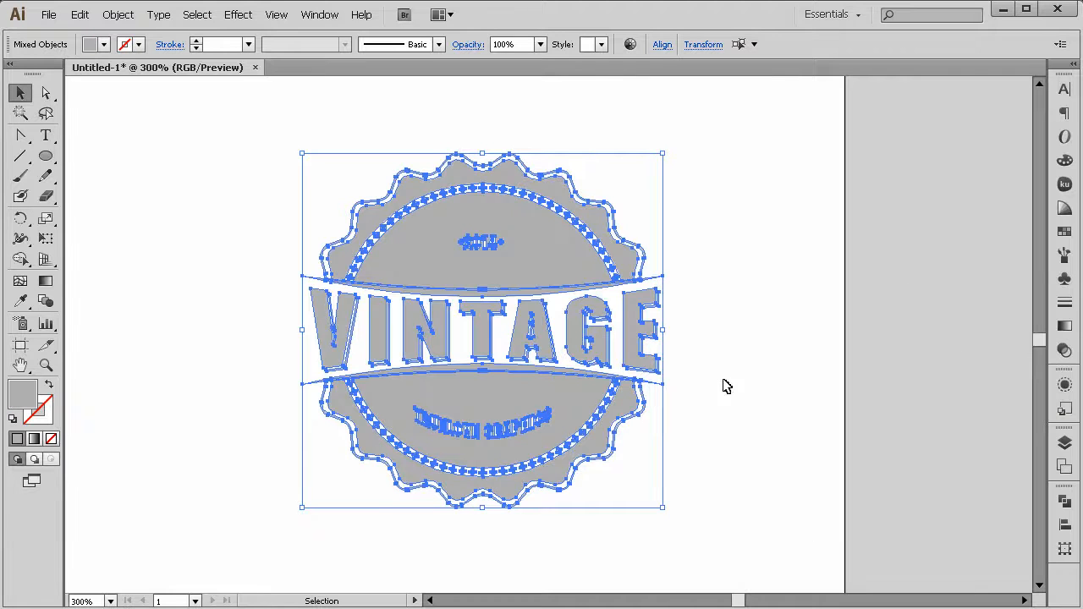
double_click(20, 399)
mouse_move(696, 405)
left_mouse_down()
mouse_move(685, 417)
mouse_move(696, 428)
left_mouse_up()
left_click(1068, 352)
left_click(187, 397)
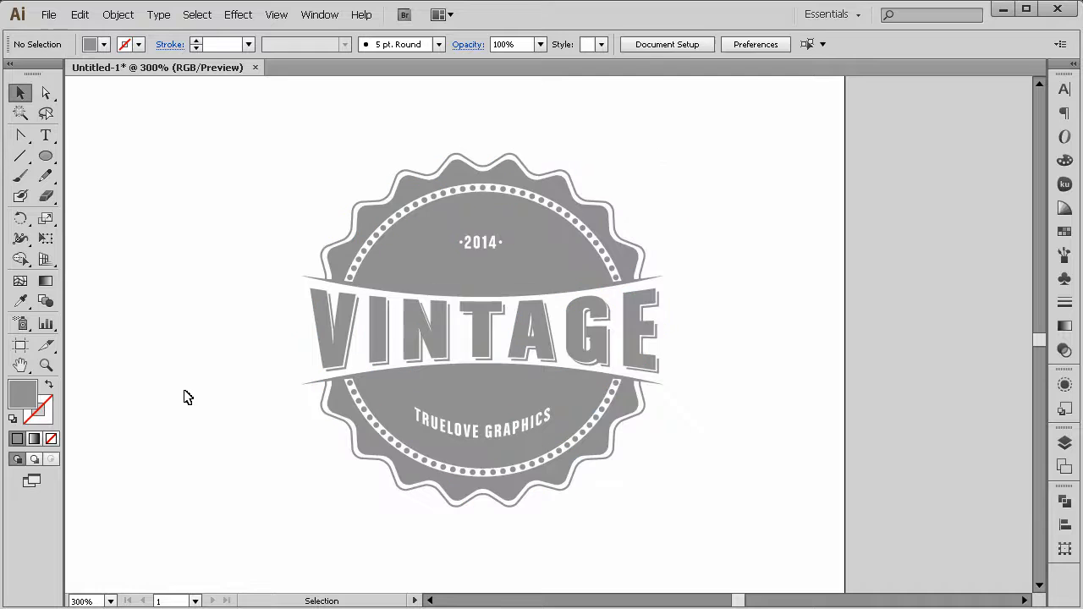
Scale the gray badge copy down to about 60 percent and place it in the artboard's lower-right corner
left_click(46, 365)
left_click(604, 364, "alt")
left_click(604, 365, "alt")
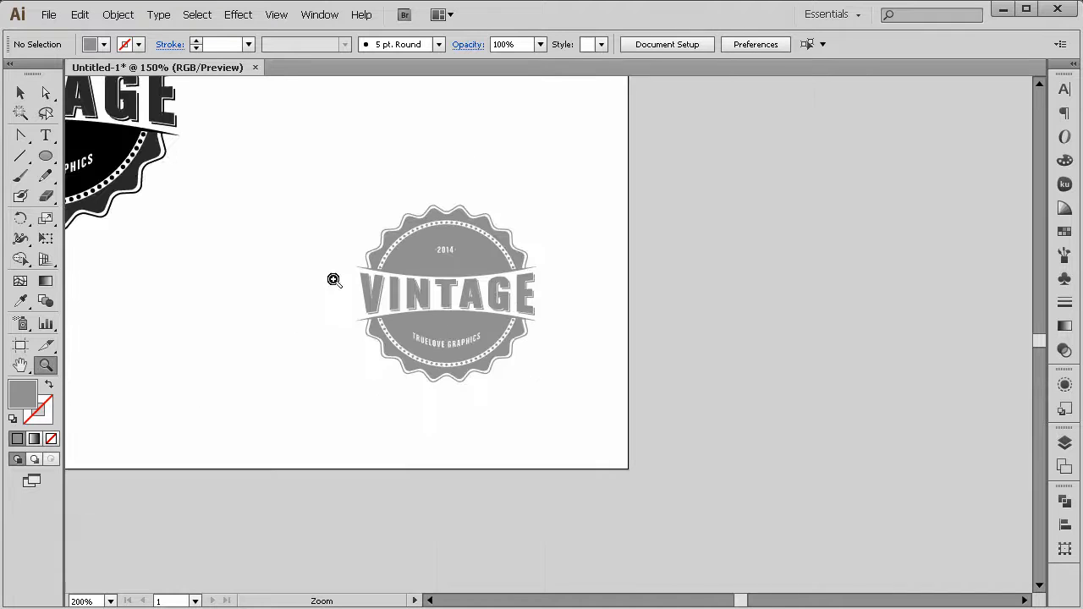
left_click(20, 92)
left_click_drag(582, 181, 399, 369)
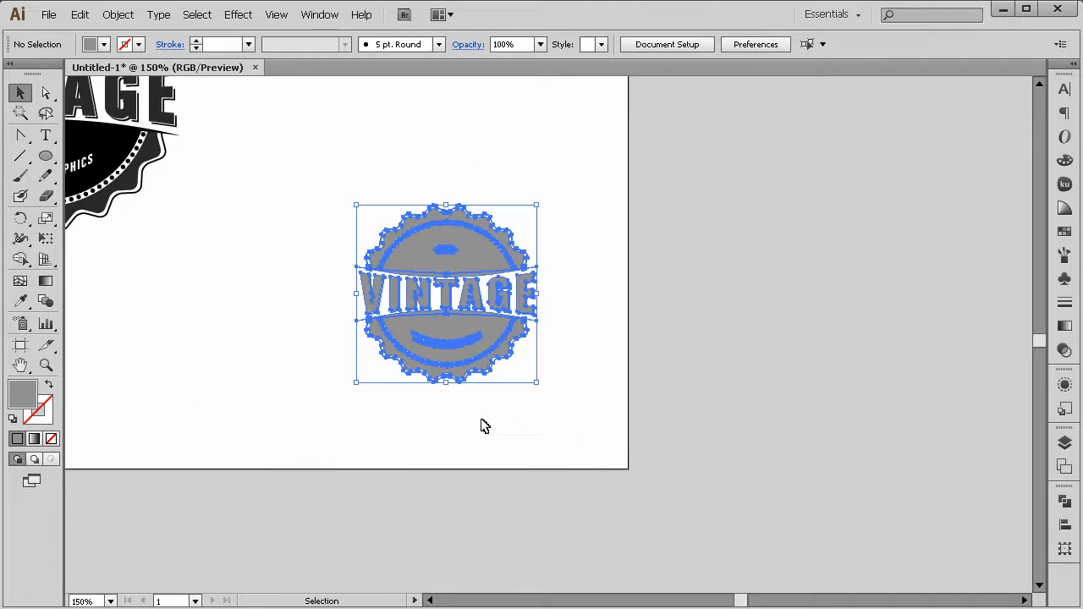
left_click_drag(534, 382, 534, 346)
left_click_drag(534, 225, 369, 347)
left_click_drag(457, 328, 563, 433)
left_click(186, 387)
Examine the main badge together with the small gray copy on the full artboard
left_click(46, 364)
left_click(427, 371, "alt")
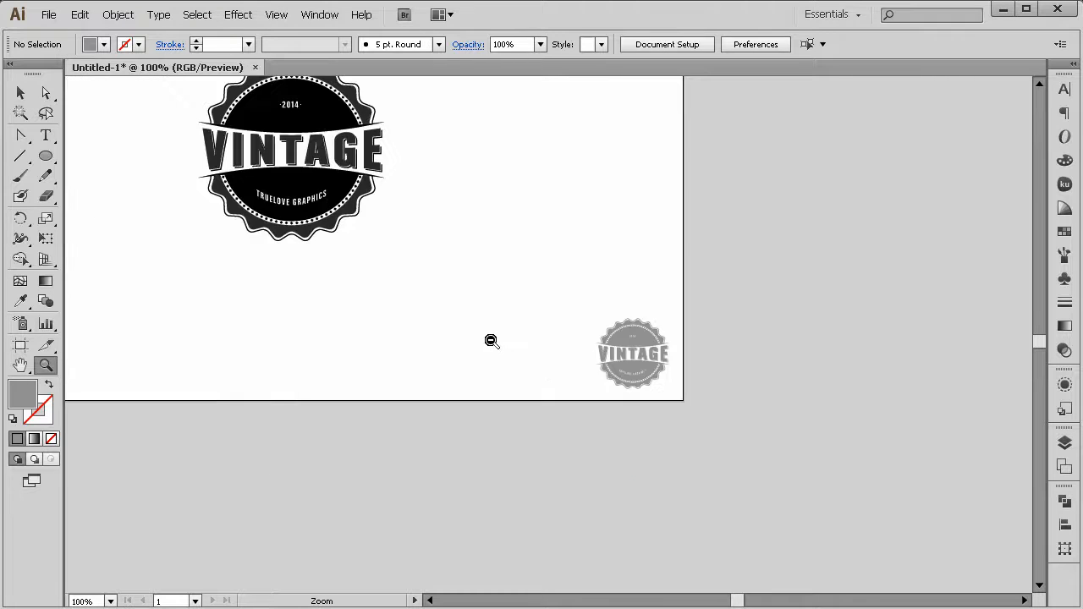
left_click(511, 274, "alt")
left_click(511, 274)
left_click(501, 292)
left_click(539, 352, "alt")
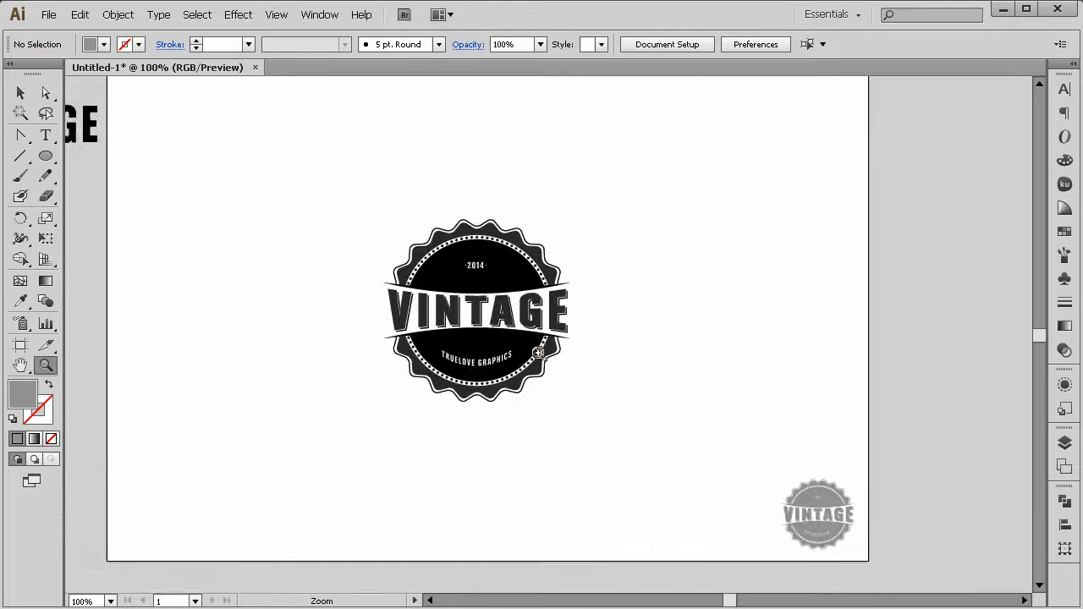
scroll(540, 352, "up", 2)
scroll(539, 352, "down", 2)
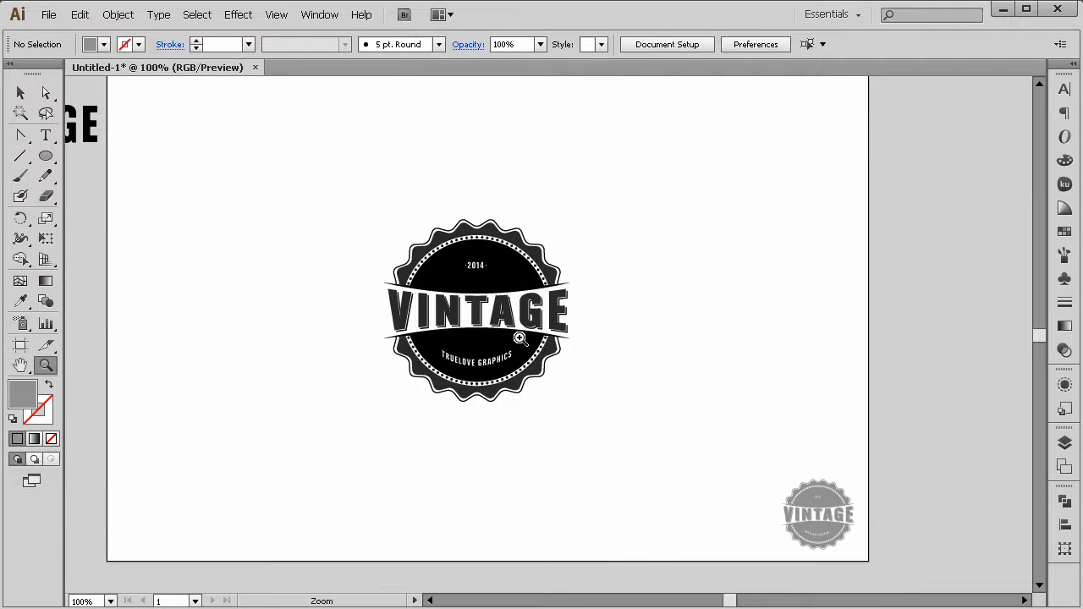